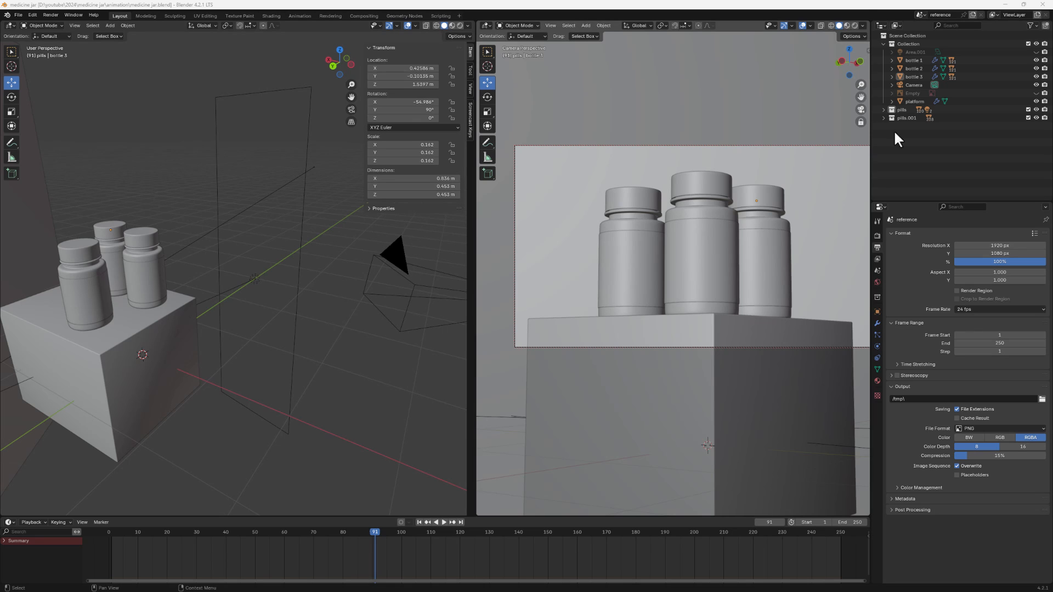
# Step: Switch the camera view to rendered shading
pyautogui.press('z')
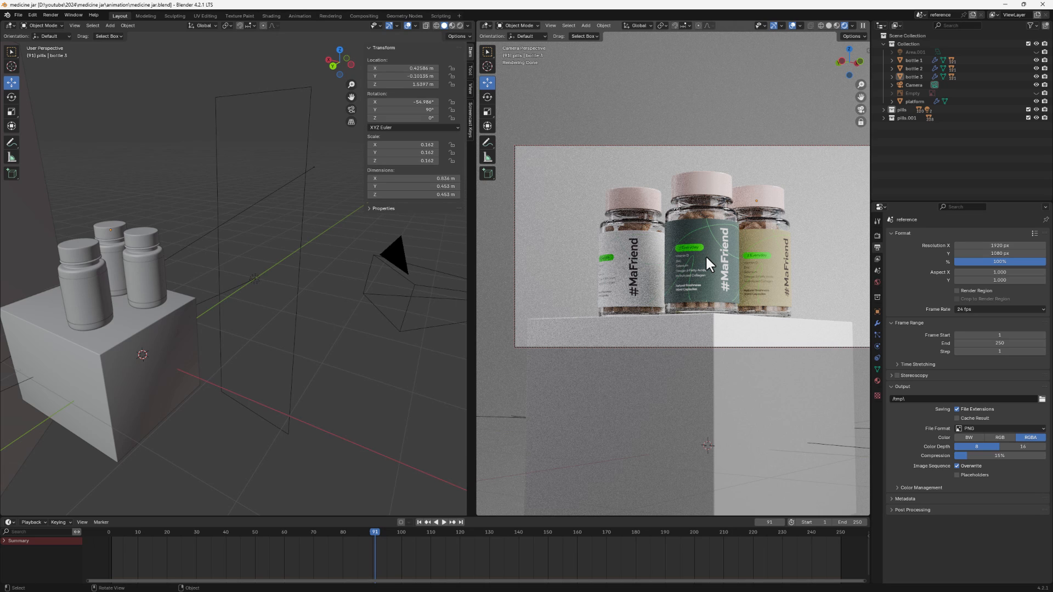
pyautogui.moveTo(289, 255); pyautogui.dragTo(168, 304, button='middle')
pyautogui.scroll(6, 143, 255)
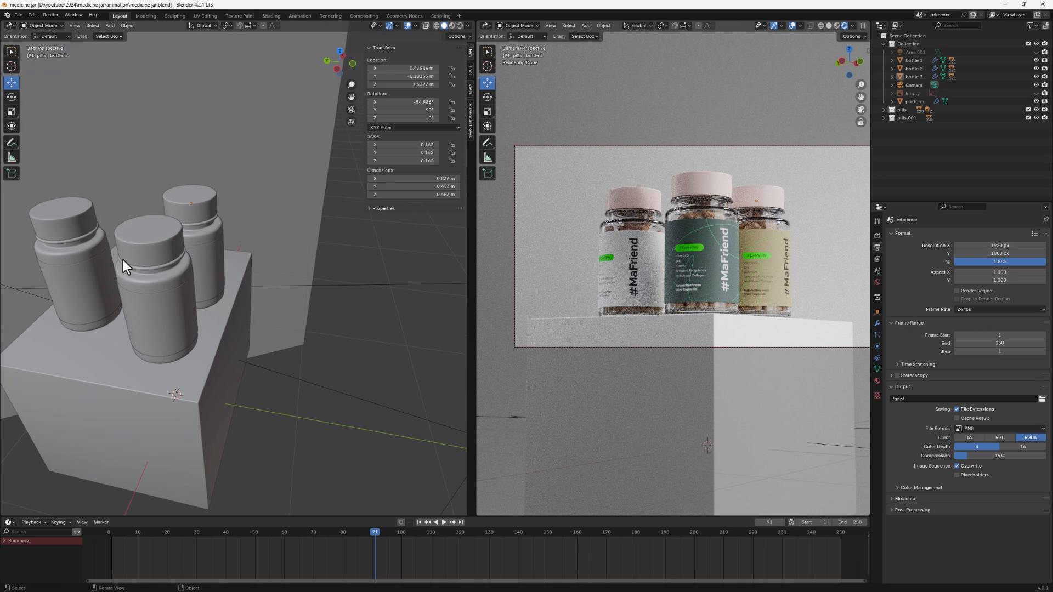
# Step: Select each of the three bottles on the platform in turn to examine them
pyautogui.keyDown('shift'); pyautogui.moveTo(123, 258); pyautogui.dragTo(229, 255, button='middle'); pyautogui.keyUp('shift')
pyautogui.click(228, 259)
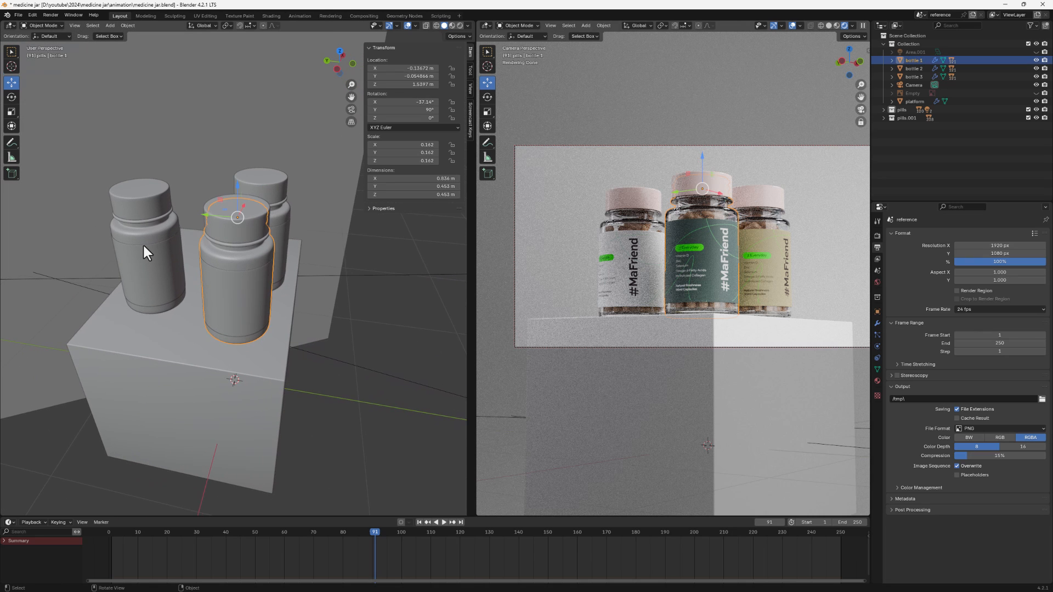
pyautogui.click(148, 237)
pyautogui.click(285, 212)
pyautogui.moveTo(285, 212); pyautogui.dragTo(267, 276, button='middle')
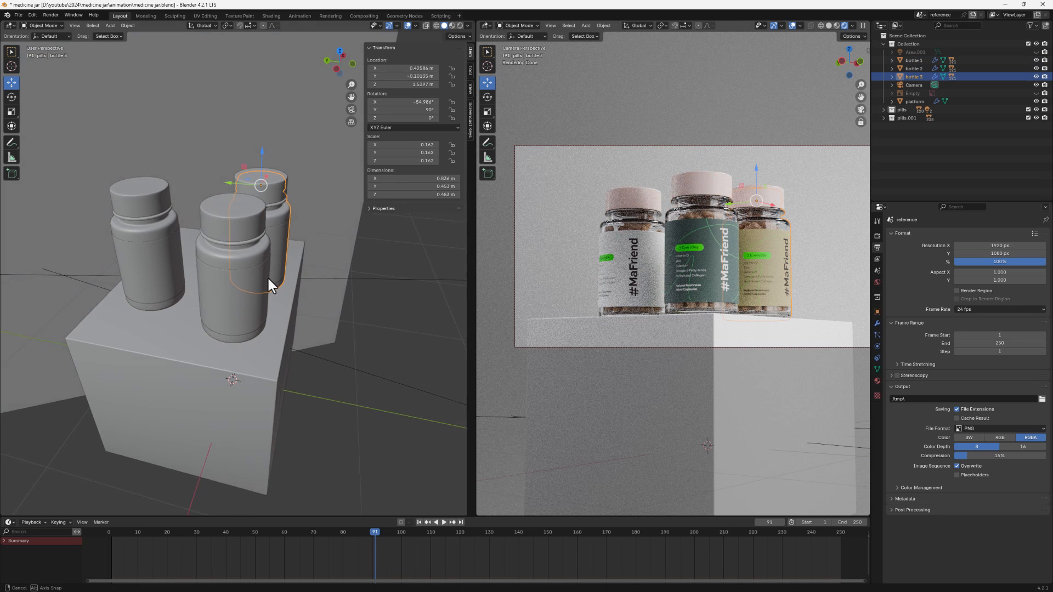
# Step: Examine the separate parts of bottle 2 by selecting its label, glass body and cap in turn
pyautogui.click(138, 236)
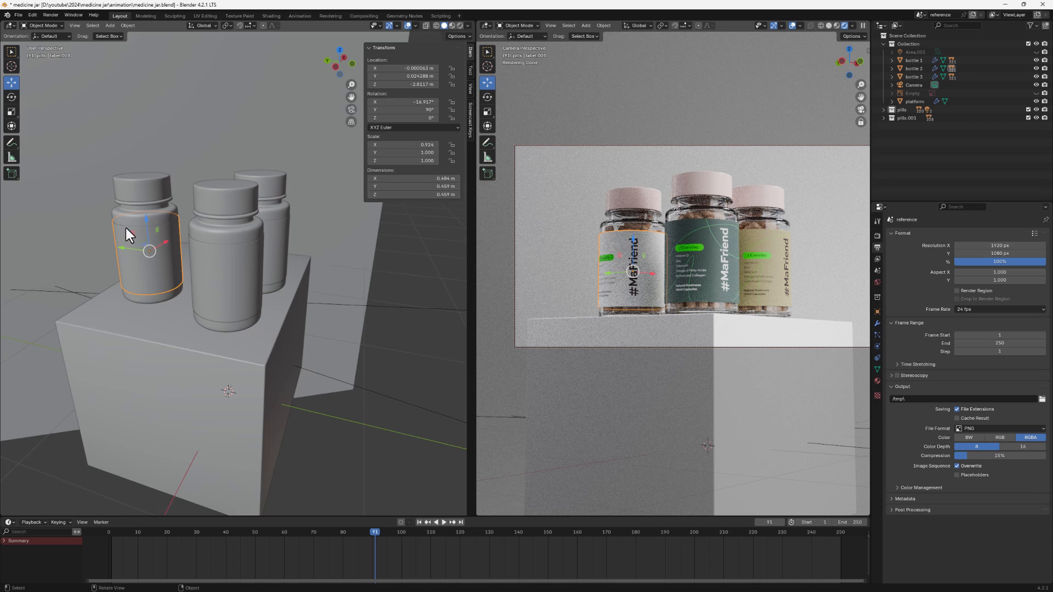
pyautogui.scroll(2, 126, 228)
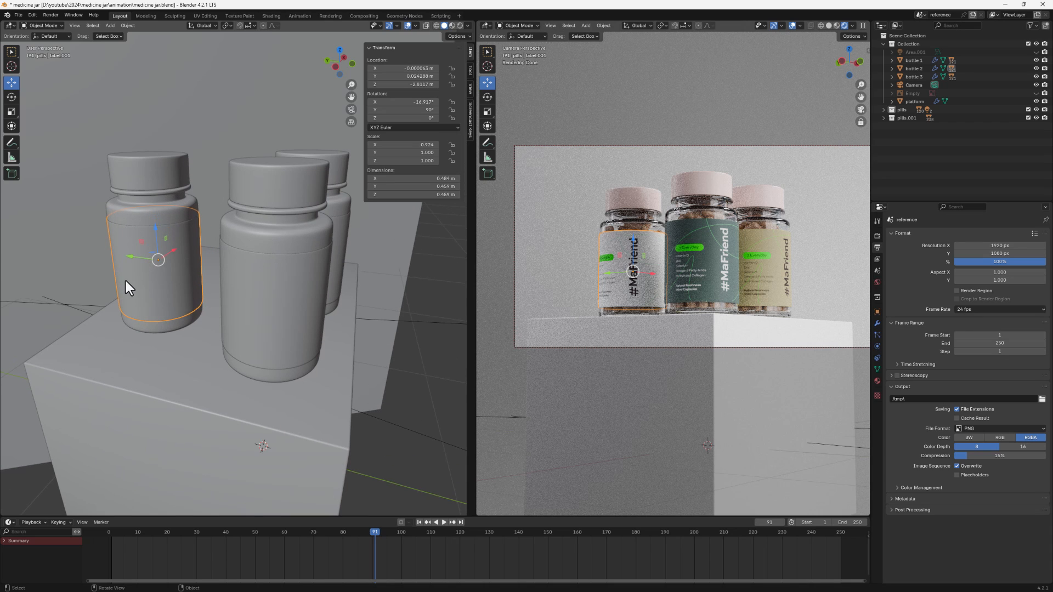
pyautogui.click(122, 214)
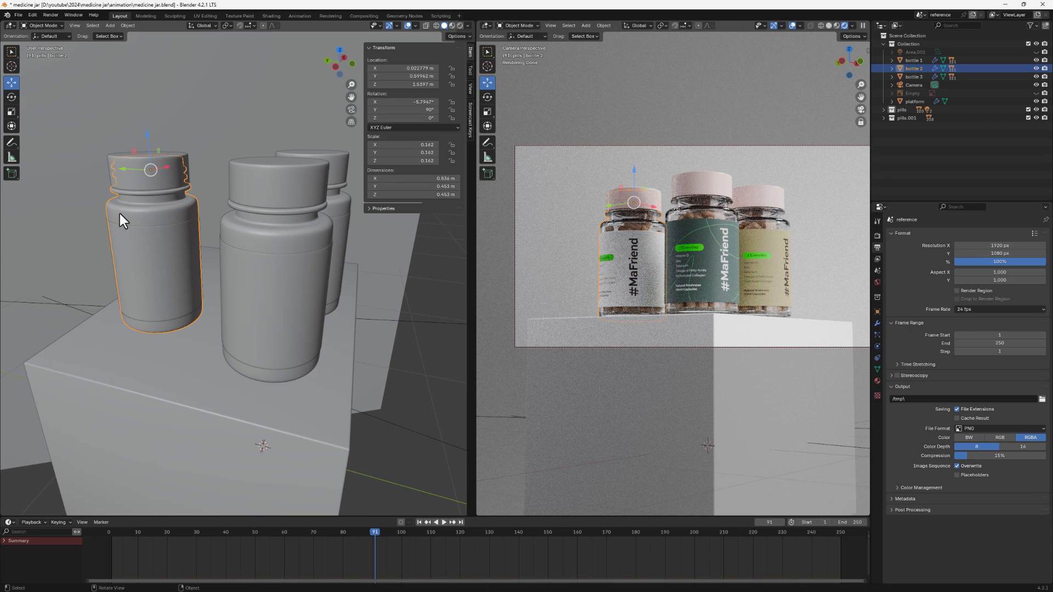
pyautogui.click(127, 177)
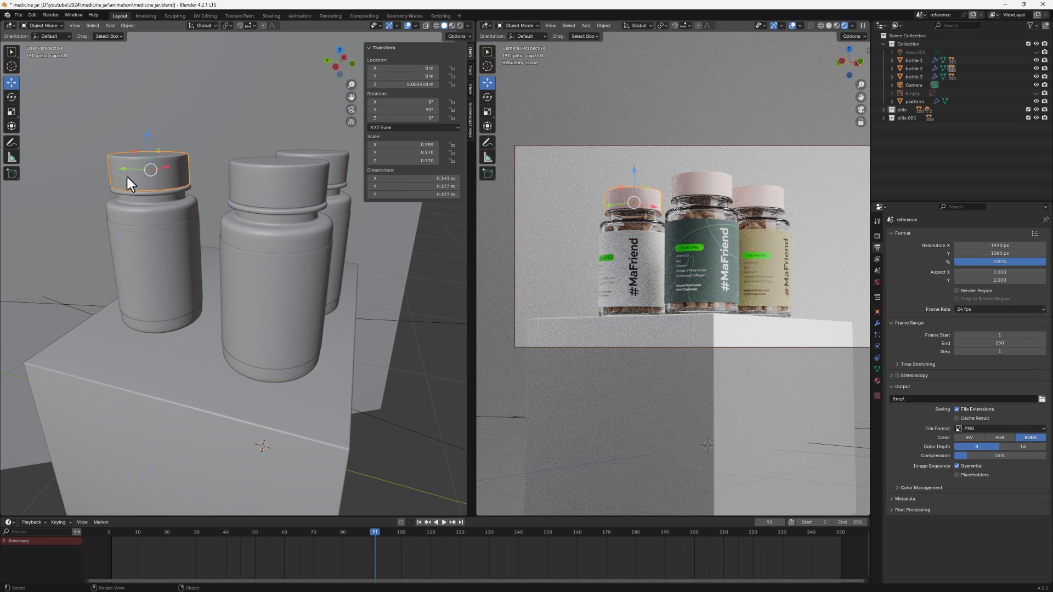
# Step: Try raising bottle 2 about 0.157 m along Z to test whether its parts follow, and undo the move
pyautogui.click(162, 211)
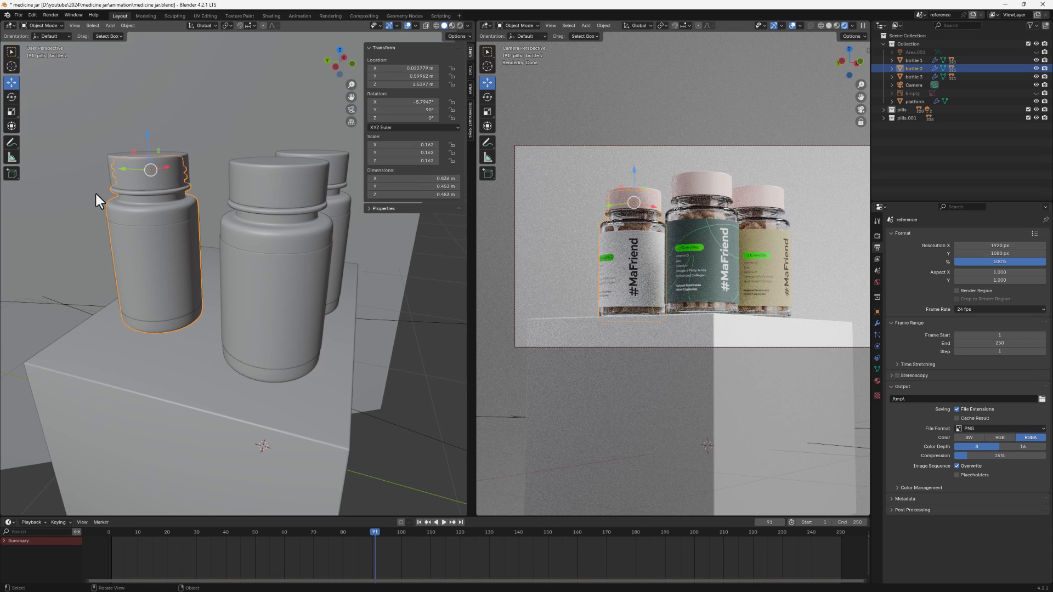
pyautogui.moveTo(146, 137); pyautogui.dragTo(150, 94)
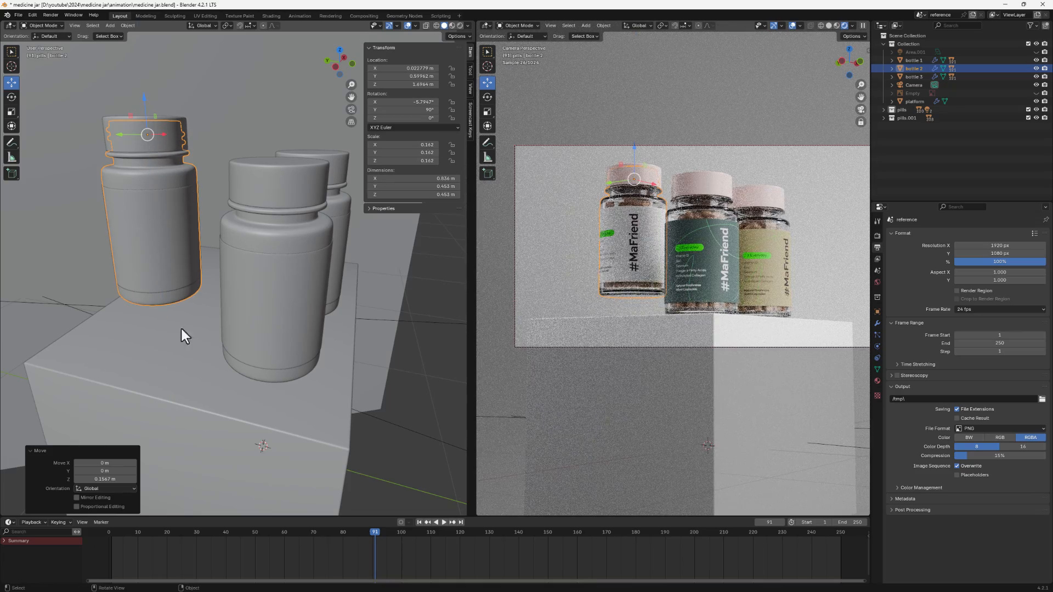
pyautogui.hotkey('ctrl', 'z')
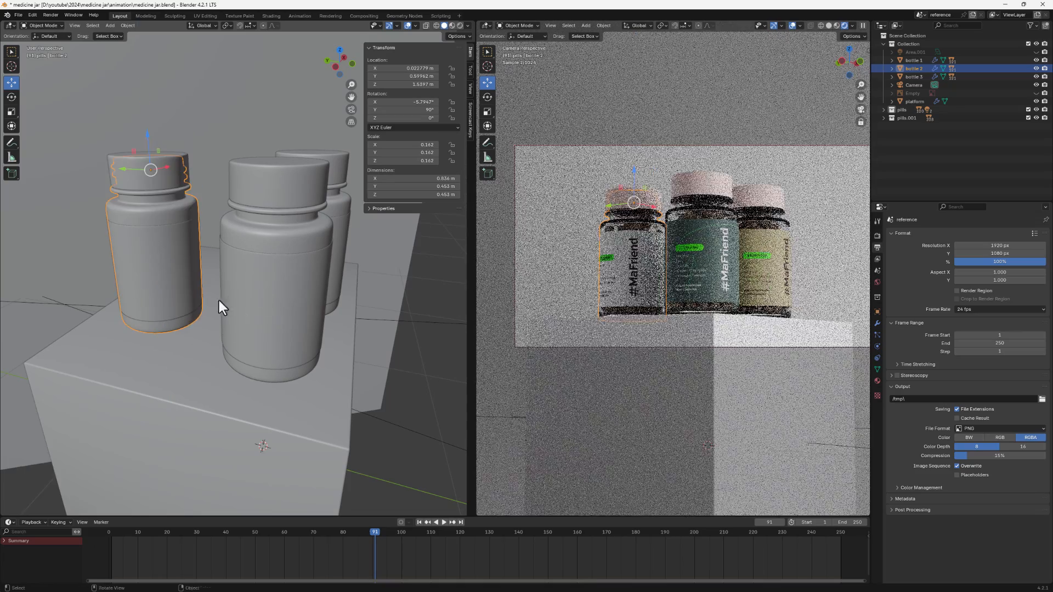
# Step: Try raising bottle 1 about 0.13 m along Z as a test, and undo the move
pyautogui.click(238, 232)
pyautogui.click(340, 212)
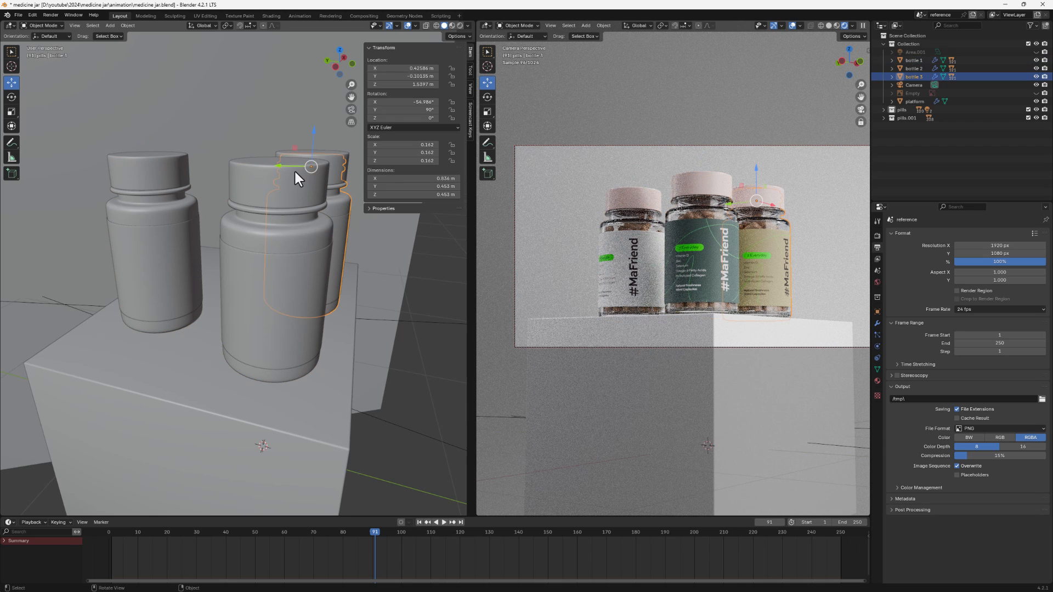
pyautogui.moveTo(260, 269); pyautogui.dragTo(274, 243, button='middle')
pyautogui.click(275, 228)
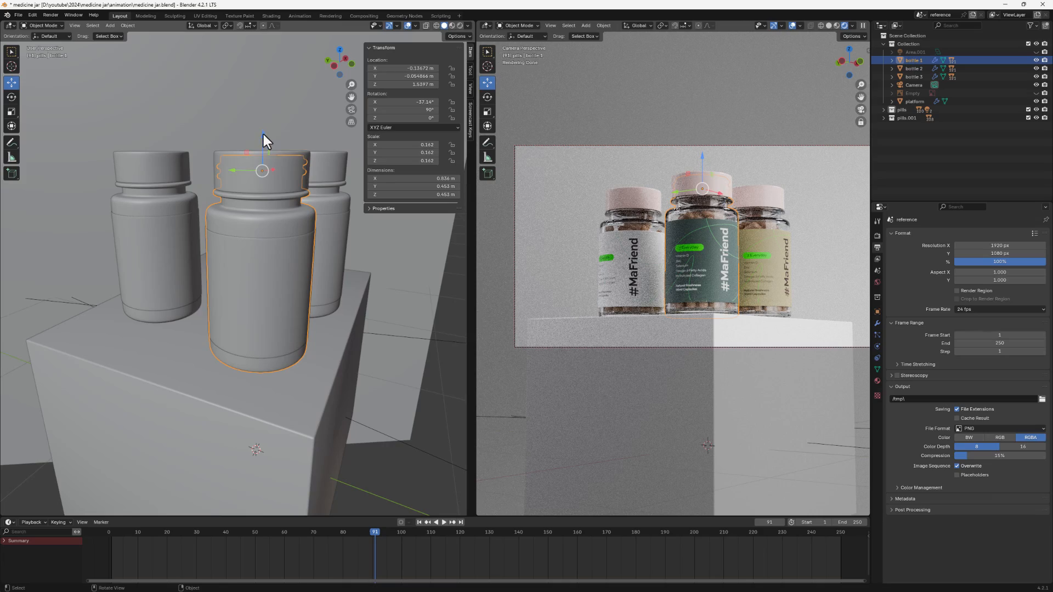
pyautogui.moveTo(263, 137); pyautogui.dragTo(263, 103)
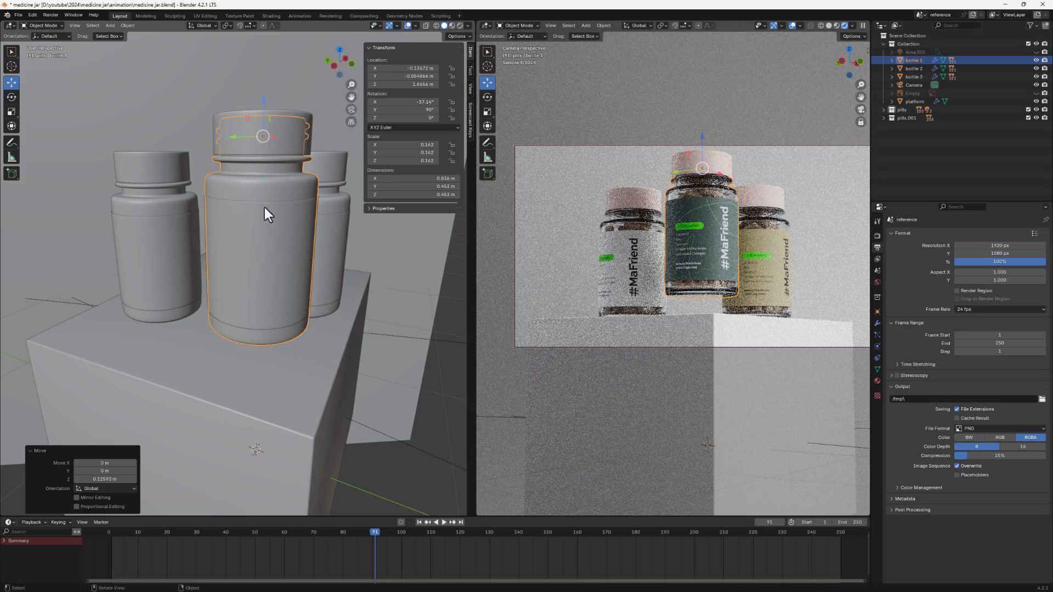
pyautogui.hotkey('ctrl', 'z')
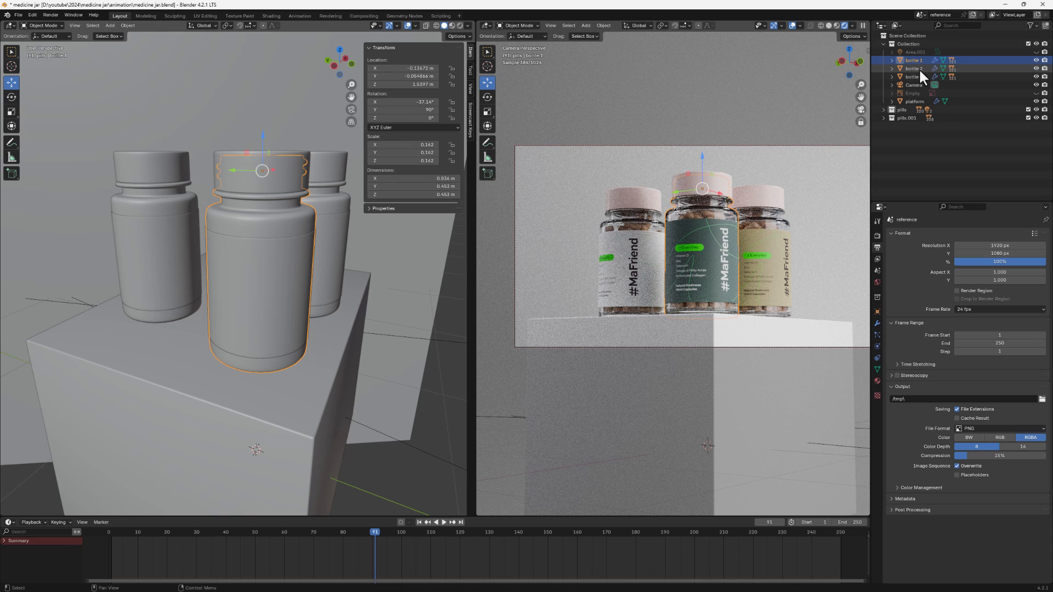
# Step: Select bottle 2, bottle 3 and the camera in turn, and disable the Empty in renders
pyautogui.click(913, 67)
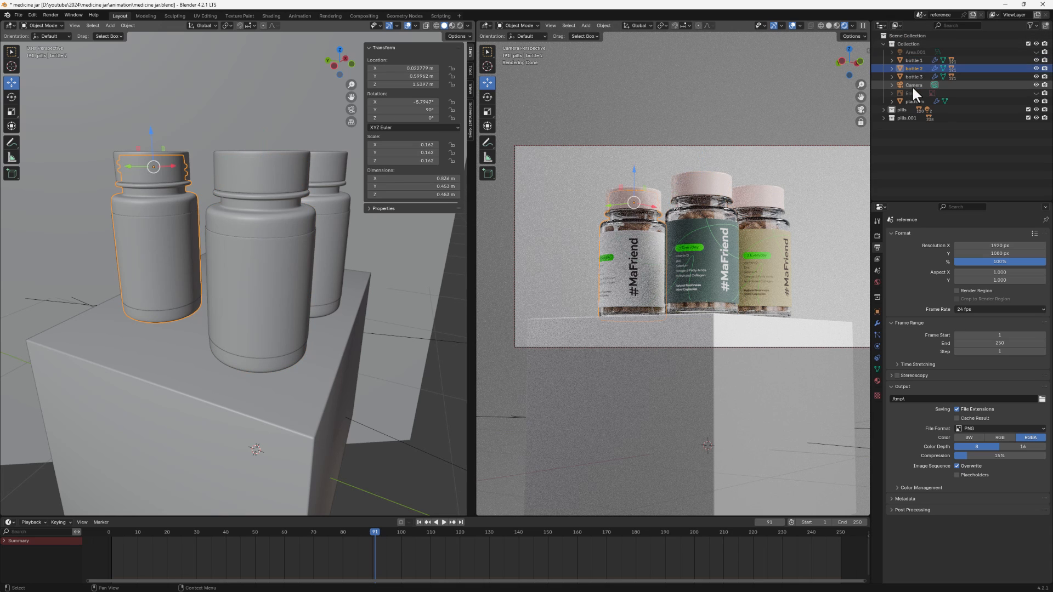
pyautogui.click(913, 77)
pyautogui.click(914, 84)
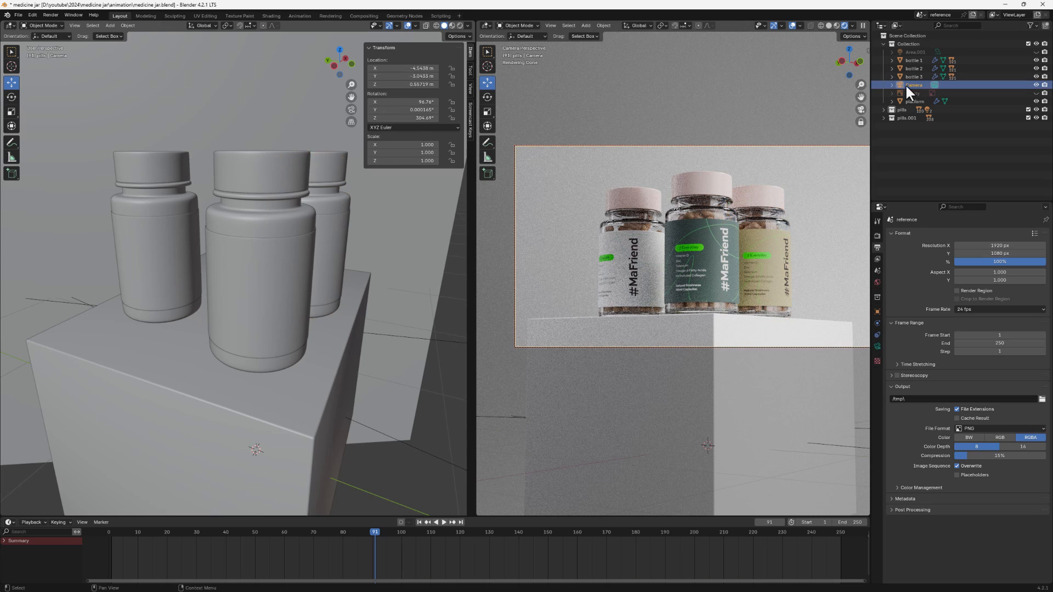
pyautogui.click(1044, 94)
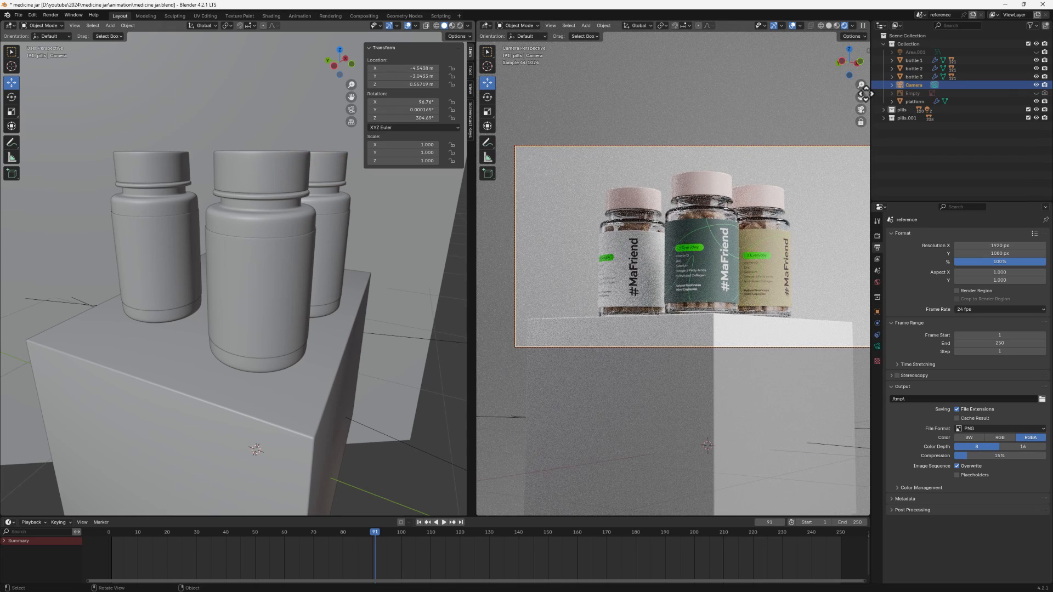
# Step: Examine the rest of the setup by selecting the platform, the backdrop and the area lights in turn
pyautogui.click(912, 101)
pyautogui.press('KP_Decimal')
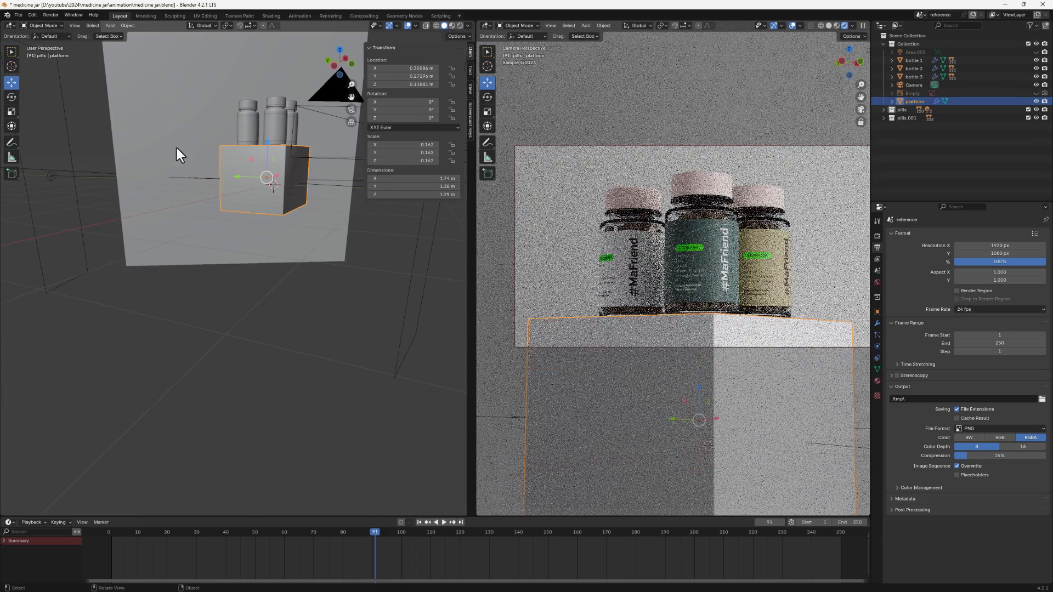
pyautogui.click(211, 99)
pyautogui.scroll(-5, 225, 156)
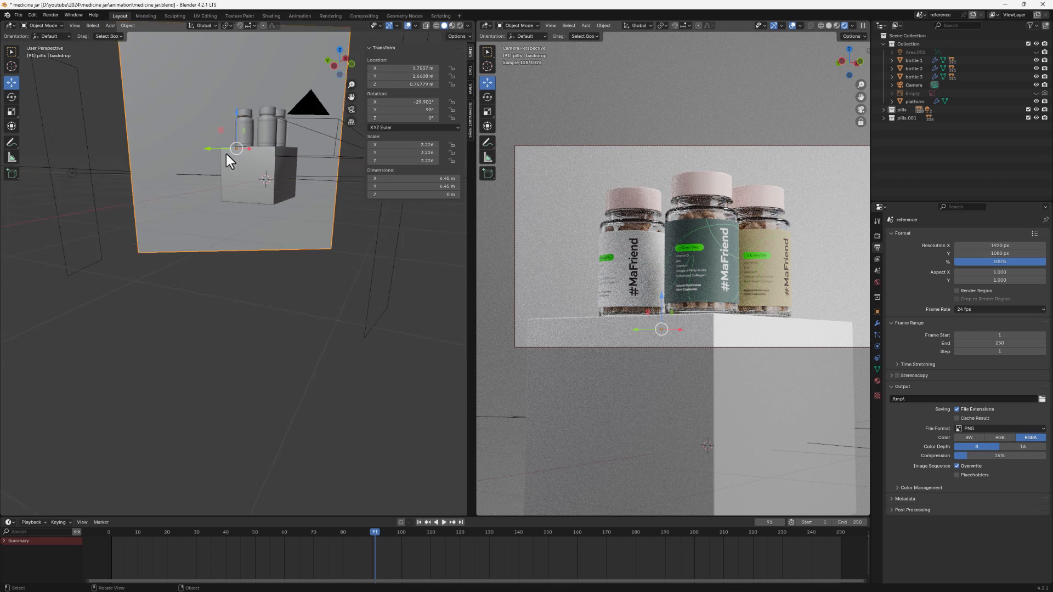
pyautogui.moveTo(249, 161); pyautogui.dragTo(244, 183, button='middle')
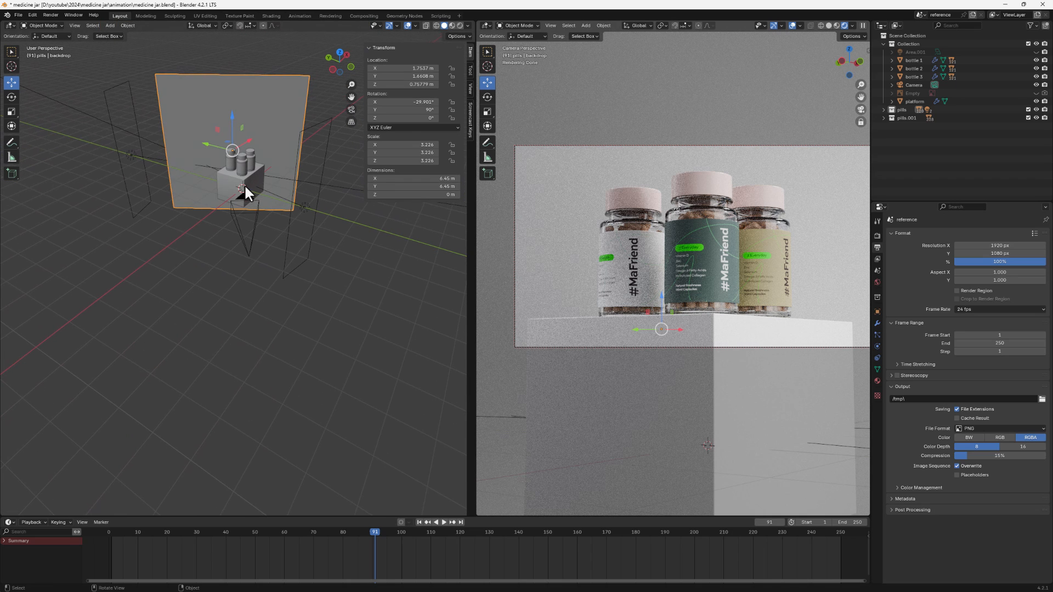
pyautogui.click(294, 208)
pyautogui.click(131, 156)
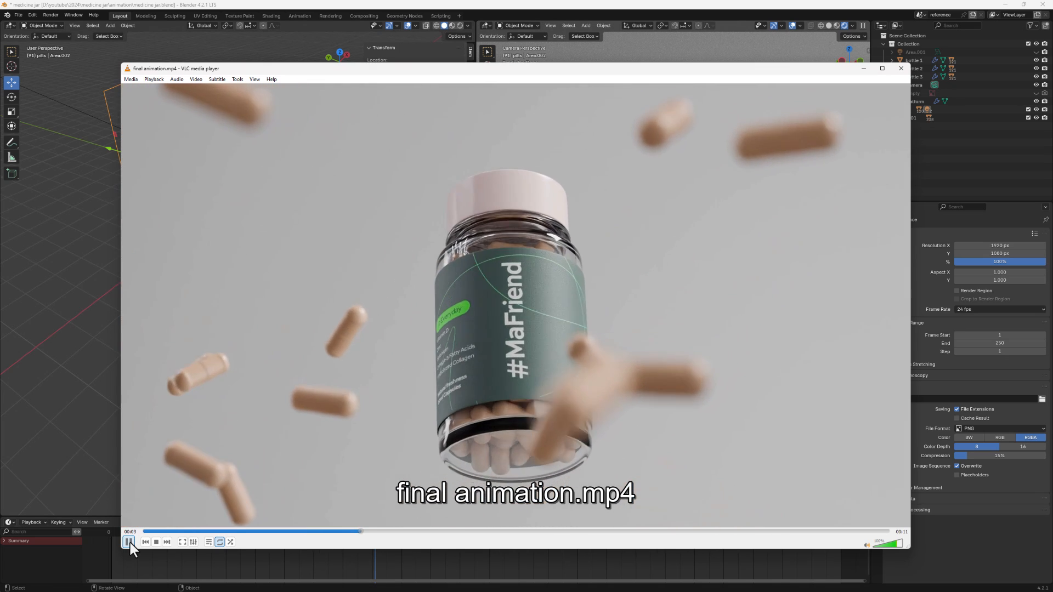
# Step: In VLC media player, pause final animation.mp4, scrub to about 3 seconds and close the player
pyautogui.click(130, 542)
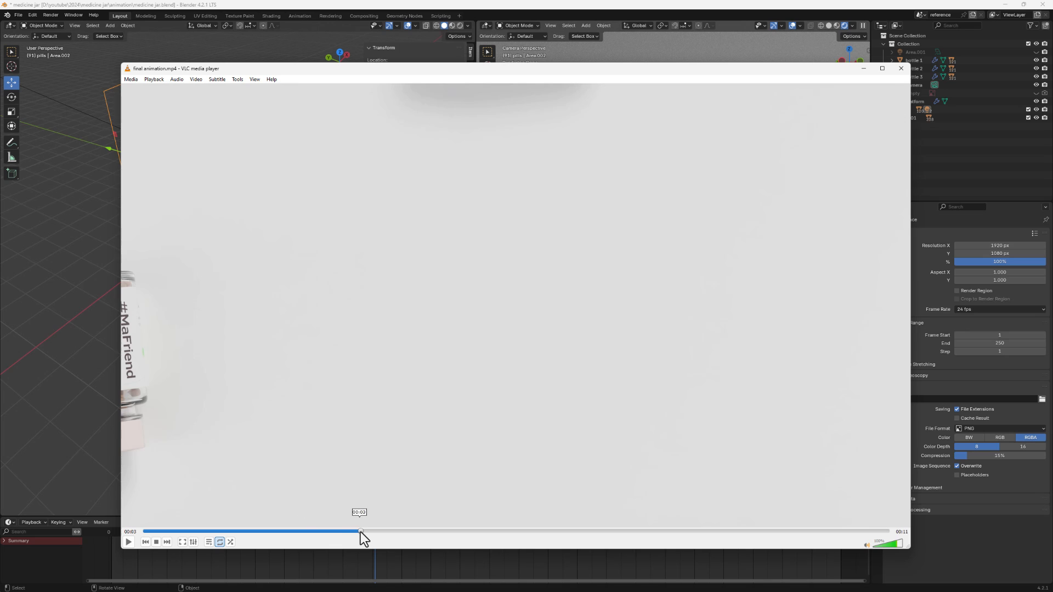
pyautogui.moveTo(360, 532)
pyautogui.mouseDown()
pyautogui.moveTo(168, 536)
pyautogui.moveTo(370, 546)
pyautogui.mouseUp()
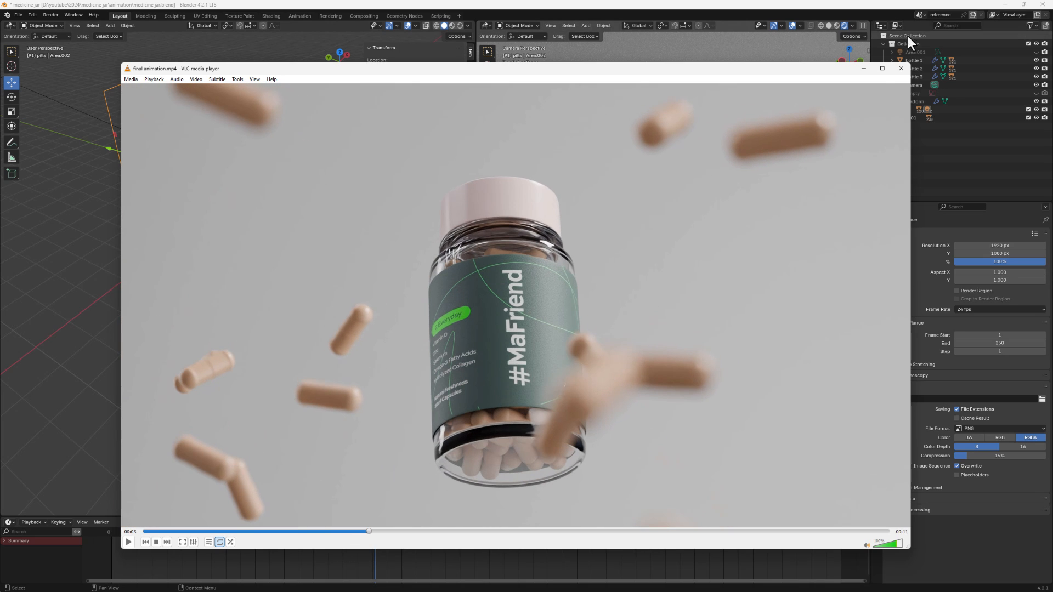
pyautogui.click(901, 68)
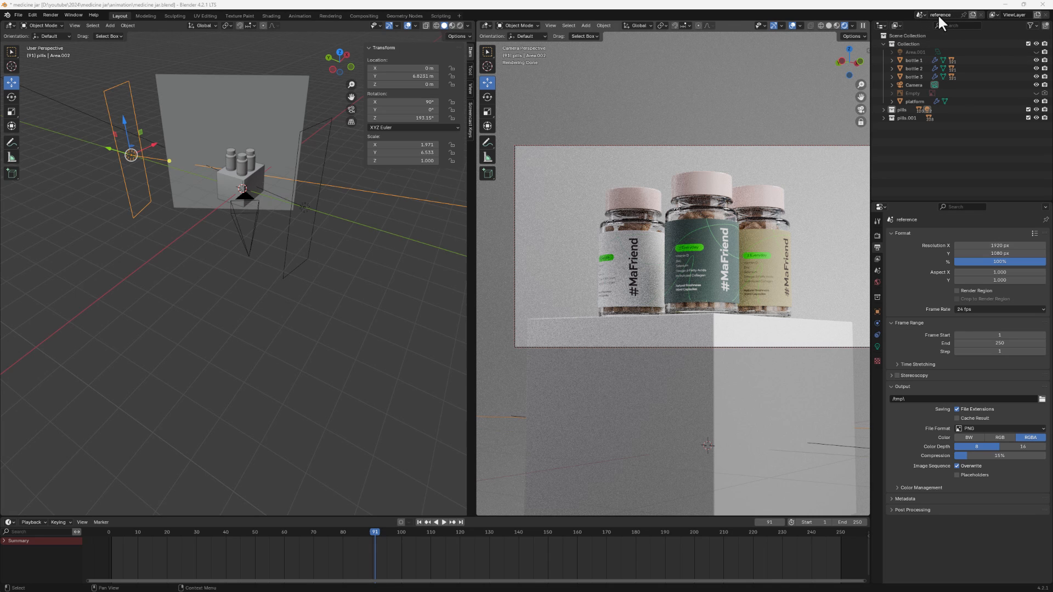
# Step: Create a full copy of the reference scene
pyautogui.click(921, 15)
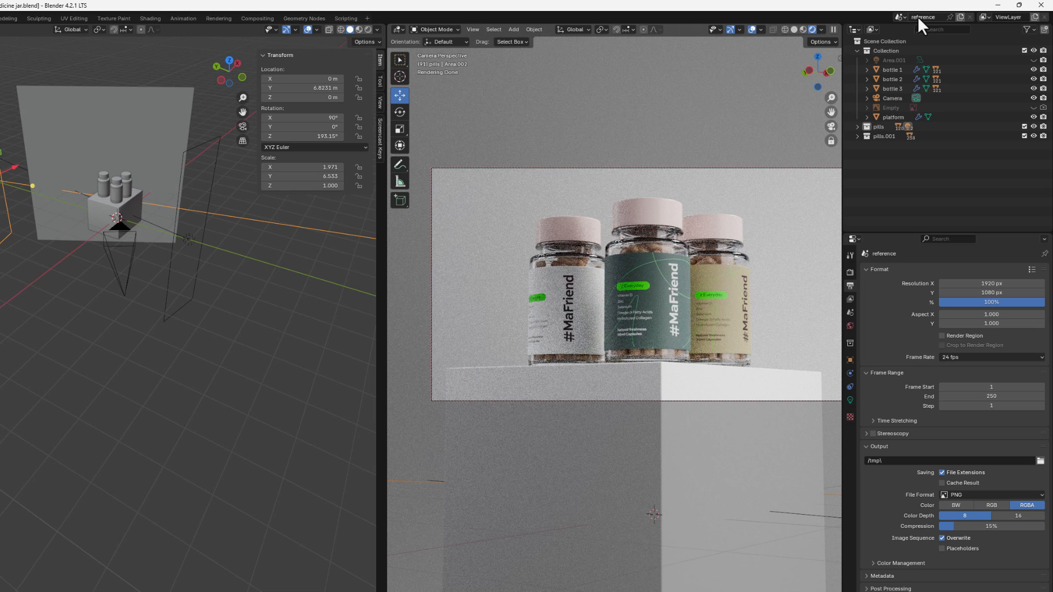
pyautogui.click(960, 17)
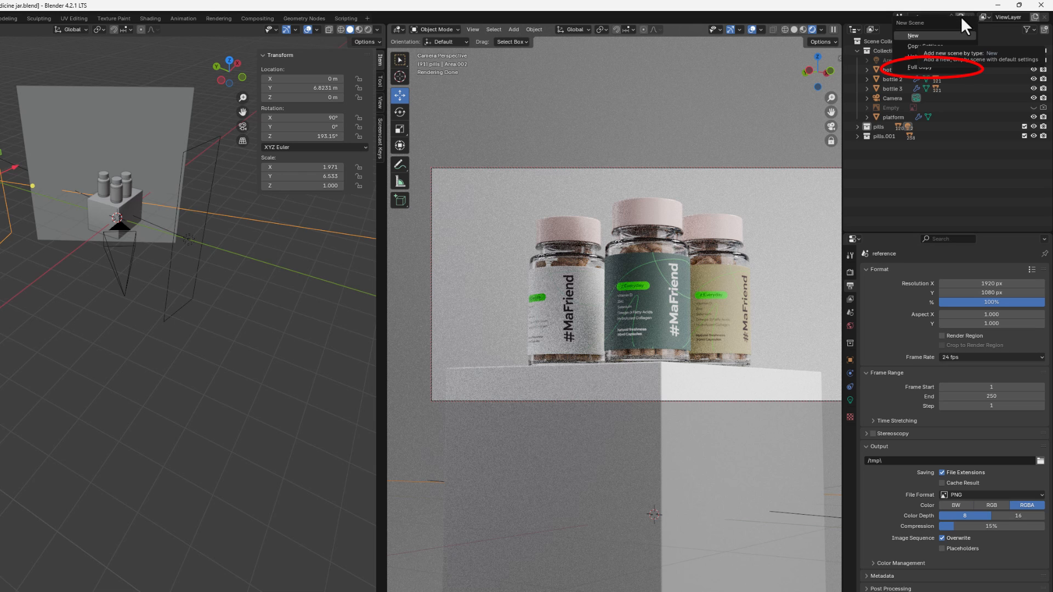
pyautogui.click(933, 68)
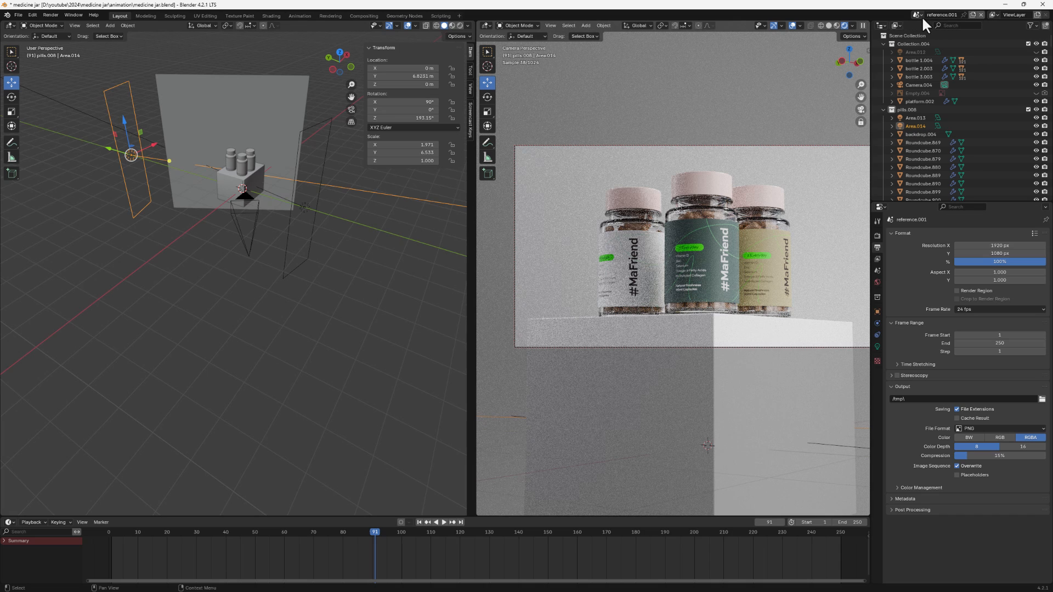
# Step: Rename the copied scene as scene1 and check the scene list
pyautogui.click(922, 16)
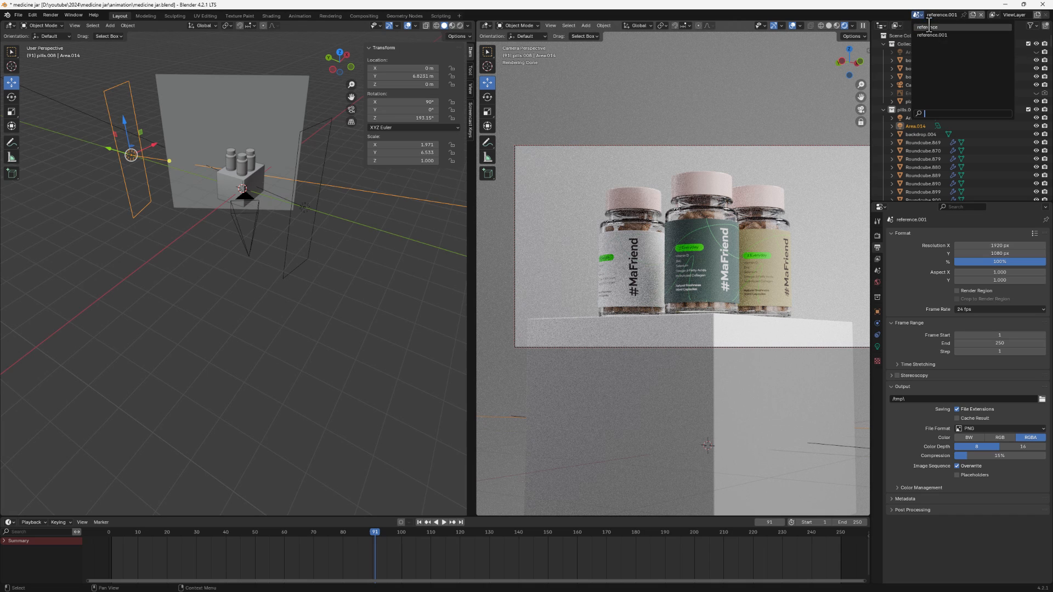
pyautogui.click(938, 35)
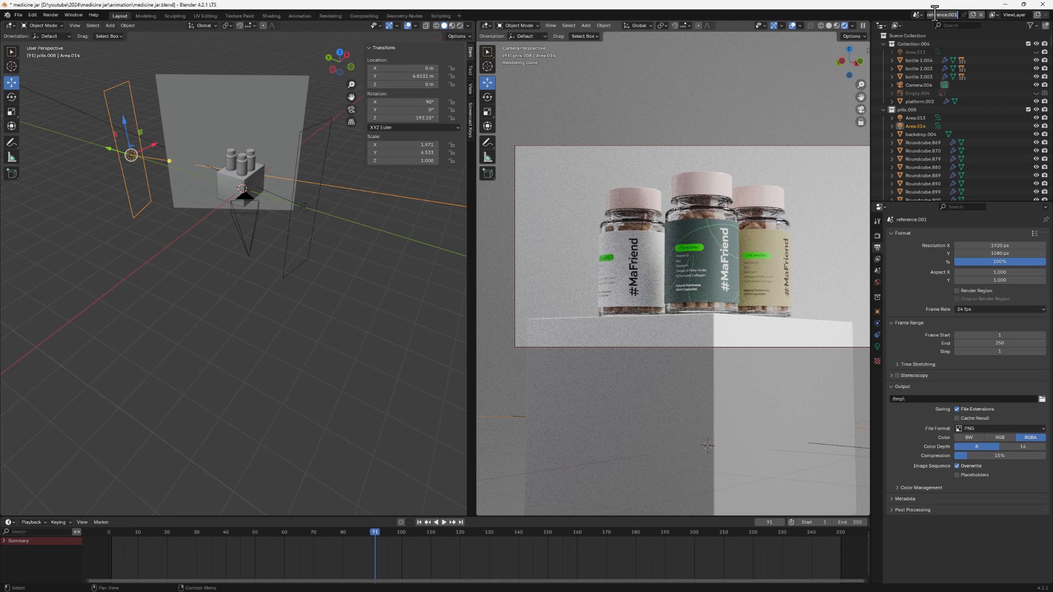
pyautogui.write('scene1')
pyautogui.press('Return')
pyautogui.click(922, 14)
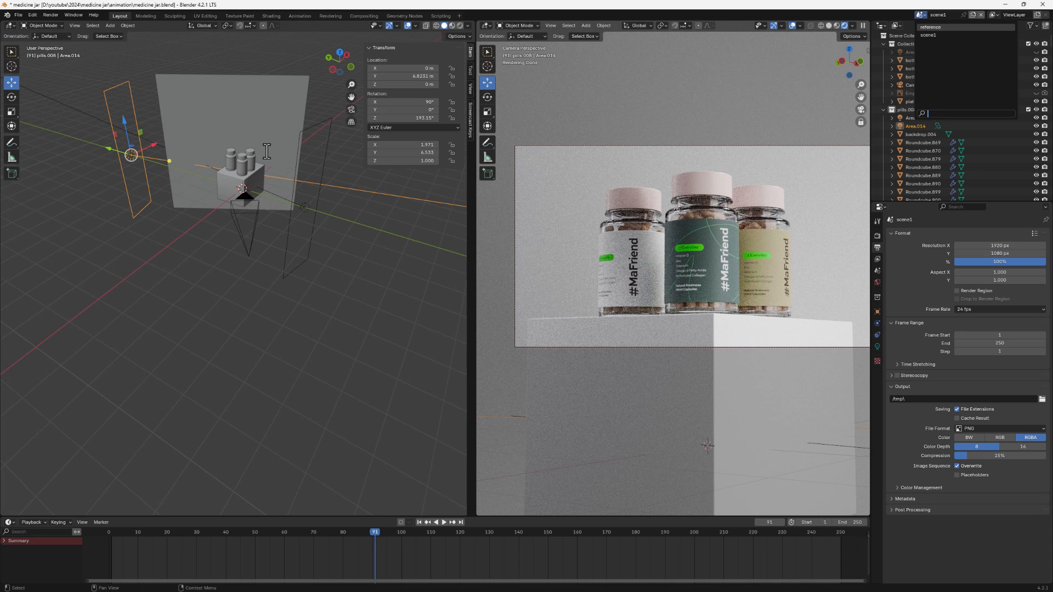
pyautogui.click(239, 161)
# Step: Delete bottle 2.003, the white-labelled one, from scene1 together with its whole hierarchy
pyautogui.scroll(5, 189, 166)
pyautogui.scroll(4, 335, 166)
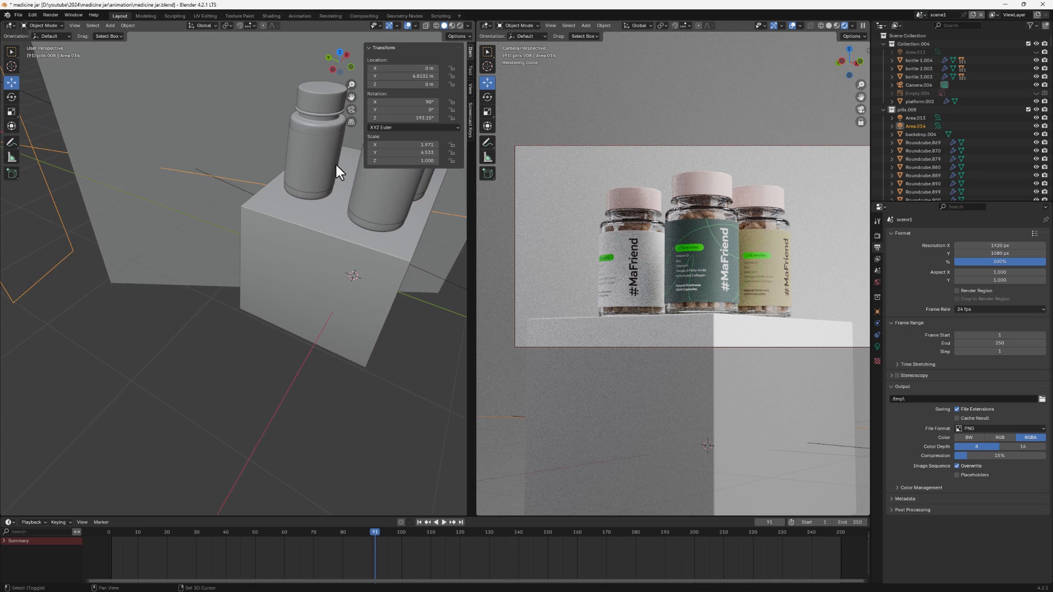
pyautogui.keyDown('shift'); pyautogui.moveTo(337, 166); pyautogui.dragTo(230, 252, button='middle'); pyautogui.keyUp('shift')
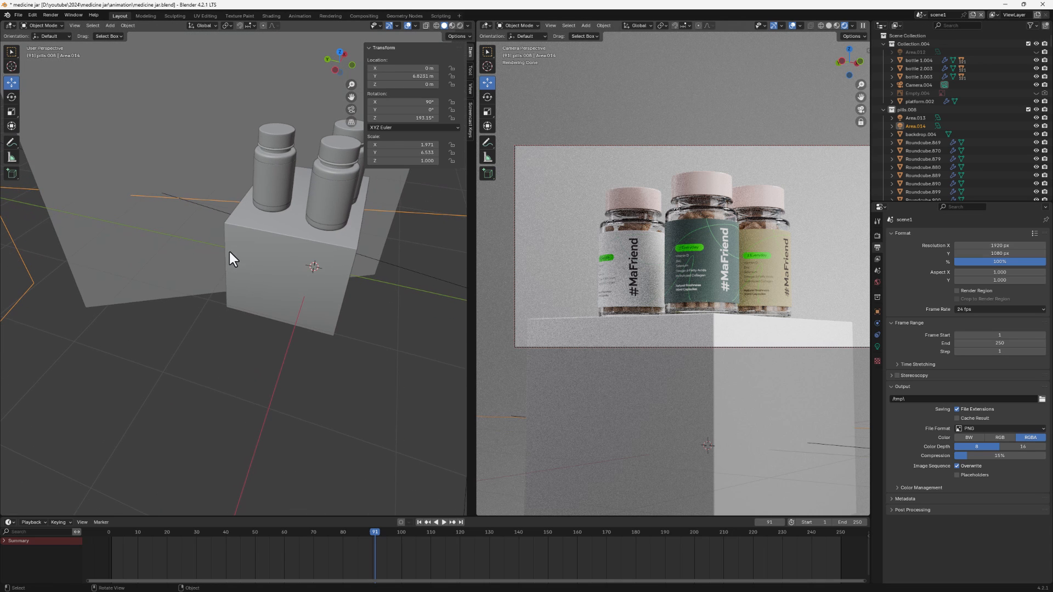
pyautogui.click(273, 153)
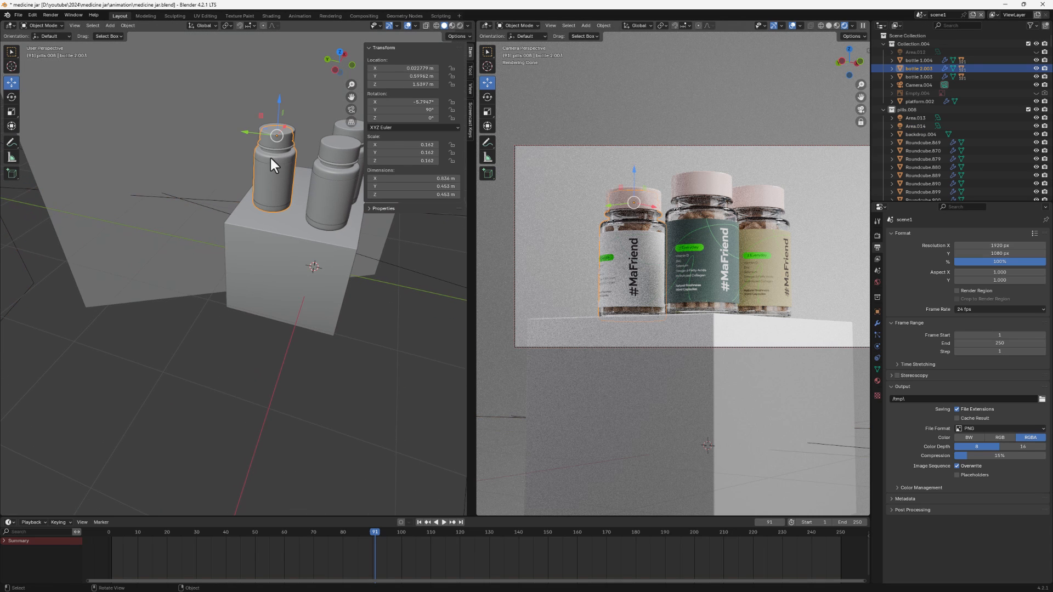
pyautogui.click(892, 68)
pyautogui.rightClick(909, 68)
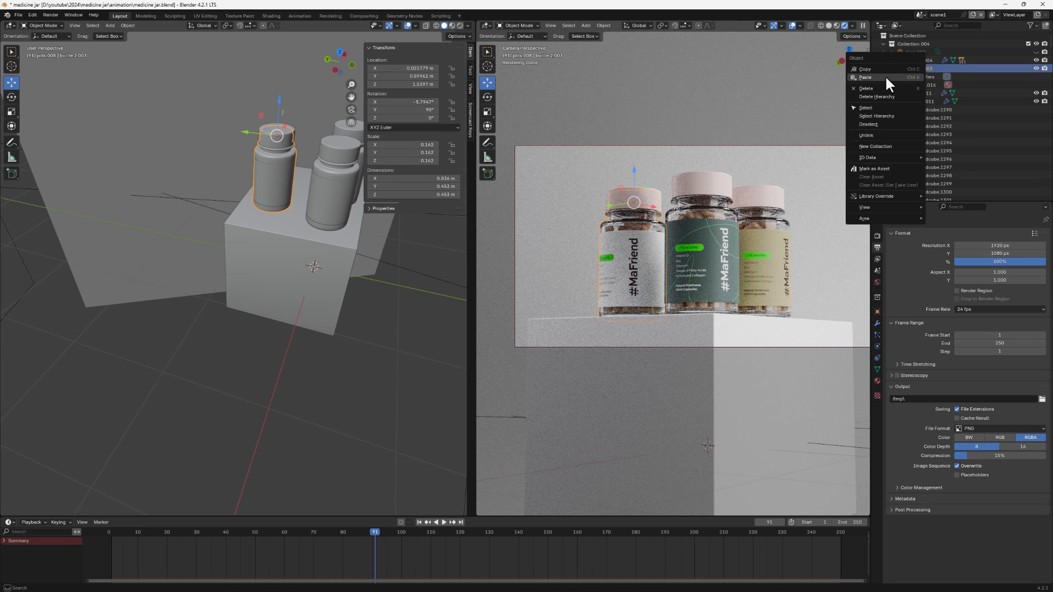
pyautogui.click(883, 96)
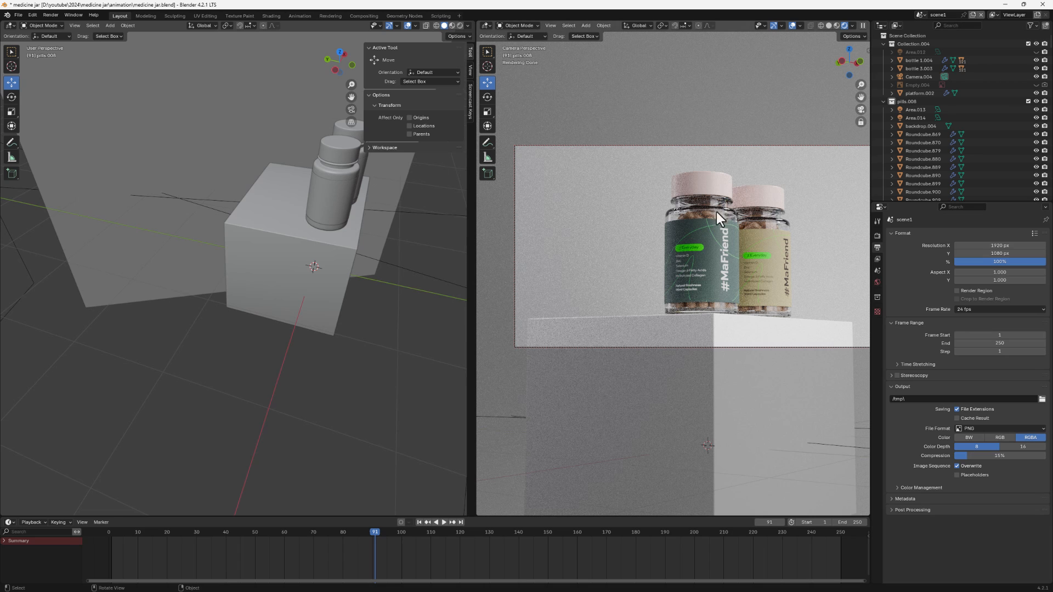
# Step: Check the bottles in the reference scene and return to scene1
pyautogui.click(919, 14)
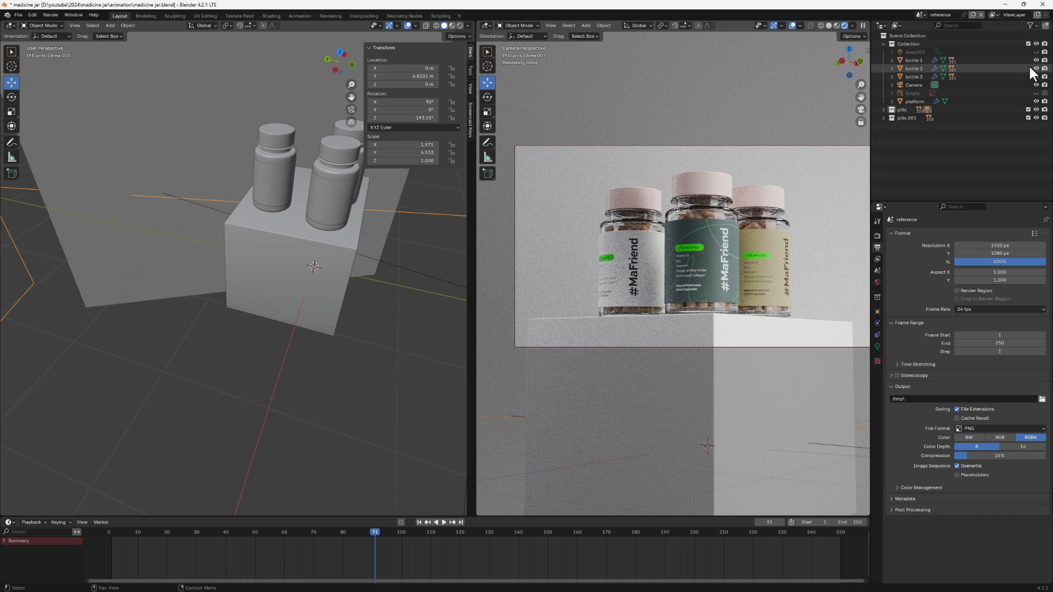
pyautogui.click(924, 15)
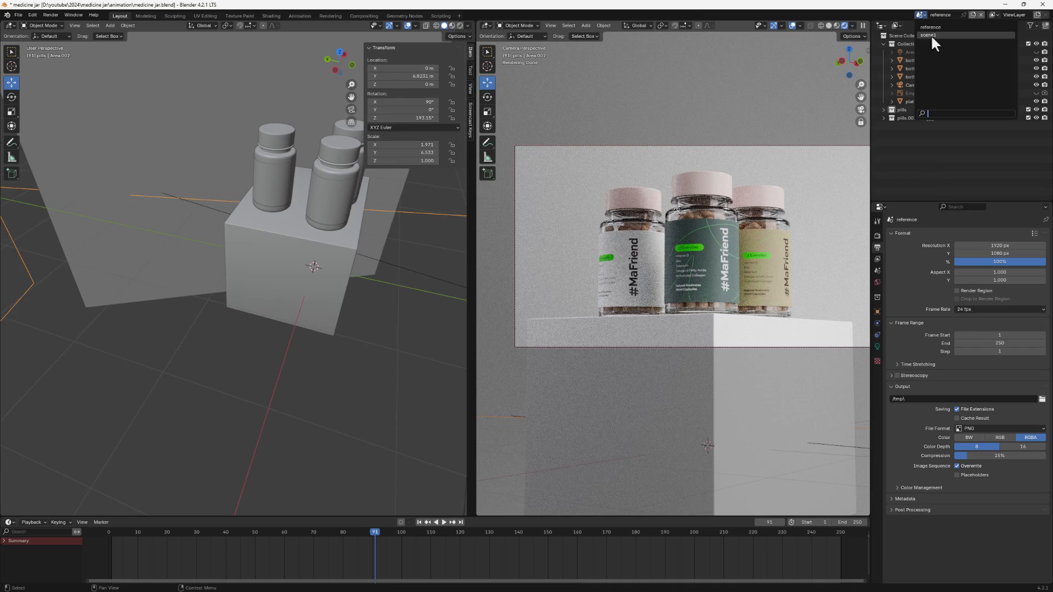
pyautogui.click(931, 35)
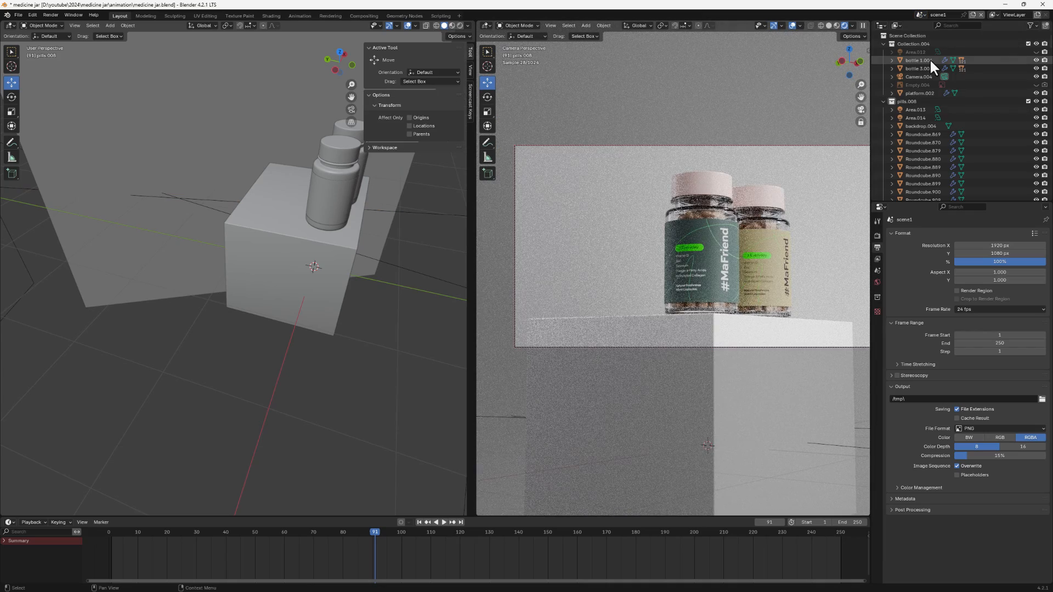
# Step: Delete the platform beneath the two remaining bottles
pyautogui.scroll(-2, 526, 137)
pyautogui.scroll(2, 338, 245)
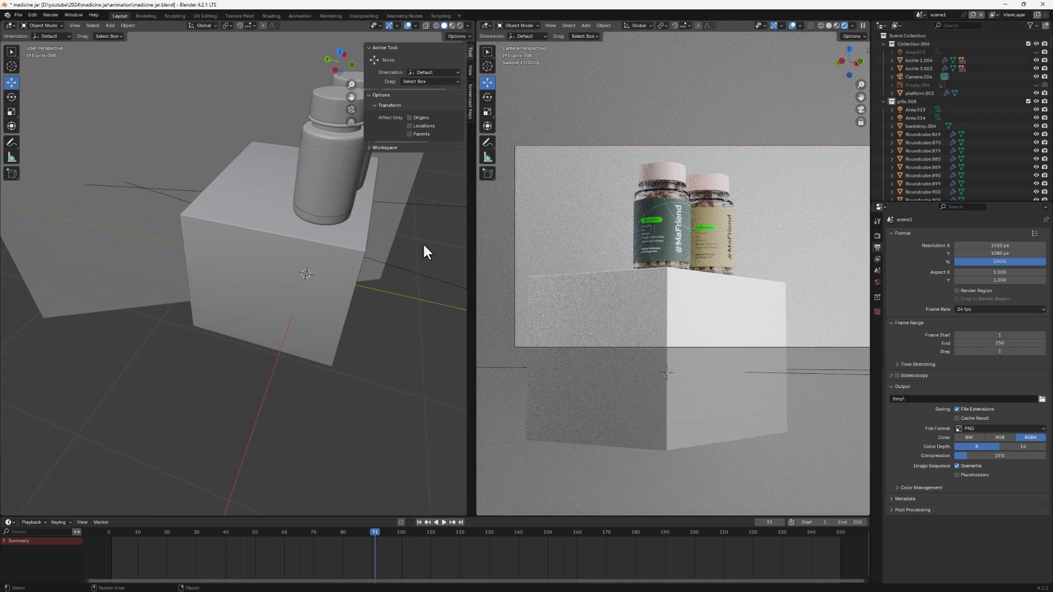
pyautogui.moveTo(423, 252); pyautogui.dragTo(245, 236, button='middle')
pyautogui.click(275, 345)
pyautogui.press('x')
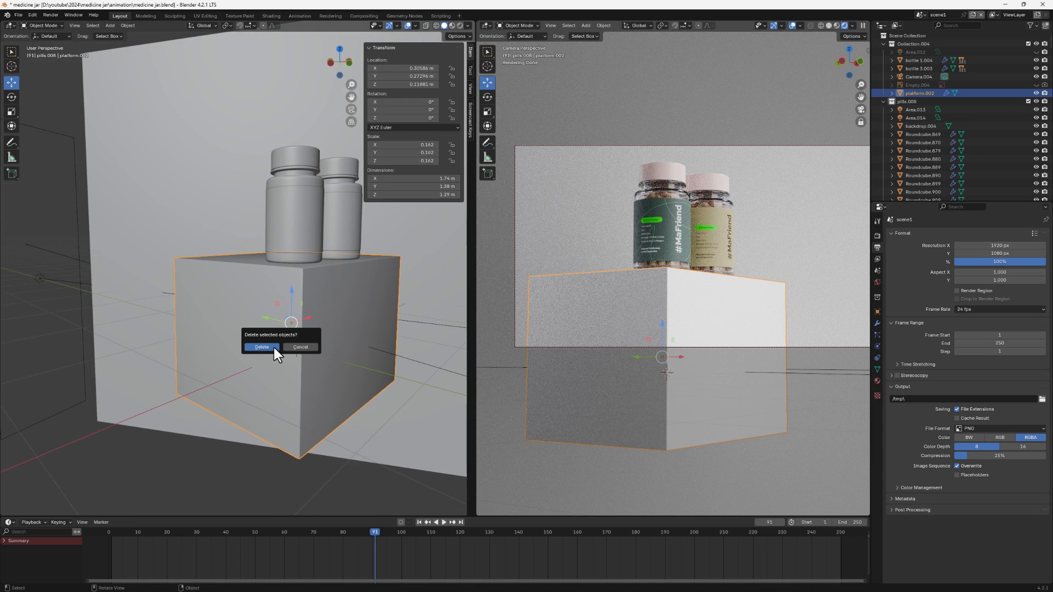
pyautogui.click(275, 350)
# Step: Delete the backdrop plane behind the bottles
pyautogui.click(177, 199)
pyautogui.press('x')
pyautogui.click(179, 200)
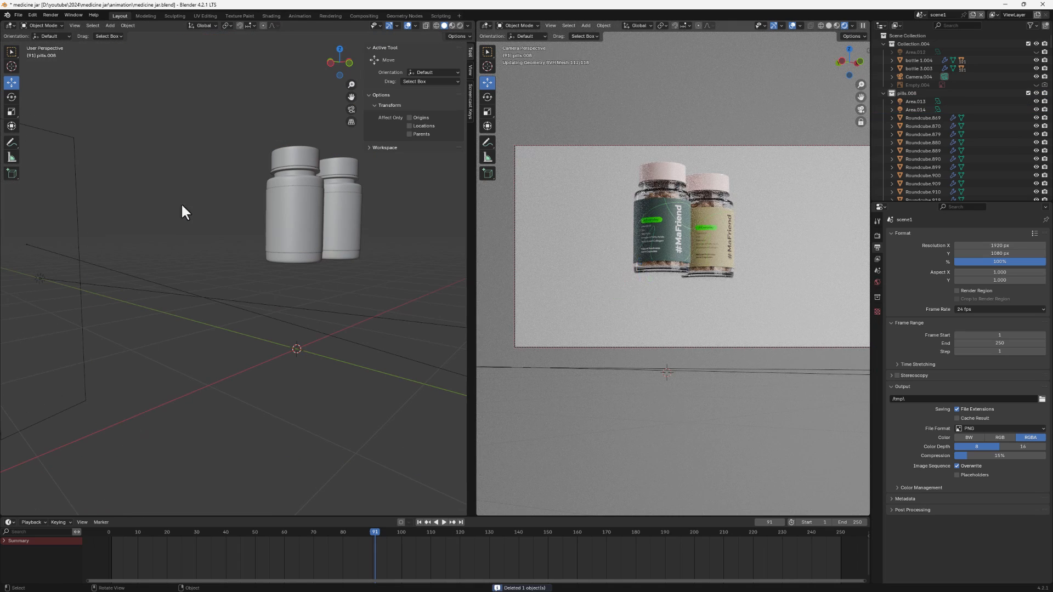
# Step: Delete the yellow-labelled bottle 3.003 with its hierarchy
pyautogui.click(340, 189)
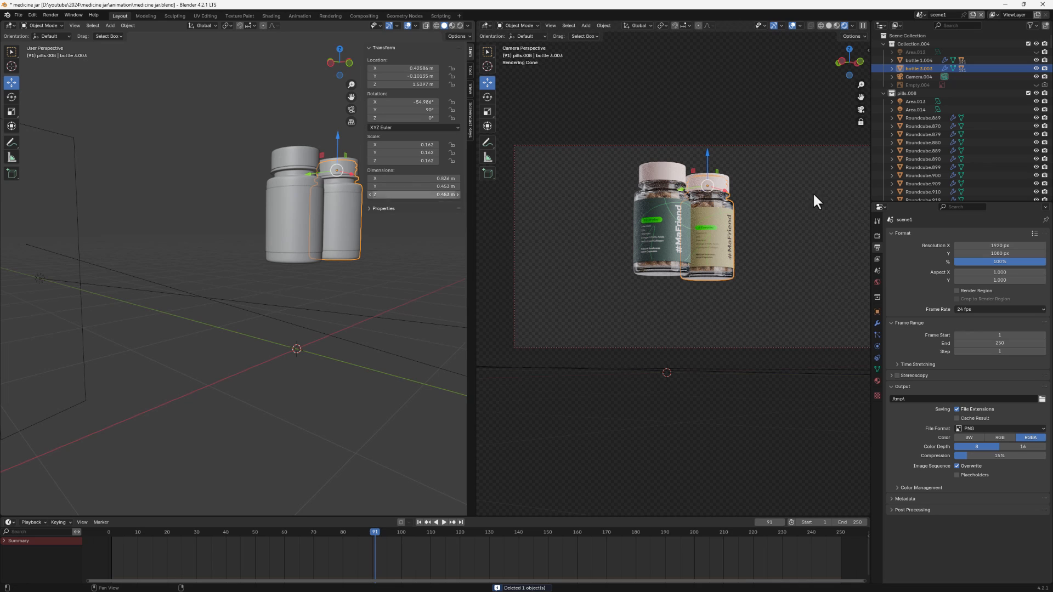
pyautogui.rightClick(919, 67)
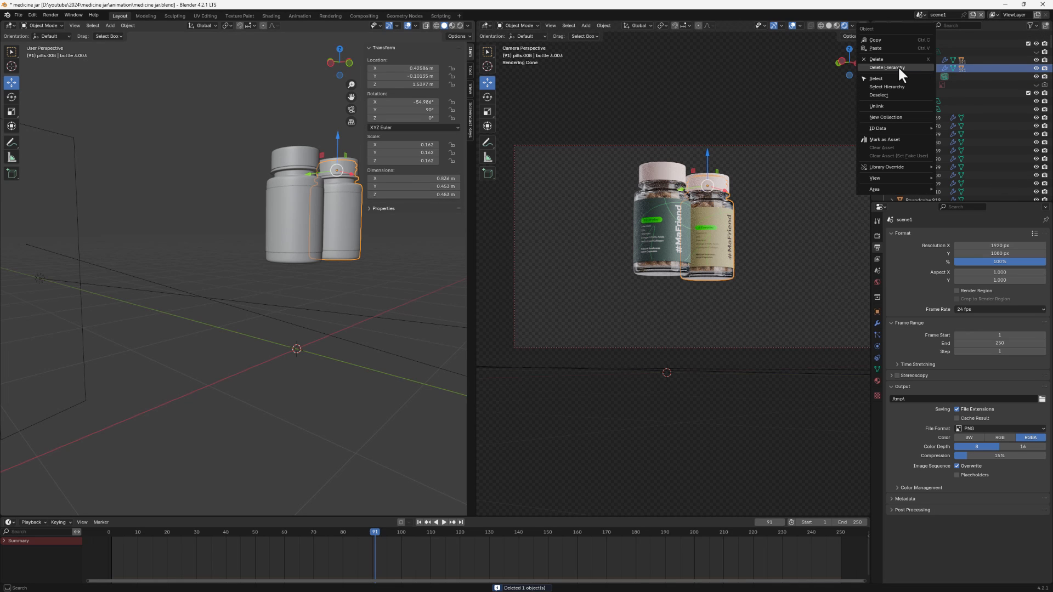
pyautogui.click(898, 67)
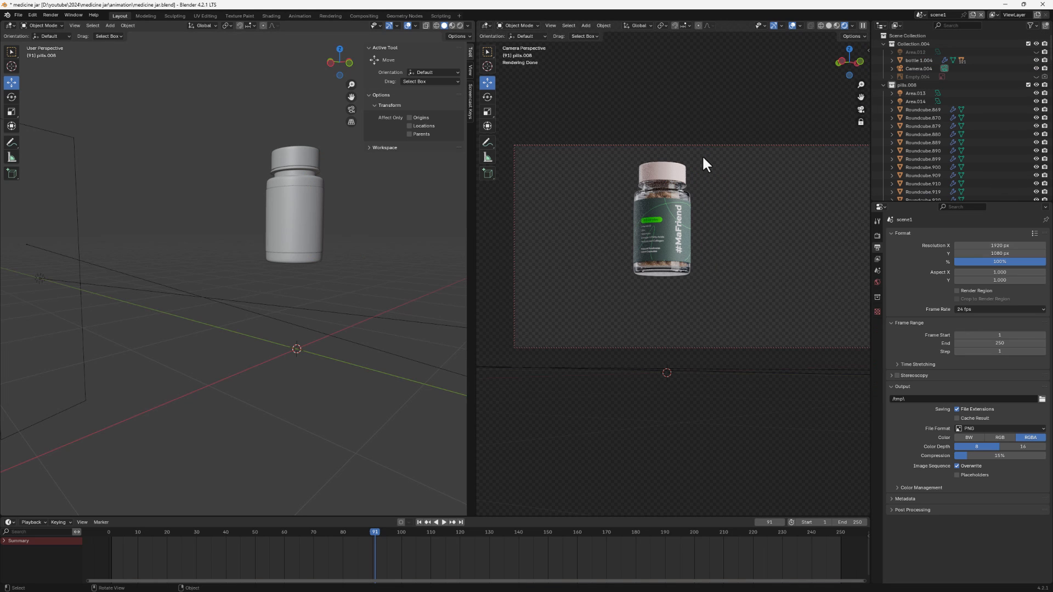
# Step: Box-select the remaining bottle with its pills, and undo back to before the backdrop's deletion
pyautogui.moveTo(727, 164); pyautogui.dragTo(591, 309)
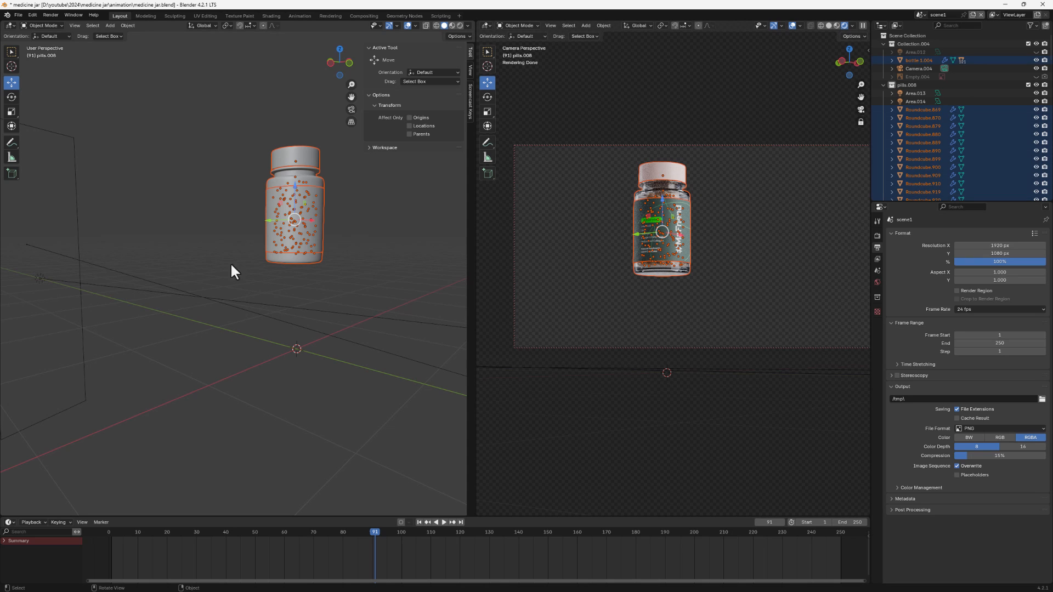
pyautogui.hotkey('ctrl', 'z')
pyautogui.hotkey('ctrl', 'z')
pyautogui.hotkey('ctrl', 'z')
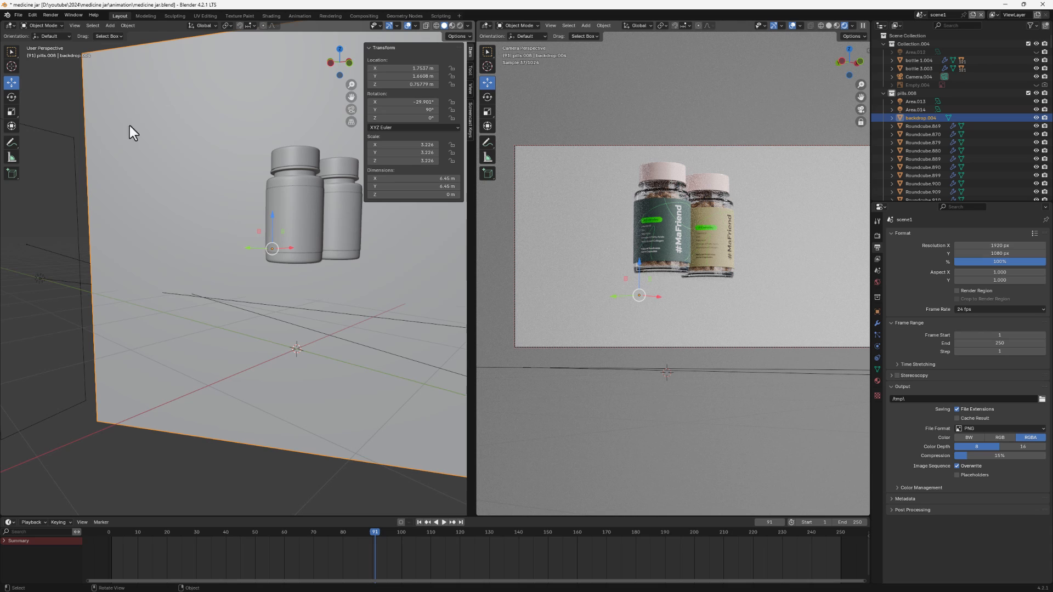
# Step: Delete bottle 3.003 and all its child objects while keeping the backdrop
pyautogui.click(340, 191)
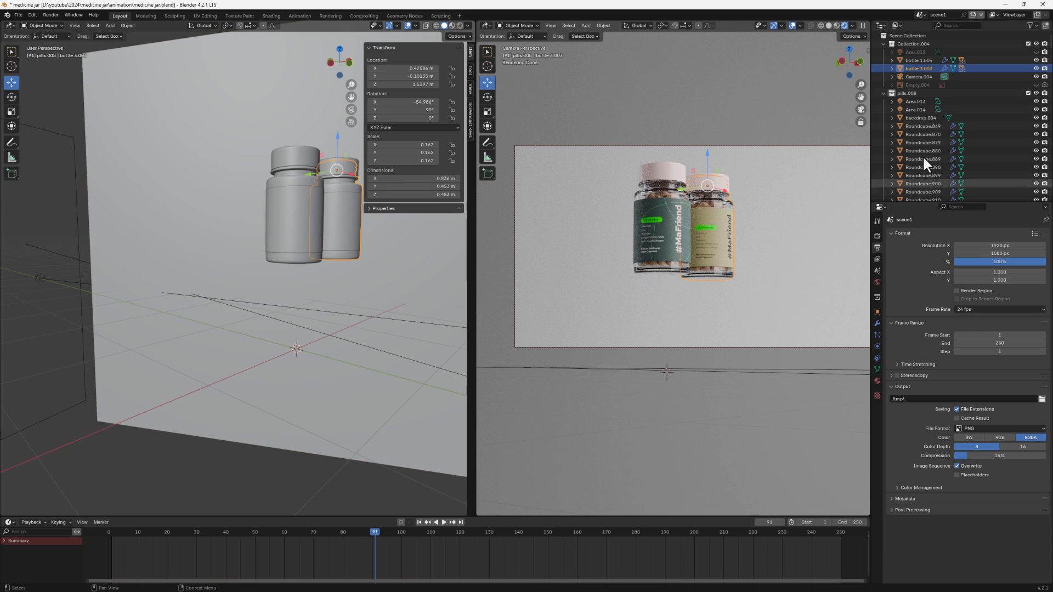
pyautogui.rightClick(934, 69)
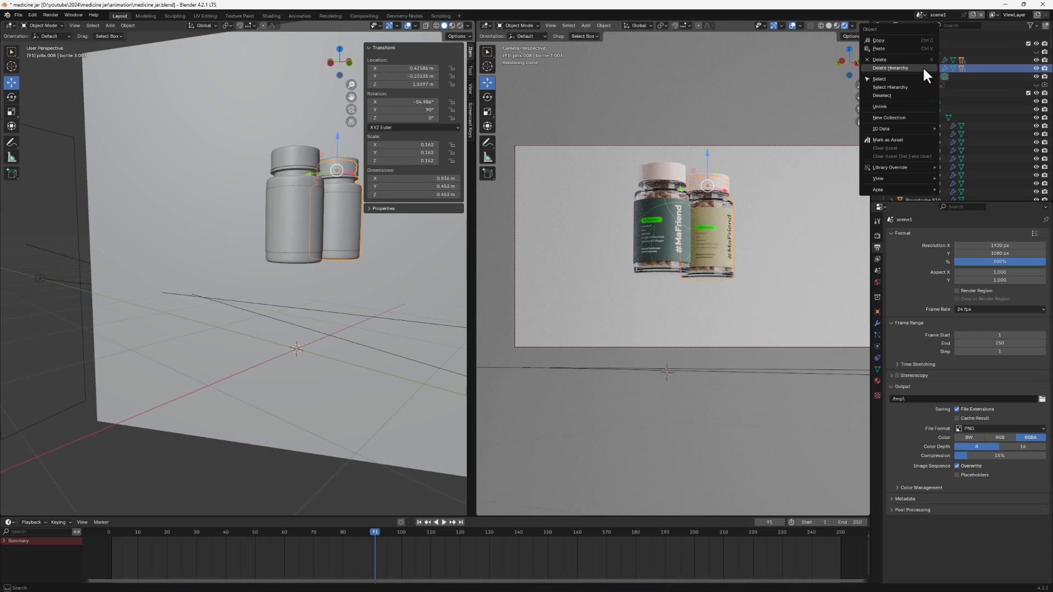
pyautogui.click(893, 67)
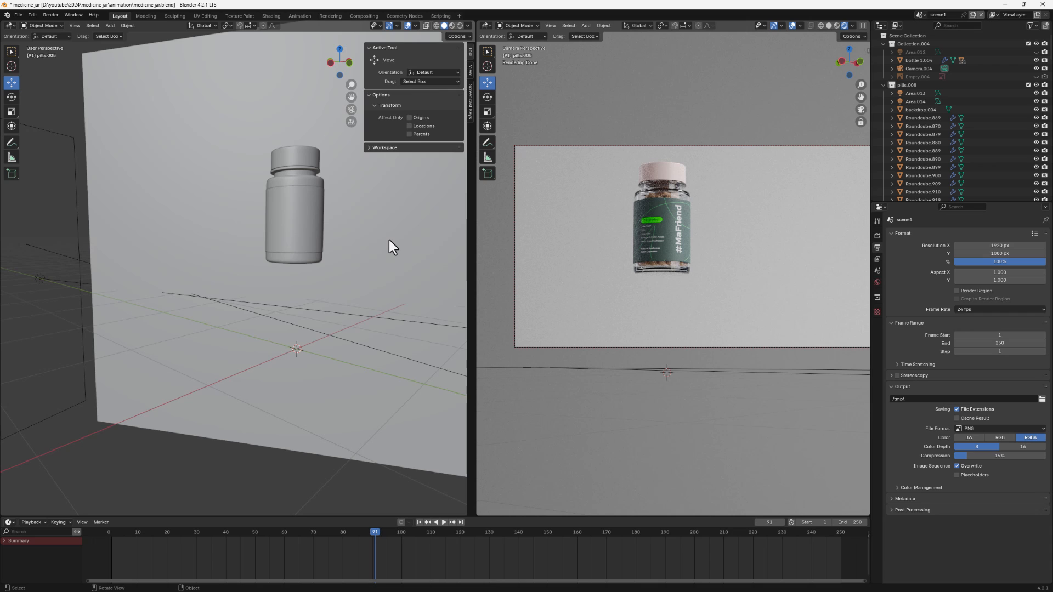
# Step: Examine the remaining bottle and its separate pill objects by selecting the bottle, Roundcube.869 and Roundcube.890
pyautogui.click(294, 178)
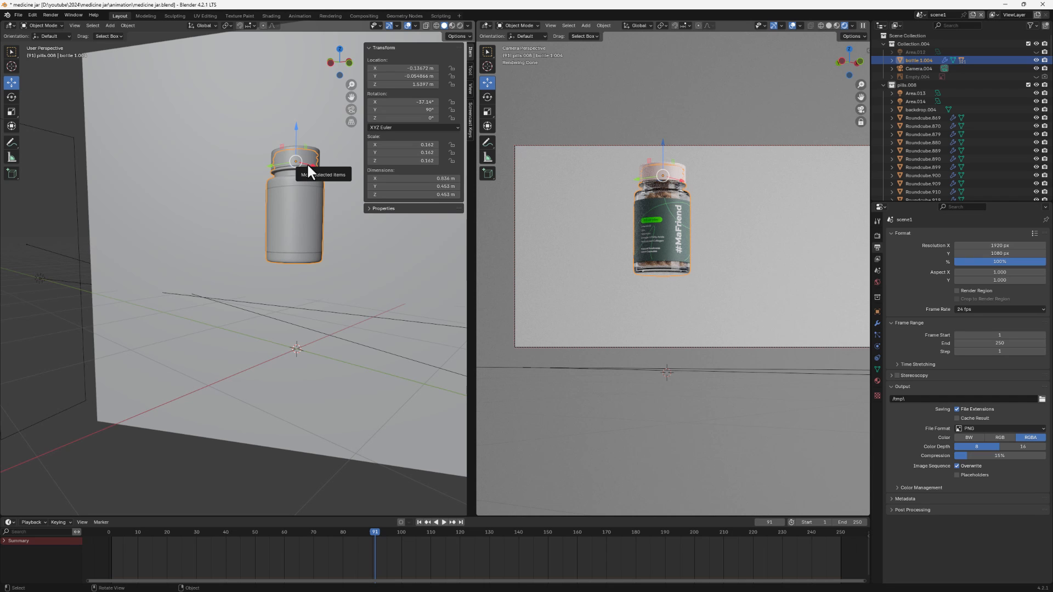
pyautogui.moveTo(291, 196); pyautogui.dragTo(209, 300, button='middle')
pyautogui.scroll(3, 158, 270)
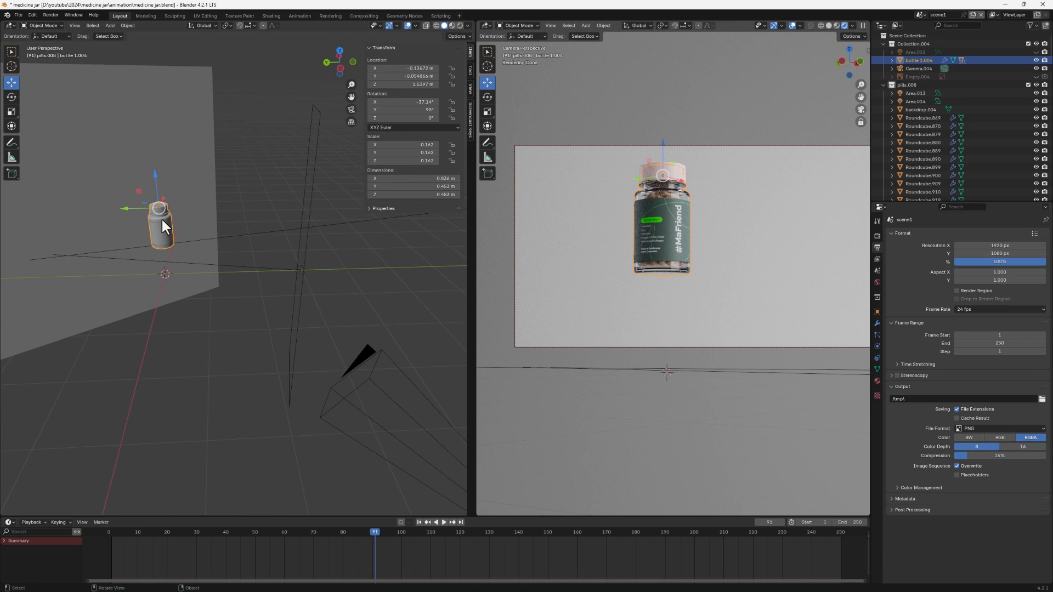
pyautogui.moveTo(170, 213); pyautogui.dragTo(190, 216, button='middle')
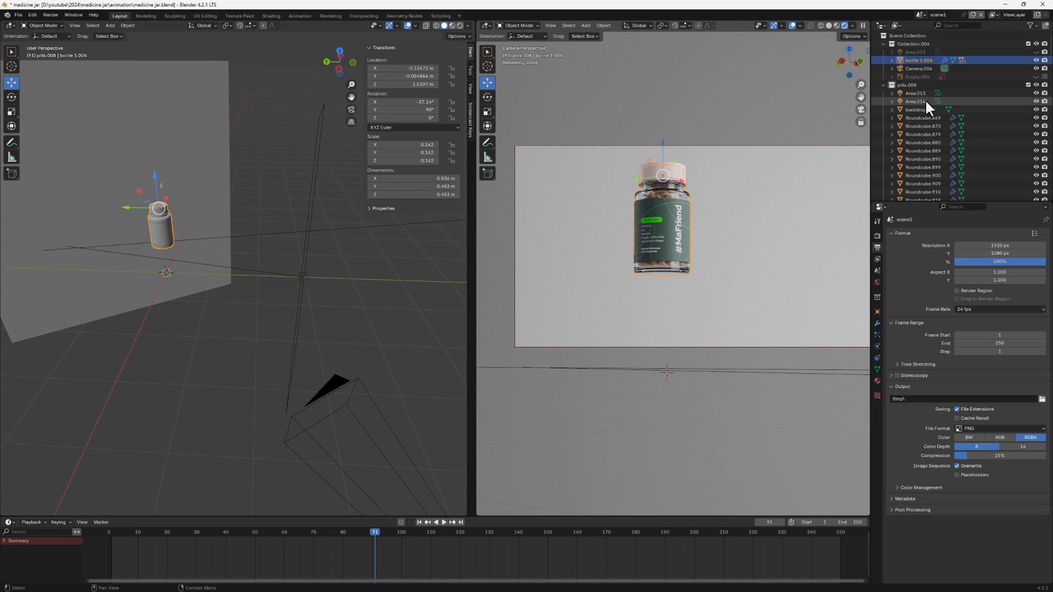
pyautogui.click(930, 117)
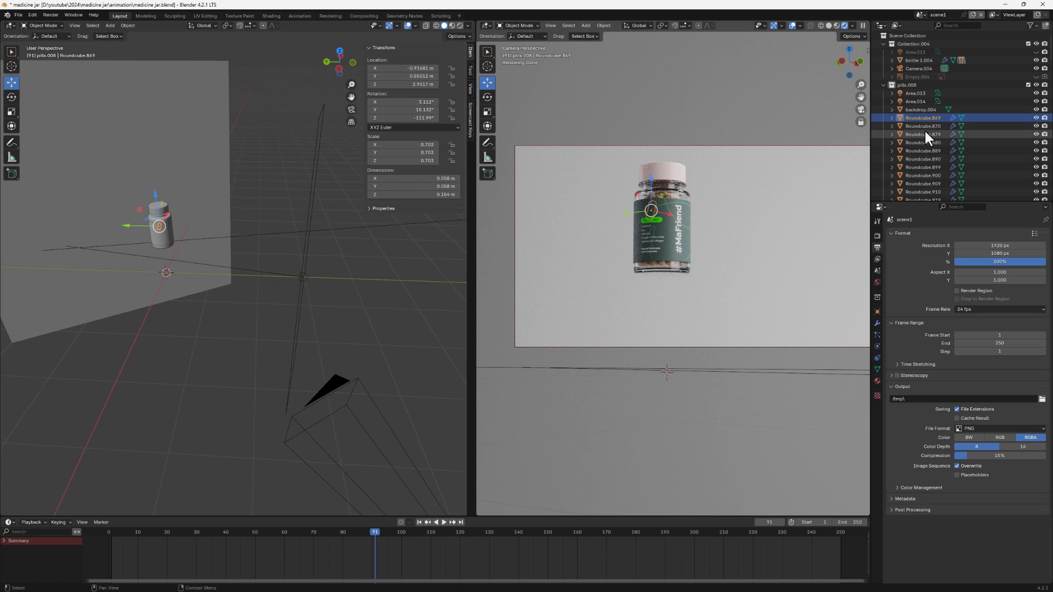
pyautogui.scroll(-3, 905, 134)
pyautogui.click(915, 110)
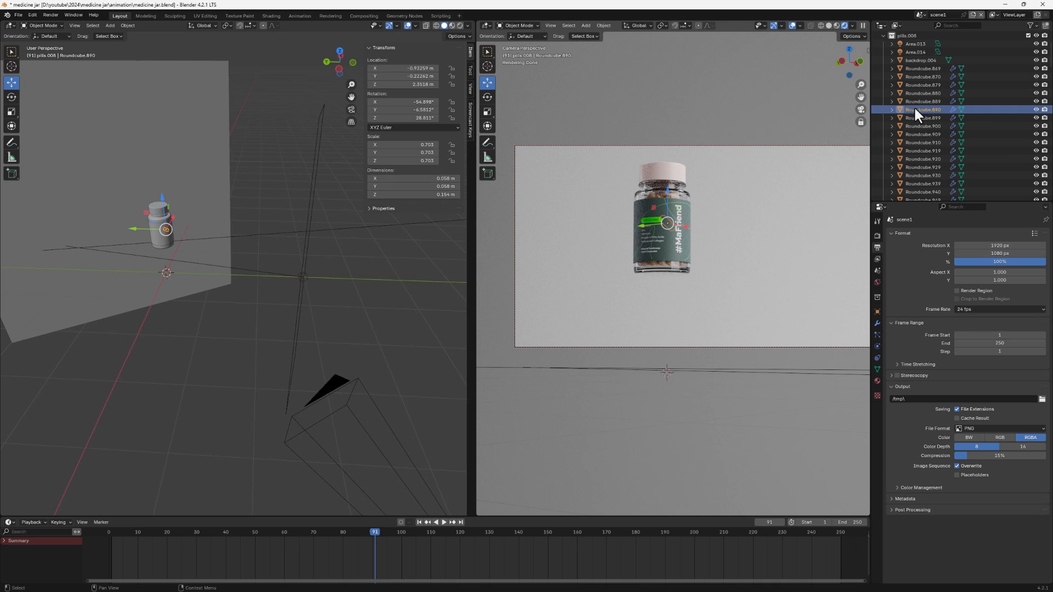
# Step: Duplicate a pill inside the bottle and place the copy outside near the cap, offset about -0.41 m in X, 0.08 m in Y and 0.14 m in Z
pyautogui.scroll(3, 152, 235)
pyautogui.click(171, 213)
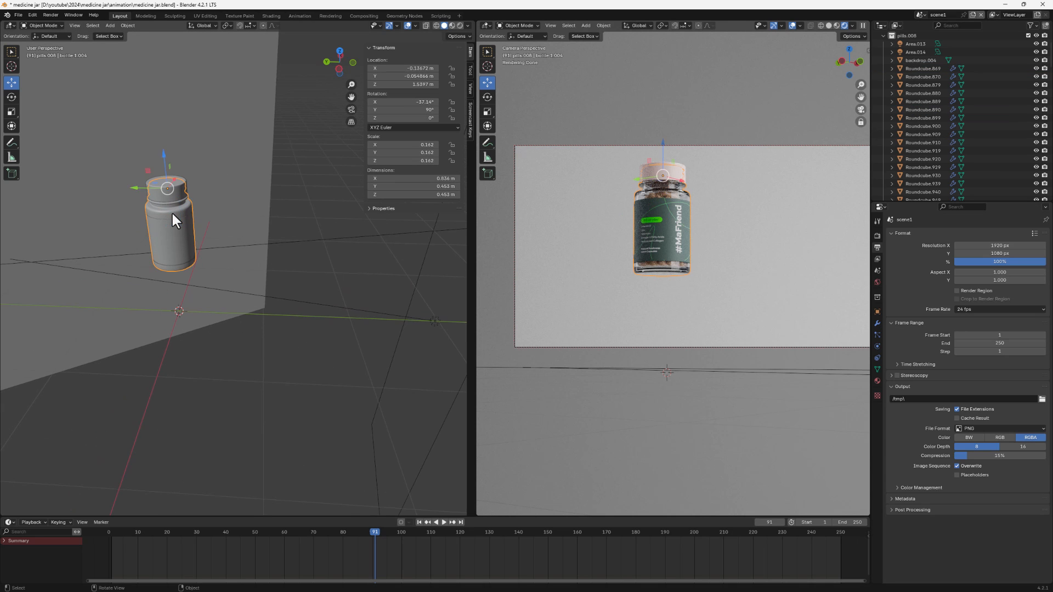
pyautogui.moveTo(167, 219); pyautogui.dragTo(195, 239, button='middle')
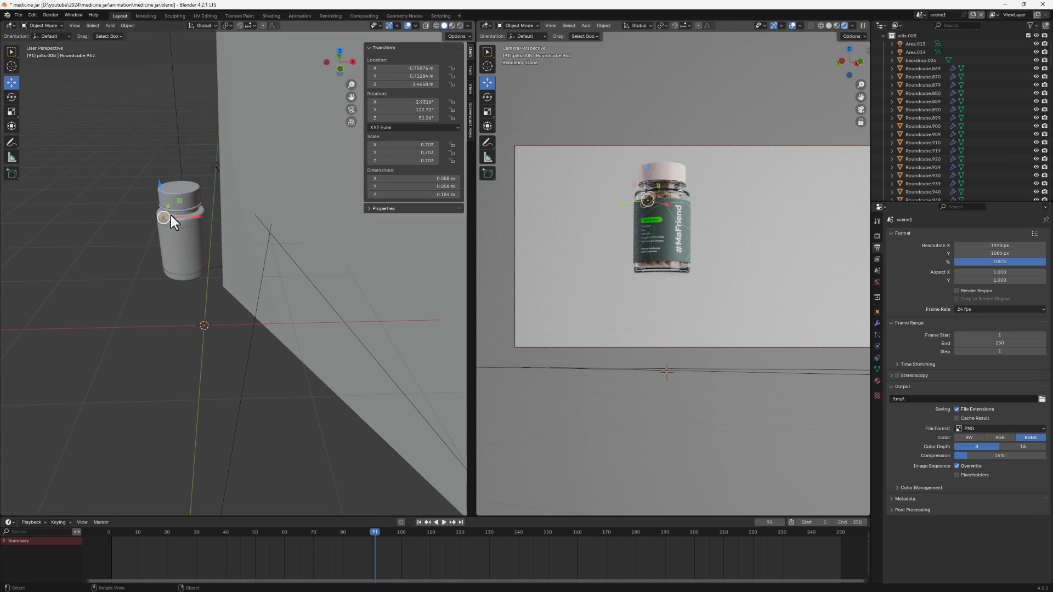
pyautogui.hotkey('shift', 'd')
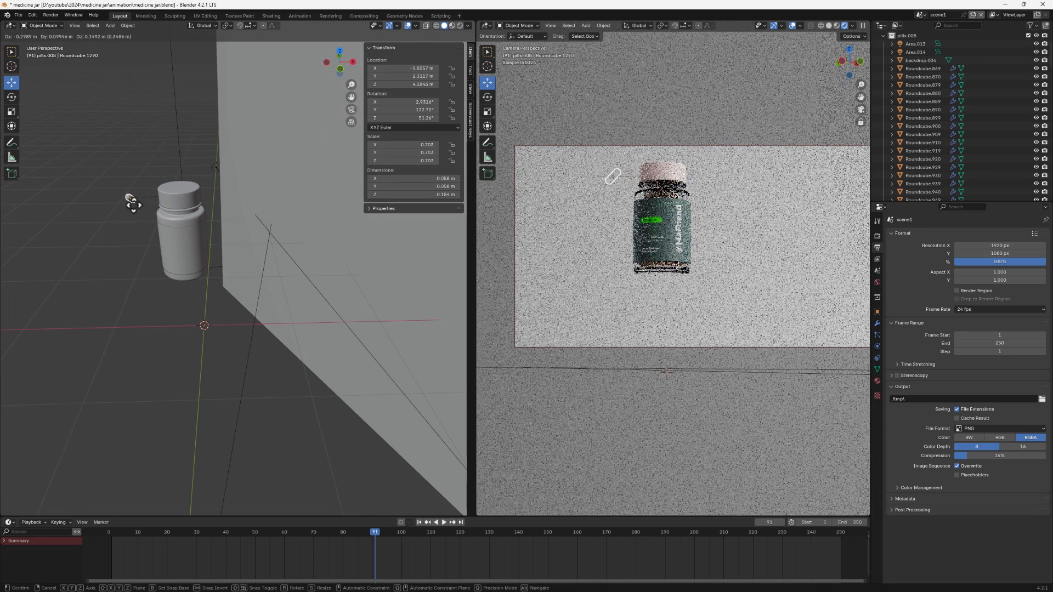
pyautogui.click(128, 208)
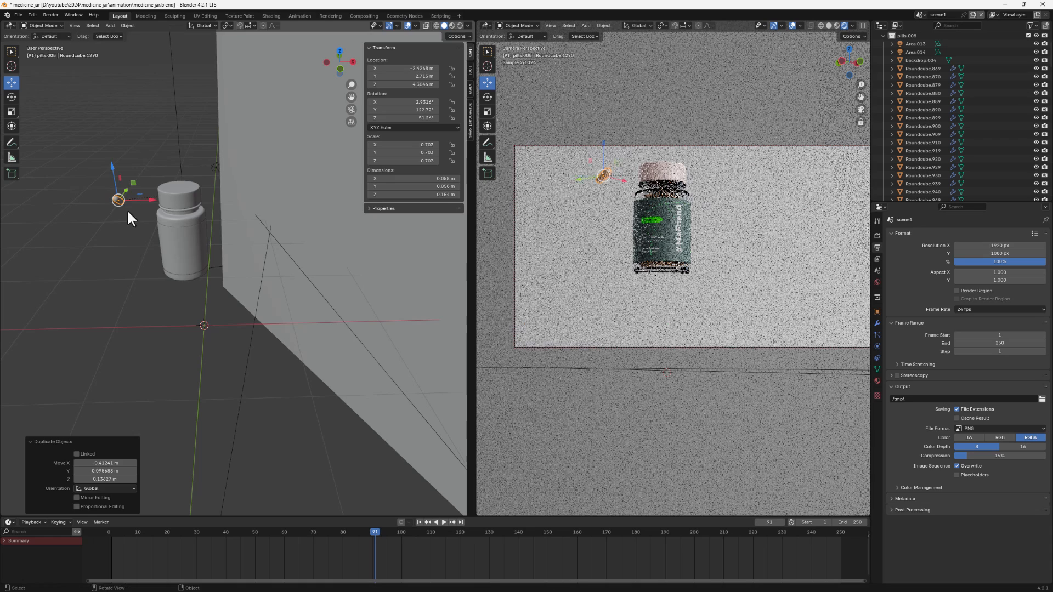
pyautogui.moveTo(127, 209); pyautogui.dragTo(101, 183, button='middle')
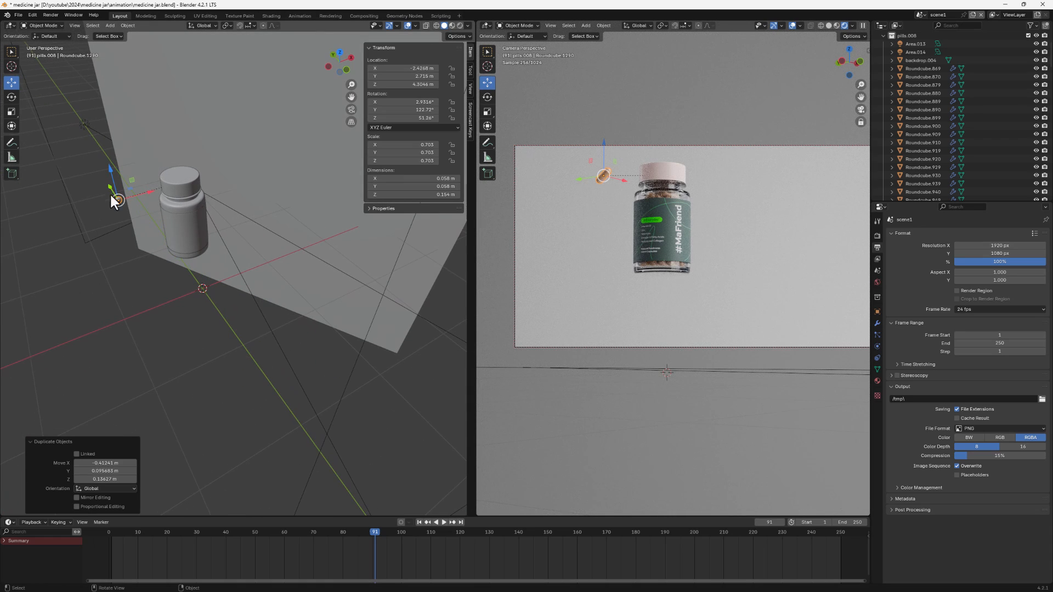
pyautogui.scroll(4, 146, 232)
pyautogui.scroll(-4, 149, 233)
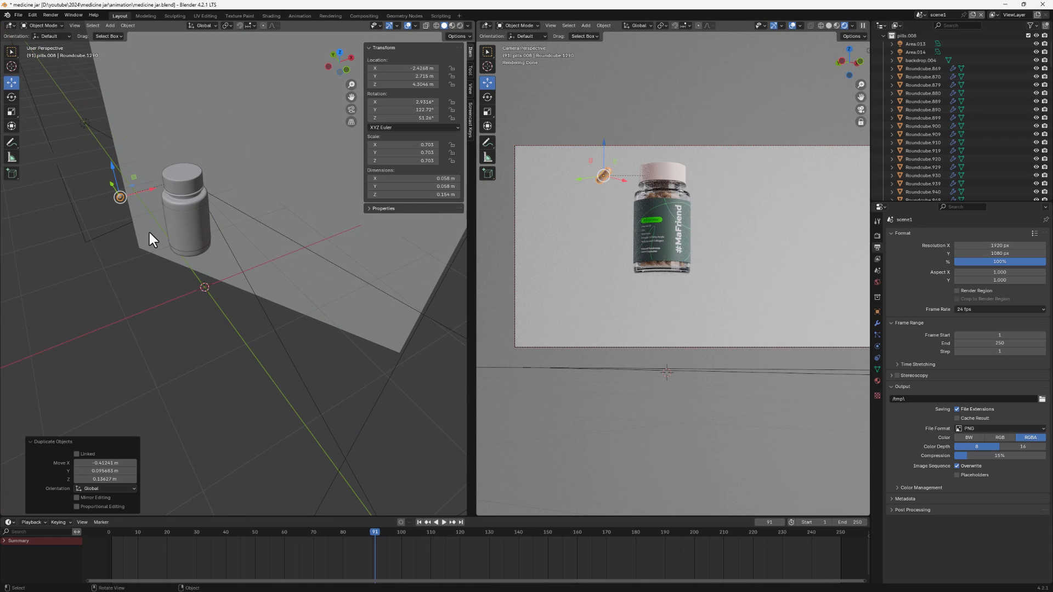
# Step: Move the bottle about 0.12 m in X and -0.07 m in Y to see how the duplicated pill follows
pyautogui.click(181, 205)
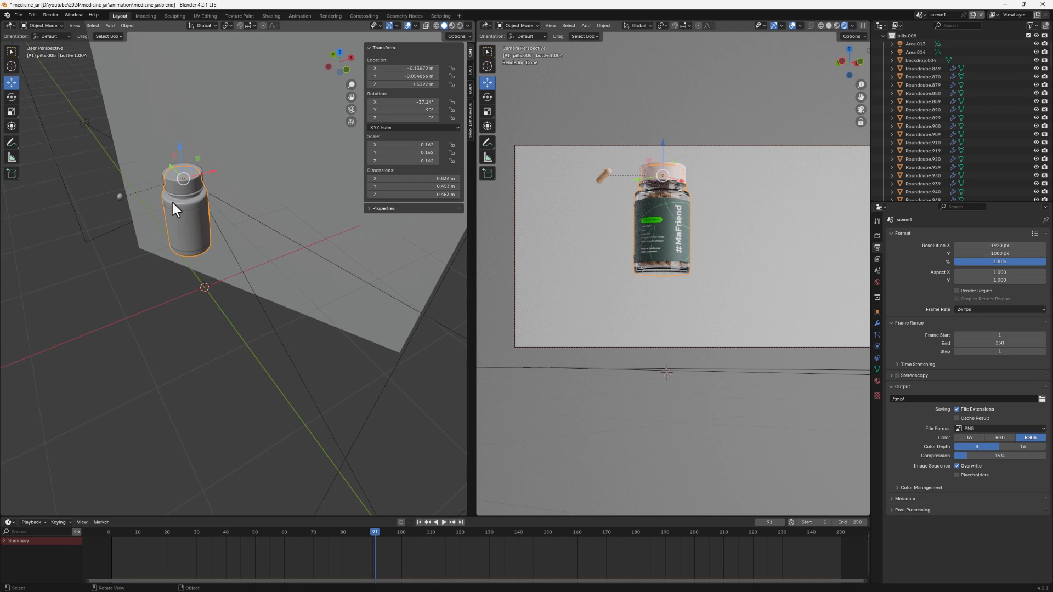
pyautogui.moveTo(188, 178); pyautogui.dragTo(213, 176)
pyautogui.scroll(6, 150, 219)
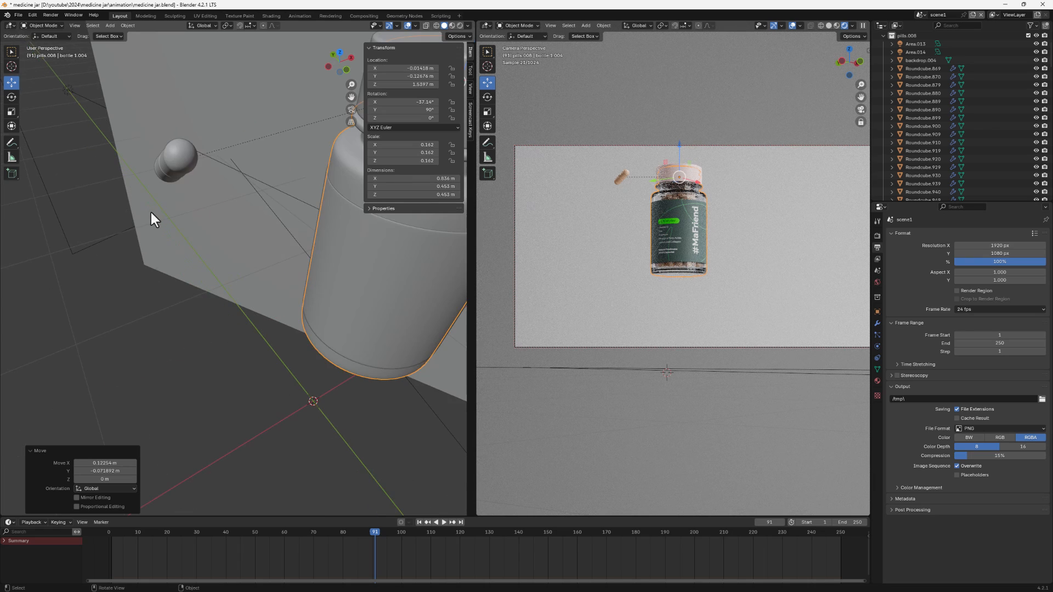
pyautogui.scroll(-2, 153, 219)
pyautogui.keyDown('shift'); pyautogui.moveTo(152, 220); pyautogui.dragTo(289, 226, button='middle'); pyautogui.keyUp('shift')
pyautogui.scroll(-1, 286, 232)
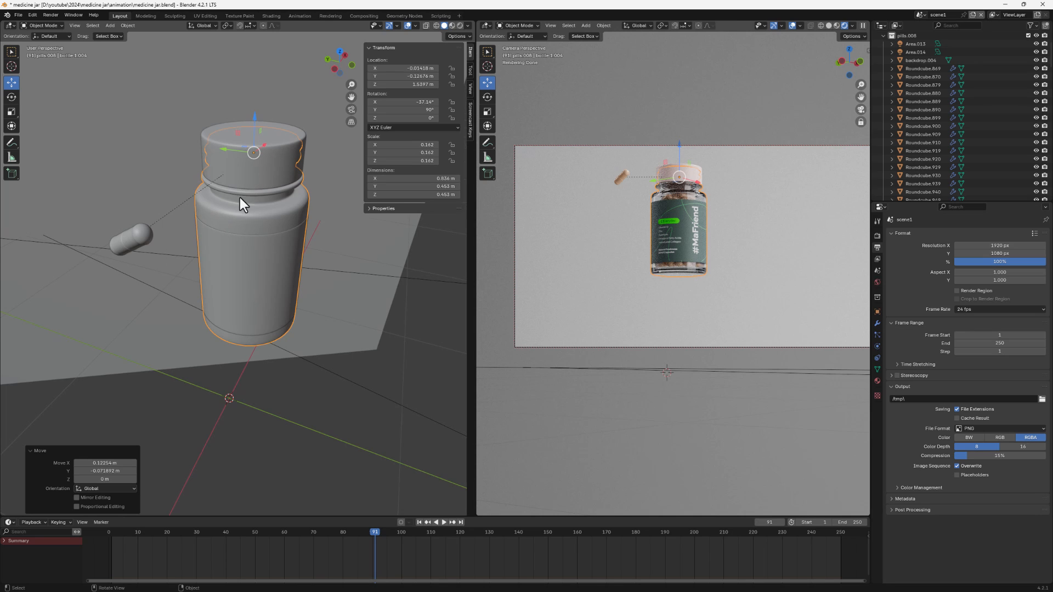
# Step: Try a plain Clear Parent on the duplicated pill outside the bottle, and undo it
pyautogui.click(135, 245)
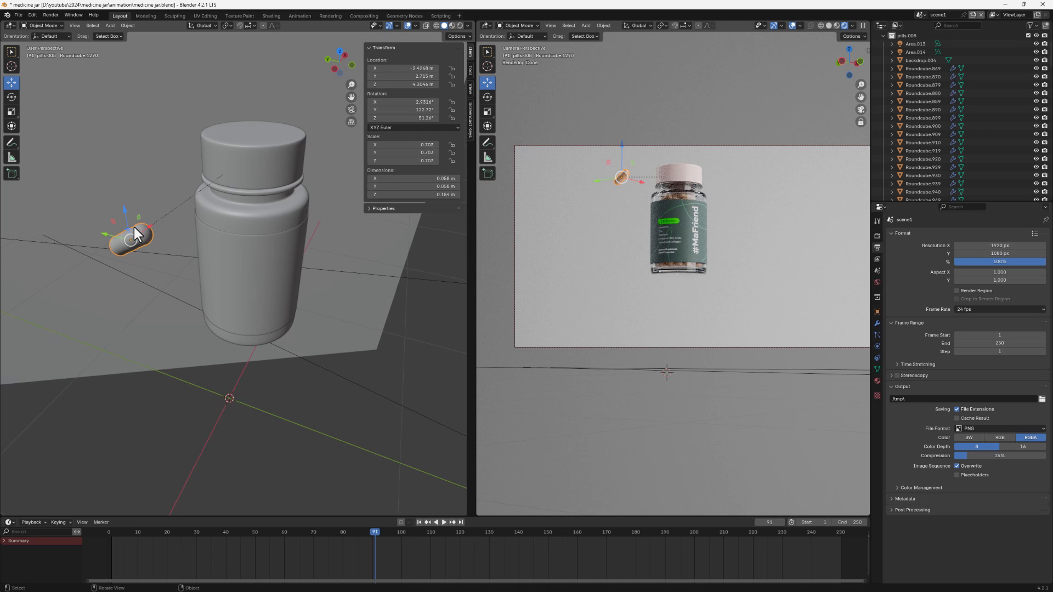
pyautogui.click(127, 26)
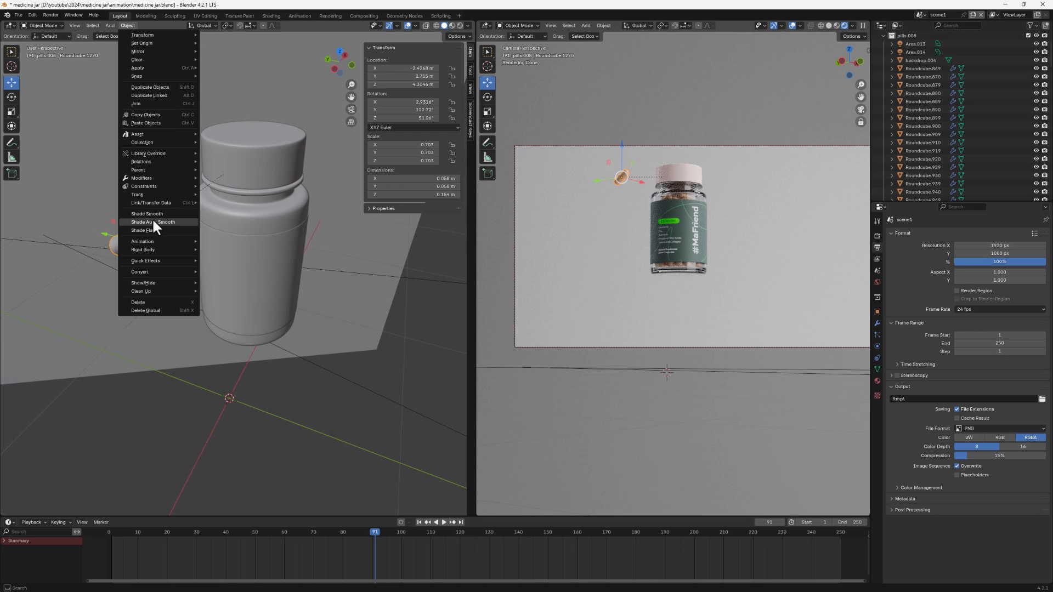
pyautogui.moveTo(147, 169)
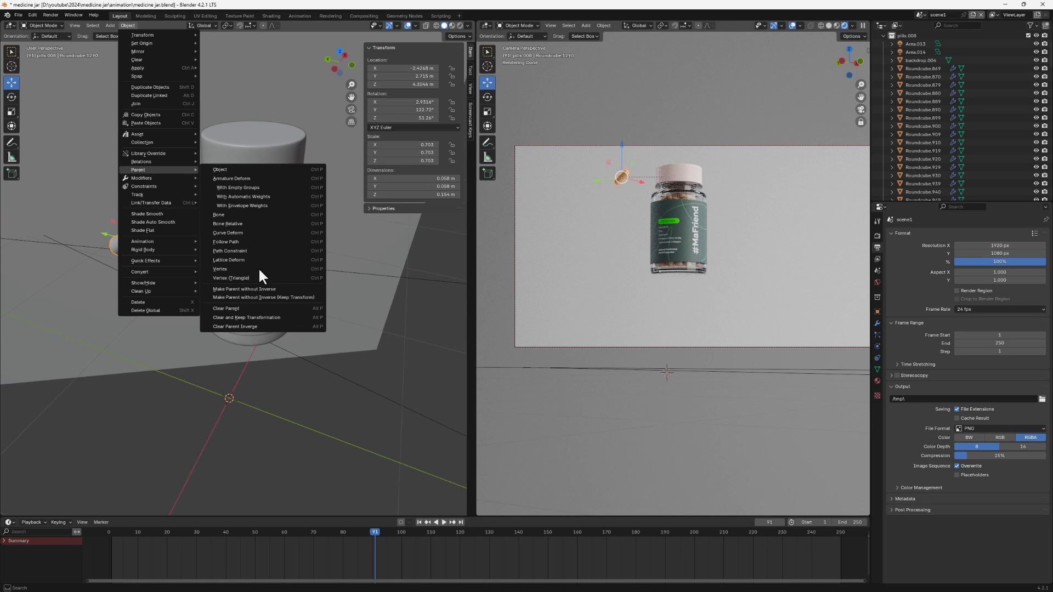
pyautogui.click(270, 310)
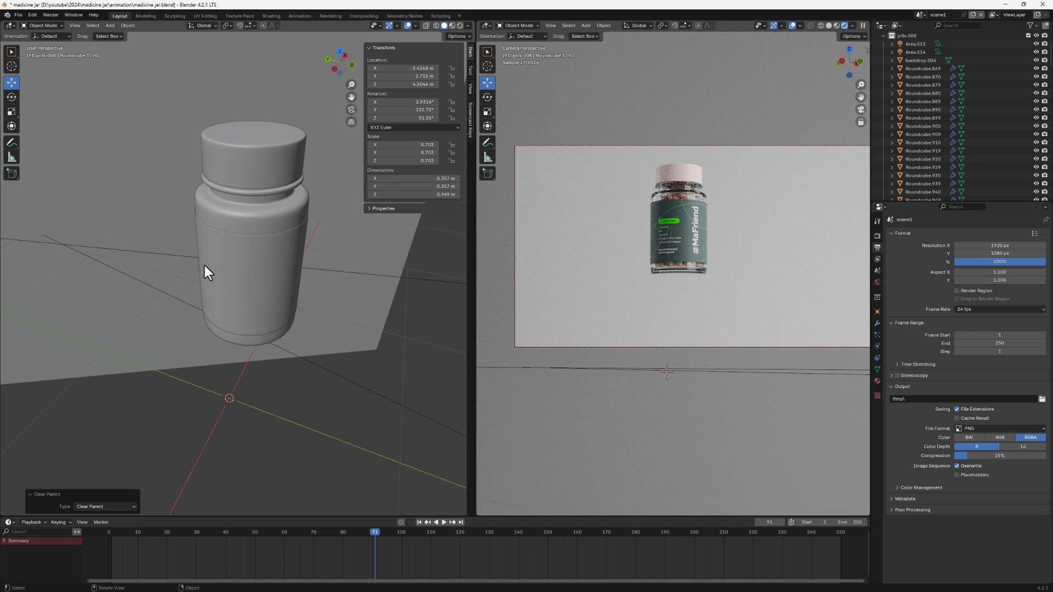
pyautogui.scroll(-3, 206, 239)
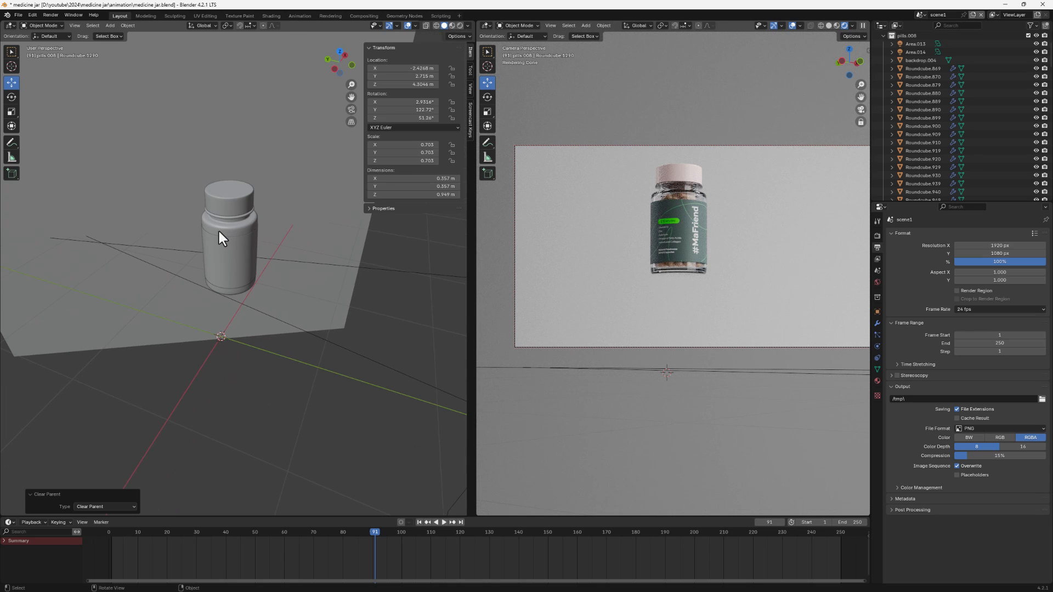
pyautogui.hotkey('ctrl', 'z')
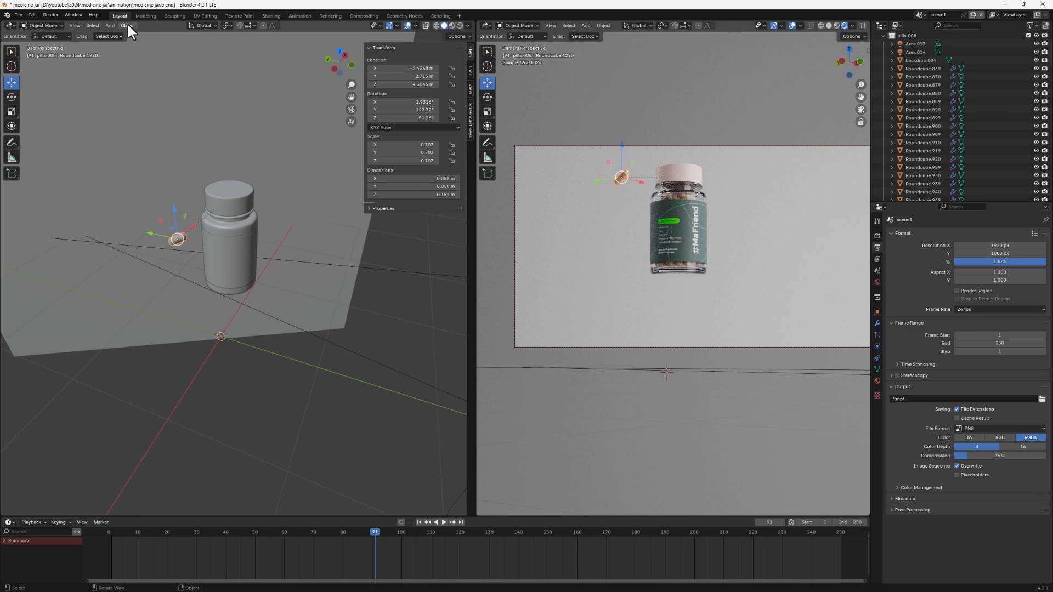
# Step: Detach the duplicated pill from the bottle using Clear and Keep Transformation
pyautogui.click(127, 26)
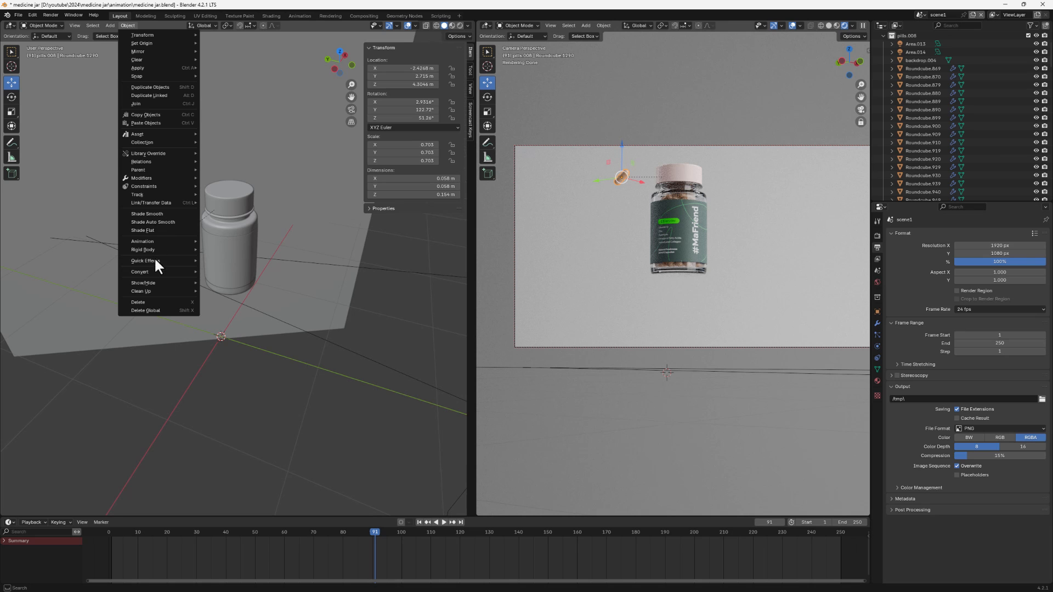
pyautogui.moveTo(165, 169)
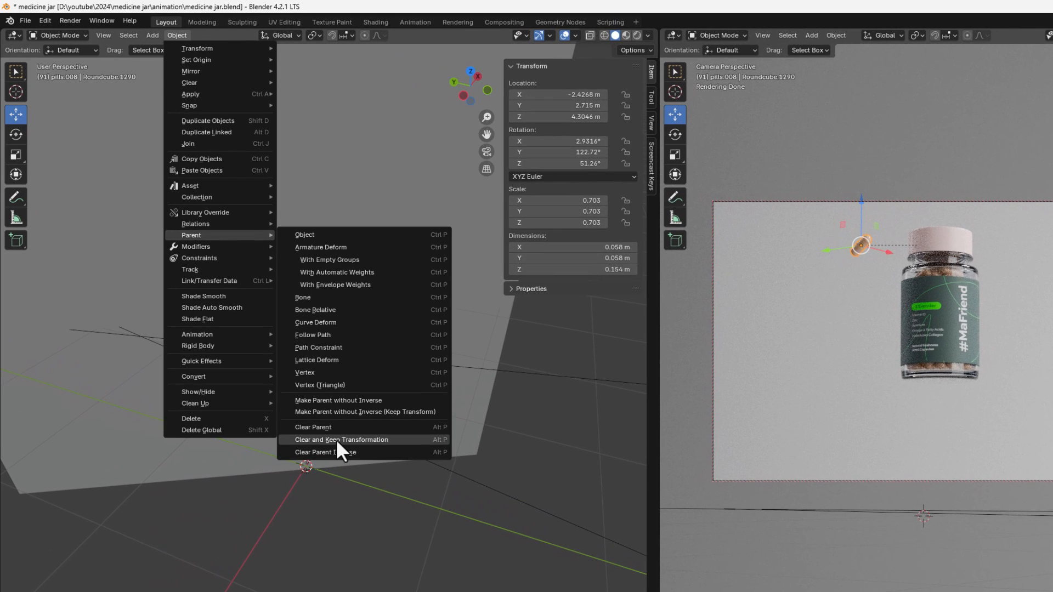
pyautogui.click(337, 439)
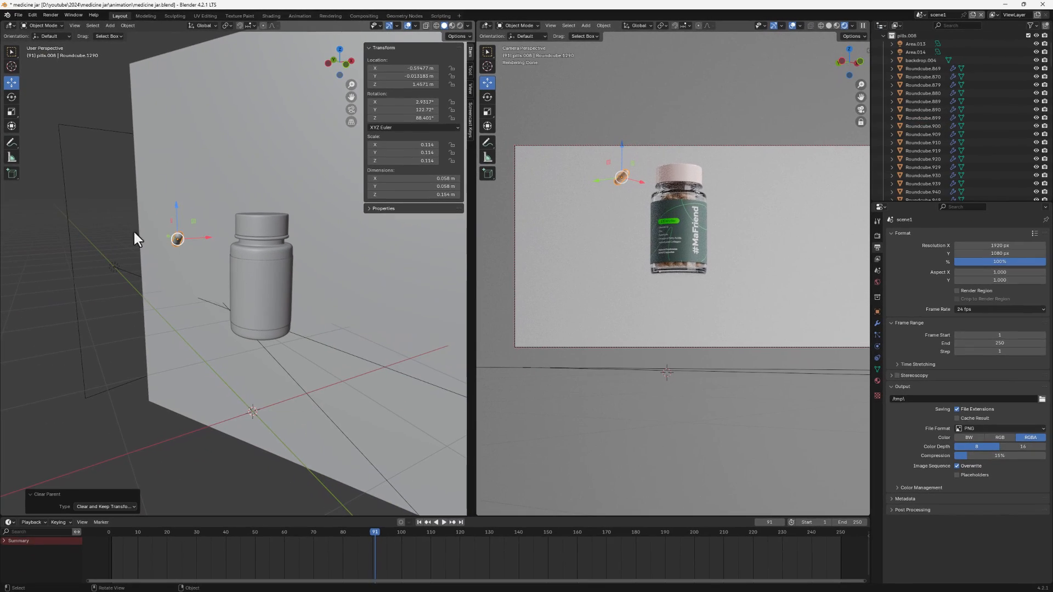
# Step: Trial-move the bottle to check whether the detached pill still follows it, and cancel the move
pyautogui.click(258, 256)
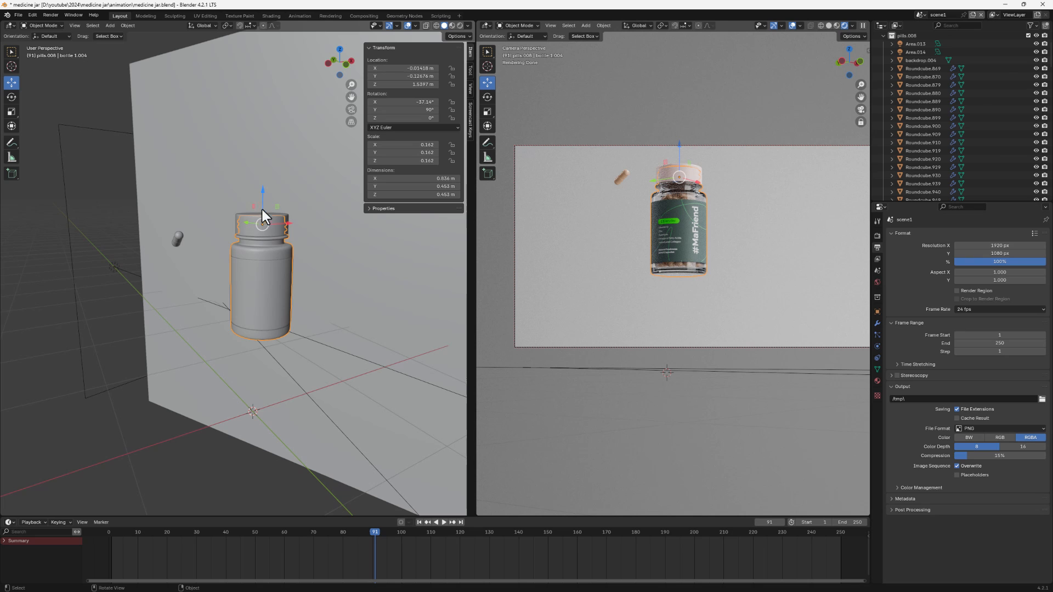
pyautogui.moveTo(265, 198); pyautogui.dragTo(199, 229)
pyautogui.rightClick(198, 230)
# Step: Make six linked duplicates of the detached pill, scattering them in front of the bottle and towards the camera
pyautogui.click(175, 241)
pyautogui.moveTo(180, 253); pyautogui.dragTo(268, 266, button='middle')
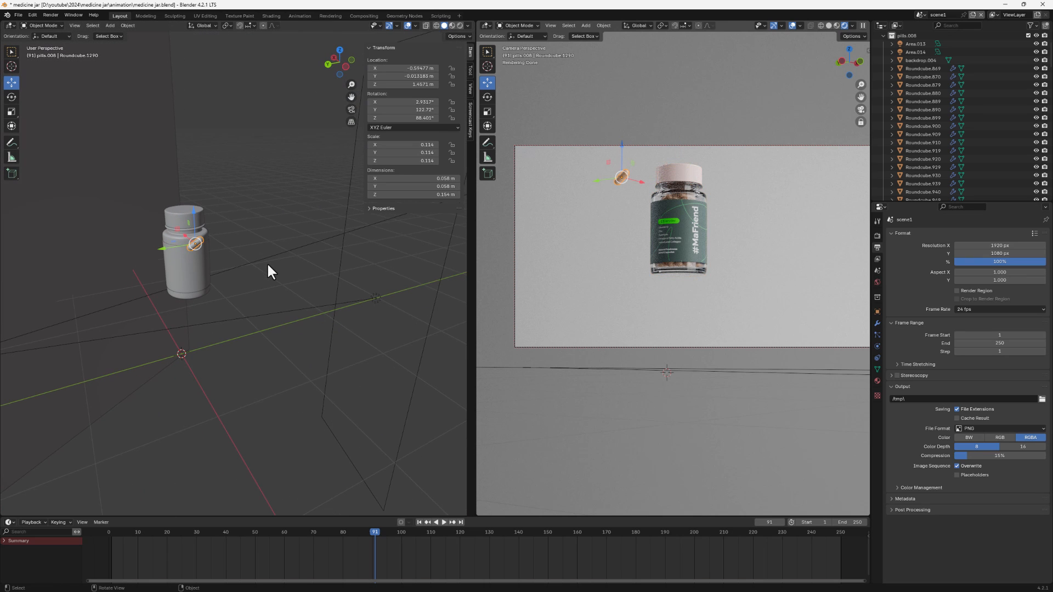
pyautogui.scroll(-3, 330, 327)
pyautogui.moveTo(341, 321); pyautogui.dragTo(248, 331, button='middle')
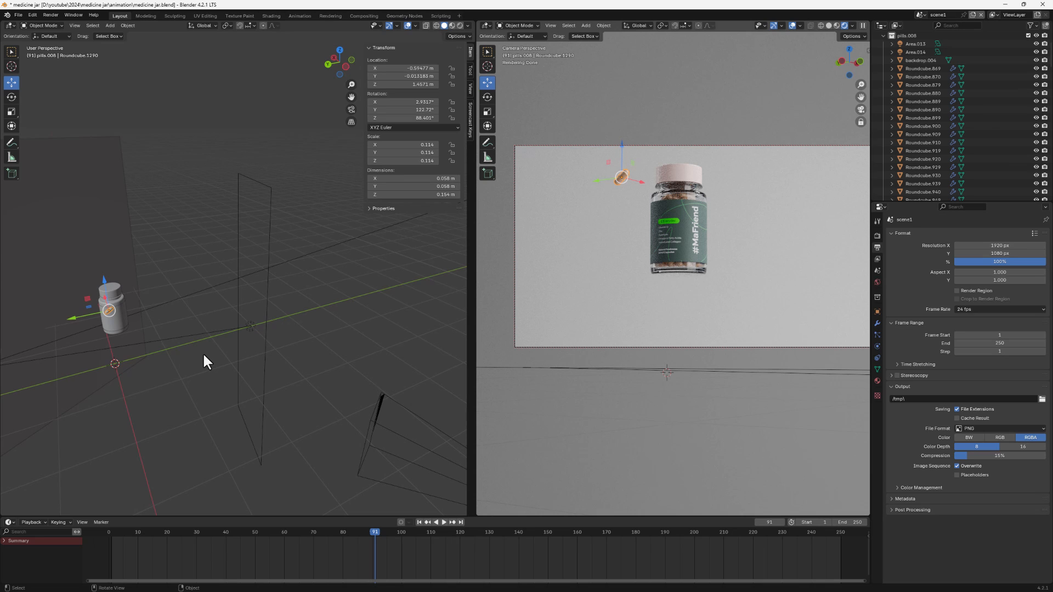
pyautogui.hotkey('alt', 'd')
pyautogui.click(170, 311)
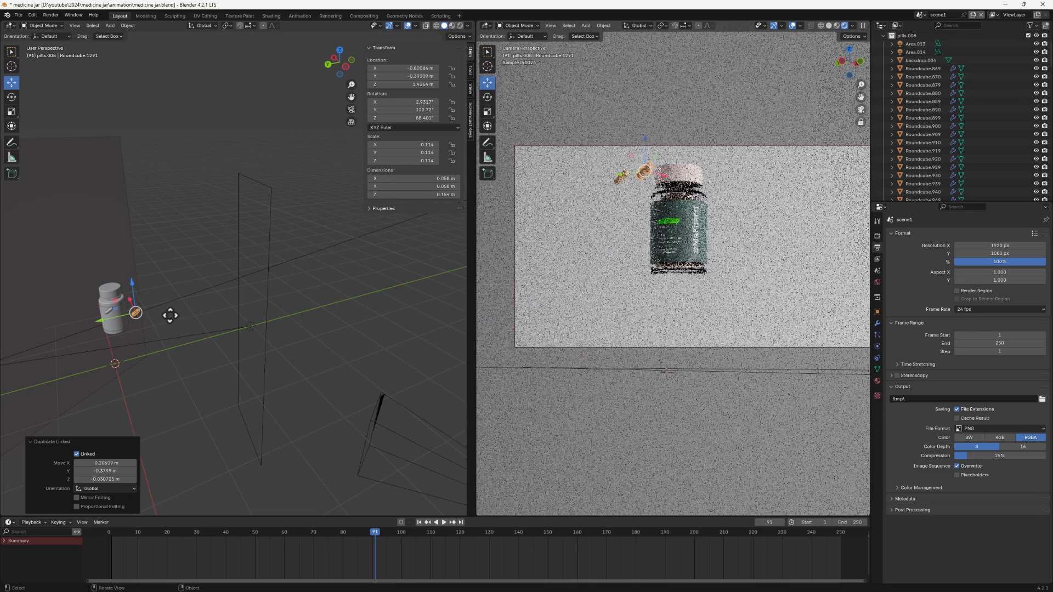
pyautogui.hotkey('alt', 'd')
pyautogui.click(195, 349)
pyautogui.hotkey('alt', 'd')
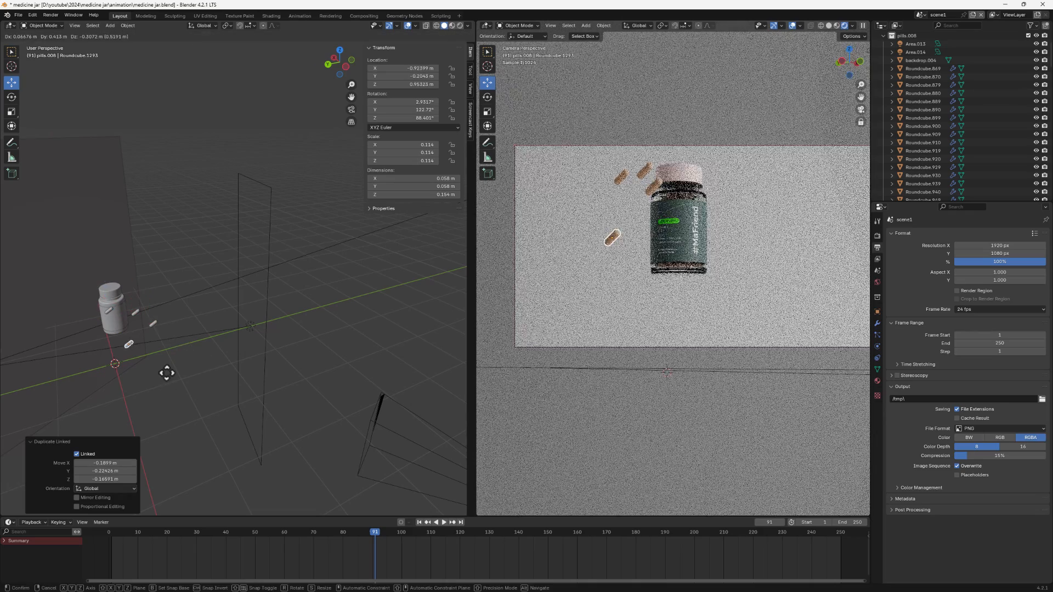
pyautogui.click(167, 372)
pyautogui.hotkey('alt', 'd')
pyautogui.click(238, 367)
pyautogui.hotkey('alt', 'd')
pyautogui.click(235, 390)
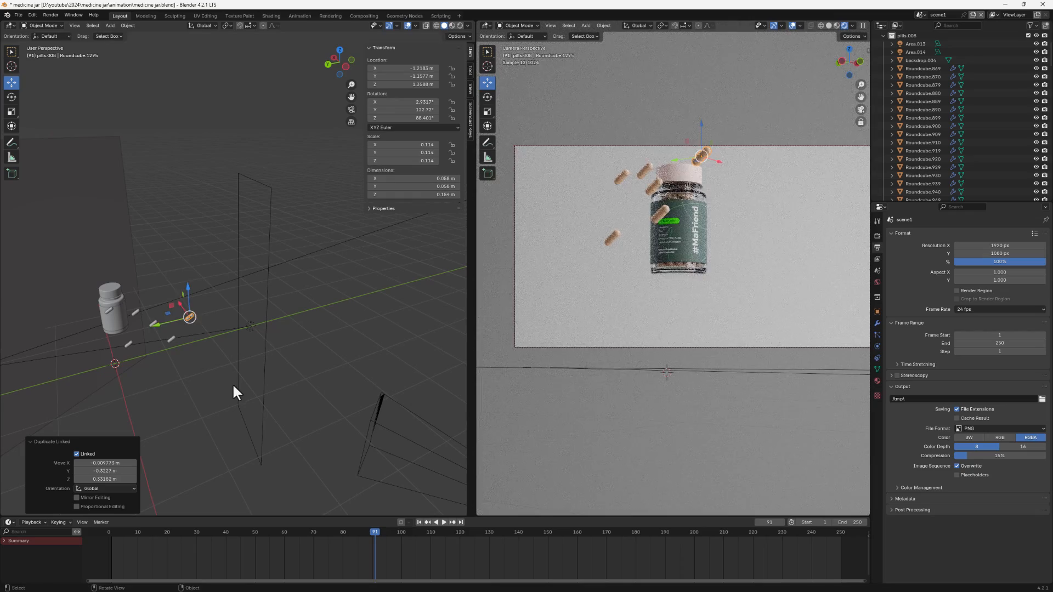
pyautogui.hotkey('alt', 'd')
pyautogui.click(225, 363)
# Step: Select all seven loose pills without the area light and make linked duplicates offset about -1.25 m in X, -0.12 m in Y and 0.02 m in Z
pyautogui.moveTo(225, 363); pyautogui.dragTo(282, 415, button='middle')
pyautogui.keyDown('shift'); pyautogui.moveTo(246, 369); pyautogui.dragTo(227, 344, button='middle'); pyautogui.keyUp('shift')
pyautogui.moveTo(220, 288); pyautogui.dragTo(246, 315, button='middle')
pyautogui.moveTo(259, 239); pyautogui.dragTo(198, 367)
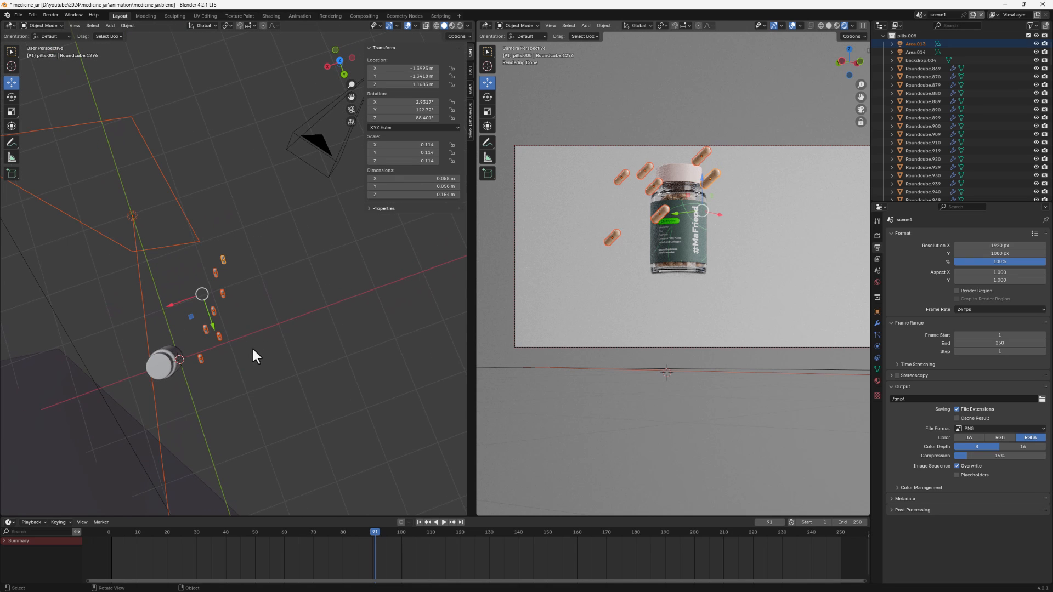
pyautogui.keyDown('shift'); pyautogui.click(183, 213); pyautogui.keyUp('shift')
pyautogui.keyDown('shift'); pyautogui.click(188, 223); pyautogui.keyUp('shift')
pyautogui.moveTo(237, 347)
pyautogui.mouseDown(button='middle')
pyautogui.moveTo(181, 275)
pyautogui.moveTo(198, 308)
pyautogui.moveTo(268, 332)
pyautogui.moveTo(248, 339)
pyautogui.mouseUp(button='middle')
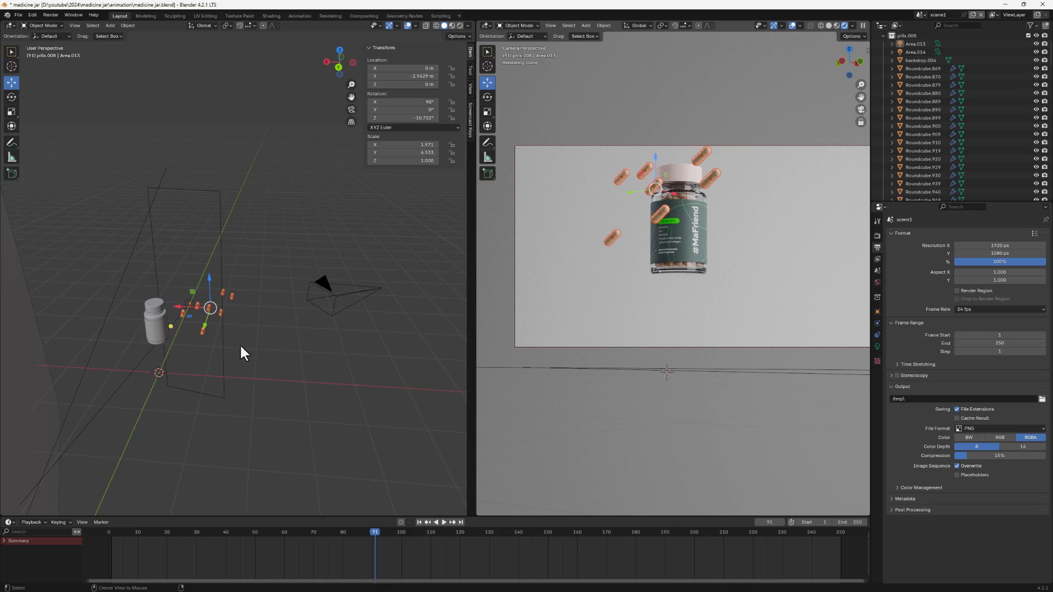
pyautogui.press('g')
pyautogui.click(301, 344)
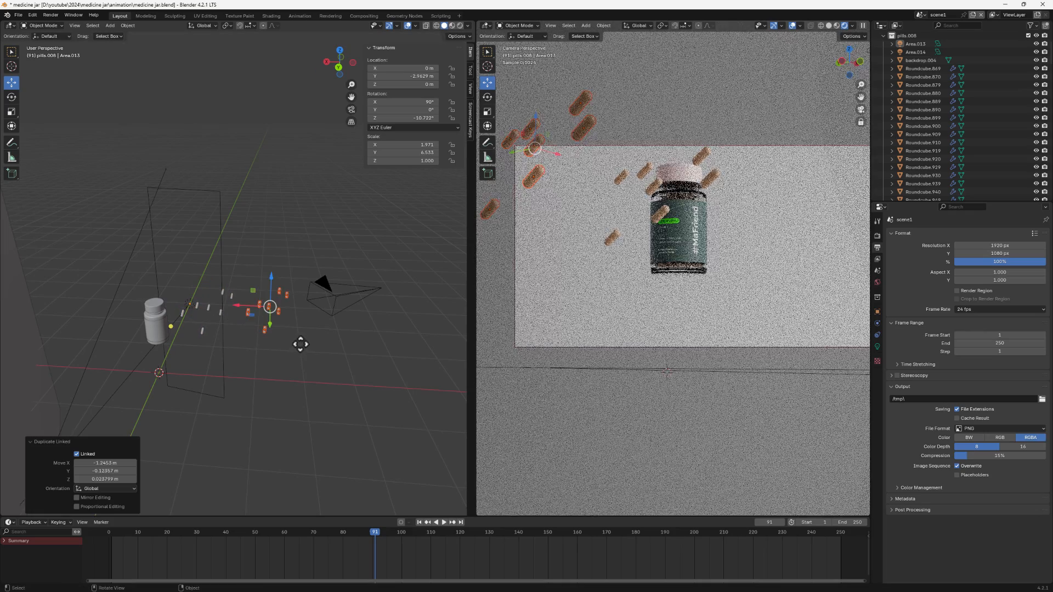
# Step: Make two more linked duplicates of the pill group, offset about 0.27, -0.91, 0.09 m and about -0.29, 0.14, 0.12 m in X, Y, Z
pyautogui.moveTo(300, 344); pyautogui.dragTo(368, 381, button='middle')
pyautogui.press('g')
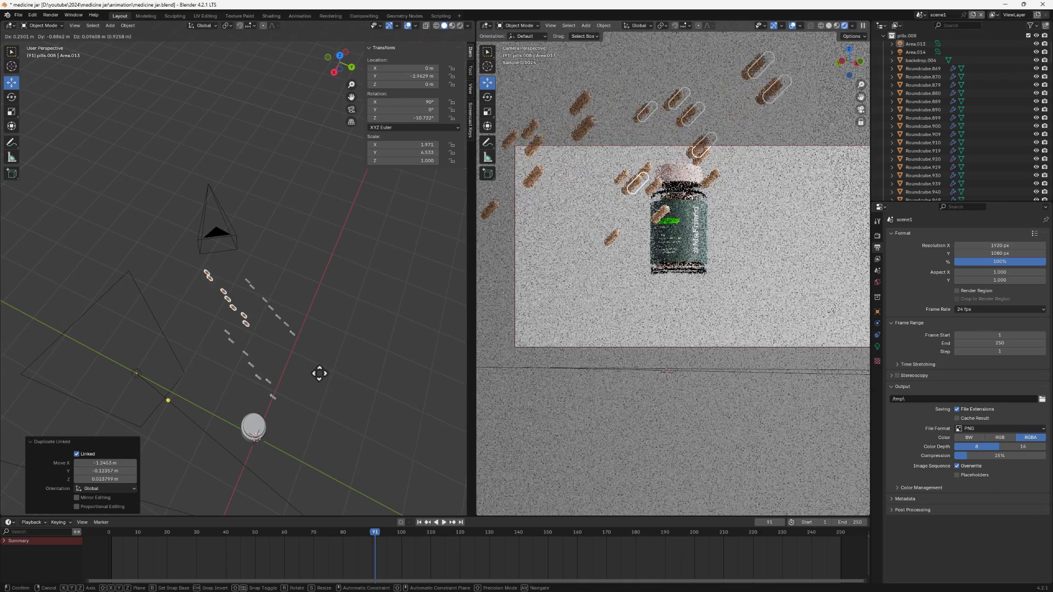
pyautogui.click(318, 373)
pyautogui.hotkey('alt', 'd')
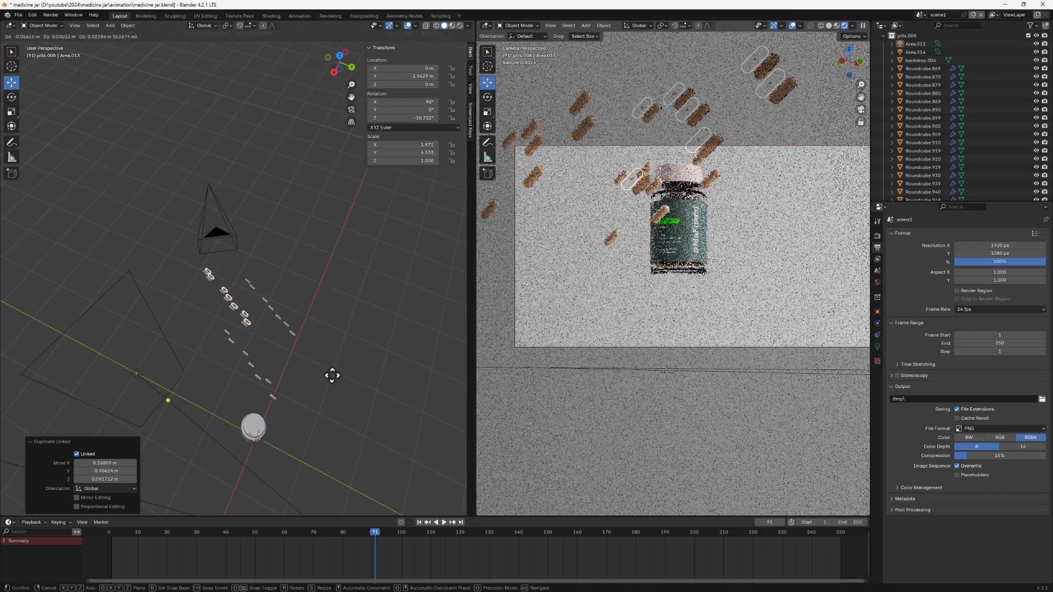
pyautogui.click(340, 366)
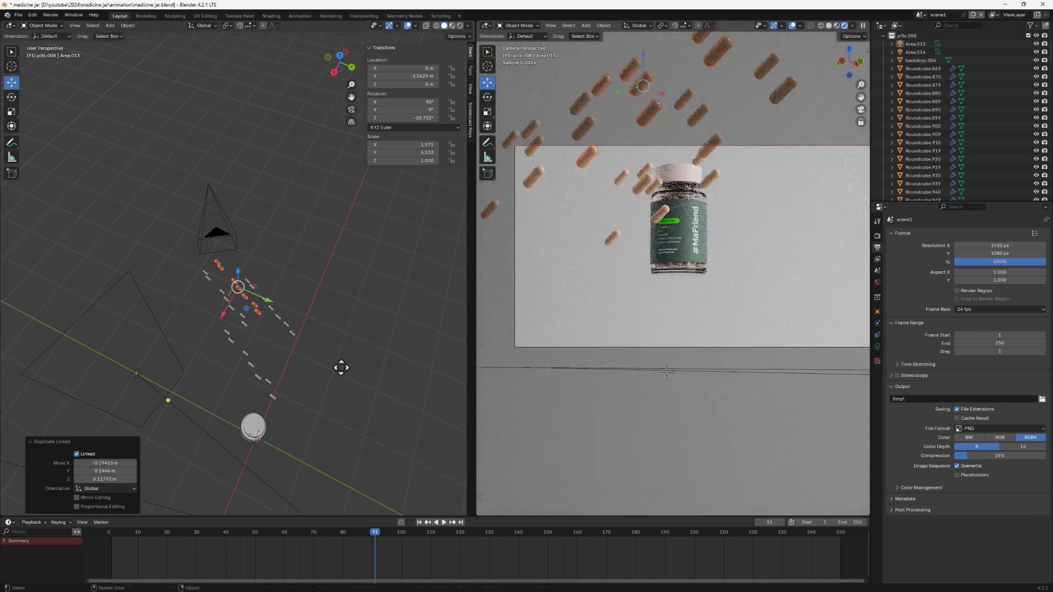
# Step: Select all the loose pills in front of the bottle and move them to a new collection named "floating pill"
pyautogui.moveTo(321, 400); pyautogui.dragTo(293, 388, button='middle')
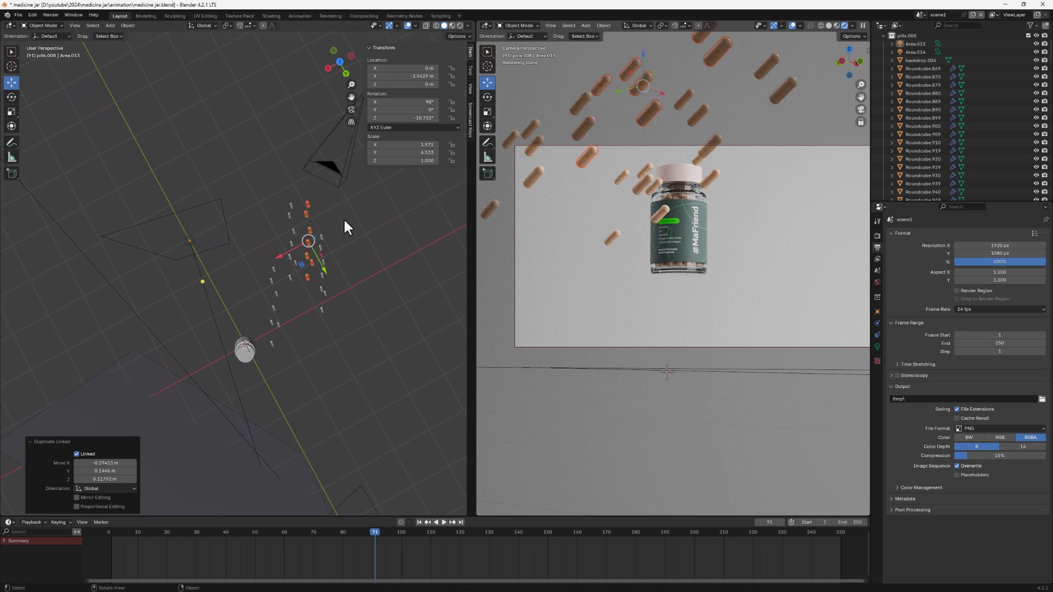
pyautogui.moveTo(354, 195); pyautogui.dragTo(265, 351)
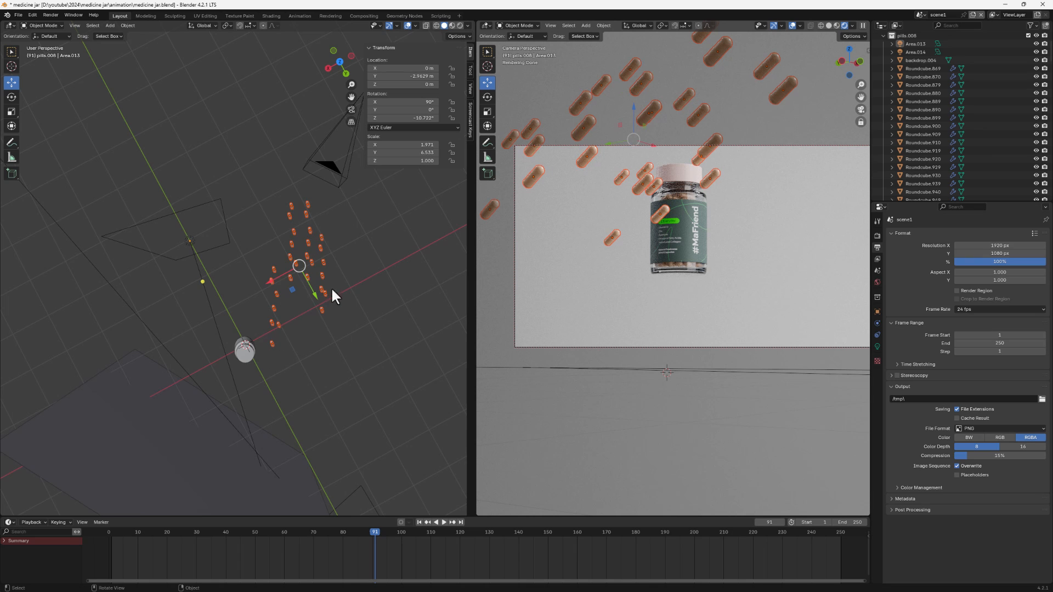
pyautogui.moveTo(338, 390); pyautogui.dragTo(267, 299, button='middle')
pyautogui.moveTo(295, 247); pyautogui.dragTo(292, 266, button='middle')
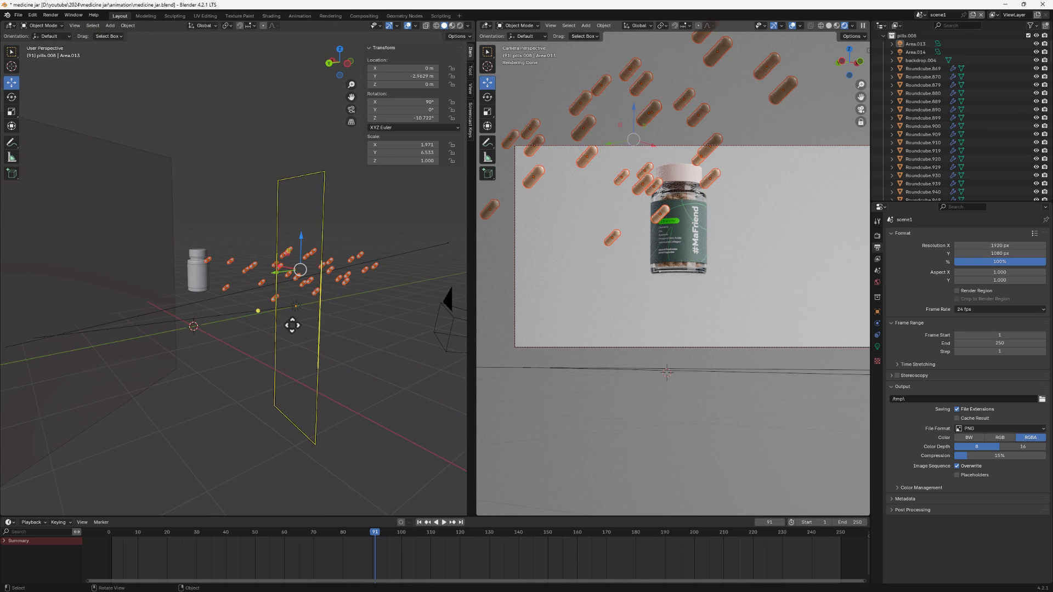
pyautogui.moveTo(312, 306); pyautogui.dragTo(252, 328, button='middle')
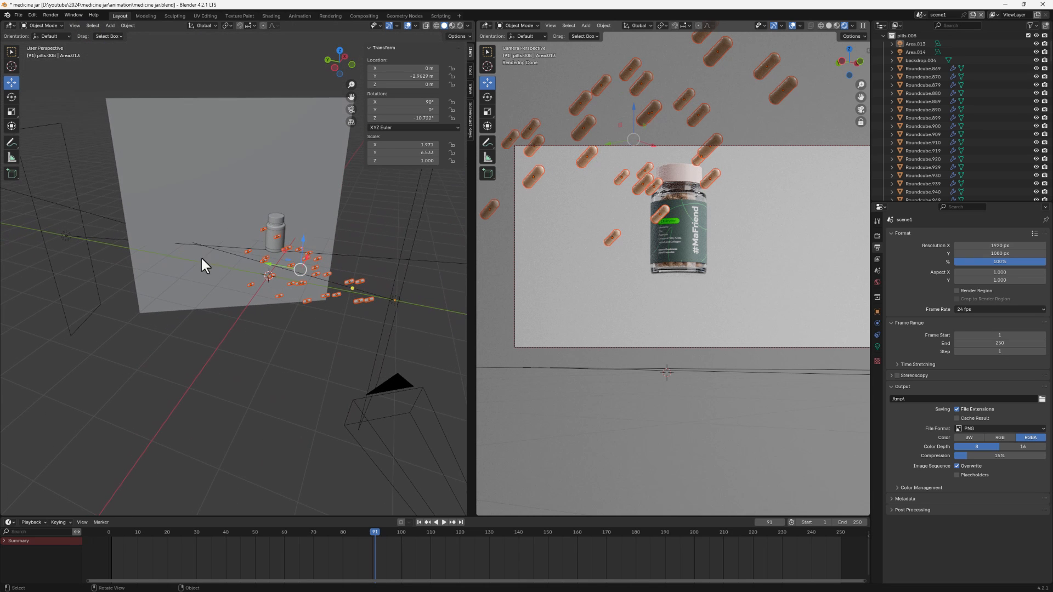
pyautogui.press('m')
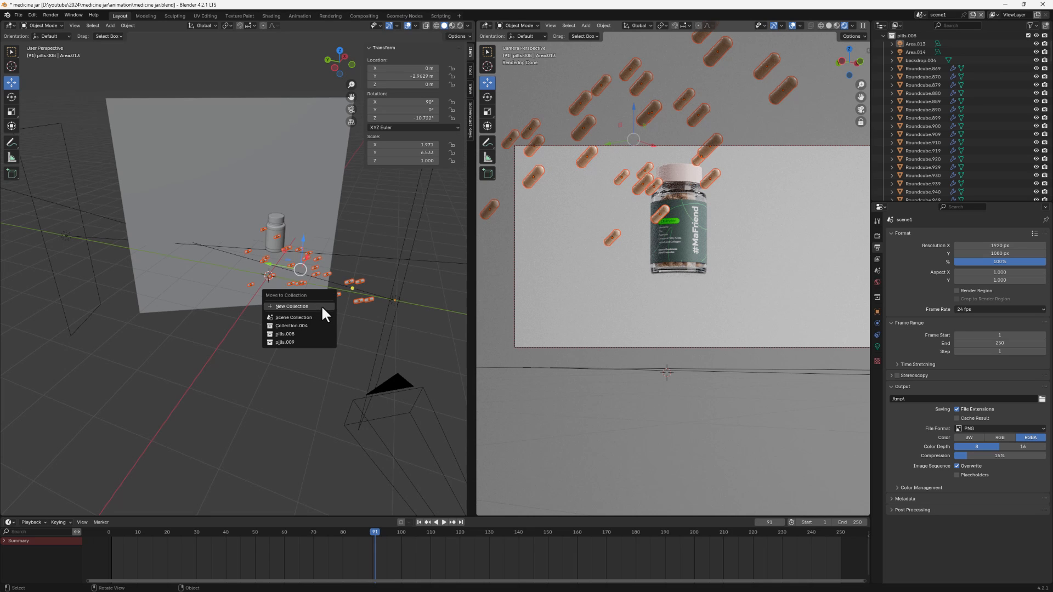
pyautogui.click(323, 308)
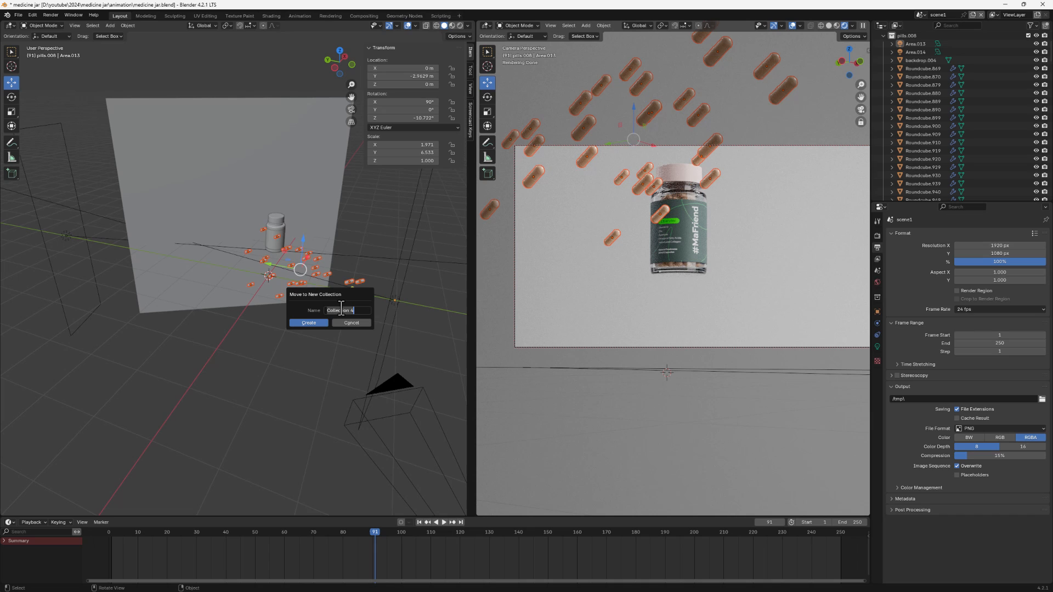
pyautogui.write('p')
pyautogui.press('BackSpace')
pyautogui.press('BackSpace')
pyautogui.write('floating p')
pyautogui.press('Return')
pyautogui.click(320, 323)
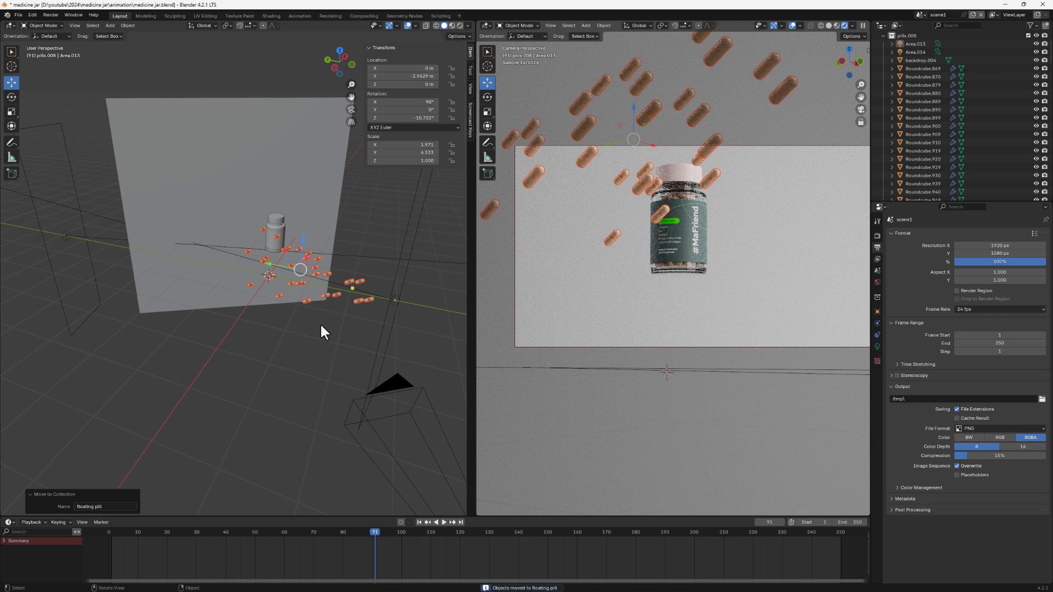
# Step: Lower the floating pills into the camera frame and shift them about -0.22 m in Y
pyautogui.moveTo(306, 305); pyautogui.dragTo(301, 233, button='middle')
pyautogui.moveTo(301, 235); pyautogui.dragTo(303, 314)
pyautogui.moveTo(282, 306); pyautogui.dragTo(324, 290, button='middle')
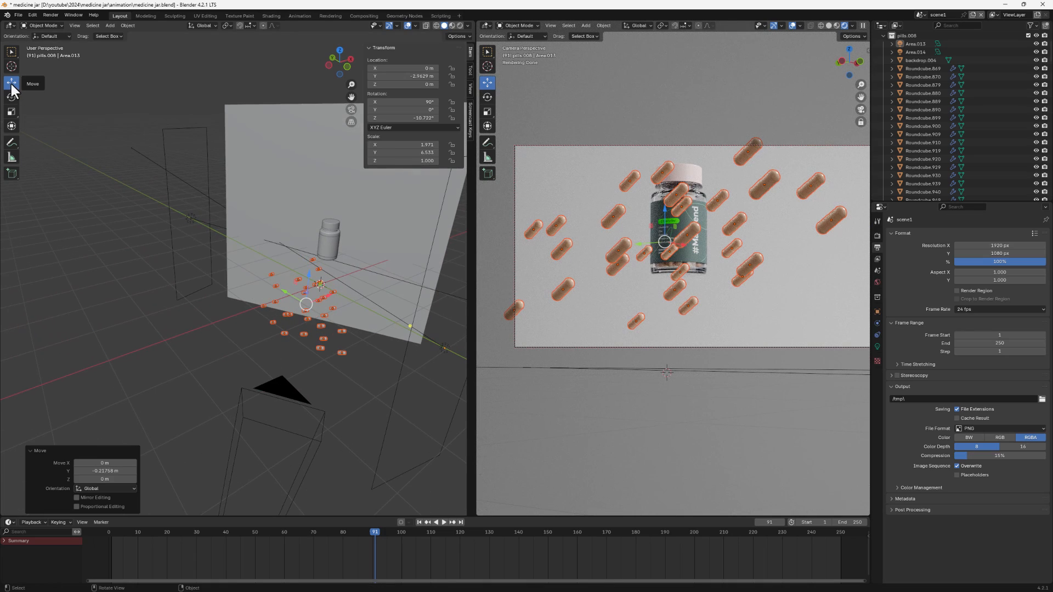
pyautogui.click(397, 26)
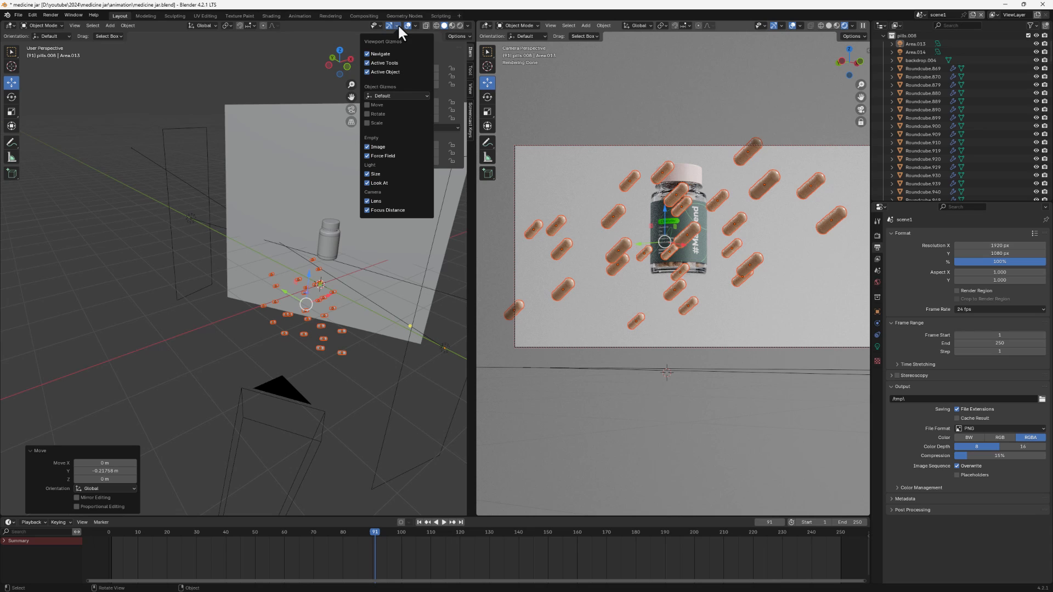
pyautogui.click(367, 103)
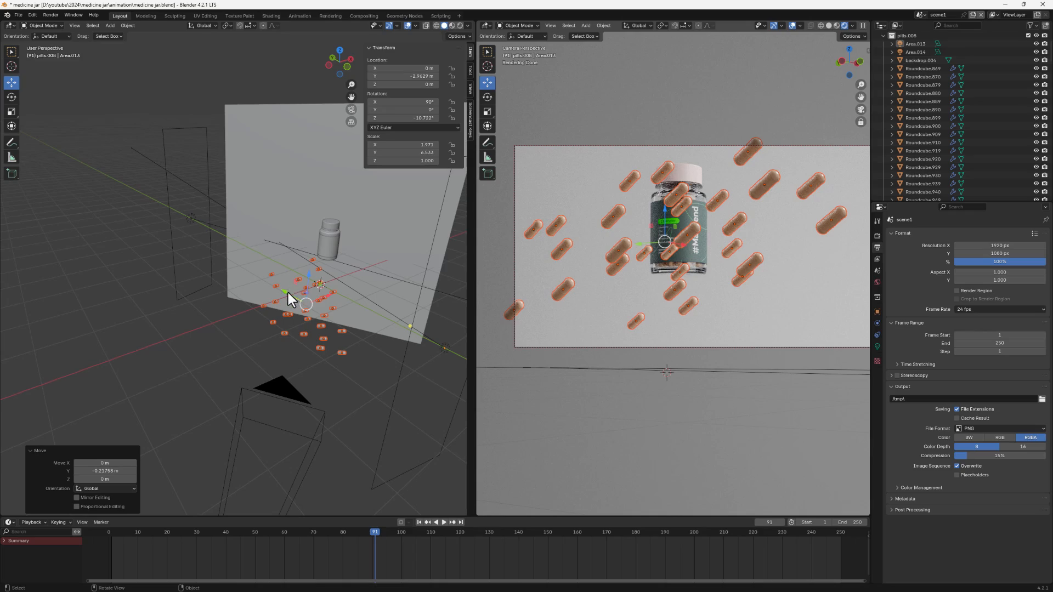
# Step: Shift the floating pills about -0.16 m in Y and lower them about 0.09 m in Z within the camera frame
pyautogui.moveTo(284, 291); pyautogui.dragTo(346, 308)
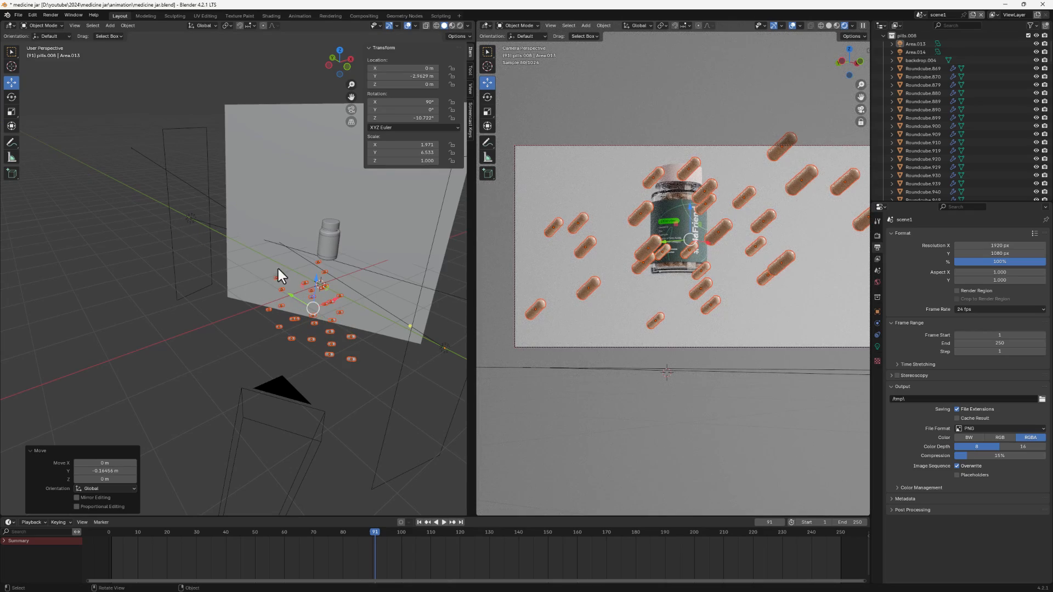
pyautogui.moveTo(294, 336); pyautogui.dragTo(251, 317, button='middle')
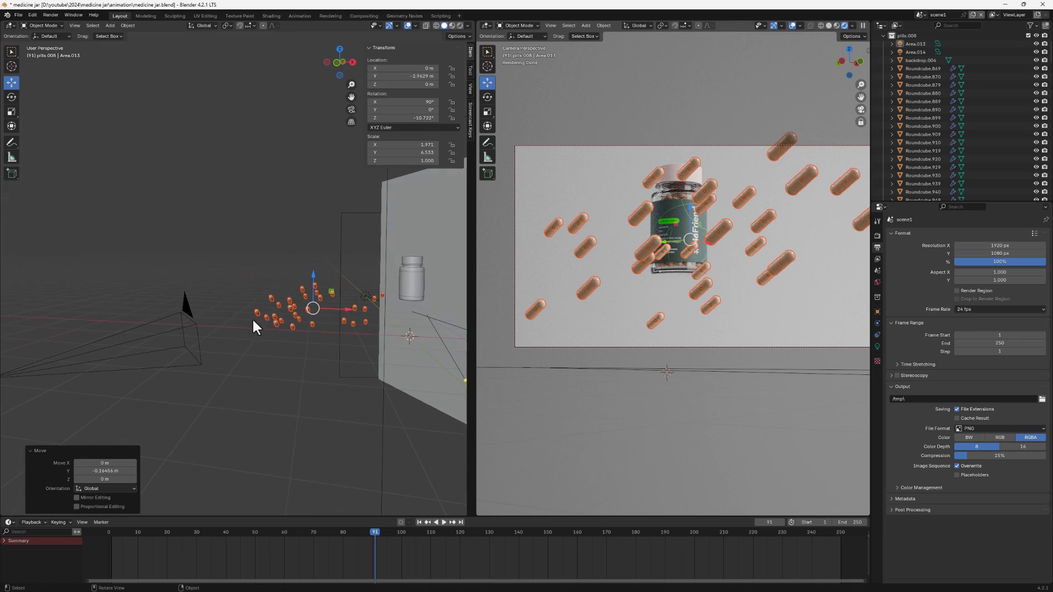
pyautogui.moveTo(308, 281); pyautogui.dragTo(347, 345)
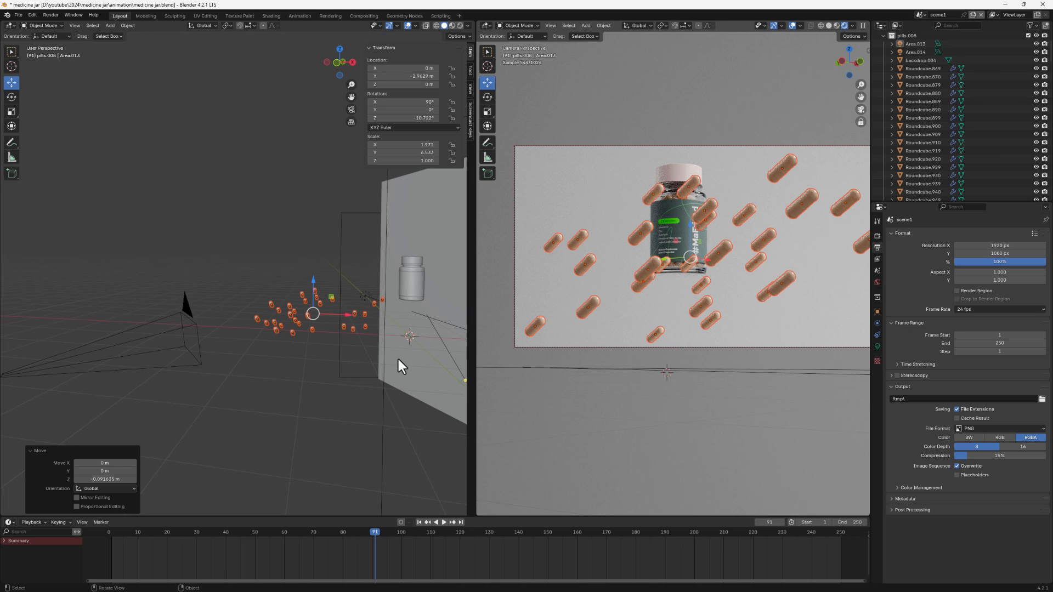
pyautogui.moveTo(371, 364); pyautogui.dragTo(404, 369, button='middle')
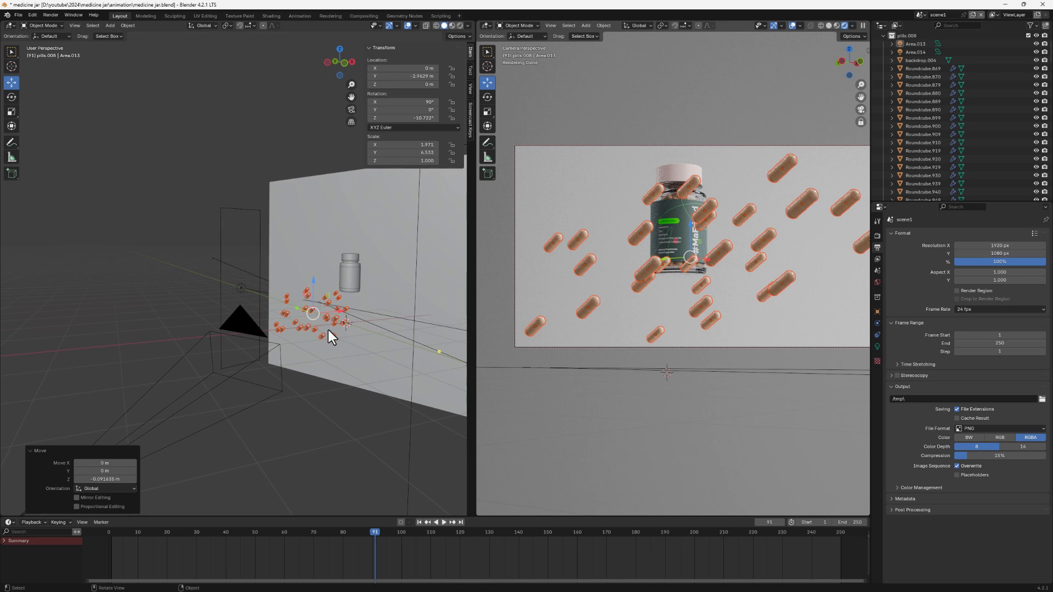
# Step: Apply Randomize Transform to the selected floating pills with a location X of 1.1 m
pyautogui.moveTo(324, 331); pyautogui.dragTo(400, 313, button='middle')
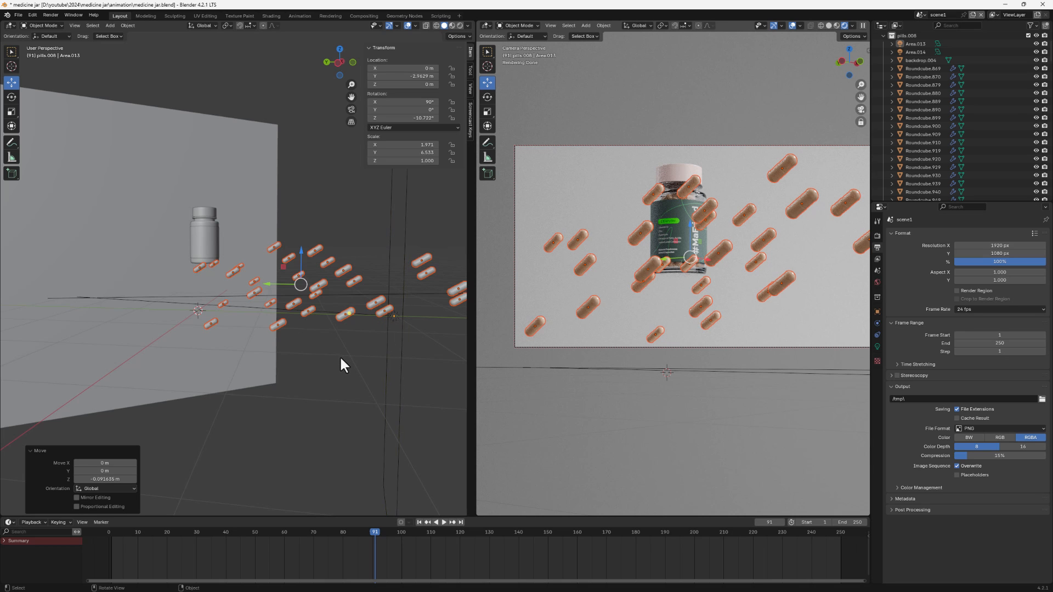
pyautogui.keyDown('shift'); pyautogui.click(386, 364); pyautogui.keyUp('shift')
pyautogui.moveTo(384, 364); pyautogui.dragTo(271, 380, button='middle')
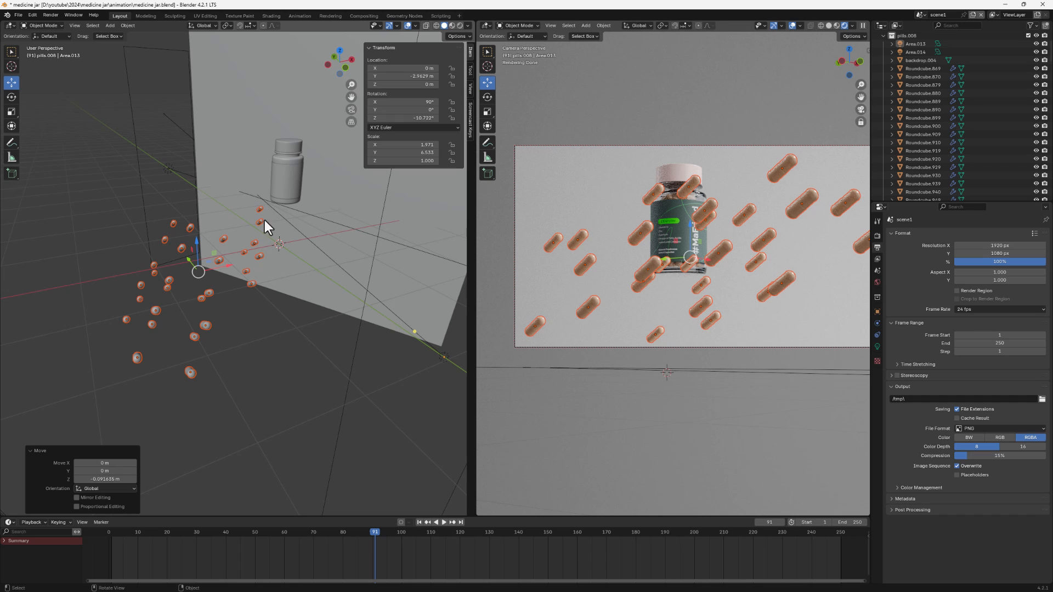
pyautogui.moveTo(219, 240); pyautogui.dragTo(232, 241, button='middle')
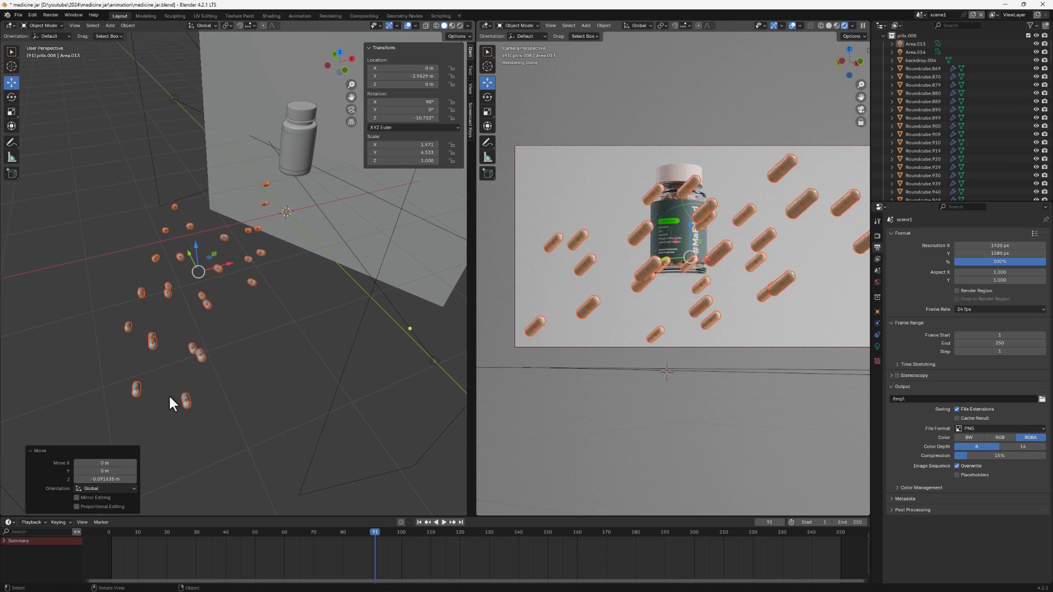
pyautogui.moveTo(169, 394); pyautogui.dragTo(202, 347, button='middle')
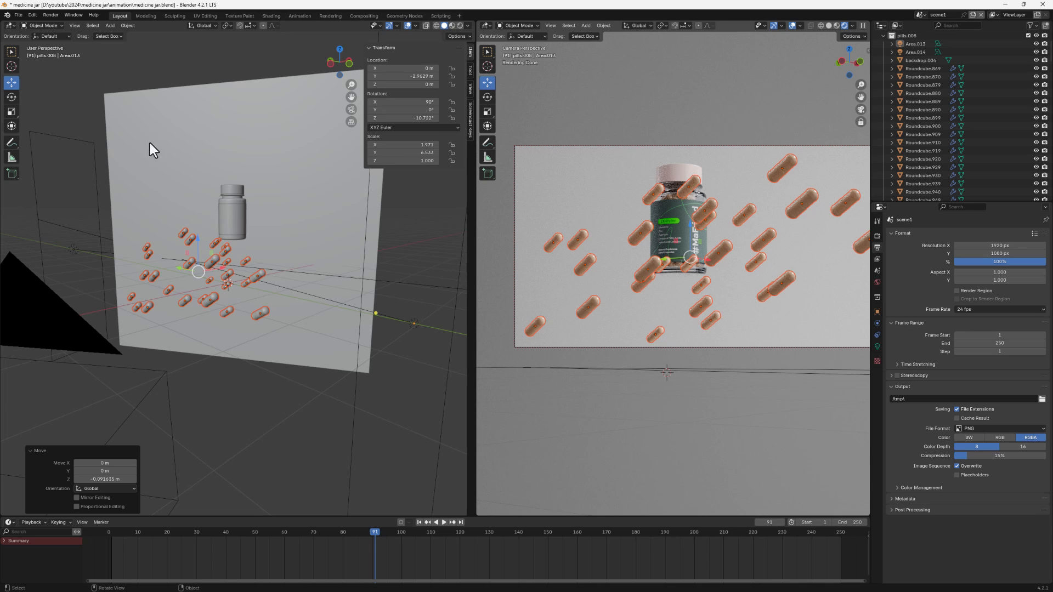
pyautogui.click(127, 25)
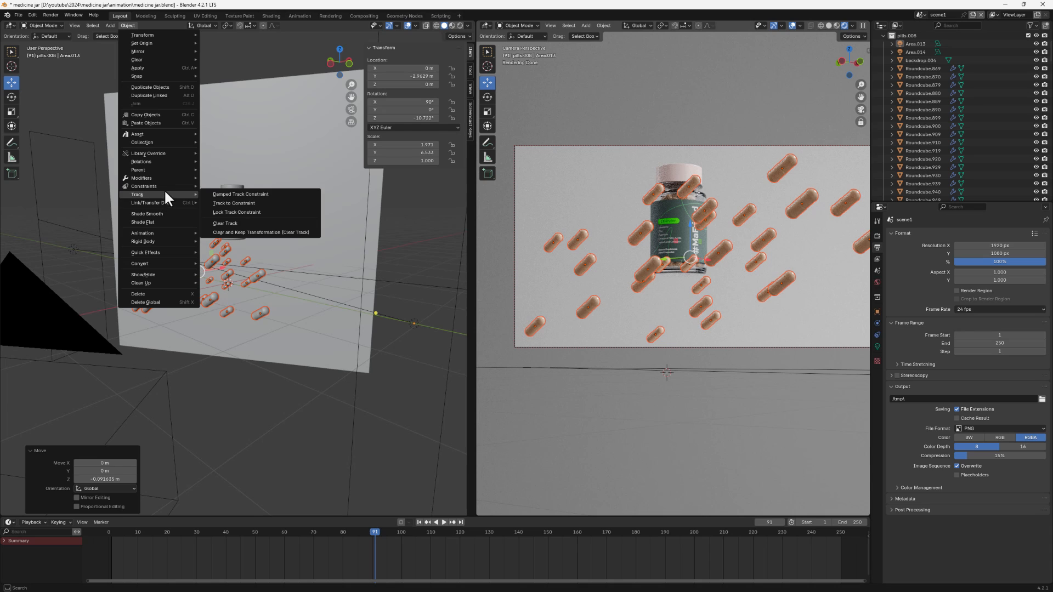
pyautogui.moveTo(159, 276)
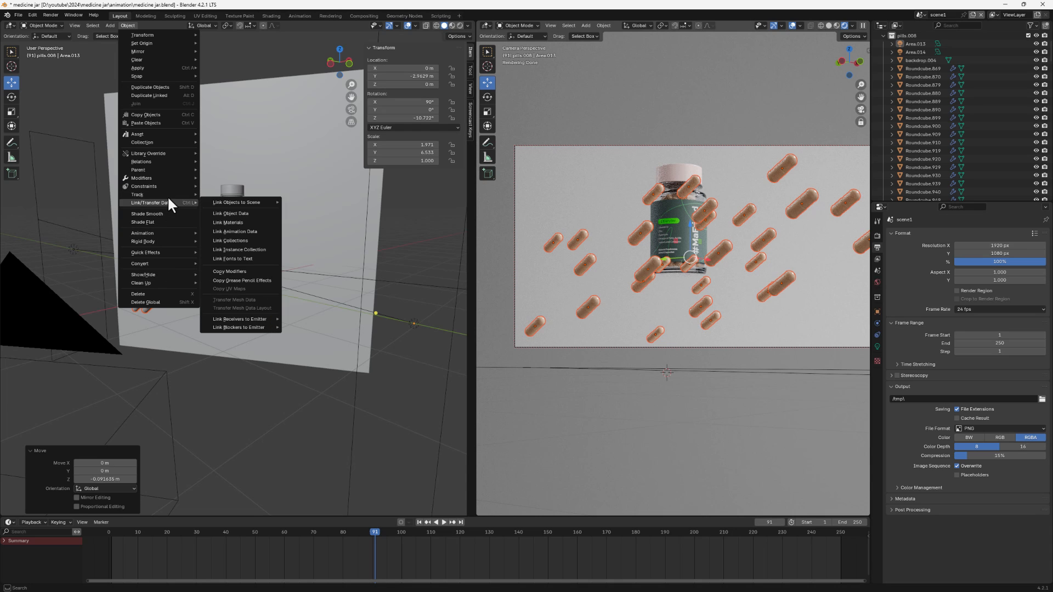
pyautogui.moveTo(168, 195)
pyautogui.moveTo(169, 34)
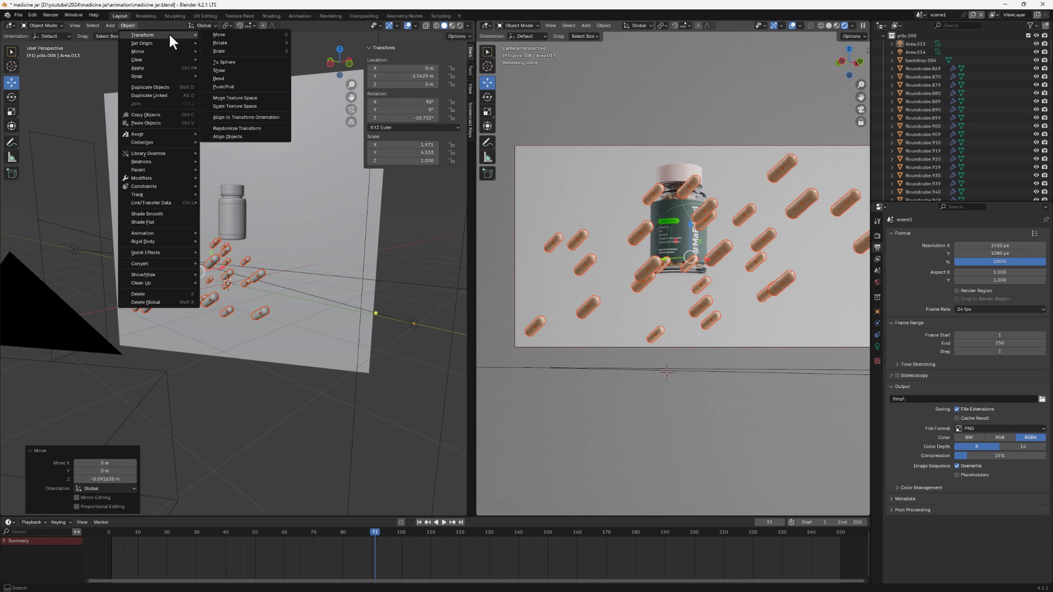
pyautogui.click(258, 130)
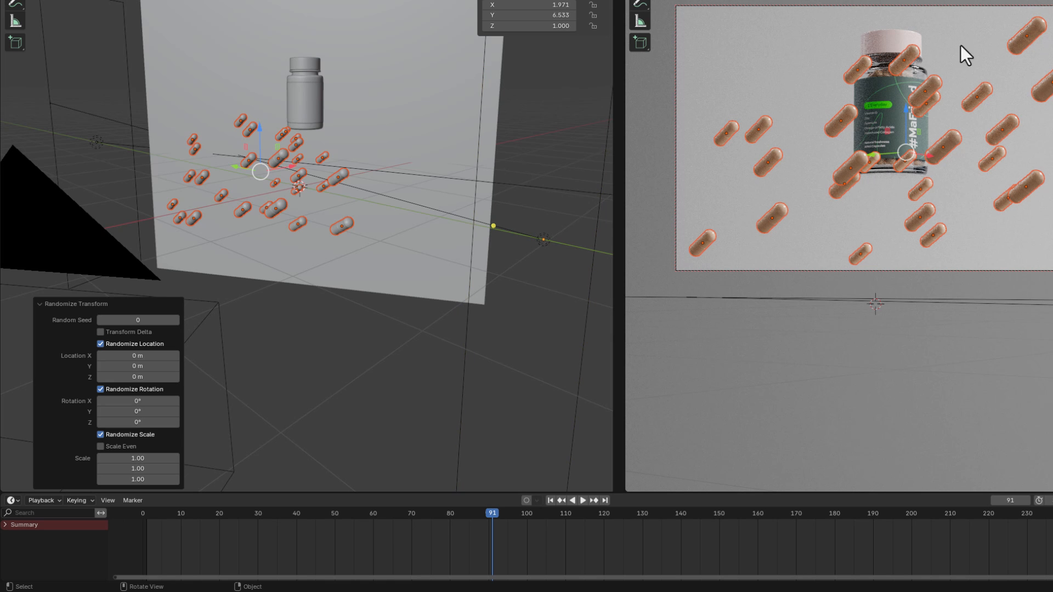
pyautogui.moveTo(214, 116); pyautogui.dragTo(182, 278, button='middle')
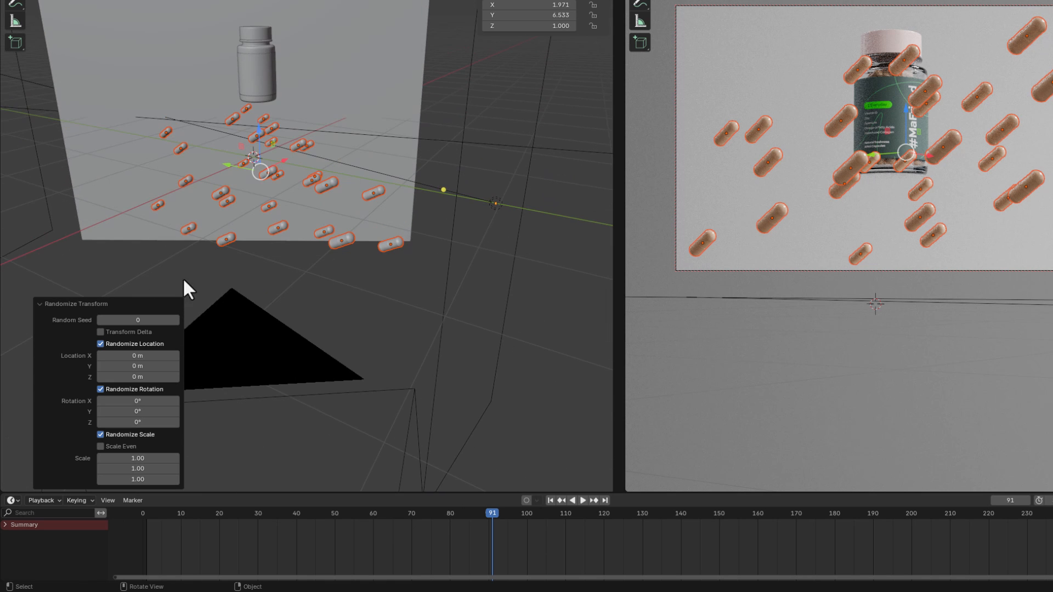
pyautogui.moveTo(118, 356); pyautogui.dragTo(137, 356)
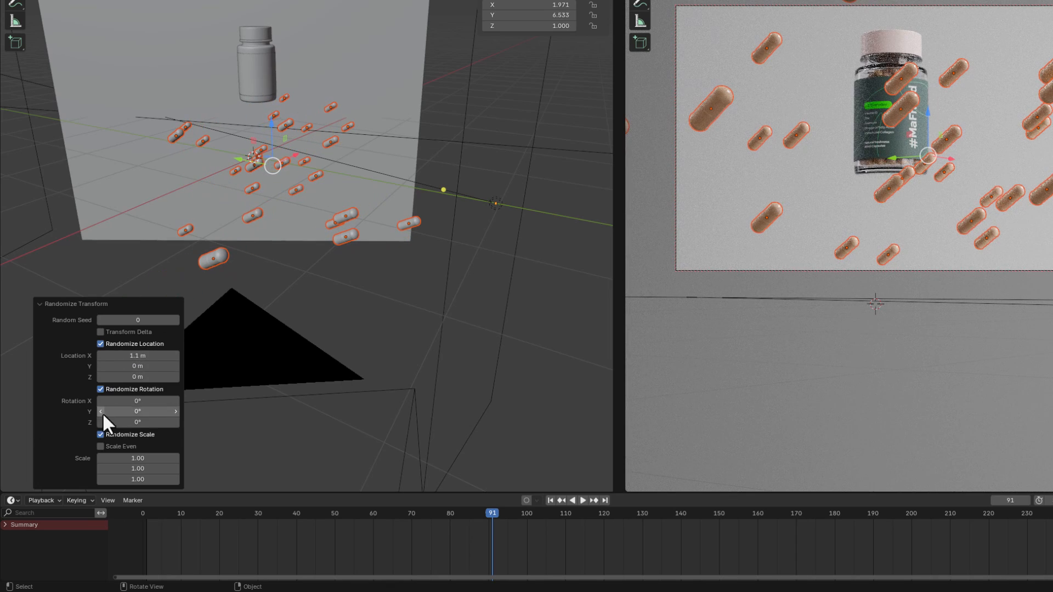
# Step: Randomize the pills' rotation by 35°, 18° and 114° in X, Y, Z and their location by -0.32 m in Y and -0.35 m in Z
pyautogui.moveTo(125, 402); pyautogui.dragTo(164, 422)
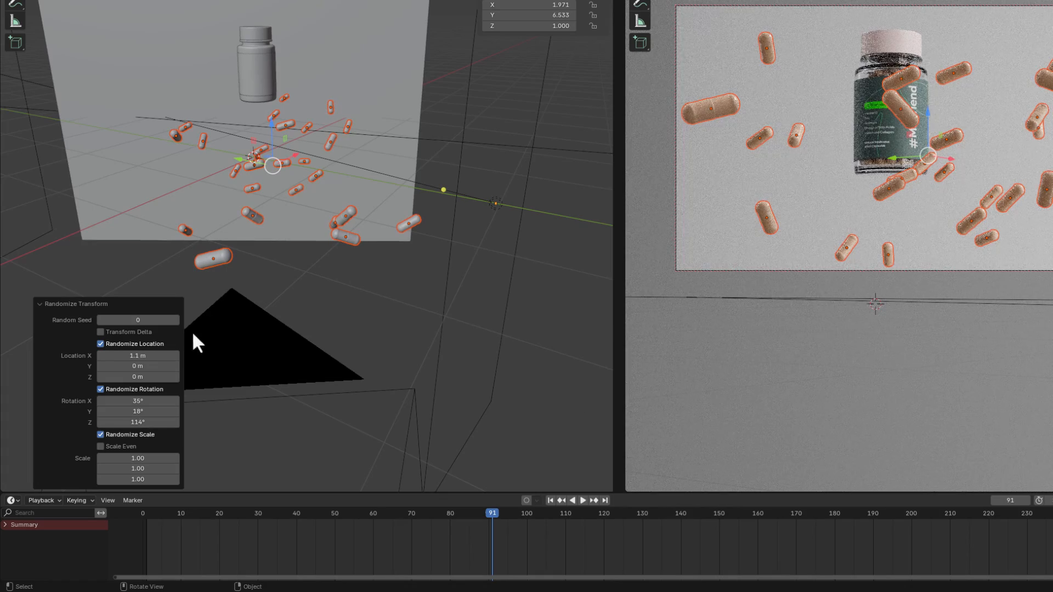
pyautogui.moveTo(135, 366)
pyautogui.mouseDown()
pyautogui.moveTo(162, 366)
pyautogui.moveTo(123, 377)
pyautogui.moveTo(143, 367)
pyautogui.mouseUp()
pyautogui.moveTo(267, 233); pyautogui.dragTo(225, 189, button='middle')
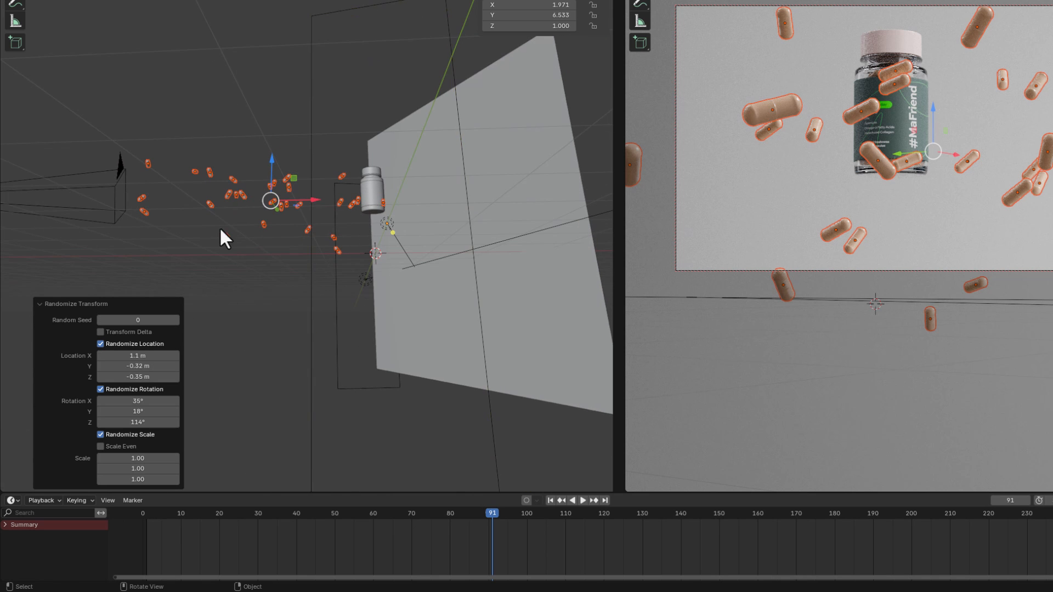
pyautogui.moveTo(224, 235); pyautogui.dragTo(379, 288, button='middle')
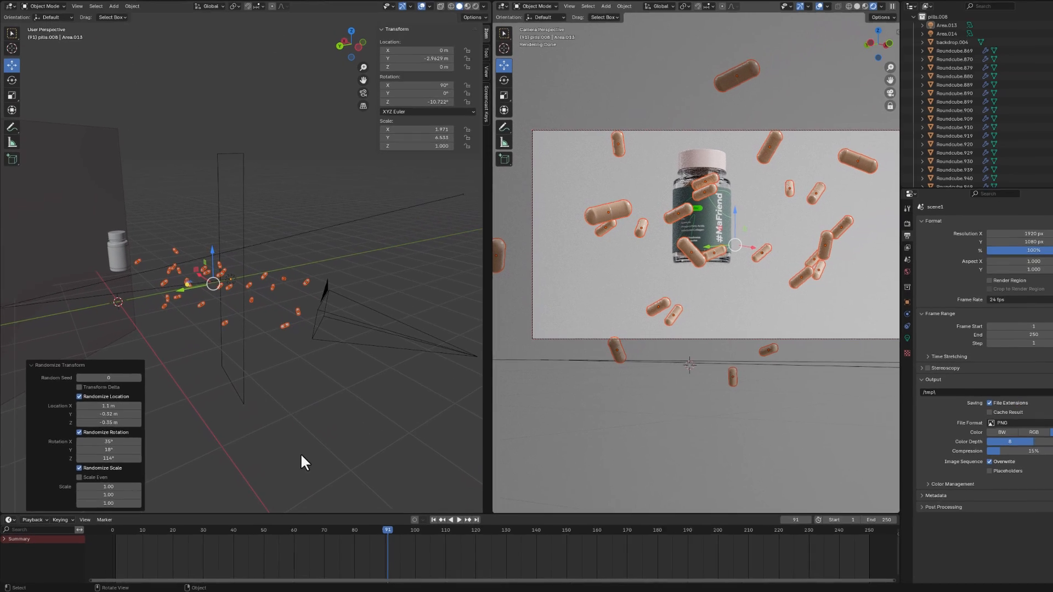
pyautogui.click(301, 452)
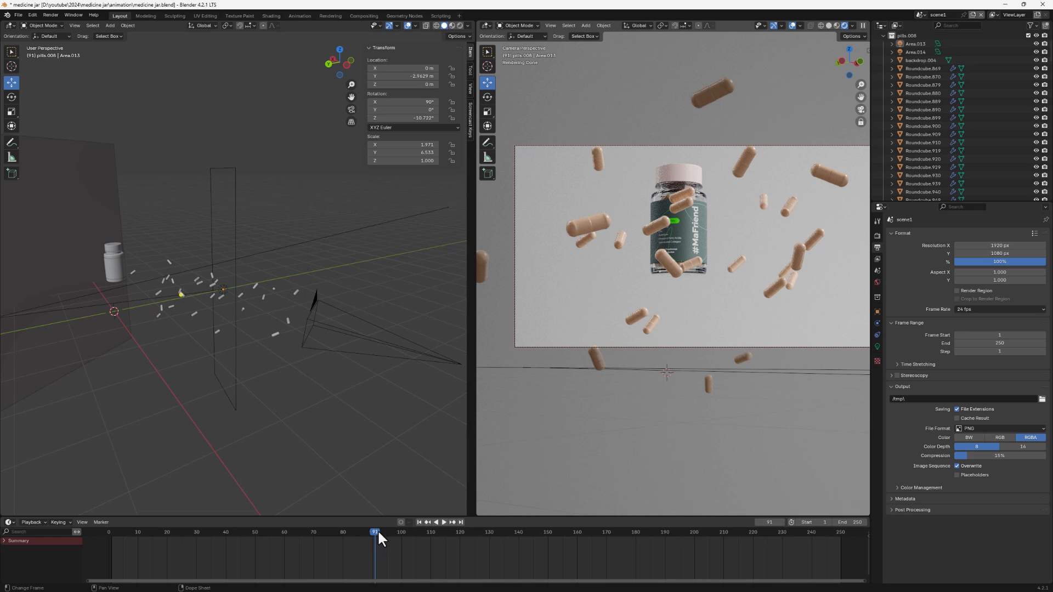
# Step: Insert Location & Rotation keyframes at frame 130 for all objects in the "floating pill" collection
pyautogui.moveTo(377, 532); pyautogui.dragTo(462, 568)
pyautogui.moveTo(464, 543); pyautogui.dragTo(490, 545)
pyautogui.click(163, 280)
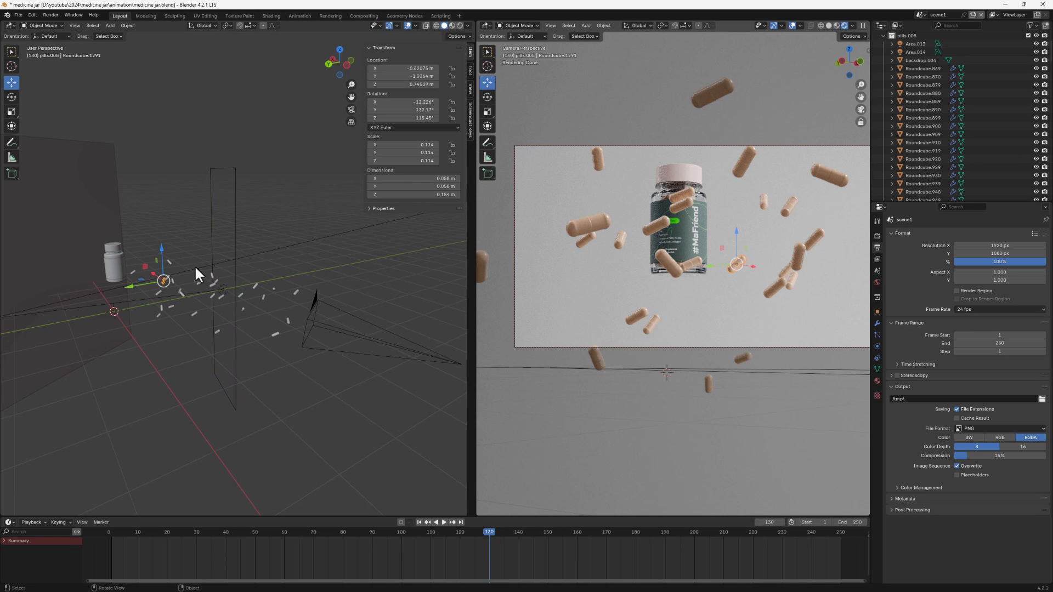
pyautogui.scroll(2, 895, 70)
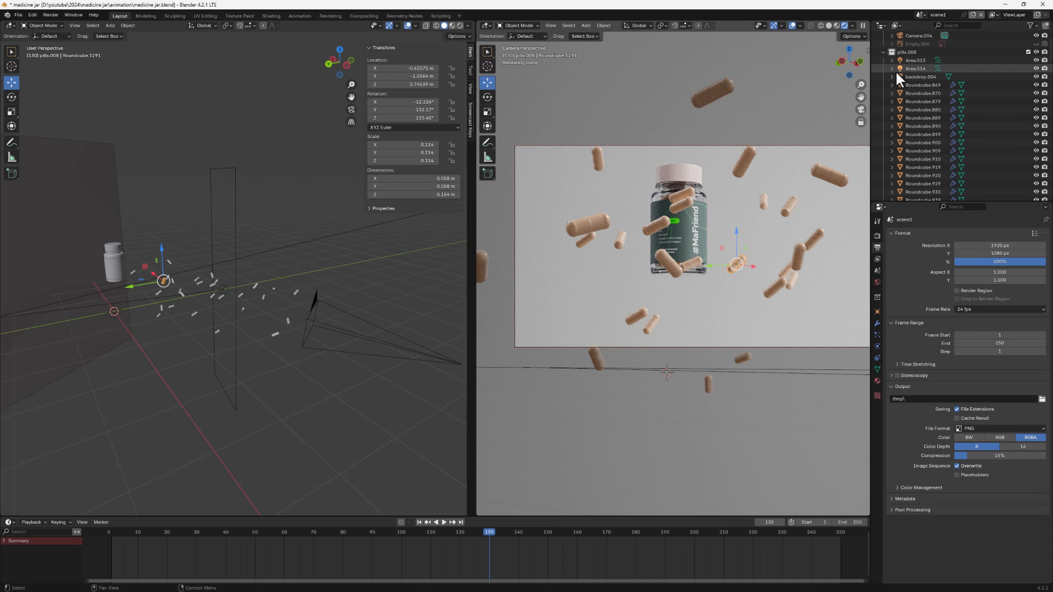
pyautogui.click(881, 51)
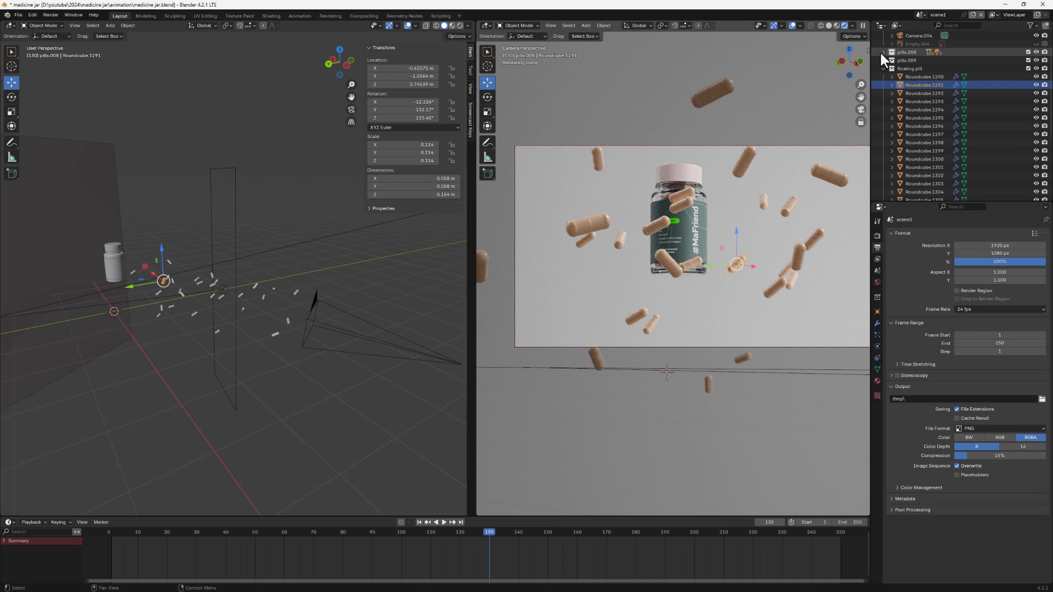
pyautogui.rightClick(909, 68)
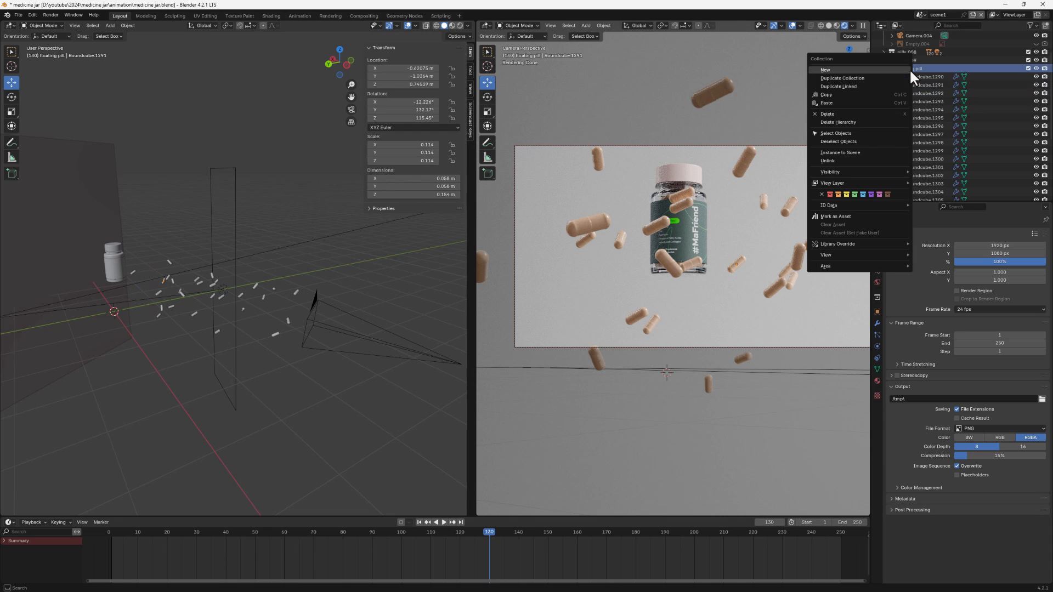
pyautogui.click(863, 132)
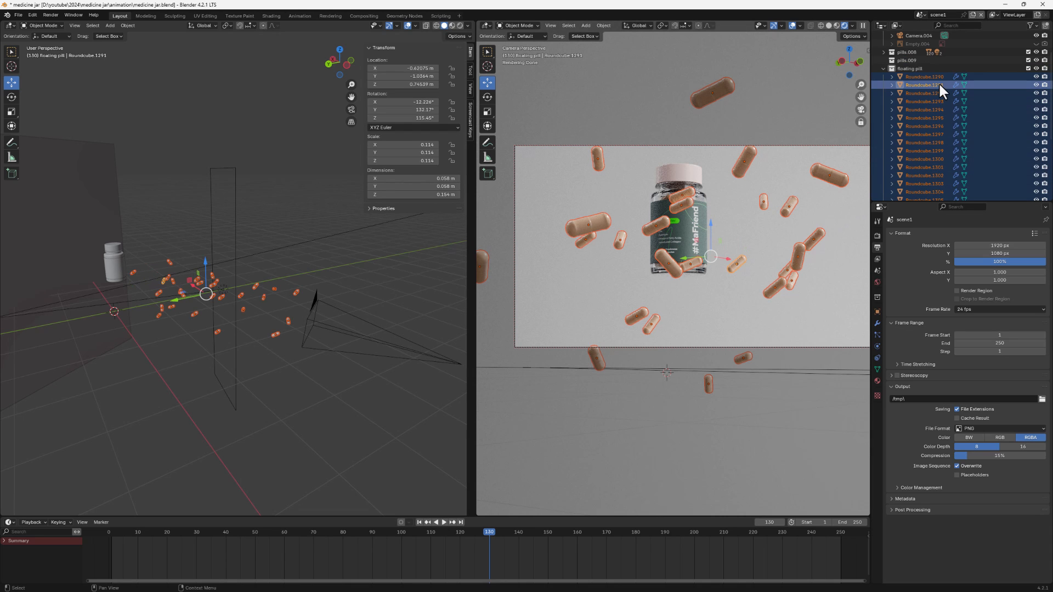
pyautogui.moveTo(258, 269); pyautogui.dragTo(252, 299, button='middle')
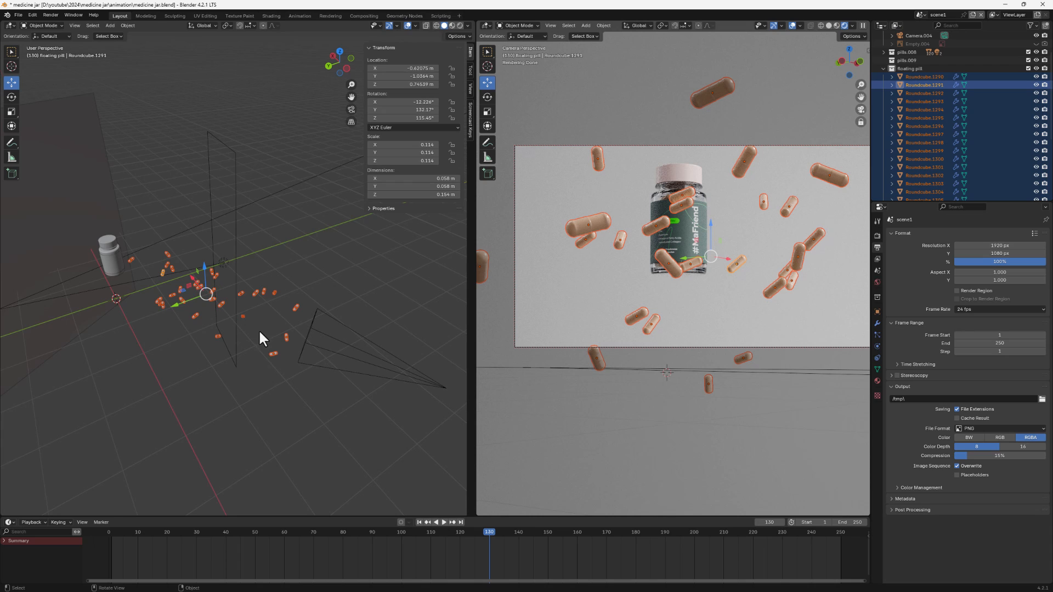
pyautogui.press('k')
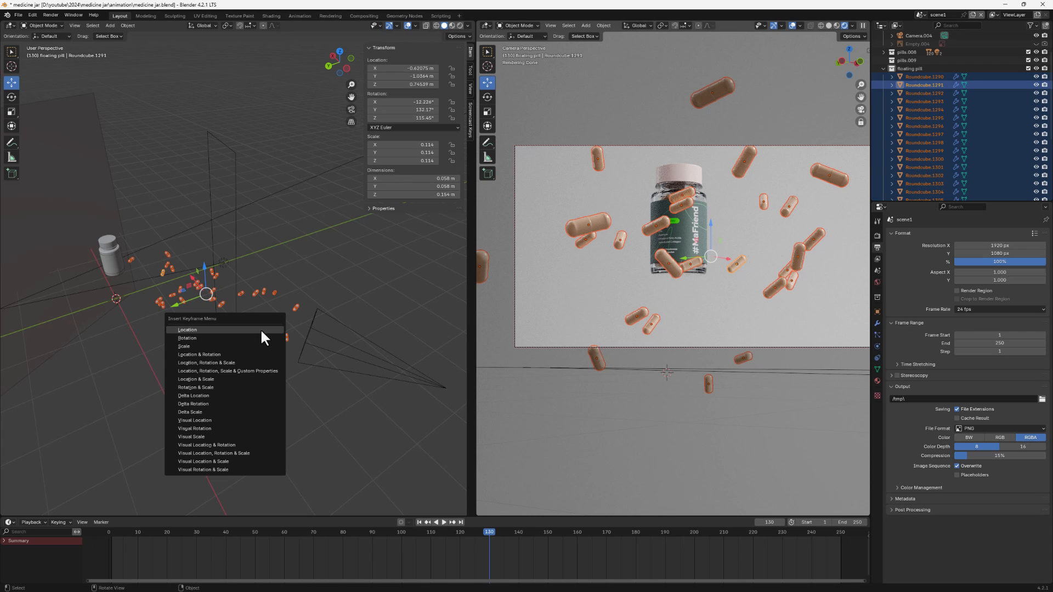
pyautogui.click(201, 354)
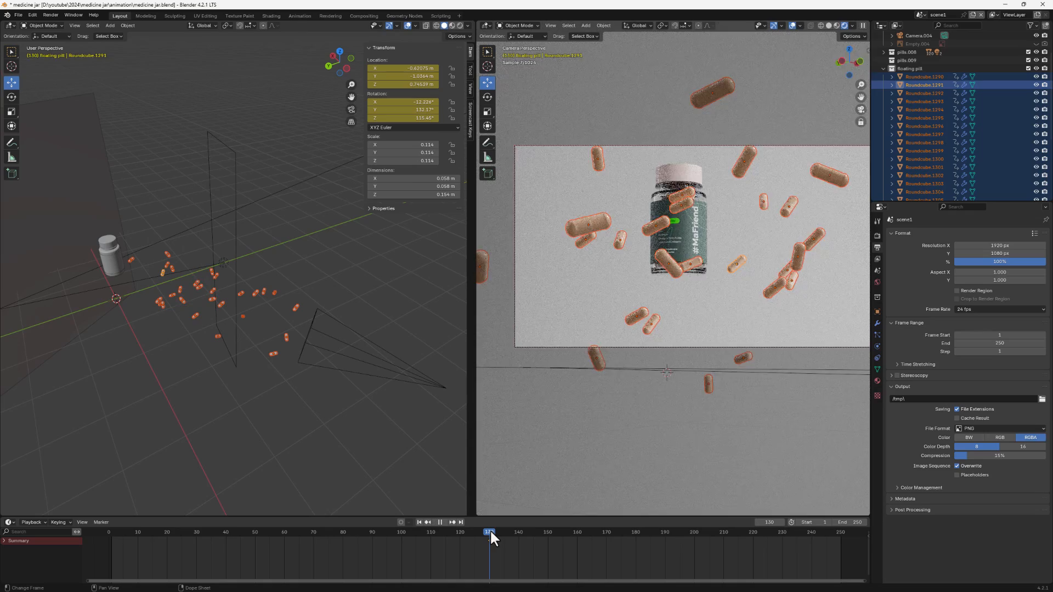
# Step: At frame 1, randomize the pills by 0.32, -0.12, -0.35 m in location and about 82°, 46°, 114° in rotation, and keyframe Location & Rotation
pyautogui.moveTo(489, 529); pyautogui.dragTo(112, 555)
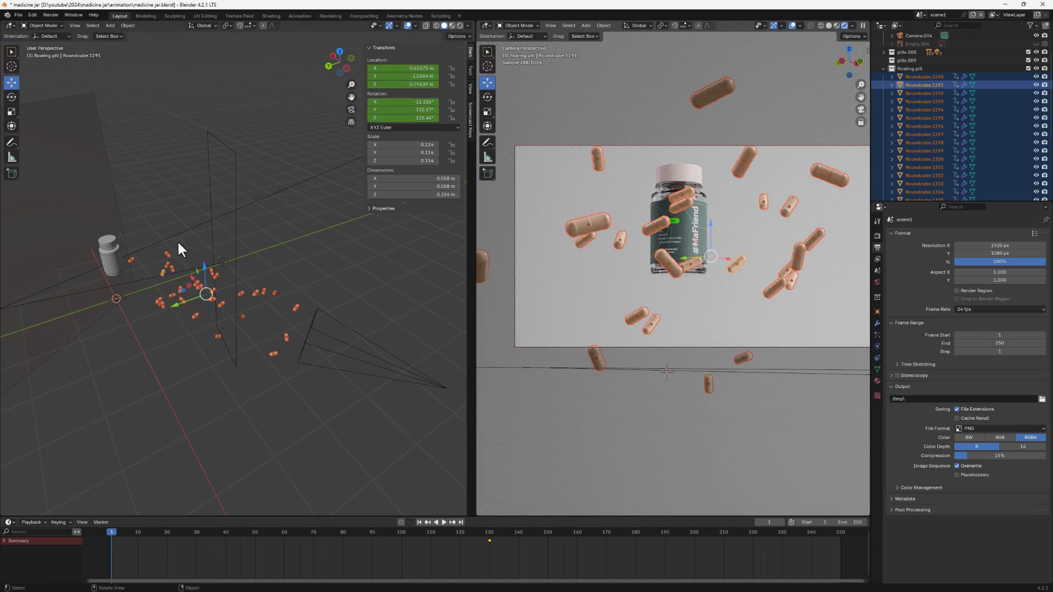
pyautogui.click(128, 26)
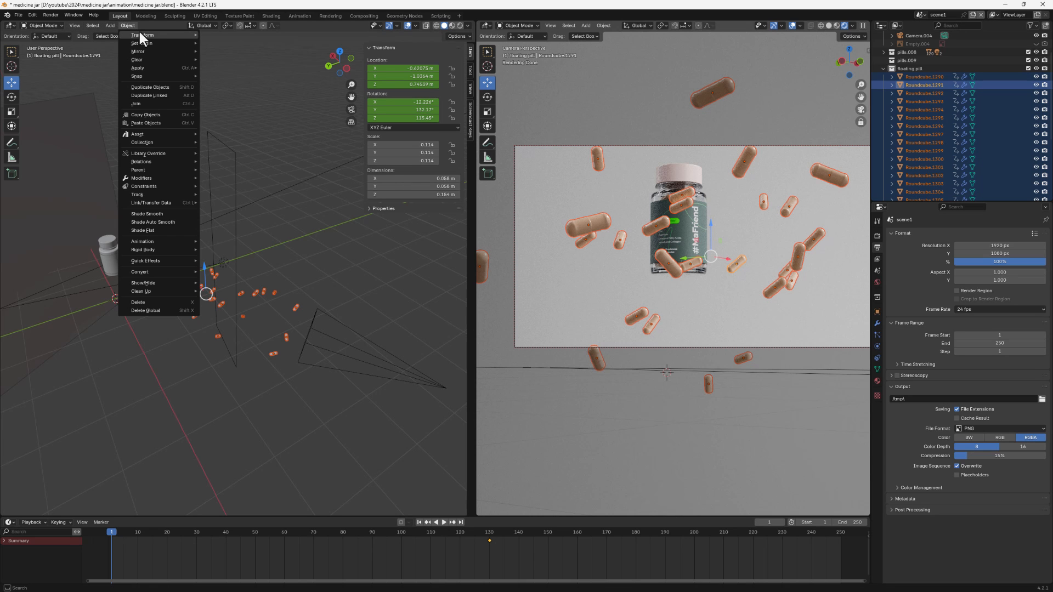
pyautogui.moveTo(144, 35)
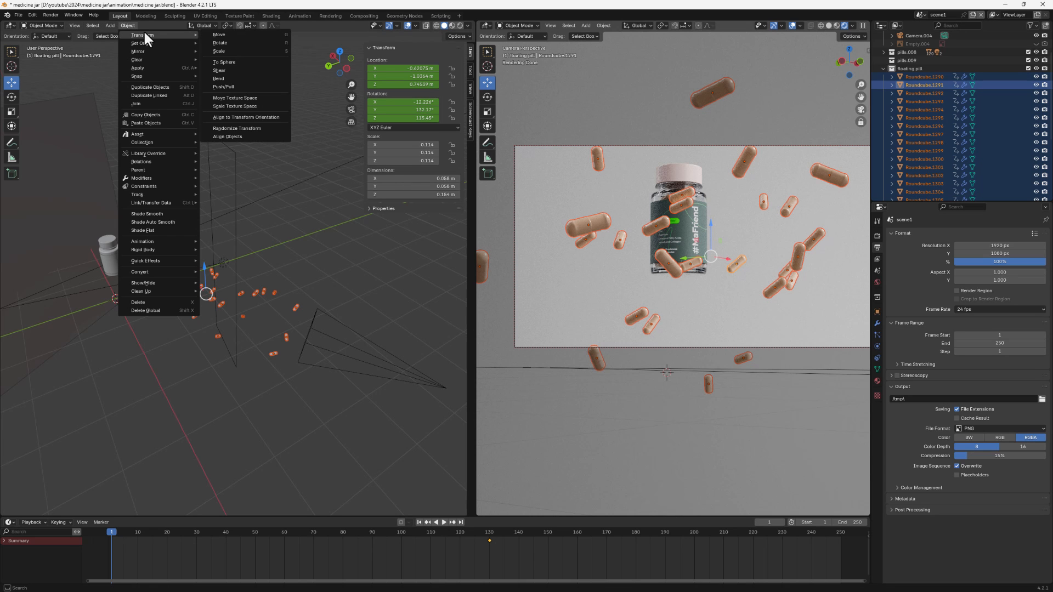
pyautogui.click(249, 127)
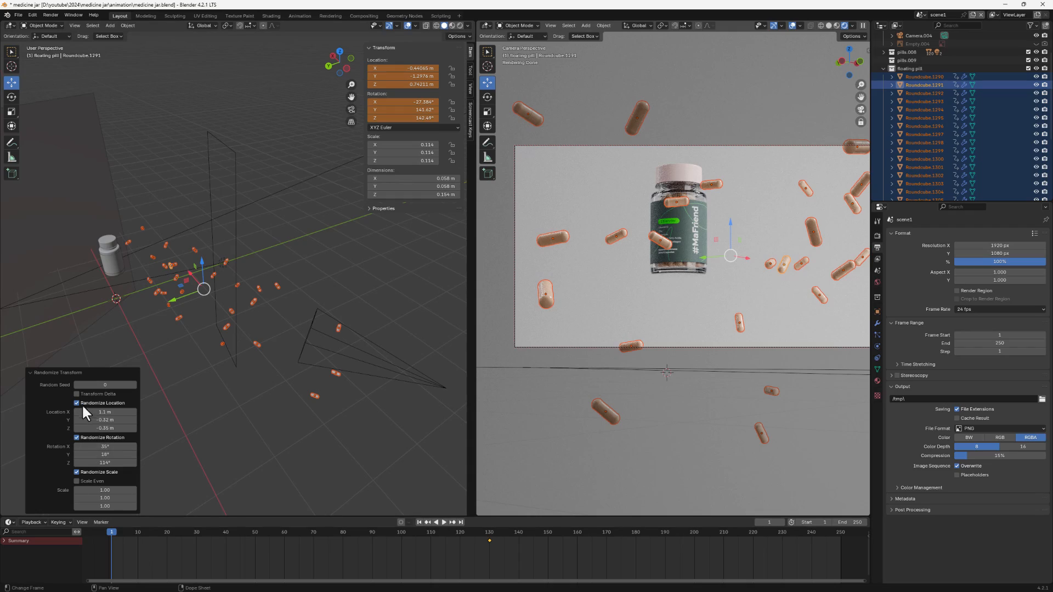
pyautogui.moveTo(85, 412); pyautogui.dragTo(120, 420)
pyautogui.moveTo(105, 454); pyautogui.dragTo(119, 446)
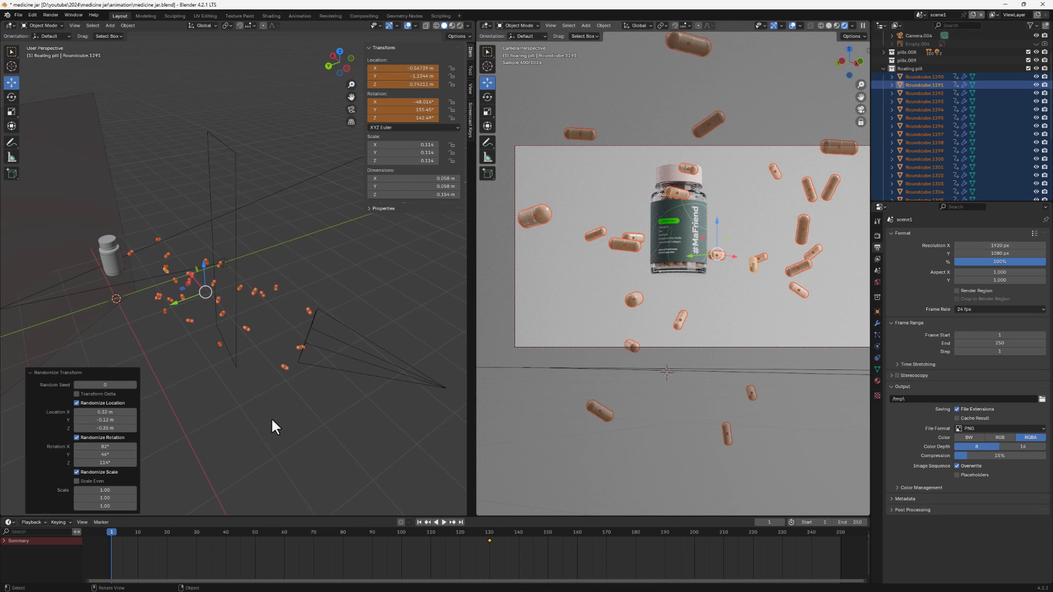
pyautogui.press('k')
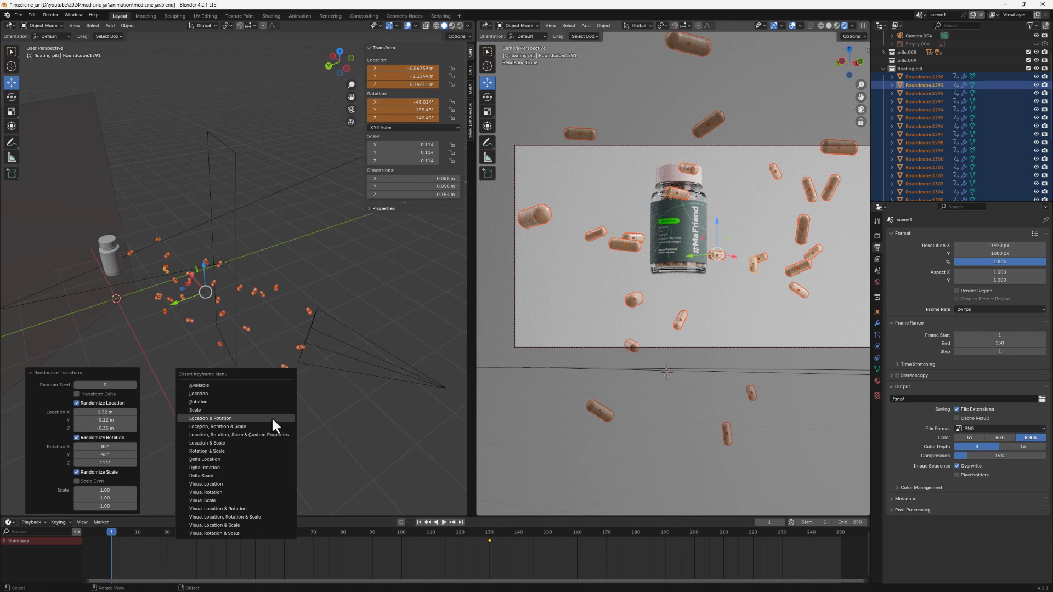
pyautogui.click(212, 418)
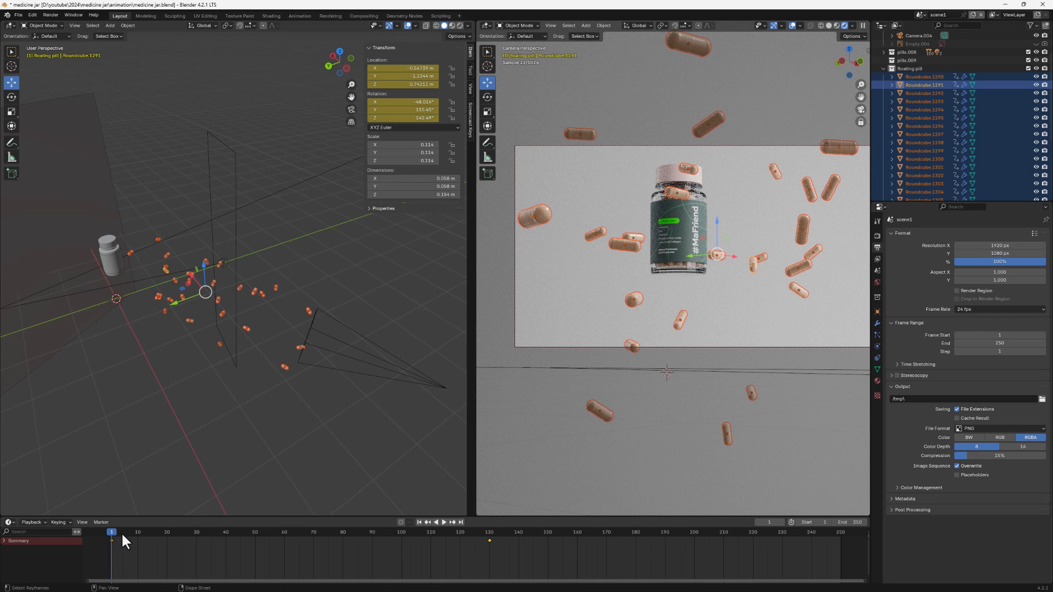
# Step: Switch the camera view to Material Preview, play back the floating pill animation and return to the start of the timeline
pyautogui.click(837, 26)
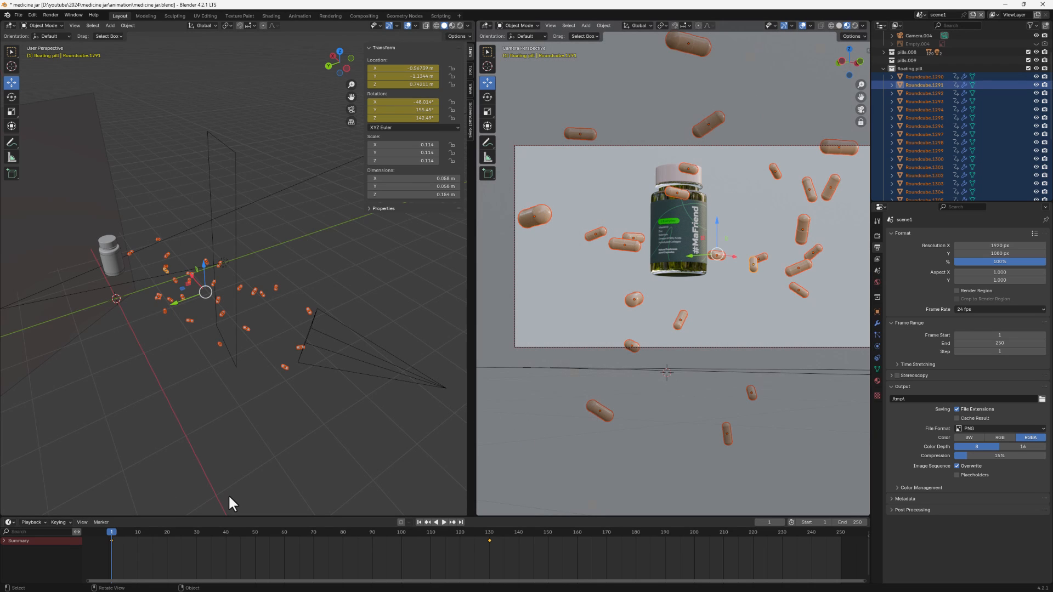
pyautogui.press('space')
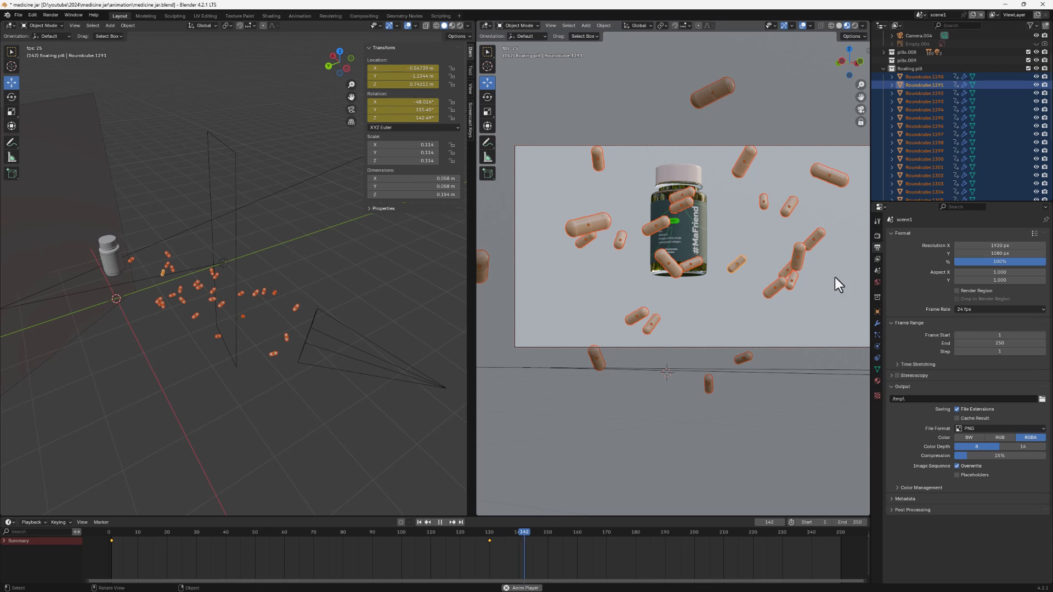
pyautogui.press('space')
pyautogui.moveTo(546, 532); pyautogui.dragTo(96, 560)
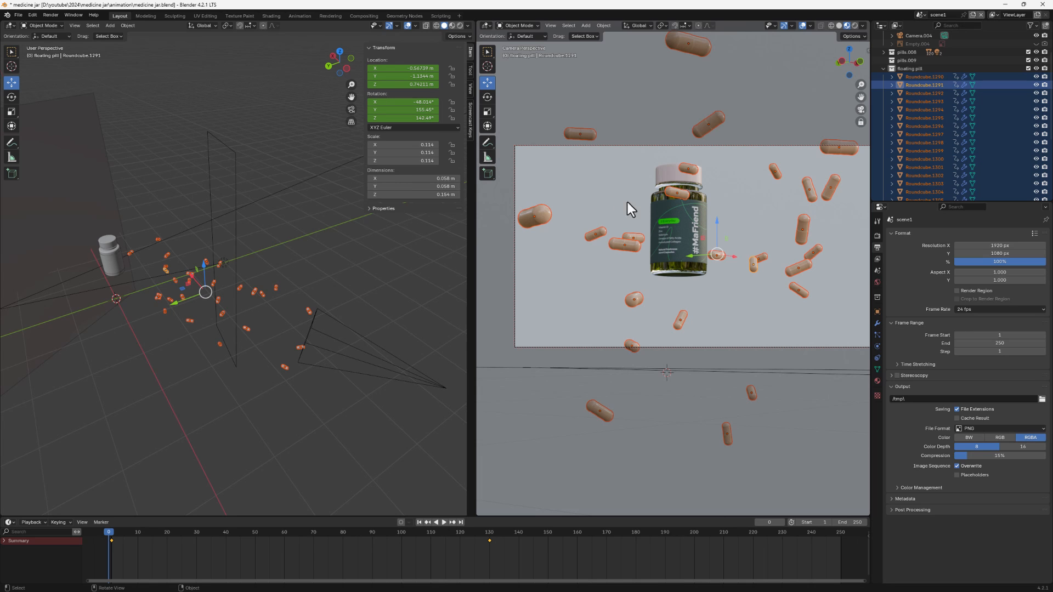
# Step: Set the medicine bottle's origin to its center of mass (volume)
pyautogui.moveTo(257, 240); pyautogui.dragTo(105, 245, button='middle')
pyautogui.click(203, 239)
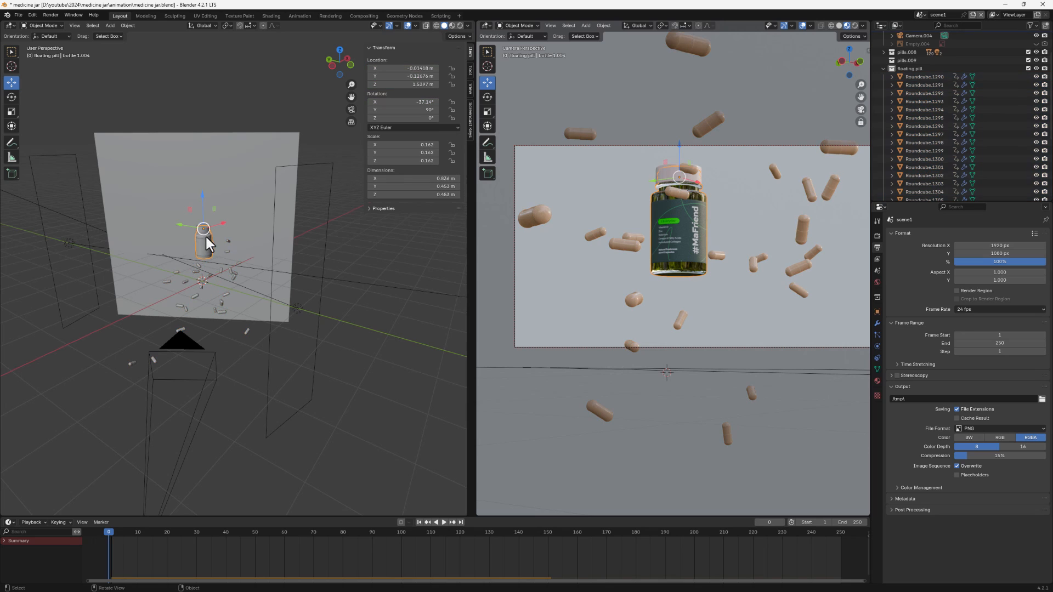
pyautogui.press('KP_Decimal')
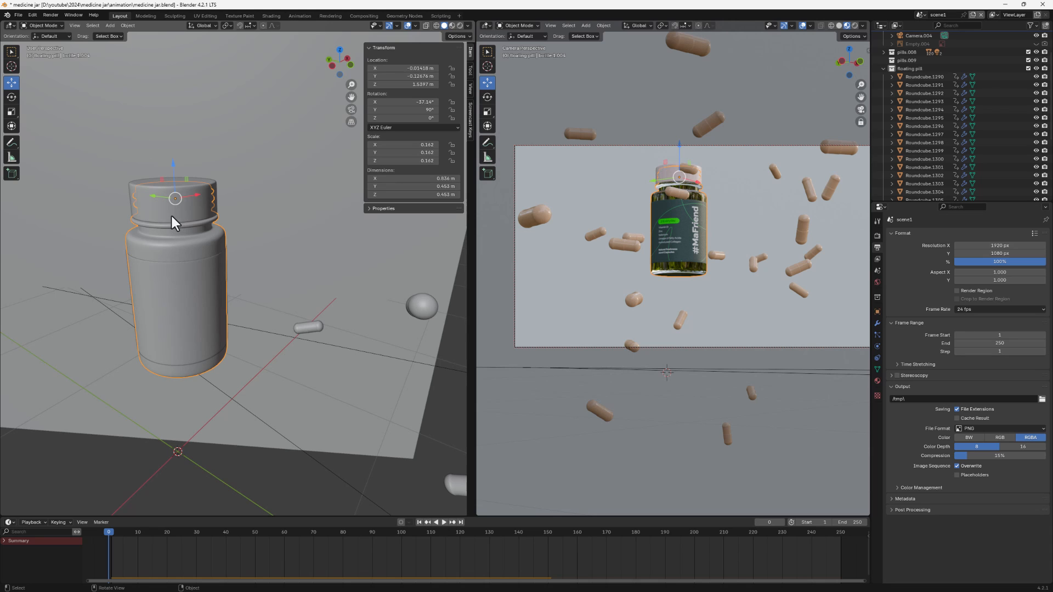
pyautogui.click(127, 26)
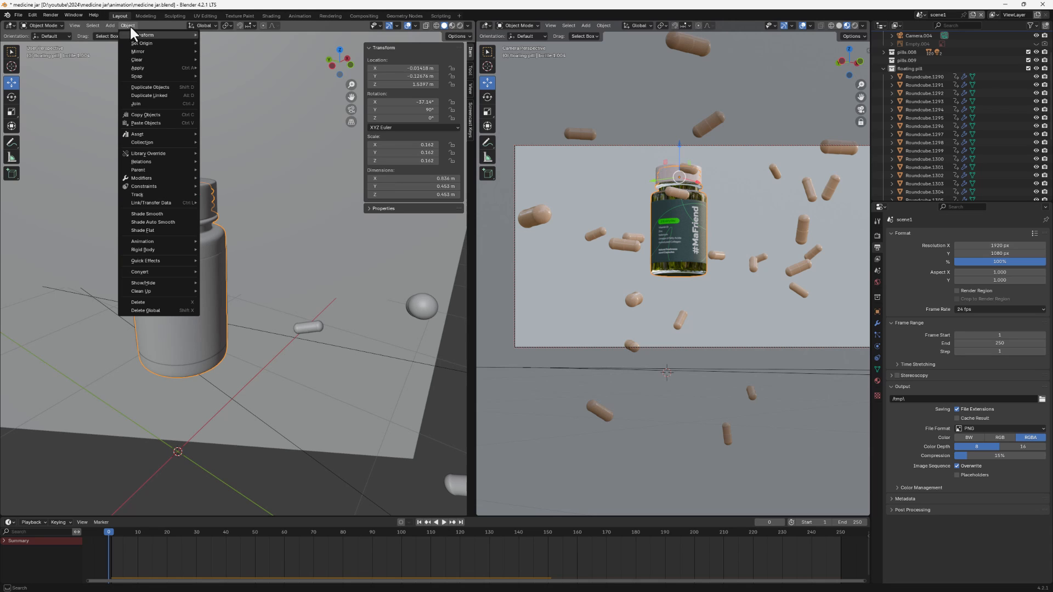
pyautogui.moveTo(173, 37)
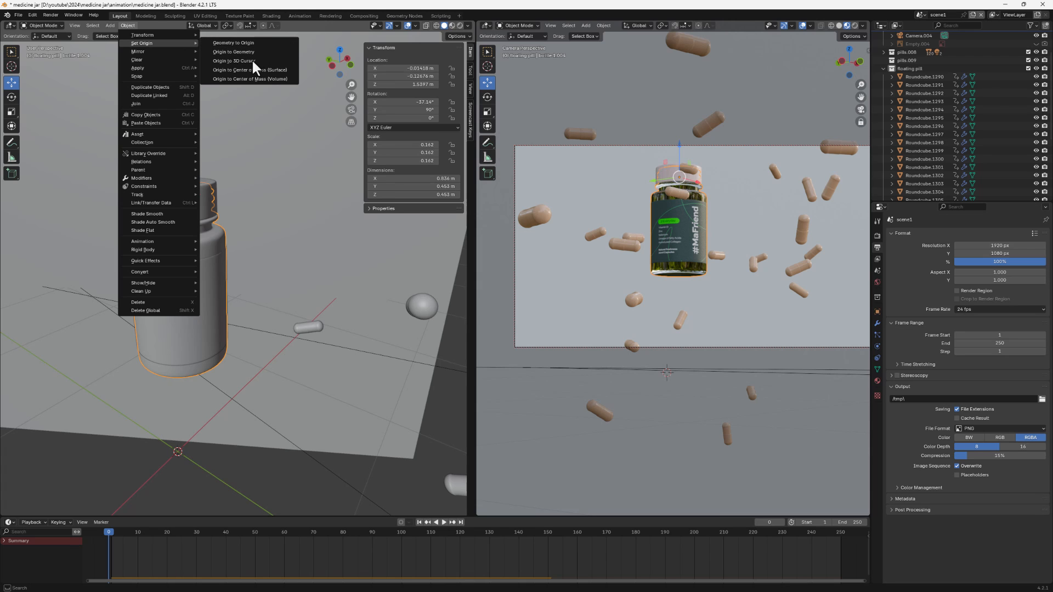
pyautogui.click(256, 78)
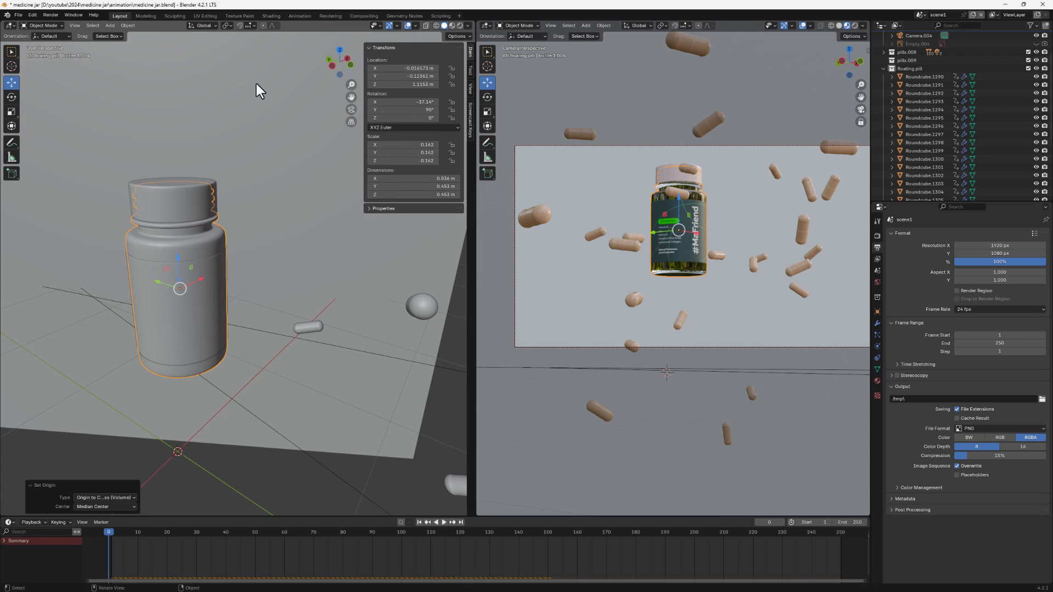
# Step: At frame 0, move the bottle by about -0.926, 1.084, -1.850 m, below and left of the camera frame, and keyframe Location & Rotation
pyautogui.moveTo(181, 305); pyautogui.dragTo(204, 280, button='middle')
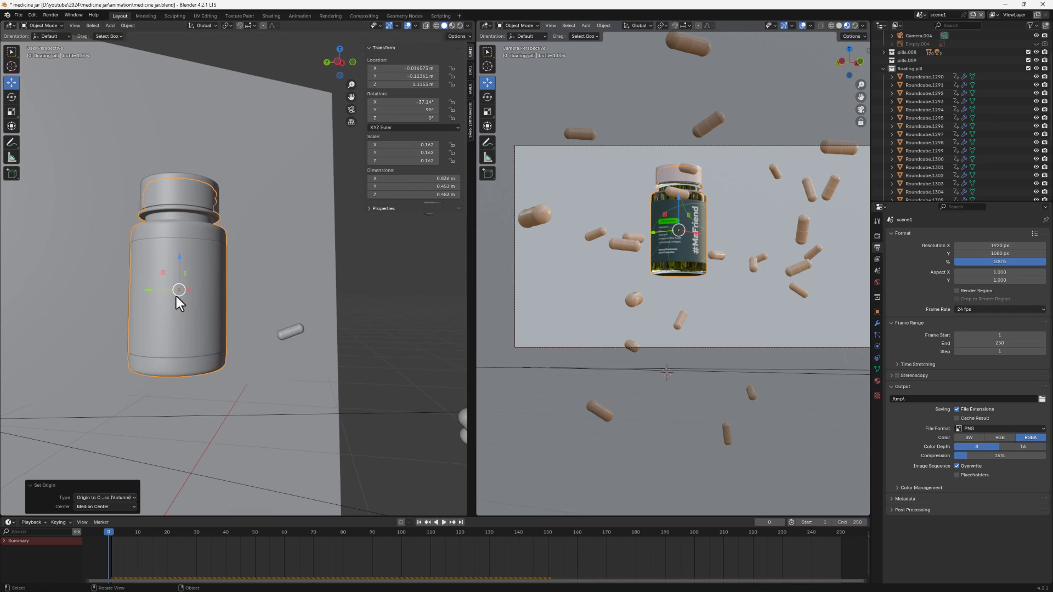
pyautogui.scroll(-6, 190, 292)
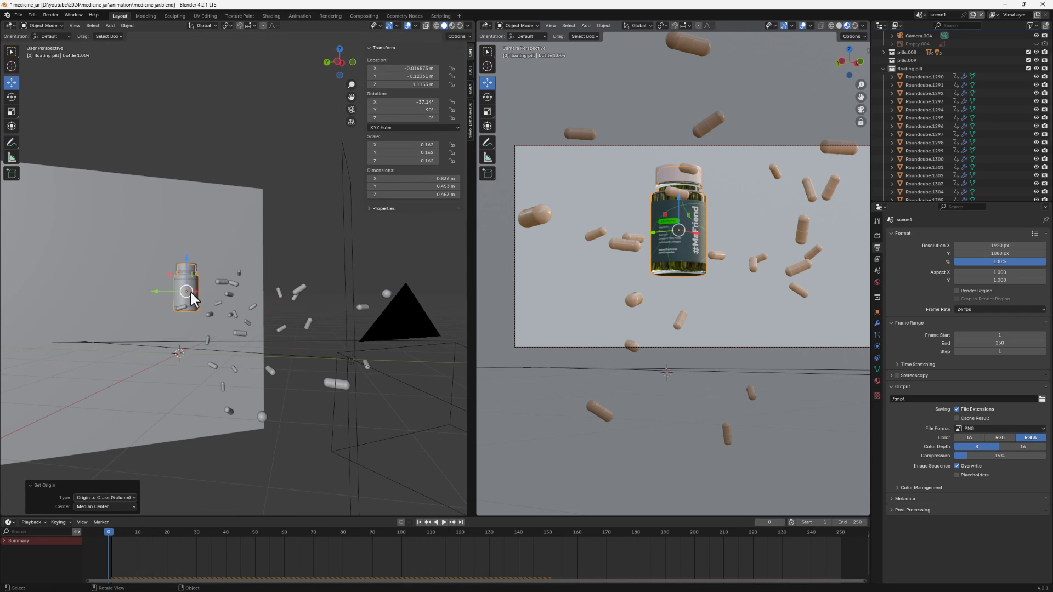
pyautogui.moveTo(235, 247); pyautogui.dragTo(208, 289, button='middle')
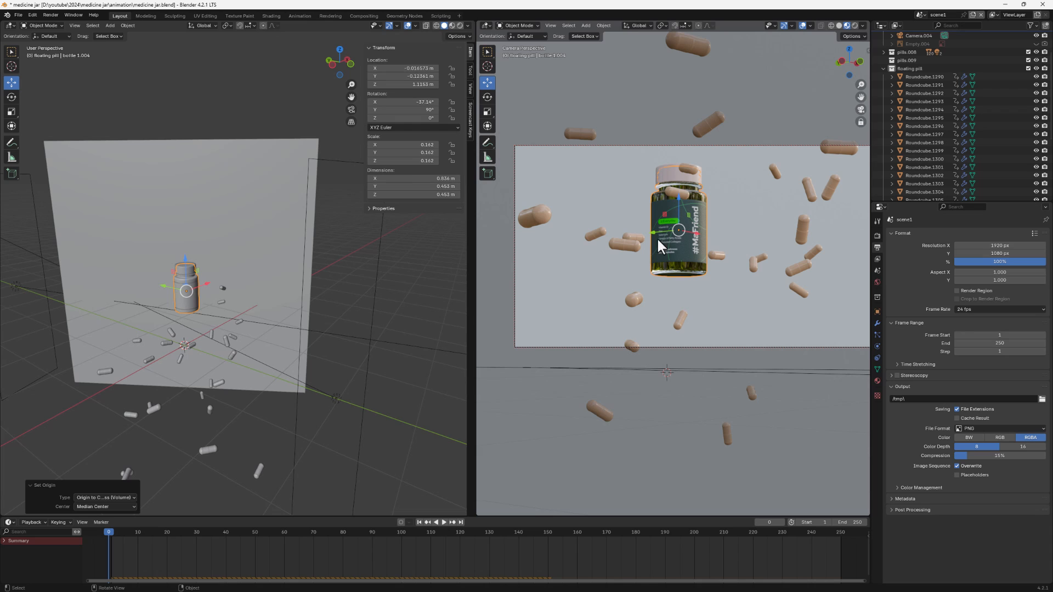
pyautogui.moveTo(184, 294); pyautogui.dragTo(188, 289, button='middle')
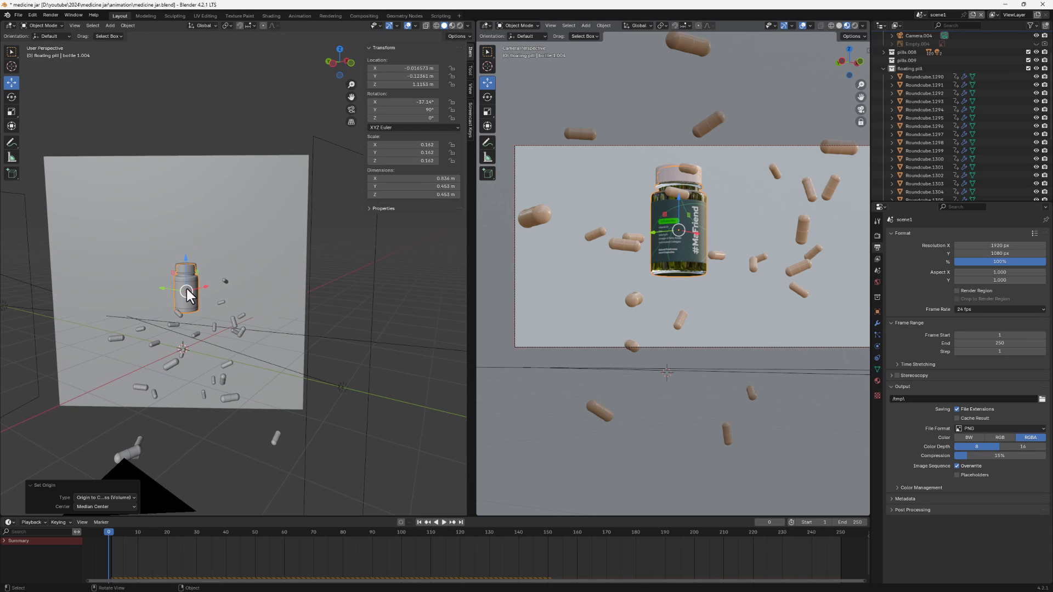
pyautogui.moveTo(186, 288); pyautogui.dragTo(106, 385)
pyautogui.moveTo(107, 385); pyautogui.dragTo(169, 382, button='middle')
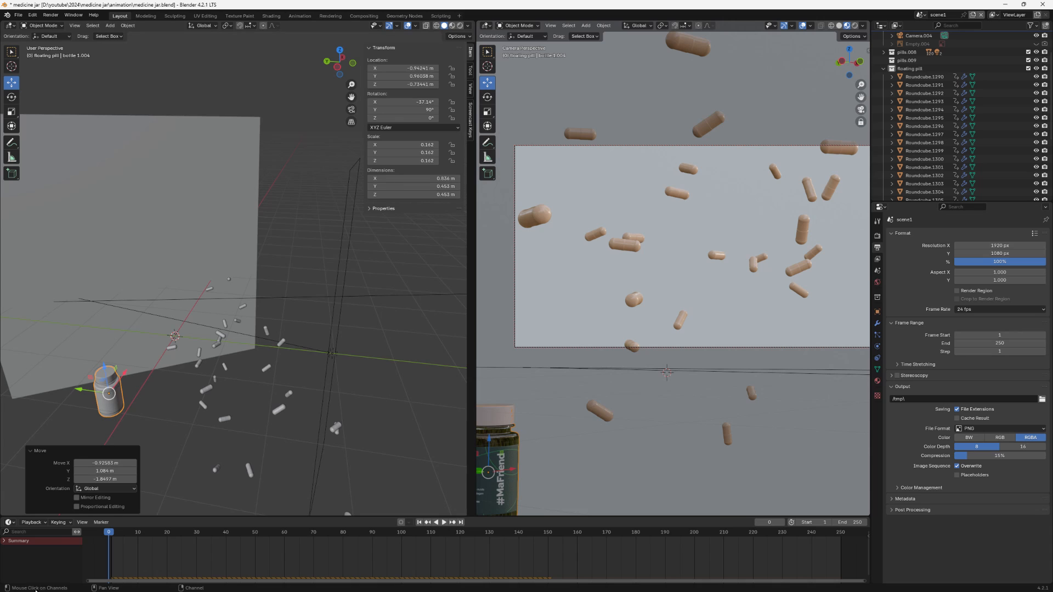
pyautogui.press('k')
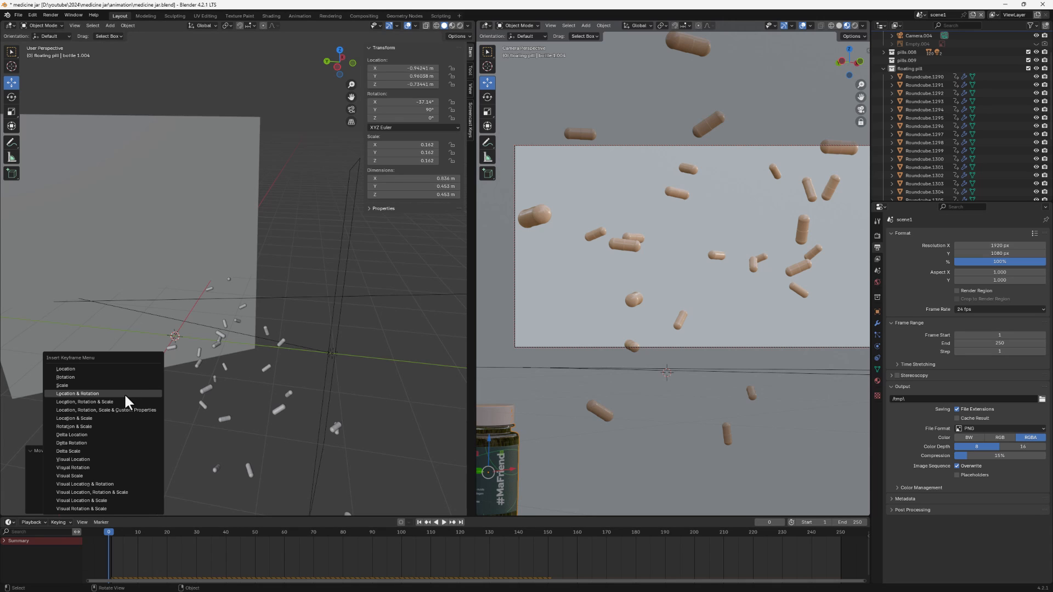
pyautogui.click(85, 393)
# Step: At frame 130, move the bottle into the right half of the camera frame by about 1.42, -1.42, 1.78 m
pyautogui.press('space')
pyautogui.moveTo(113, 531); pyautogui.dragTo(489, 537)
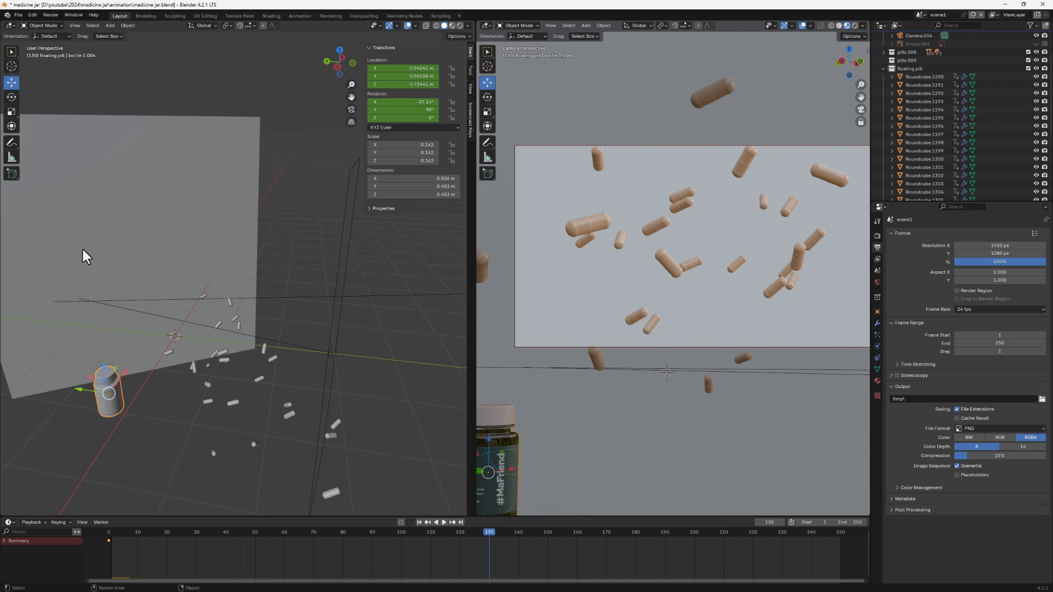
pyautogui.moveTo(2, 258); pyautogui.dragTo(107, 395, button='middle')
pyautogui.moveTo(109, 393); pyautogui.dragTo(215, 291)
pyautogui.moveTo(221, 306); pyautogui.dragTo(218, 284, button='middle')
# Step: Trackball-rotate the bottle to about 198°, 74°, 166° in X, Y, Z and keyframe Location & Rotation at frame 130
pyautogui.press('r')
pyautogui.press('r')
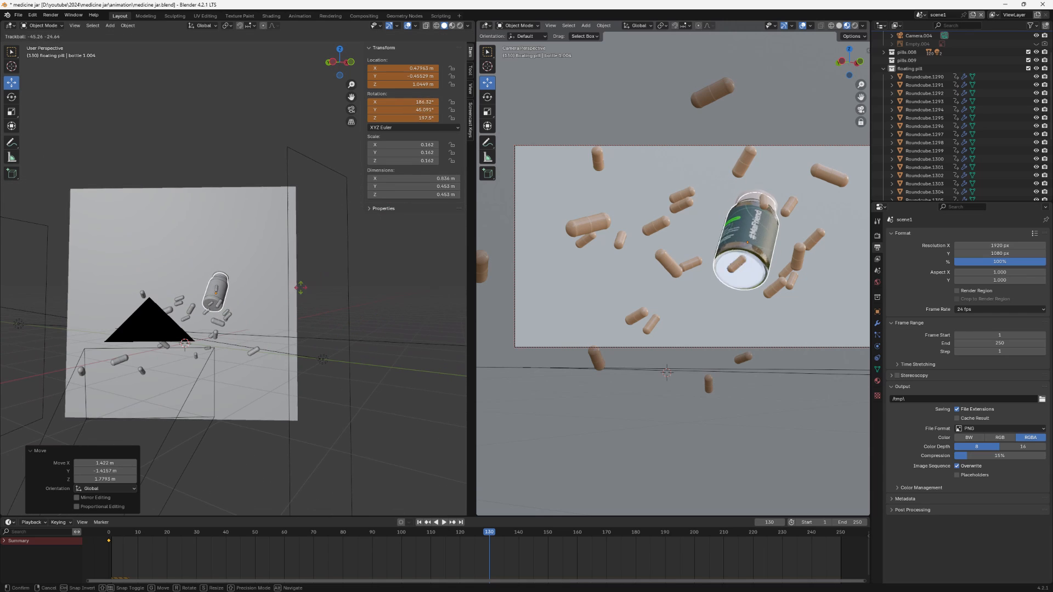
pyautogui.click(275, 306)
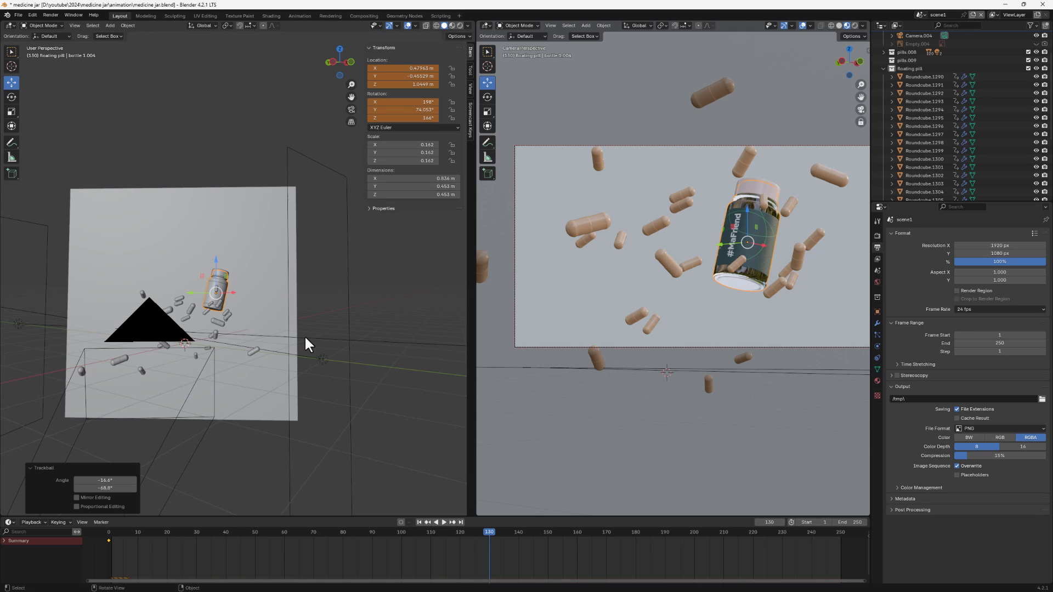
pyautogui.press('k')
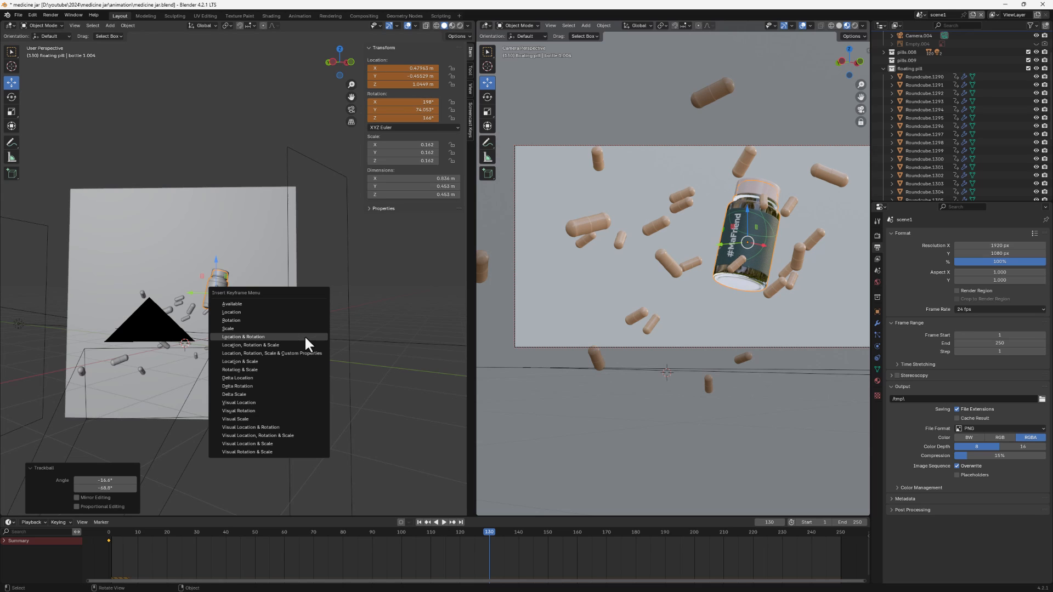
pyautogui.click(251, 337)
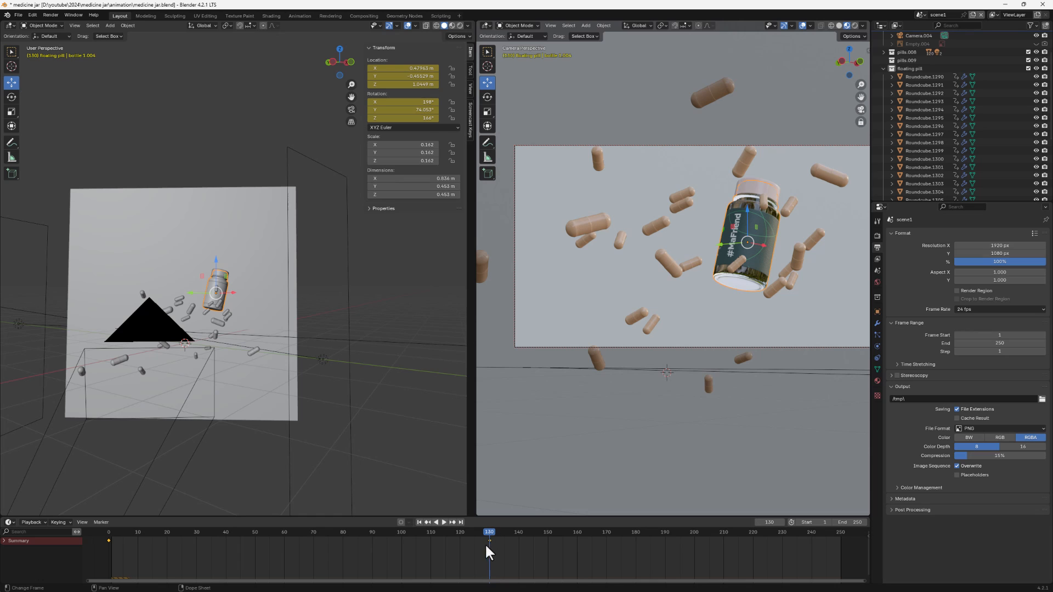
# Step: Play back the bottle's rise into the frame from the start of the timeline
pyautogui.moveTo(486, 531); pyautogui.dragTo(83, 567)
pyautogui.press('space')
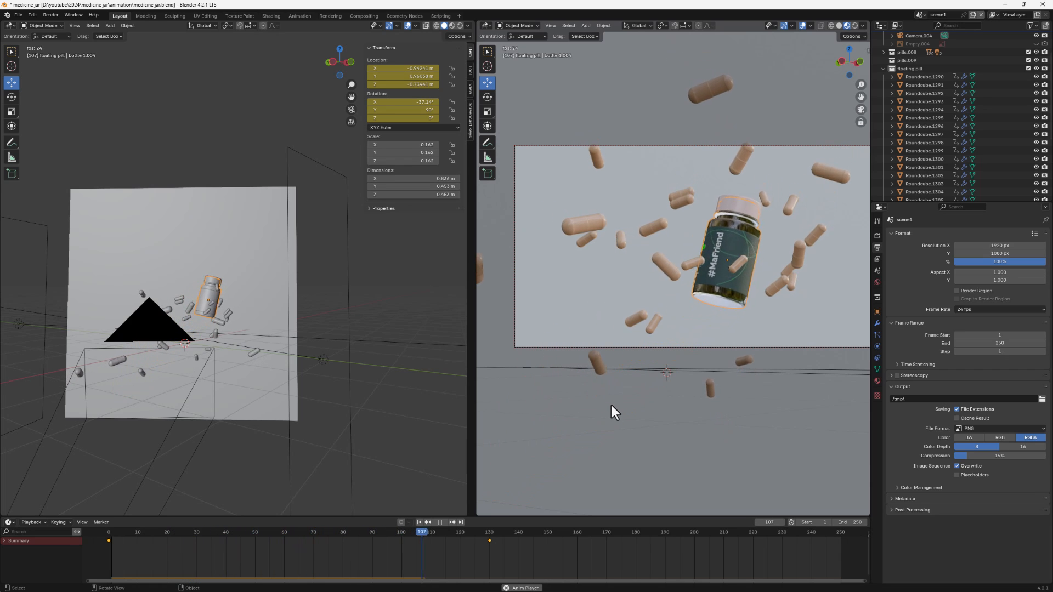
pyautogui.press('space')
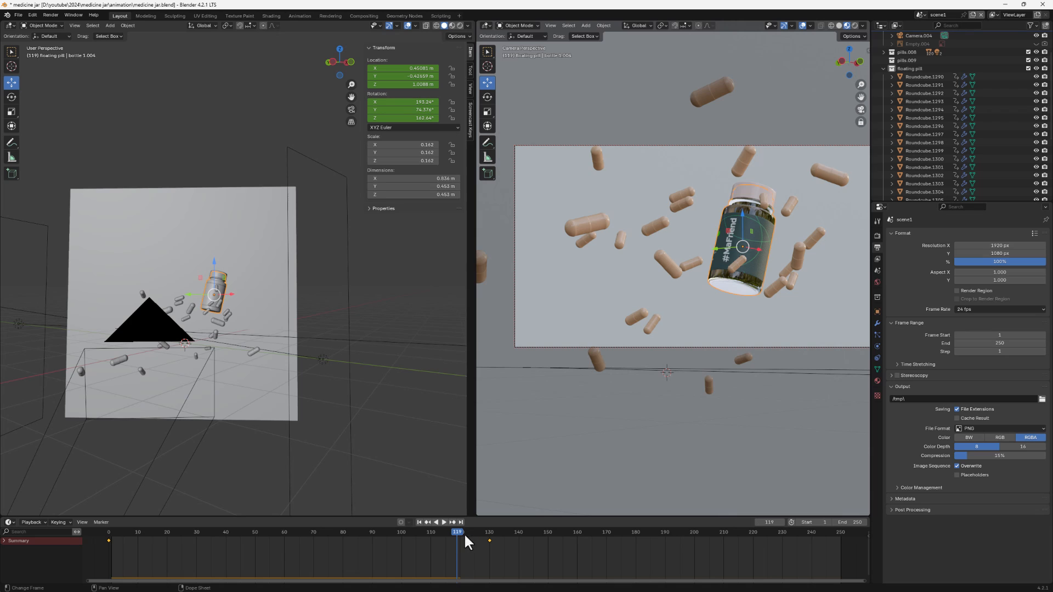
# Step: At frame 0, rotate the bottle about 141° around global Z and keyframe Location & Rotation
pyautogui.moveTo(464, 533); pyautogui.dragTo(107, 548)
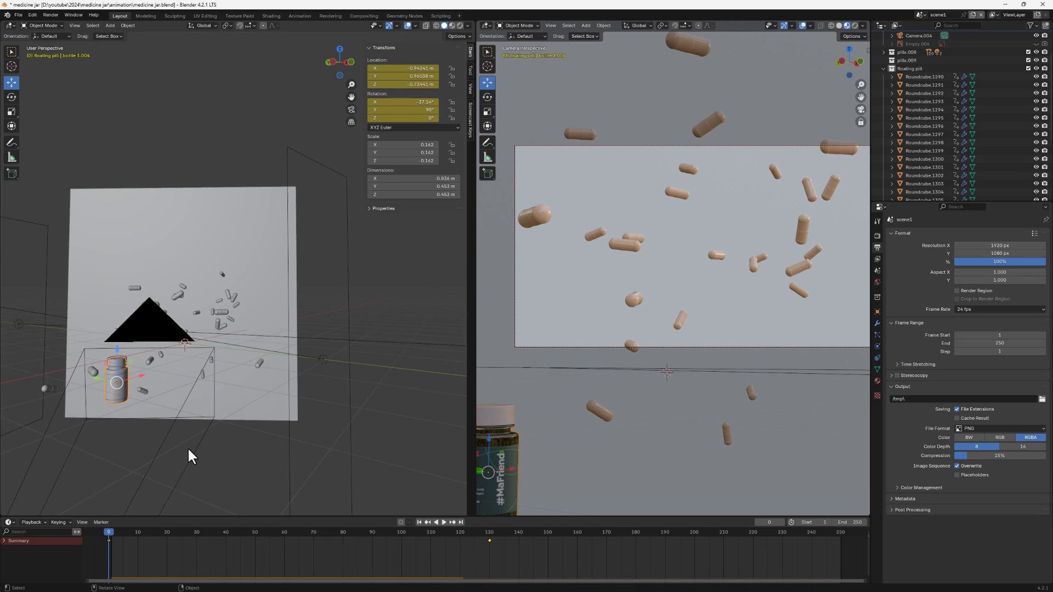
pyautogui.press('r')
pyautogui.press('z')
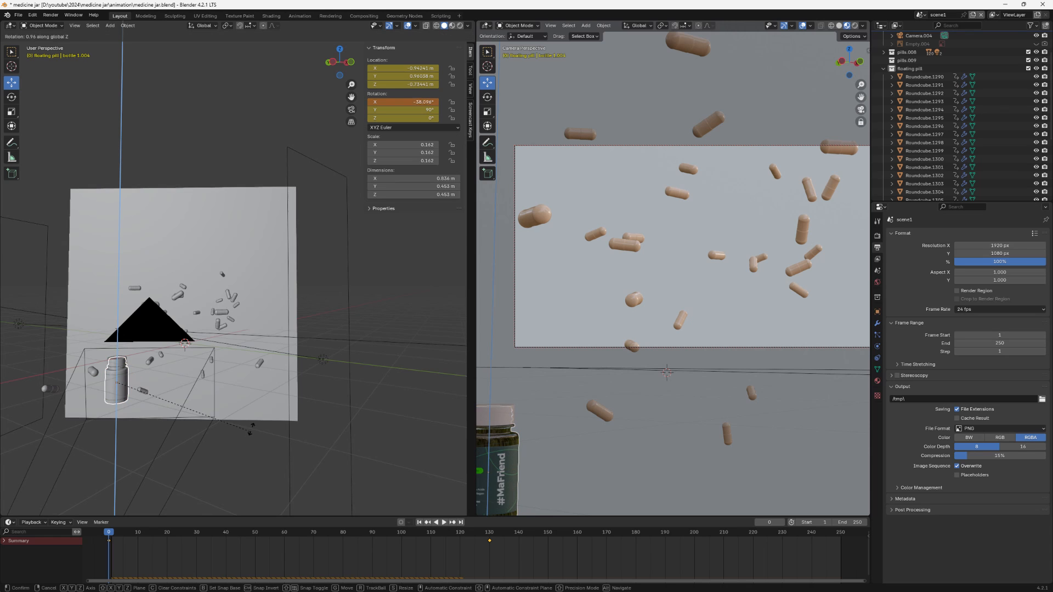
pyautogui.click(90, 324)
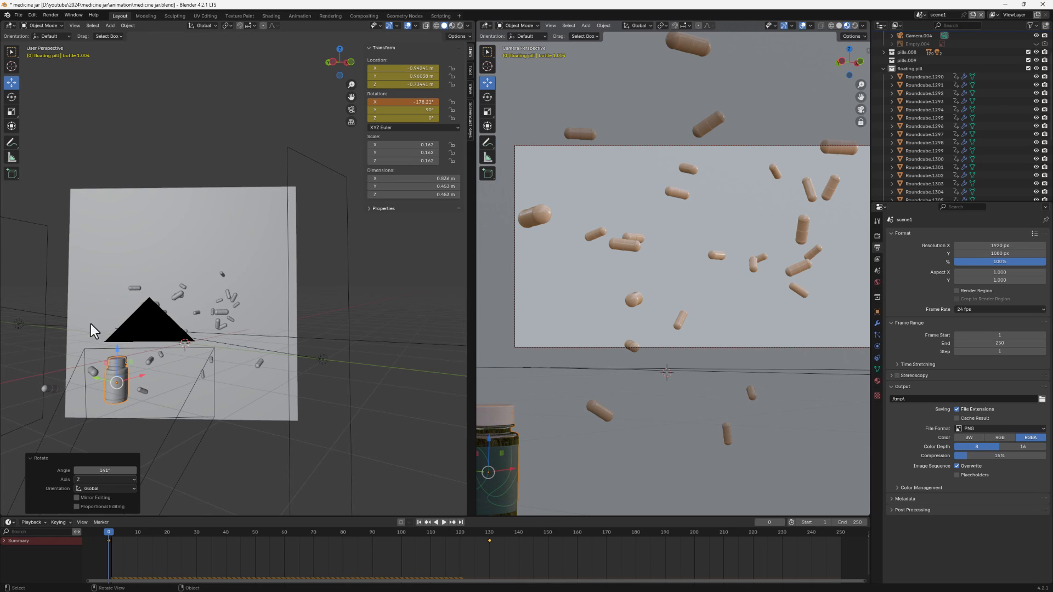
pyautogui.press('k')
pyautogui.click(185, 366)
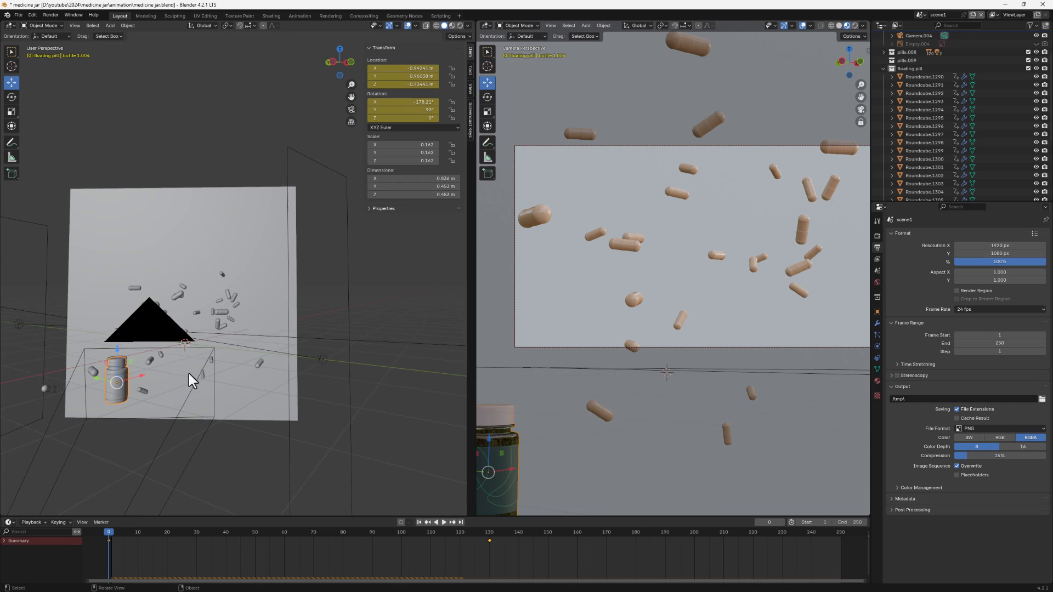
# Step: Play the animation twice to review the bottle's spin together with the floating pills
pyautogui.press('space')
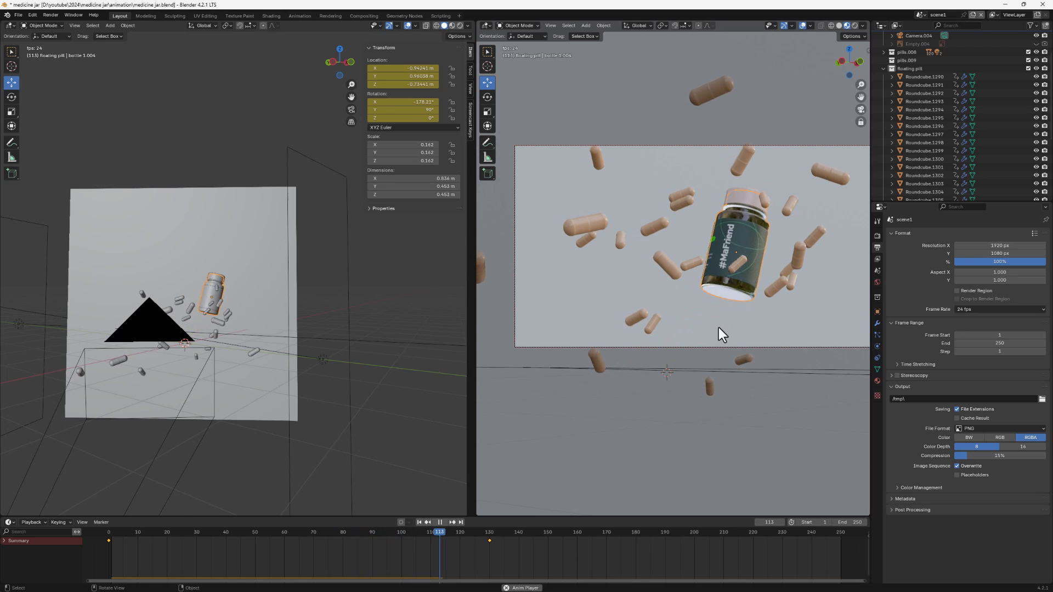
pyautogui.press('space')
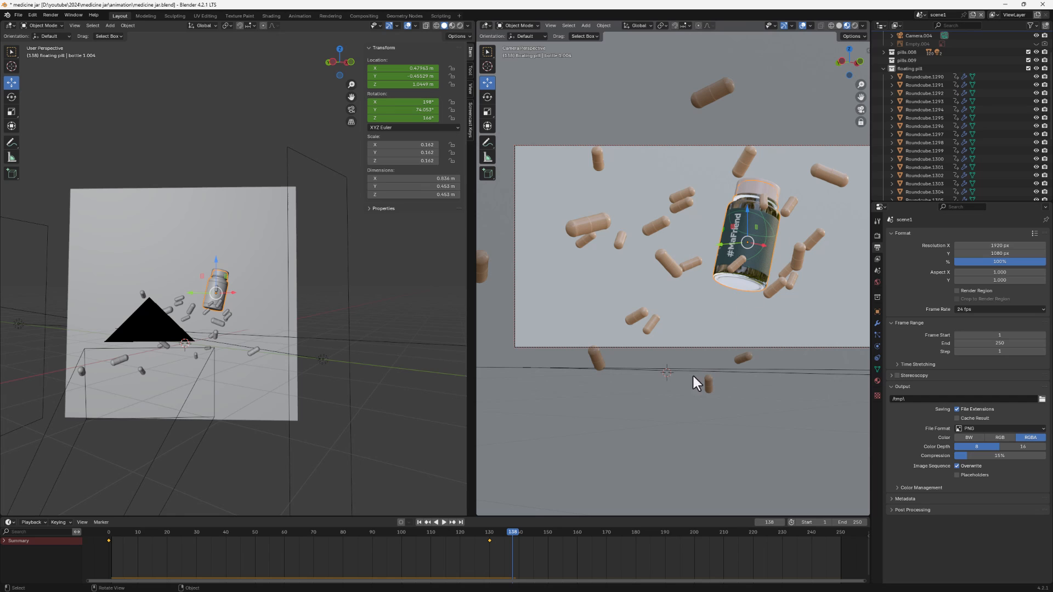
pyautogui.hotkey('shift', 'Left')
pyautogui.press('space')
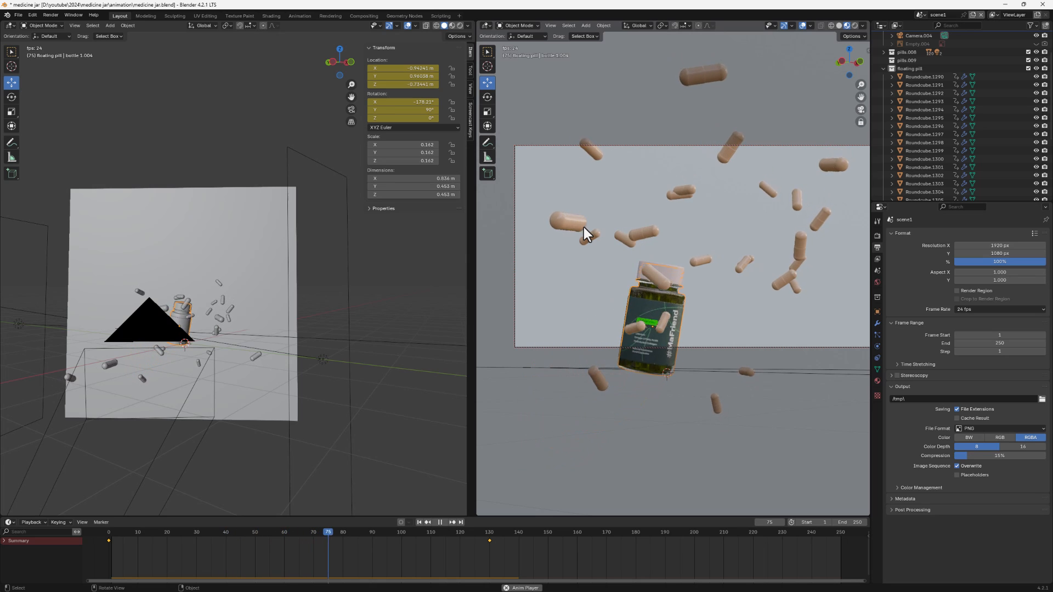
pyautogui.press('space')
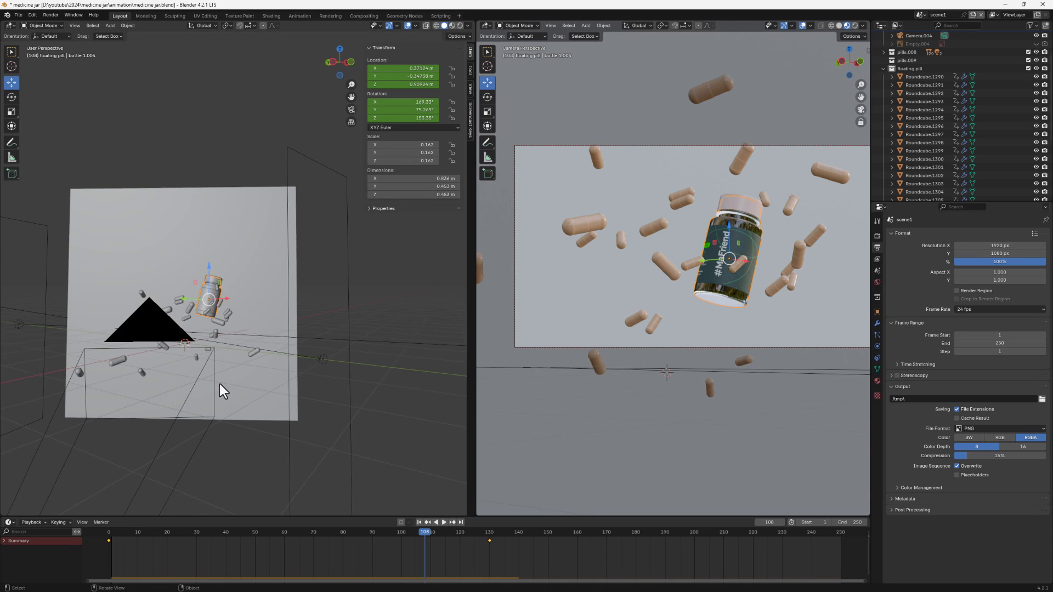
# Step: Pull the shot's camera back from the bottle to about -7.216, -5.277, 0.114 m
pyautogui.moveTo(197, 399); pyautogui.dragTo(227, 351, button='middle')
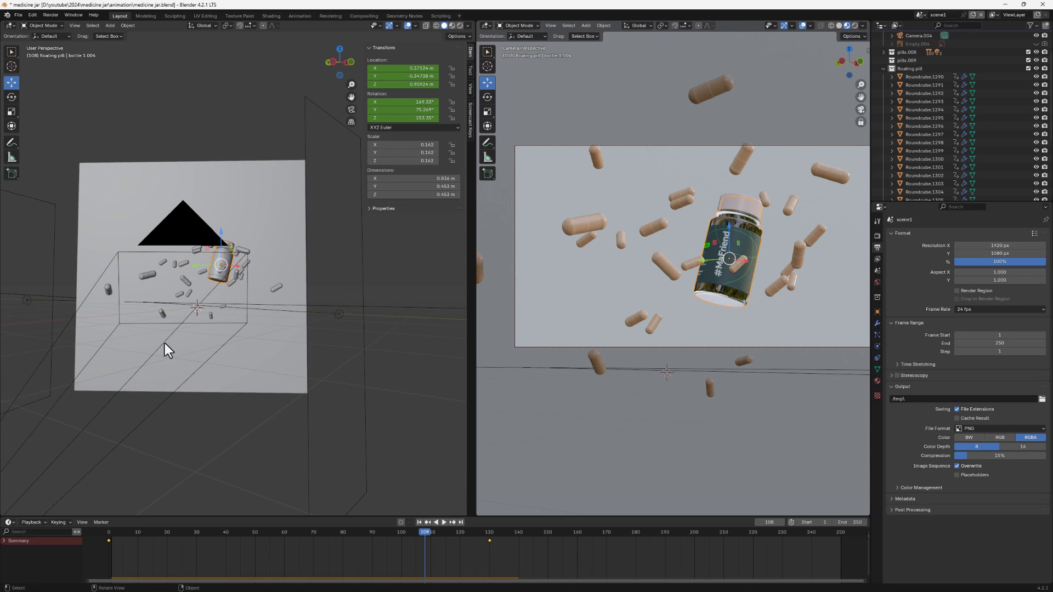
pyautogui.click(165, 344)
pyautogui.scroll(-2, 219, 354)
pyautogui.scroll(5, 239, 192)
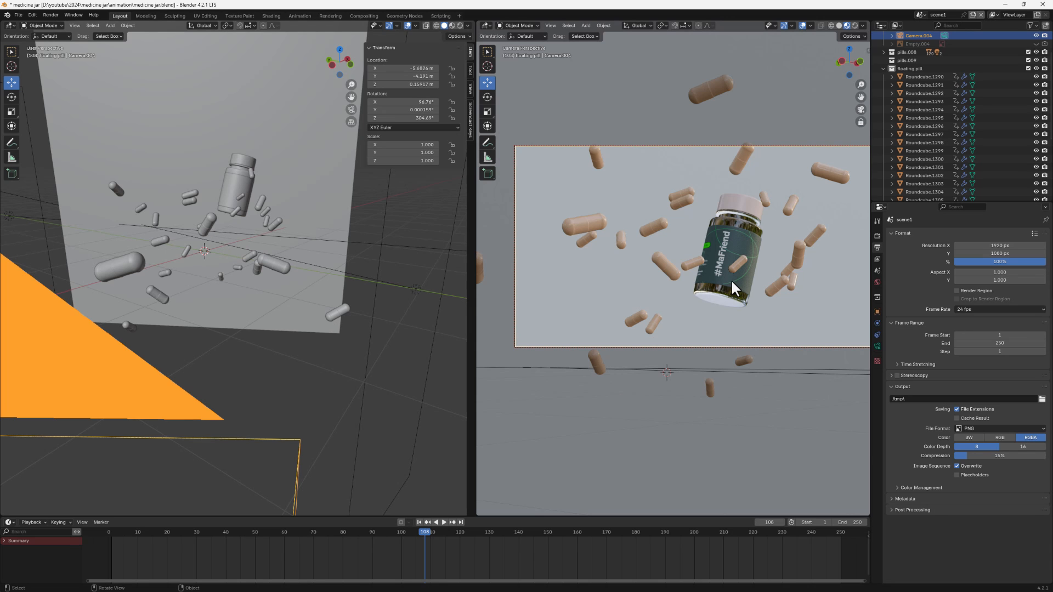
pyautogui.scroll(-3, 736, 299)
pyautogui.scroll(-5, 254, 298)
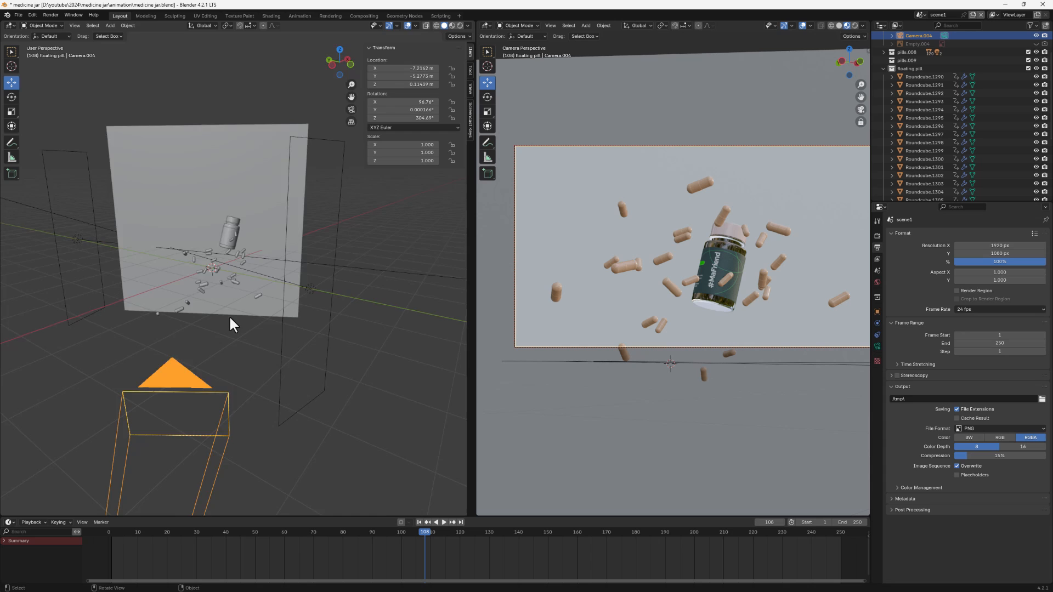
# Step: Enable Depth of Field in the selected camera's data settings
pyautogui.moveTo(228, 315); pyautogui.dragTo(249, 330, button='middle')
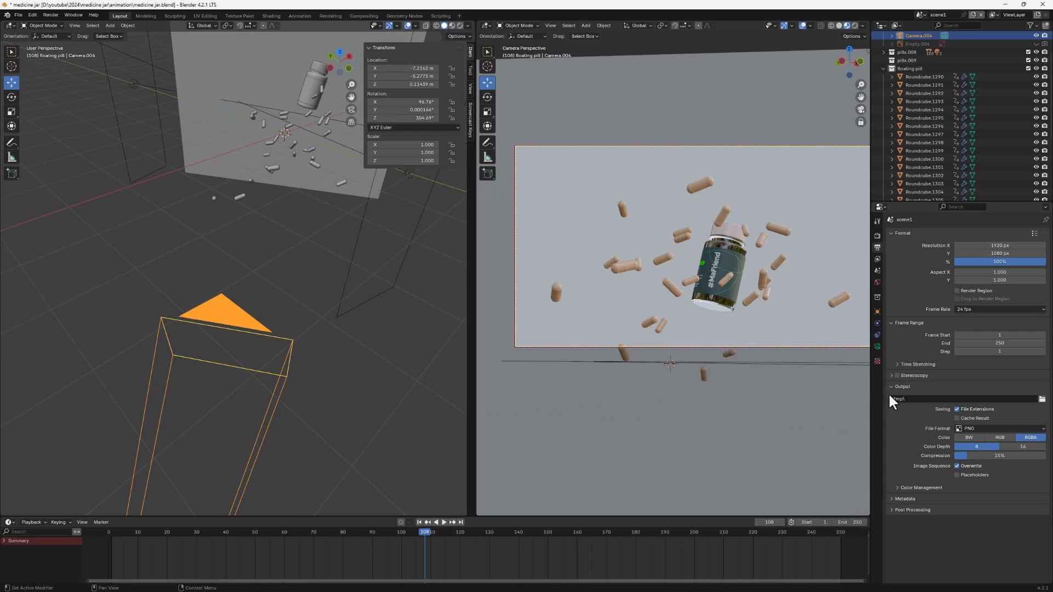
pyautogui.click(876, 345)
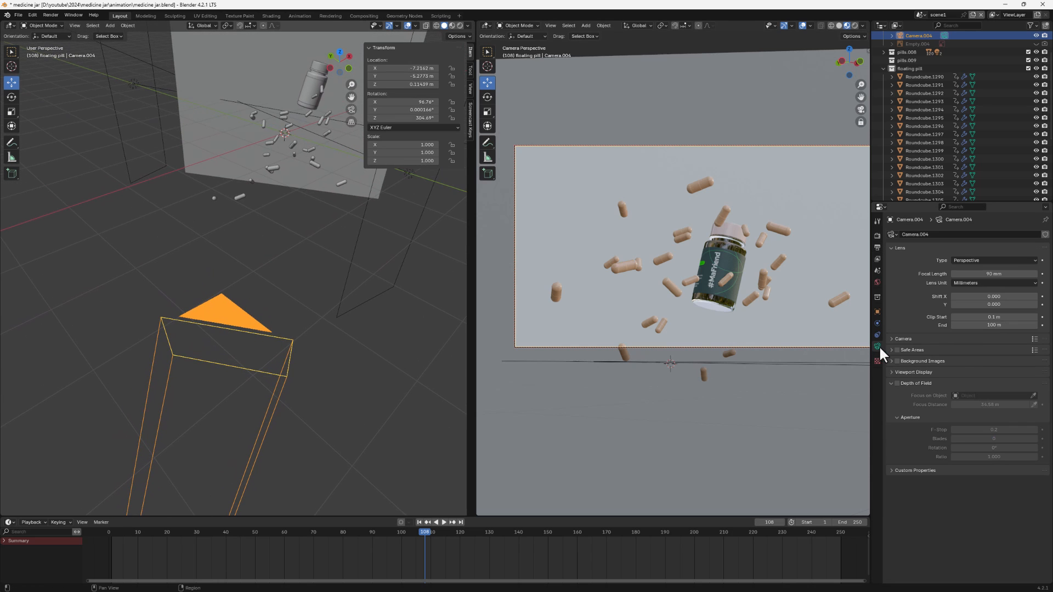
pyautogui.click(897, 383)
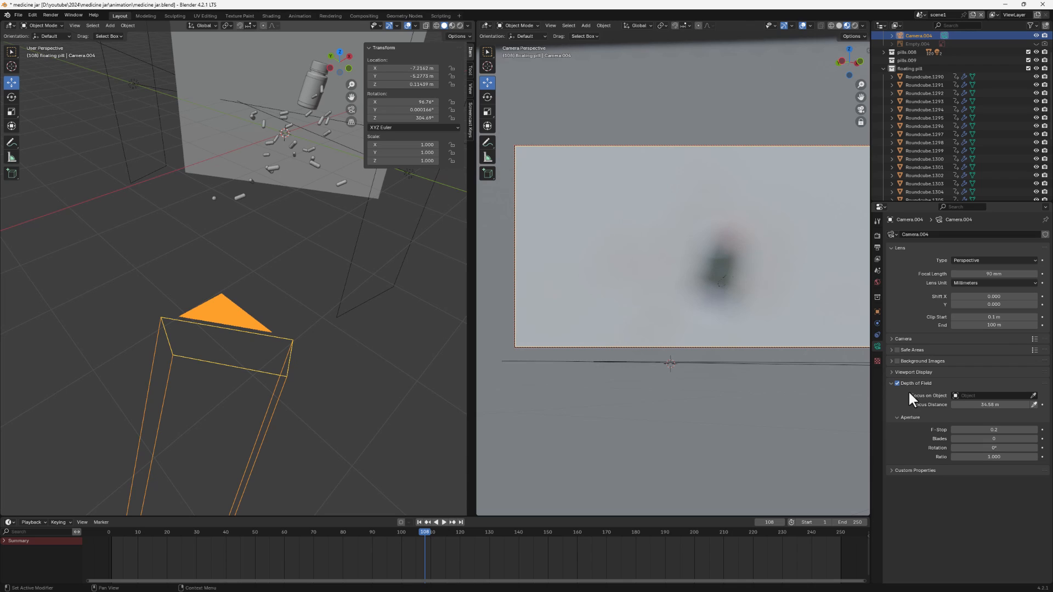
# Step: Set the bottle label (label.010) as the camera's Focus on Object for depth of field
pyautogui.click(1034, 395)
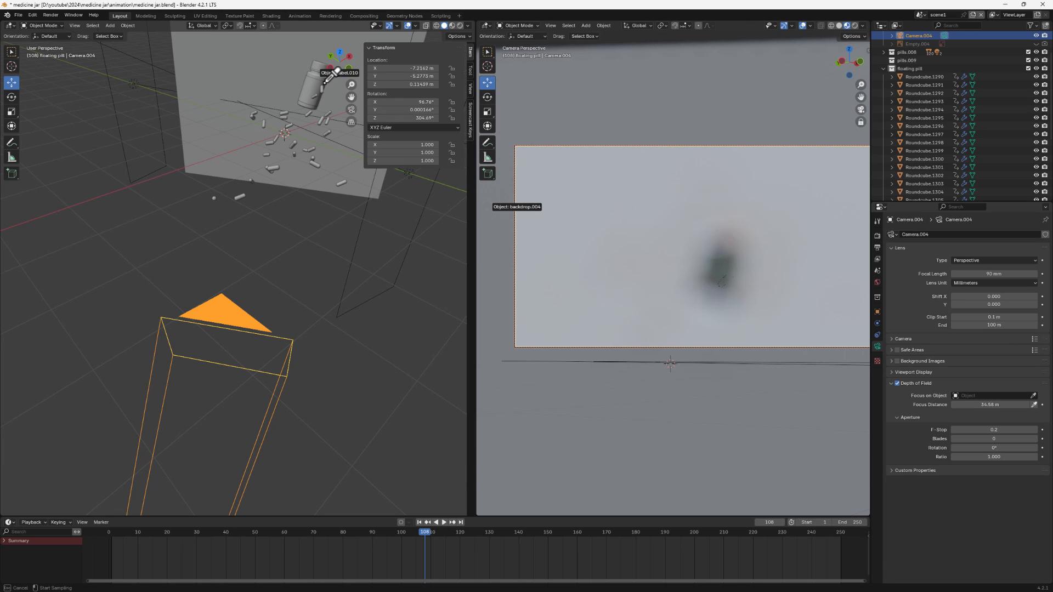
pyautogui.press('Escape')
pyautogui.keyDown('shift'); pyautogui.moveTo(305, 95); pyautogui.dragTo(255, 163, button='middle'); pyautogui.keyUp('shift')
pyautogui.scroll(2, 256, 161)
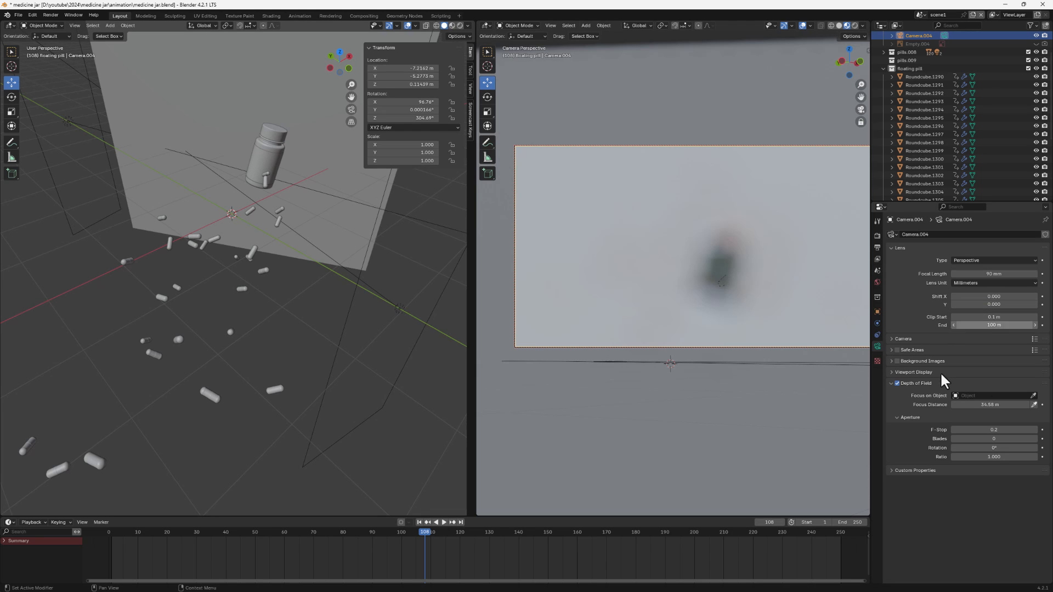
pyautogui.click(1034, 396)
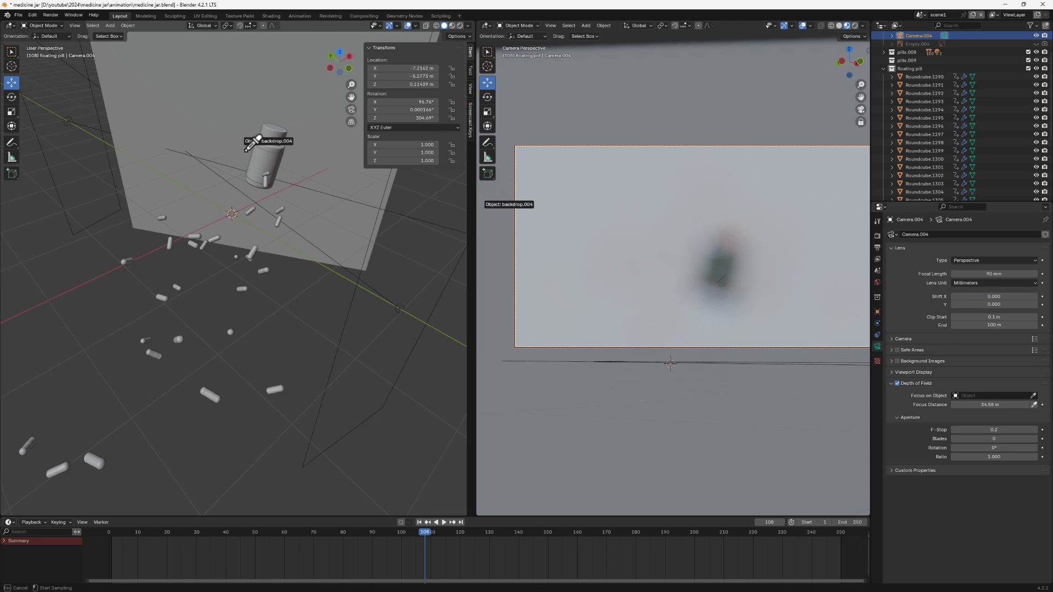
pyautogui.click(257, 165)
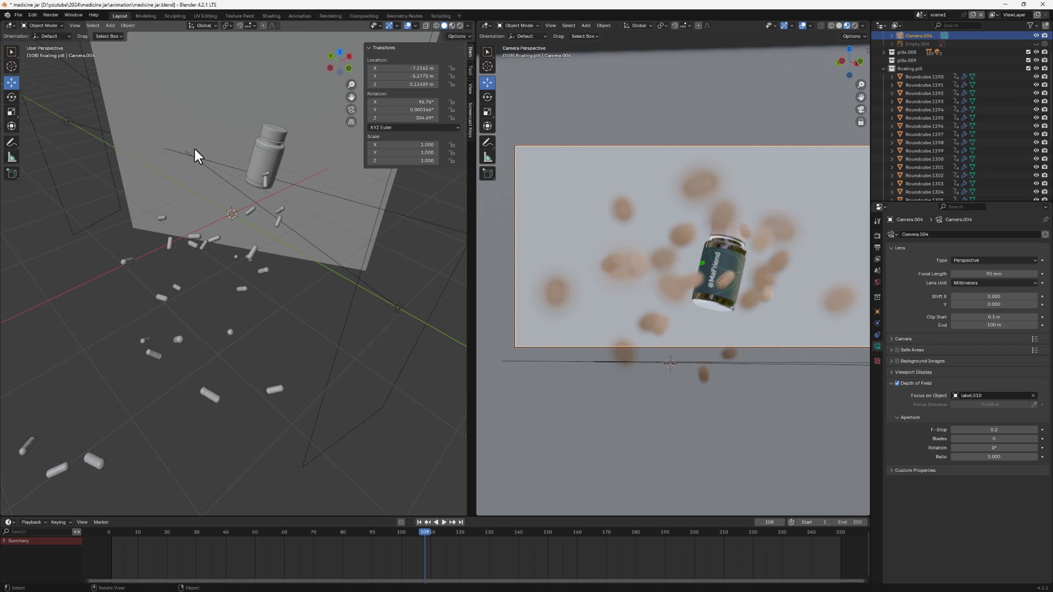
# Step: Move the camera closer to the bottle, to about X -4.90 m and Y -3.88 m, and check the blur in a rendered preview
pyautogui.scroll(-4, 217, 268)
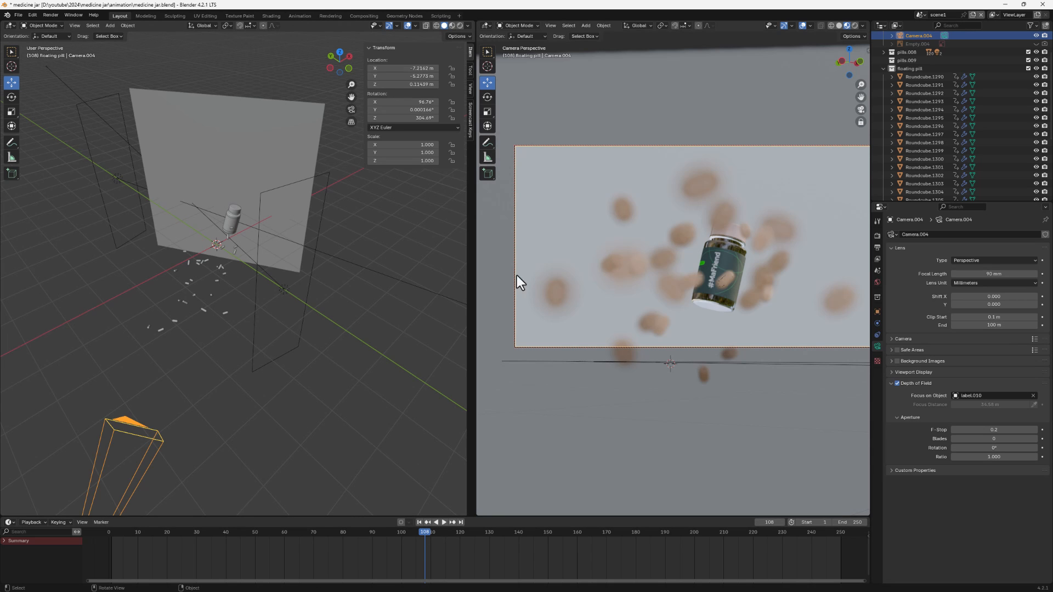
pyautogui.scroll(2, 730, 267)
pyautogui.moveTo(729, 269); pyautogui.dragTo(729, 278, button='middle')
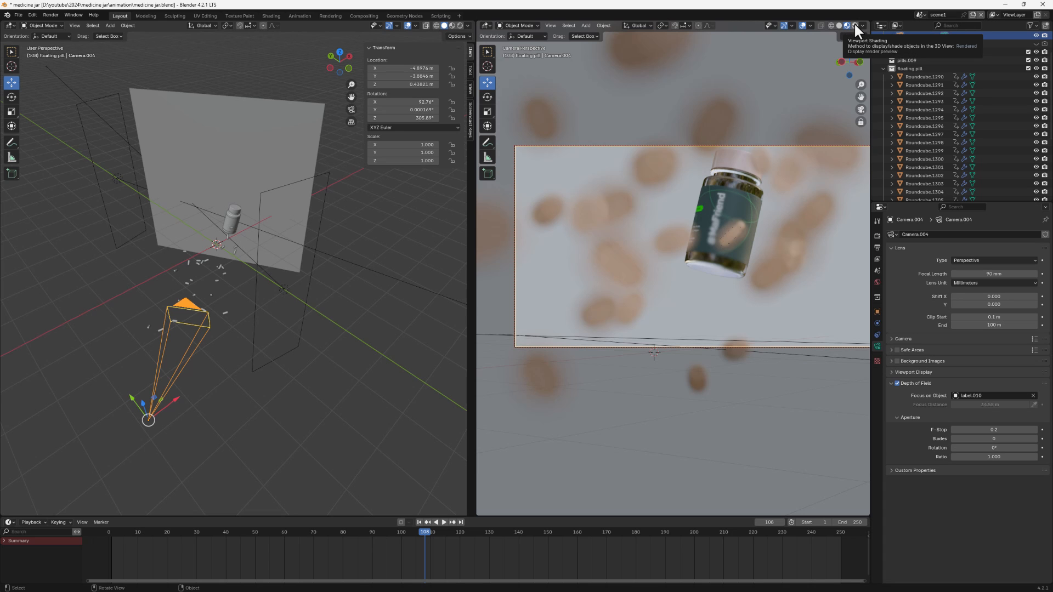
pyautogui.click(854, 21)
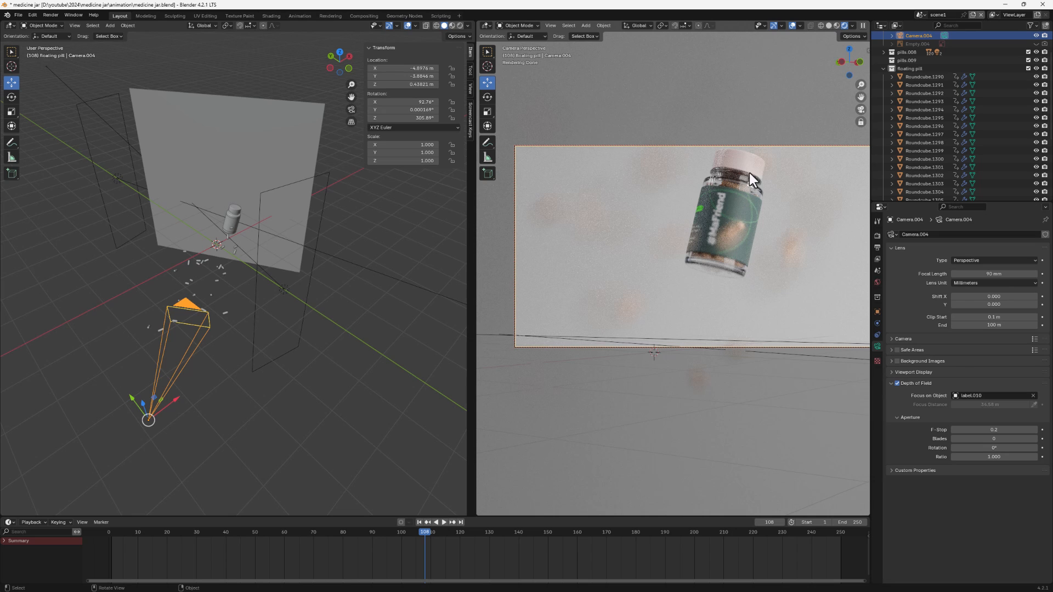
pyautogui.click(836, 25)
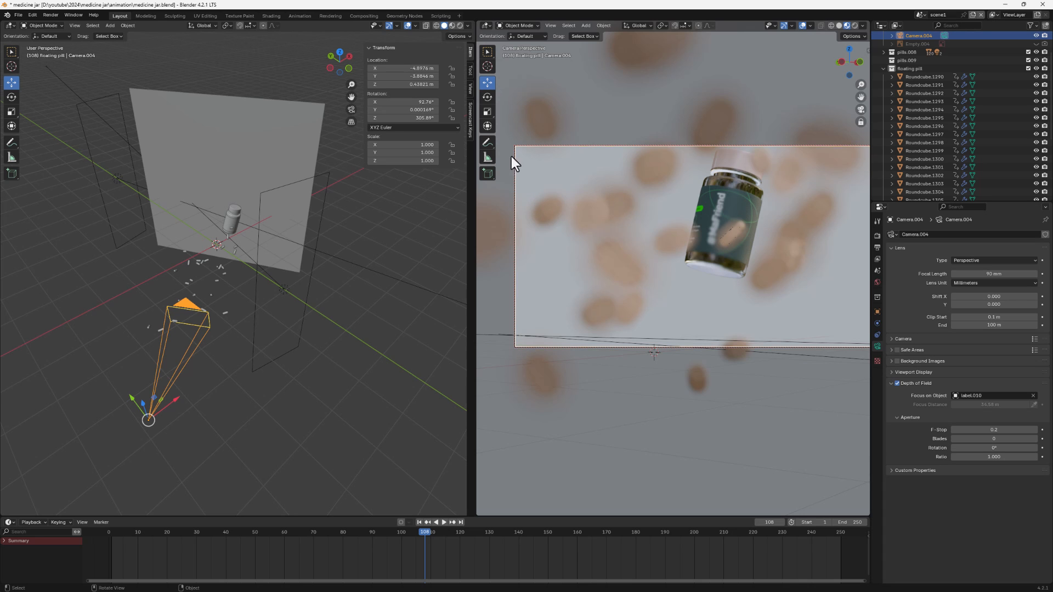
# Step: Raise the camera's depth of field F-Stop to 1.8
pyautogui.moveTo(111, 233); pyautogui.dragTo(273, 291, button='middle')
pyautogui.scroll(-1, 241, 373)
pyautogui.keyDown('shift'); pyautogui.moveTo(170, 485); pyautogui.dragTo(282, 360, button='middle'); pyautogui.keyUp('shift')
pyautogui.keyDown('shift'); pyautogui.moveTo(318, 277); pyautogui.dragTo(293, 353, button='middle'); pyautogui.keyUp('shift')
pyautogui.scroll(1, 294, 354)
pyautogui.moveTo(283, 332); pyautogui.dragTo(386, 413)
pyautogui.moveTo(387, 414); pyautogui.dragTo(362, 442, button='middle')
pyautogui.click(361, 442)
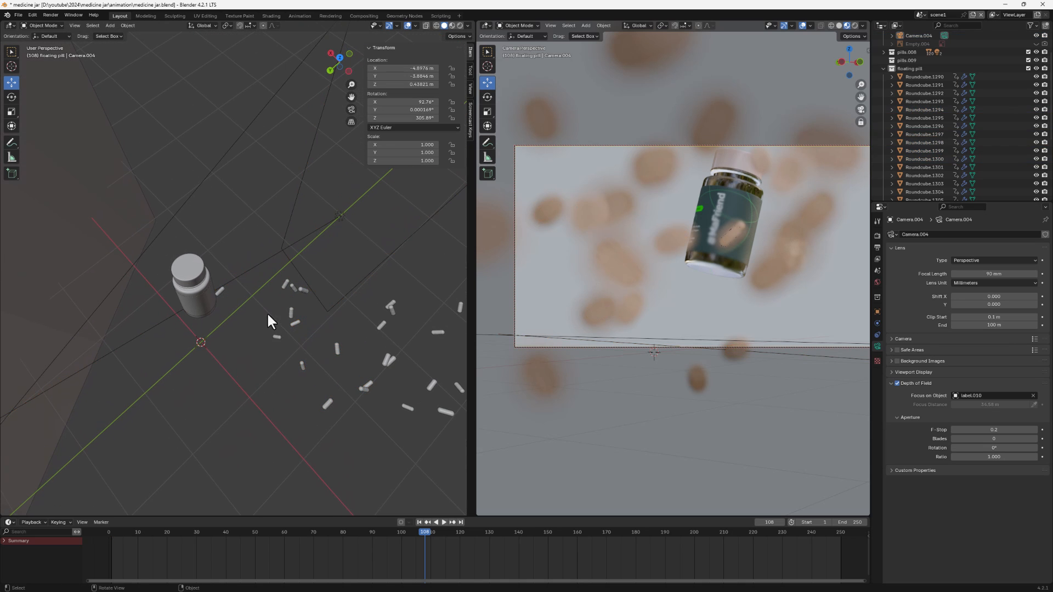
pyautogui.moveTo(267, 314); pyautogui.dragTo(265, 401)
pyautogui.moveTo(345, 407); pyautogui.dragTo(341, 392, button='middle')
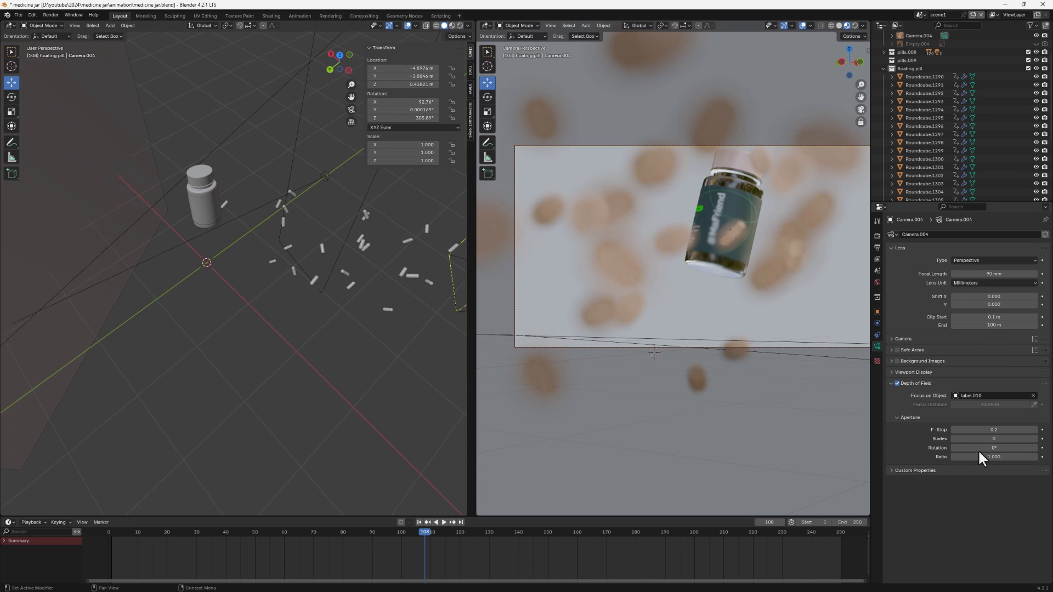
pyautogui.moveTo(994, 429); pyautogui.dragTo(1025, 429)
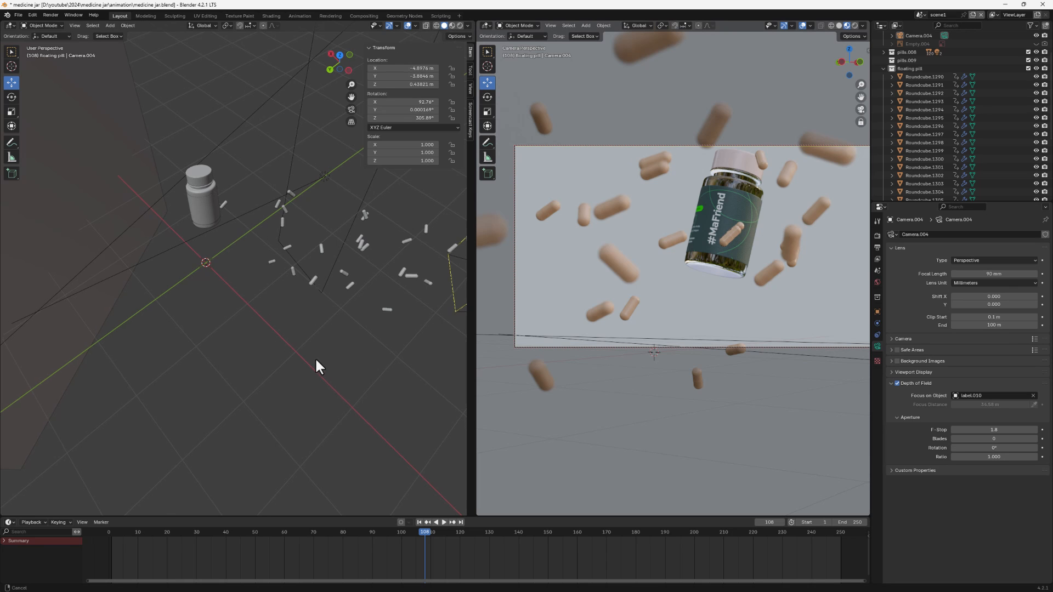
# Step: Reframe the shot by pulling the camera back to about -5.88, -4.63, 0.47 m
pyautogui.moveTo(315, 357); pyautogui.dragTo(211, 325, button='middle')
pyautogui.keyDown('shift'); pyautogui.moveTo(703, 235); pyautogui.dragTo(693, 256, button='middle'); pyautogui.keyUp('shift')
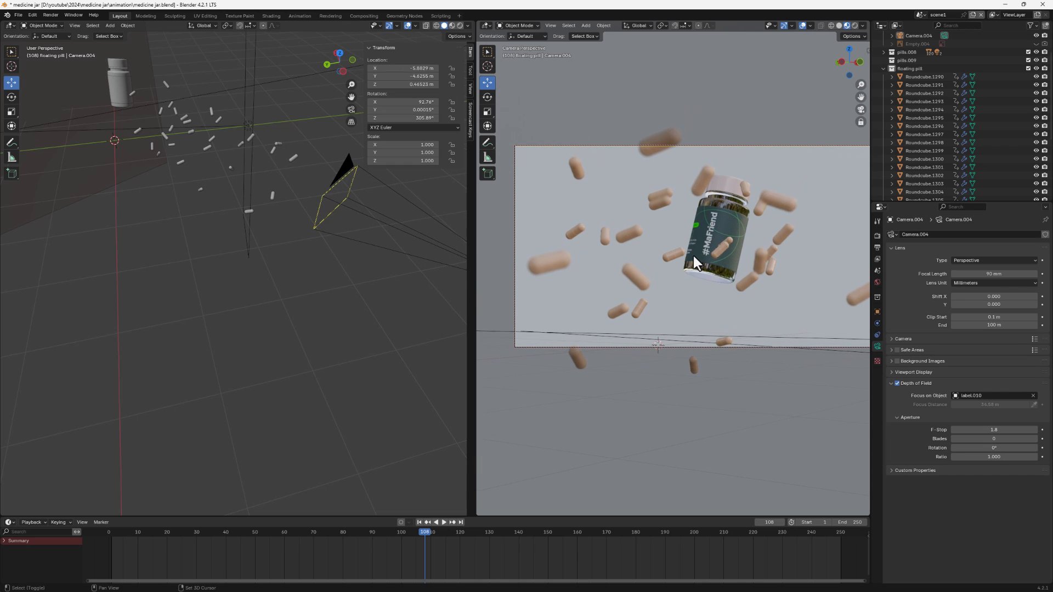
pyautogui.moveTo(181, 206)
pyautogui.mouseDown(button='middle')
pyautogui.moveTo(210, 214)
pyautogui.moveTo(193, 218)
pyautogui.mouseUp(button='middle')
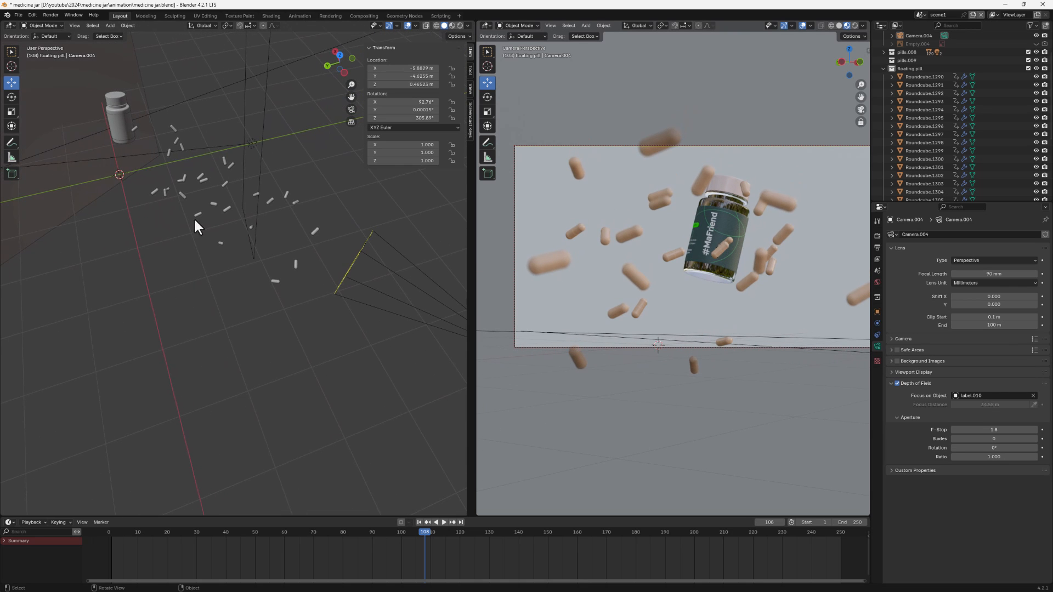
pyautogui.moveTo(286, 292); pyautogui.dragTo(215, 267, button='middle')
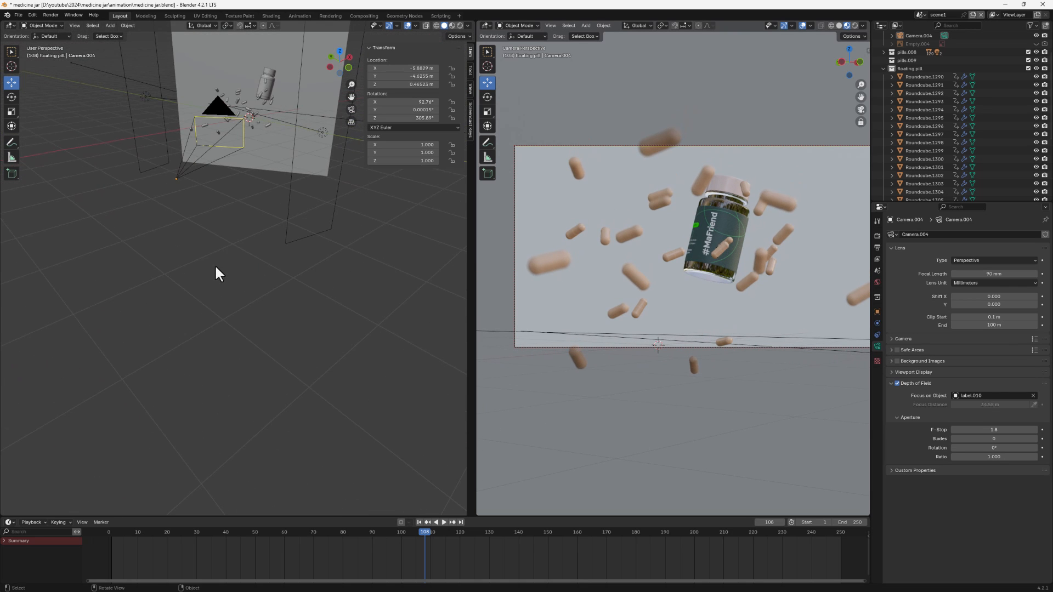
# Step: At frame 113, select a cluster of floating pills between the bottle and the camera, hide them briefly and unhide them again
pyautogui.moveTo(426, 534)
pyautogui.mouseDown()
pyautogui.moveTo(321, 560)
pyautogui.moveTo(185, 566)
pyautogui.moveTo(440, 532)
pyautogui.mouseUp()
pyautogui.moveTo(188, 219); pyautogui.dragTo(324, 262, button='middle')
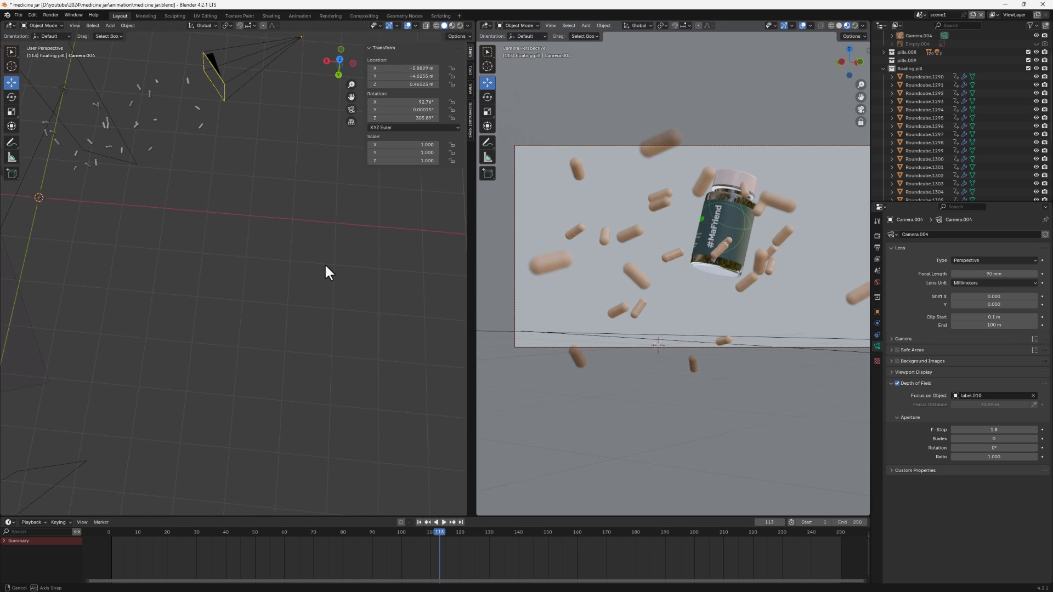
pyautogui.keyDown('shift'); pyautogui.moveTo(130, 85); pyautogui.dragTo(176, 148); pyautogui.keyUp('shift')
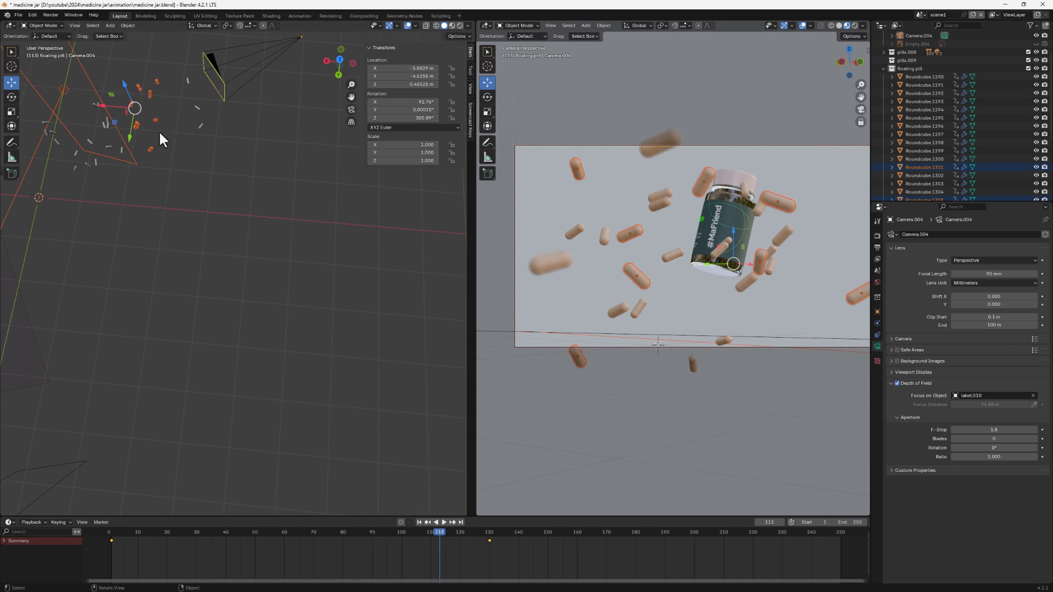
pyautogui.press('KP_Decimal')
pyautogui.click(255, 172)
pyautogui.moveTo(252, 160); pyautogui.dragTo(315, 265)
pyautogui.press('h')
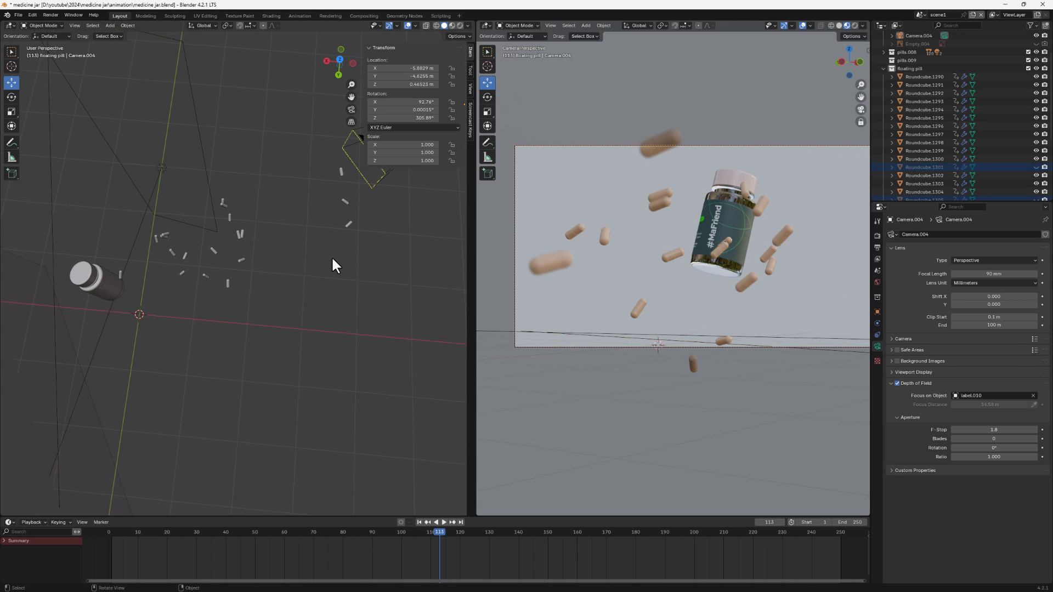
pyautogui.hotkey('alt', 'h')
# Step: Try moving the selected pills toward the camera by about -1.00 m in X, -0.45 m in Y and 0.08 m in Z
pyautogui.press('g')
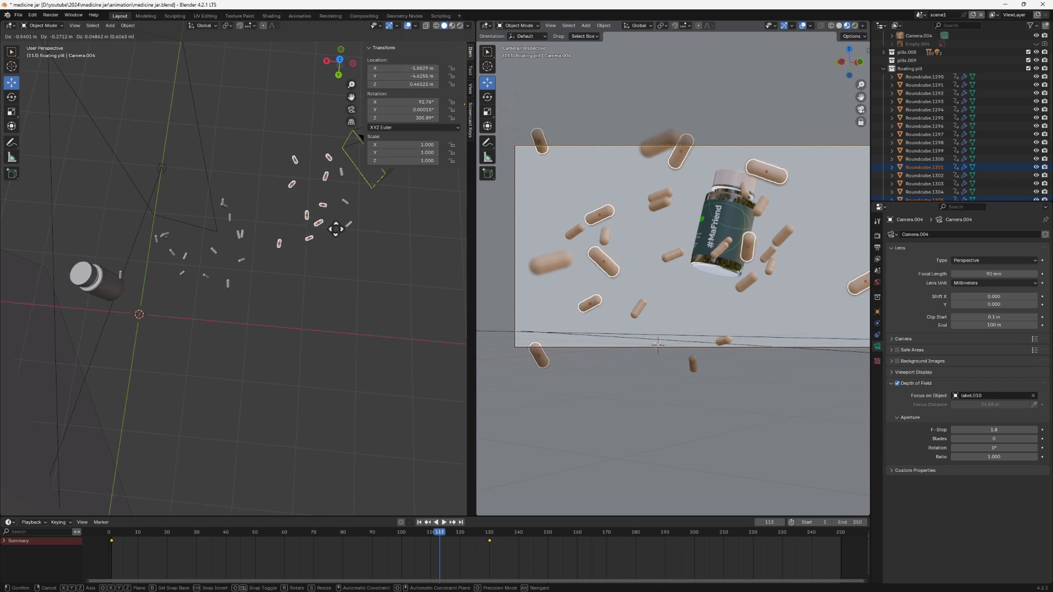
pyautogui.click(361, 221)
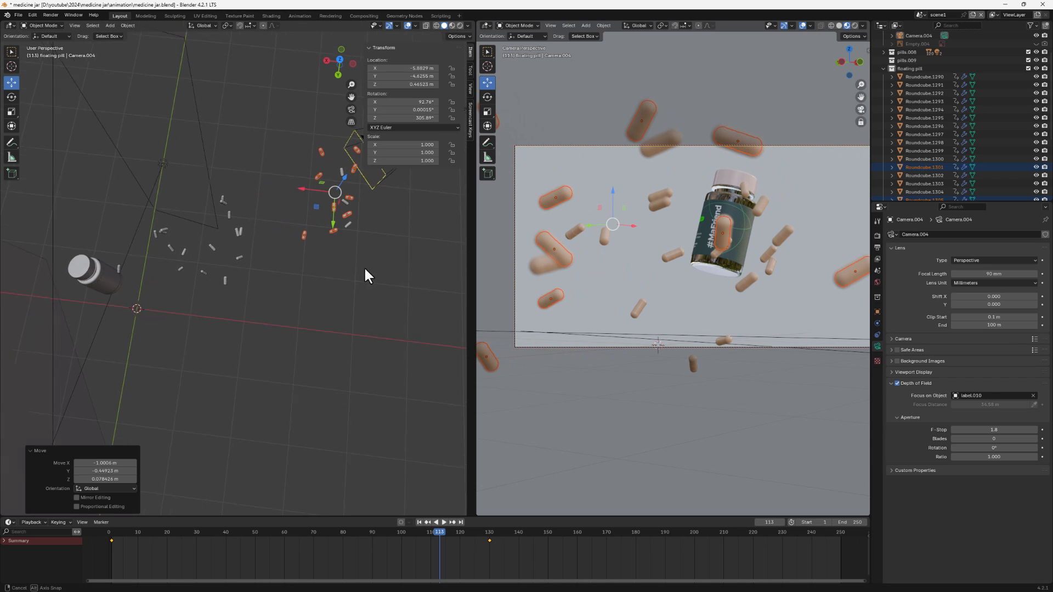
pyautogui.moveTo(363, 268); pyautogui.dragTo(255, 180, button='middle')
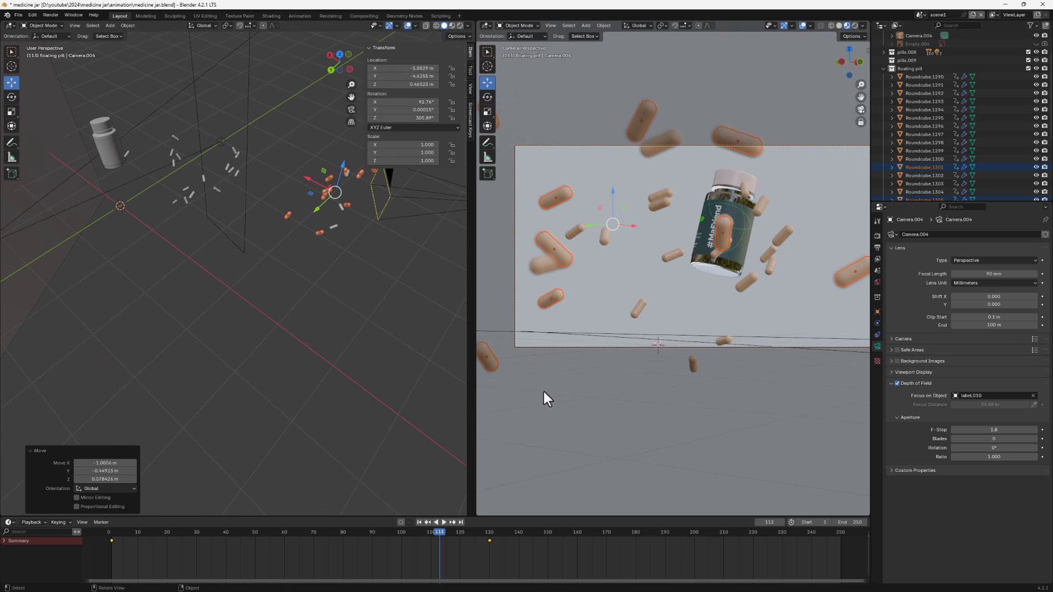
pyautogui.click(321, 396)
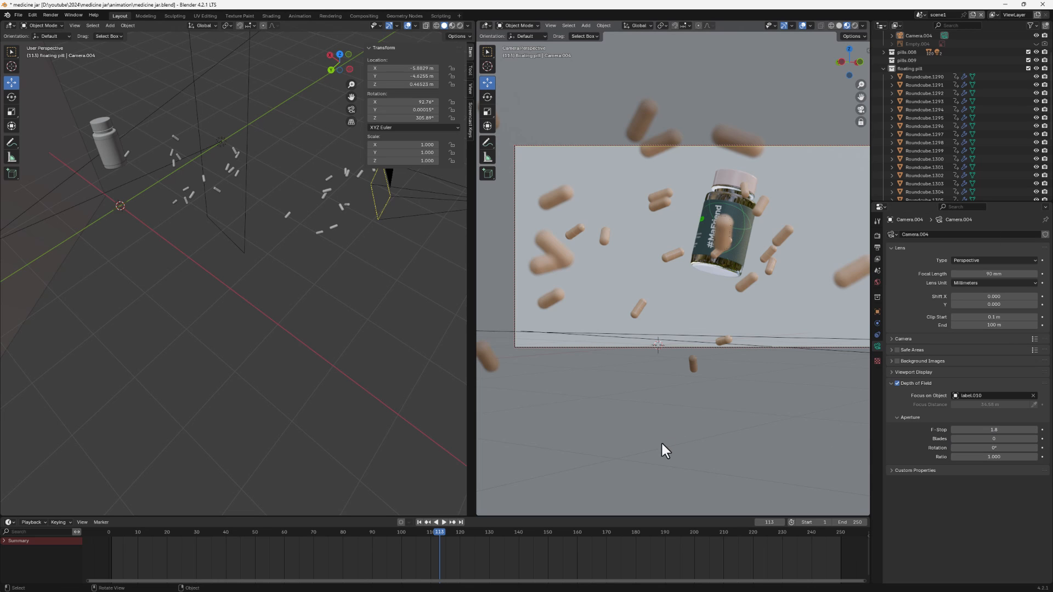
# Step: Play and scrub the animation to frame 94, and check that frame in a rendered preview
pyautogui.click(436, 523)
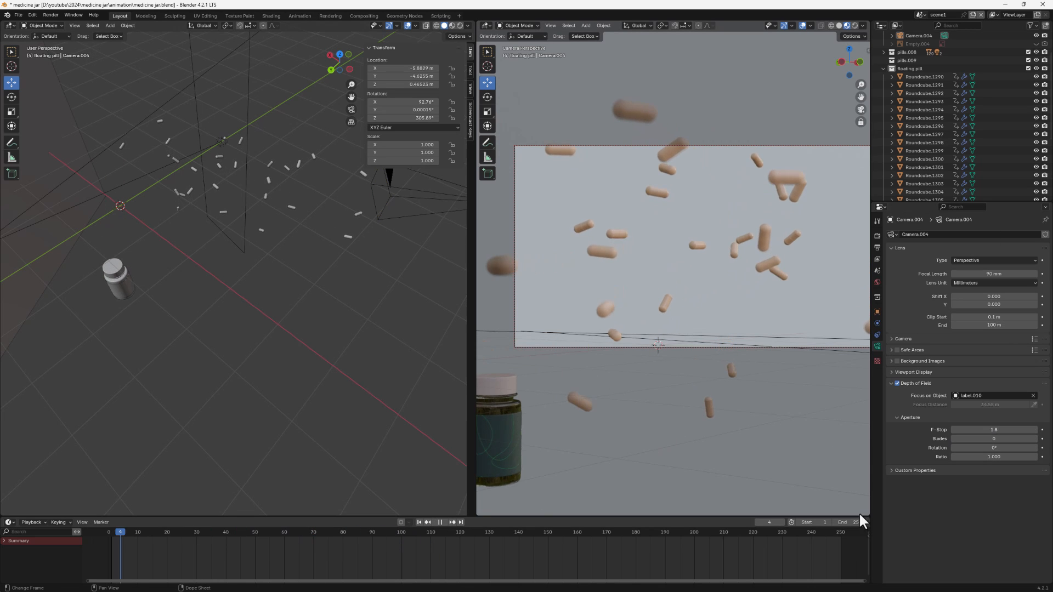
pyautogui.moveTo(240, 527); pyautogui.dragTo(384, 502)
pyautogui.click(853, 25)
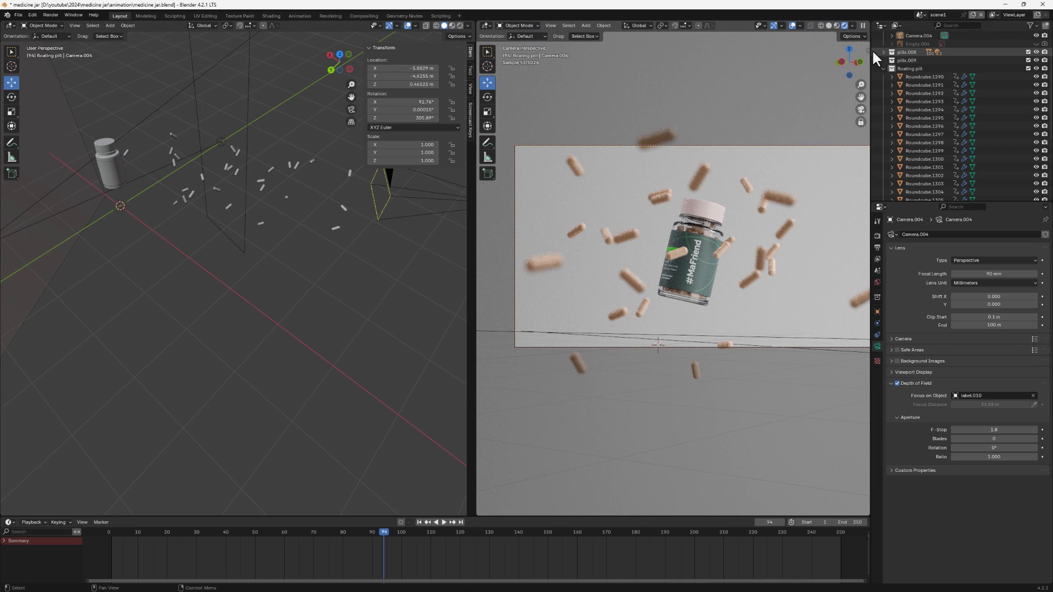
pyautogui.click(835, 25)
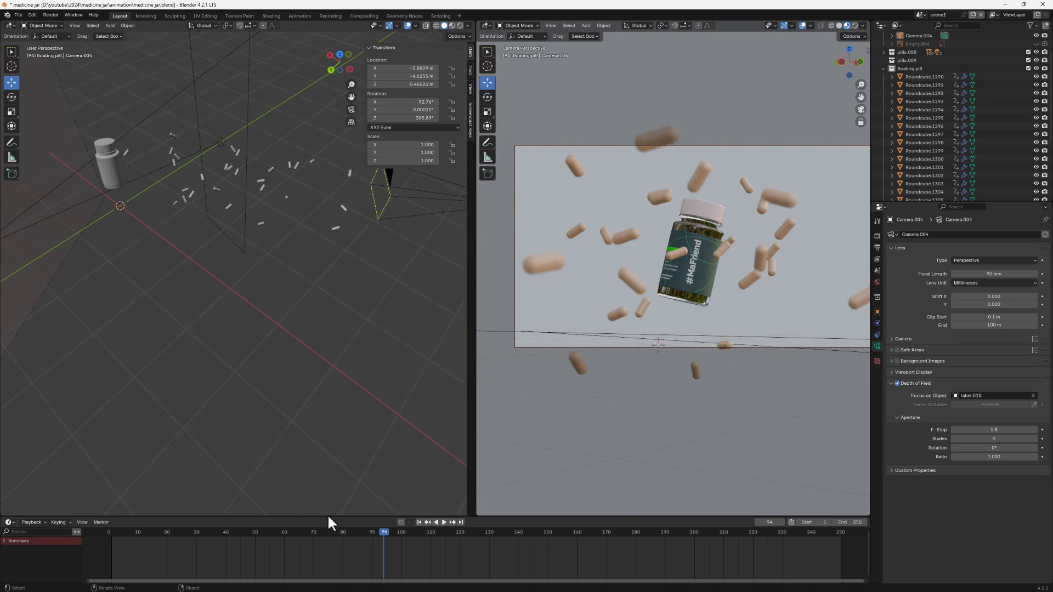
# Step: At frame 0, select the shot's camera and keyframe its Location & Rotation
pyautogui.moveTo(382, 532); pyautogui.dragTo(104, 501)
pyautogui.click(408, 195)
pyautogui.scroll(-2, 270, 435)
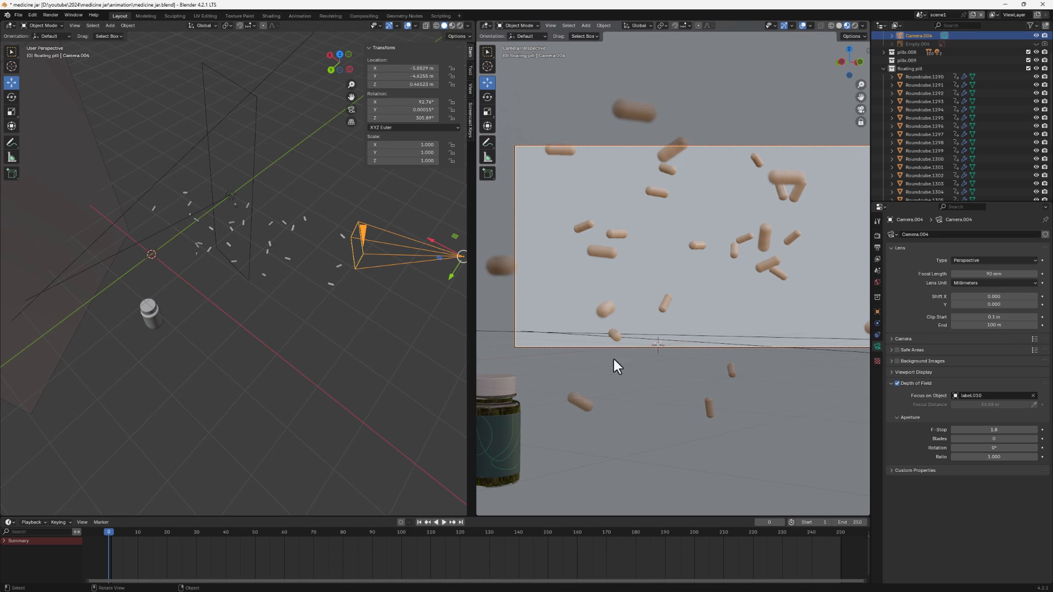
pyautogui.moveTo(346, 278); pyautogui.dragTo(321, 271, button='middle')
pyautogui.press('k')
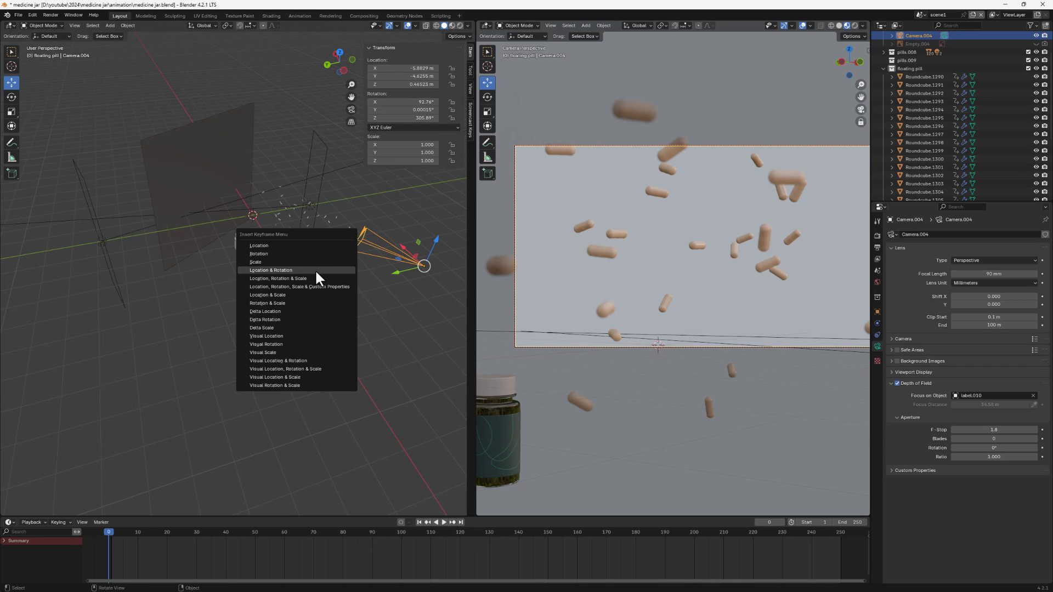
pyautogui.click(315, 269)
# Step: At frame 141, move the camera in to about -4.80, -4.02, 0.68 m and keyframe its Location & Rotation
pyautogui.moveTo(104, 531); pyautogui.dragTo(521, 536)
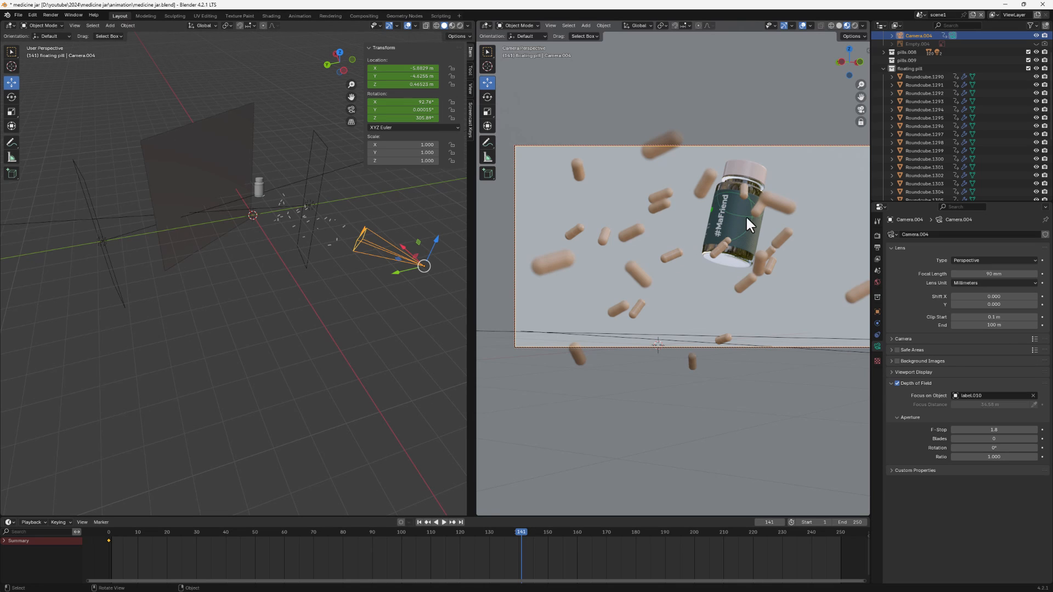
pyautogui.scroll(3, 766, 233)
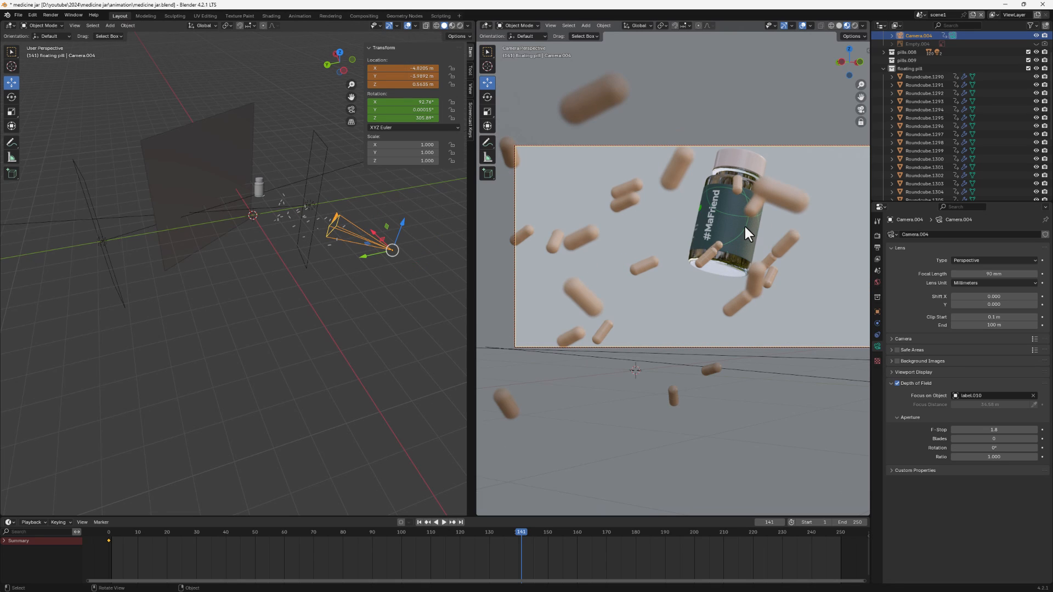
pyautogui.keyDown('shift'); pyautogui.moveTo(743, 224); pyautogui.dragTo(738, 242, button='middle'); pyautogui.keyUp('shift')
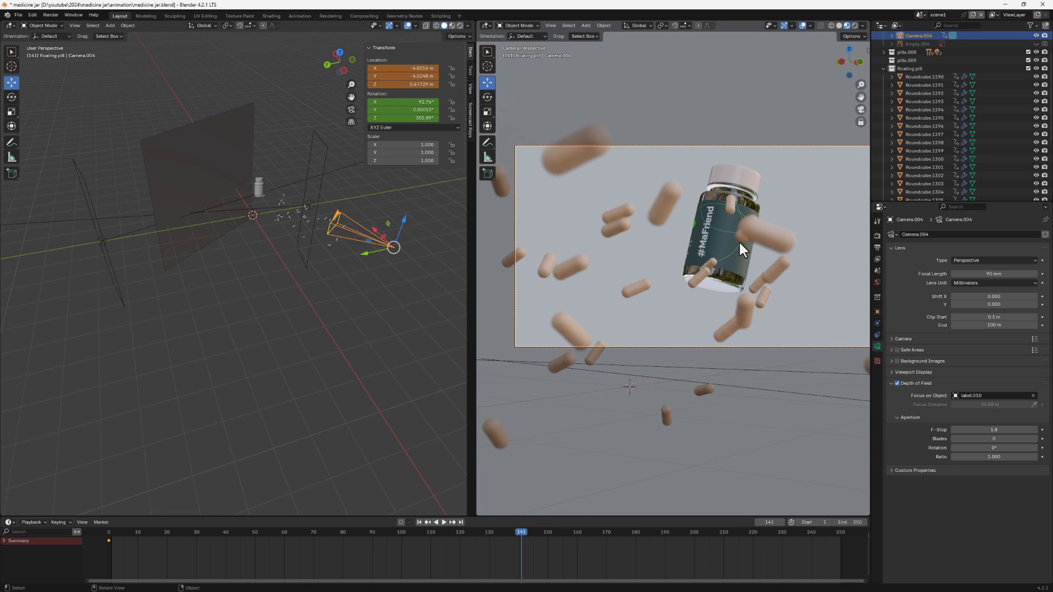
pyautogui.press('k')
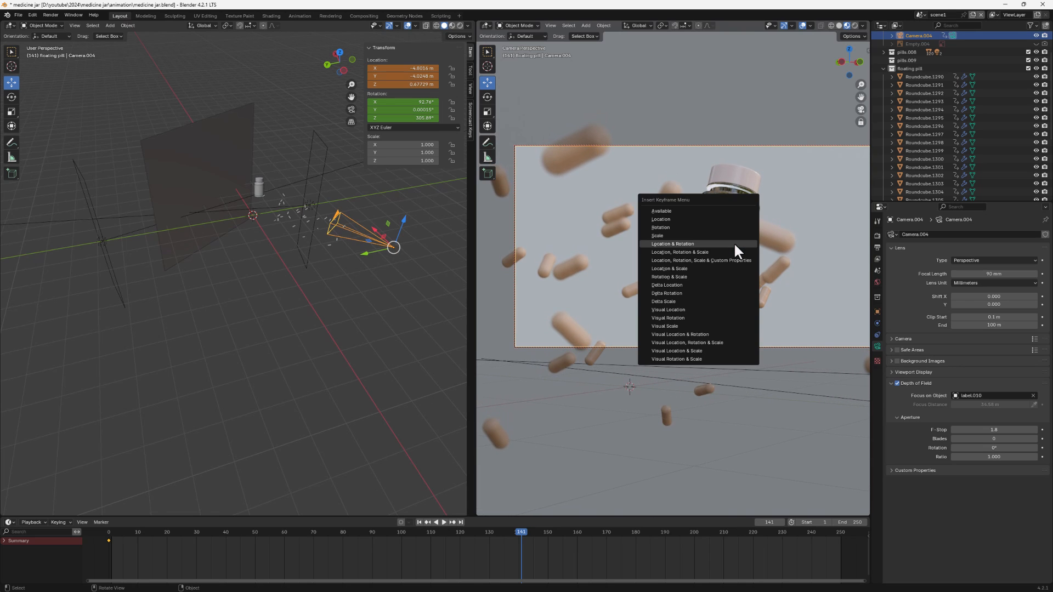
pyautogui.click(734, 244)
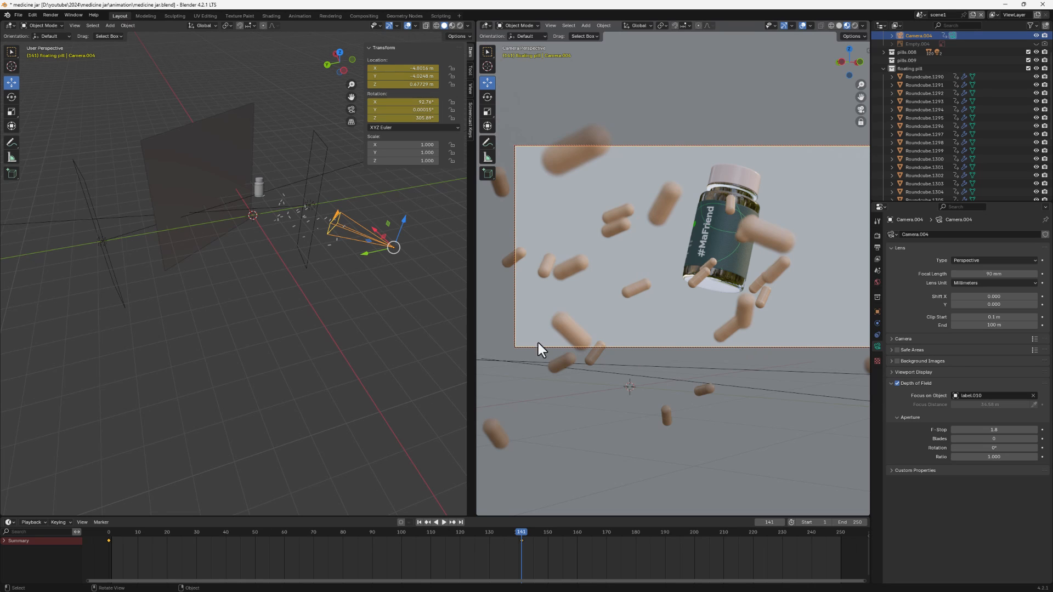
# Step: Push the camera further in to about -3.89, -3.49, 0.74 m and replace its Location & Rotation keyframe at frame 141
pyautogui.keyDown('ctrl'); pyautogui.moveTo(752, 241); pyautogui.dragTo(752, 259, button='middle'); pyautogui.keyUp('ctrl')
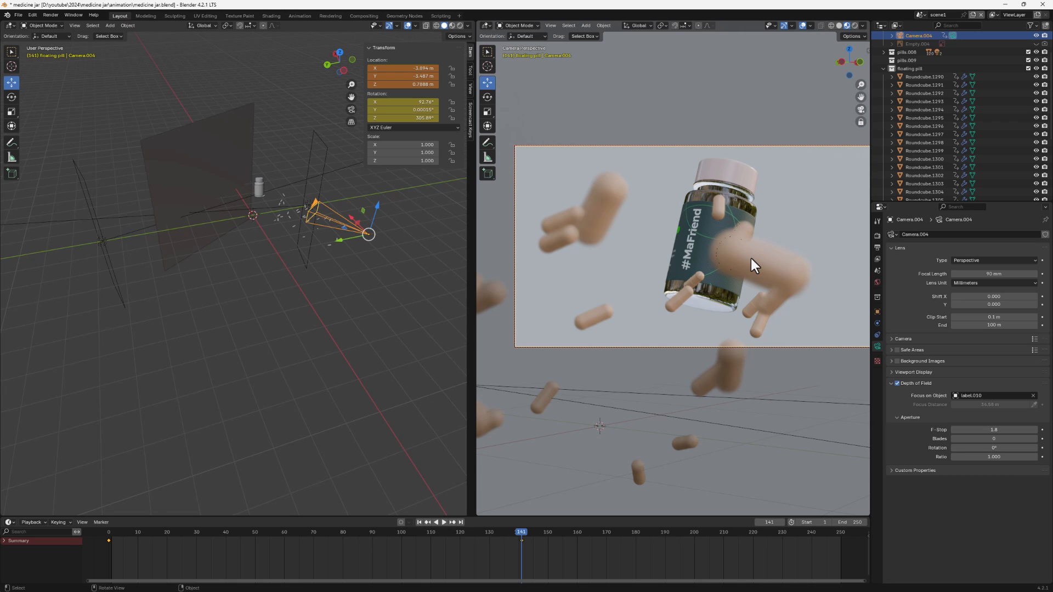
pyautogui.press('k')
pyautogui.click(750, 255)
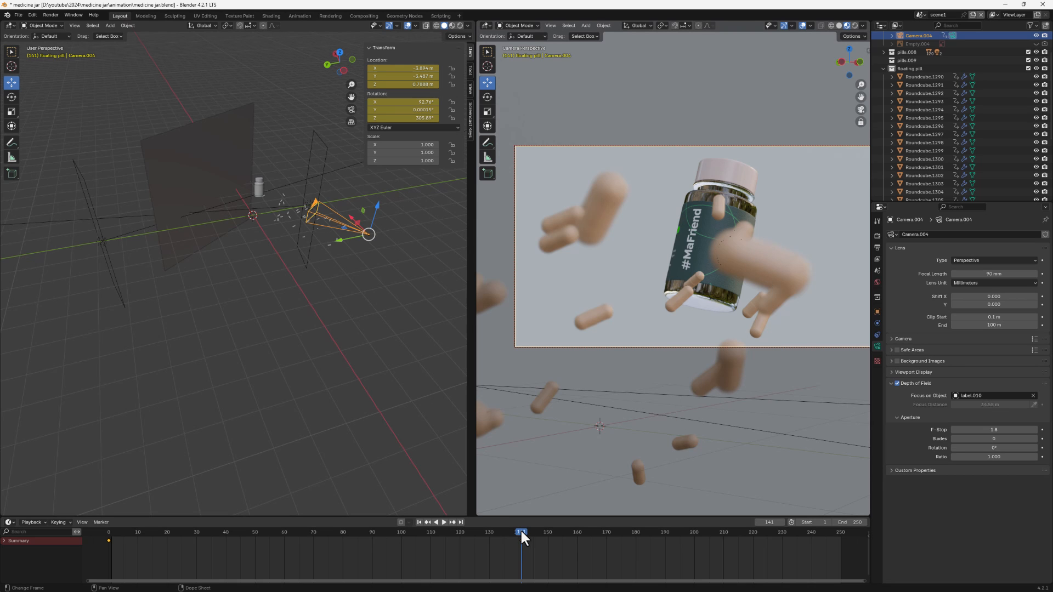
# Step: Play the animation from frame 0 to review the camera's push-in toward the bottle
pyautogui.moveTo(521, 530); pyautogui.dragTo(99, 573)
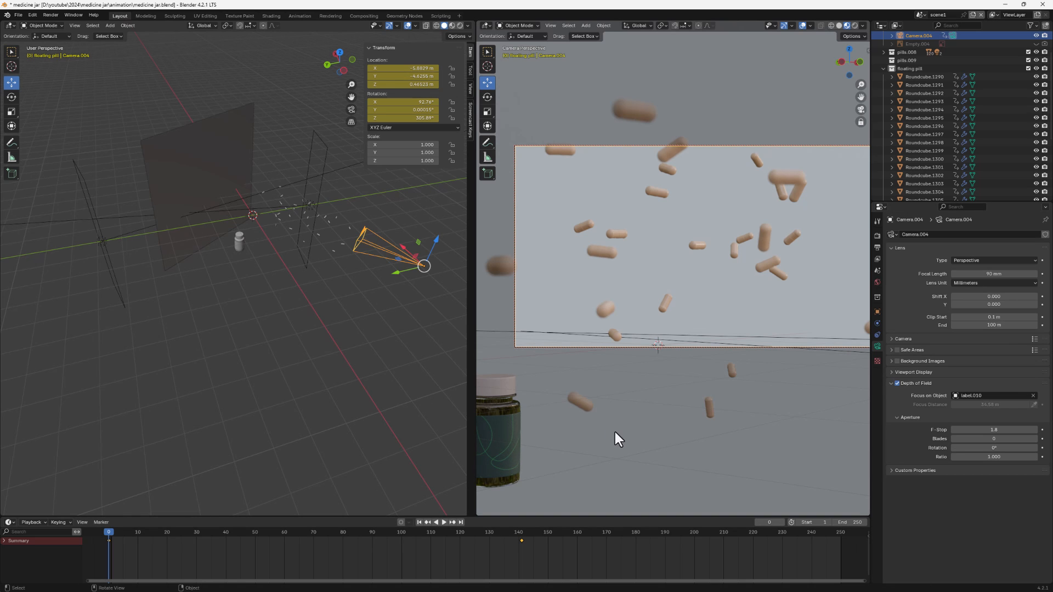
pyautogui.press('space')
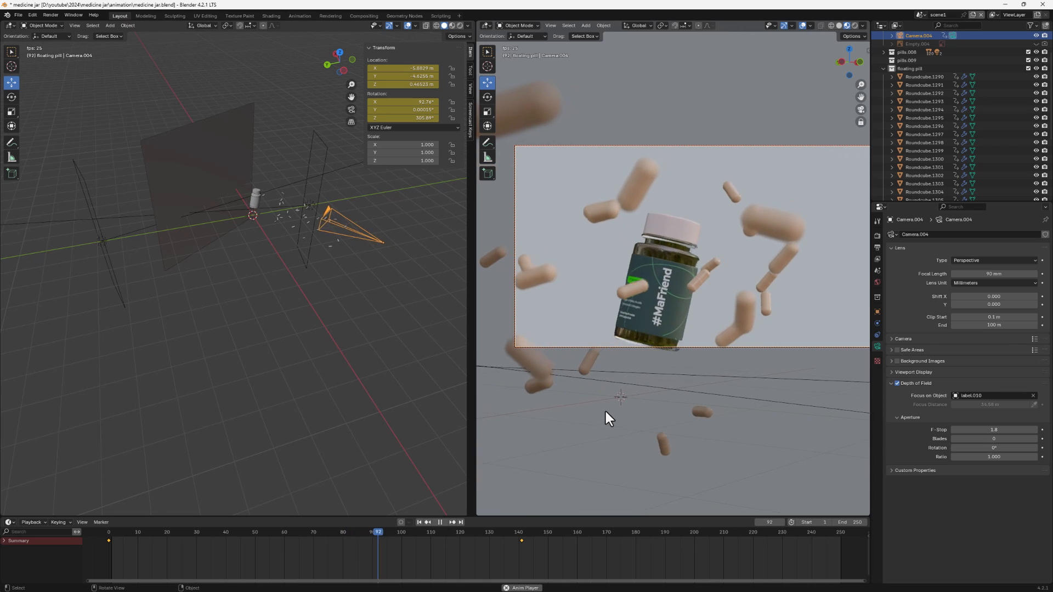
# Step: At frame 130, move the large blurred pill covering the label up about 0.05 m and sideways off the bottle, and keyframe its Location & Rotation
pyautogui.press('space')
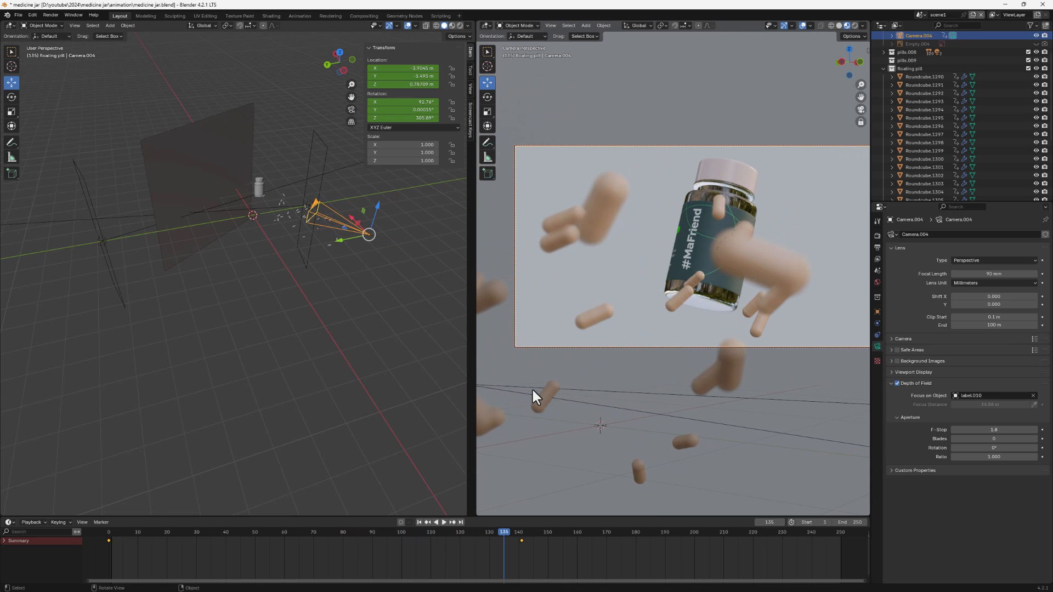
pyautogui.moveTo(323, 245); pyautogui.dragTo(71, 234, button='middle')
pyautogui.moveTo(104, 195); pyautogui.dragTo(157, 203)
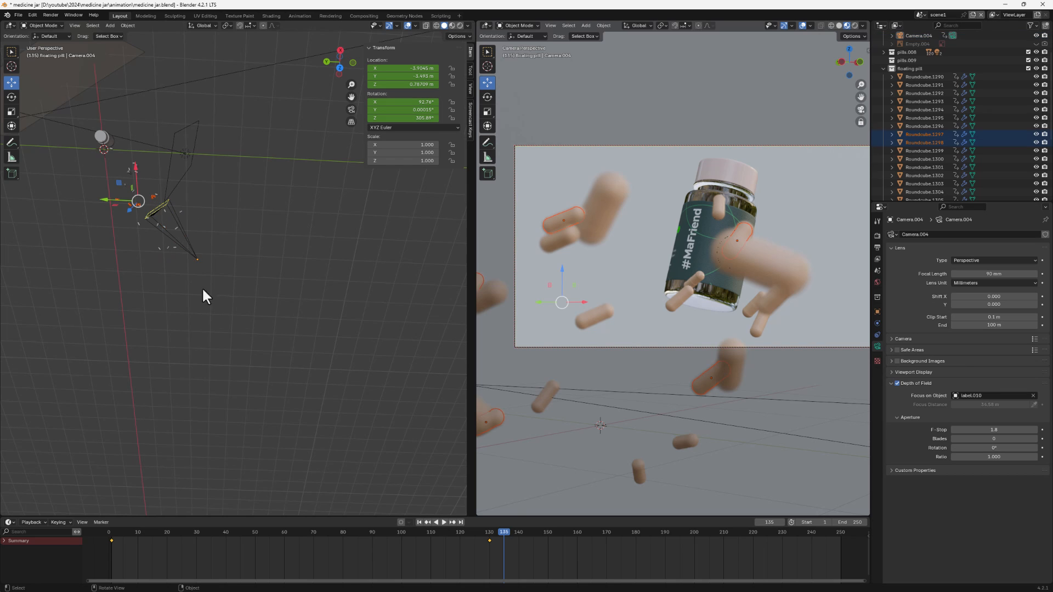
pyautogui.moveTo(502, 533); pyautogui.dragTo(489, 533)
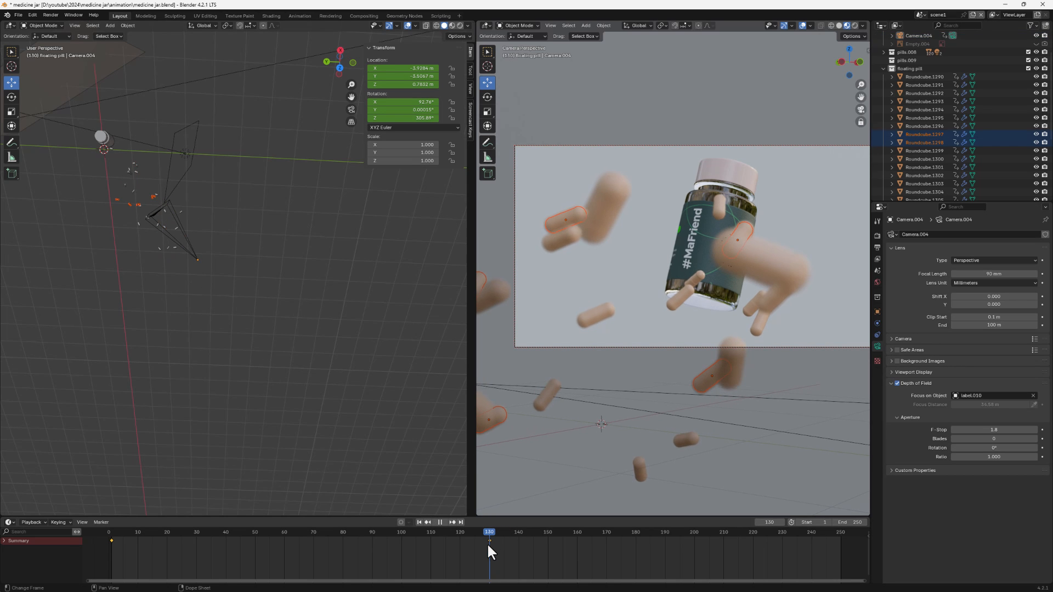
pyautogui.moveTo(137, 249); pyautogui.dragTo(161, 193, button='middle')
pyautogui.click(768, 268)
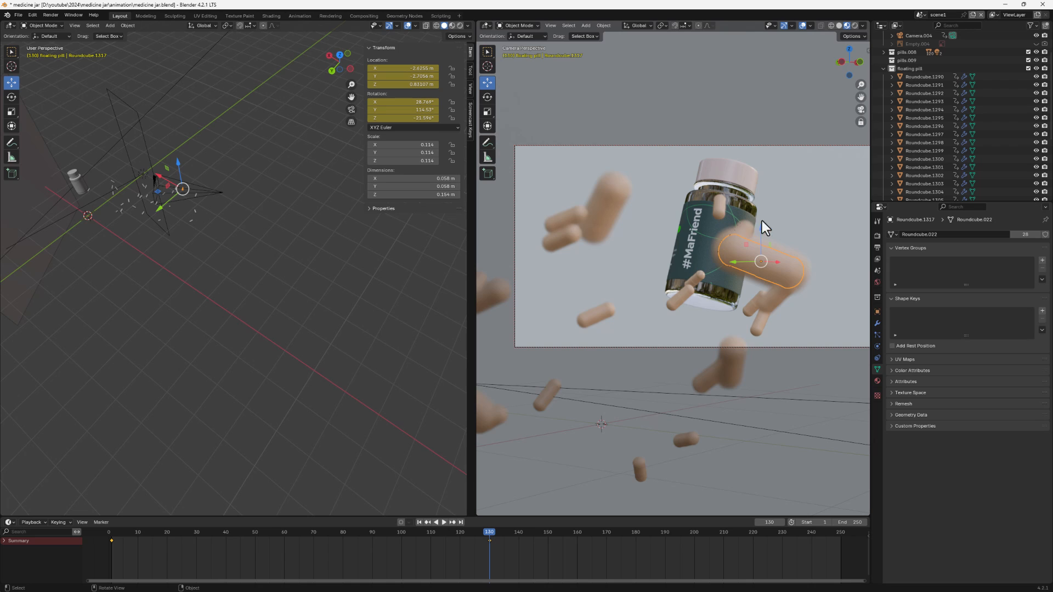
pyautogui.moveTo(765, 230); pyautogui.dragTo(764, 205)
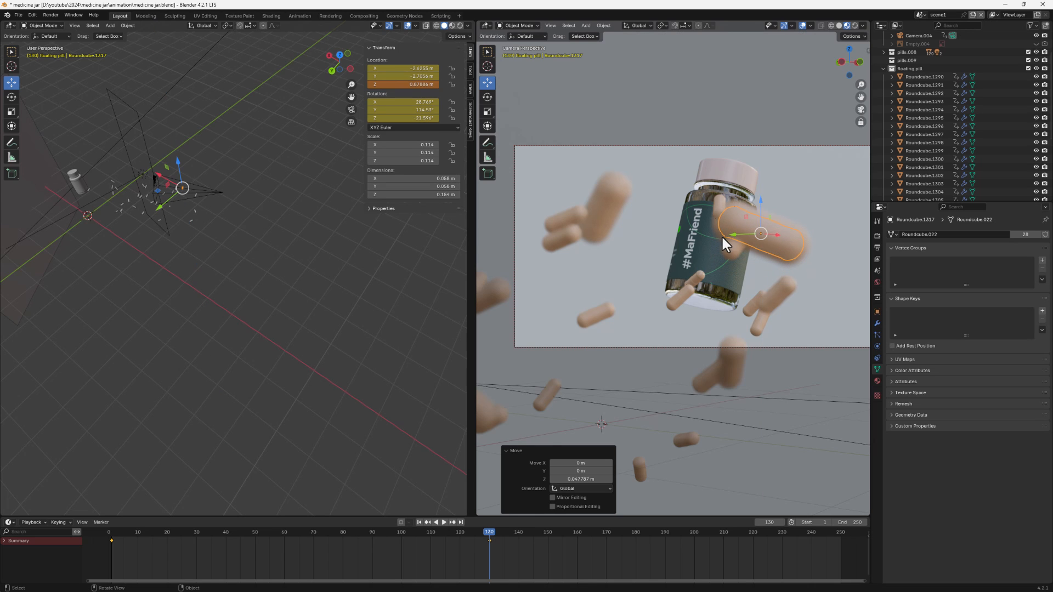
pyautogui.moveTo(733, 239); pyautogui.dragTo(788, 243)
pyautogui.press('i')
pyautogui.click(788, 244)
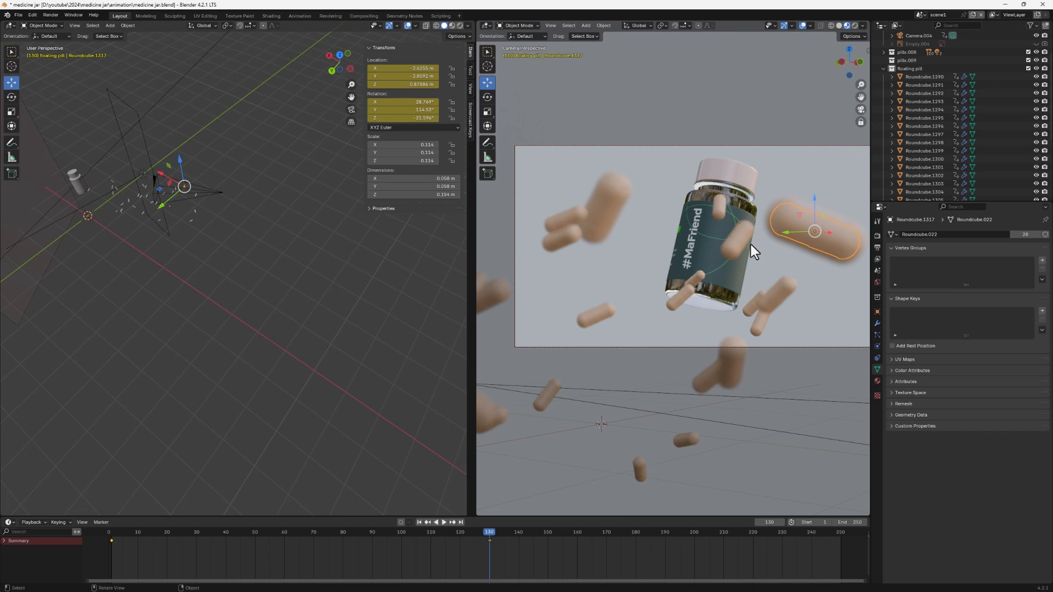
# Step: Move the smaller pill in front of the label about -0.10 m along Y and keyframe its Location & Rotation at frame 130
pyautogui.click(740, 250)
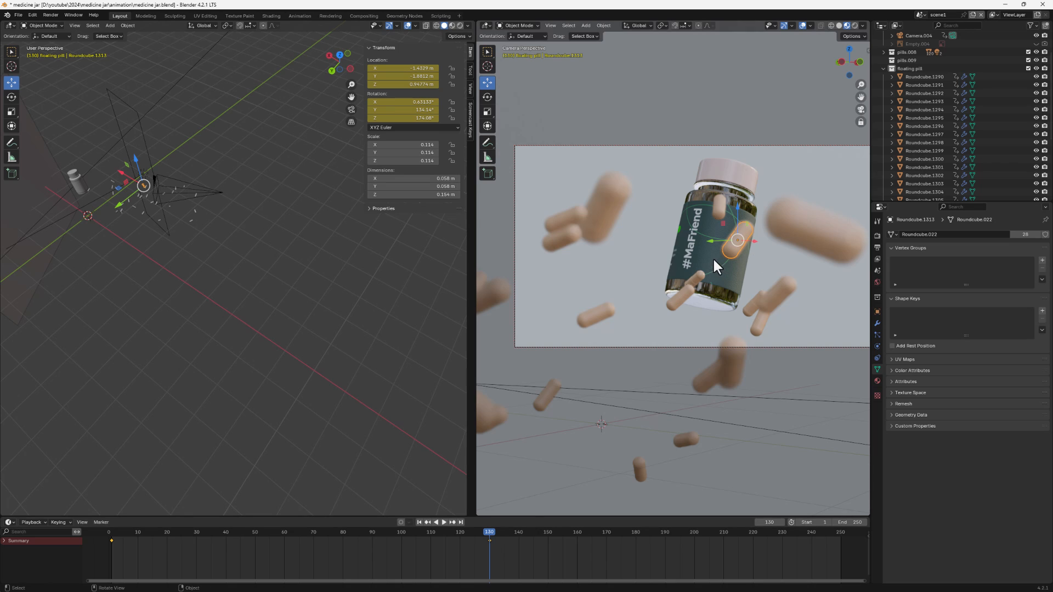
pyautogui.moveTo(713, 242); pyautogui.dragTo(742, 260)
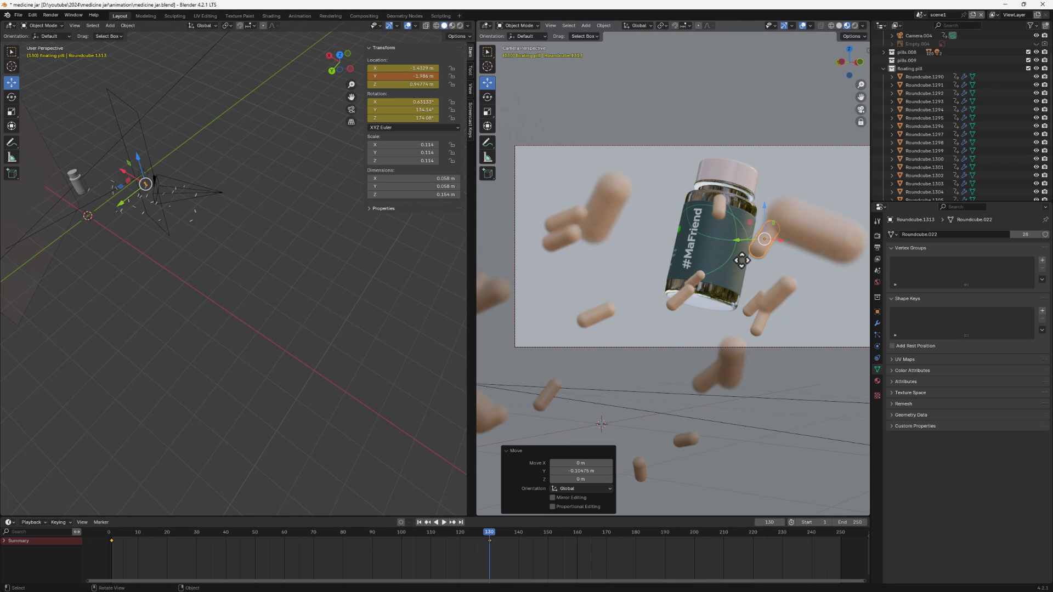
pyautogui.press('i')
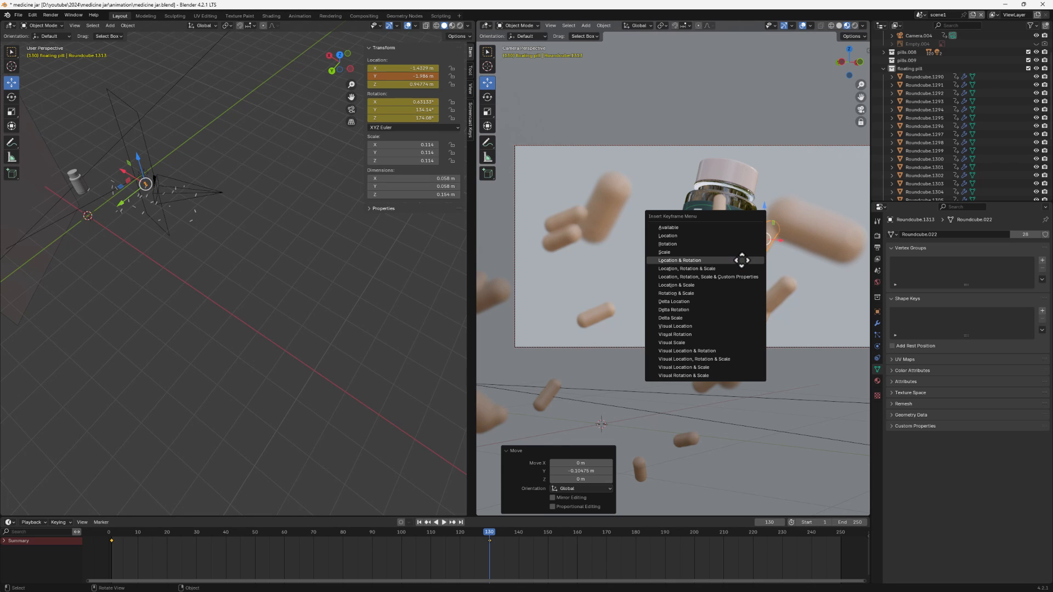
pyautogui.click(741, 260)
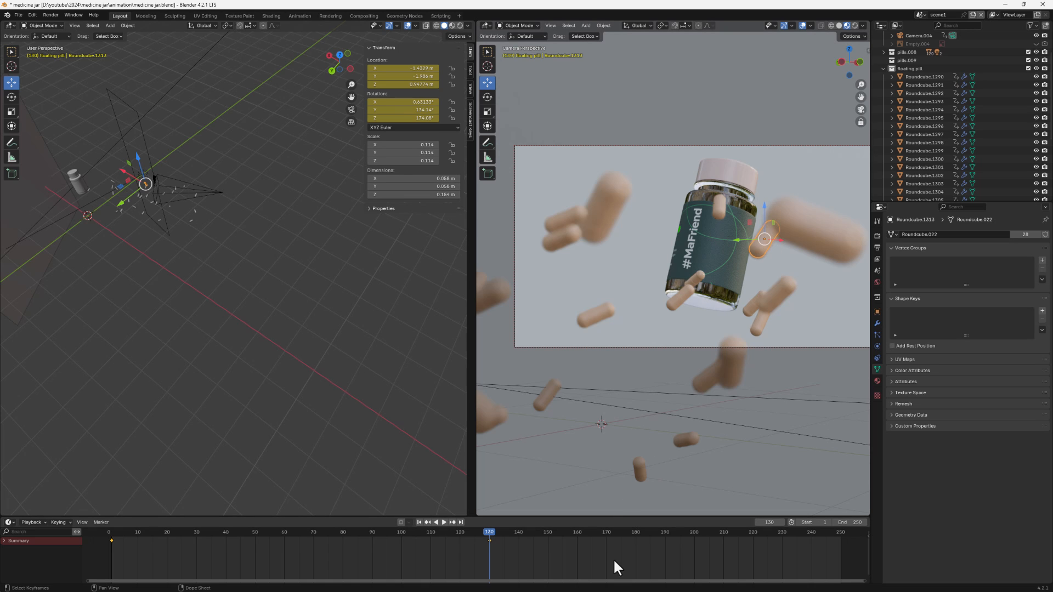
# Step: Play the animation from frame 0 to review the repositioned pills and save the file
pyautogui.moveTo(488, 533); pyautogui.dragTo(104, 570)
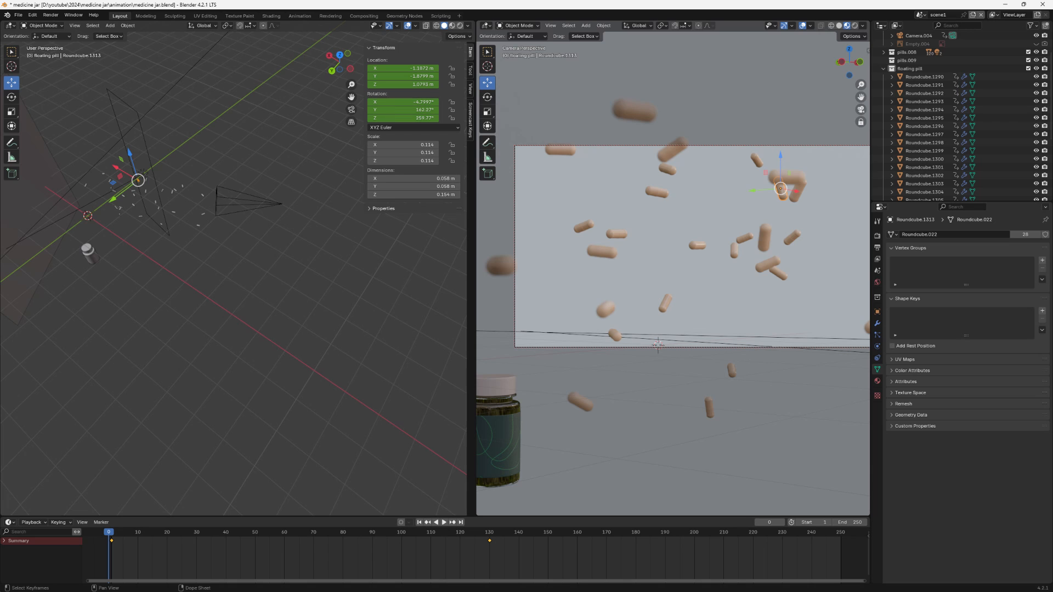
pyautogui.press('space')
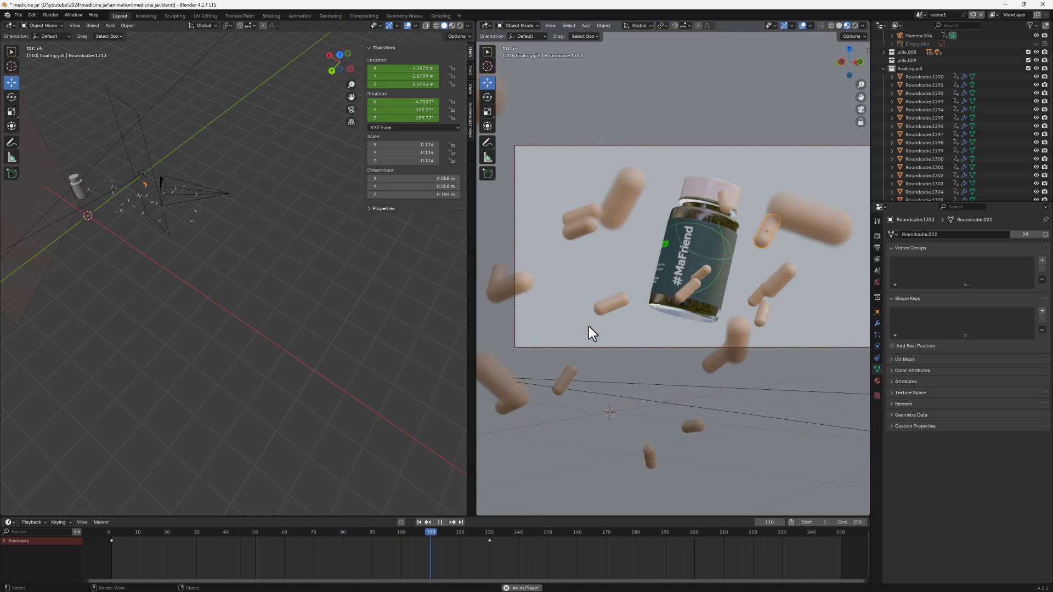
pyautogui.press('space')
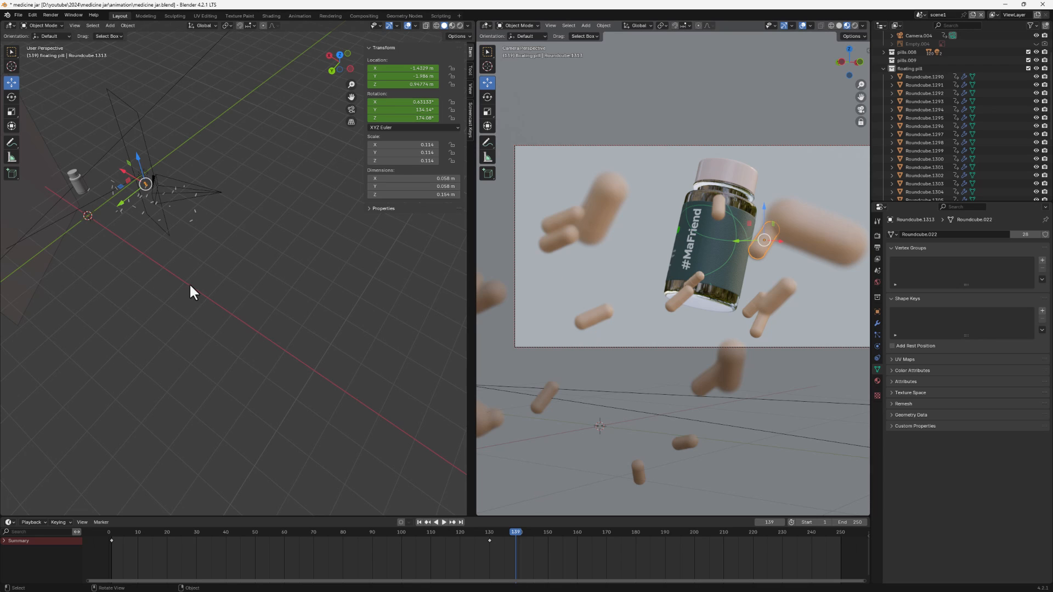
pyautogui.hotkey('ctrl', 's')
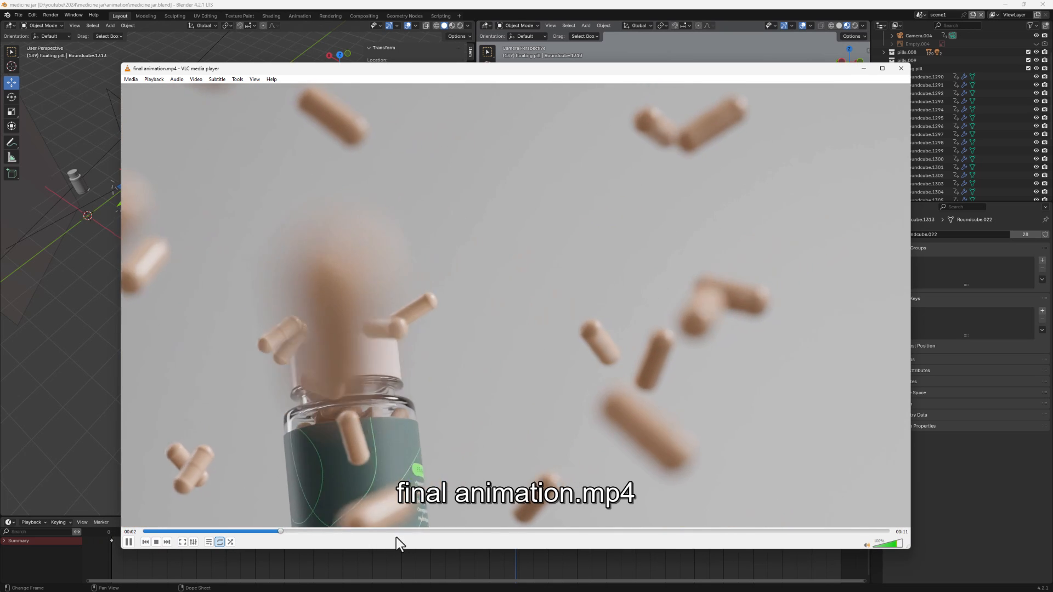
# Step: In VLC, examine the shot with three lying bottles at about 5 seconds in final animation.mp4 and close the player
pyautogui.press('space')
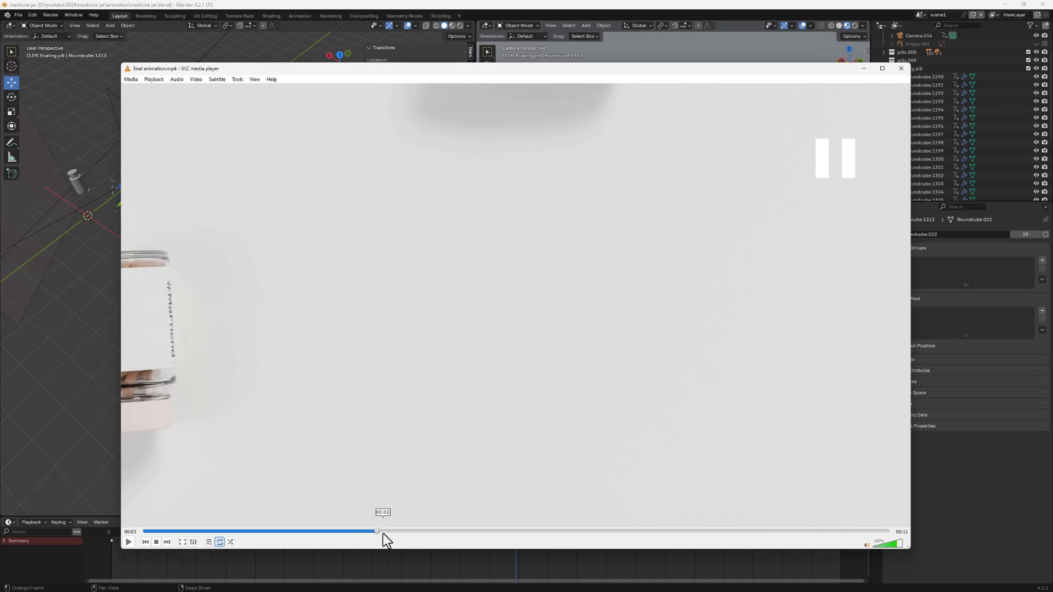
pyautogui.moveTo(377, 532); pyautogui.dragTo(518, 543)
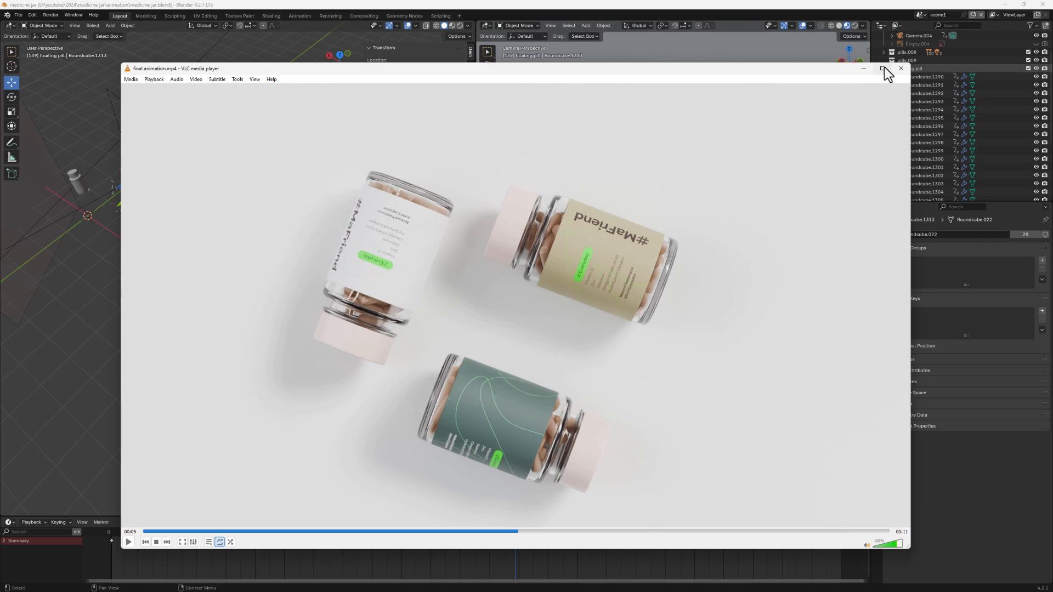
pyautogui.click(901, 69)
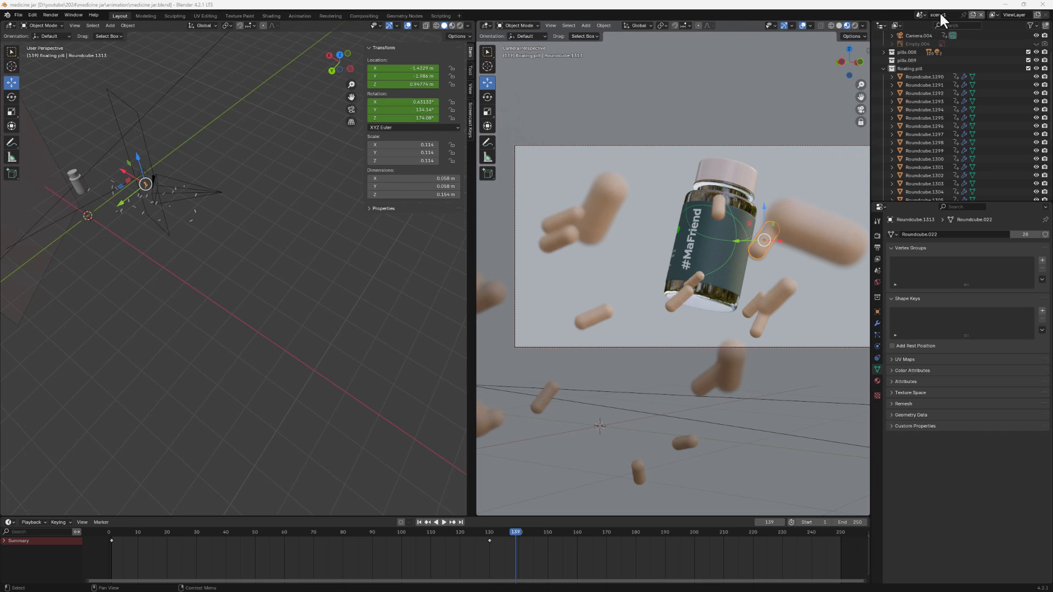
# Step: Switch to the reference scene and create a new scene as a full copy of it
pyautogui.click(921, 15)
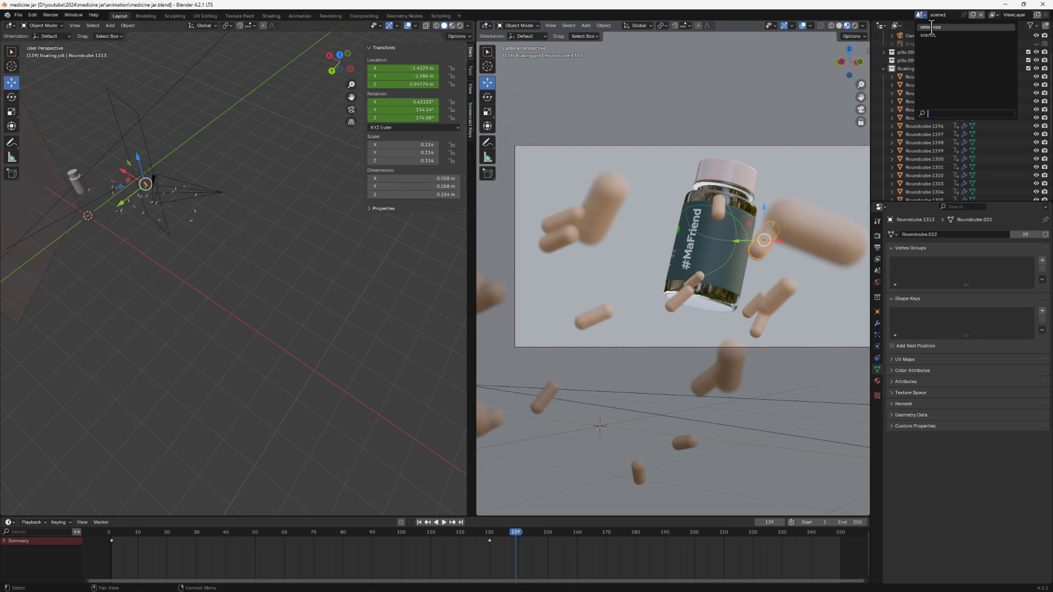
pyautogui.click(932, 27)
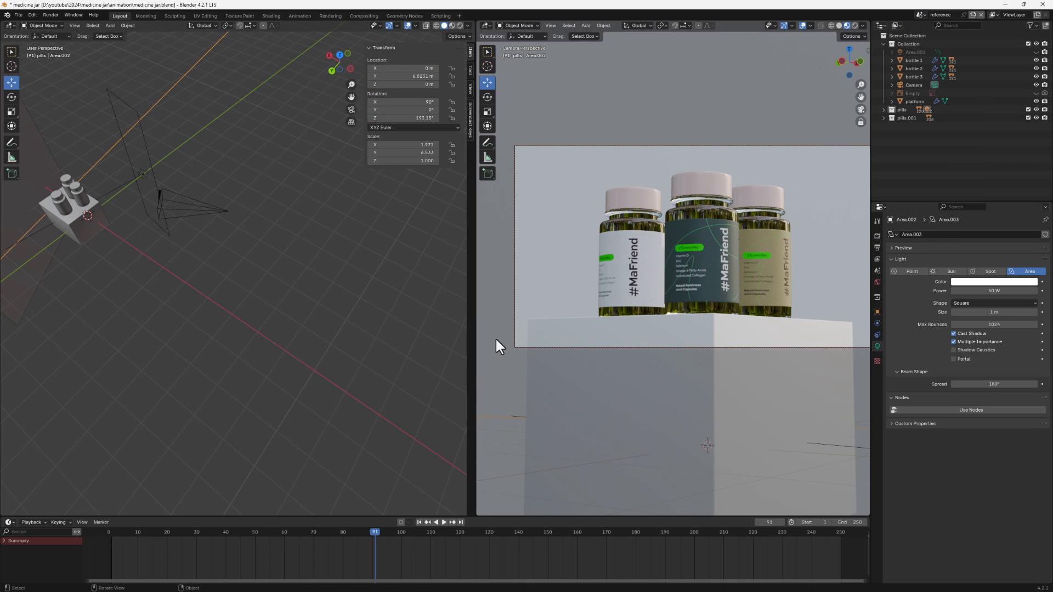
pyautogui.click(969, 15)
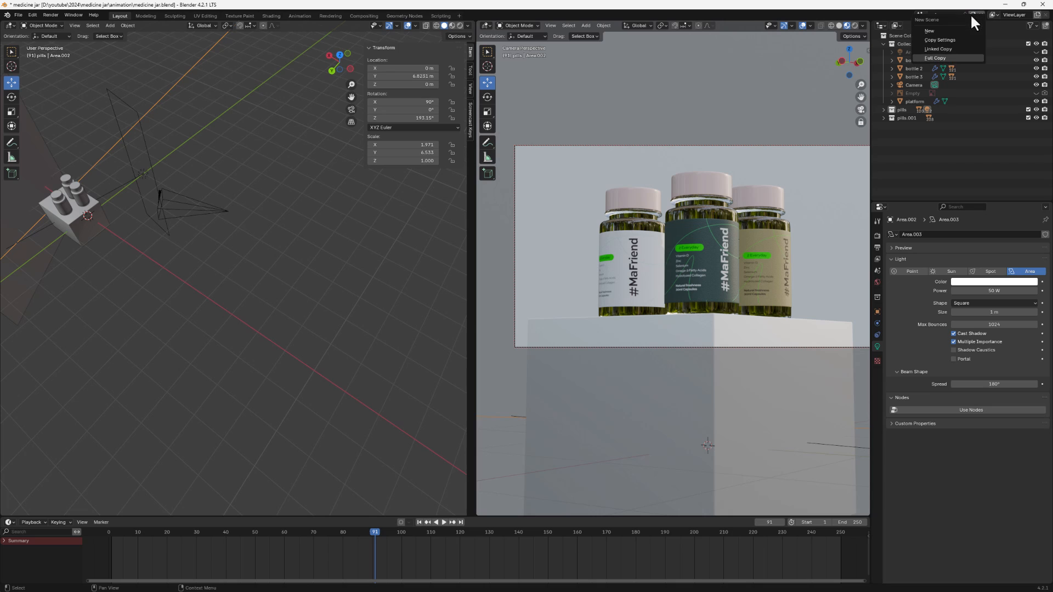
pyautogui.click(941, 57)
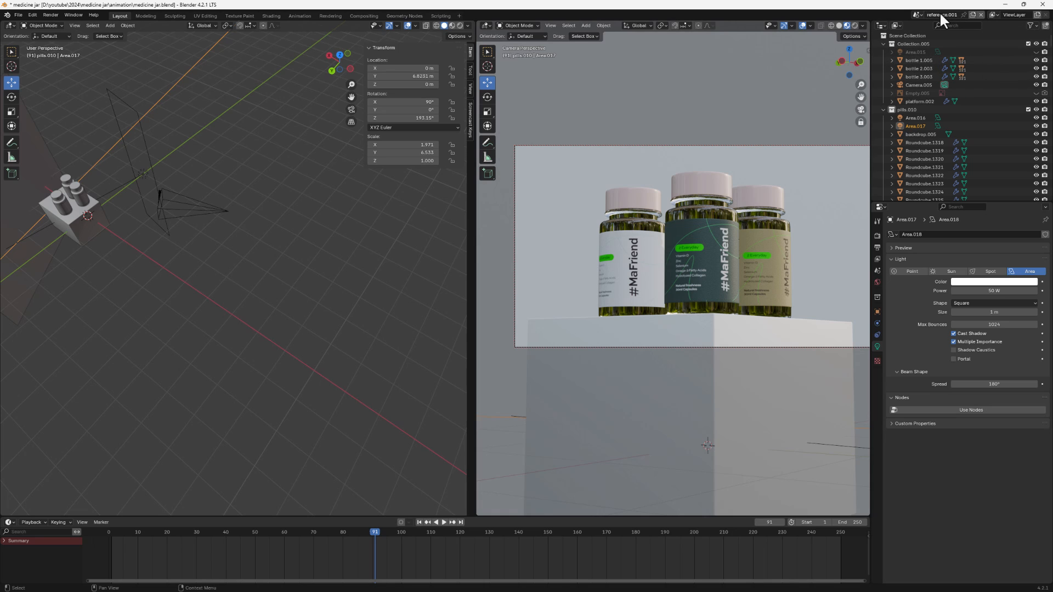
# Step: Rename the copied scene to scene 2
pyautogui.click(919, 14)
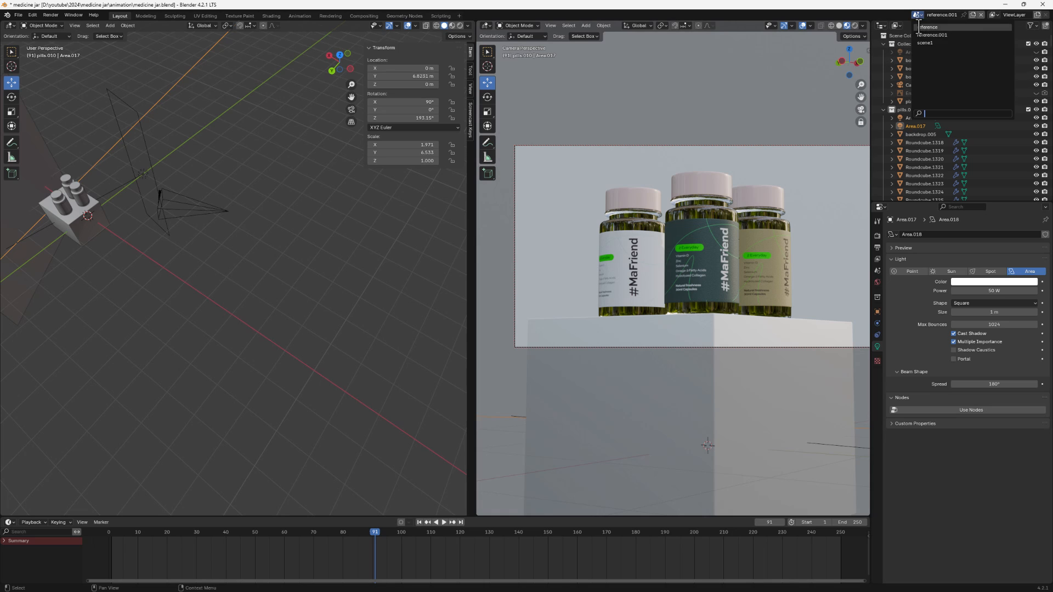
pyautogui.click(943, 14)
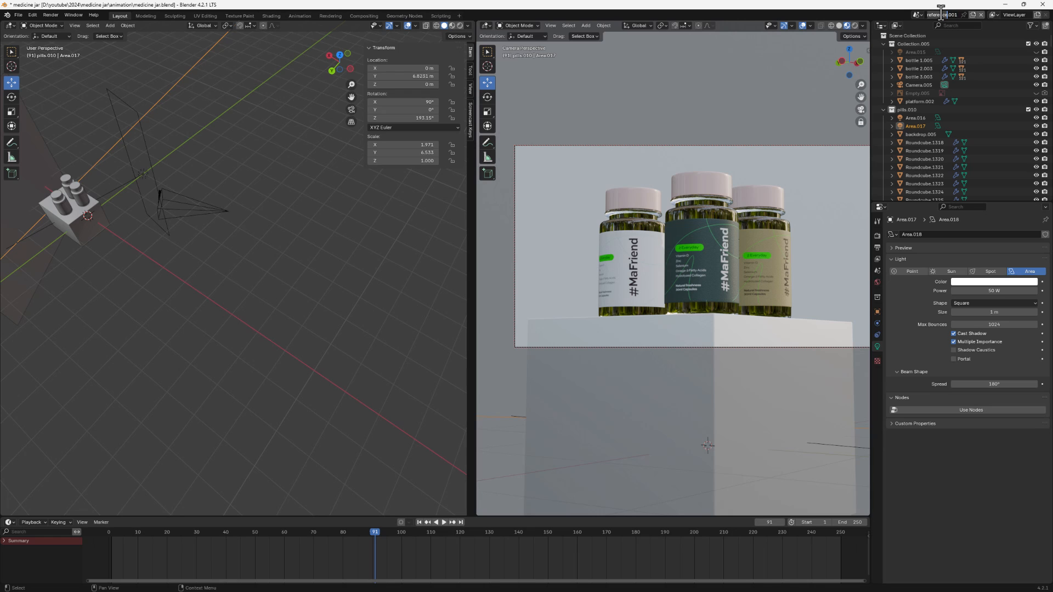
pyautogui.press('BackSpace')
pyautogui.press('Return')
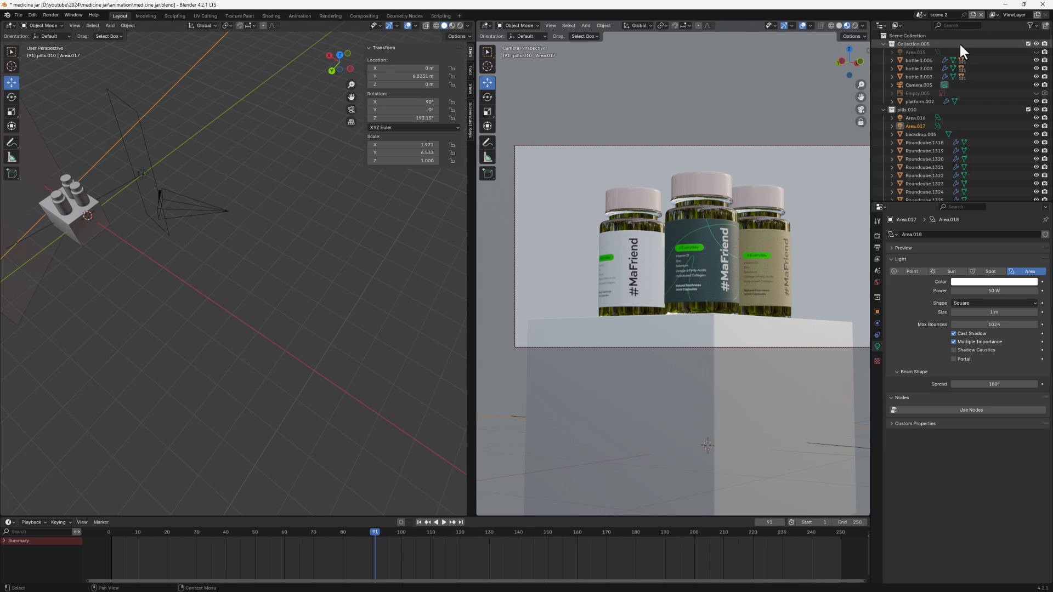
# Step: Switch to scene1 for a quick check and return to scene 2
pyautogui.click(920, 15)
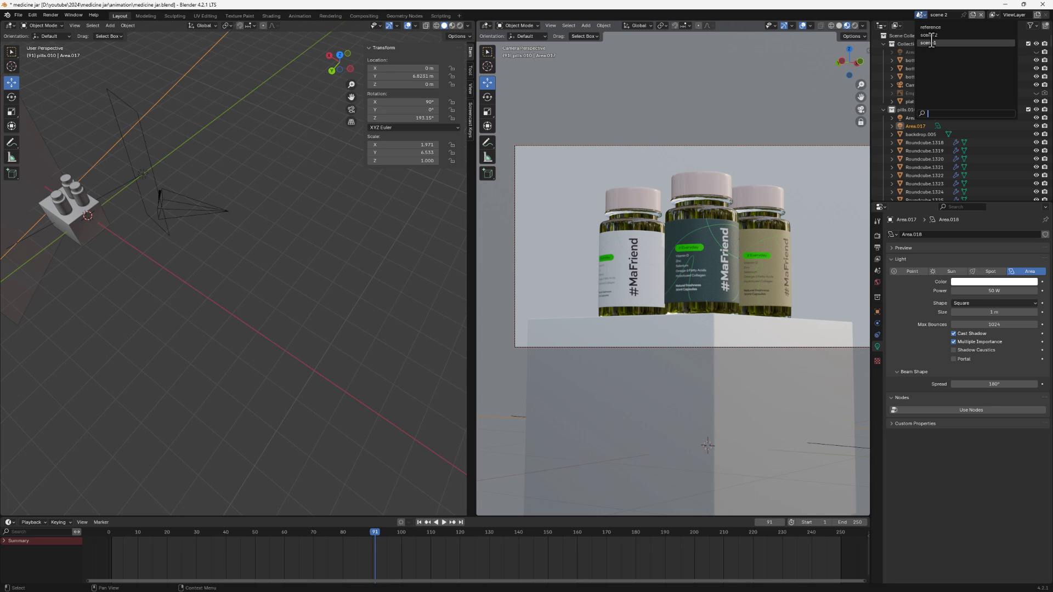
pyautogui.click(928, 43)
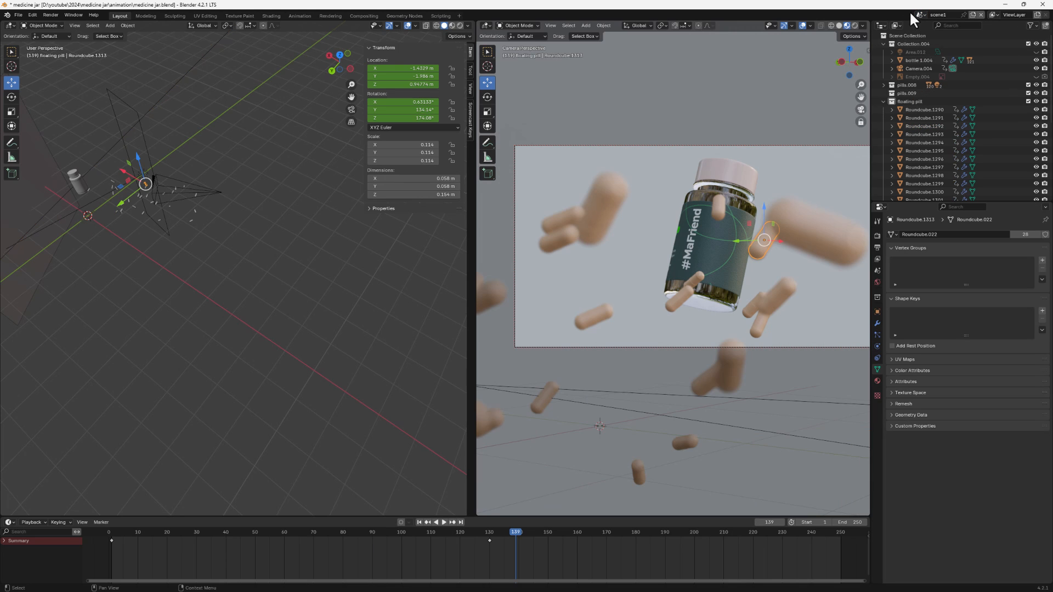
pyautogui.click(920, 14)
pyautogui.click(921, 34)
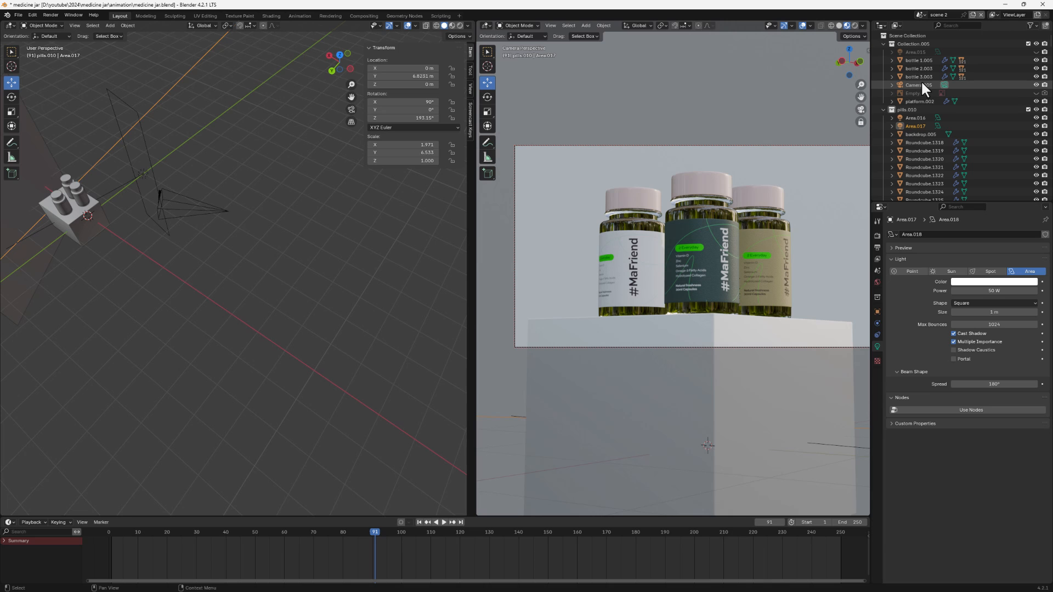
# Step: Delete the platform beneath the three bottles in scene 2
pyautogui.moveTo(122, 241); pyautogui.dragTo(85, 244, button='middle')
pyautogui.click(106, 242)
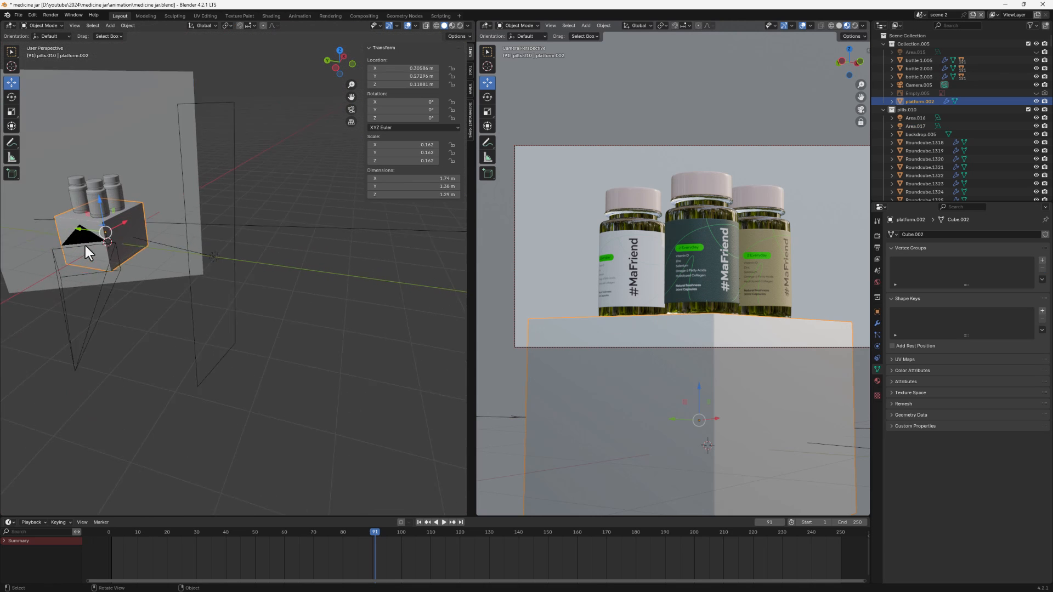
pyautogui.scroll(2, 88, 244)
pyautogui.press('x')
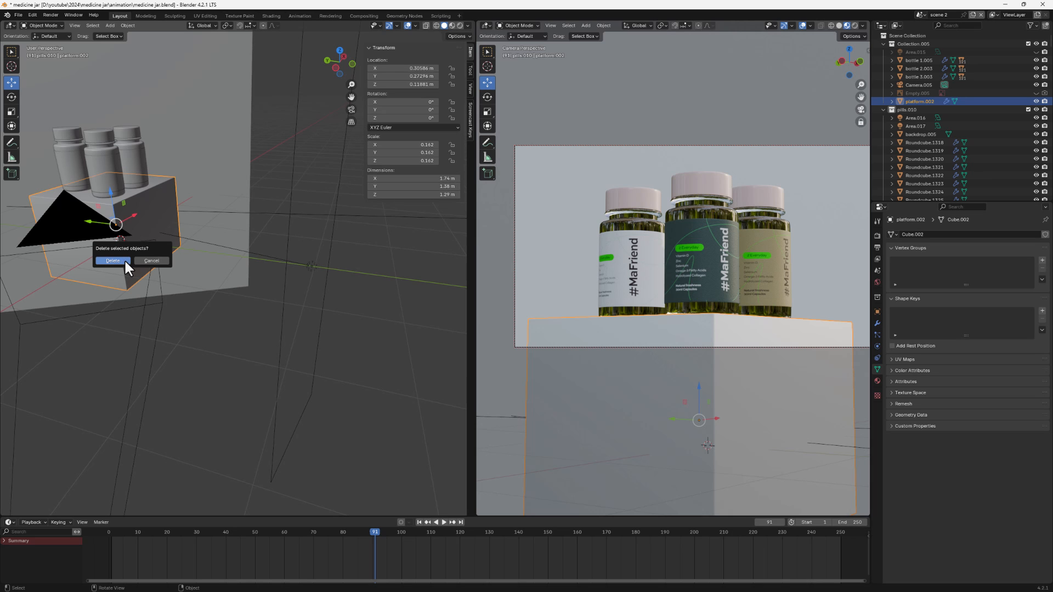
pyautogui.click(124, 262)
pyautogui.scroll(-3, 125, 260)
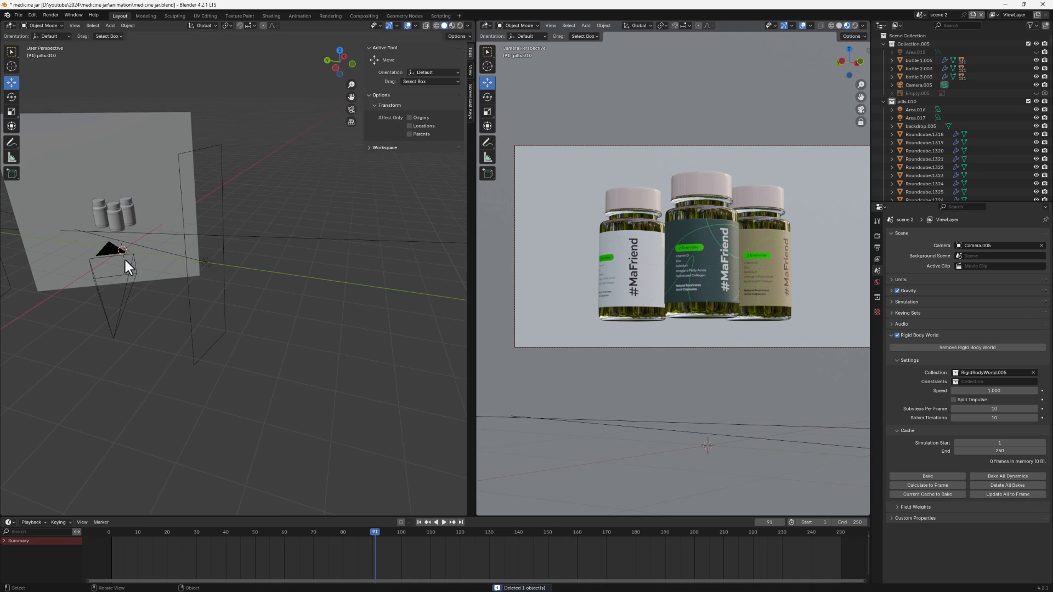
# Step: Rotate the backdrop plane 90° about its local Y axis so it lies flat beneath the bottles
pyautogui.moveTo(125, 260); pyautogui.dragTo(169, 285, button='middle')
pyautogui.click(94, 200)
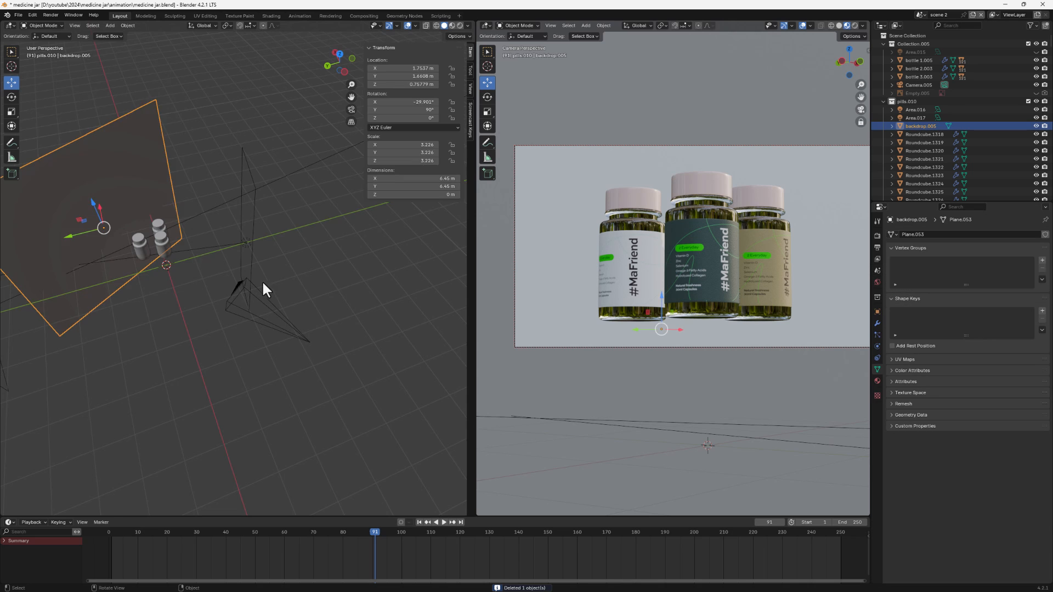
pyautogui.moveTo(261, 281); pyautogui.dragTo(144, 256, button='middle')
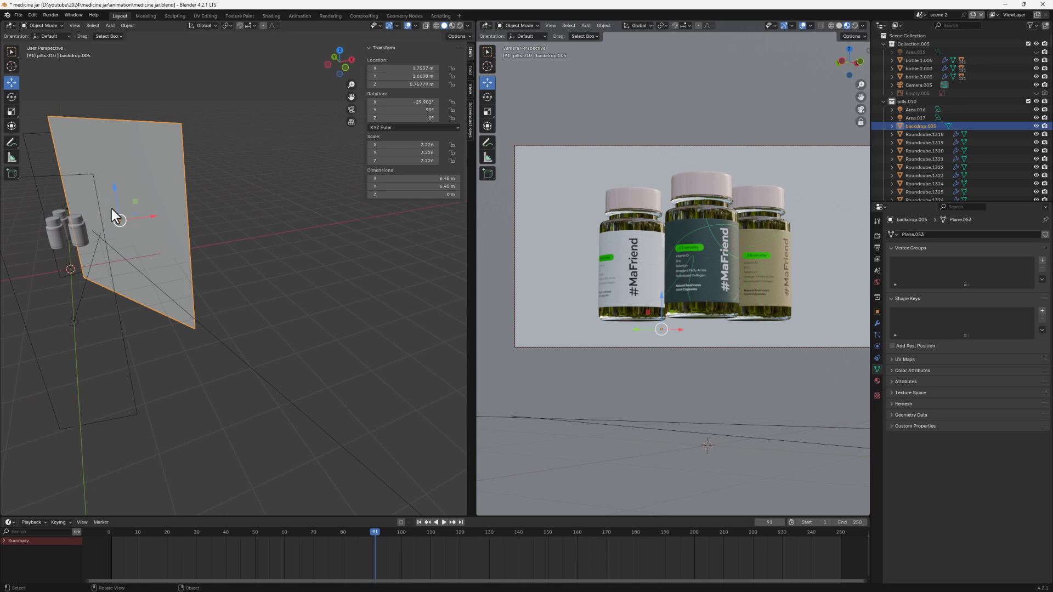
pyautogui.press('r')
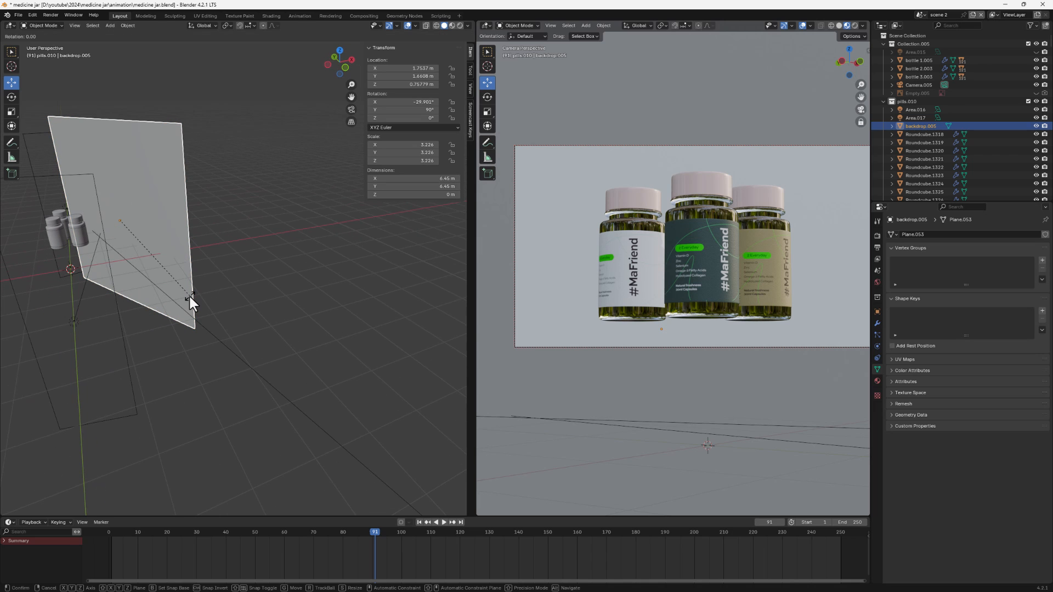
pyautogui.press('y')
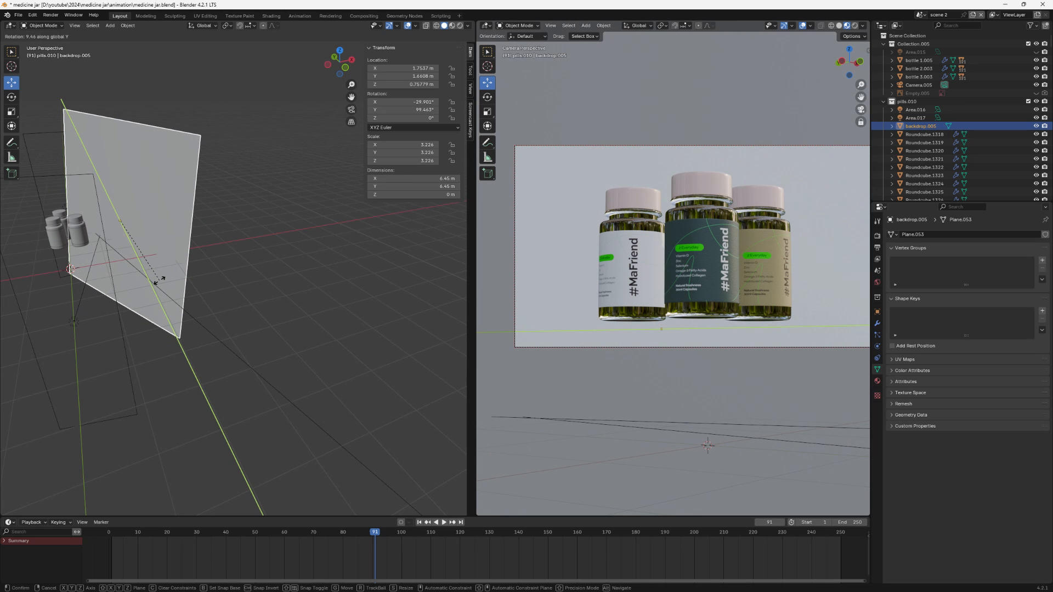
pyautogui.press('y')
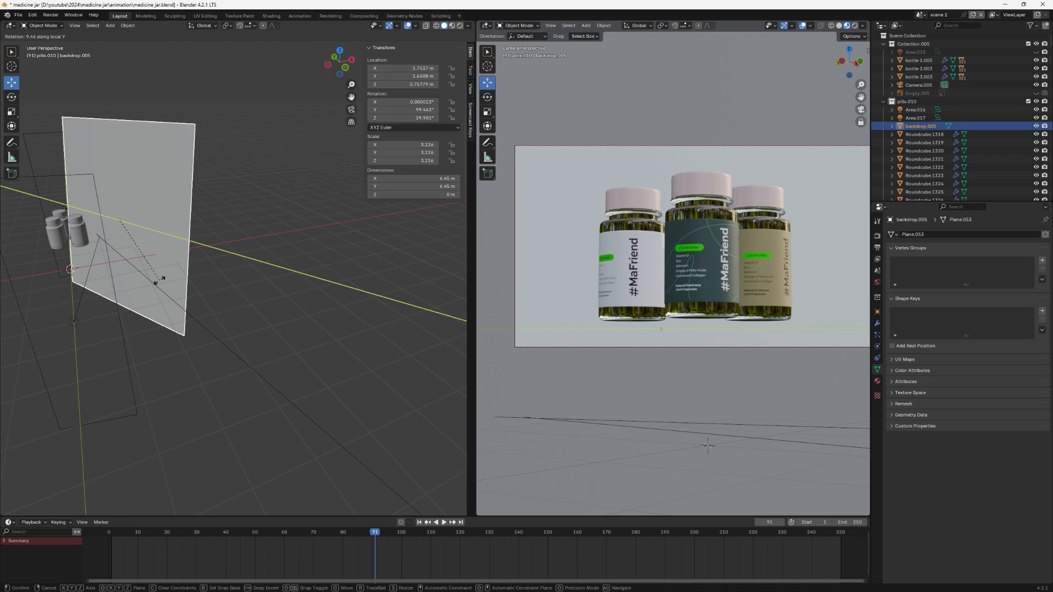
pyautogui.write('90')
pyautogui.press('Return')
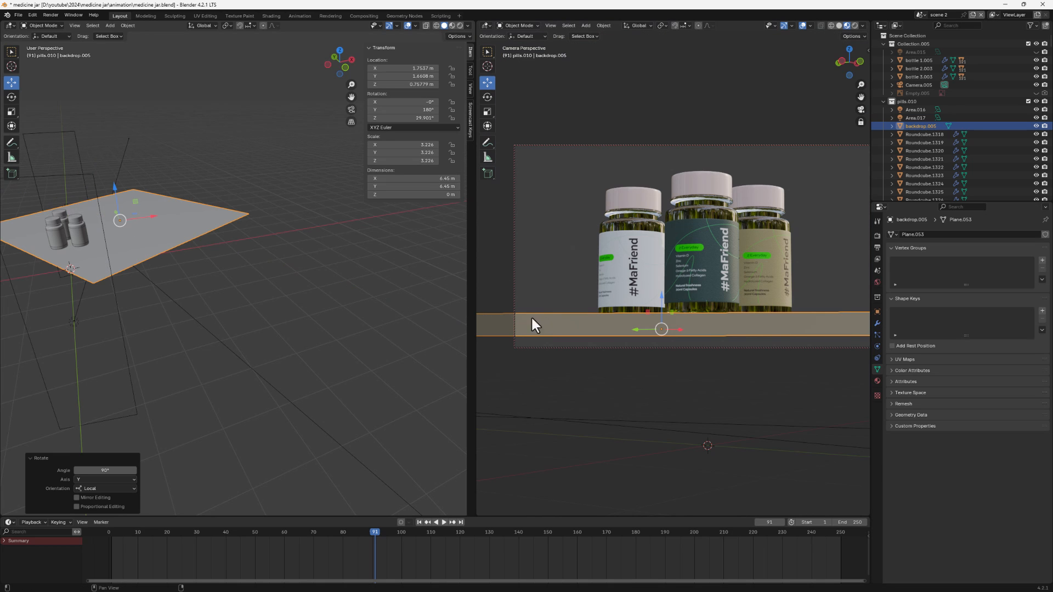
# Step: Swing the scene camera up over the bottles until it looks down on their caps, and select the camera
pyautogui.moveTo(60, 276); pyautogui.dragTo(111, 261, button='middle')
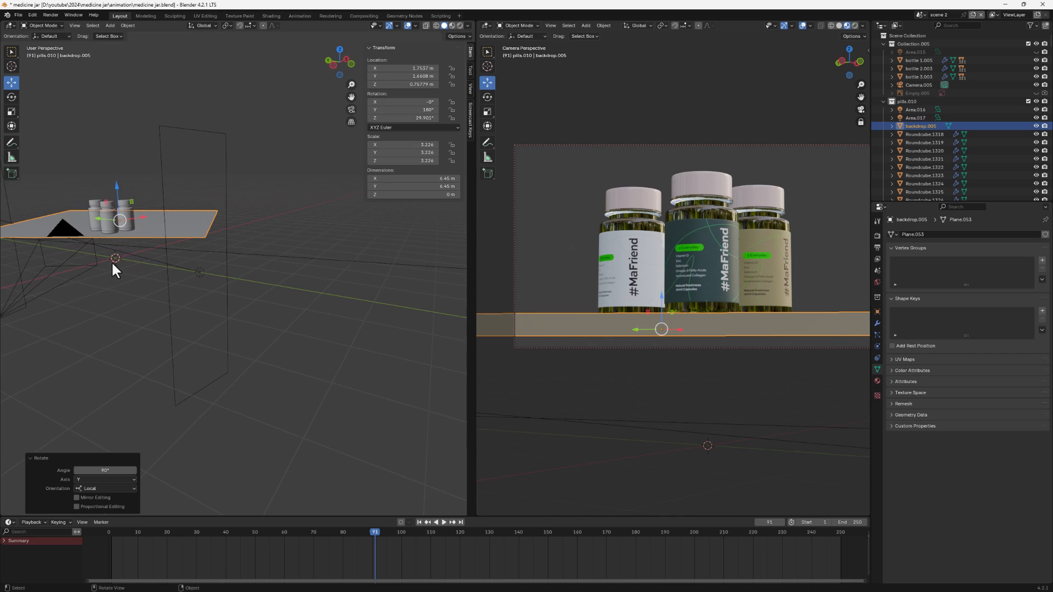
pyautogui.scroll(4, 100, 217)
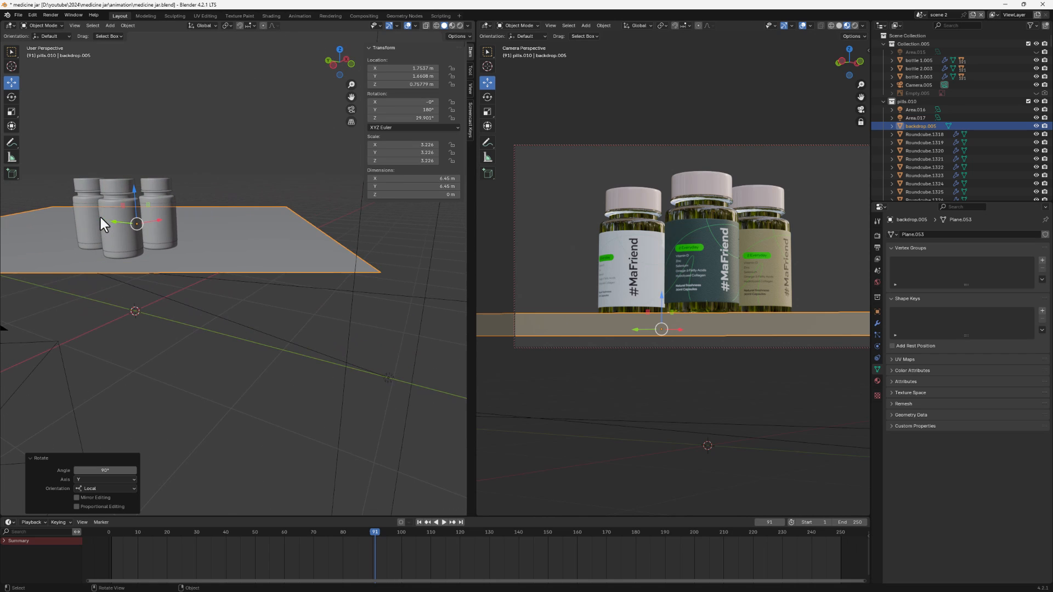
pyautogui.moveTo(101, 217); pyautogui.dragTo(102, 252, button='middle')
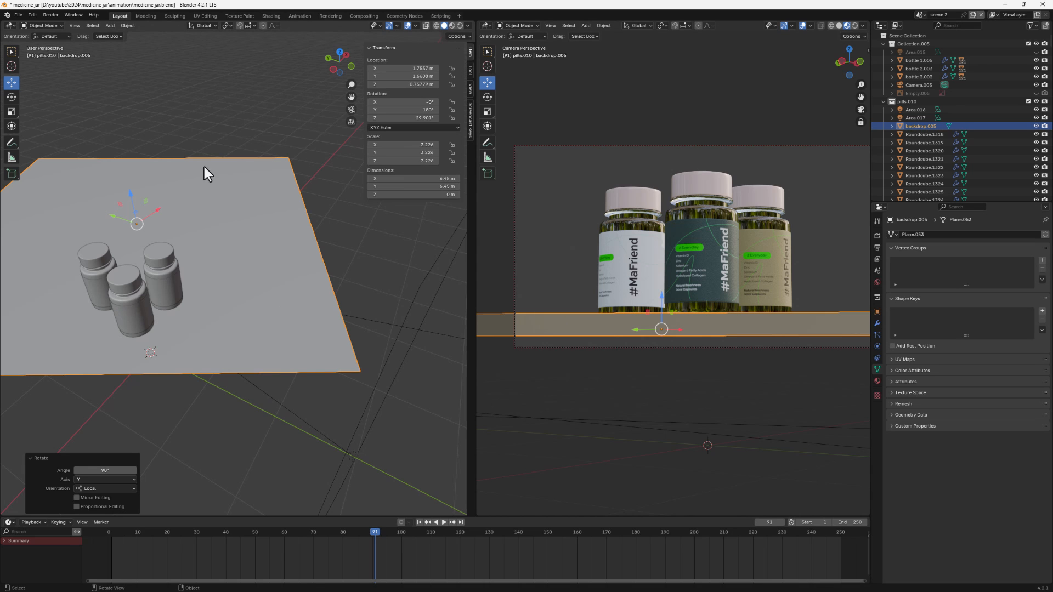
pyautogui.moveTo(174, 268); pyautogui.dragTo(141, 271, button='middle')
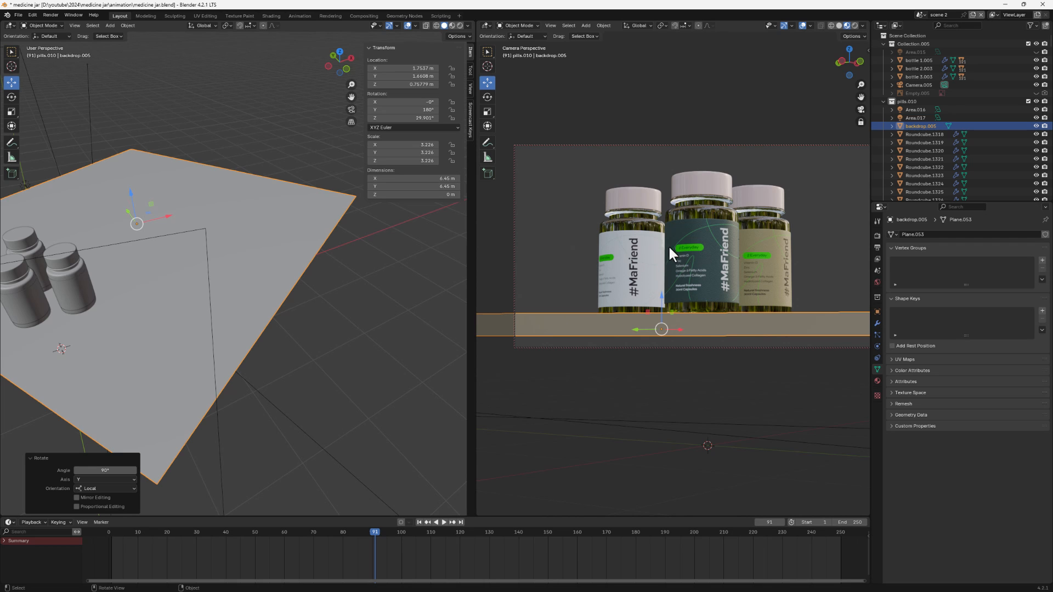
pyautogui.moveTo(690, 241); pyautogui.dragTo(699, 282, button='middle')
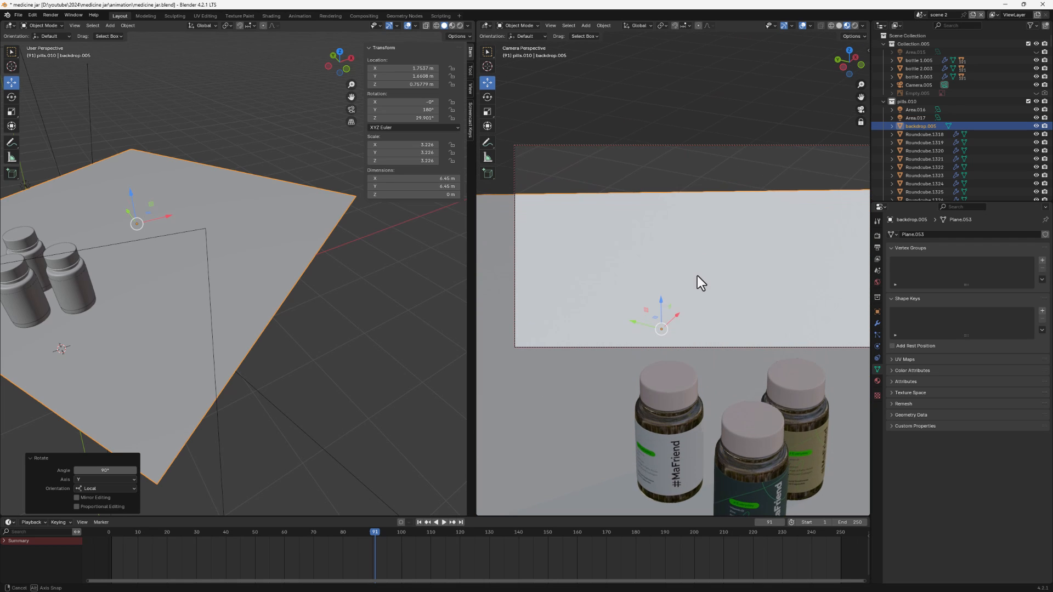
pyautogui.moveTo(716, 322); pyautogui.dragTo(726, 186, button='middle')
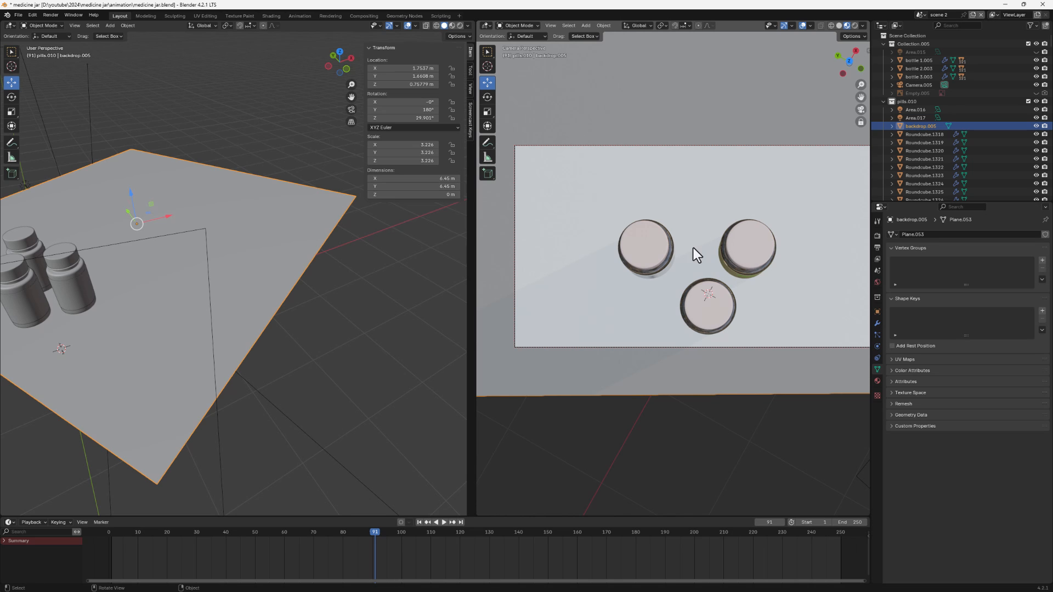
pyautogui.scroll(-4, 209, 328)
pyautogui.scroll(-2, 165, 305)
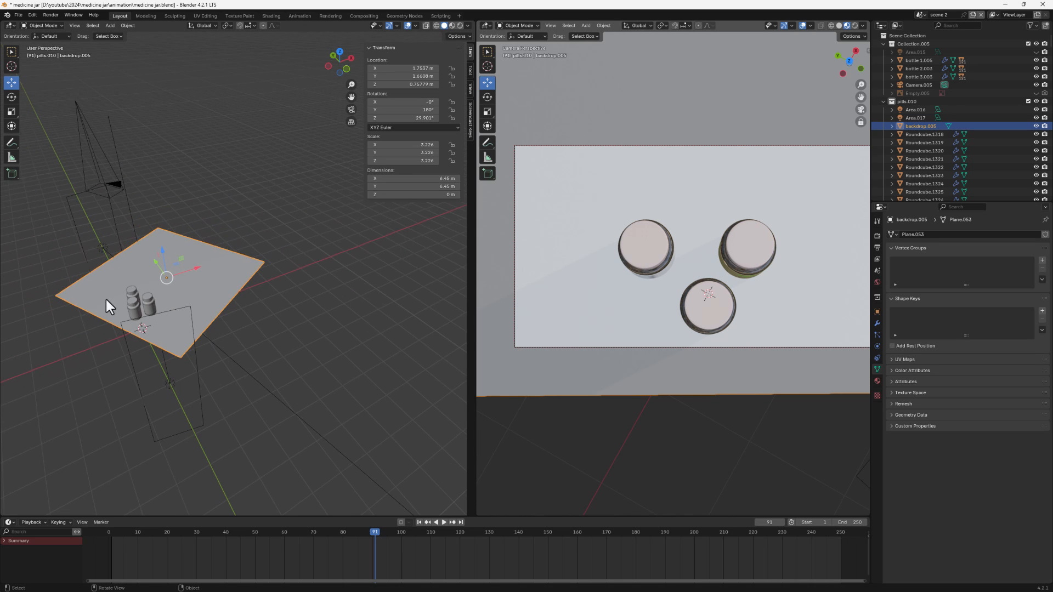
pyautogui.keyDown('shift'); pyautogui.moveTo(107, 300); pyautogui.dragTo(208, 305, button='middle'); pyautogui.keyUp('shift')
pyautogui.click(232, 155)
pyautogui.moveTo(231, 156); pyautogui.dragTo(287, 117, button='middle')
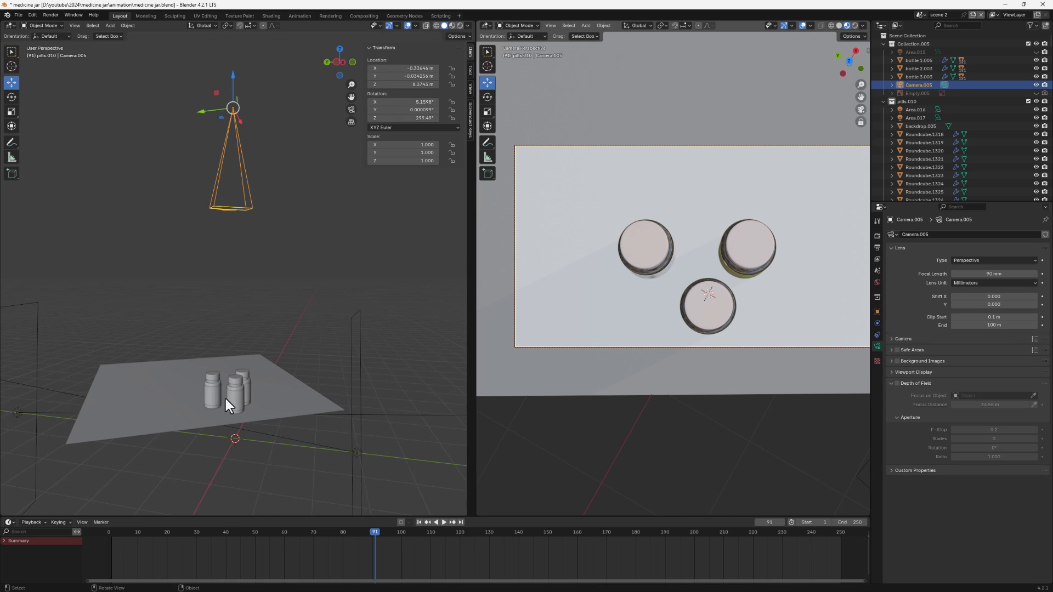
# Step: Set the origins of the green-label and beige-label bottles to their center of mass (volume)
pyautogui.scroll(5, 226, 399)
pyautogui.scroll(3, 233, 411)
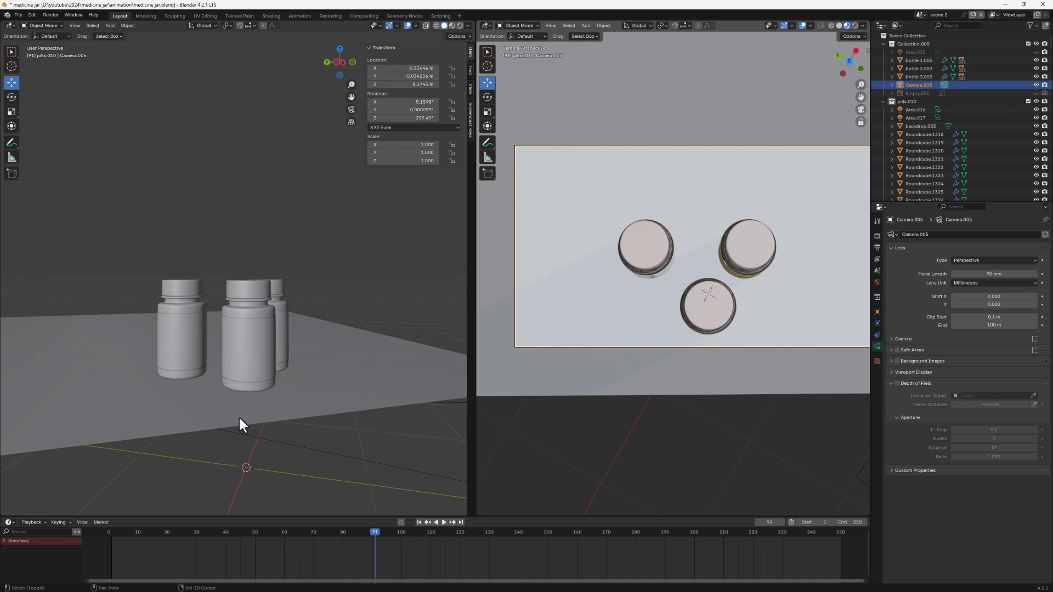
pyautogui.click(244, 301)
pyautogui.moveTo(242, 292); pyautogui.dragTo(287, 279, button='middle')
pyautogui.keyDown('shift'); pyautogui.click(284, 276); pyautogui.keyUp('shift')
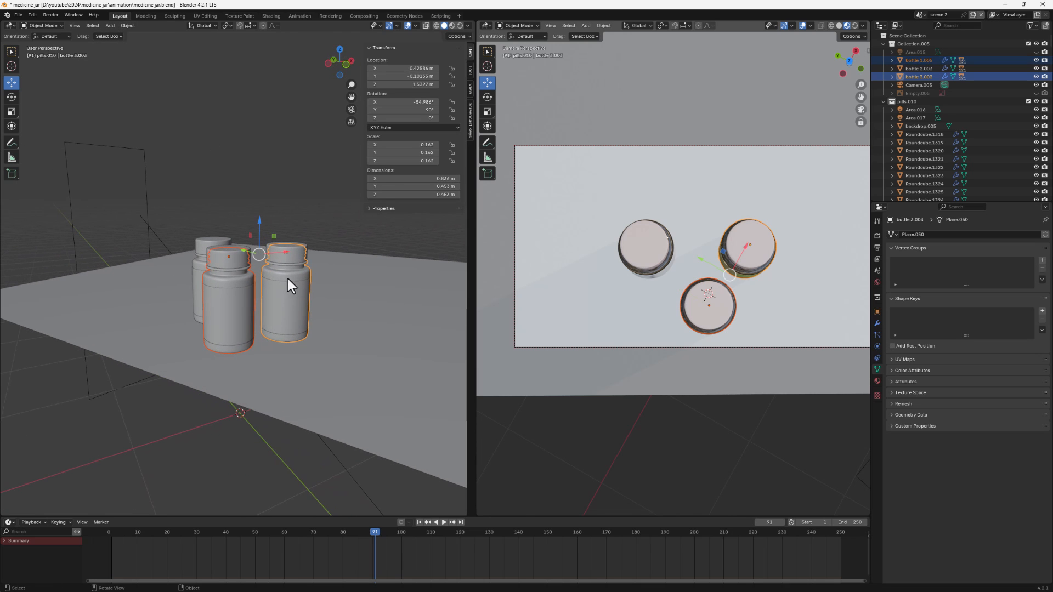
pyautogui.keyDown('shift'); pyautogui.click(216, 281); pyautogui.keyUp('shift')
pyautogui.click(126, 26)
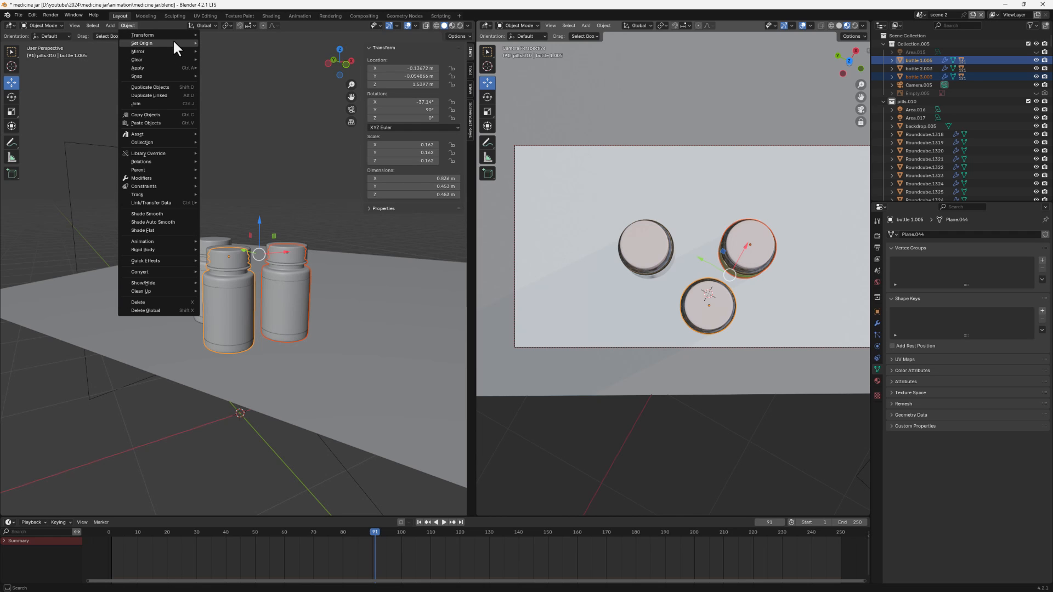
pyautogui.moveTo(165, 43)
pyautogui.click(259, 79)
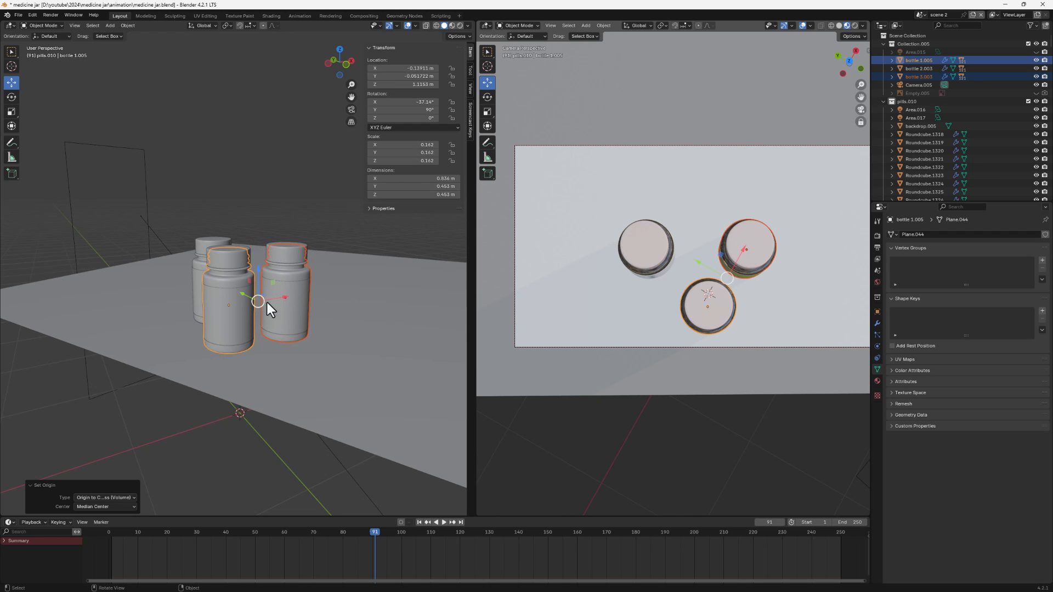
# Step: Lay the green-label front bottle on its side by rotating it 90° about the global Y axis
pyautogui.click(286, 283)
pyautogui.moveTo(309, 310); pyautogui.dragTo(289, 338, button='middle')
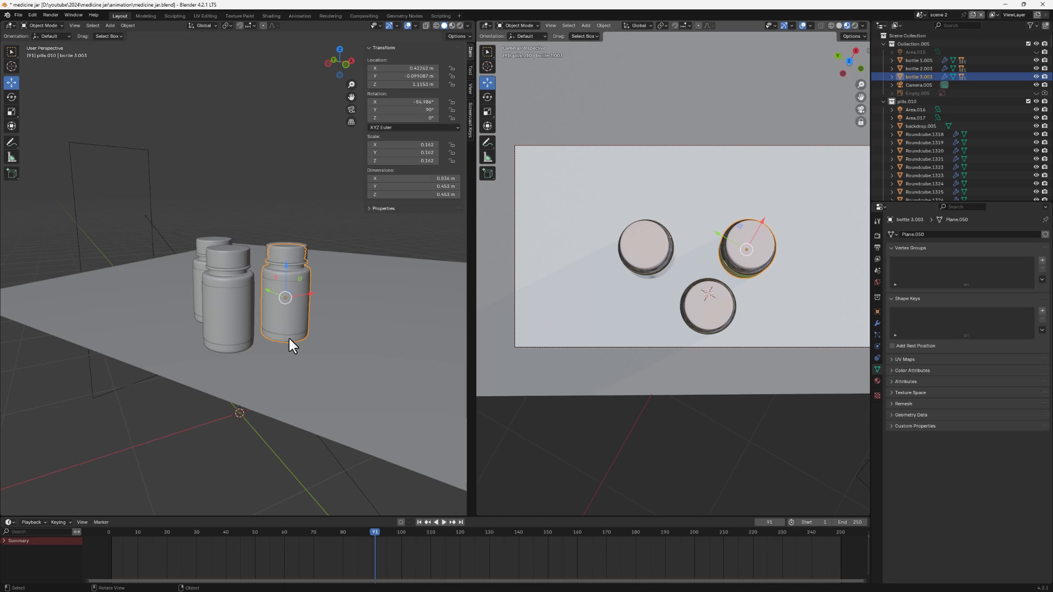
pyautogui.click(235, 280)
pyautogui.moveTo(236, 283); pyautogui.dragTo(226, 367, button='middle')
pyautogui.press('r')
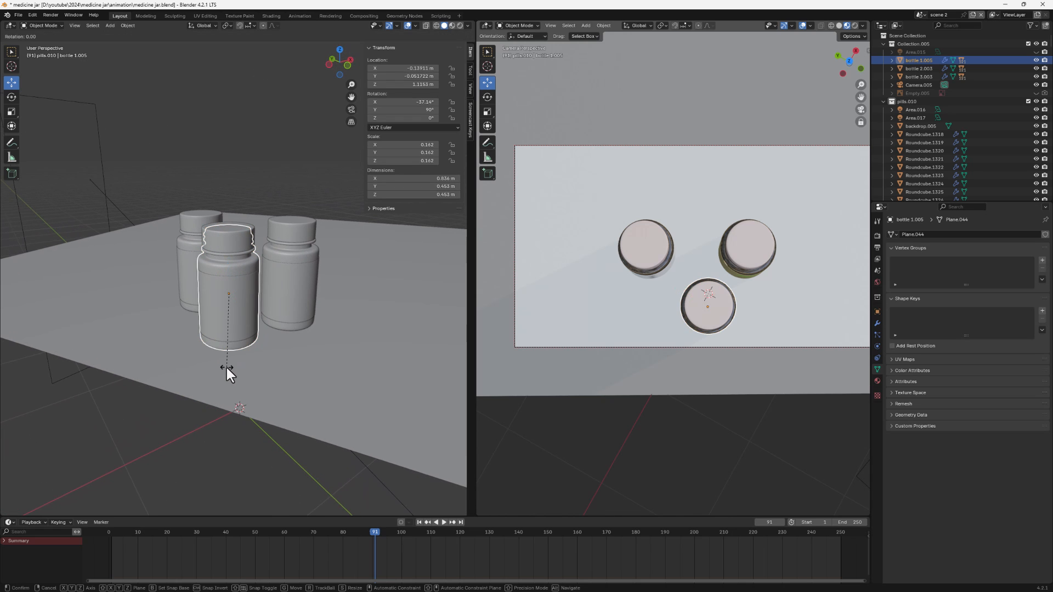
pyautogui.press('y')
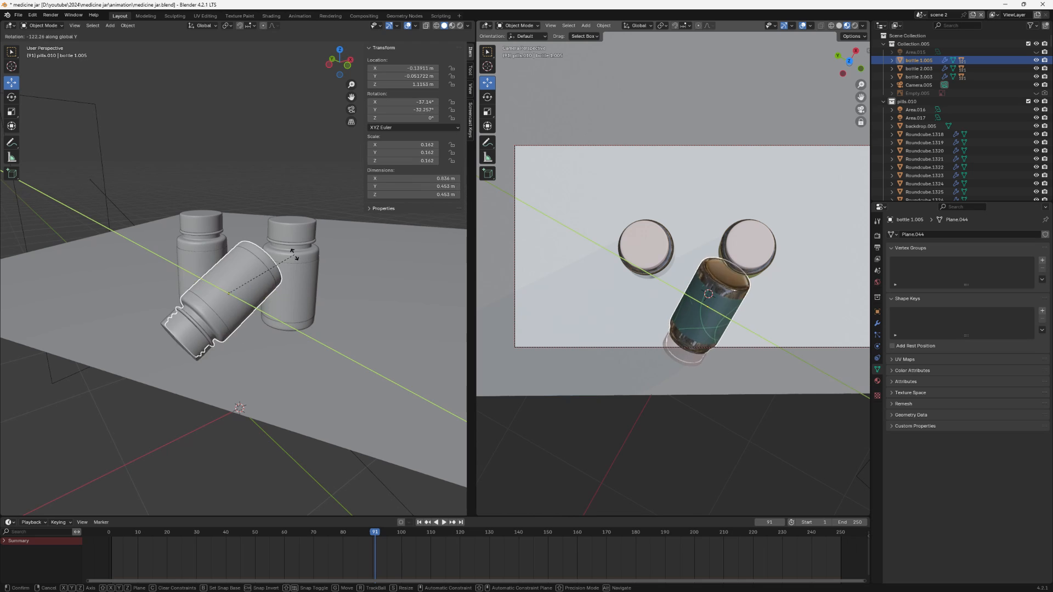
pyautogui.write('90')
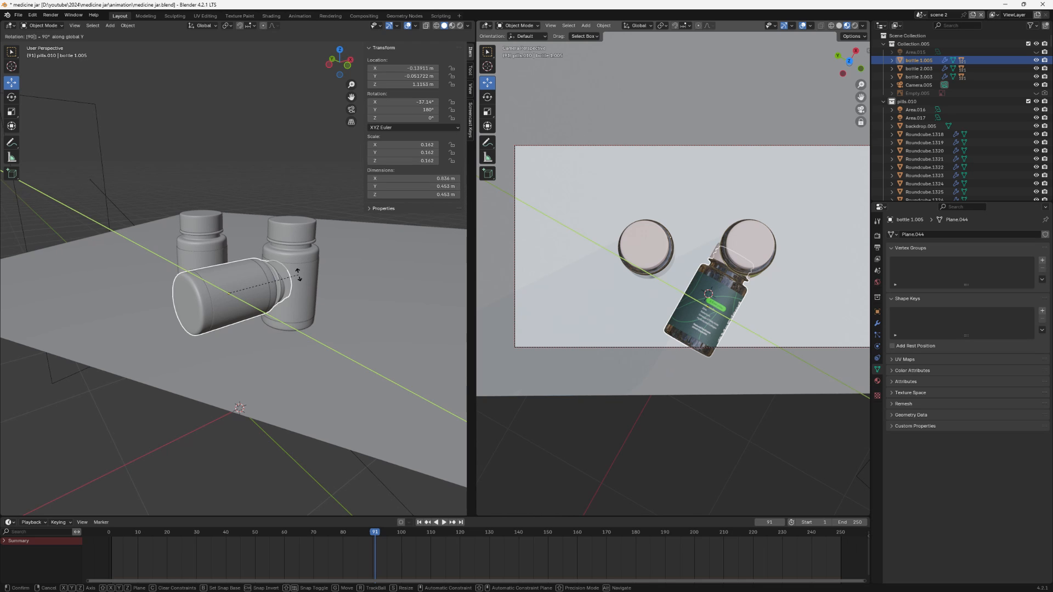
pyautogui.press('Return')
# Step: Lay the beige-label bottle on its side by rotating it 90° about the global Y axis
pyautogui.moveTo(279, 347); pyautogui.dragTo(248, 326, button='middle')
pyautogui.click(307, 263)
pyautogui.moveTo(310, 259); pyautogui.dragTo(301, 319, button='middle')
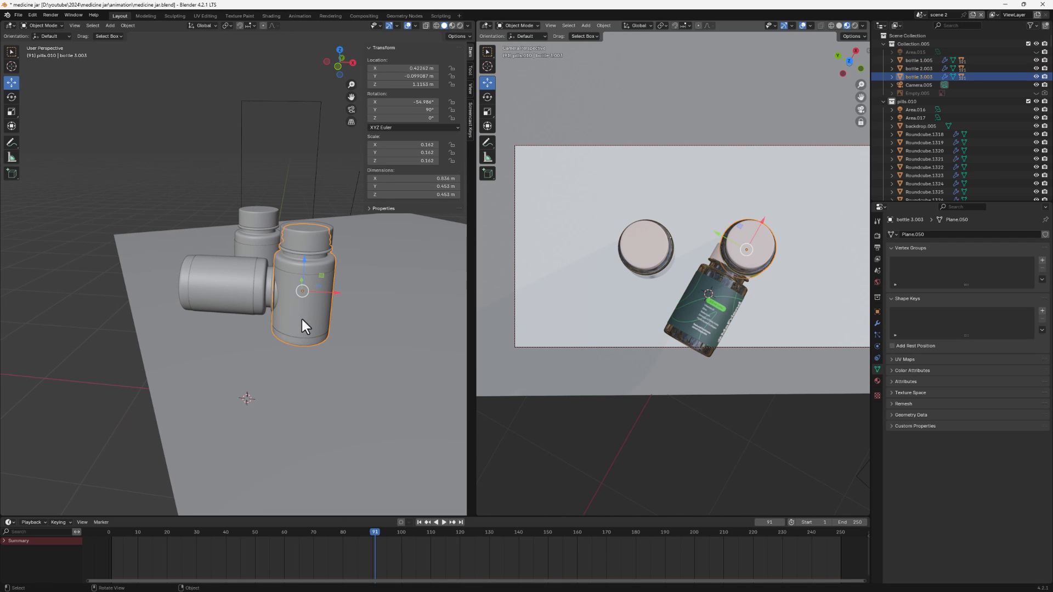
pyautogui.write('ry90')
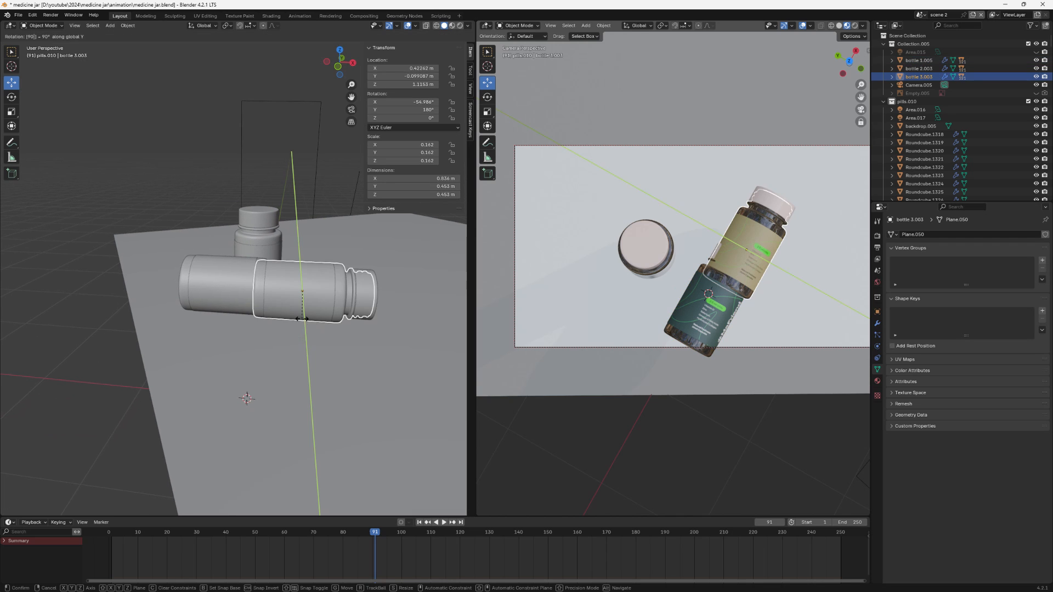
pyautogui.press('Return')
# Step: Rotate the white-label bottle 90° about the global Y axis and set its origin to its center of mass (volume)
pyautogui.click(269, 238)
pyautogui.write('r')
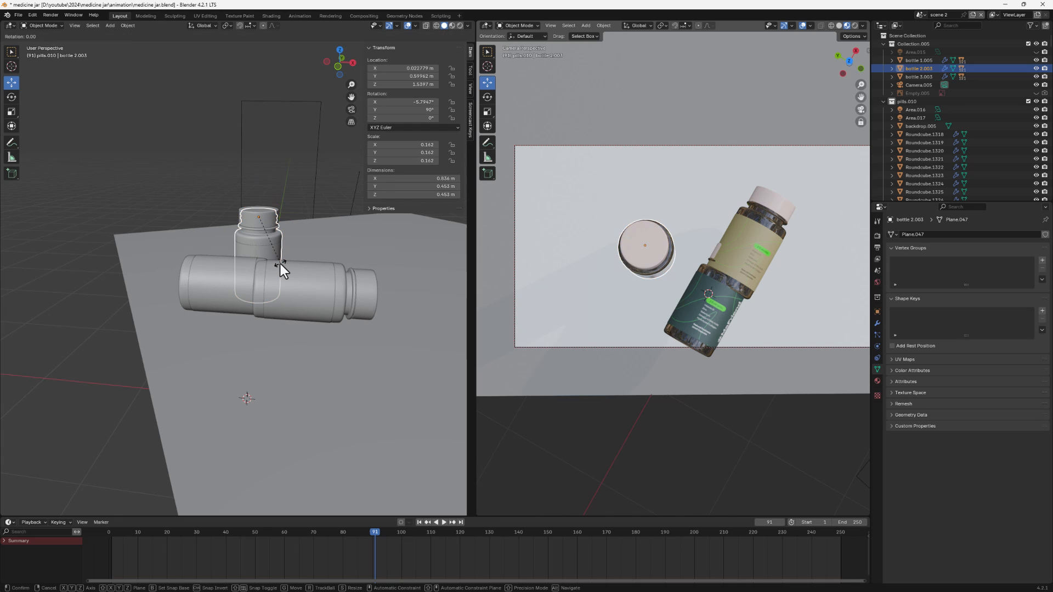
pyautogui.write('y90')
pyautogui.press('Return')
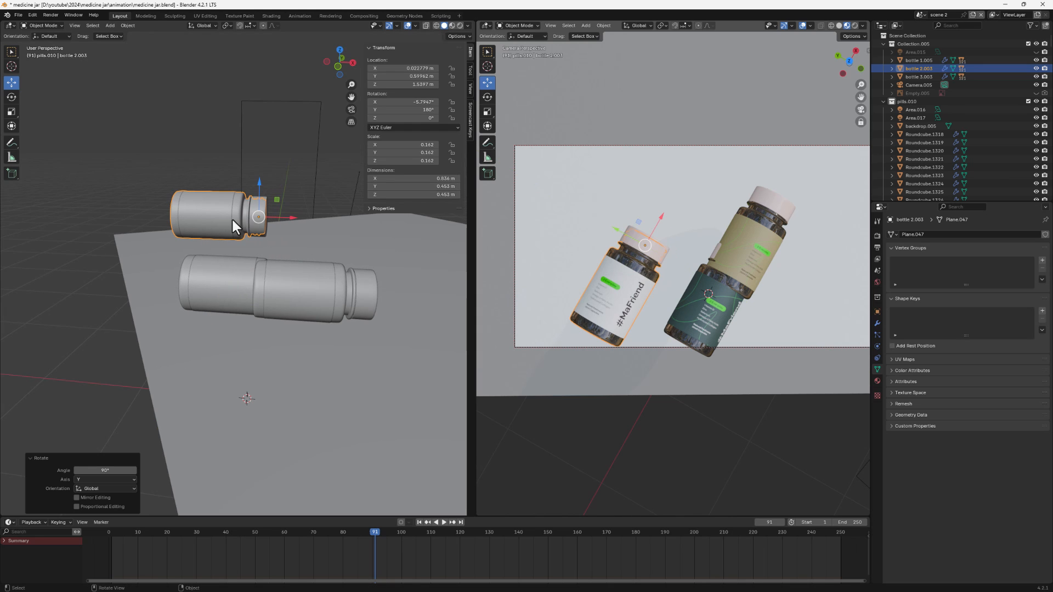
pyautogui.click(128, 25)
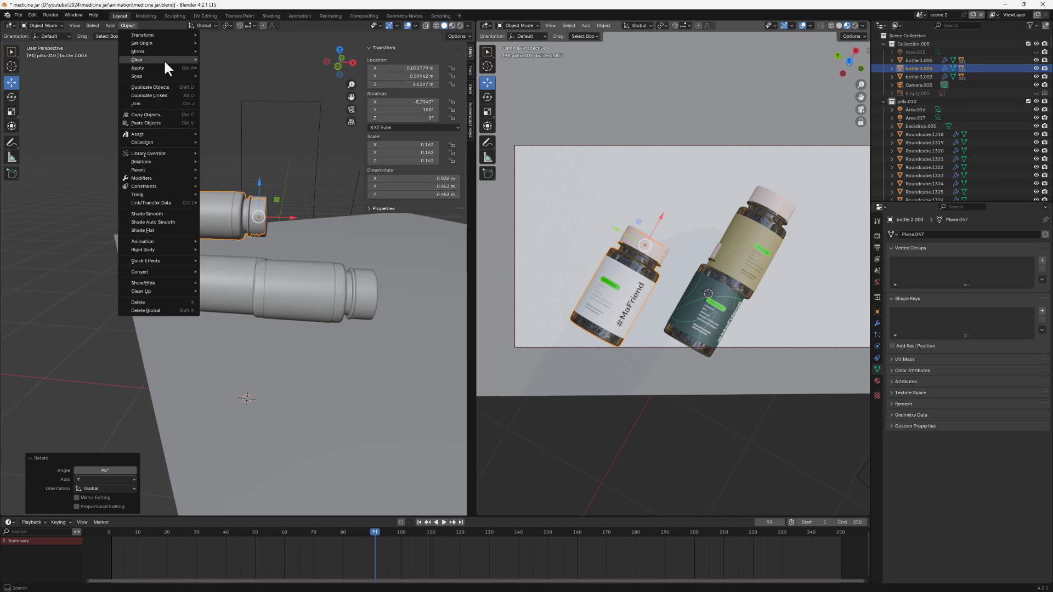
pyautogui.moveTo(168, 43)
pyautogui.click(251, 77)
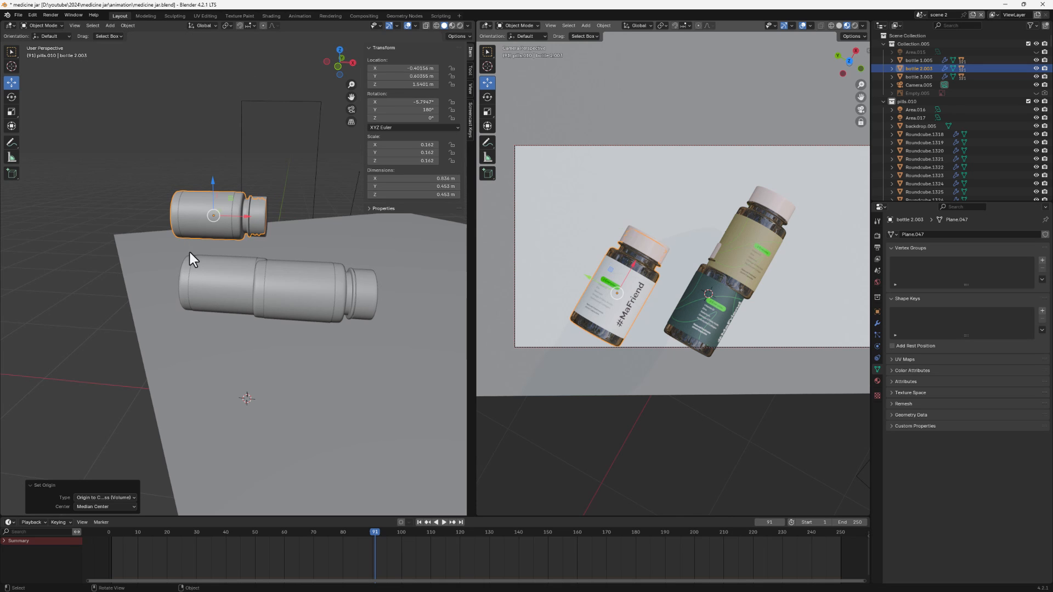
# Step: Lower the white-label bottle about 0.56 m along the global Z axis towards the flat backdrop
pyautogui.moveTo(245, 315); pyautogui.dragTo(340, 299, button='middle')
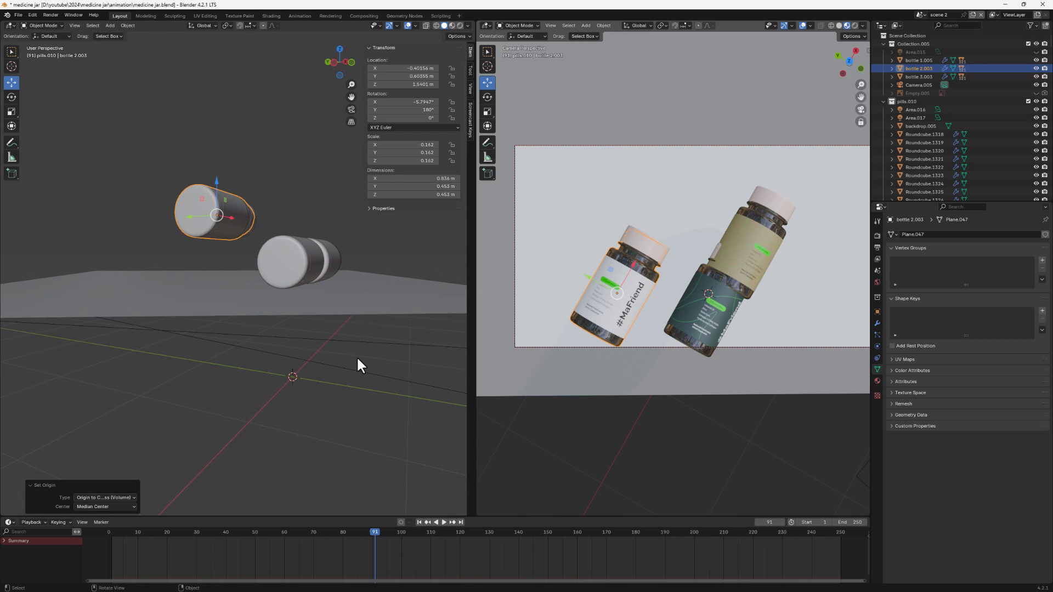
pyautogui.moveTo(360, 311); pyautogui.dragTo(337, 281, button='middle')
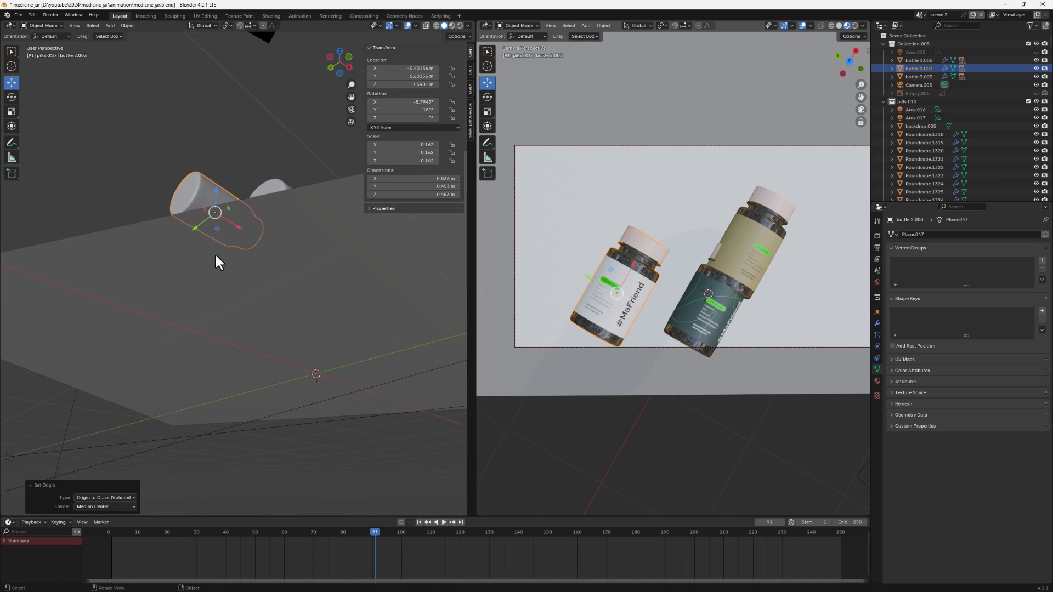
pyautogui.moveTo(218, 255); pyautogui.dragTo(218, 268, button='middle')
pyautogui.click(225, 279)
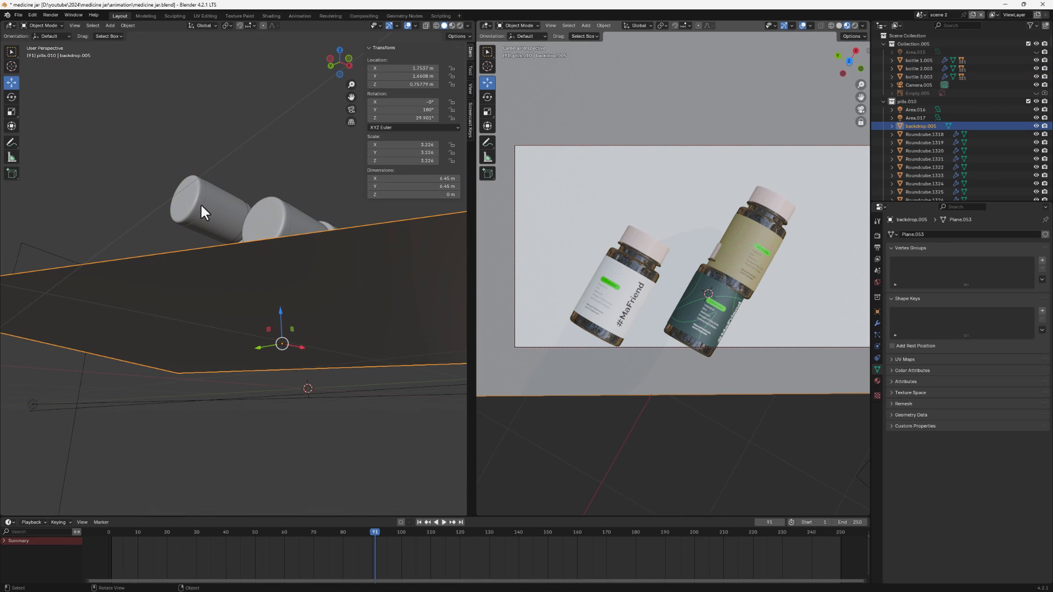
pyautogui.click(196, 202)
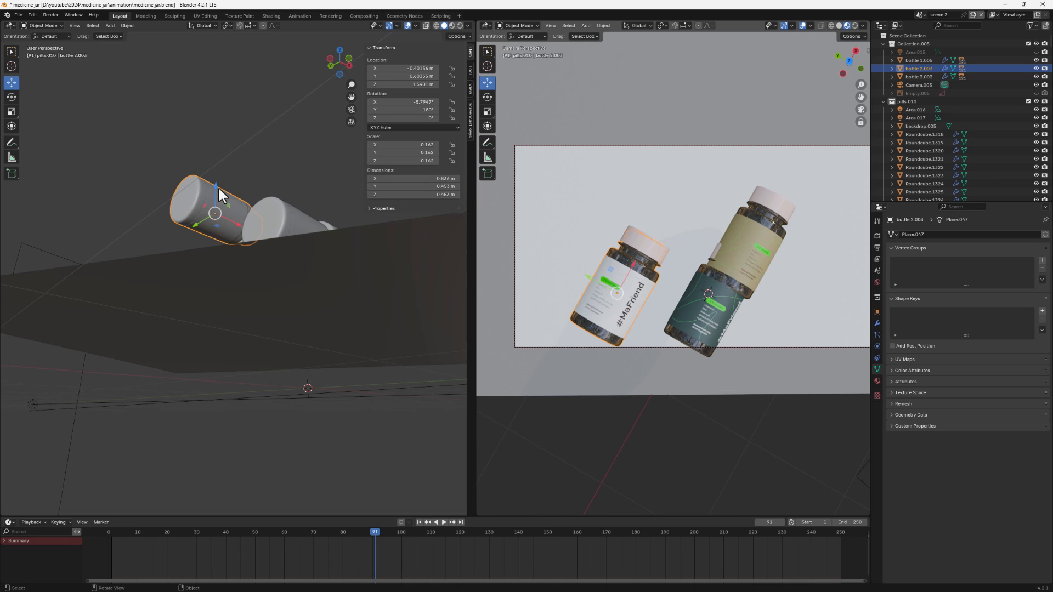
pyautogui.moveTo(240, 280); pyautogui.dragTo(251, 200, button='middle')
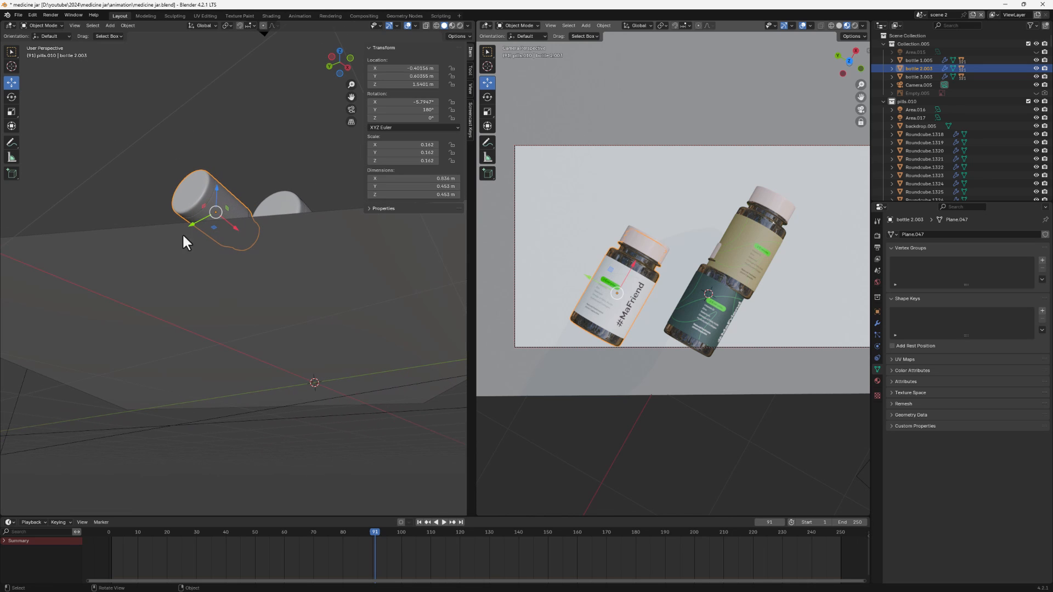
pyautogui.moveTo(215, 187); pyautogui.dragTo(213, 229)
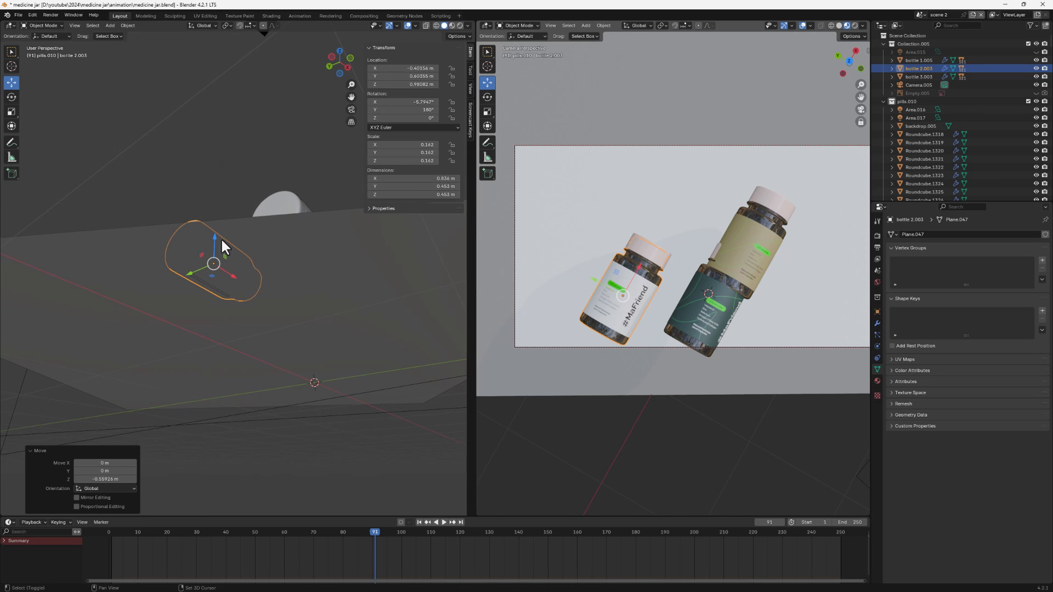
pyautogui.moveTo(220, 238); pyautogui.dragTo(225, 287, button='middle')
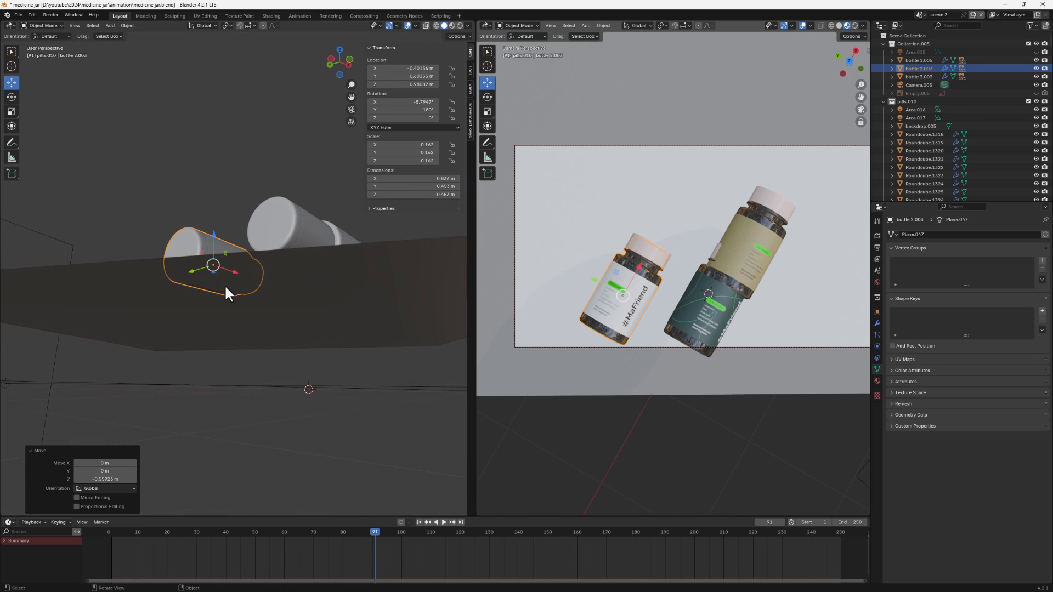
# Step: Lower the green-label bottle about 0.135 m along the global Z axis onto the flat backdrop
pyautogui.click(277, 219)
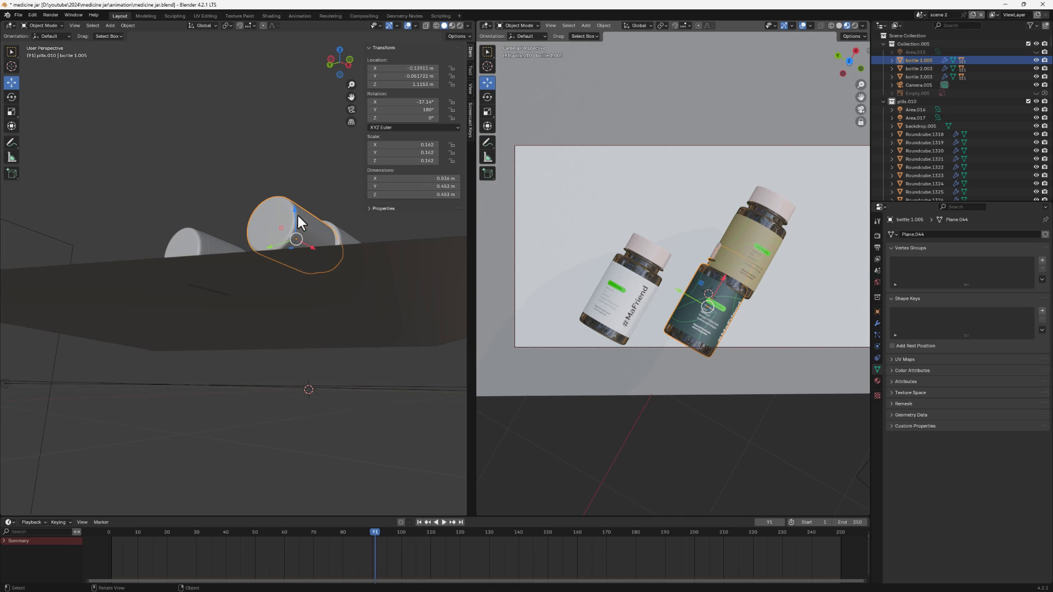
pyautogui.moveTo(295, 209); pyautogui.dragTo(319, 164)
pyautogui.moveTo(341, 343); pyautogui.dragTo(312, 345, button='middle')
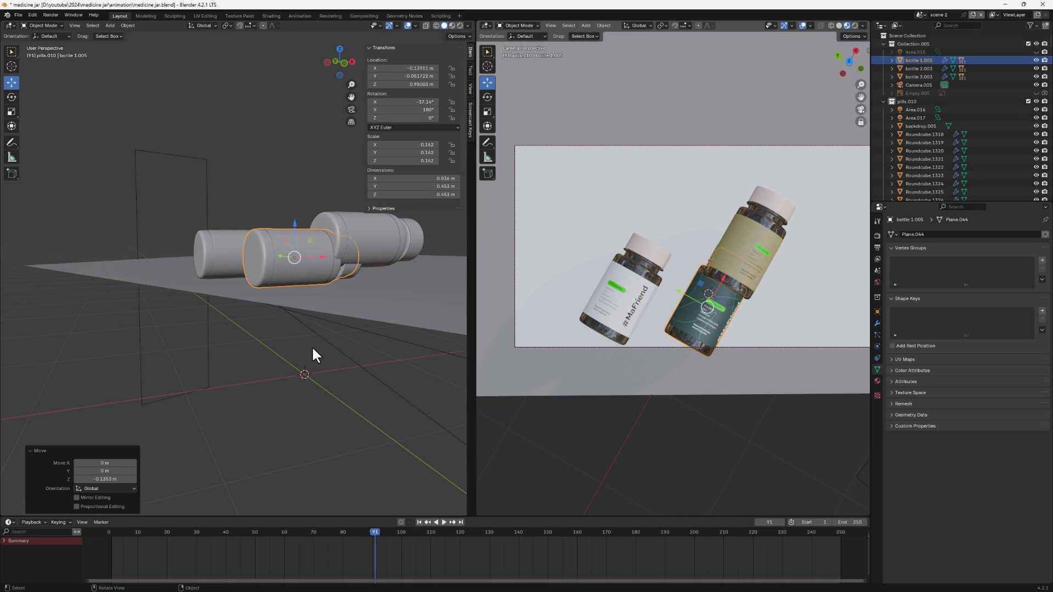
# Step: Move the beige-label bottle about 0.46 m along global X away from the green-label bottle and lower it about 0.14 m onto the backdrop
pyautogui.click(335, 242)
pyautogui.moveTo(339, 239); pyautogui.dragTo(371, 308, button='middle')
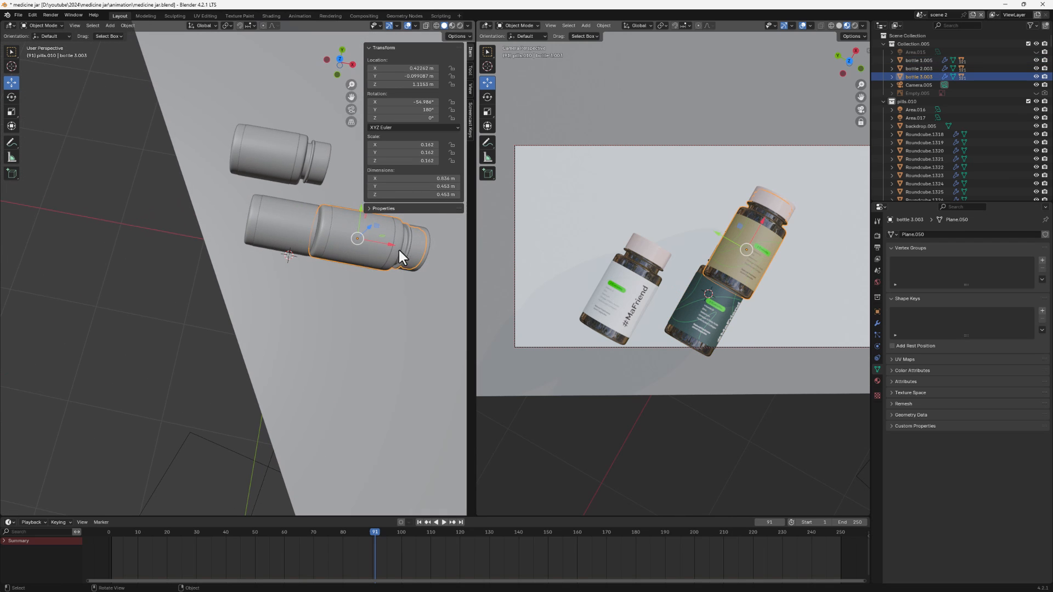
pyautogui.moveTo(399, 250); pyautogui.dragTo(463, 261)
pyautogui.moveTo(463, 261); pyautogui.dragTo(318, 357, button='middle')
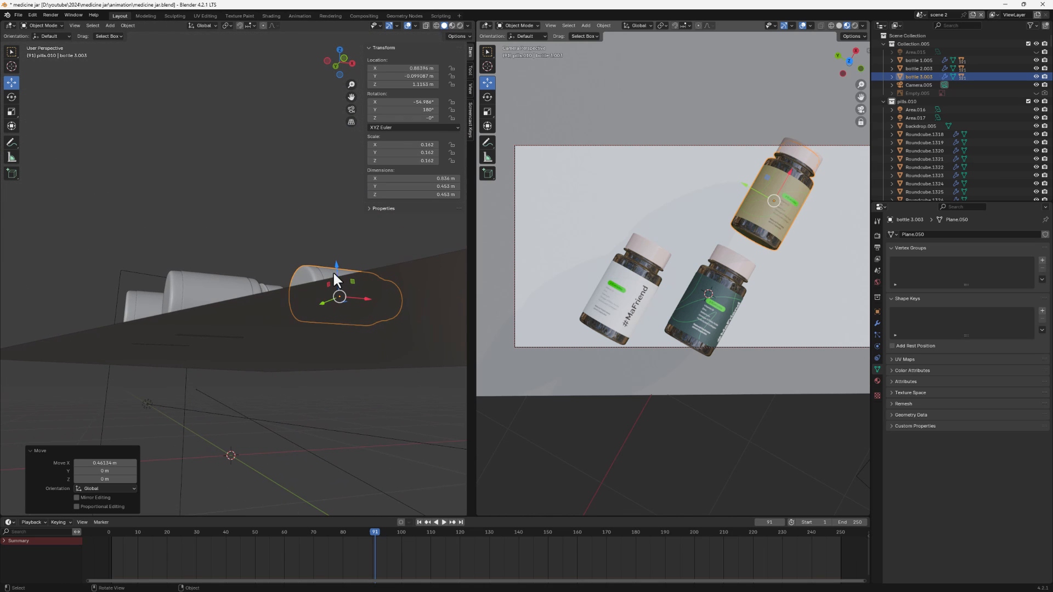
pyautogui.moveTo(333, 273); pyautogui.dragTo(339, 303)
pyautogui.moveTo(303, 340); pyautogui.dragTo(353, 411, button='middle')
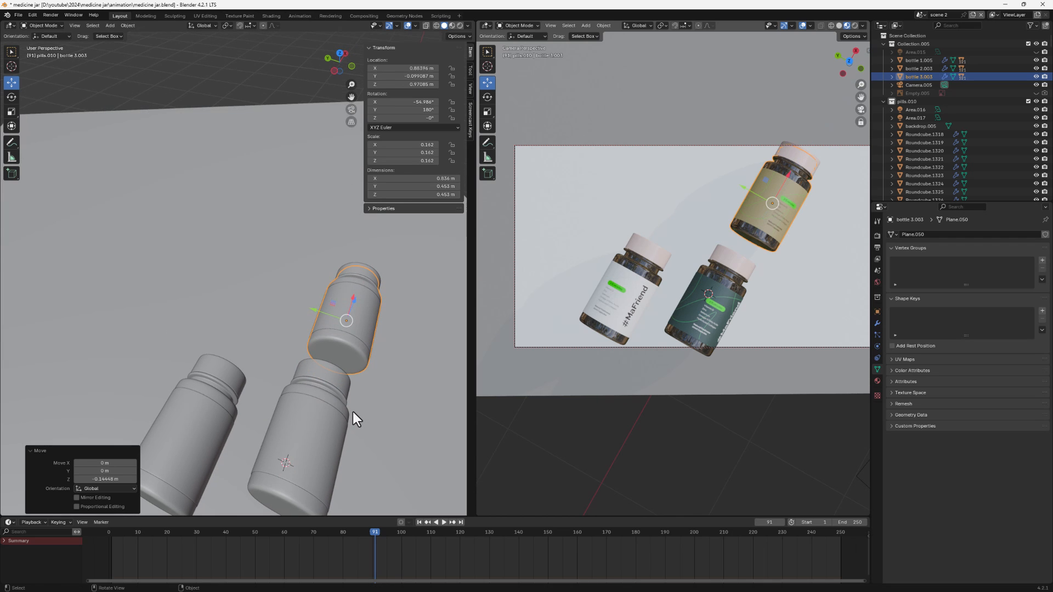
# Step: In top view, rotate the beige-label bottle -90° and shift it about 0.17 m along the global Y axis
pyautogui.scroll(-6, 323, 397)
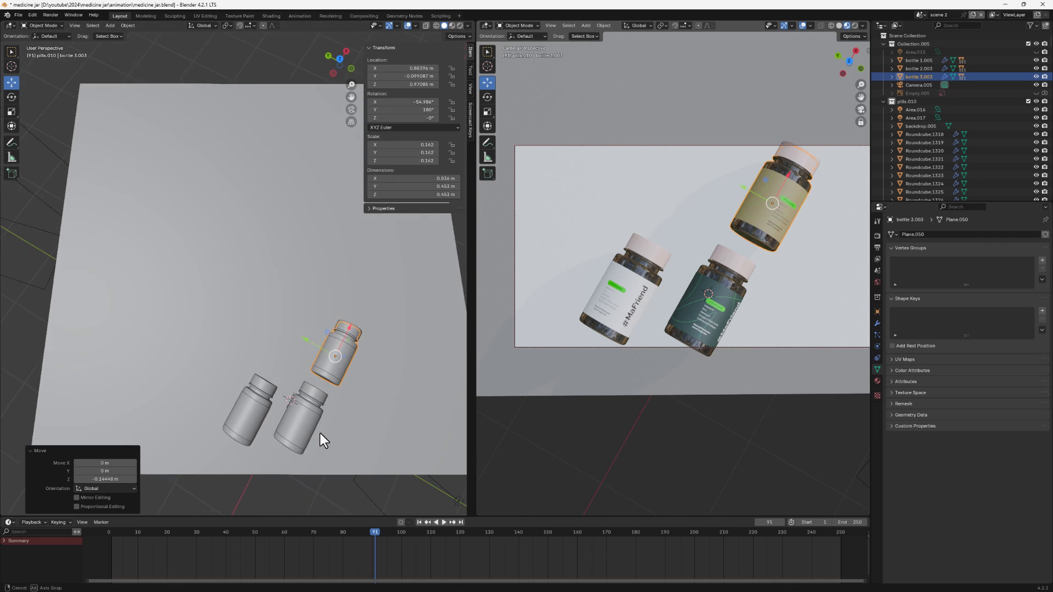
pyautogui.scroll(-3, 307, 417)
pyautogui.keyDown('shift'); pyautogui.moveTo(307, 416); pyautogui.dragTo(283, 245, button='middle'); pyautogui.keyUp('shift')
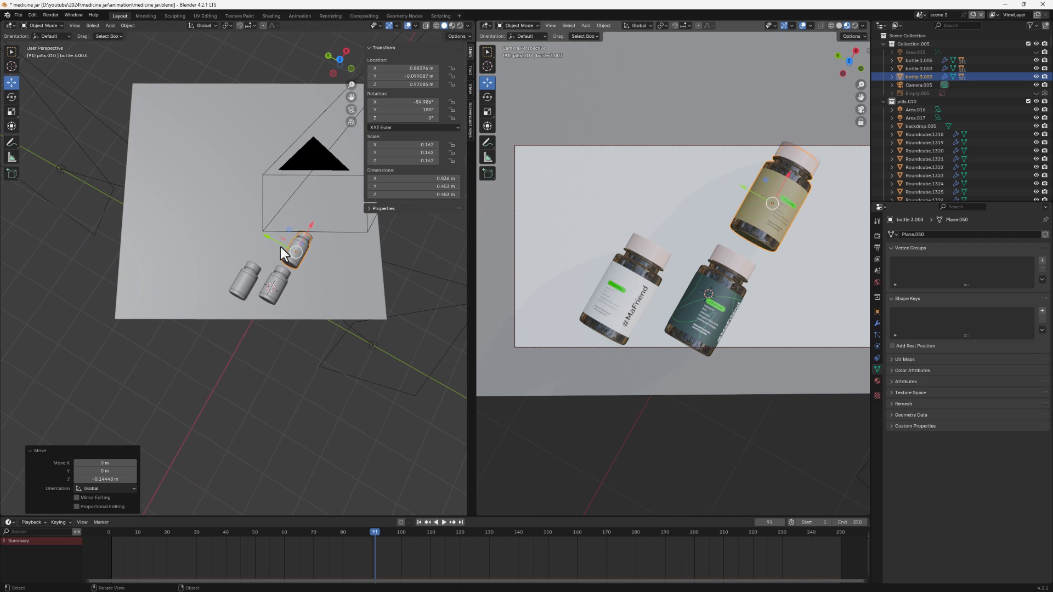
pyautogui.click(338, 62)
pyautogui.scroll(5, 264, 274)
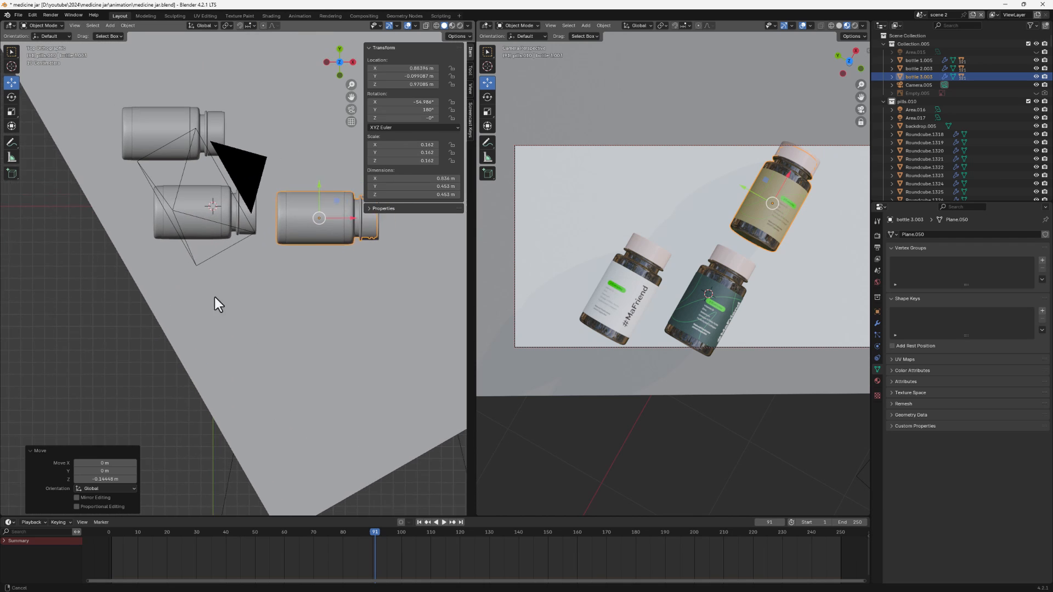
pyautogui.keyDown('shift'); pyautogui.moveTo(218, 304); pyautogui.dragTo(179, 331, button='middle'); pyautogui.keyUp('shift')
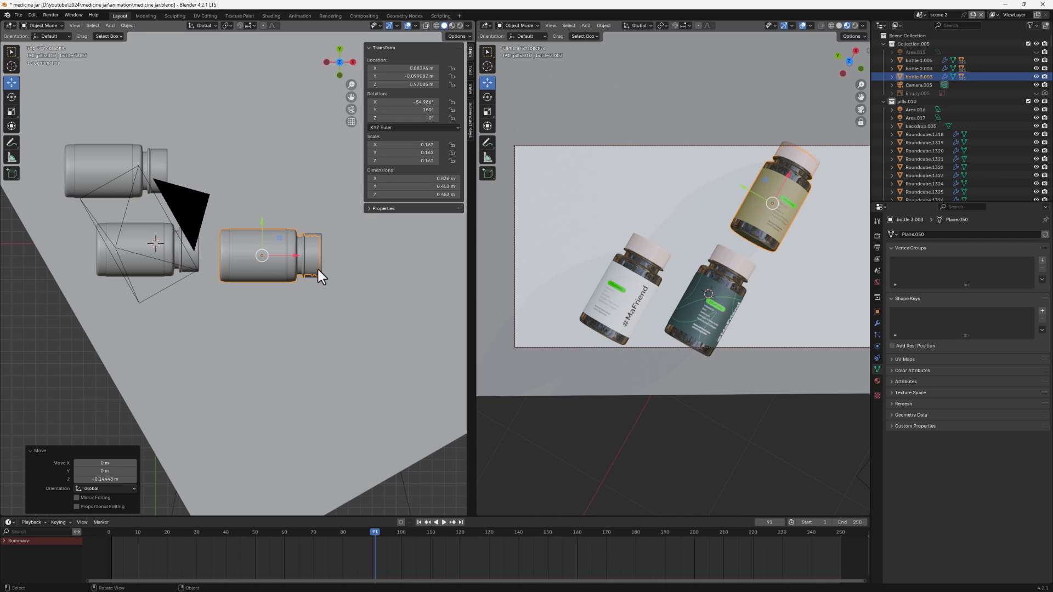
pyautogui.press('r')
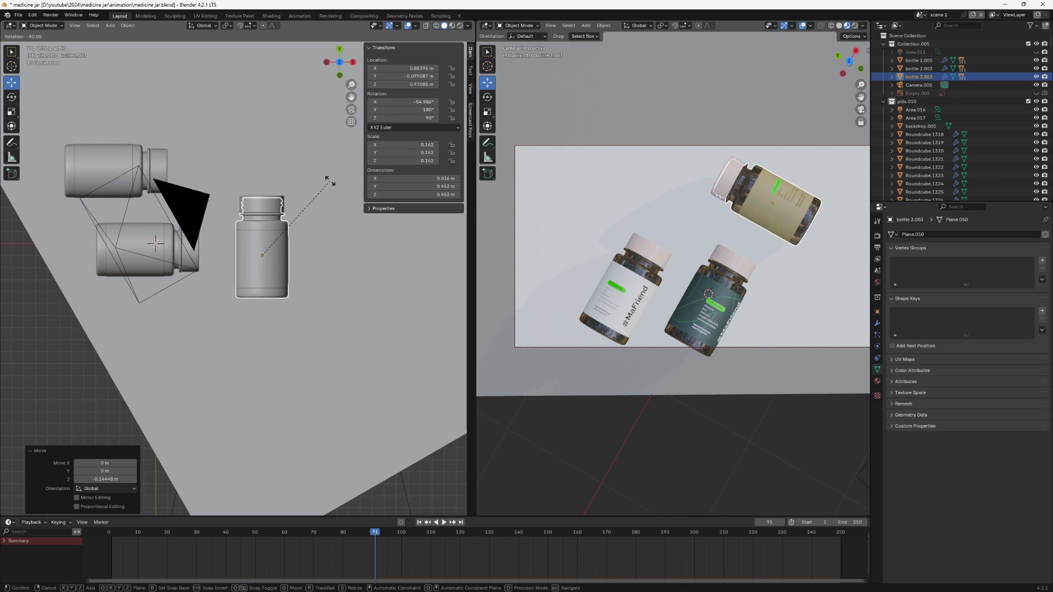
pyautogui.click(330, 181)
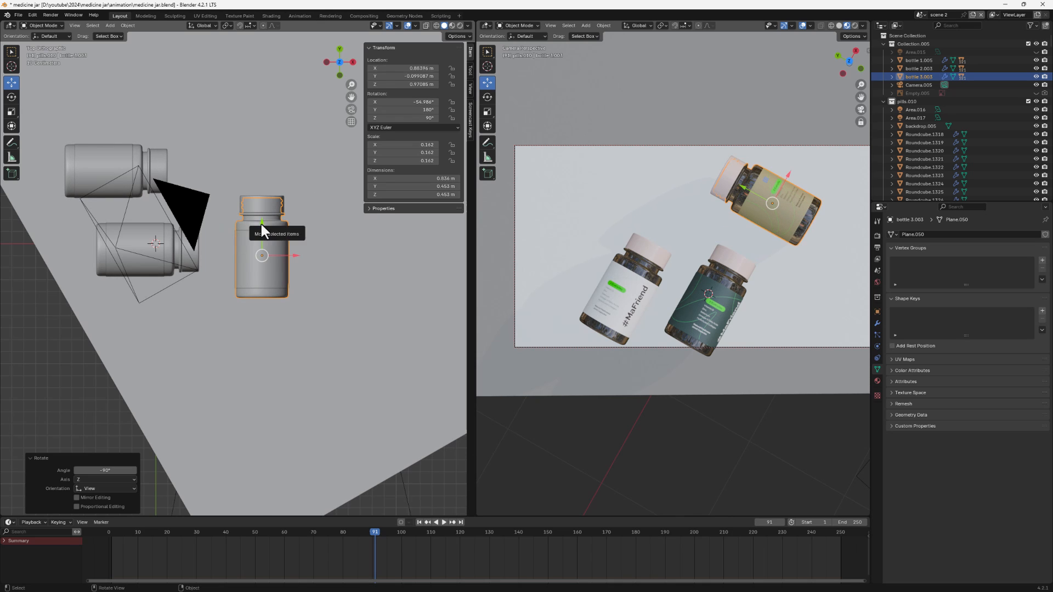
pyautogui.moveTo(262, 224); pyautogui.dragTo(262, 203)
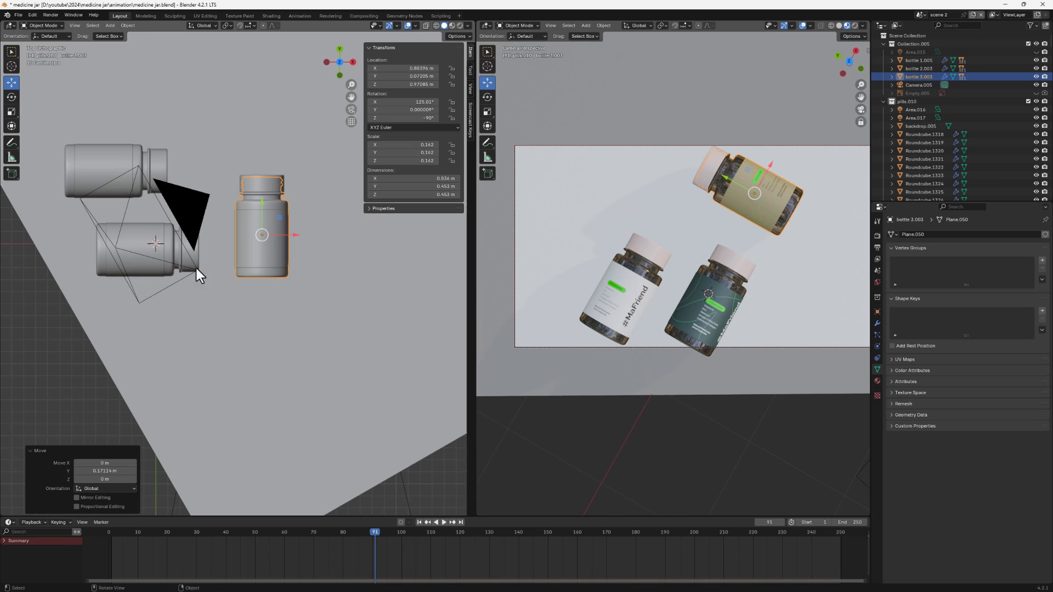
# Step: Shift the green-label bottle about 0.25 m along global X and place the white-label bottle alongside it, turned 180°
pyautogui.click(110, 254)
pyautogui.moveTo(176, 250); pyautogui.dragTo(206, 250)
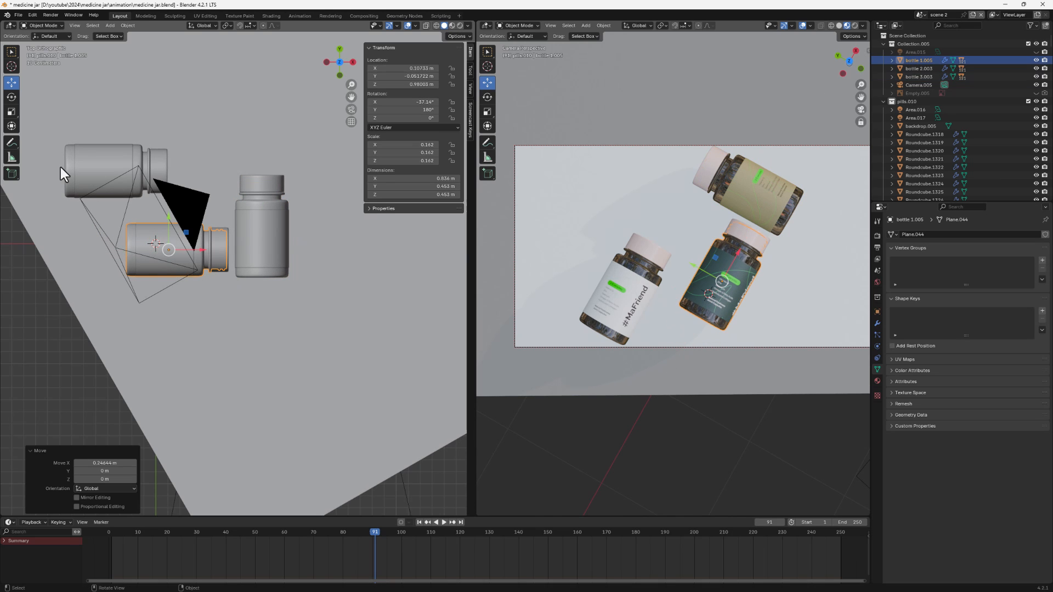
pyautogui.click(104, 167)
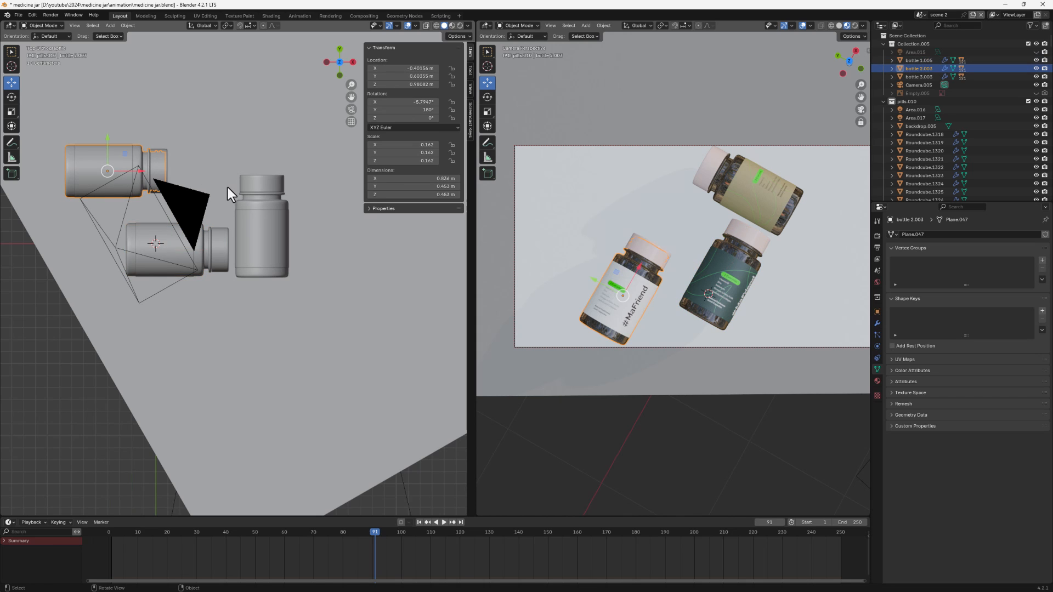
pyautogui.press('r')
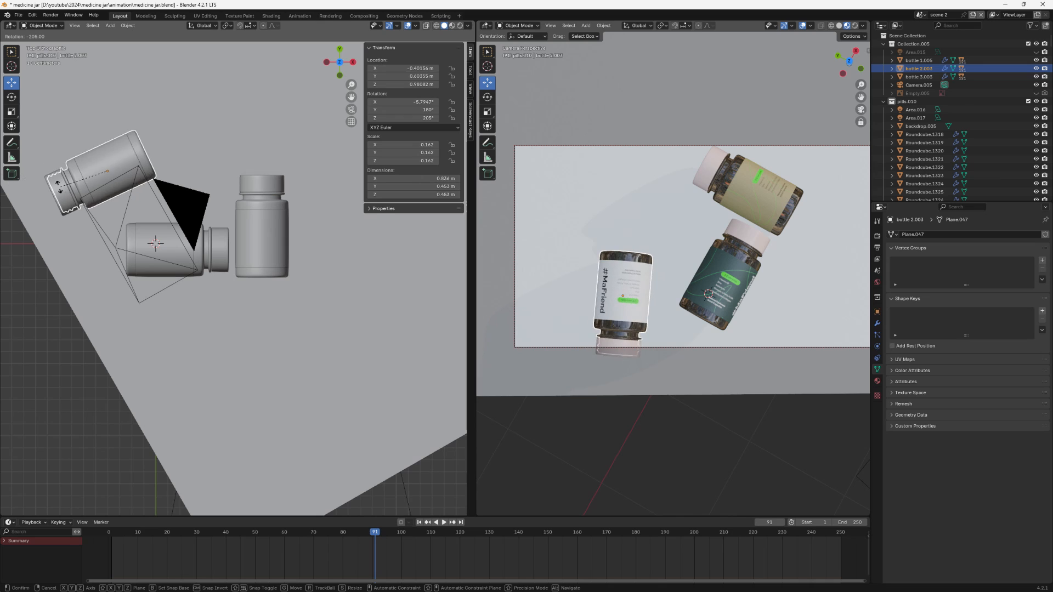
pyautogui.keyDown('ctrl'); pyautogui.click(362, 148); pyautogui.keyUp('ctrl')
pyautogui.moveTo(140, 178); pyautogui.dragTo(187, 165)
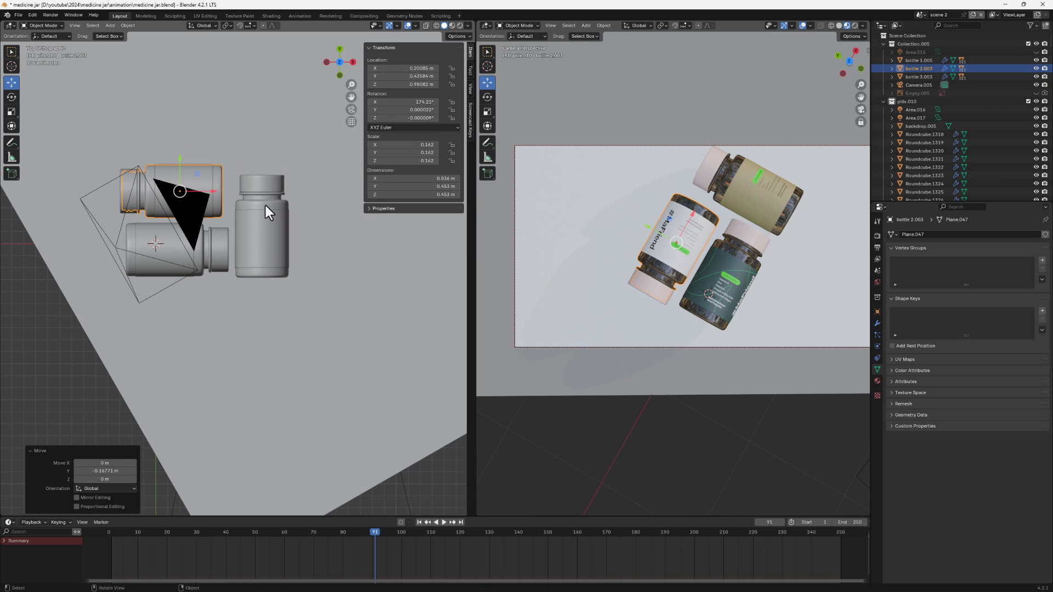
# Step: Nudge the beige-label bottle about 0.02 m along Y, and move all three bottles together about 0.60 m along X and 0.43 m along Y
pyautogui.click(262, 176)
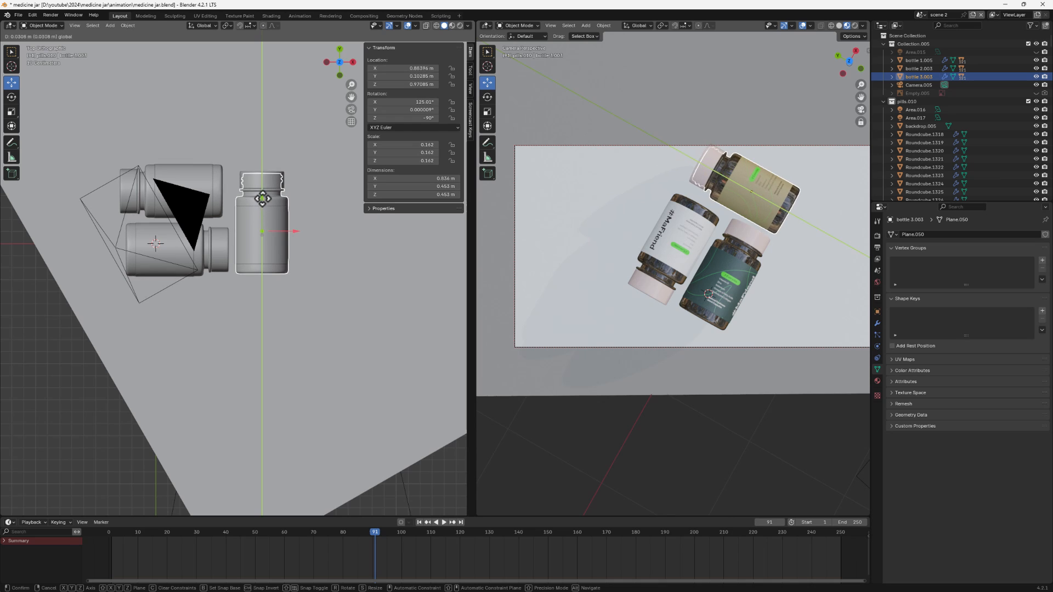
pyautogui.click(356, 233)
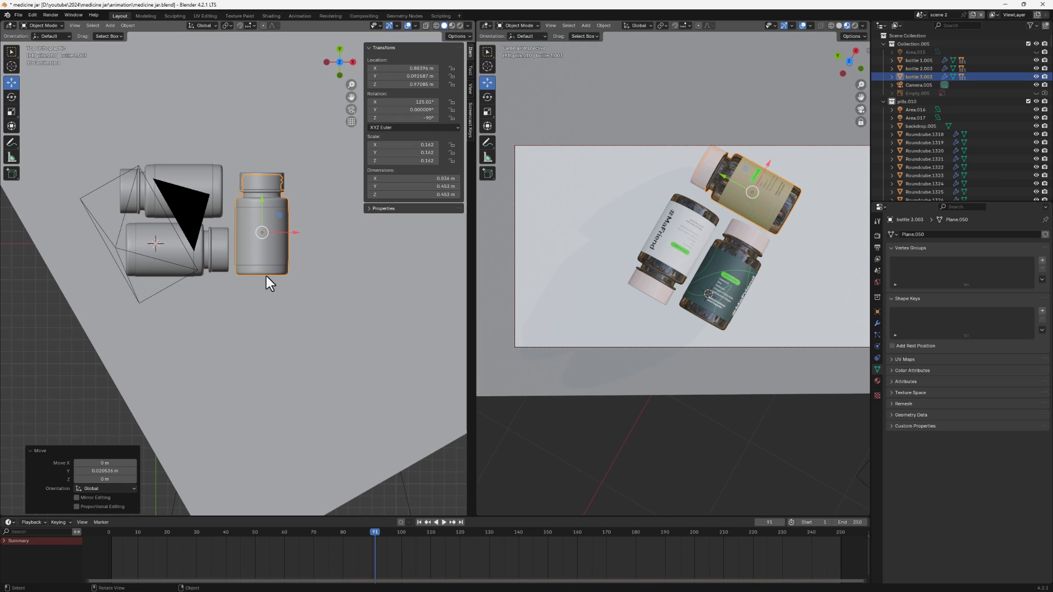
pyautogui.keyDown('shift'); pyautogui.click(198, 257); pyautogui.keyUp('shift')
pyautogui.keyDown('shift'); pyautogui.click(216, 189); pyautogui.keyUp('shift')
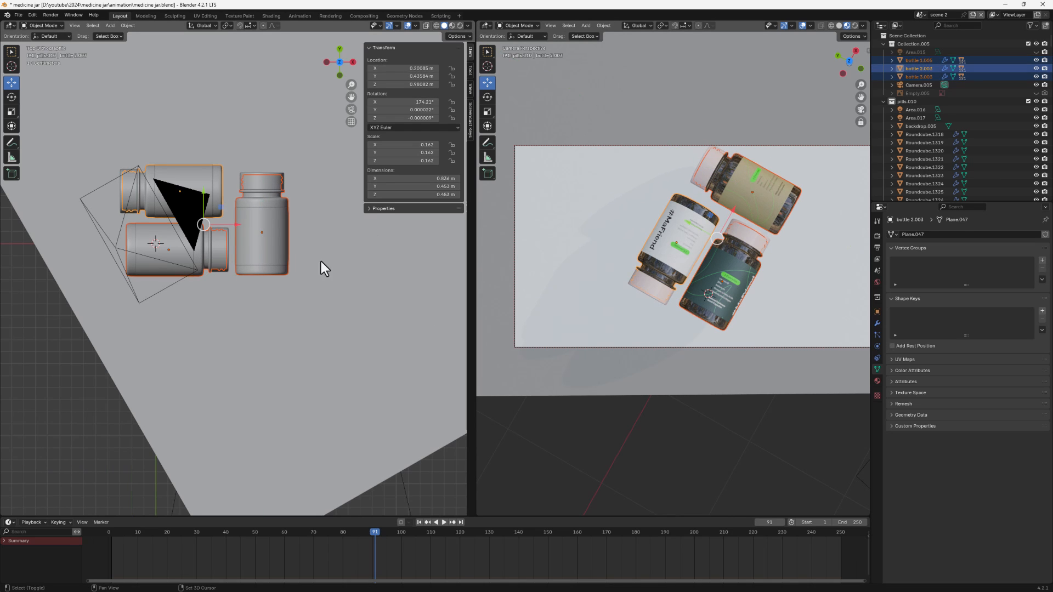
pyautogui.keyDown('shift'); pyautogui.moveTo(322, 262); pyautogui.dragTo(155, 360, button='middle'); pyautogui.keyUp('shift')
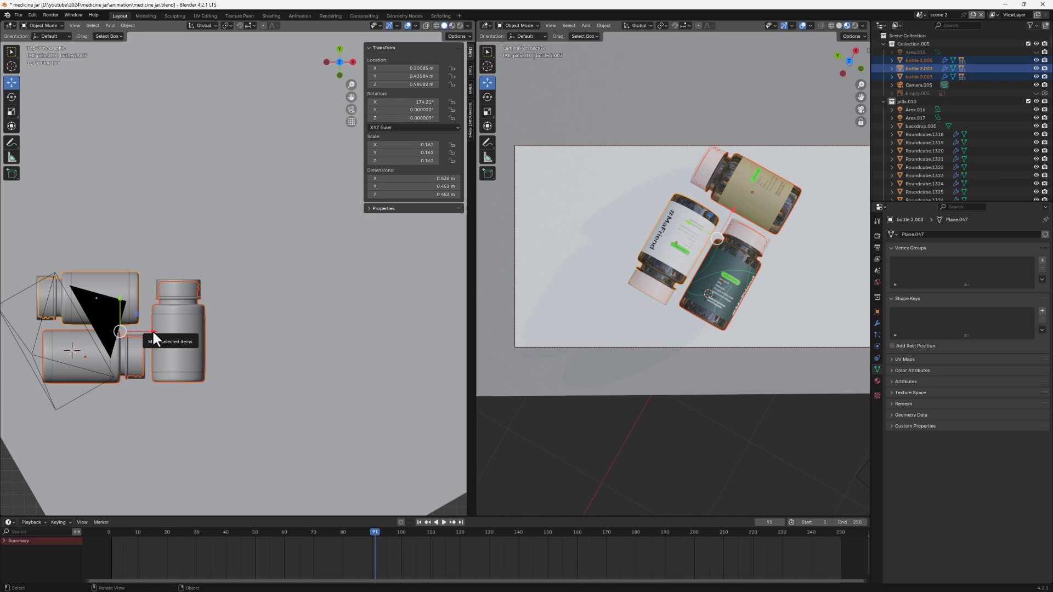
pyautogui.moveTo(121, 331); pyautogui.dragTo(194, 278)
pyautogui.keyDown('shift'); pyautogui.moveTo(722, 226); pyautogui.dragTo(702, 285, button='middle'); pyautogui.keyUp('shift')
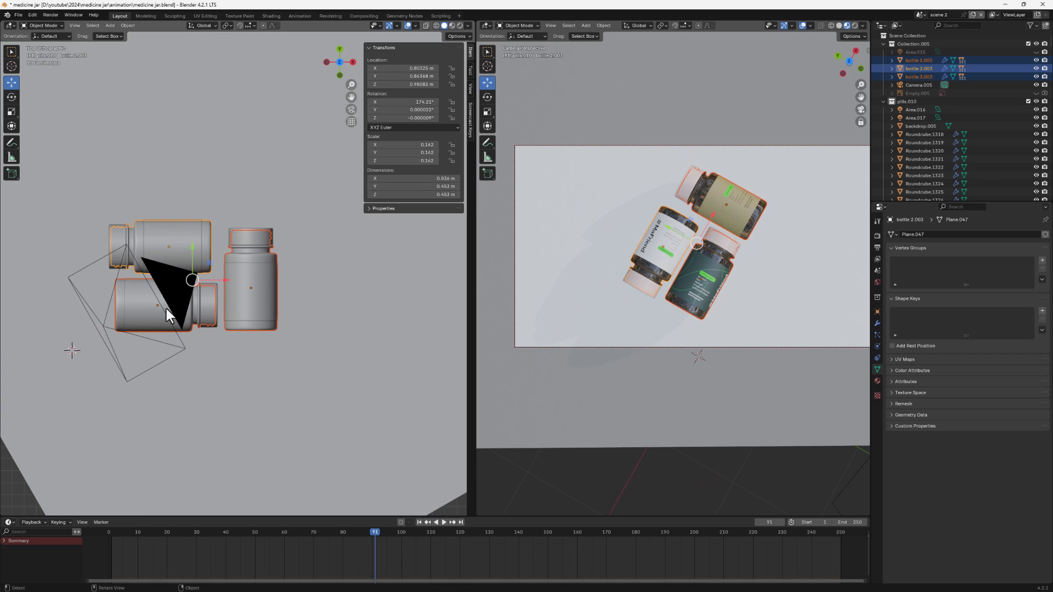
# Step: Point the camera straight down by setting its X and Y rotation to 0°
pyautogui.moveTo(209, 268); pyautogui.dragTo(252, 262, button='middle')
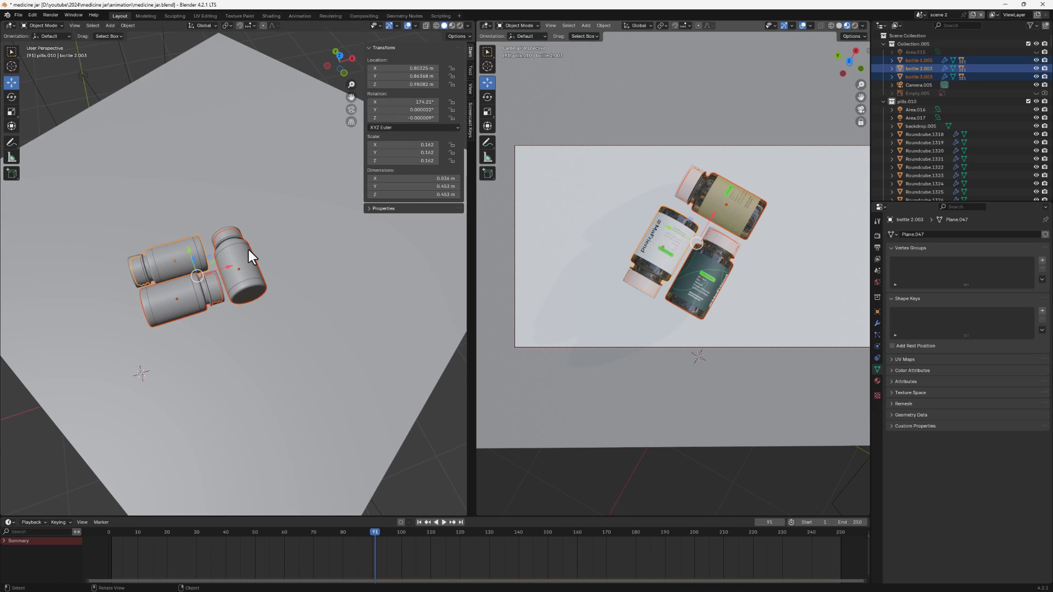
pyautogui.scroll(-6, 249, 249)
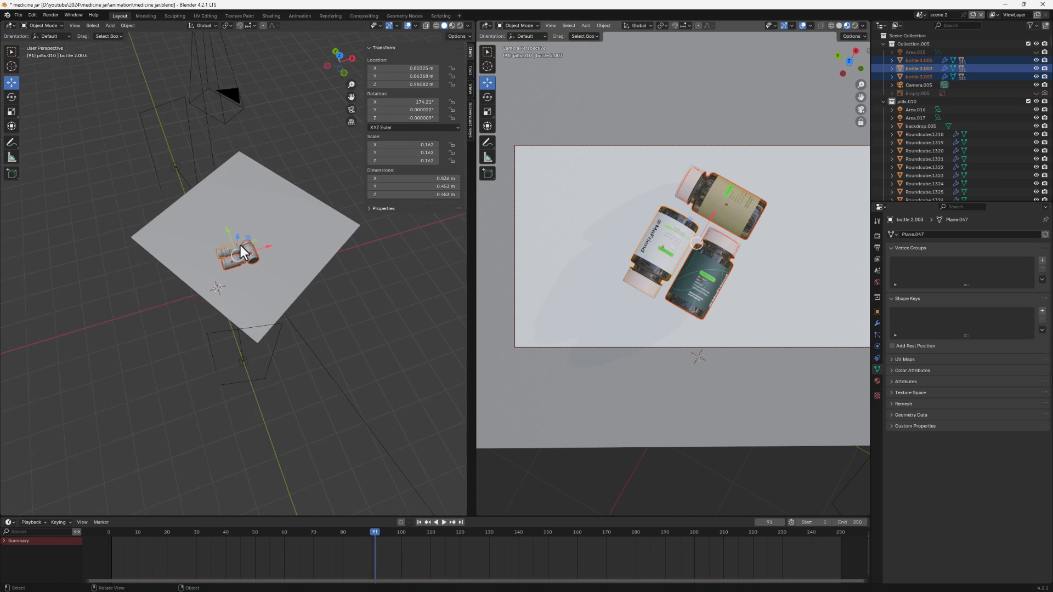
pyautogui.scroll(1, 240, 245)
pyautogui.click(225, 104)
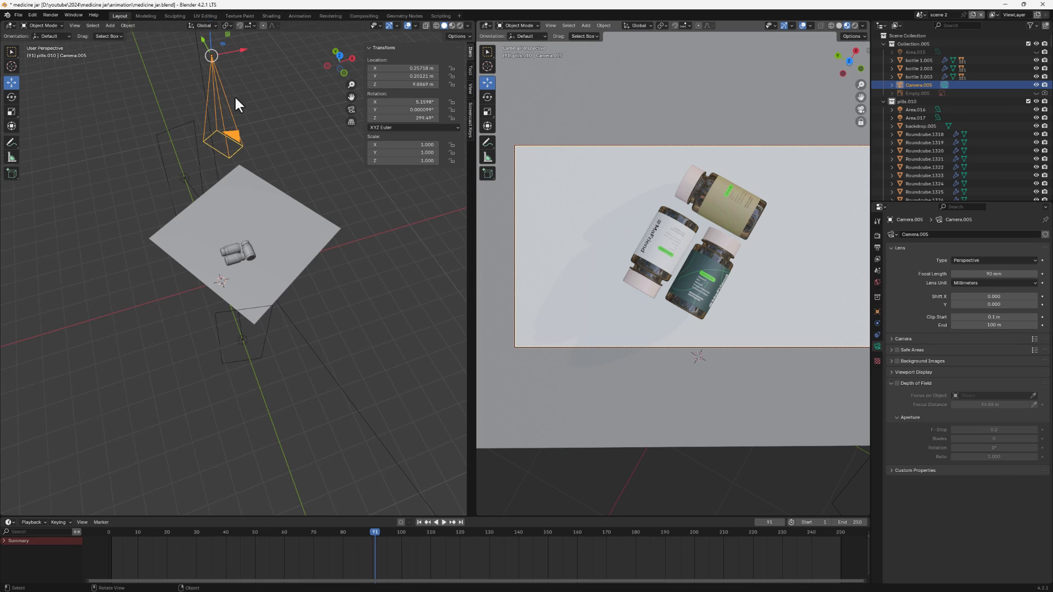
pyautogui.moveTo(274, 241); pyautogui.dragTo(270, 202, button='middle')
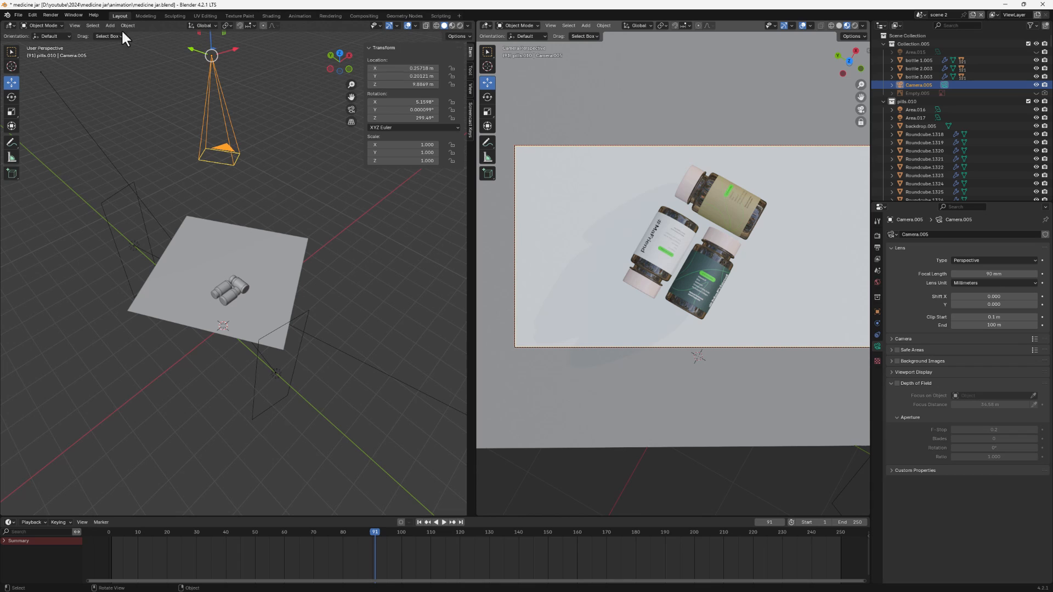
pyautogui.click(409, 110)
pyautogui.write('0')
pyautogui.press('Return')
pyautogui.click(416, 103)
pyautogui.write('0')
pyautogui.press('Return')
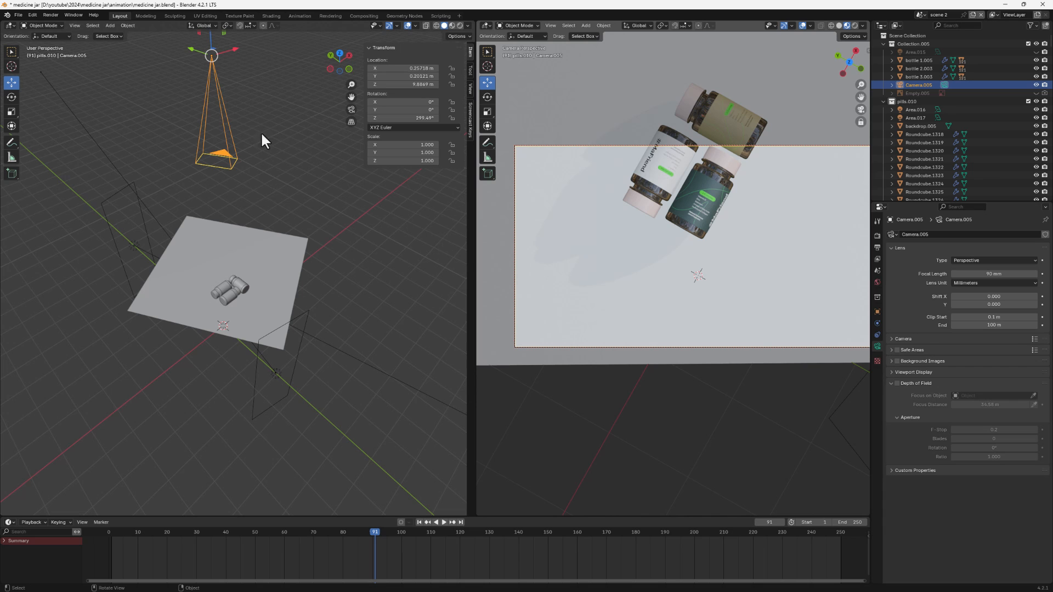
# Step: Reposition the camera to about X 0.93 m, Y 0.66 m, Z 9.97 m and set its Z rotation to about 361.5°
pyautogui.moveTo(228, 185)
pyautogui.mouseDown(button='middle')
pyautogui.moveTo(235, 259)
pyautogui.moveTo(228, 202)
pyautogui.mouseUp(button='middle')
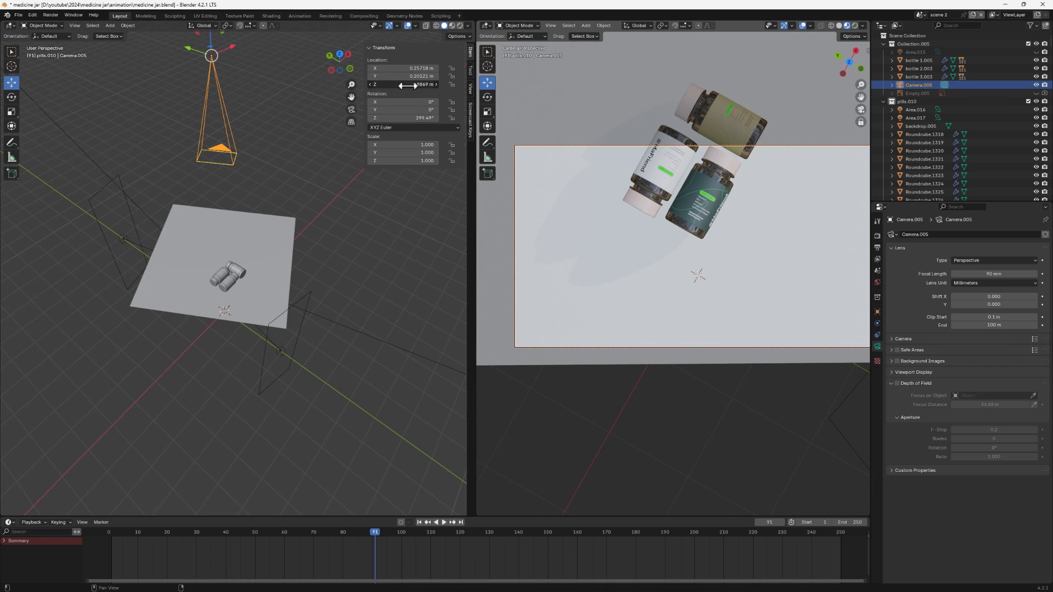
pyautogui.moveTo(407, 86)
pyautogui.mouseDown()
pyautogui.moveTo(390, 85)
pyautogui.moveTo(428, 76)
pyautogui.moveTo(412, 76)
pyautogui.moveTo(420, 68)
pyautogui.moveTo(436, 68)
pyautogui.moveTo(412, 75)
pyautogui.moveTo(438, 84)
pyautogui.moveTo(411, 75)
pyautogui.mouseUp()
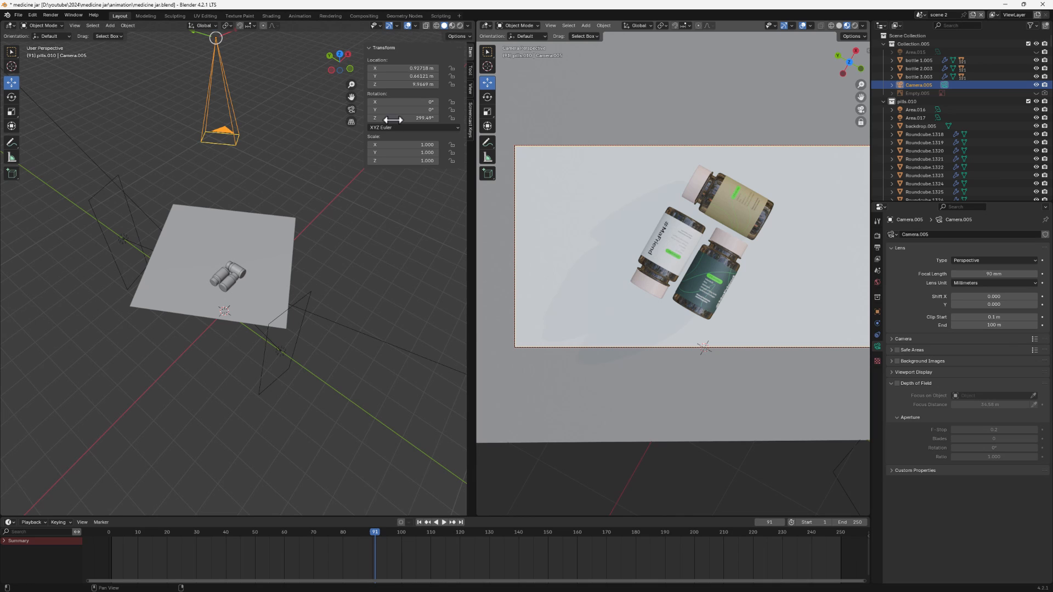
pyautogui.moveTo(408, 119); pyautogui.dragTo(449, 119)
# Step: Center the backdrop under the bottles by moving it about -0.86 m along global X and -0.76 m along global Y
pyautogui.click(279, 267)
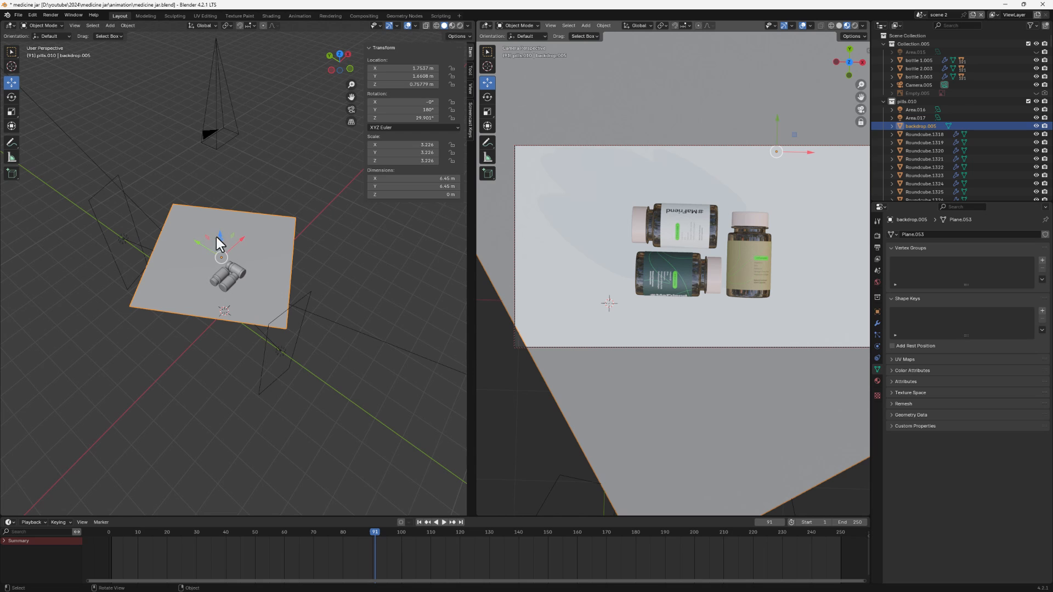
pyautogui.moveTo(256, 242); pyautogui.dragTo(206, 255, button='middle')
pyautogui.press('g')
pyautogui.press('x')
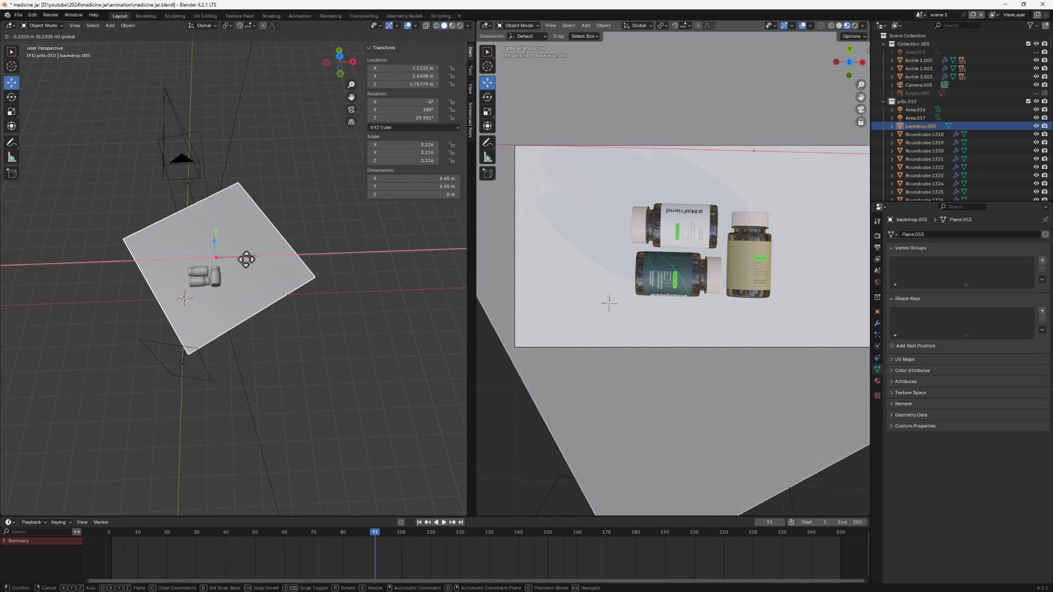
pyautogui.click(232, 262)
pyautogui.press('g')
pyautogui.press('y')
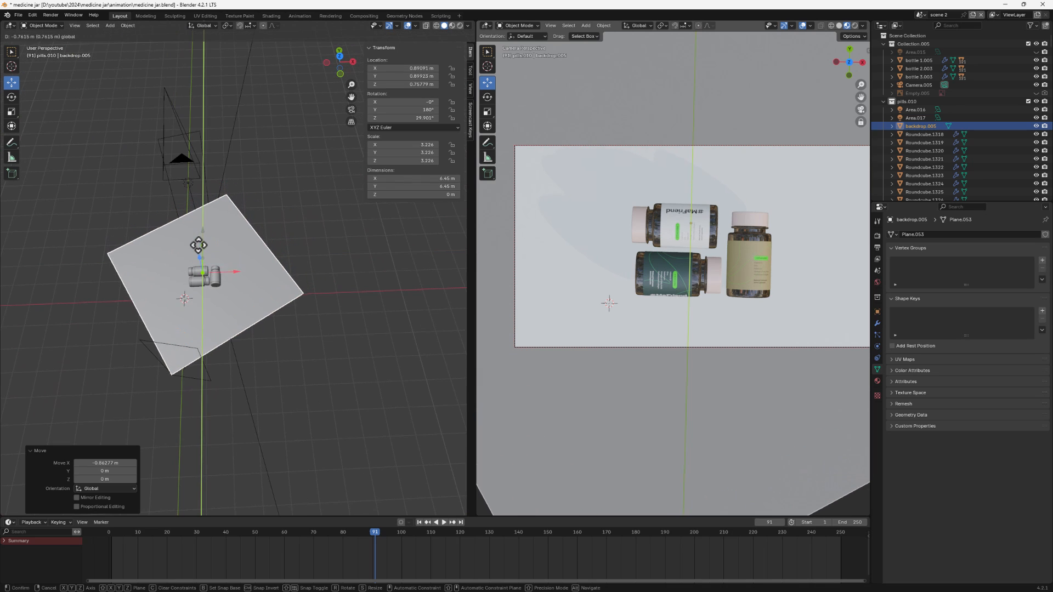
pyautogui.click(199, 245)
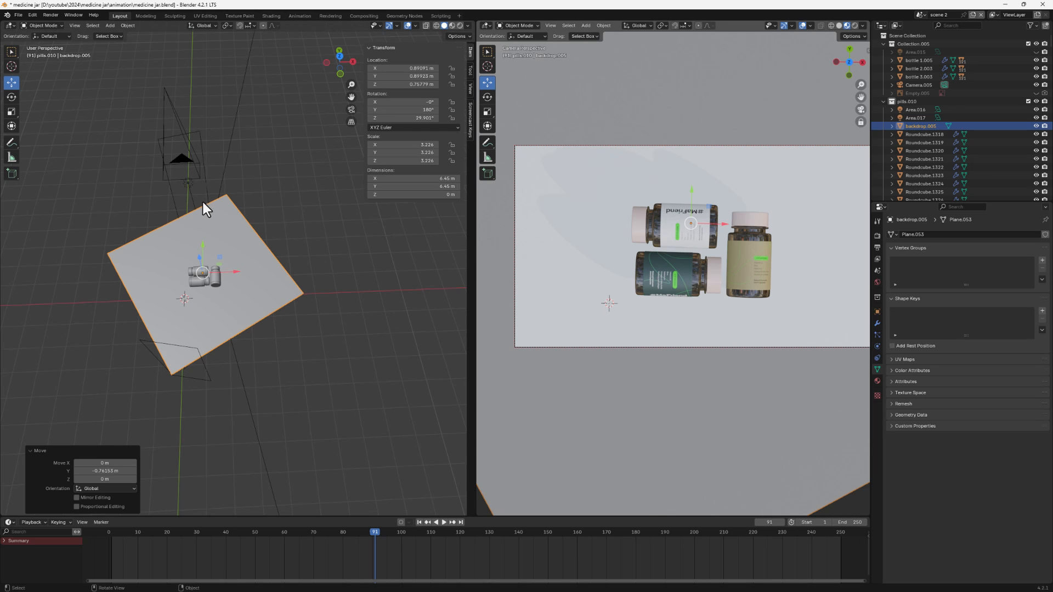
# Step: Try rotating the backdrop about its Z axis to about 49.9°
pyautogui.moveTo(203, 203); pyautogui.dragTo(222, 200, button='middle')
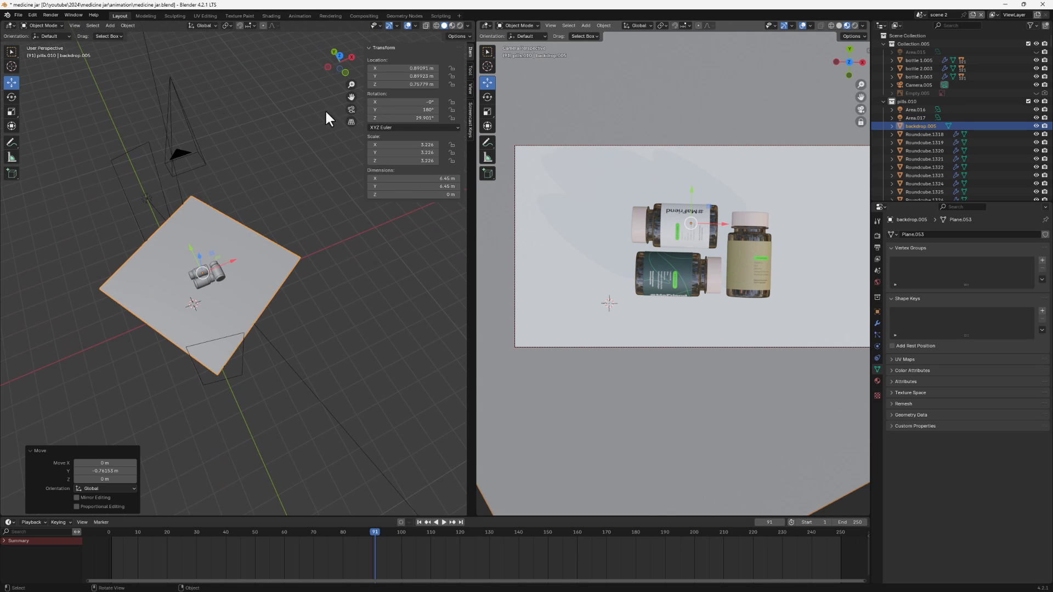
pyautogui.moveTo(396, 118); pyautogui.dragTo(405, 118)
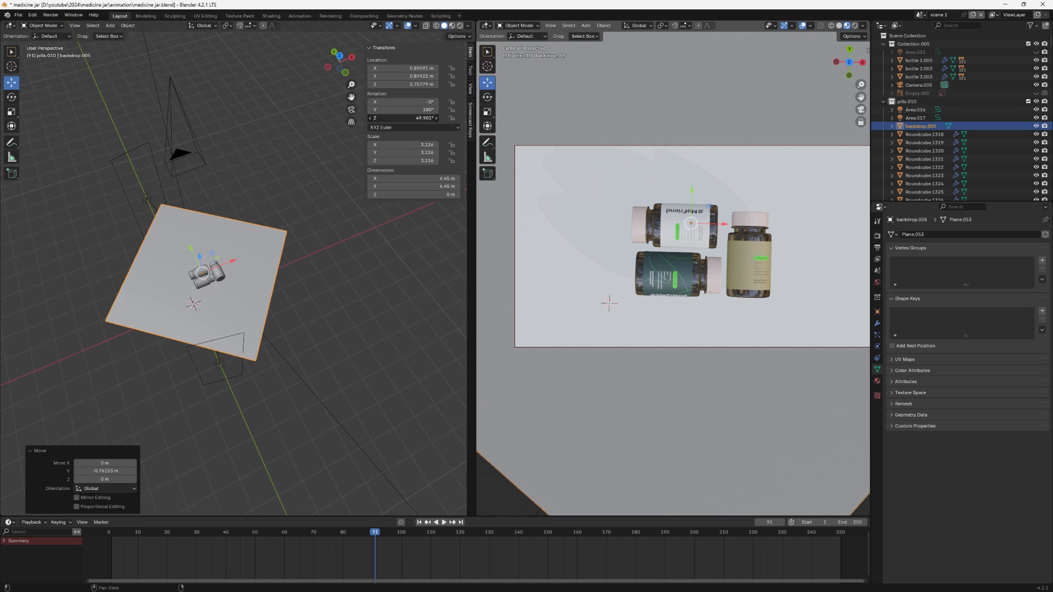
# Step: Set the camera's Z rotation to about 319.5° so the bottle group sits diagonally in the shot
pyautogui.click(170, 86)
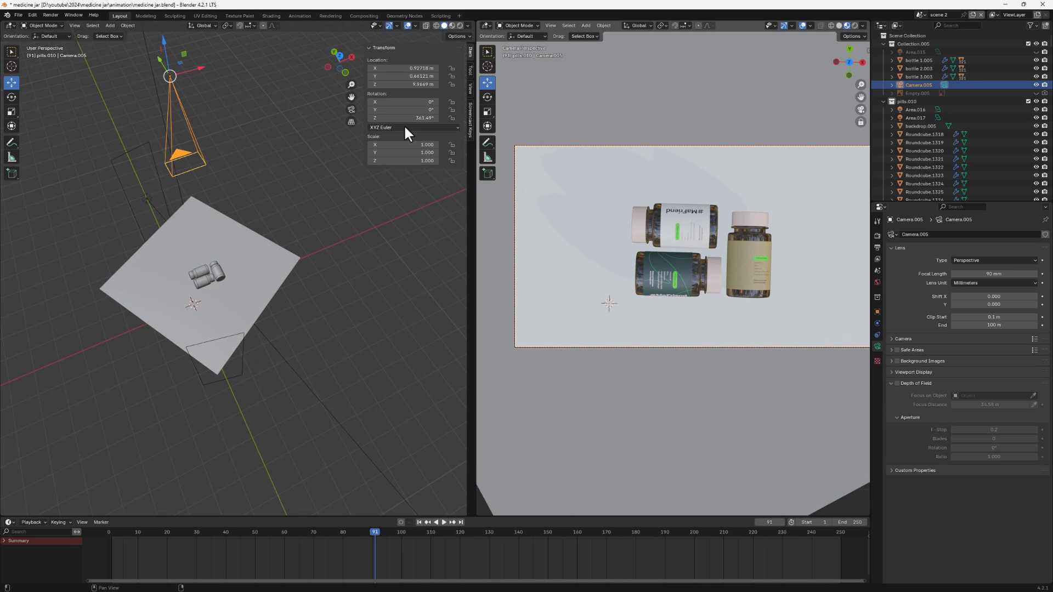
pyautogui.moveTo(403, 118); pyautogui.dragTo(378, 118)
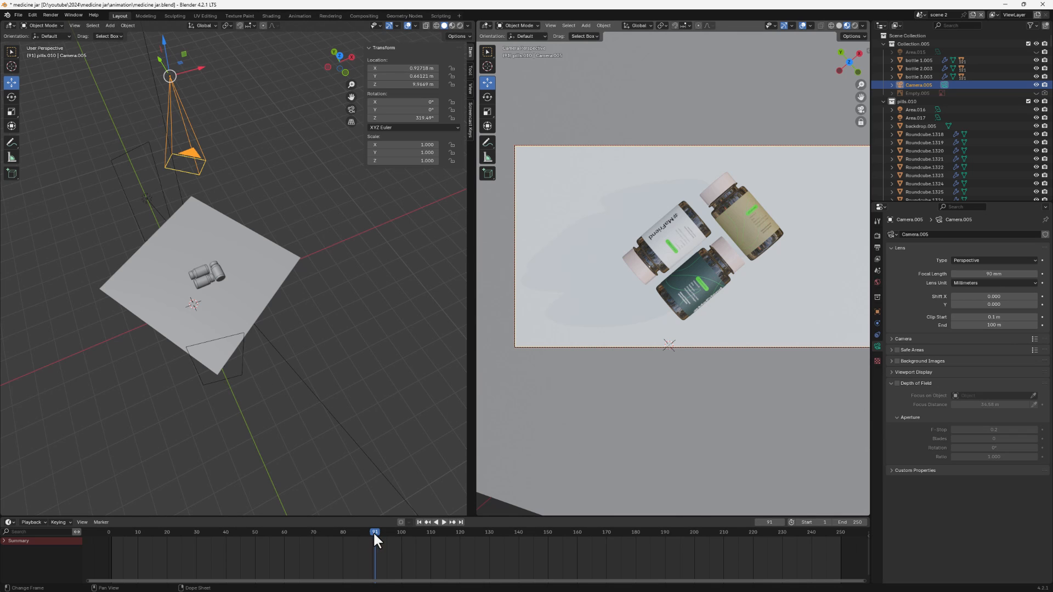
# Step: Keyframe the dark green bottle's location and rotation at frame 130
pyautogui.moveTo(374, 532); pyautogui.dragTo(490, 543)
pyautogui.scroll(8, 218, 354)
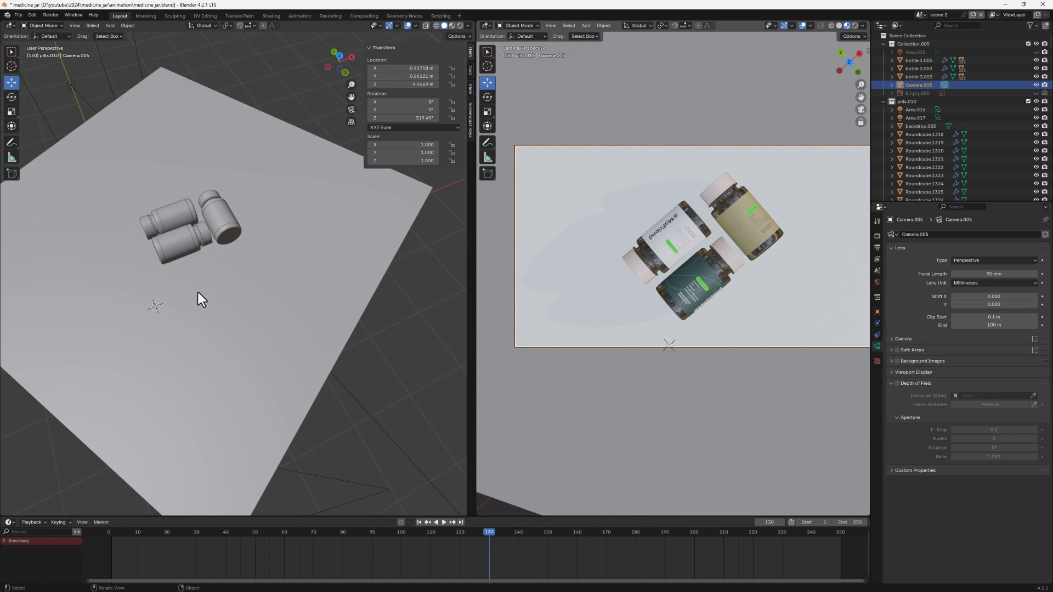
pyautogui.click(194, 244)
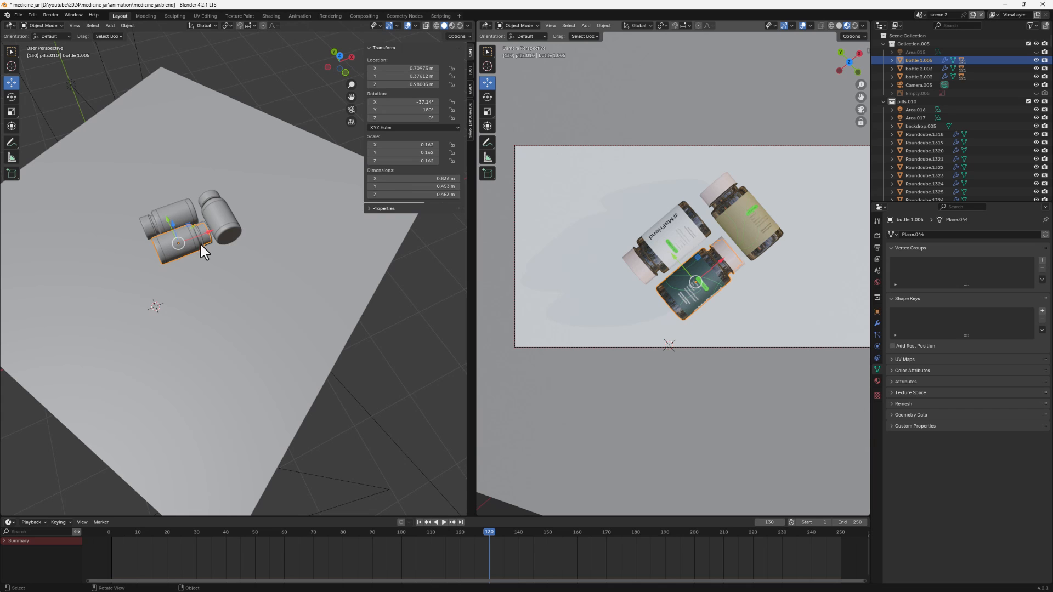
pyautogui.scroll(3, 201, 244)
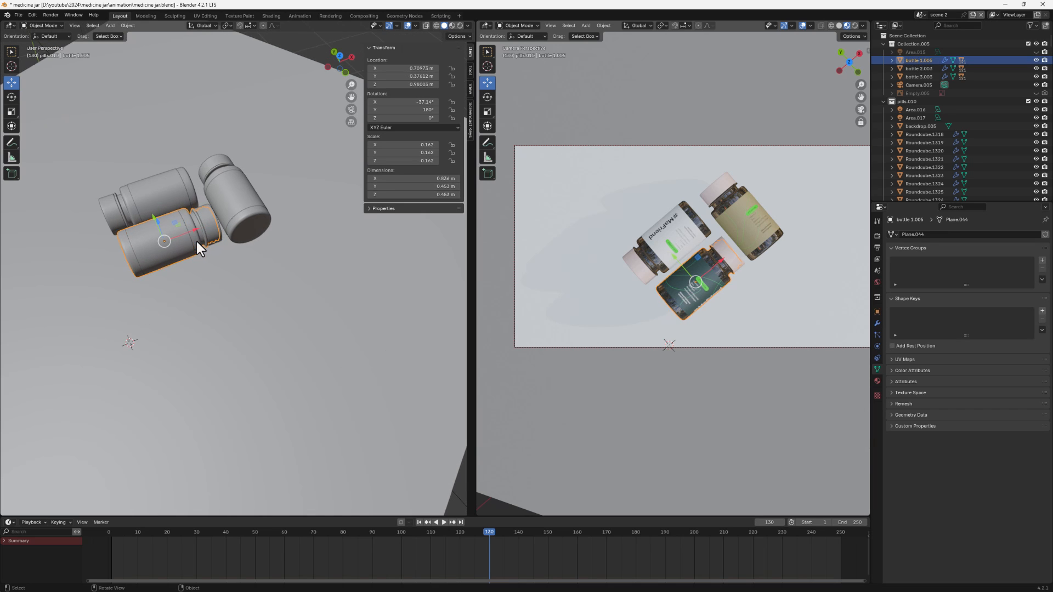
pyautogui.moveTo(200, 232); pyautogui.dragTo(170, 240)
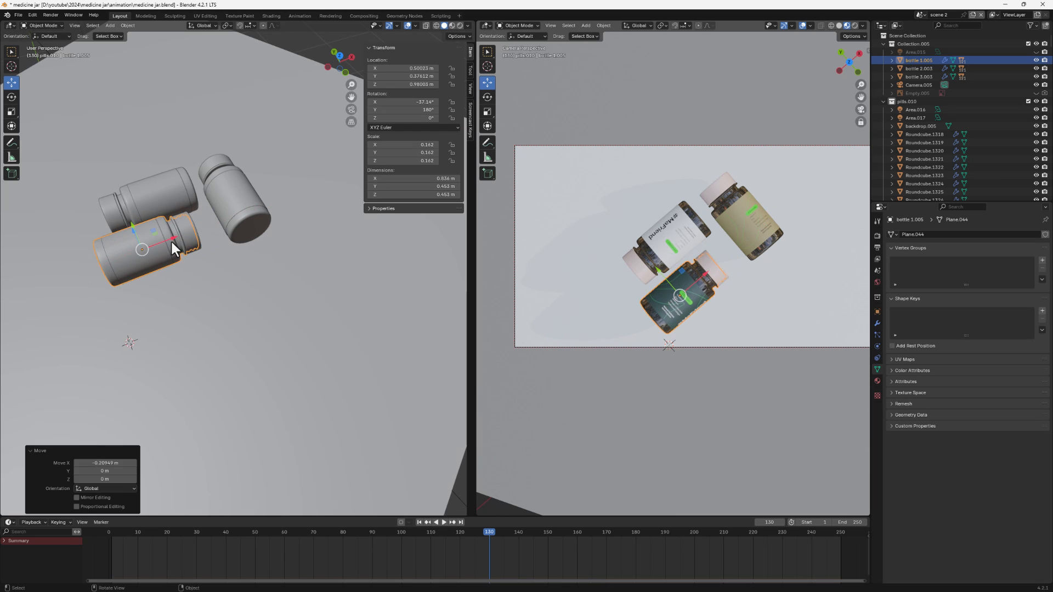
pyautogui.hotkey('ctrl', 'z')
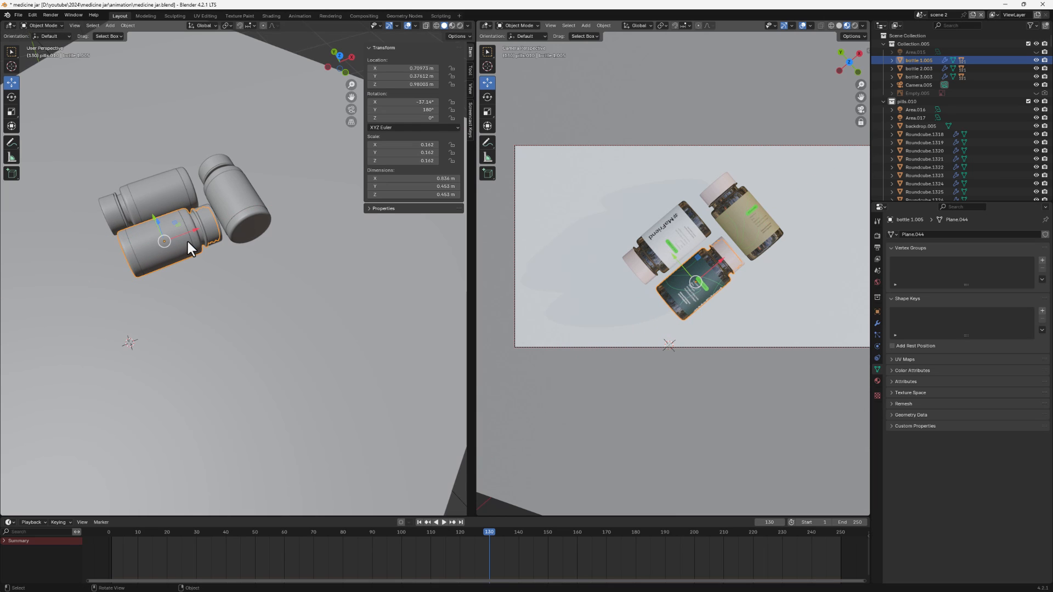
pyautogui.press('k')
pyautogui.click(187, 241)
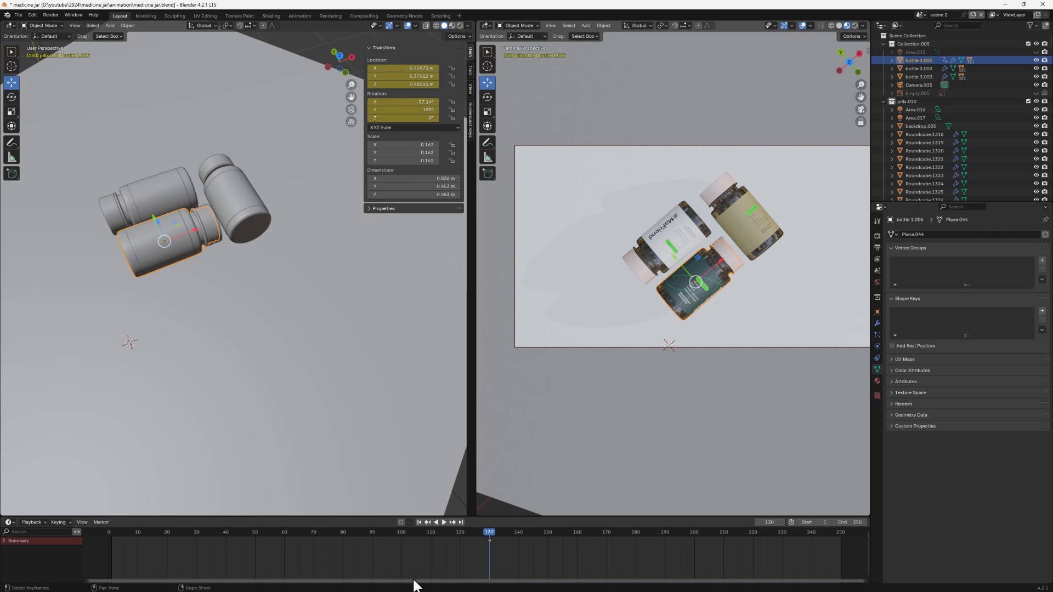
# Step: Keyframe the location and rotation of the beige bottle and the white bottle at frame 130
pyautogui.click(243, 218)
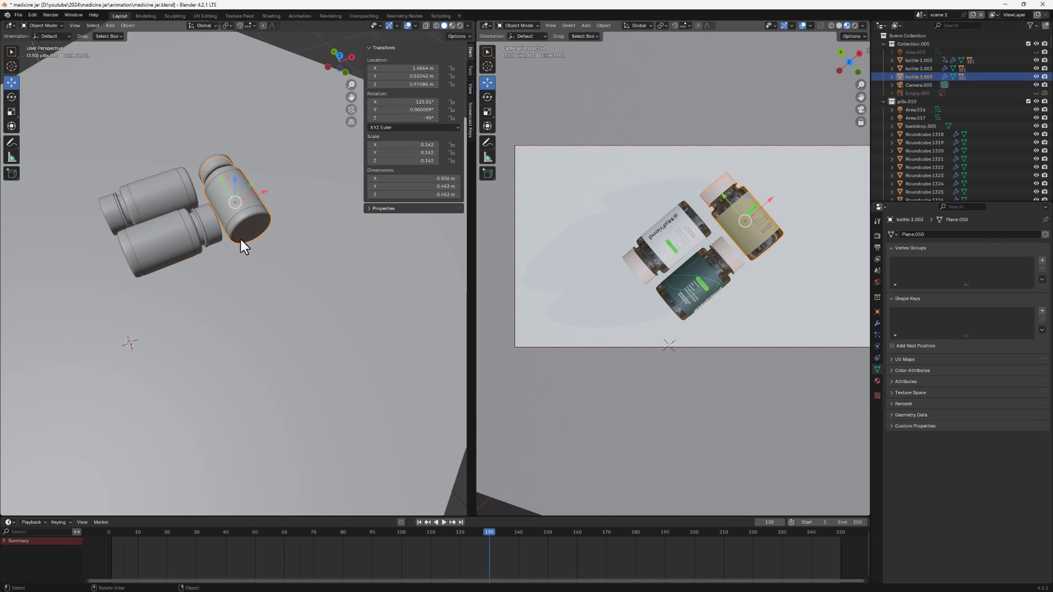
pyautogui.press('k')
pyautogui.click(157, 232)
pyautogui.click(191, 183)
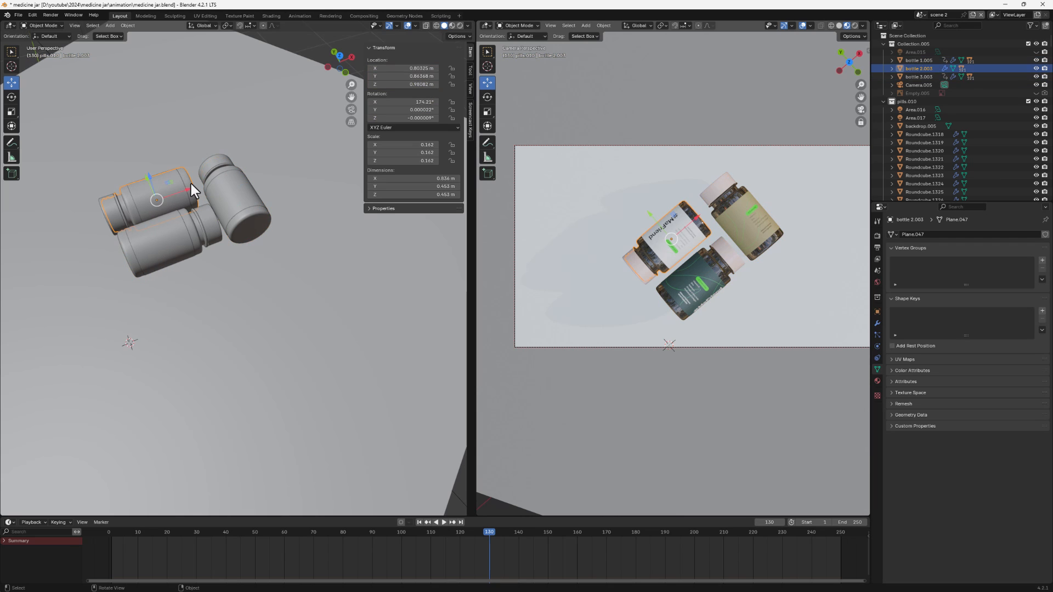
pyautogui.press('k')
pyautogui.click(190, 181)
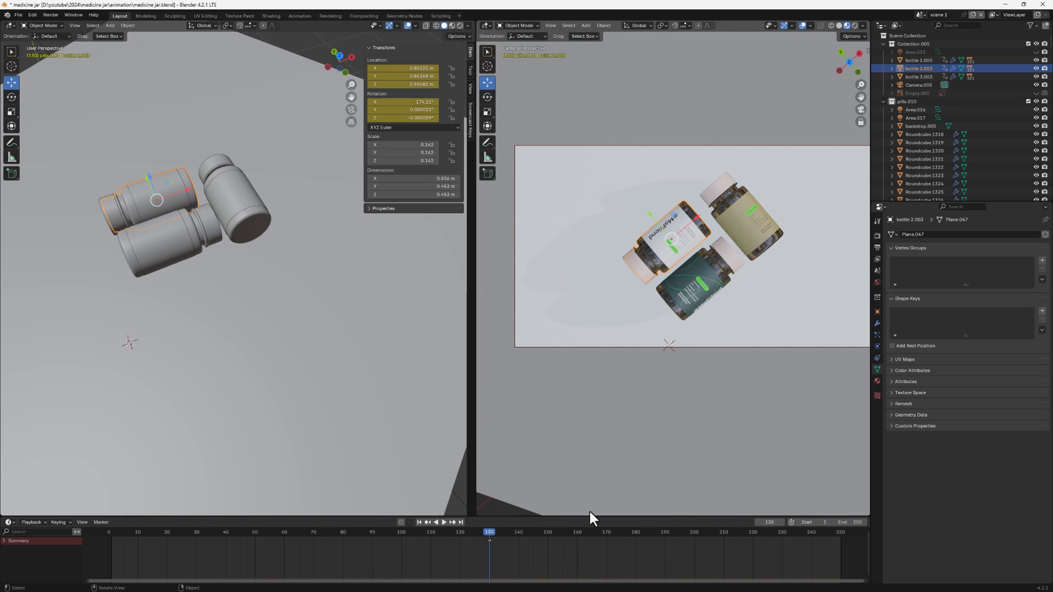
# Step: At frame 1, move the white bottle about 1.86 m along global Y, out of the camera frame
pyautogui.press('space')
pyautogui.moveTo(490, 531); pyautogui.dragTo(333, 528)
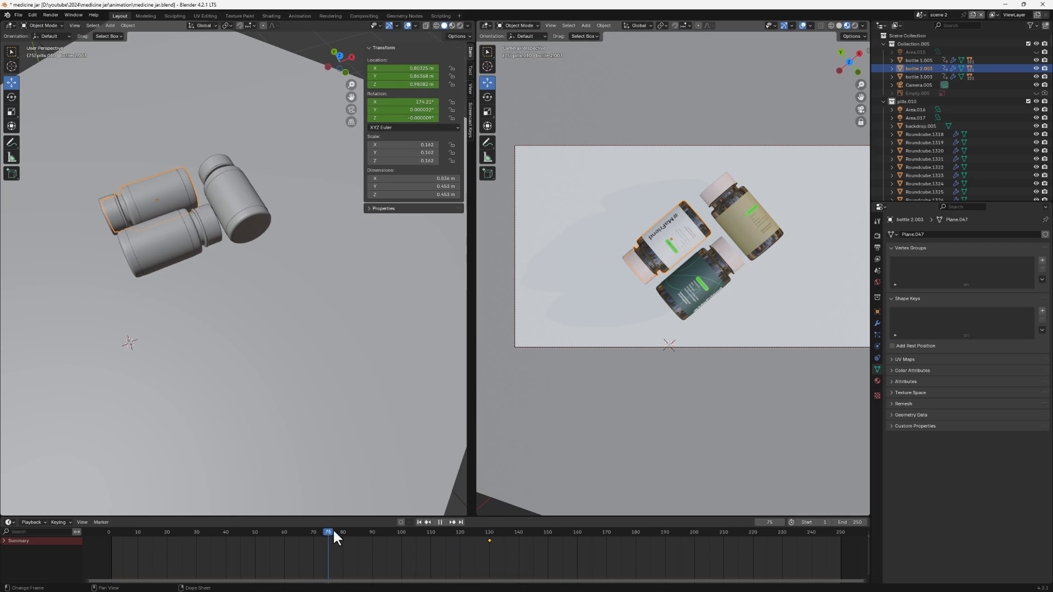
pyautogui.click(108, 527)
pyautogui.press('space')
pyautogui.moveTo(137, 195); pyautogui.dragTo(162, 167, button='middle')
pyautogui.moveTo(164, 180); pyautogui.dragTo(190, 99)
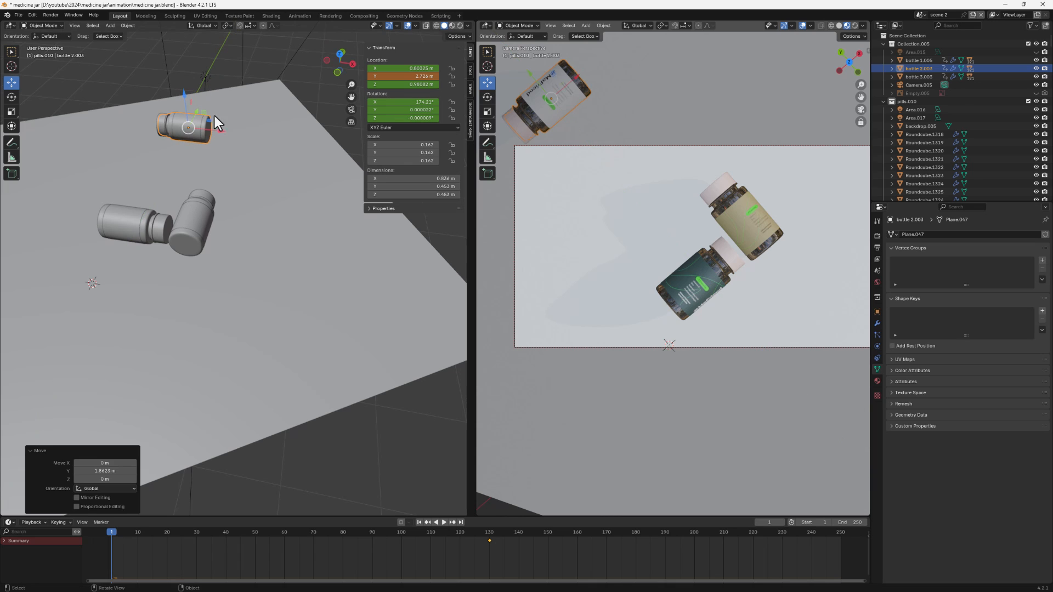
pyautogui.moveTo(210, 155); pyautogui.dragTo(151, 161, button='middle')
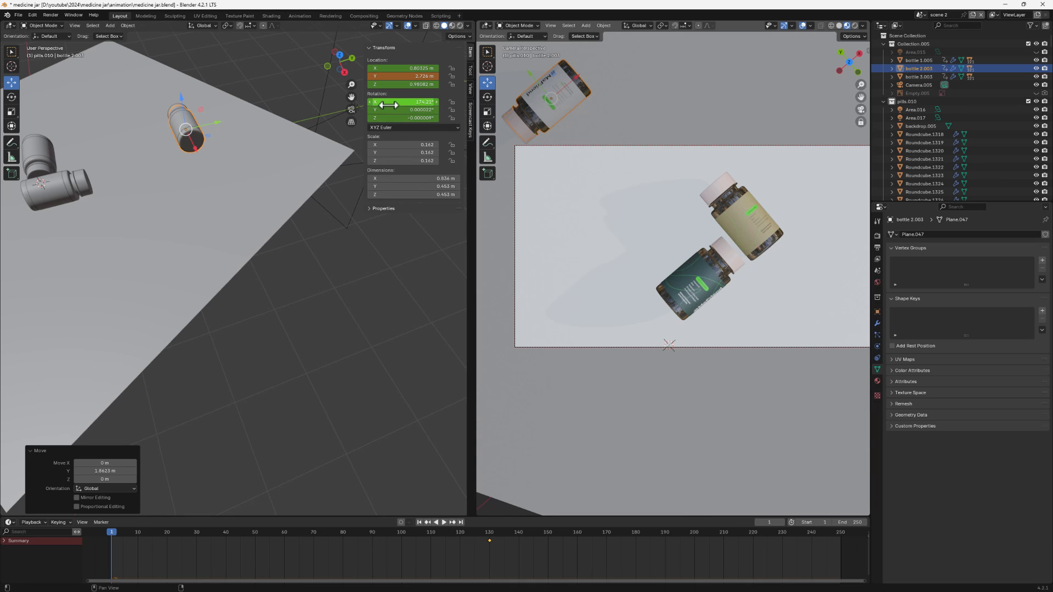
# Step: Set the white bottle's X rotation to about -101.8° and keyframe its location and rotation at frame 1
pyautogui.moveTo(397, 109); pyautogui.dragTo(369, 102)
pyautogui.hotkey('ctrl', 'z')
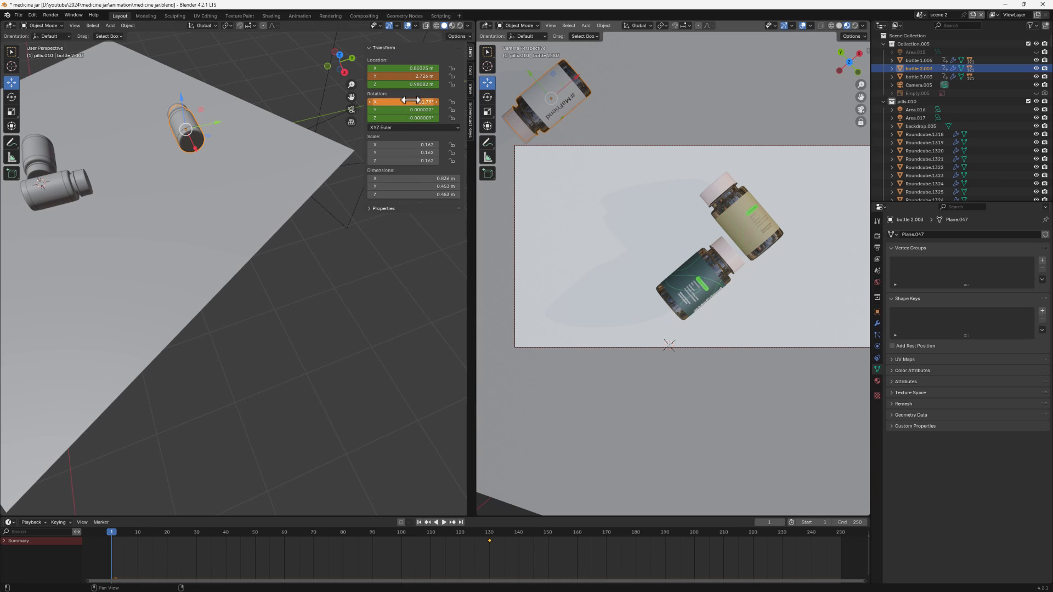
pyautogui.press('k')
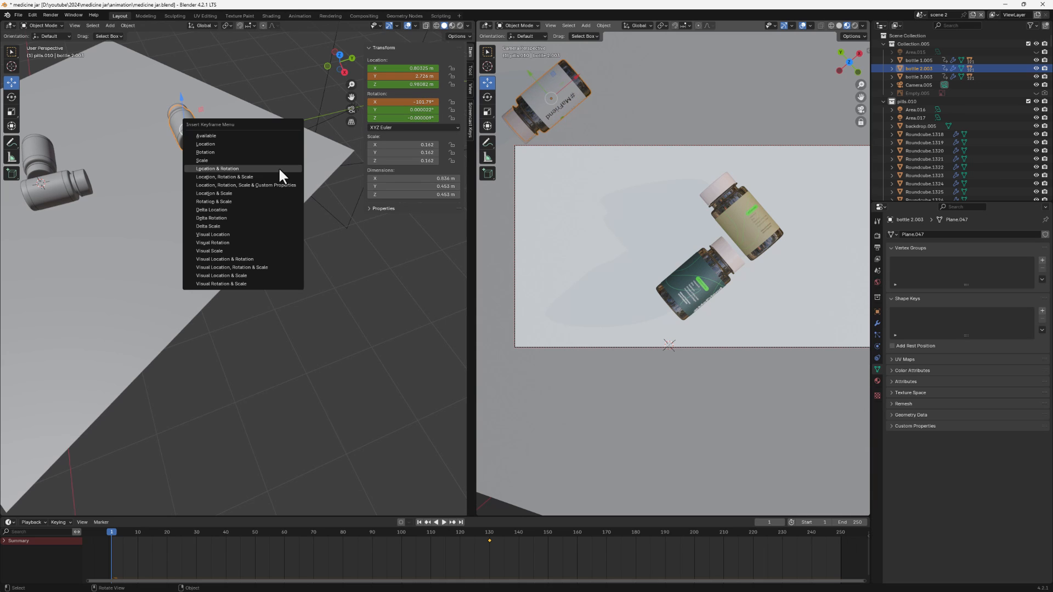
pyautogui.click(239, 169)
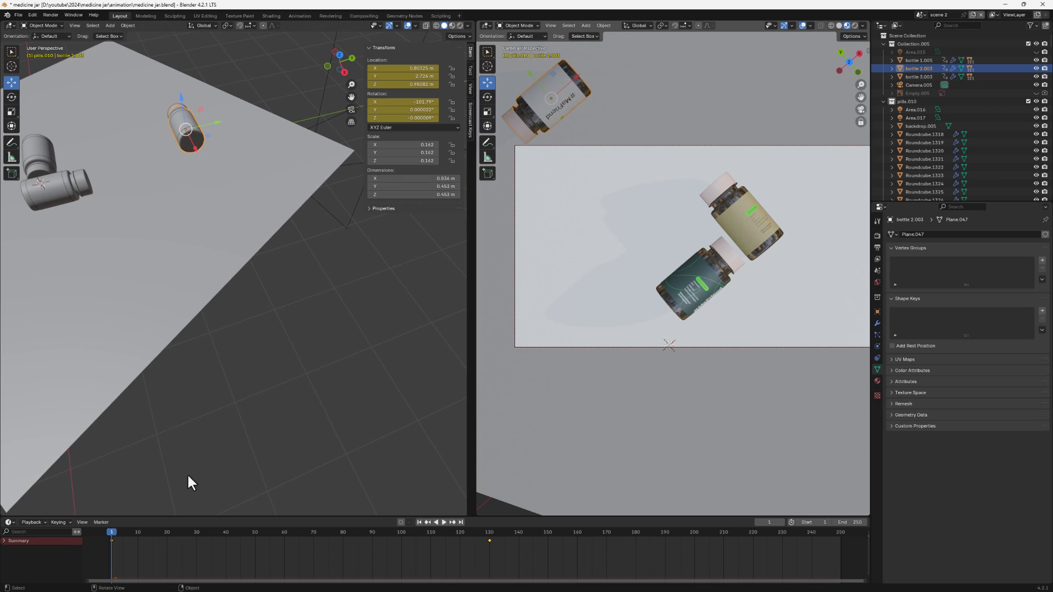
# Step: Play back the white bottle's entrance to review its slide and roll, and return to frame 130
pyautogui.press('space')
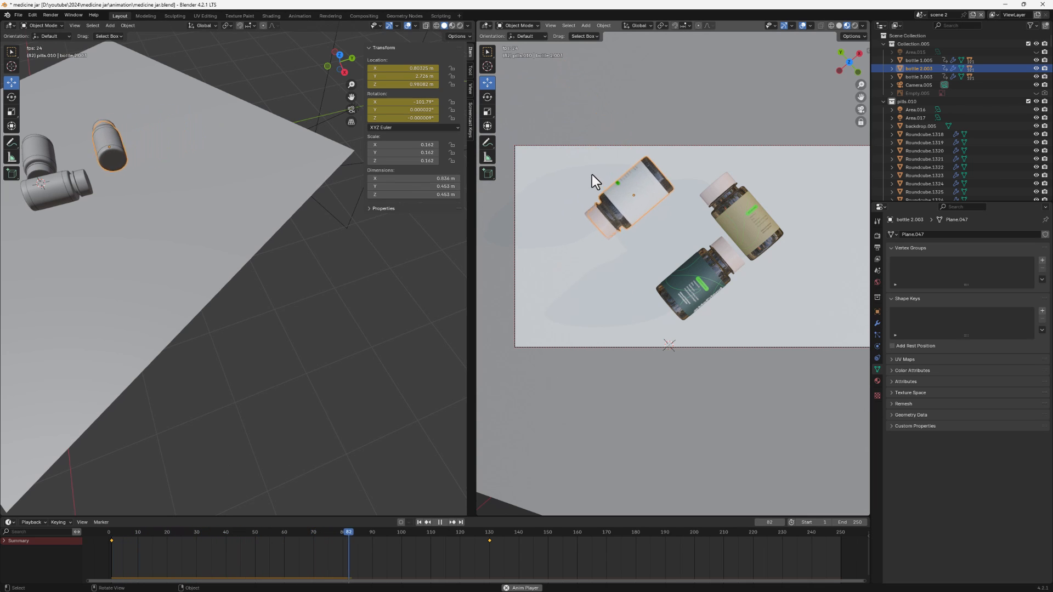
pyautogui.press('space')
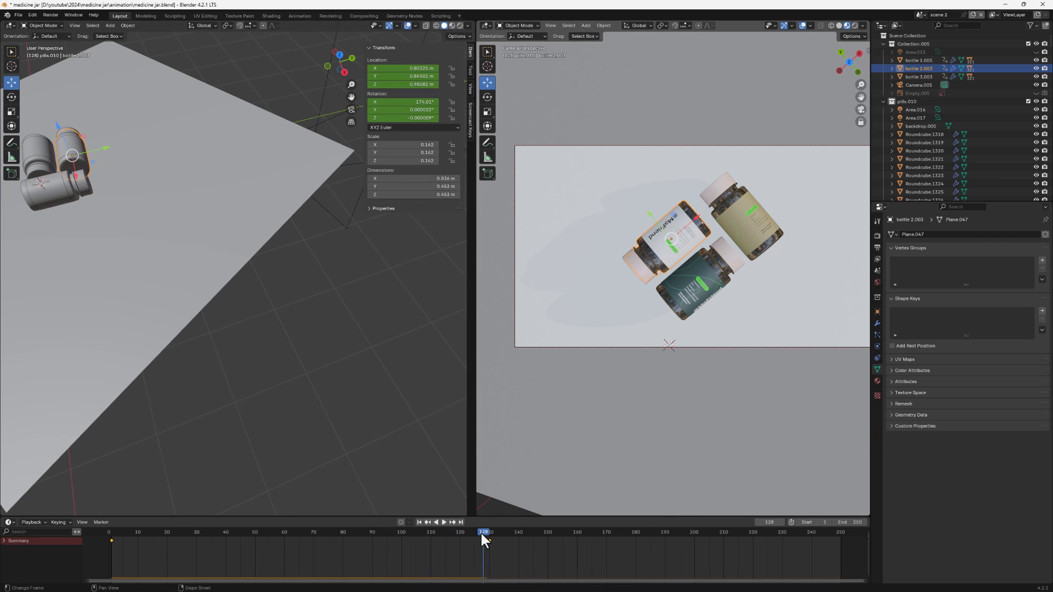
pyautogui.moveTo(483, 539); pyautogui.dragTo(104, 538)
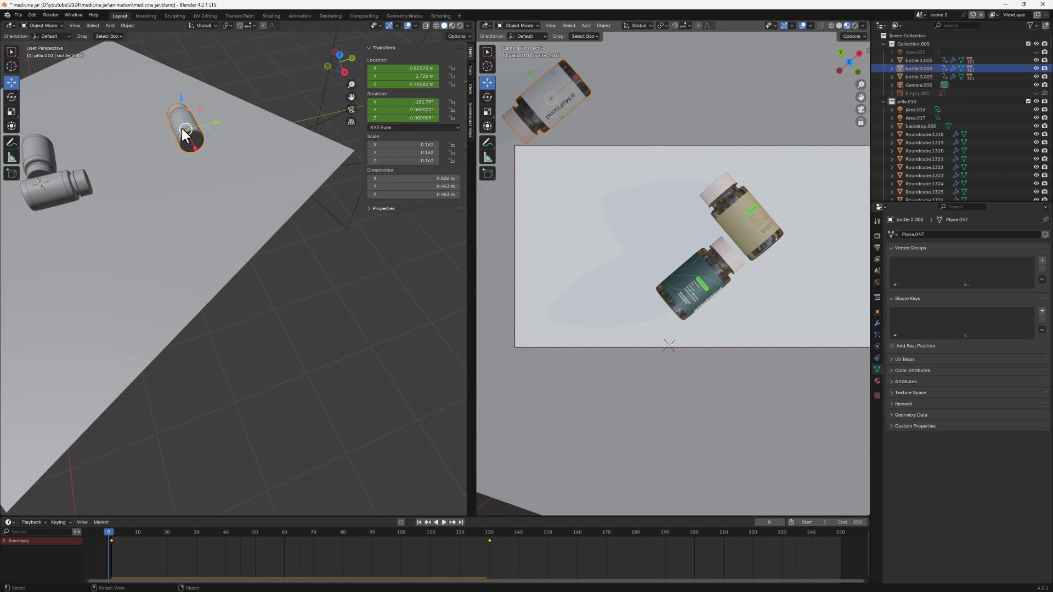
pyautogui.press('space')
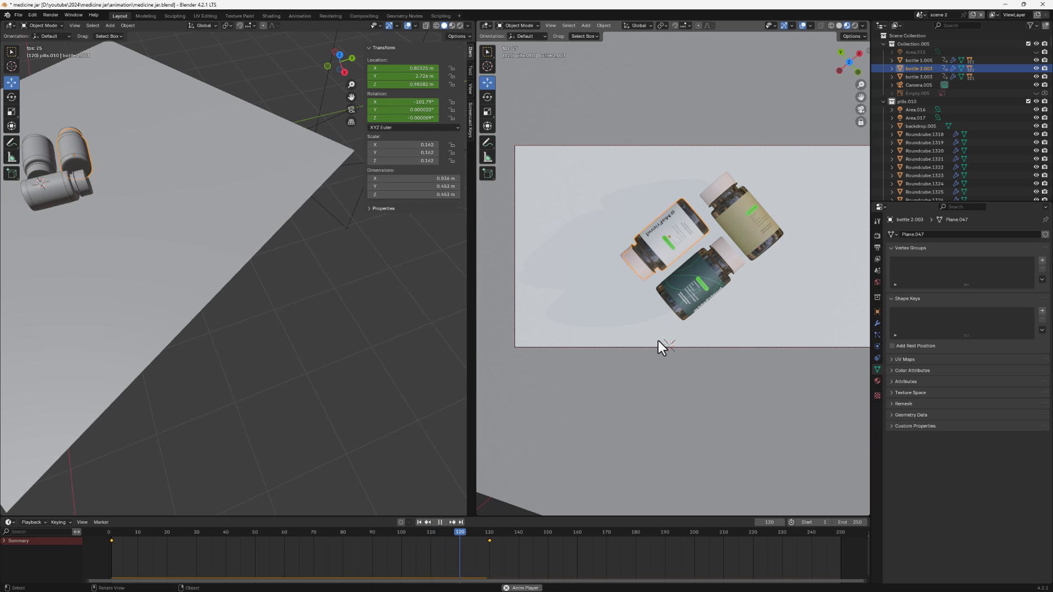
pyautogui.press('space')
pyautogui.moveTo(475, 532); pyautogui.dragTo(485, 524)
pyautogui.keyDown('shift'); pyautogui.moveTo(105, 259); pyautogui.dragTo(211, 264, button='middle'); pyautogui.keyUp('shift')
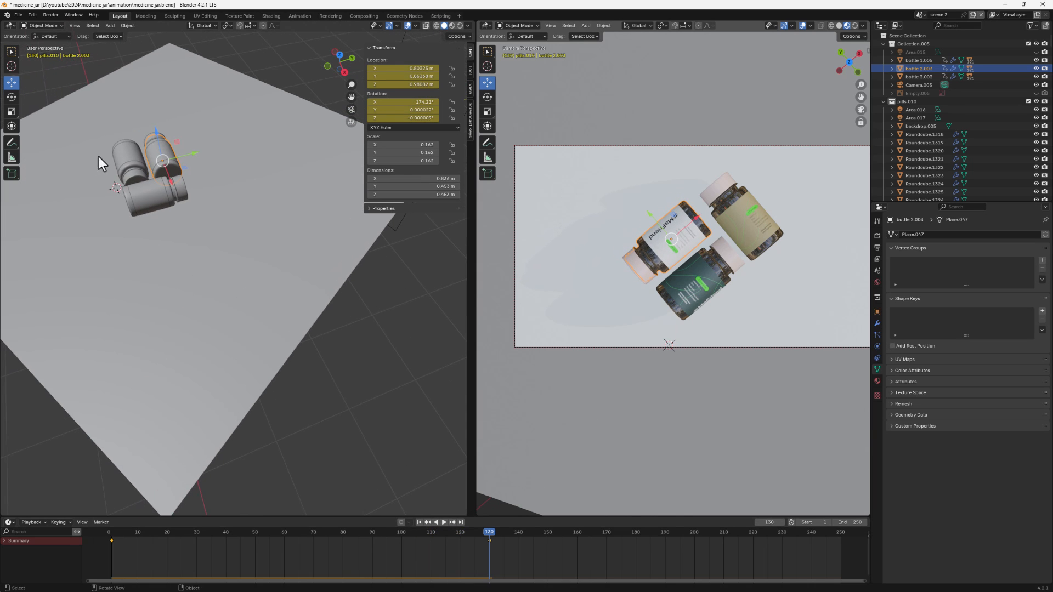
# Step: At frame 0, move the dark green bottle about -1.64 m along global Y, out of the camera frame
pyautogui.click(133, 166)
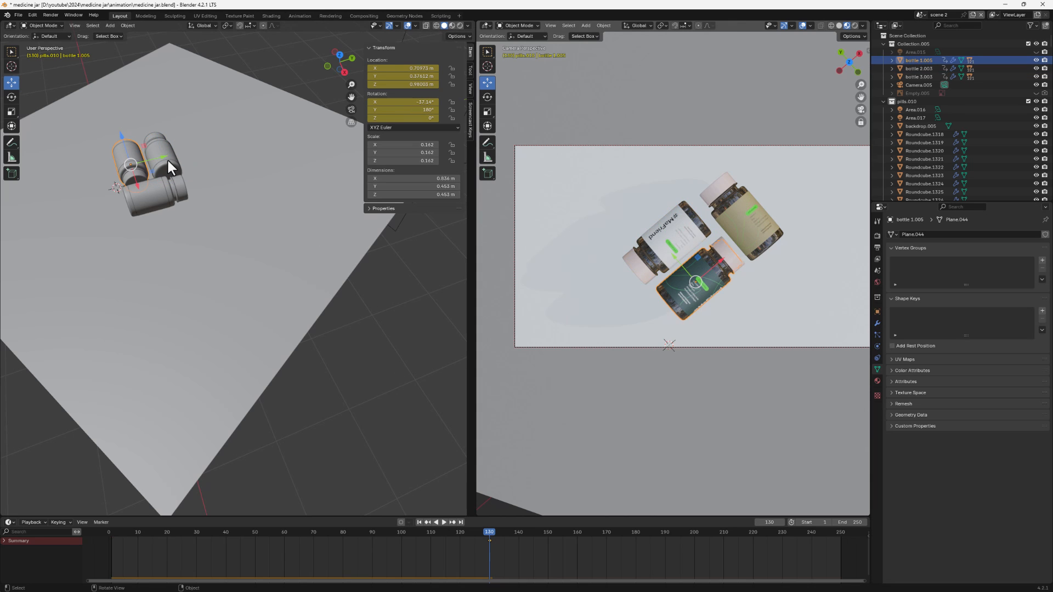
pyautogui.moveTo(165, 156); pyautogui.dragTo(143, 163)
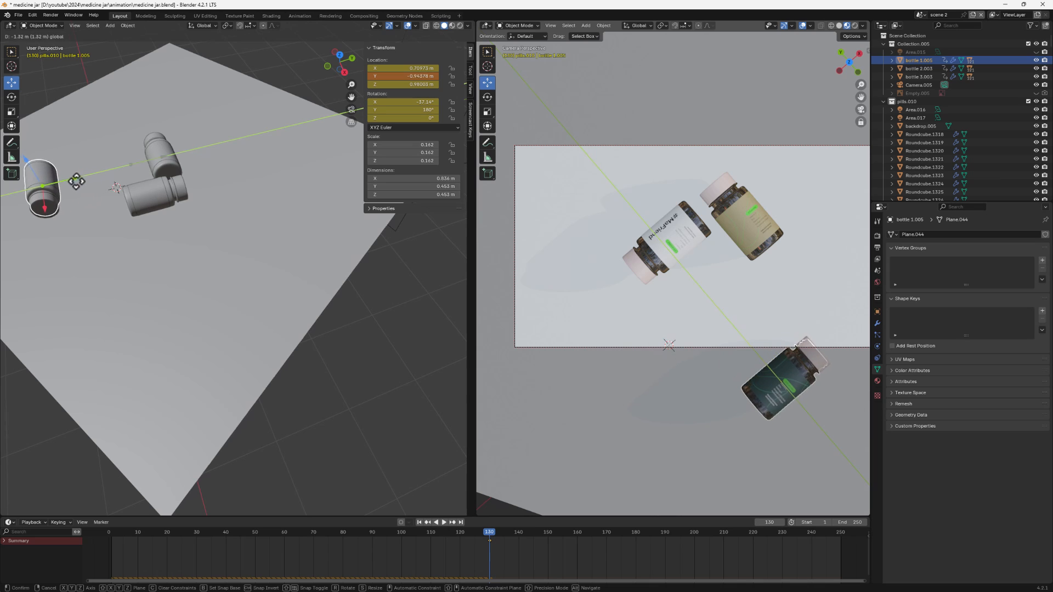
pyautogui.click(66, 188)
pyautogui.hotkey('ctrl', 'z')
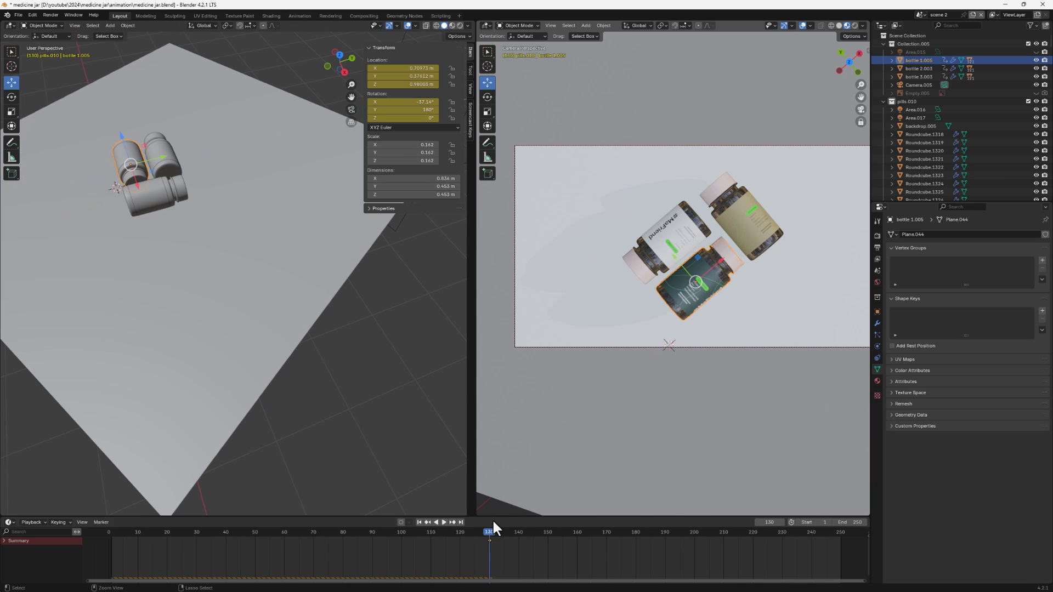
pyautogui.moveTo(488, 535); pyautogui.dragTo(105, 528)
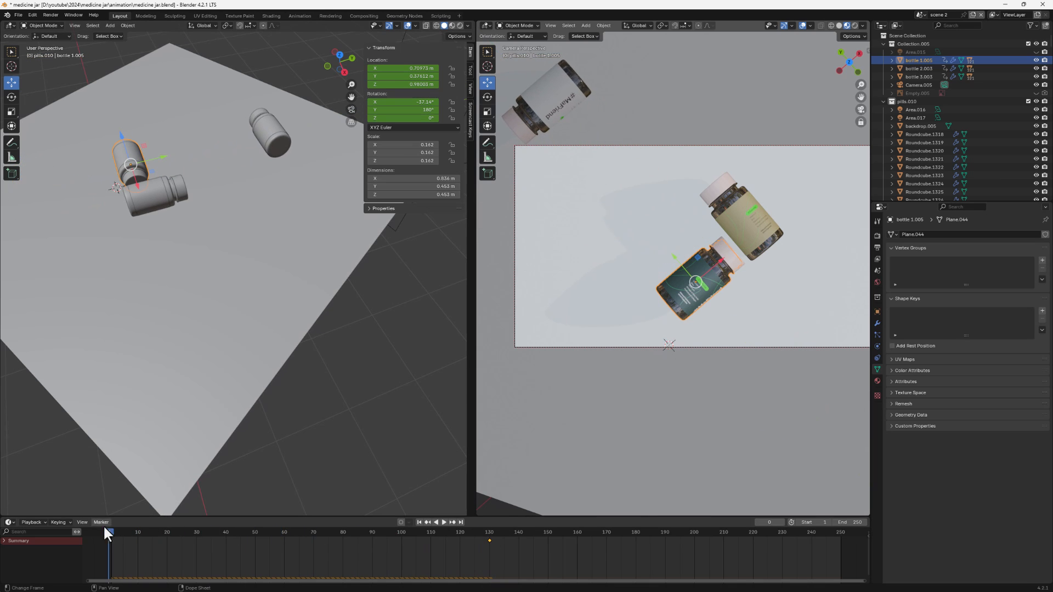
pyautogui.moveTo(163, 157); pyautogui.dragTo(42, 169)
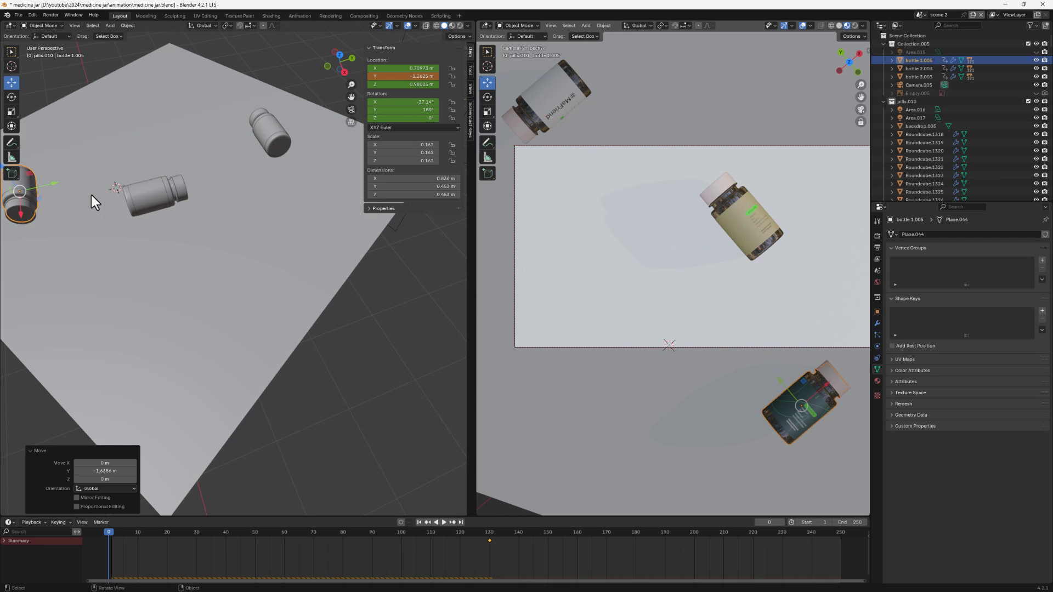
pyautogui.keyDown('shift'); pyautogui.moveTo(94, 199); pyautogui.dragTo(185, 239, button='middle'); pyautogui.keyUp('shift')
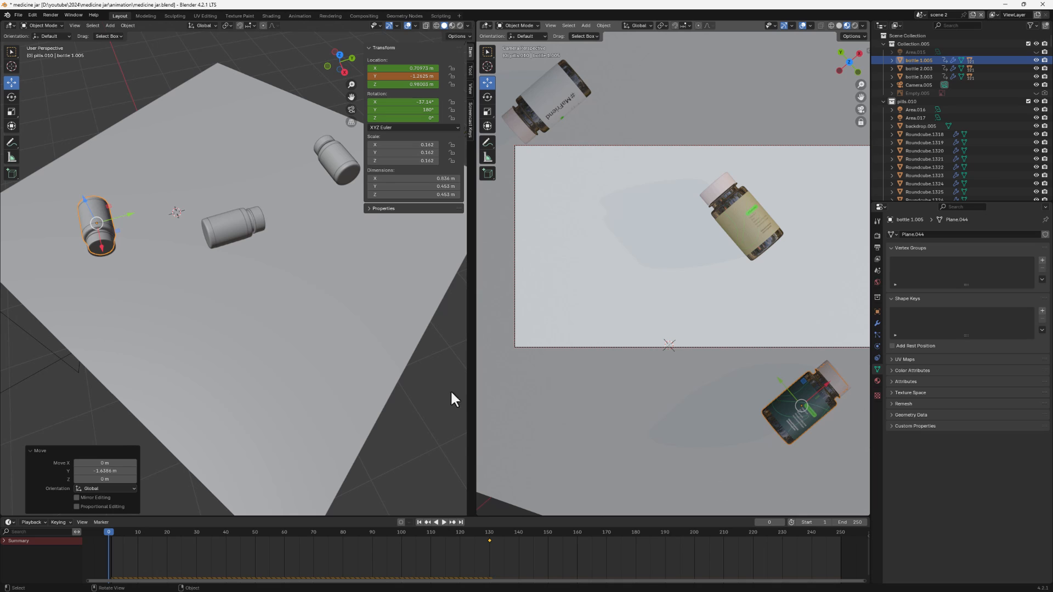
# Step: Set the dark green bottle's X rotation to about -169° and keyframe its location and rotation at frame 0
pyautogui.press('k')
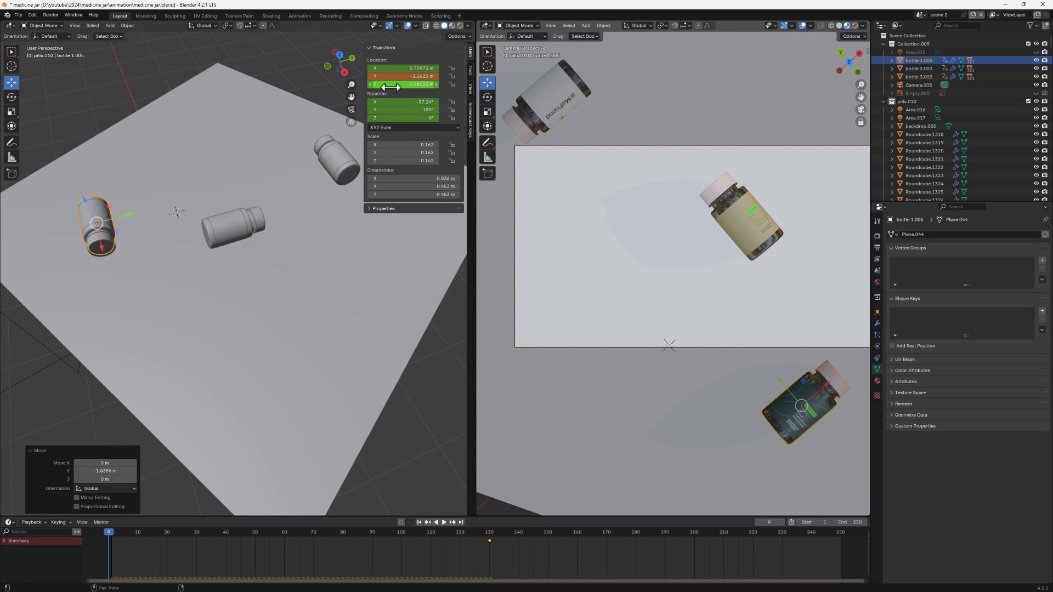
pyautogui.moveTo(403, 102); pyautogui.dragTo(357, 102)
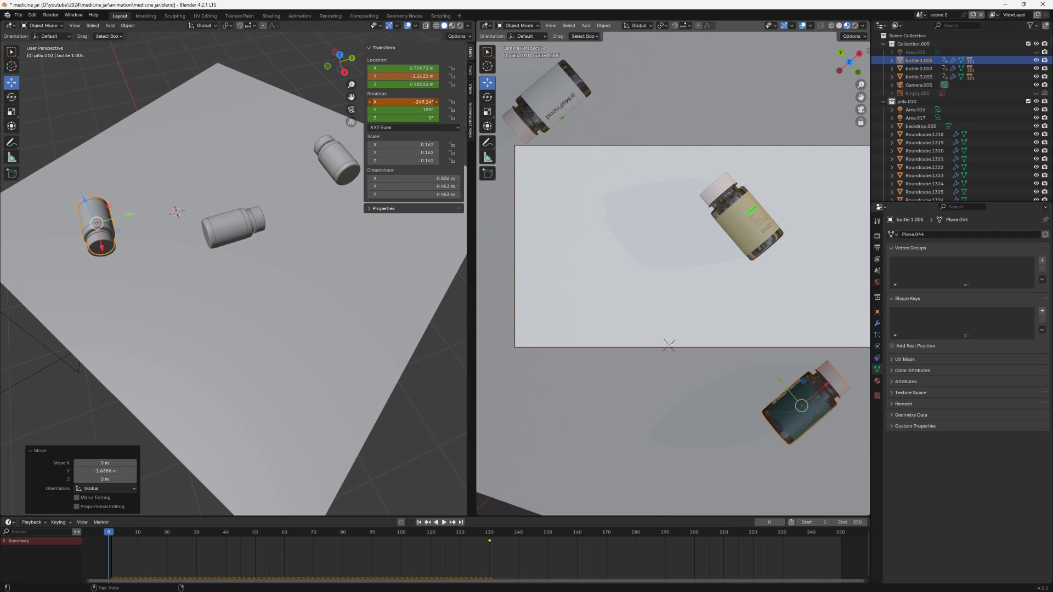
pyautogui.moveTo(403, 102); pyautogui.dragTo(392, 102)
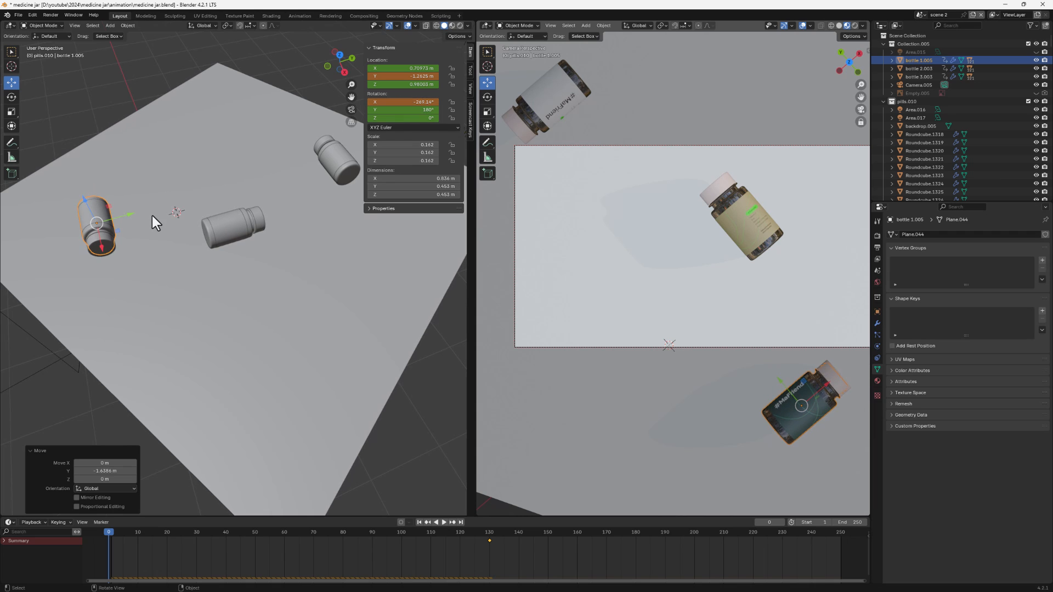
pyautogui.press('i')
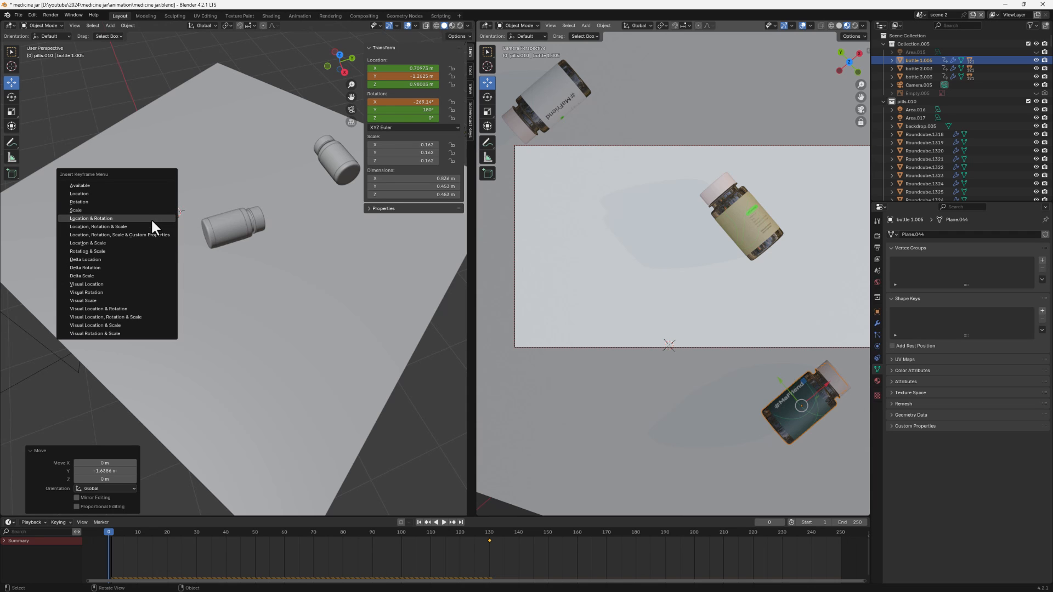
pyautogui.click(151, 218)
# Step: Play the animation to review both bottles rolling into the group, and return to frame 130
pyautogui.press('space')
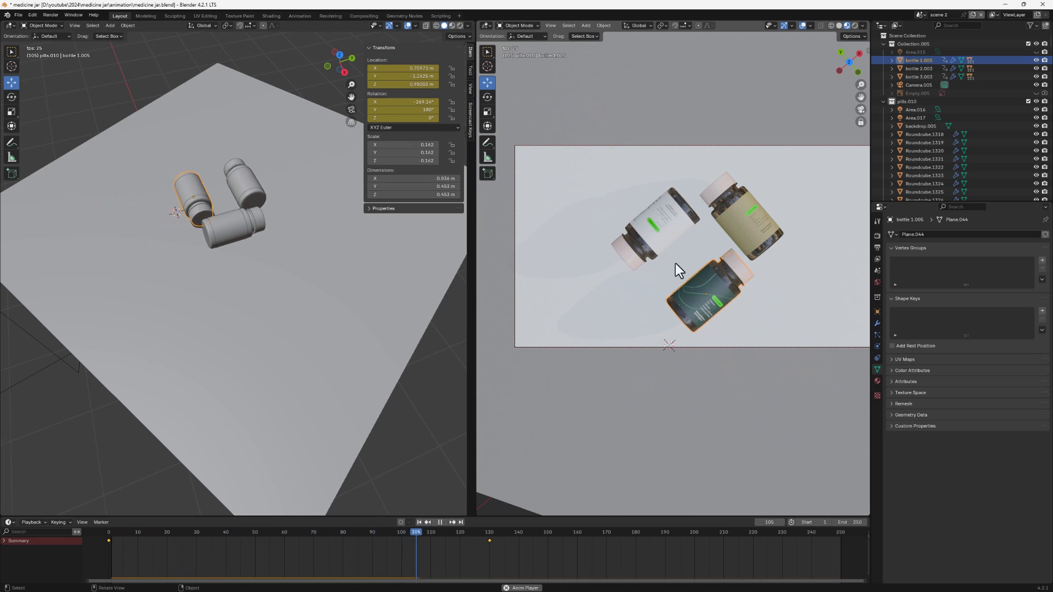
pyautogui.press('space')
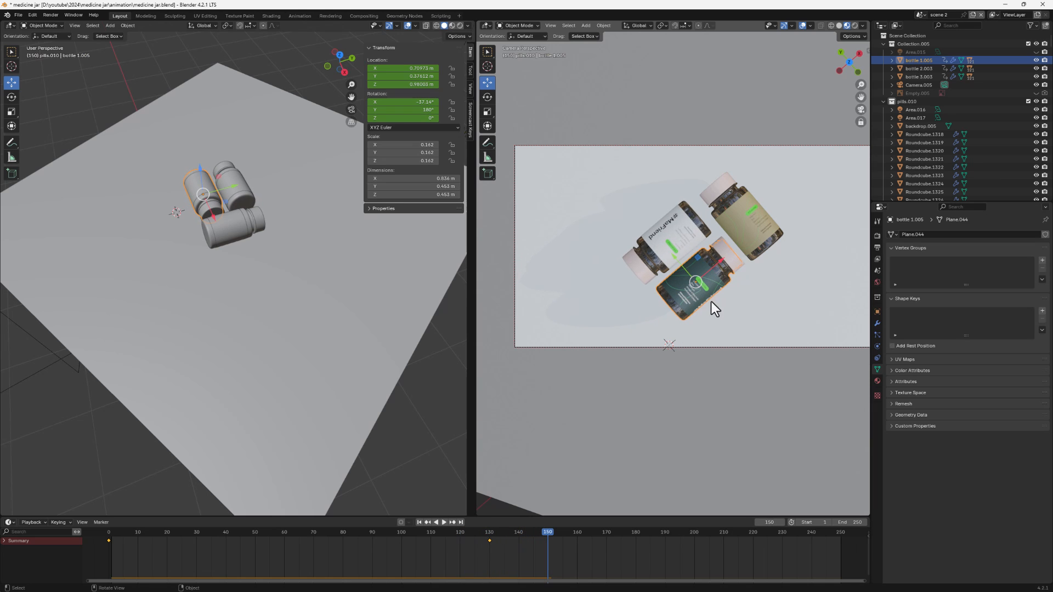
pyautogui.moveTo(547, 532); pyautogui.dragTo(489, 549)
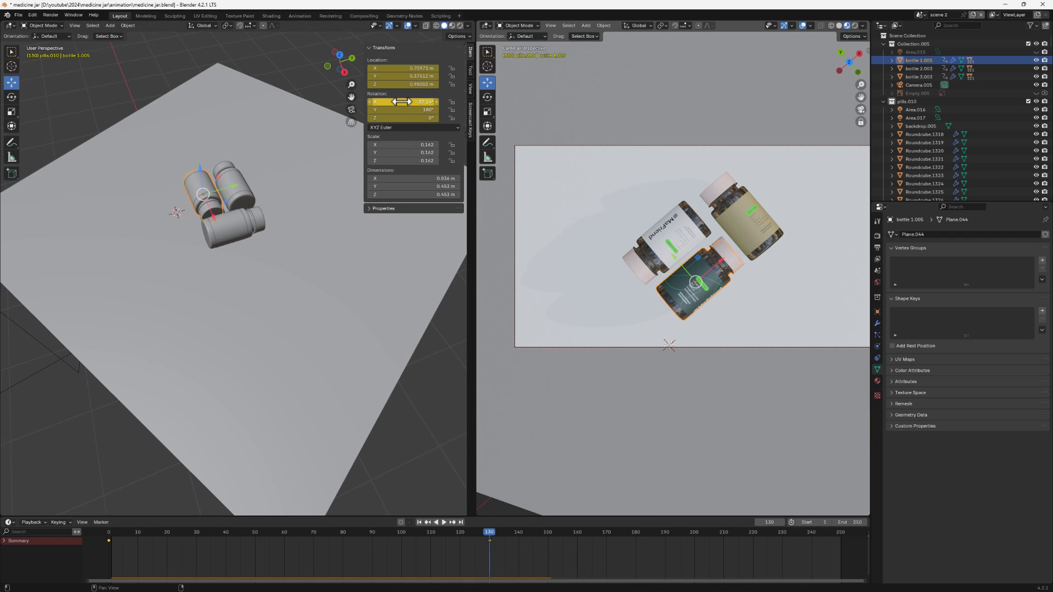
# Step: Set the dark green bottle's X rotation to about 7.9° at frame 130 and keyframe its location and rotation
pyautogui.moveTo(401, 102); pyautogui.dragTo(434, 102)
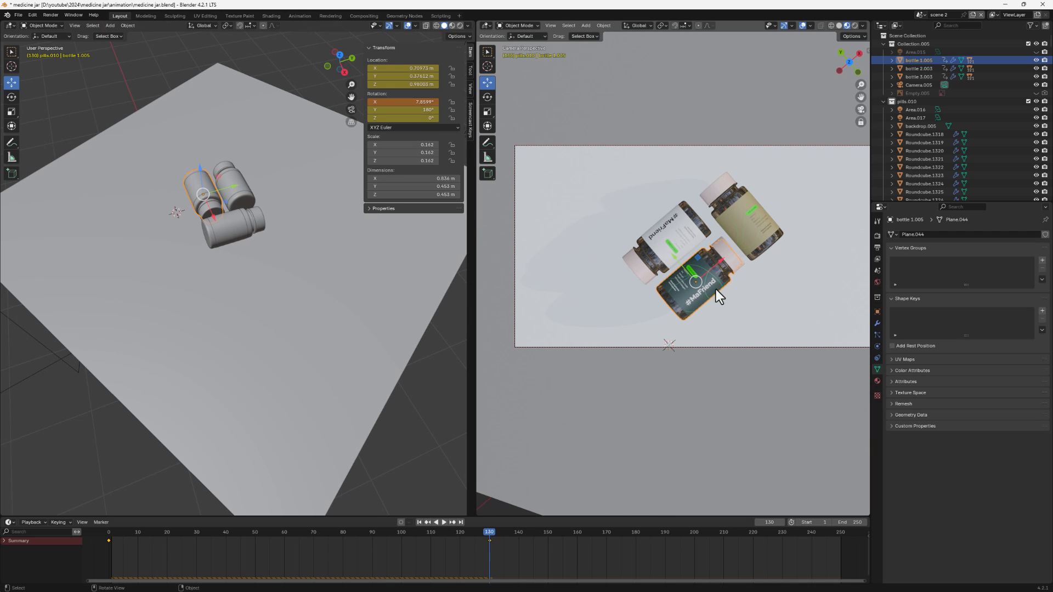
pyautogui.press('k')
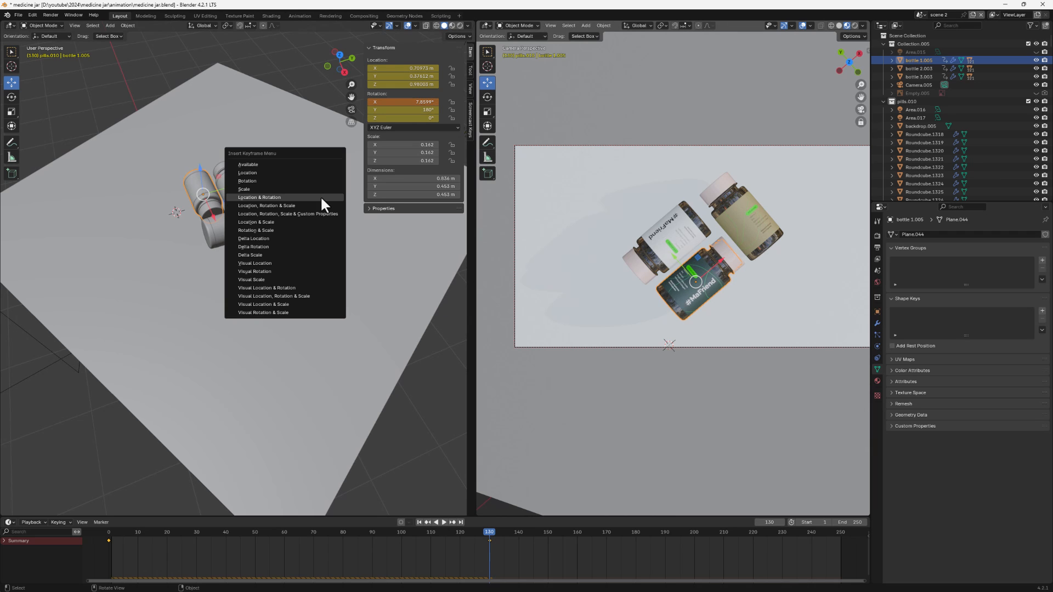
pyautogui.click(321, 195)
# Step: Play the animation from frame 0 to review how the dark green bottle rolls into the group
pyautogui.moveTo(489, 535); pyautogui.dragTo(113, 535)
pyautogui.press('space')
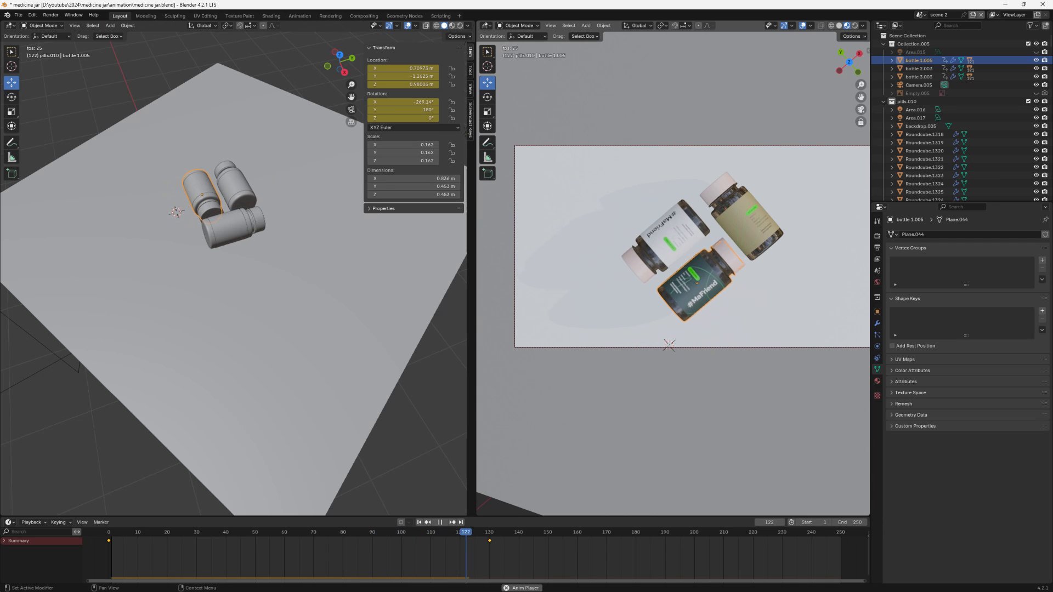
pyautogui.press('space')
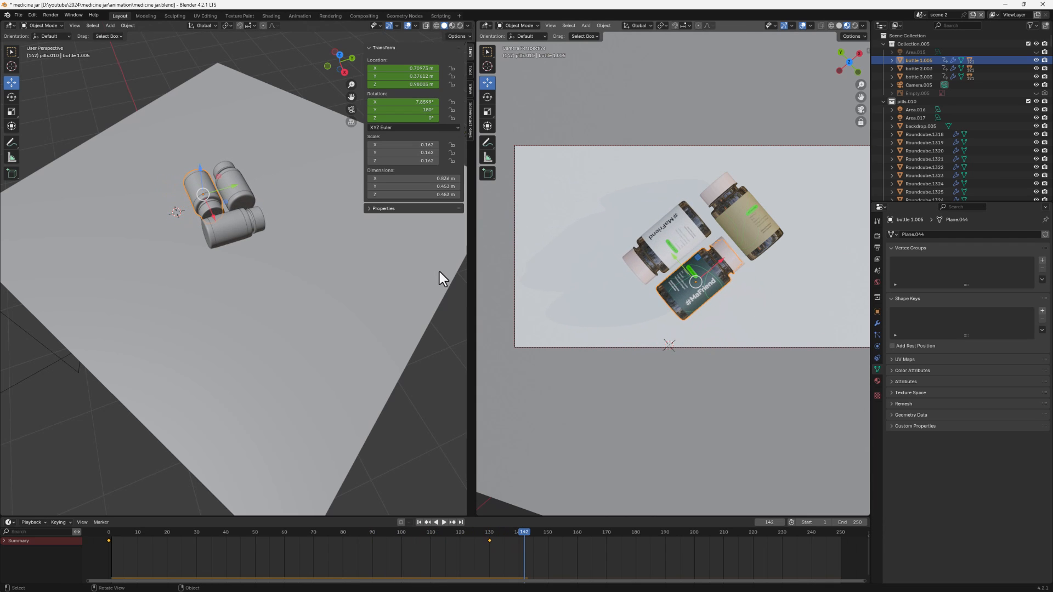
# Step: At frame 0, move the beige bottle about 1.79 m along global X, out of the camera frame
pyautogui.click(242, 202)
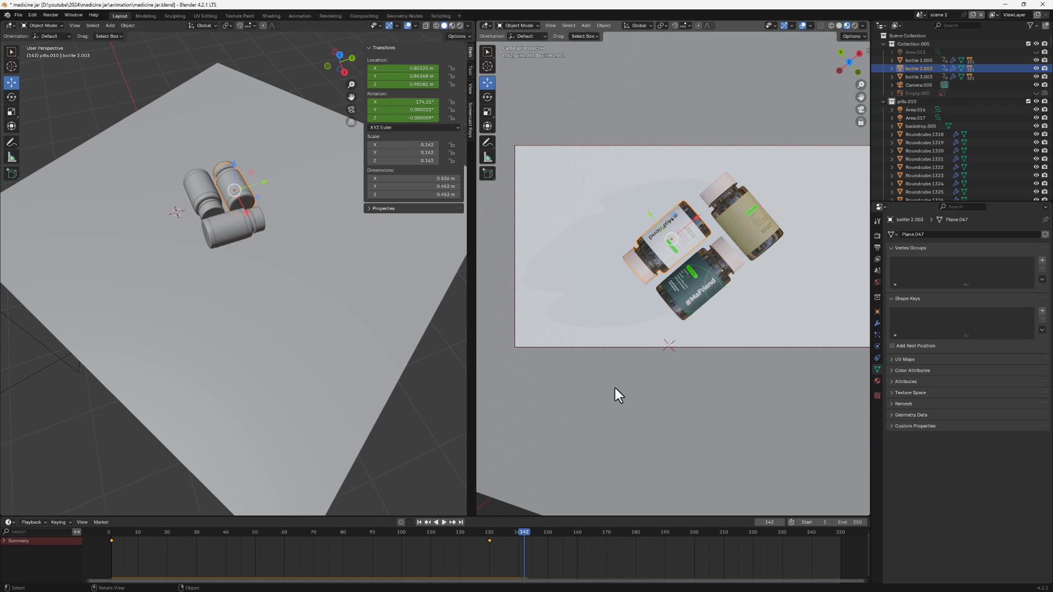
pyautogui.click(250, 228)
pyautogui.moveTo(515, 532); pyautogui.dragTo(839, 496)
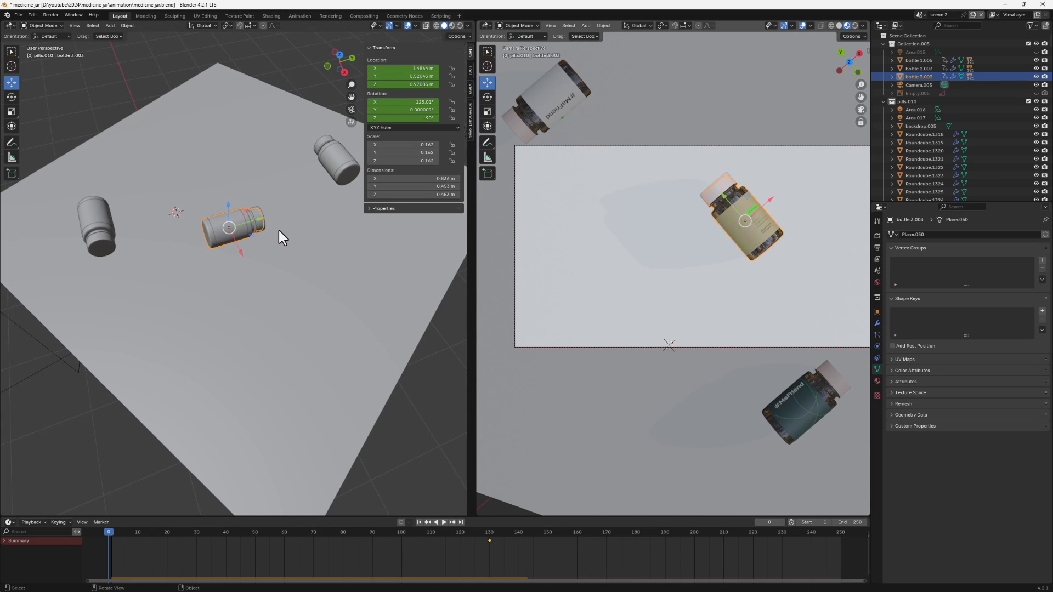
pyautogui.moveTo(242, 254); pyautogui.dragTo(264, 379)
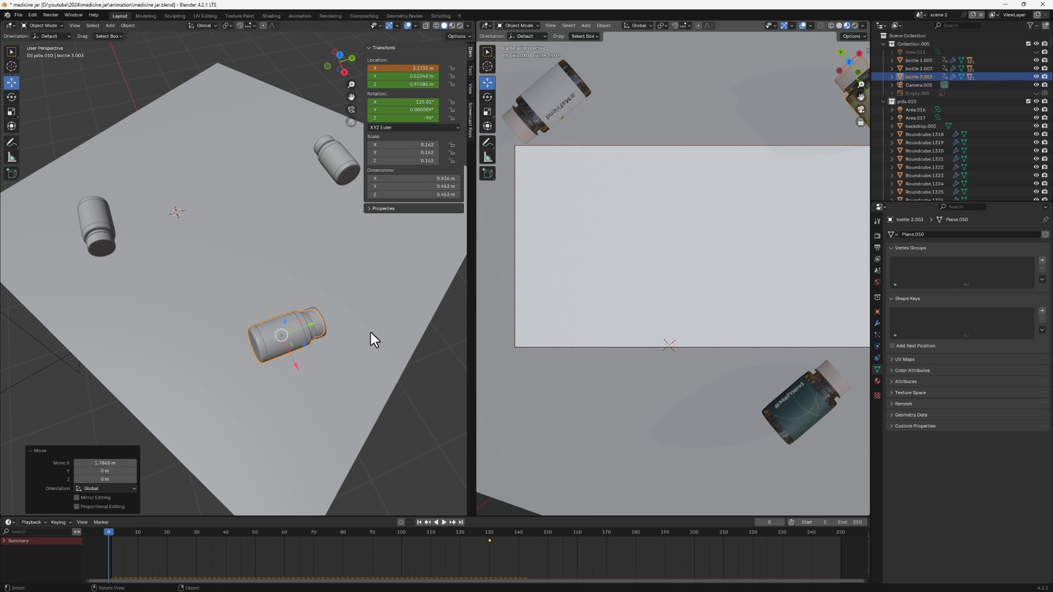
pyautogui.press('k')
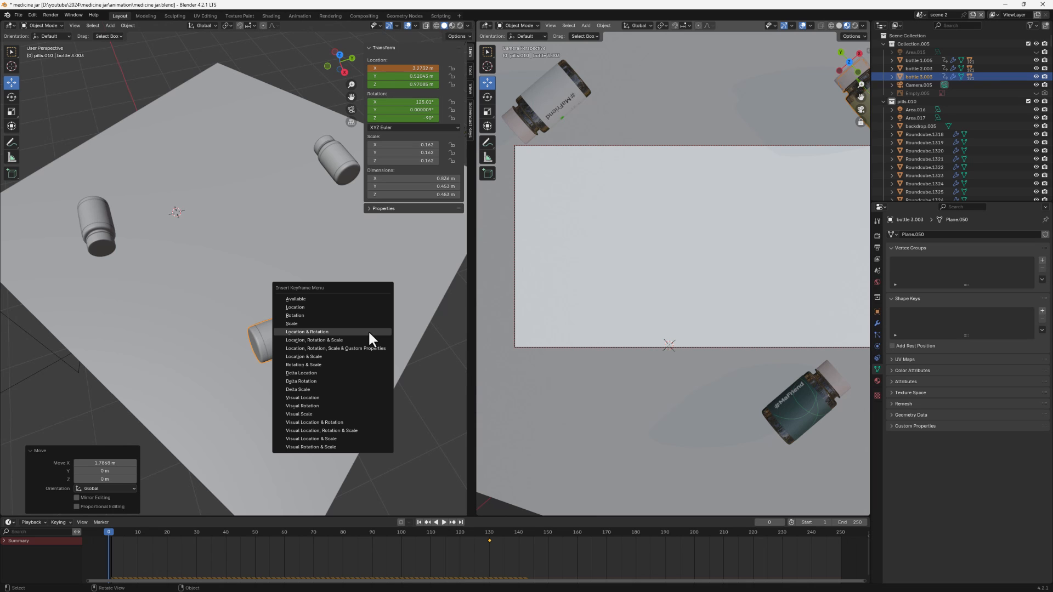
pyautogui.click(317, 331)
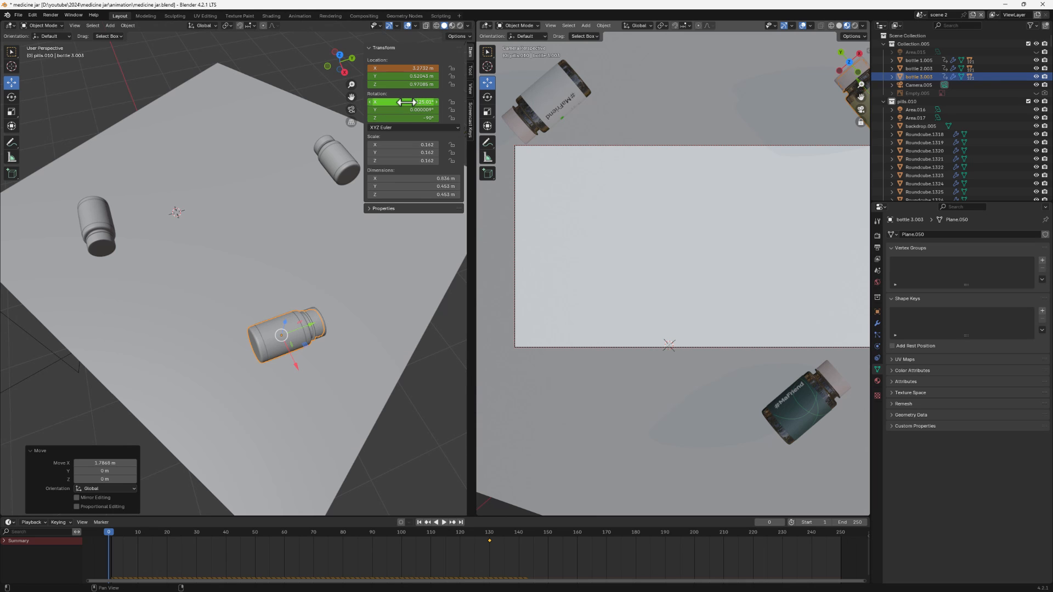
# Step: With the working viewport in material preview, set the beige bottle's X rotation to about -103° and keyframe its location and rotation at frame 0
pyautogui.moveTo(407, 102); pyautogui.dragTo(406, 102)
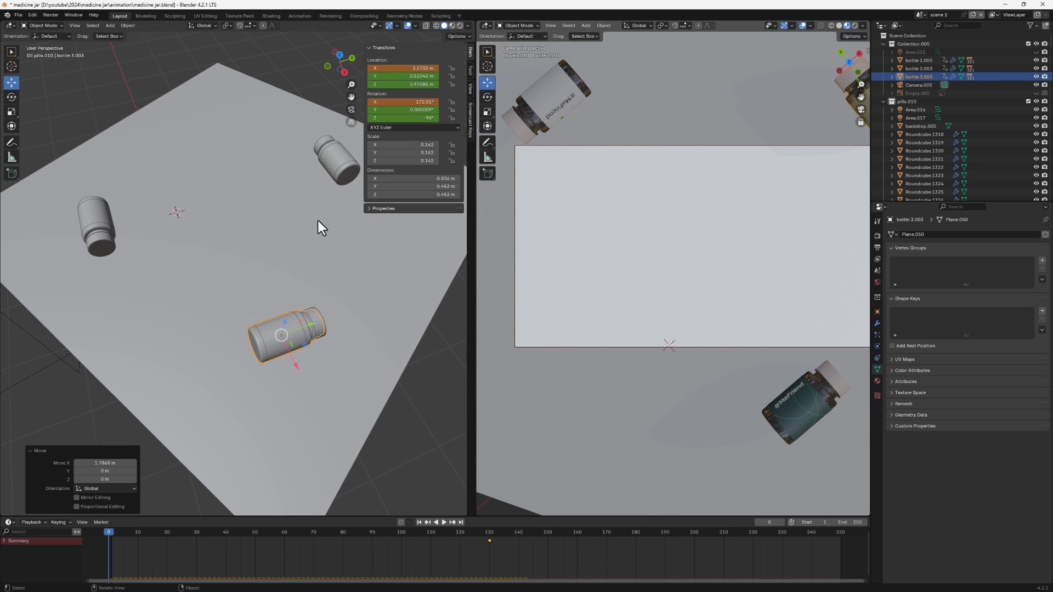
pyautogui.click(452, 25)
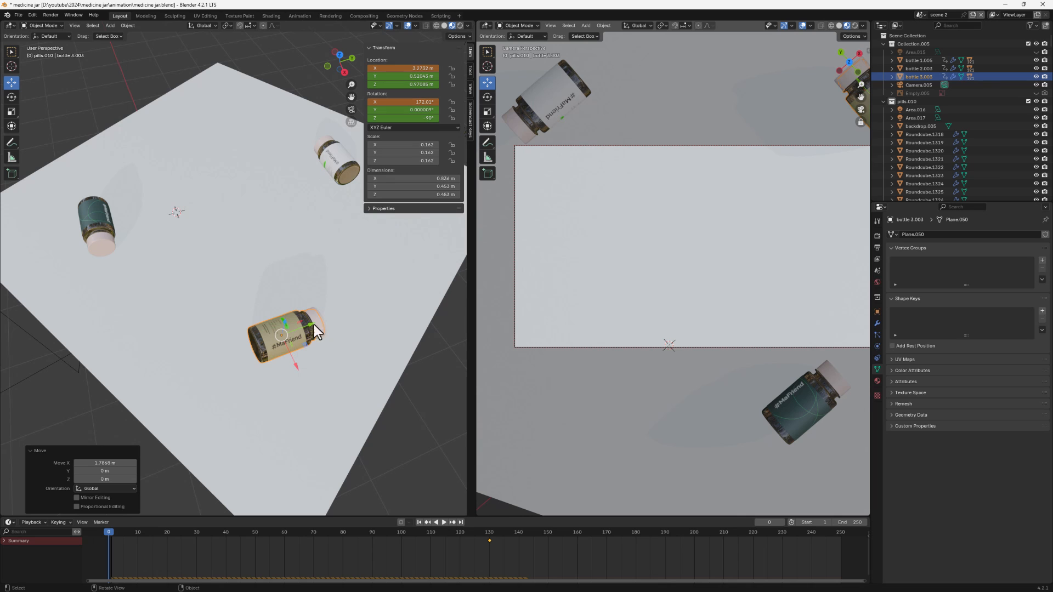
pyautogui.moveTo(410, 102); pyautogui.dragTo(375, 102)
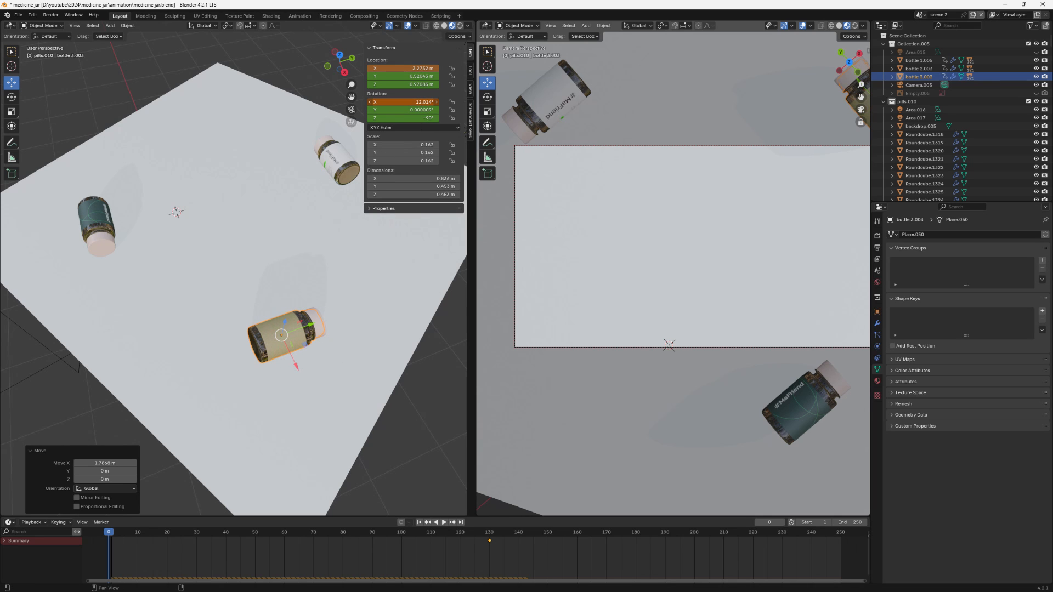
pyautogui.moveTo(375, 102); pyautogui.dragTo(365, 102)
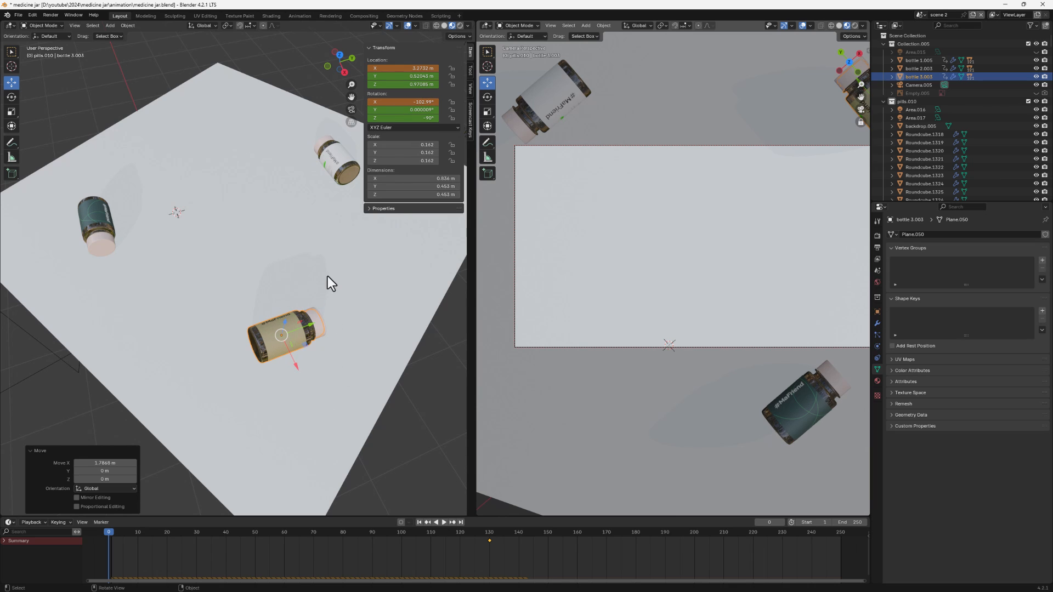
pyautogui.press('k')
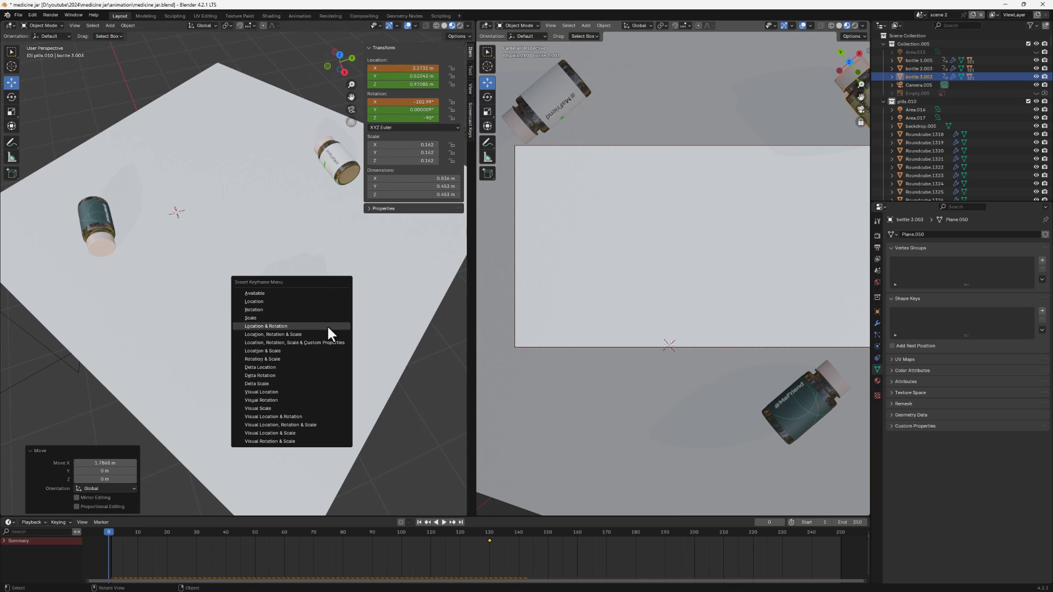
pyautogui.click(278, 326)
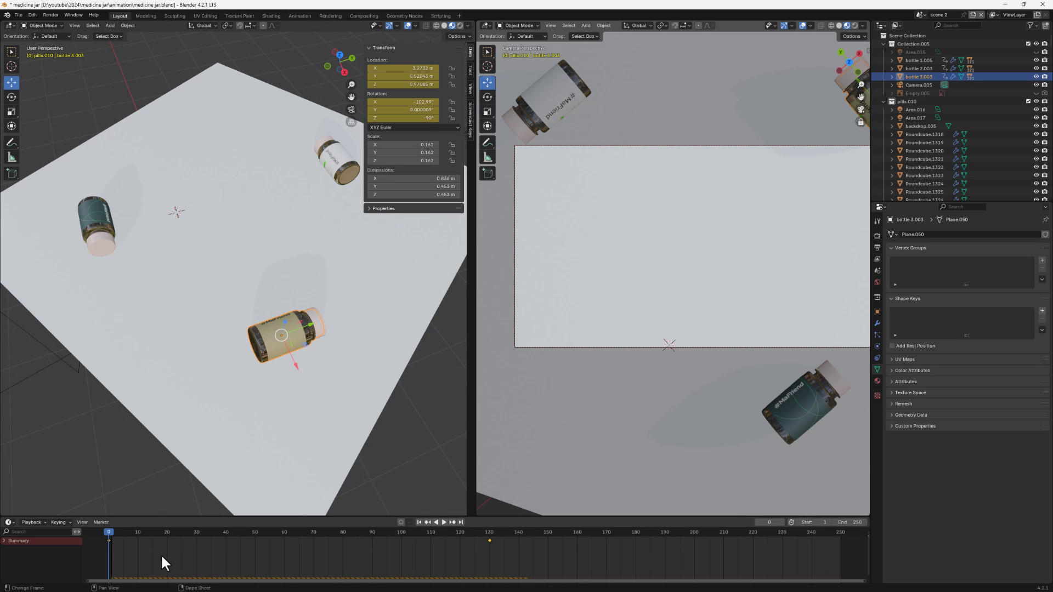
# Step: Play back the motion of the three bottles, and move the beige bottle's end keyframe to frame 135
pyautogui.press('space')
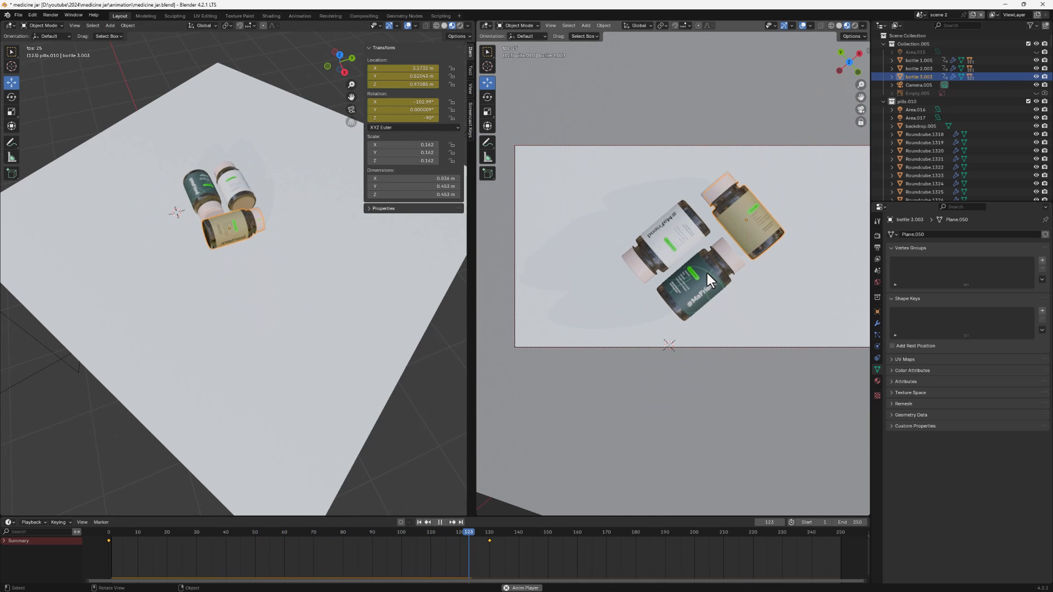
pyautogui.press('space')
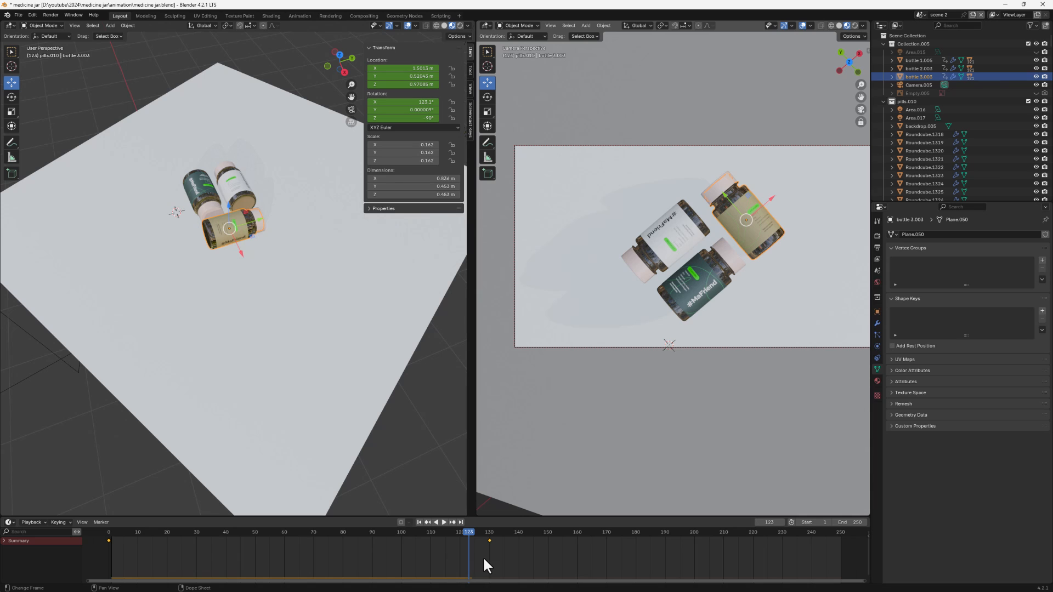
pyautogui.click(491, 543)
pyautogui.moveTo(494, 543); pyautogui.dragTo(509, 542)
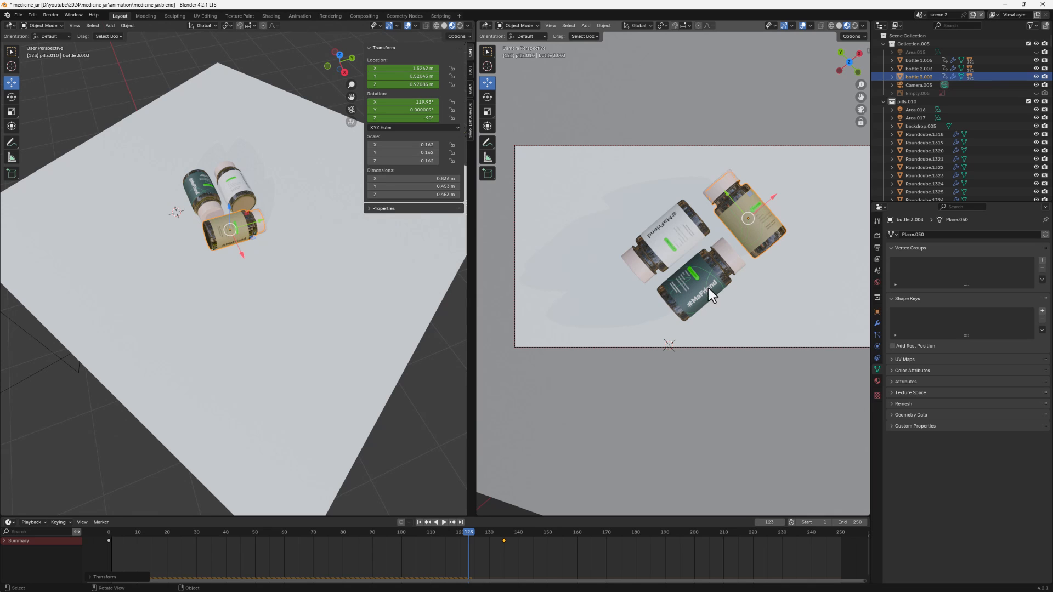
# Step: Move the dark green bottle's end keyframe to frame 140
pyautogui.click(721, 273)
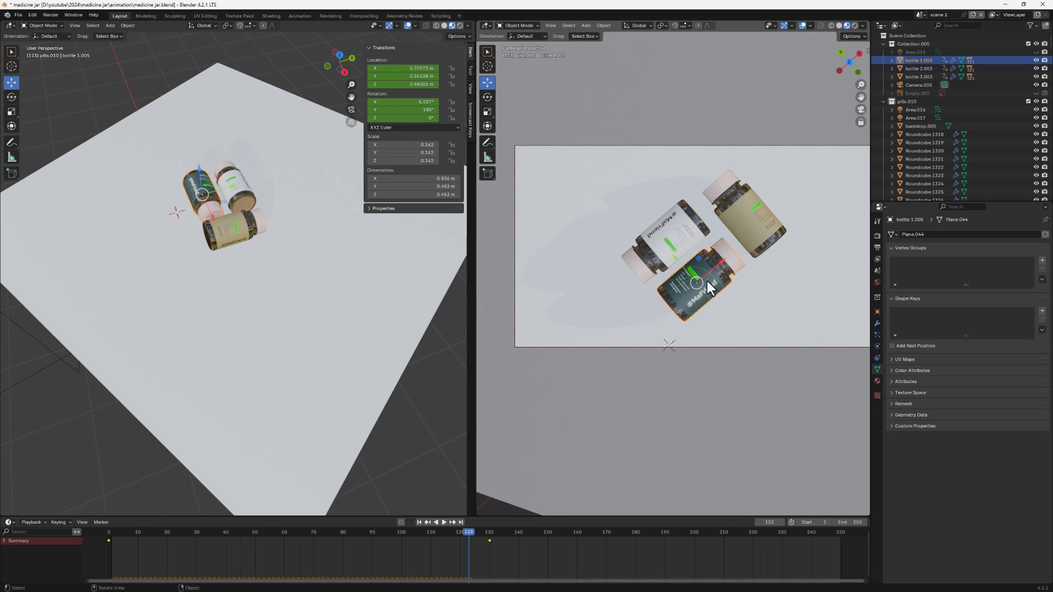
pyautogui.click(494, 540)
pyautogui.press('g')
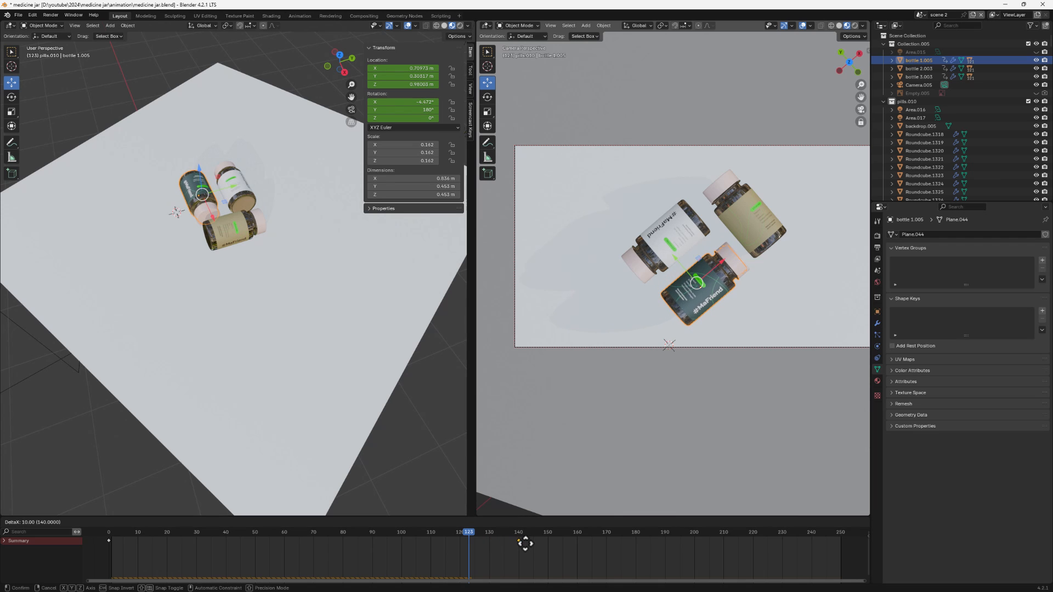
pyautogui.click(524, 543)
# Step: Play the animation from frame 0 to review the staggered arrival of the three bottles
pyautogui.moveTo(471, 534); pyautogui.dragTo(102, 503)
pyautogui.press('space')
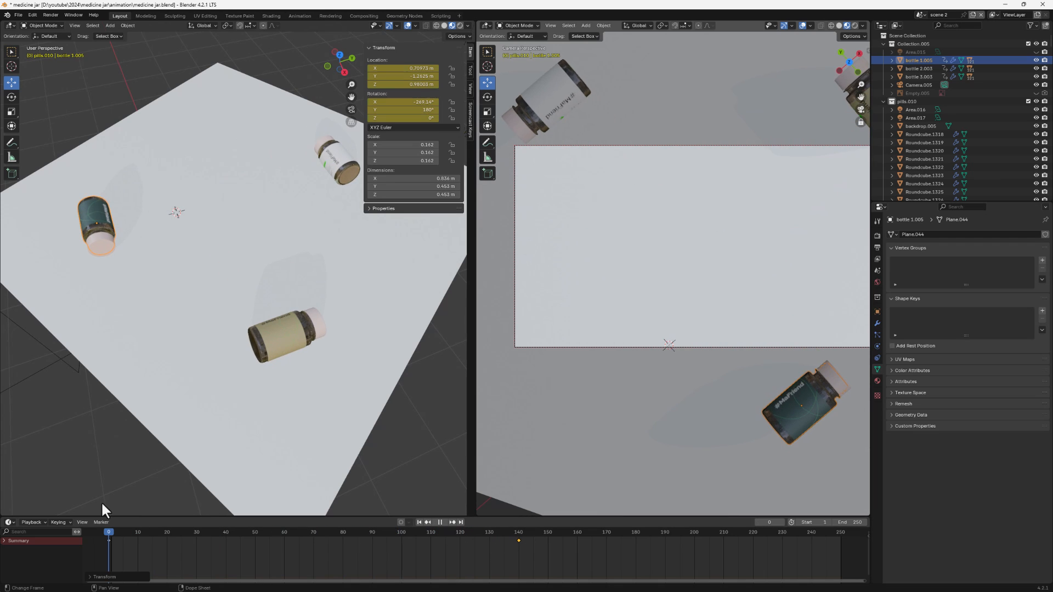
pyautogui.press('space')
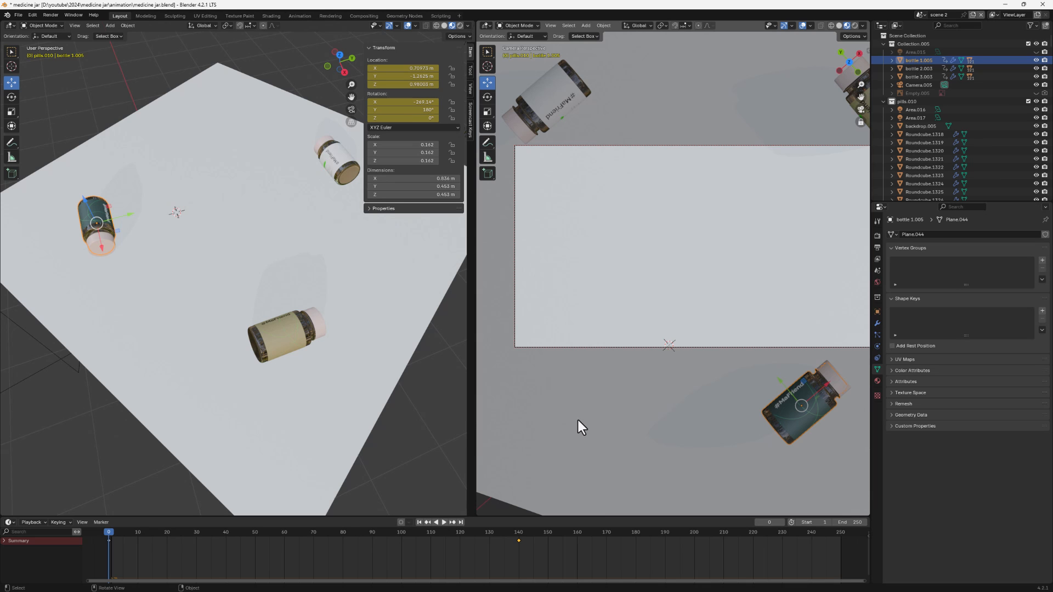
pyautogui.press('space')
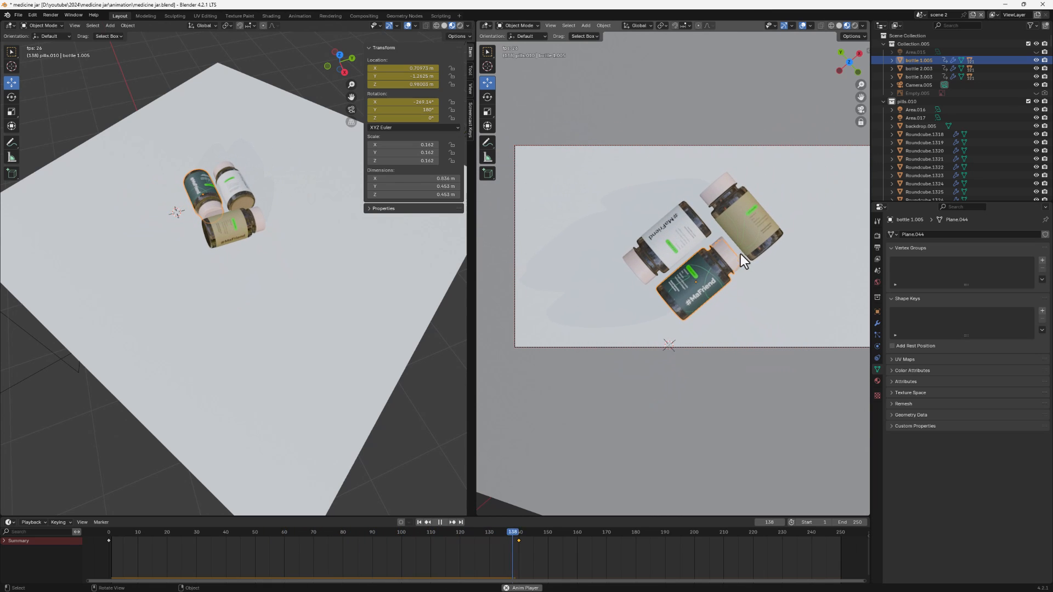
pyautogui.press('space')
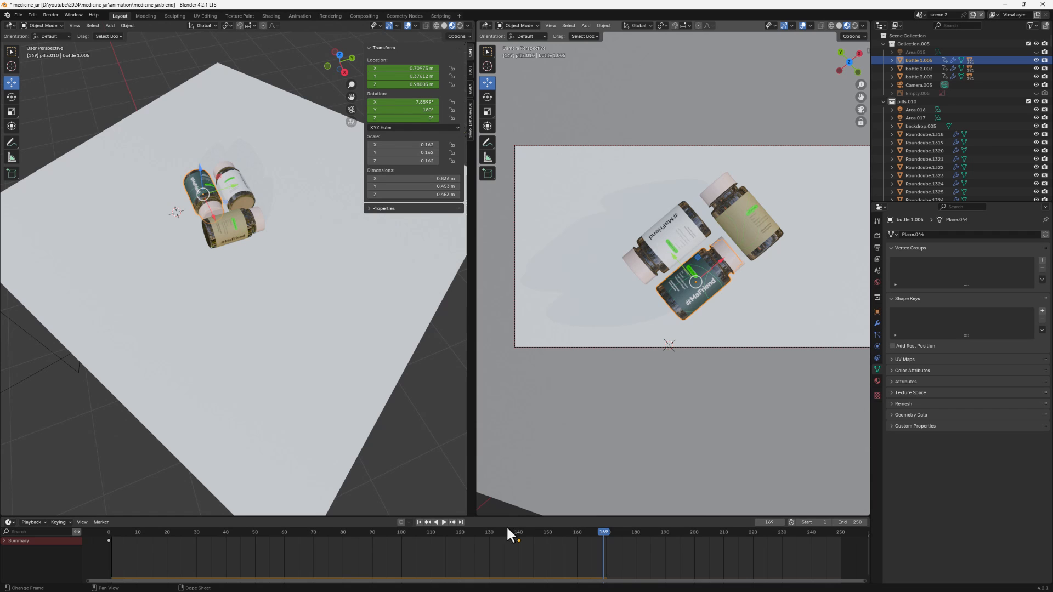
# Step: Select the overhead camera and keyframe its location and rotation at frame 145
pyautogui.scroll(-8, 148, 218)
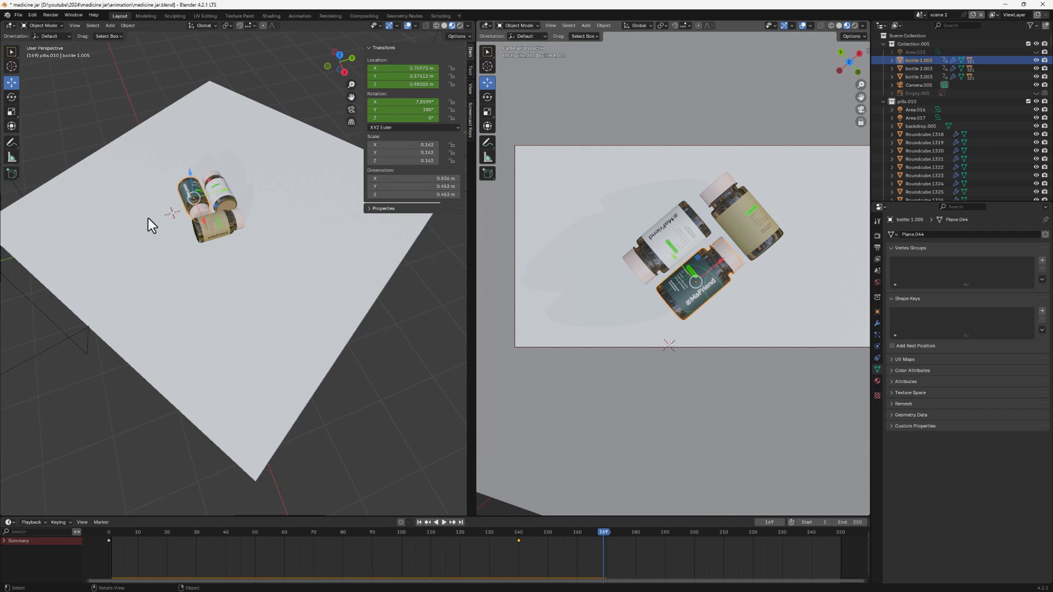
pyautogui.keyDown('shift'); pyautogui.moveTo(208, 208); pyautogui.dragTo(229, 294, button='middle'); pyautogui.keyUp('shift')
pyautogui.click(200, 147)
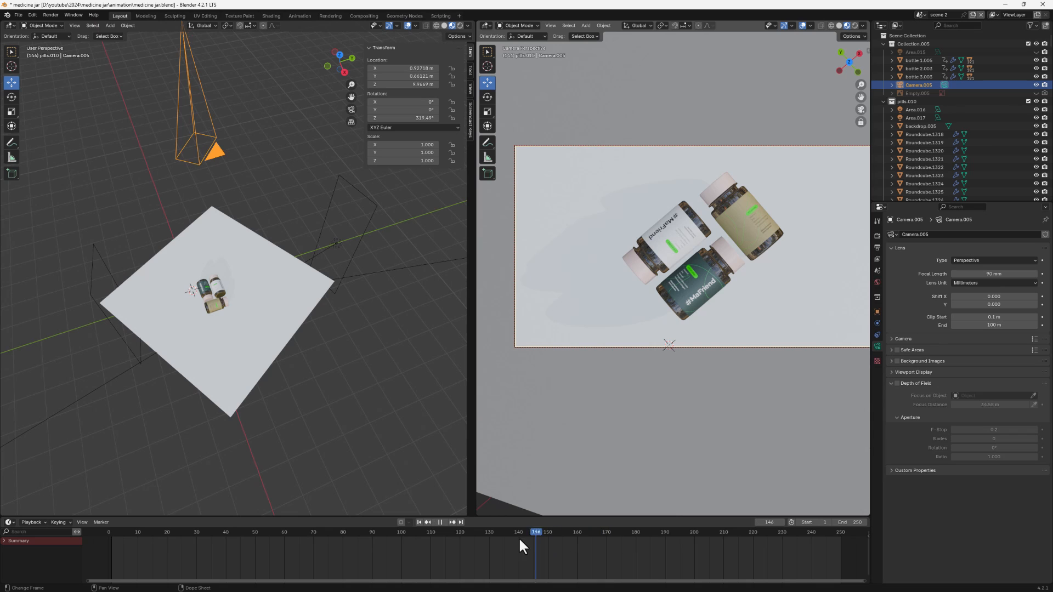
pyautogui.press('space')
pyautogui.moveTo(521, 531); pyautogui.dragTo(532, 534)
pyautogui.press('k')
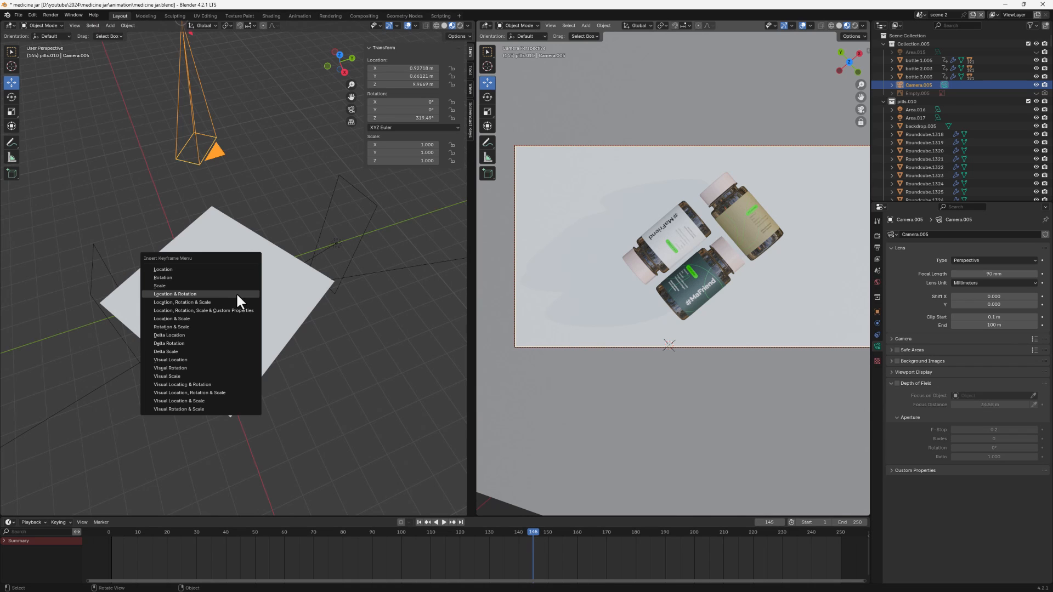
pyautogui.click(188, 296)
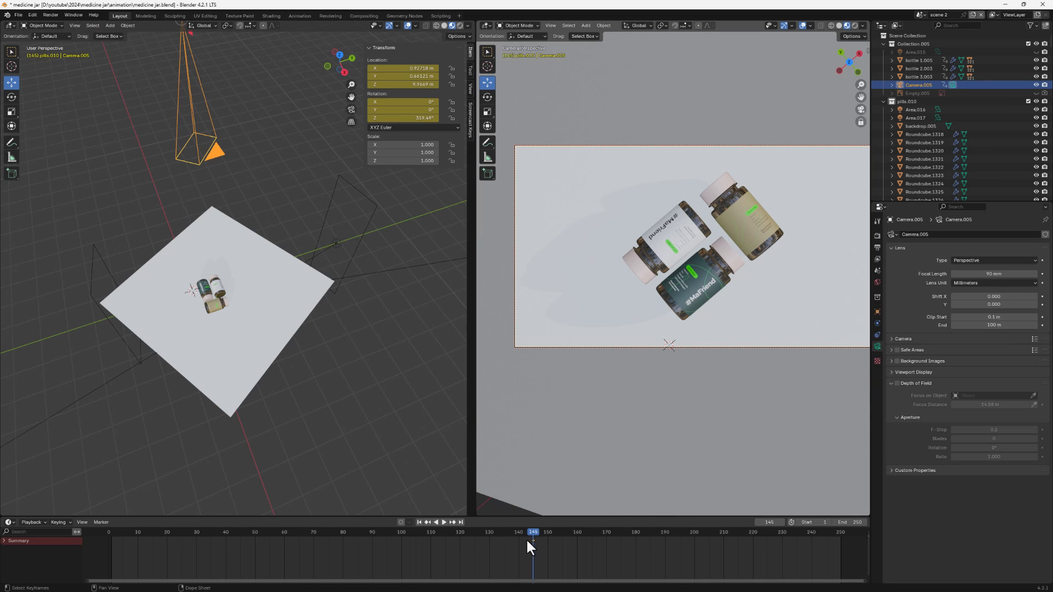
# Step: At frame 0, set the camera's Z rotation to about 310°
pyautogui.moveTo(535, 534); pyautogui.dragTo(104, 519)
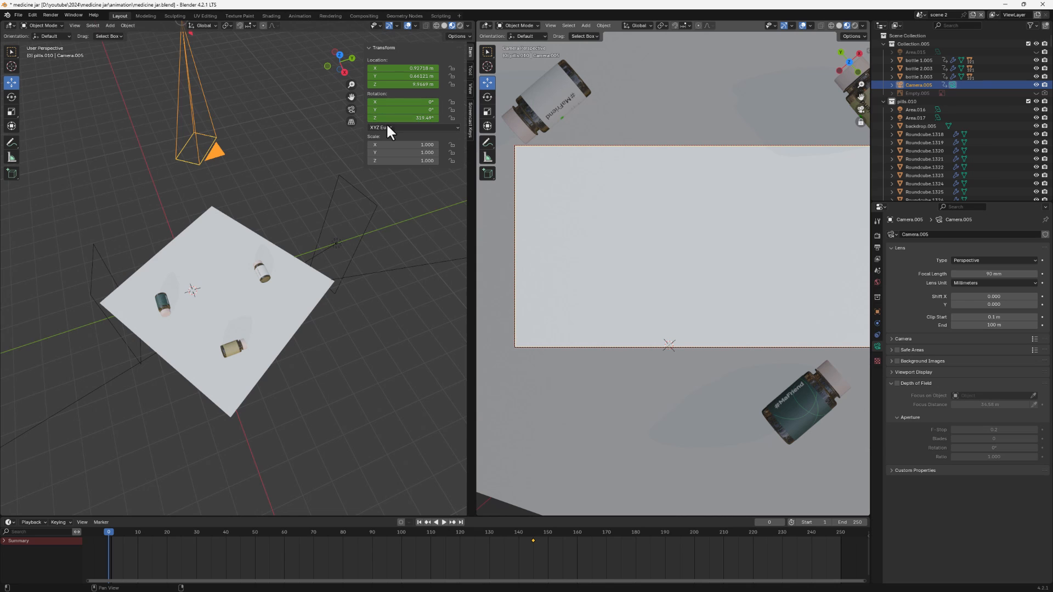
pyautogui.moveTo(388, 117); pyautogui.dragTo(370, 117)
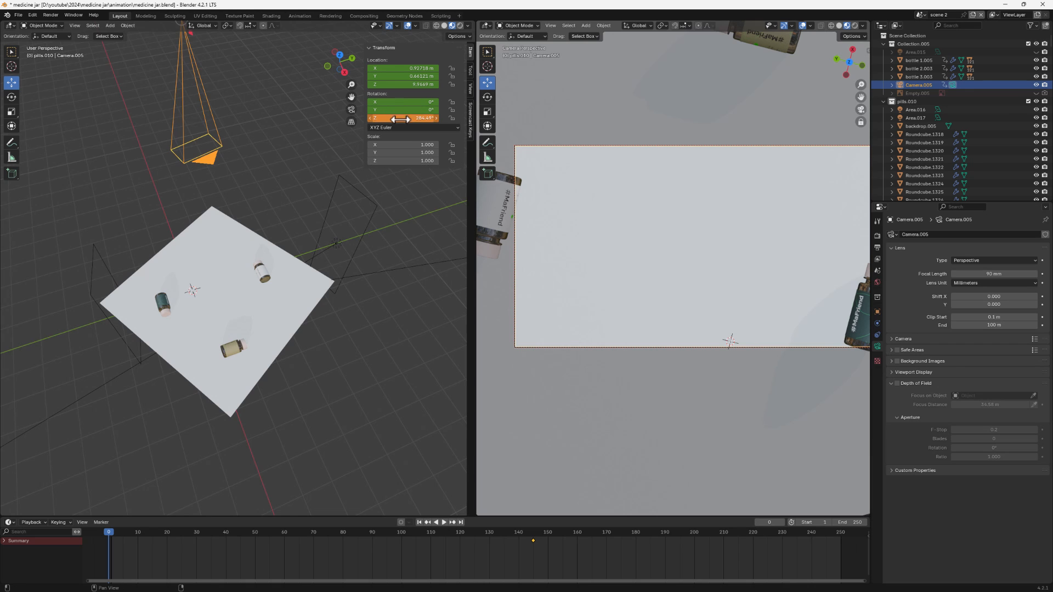
pyautogui.moveTo(406, 118); pyautogui.dragTo(420, 118)
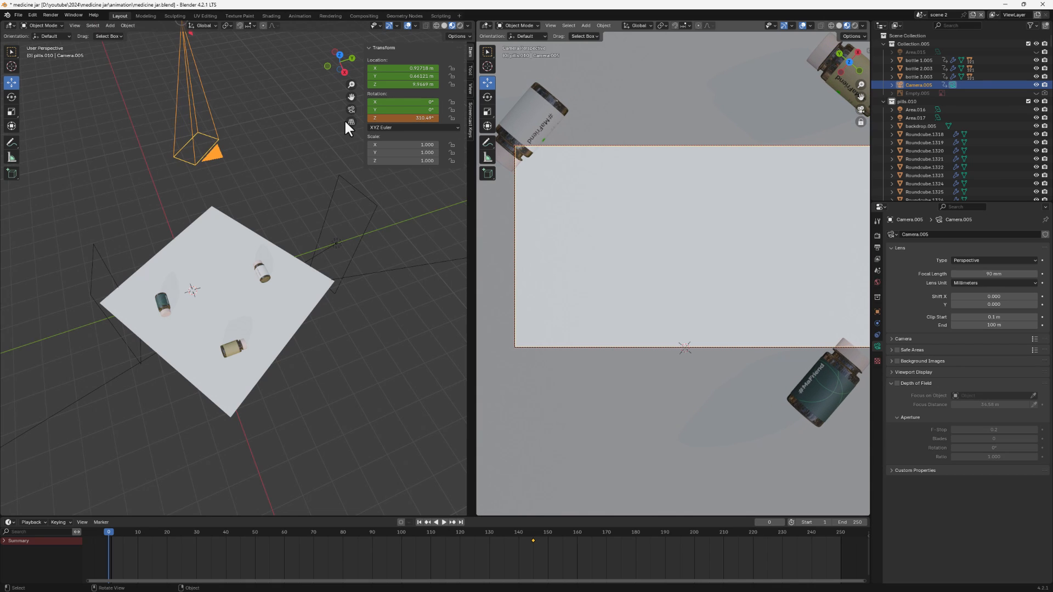
# Step: Insert a Location & Rotation keyframe for the camera at frame 0 and play back the camera move
pyautogui.press('k')
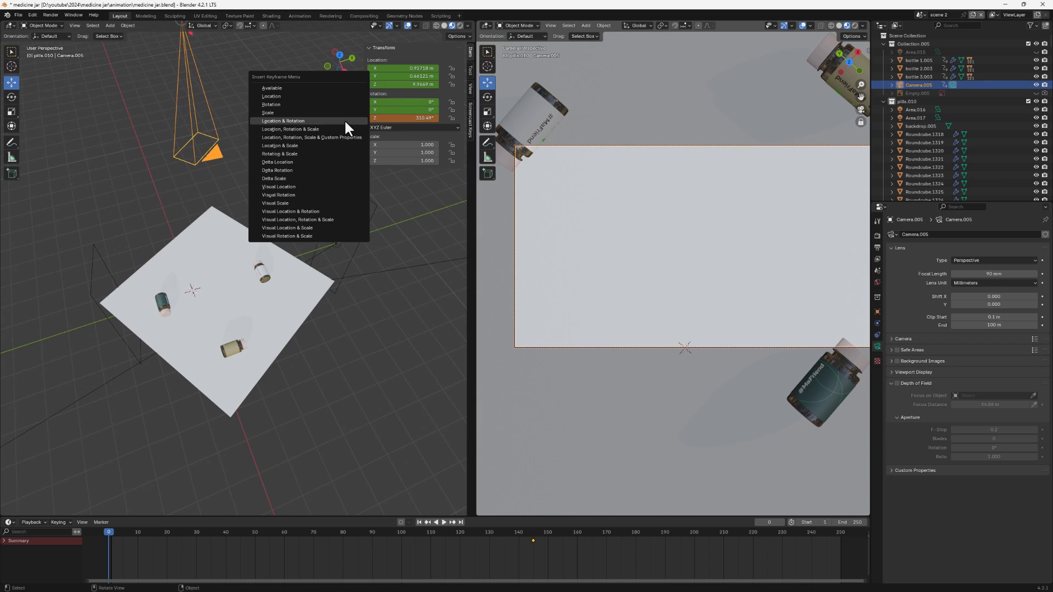
pyautogui.click(287, 121)
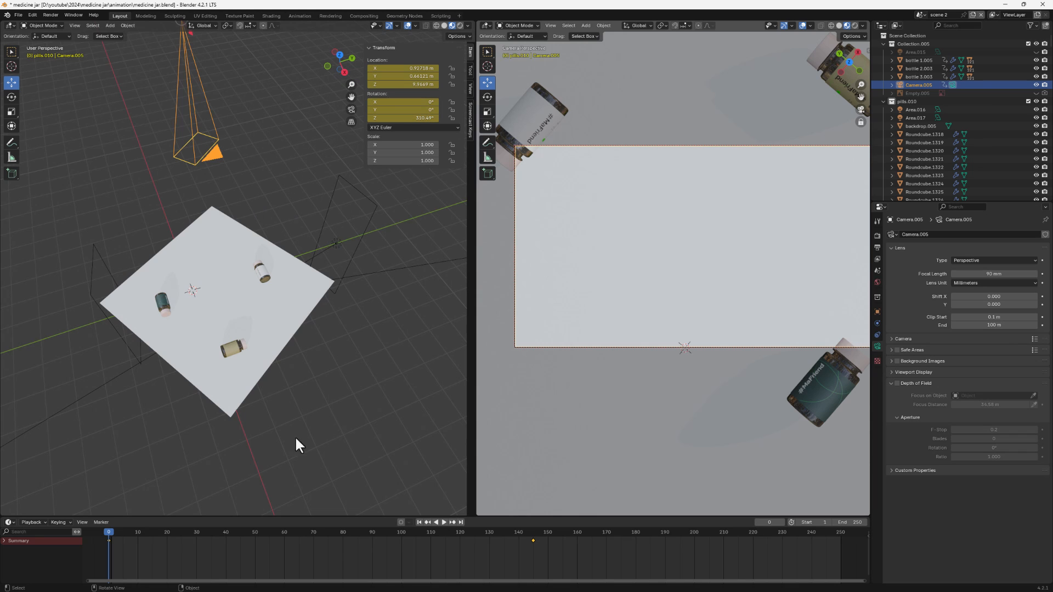
pyautogui.press('space')
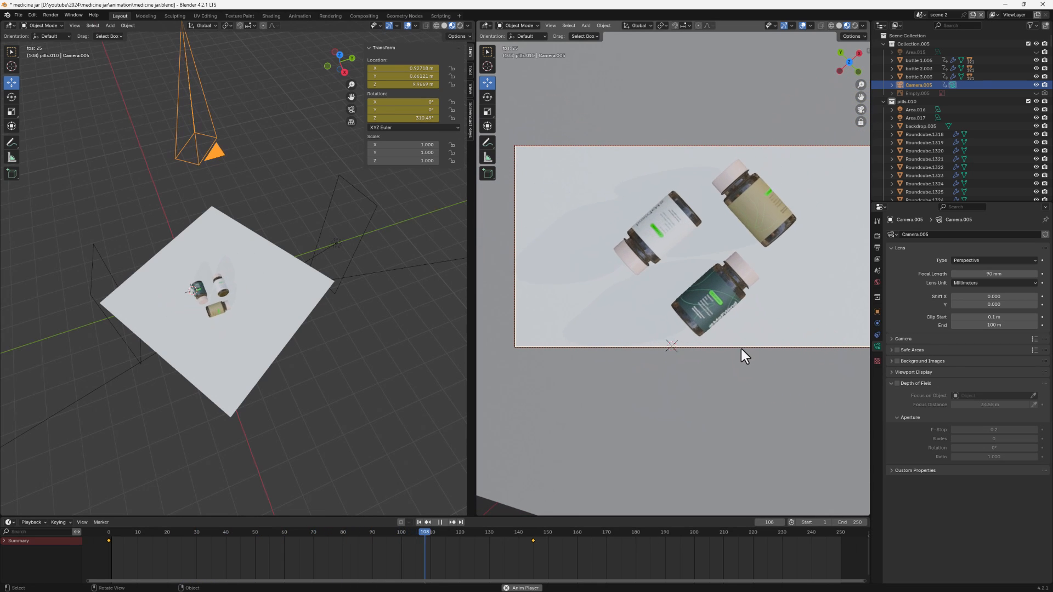
pyautogui.press('space')
pyautogui.moveTo(459, 527); pyautogui.dragTo(105, 570)
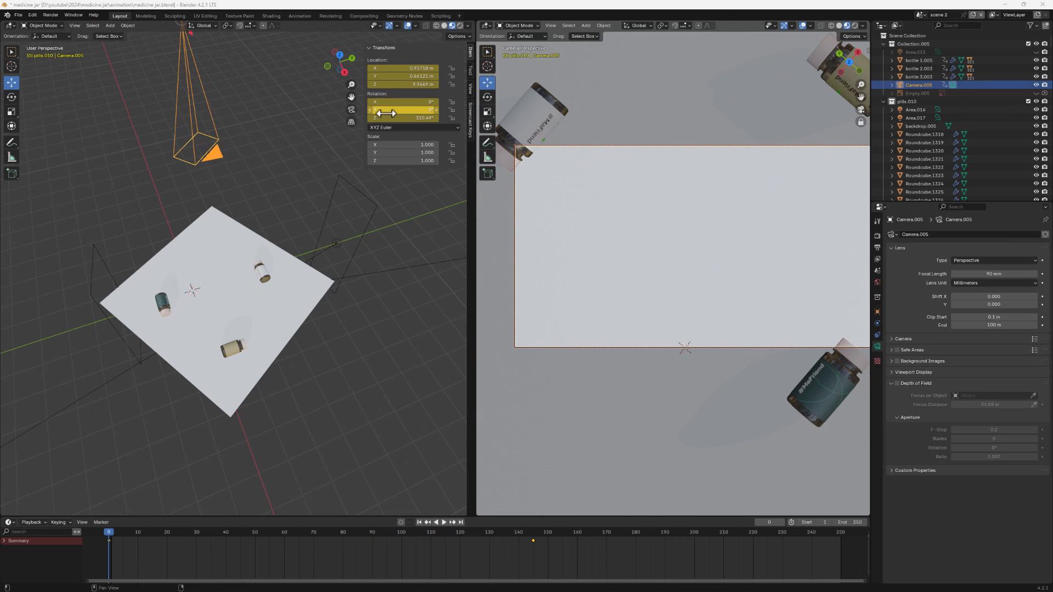
# Step: Key the camera at frame 0 with a Z rotation of 293.49° and play back the revised rotation
pyautogui.moveTo(403, 118)
pyautogui.mouseDown()
pyautogui.moveTo(362, 118)
pyautogui.moveTo(383, 118)
pyautogui.mouseUp()
pyautogui.moveTo(404, 118); pyautogui.dragTo(409, 117)
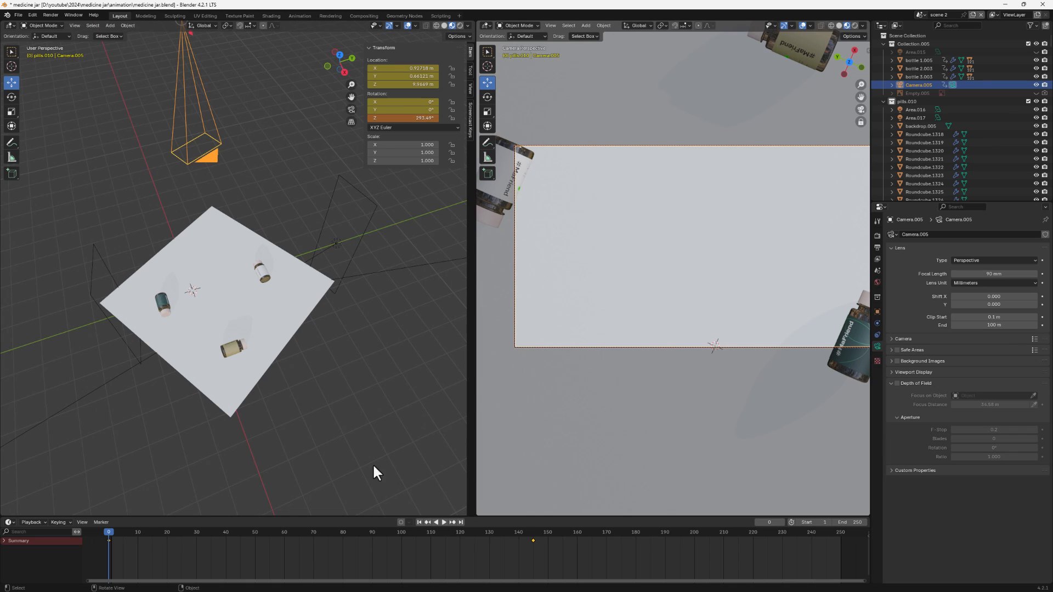
pyautogui.press('k')
pyautogui.click(369, 203)
pyautogui.press('space')
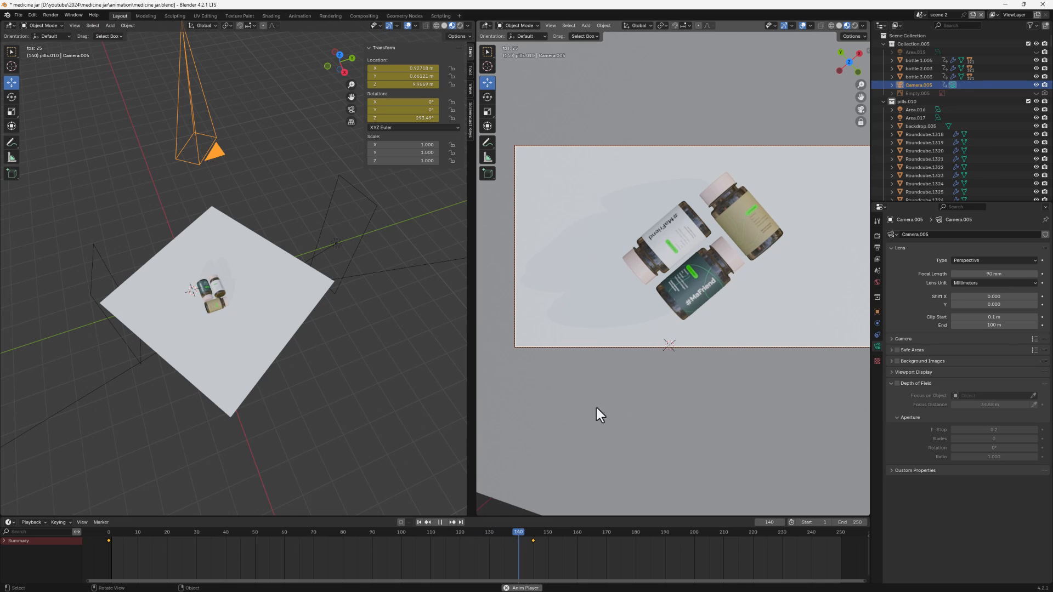
pyautogui.moveTo(599, 530); pyautogui.dragTo(255, 530)
pyautogui.click(141, 532)
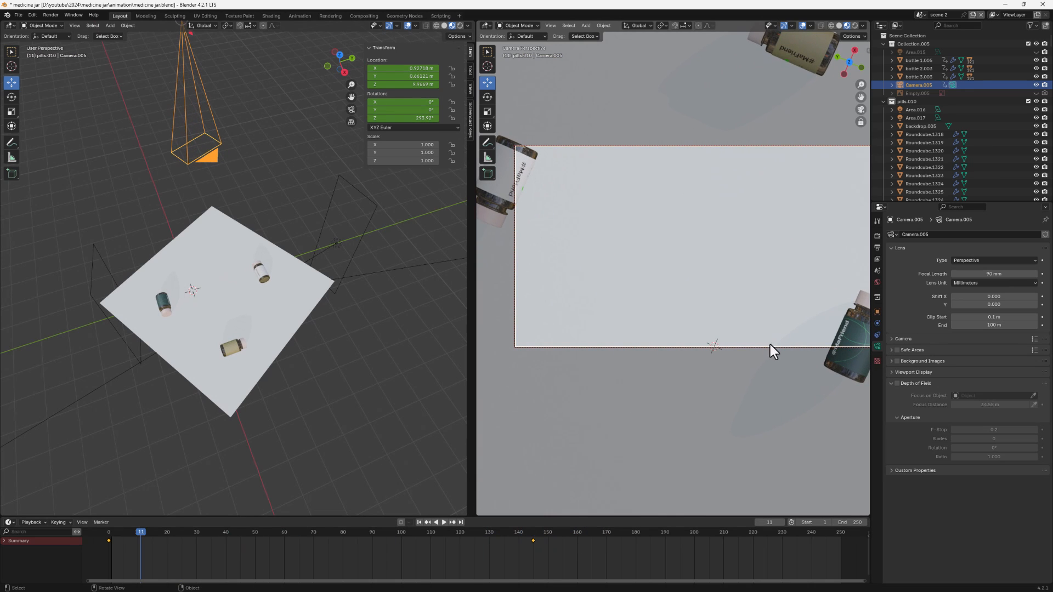
# Step: Unlock the camera from the view and play back the bottles' animation within the full camera frame
pyautogui.keyDown('shift'); pyautogui.moveTo(740, 397); pyautogui.dragTo(708, 399, button='middle'); pyautogui.keyUp('shift')
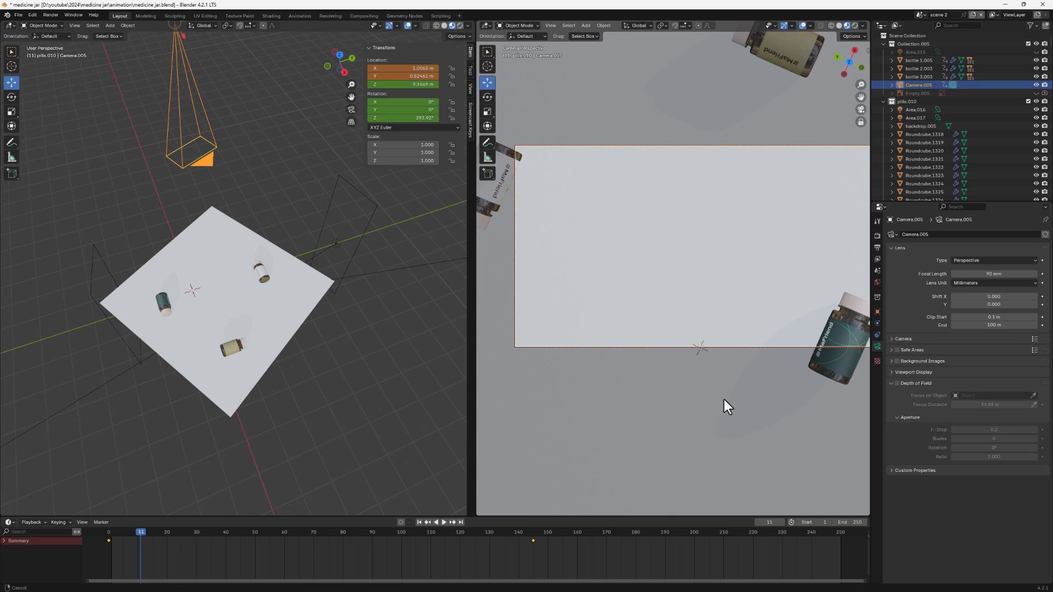
pyautogui.press('space')
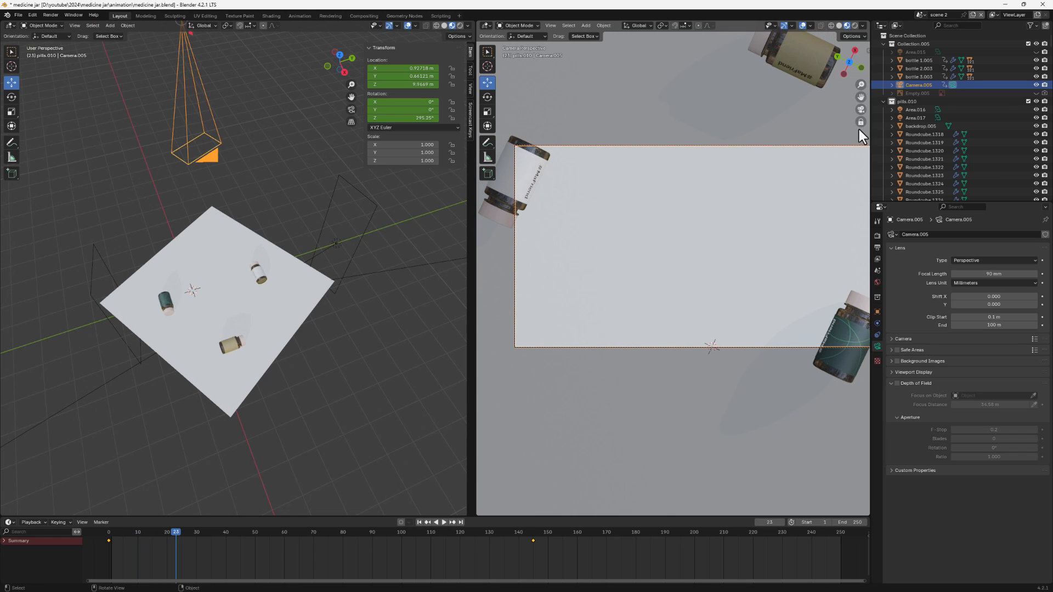
pyautogui.keyDown('shift'); pyautogui.moveTo(762, 368); pyautogui.dragTo(746, 365, button='middle'); pyautogui.keyUp('shift')
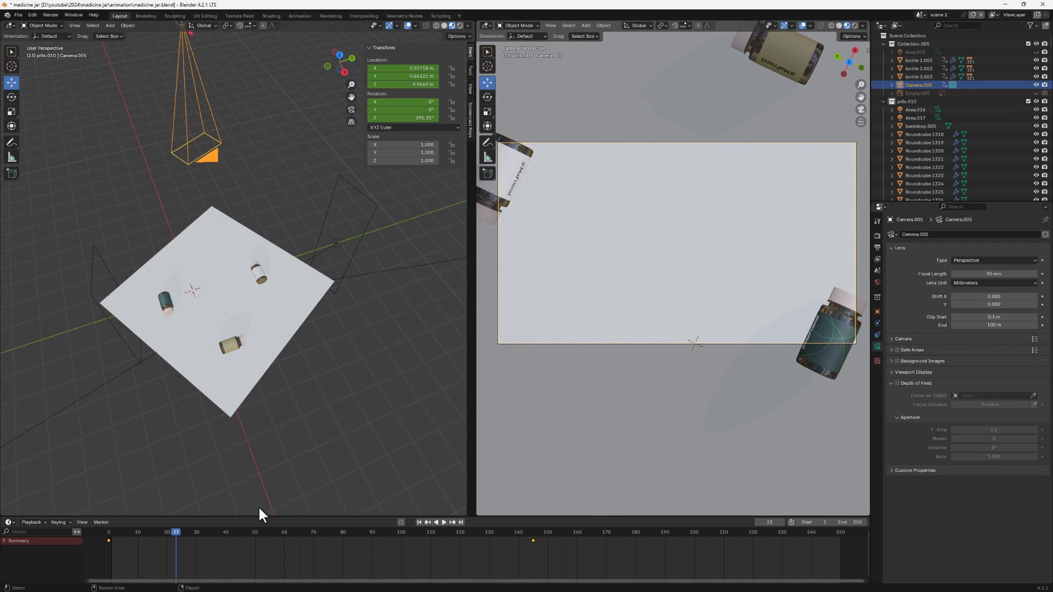
pyautogui.press('space')
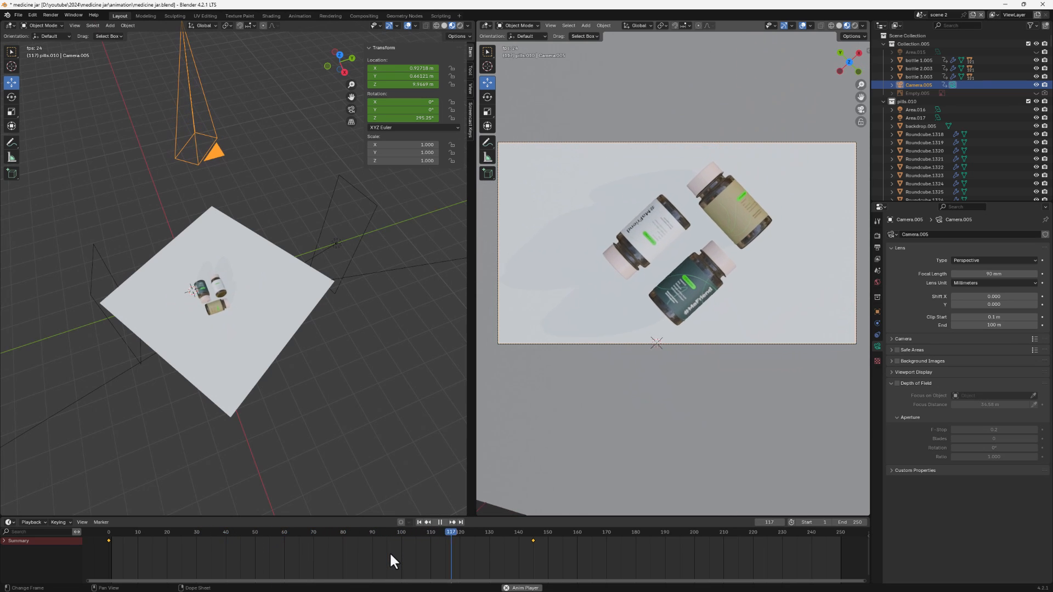
pyautogui.press('space')
# Step: Try lowering the camera about 0.31 m along Z at frame 144, and return to frame 0
pyautogui.scroll(-1, 156, 142)
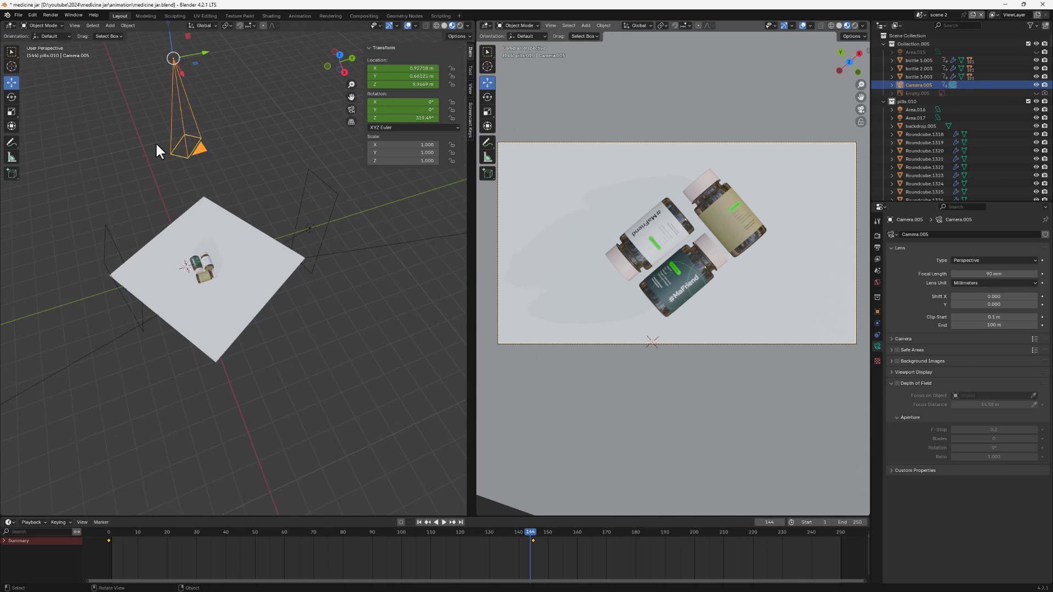
pyautogui.scroll(-1, 156, 141)
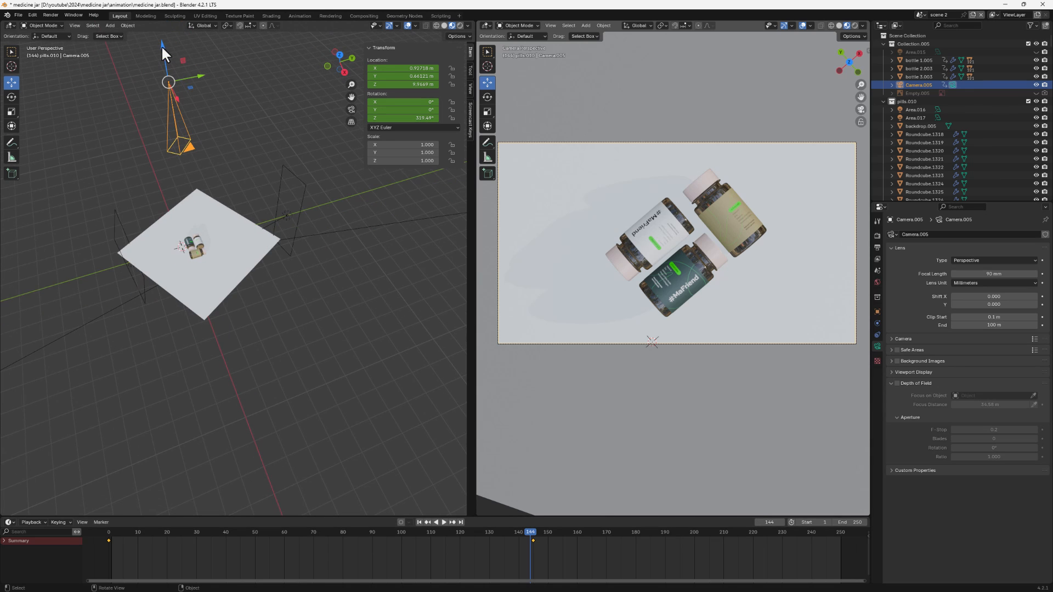
pyautogui.moveTo(161, 45); pyautogui.dragTo(162, 55)
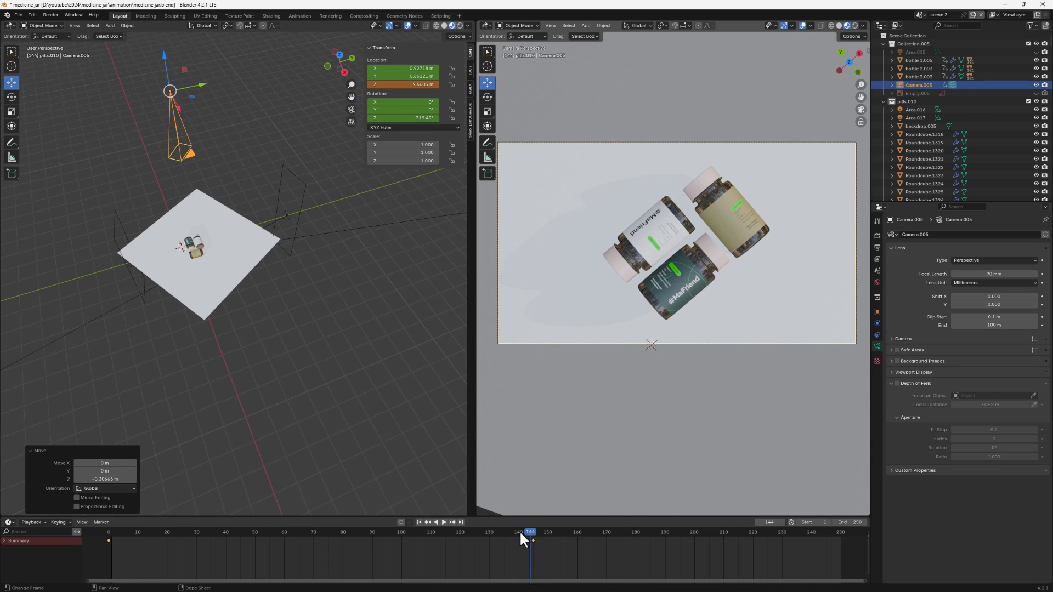
pyautogui.moveTo(521, 533); pyautogui.dragTo(109, 535)
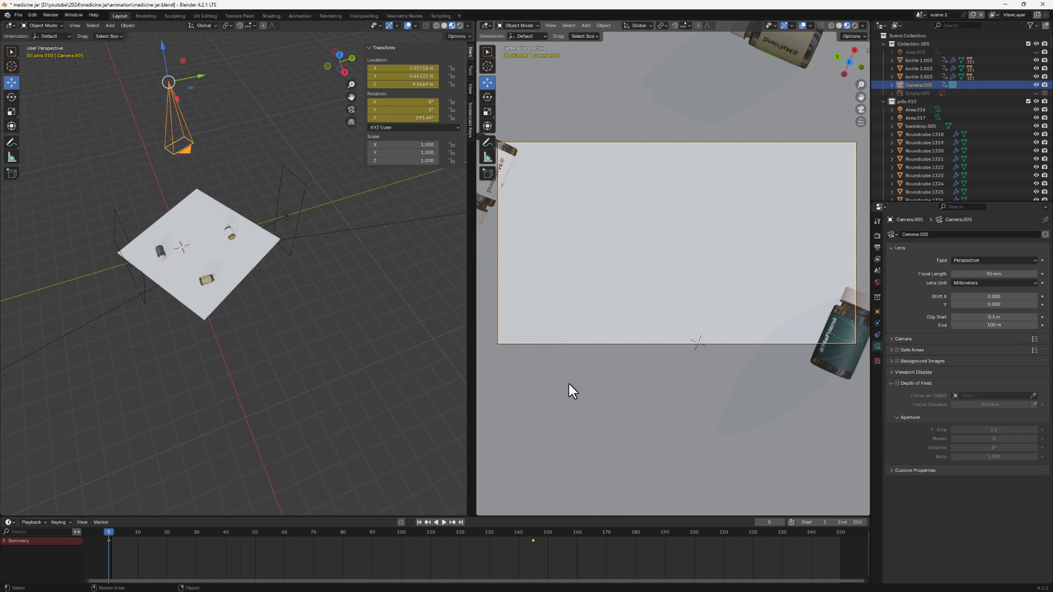
# Step: Select the green bottle, play back its animation and go to its final keyframe at frame 140
pyautogui.click(847, 313)
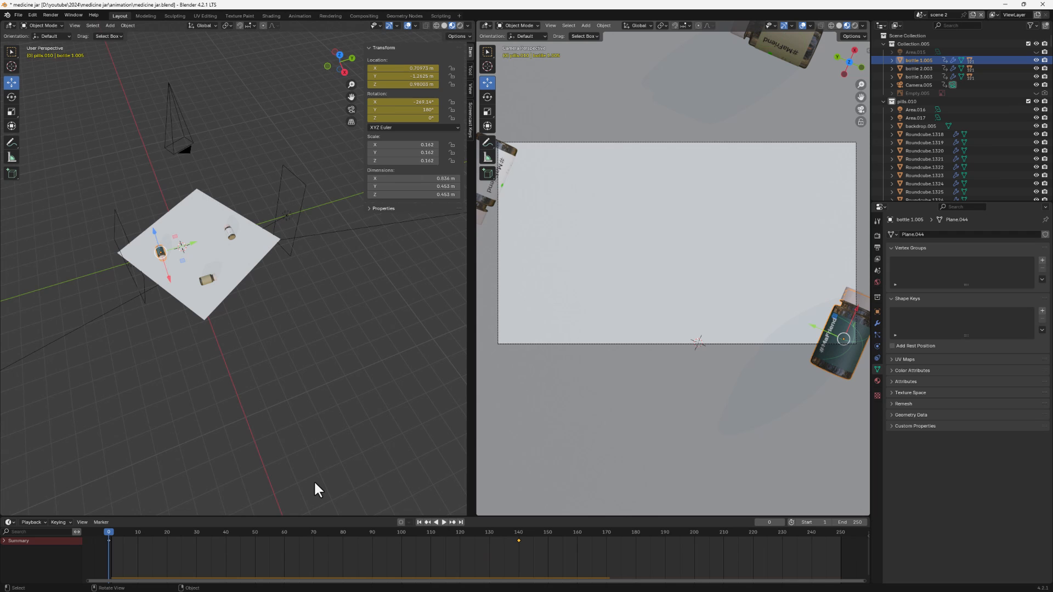
pyautogui.press('space')
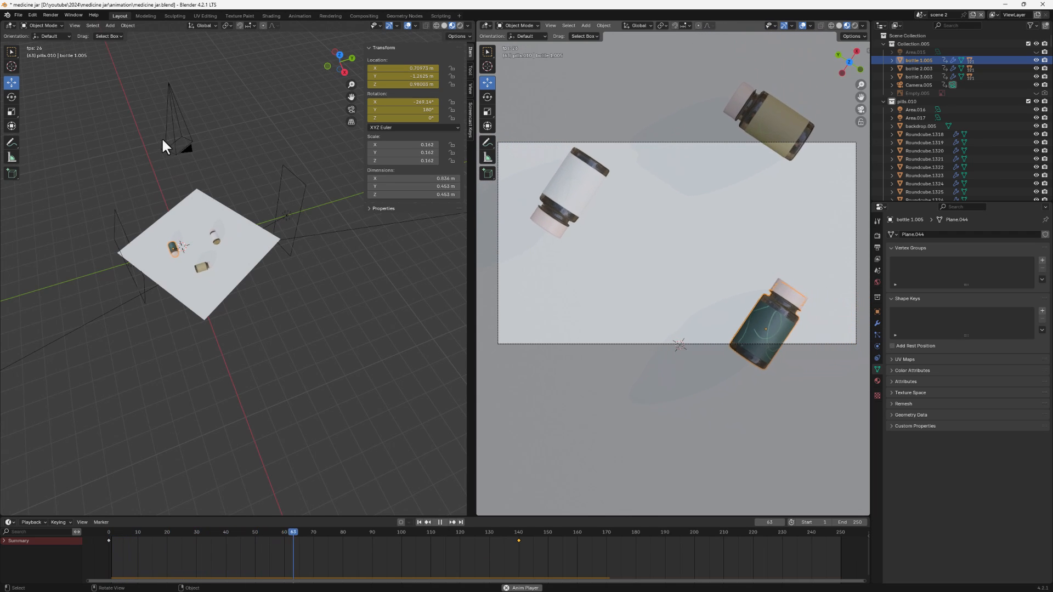
pyautogui.scroll(2, 150, 143)
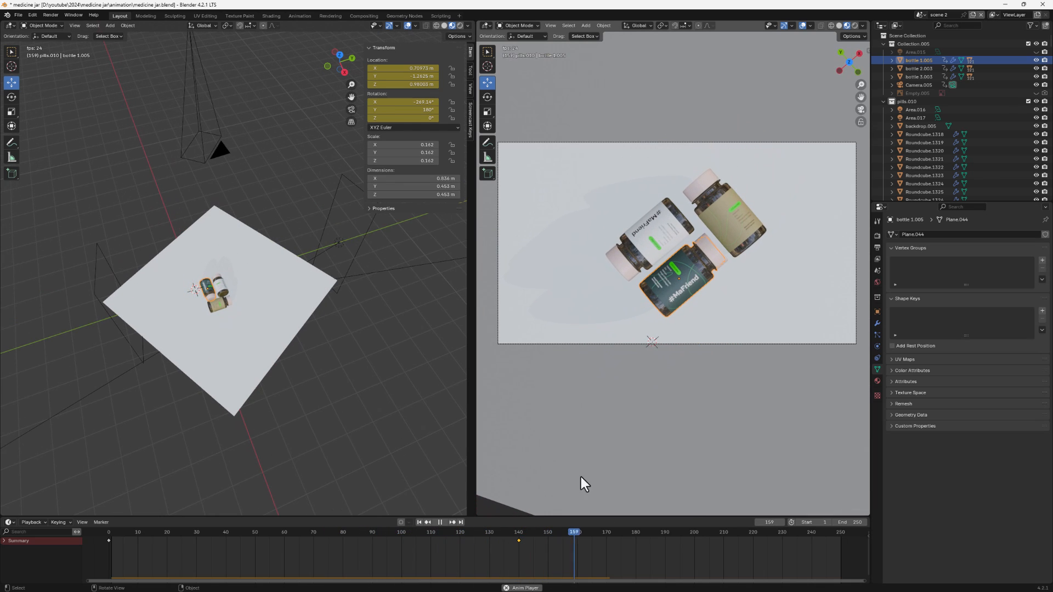
pyautogui.press('space')
pyautogui.moveTo(591, 539); pyautogui.dragTo(518, 543)
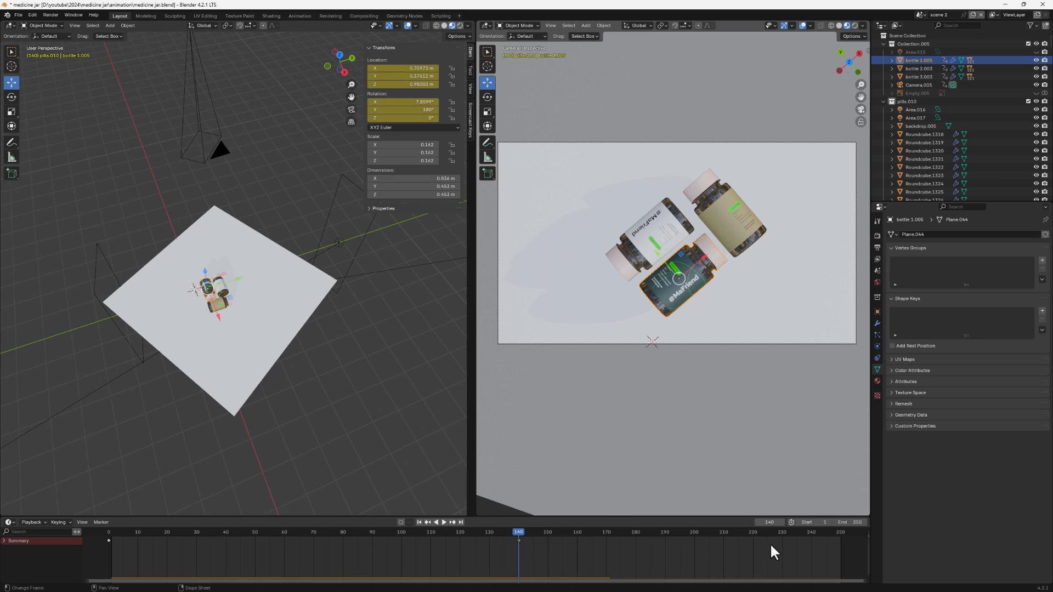
# Step: Set the scene's end frame to 140 and save the file
pyautogui.doubleClick(849, 522)
pyautogui.write('140')
pyautogui.press('Return')
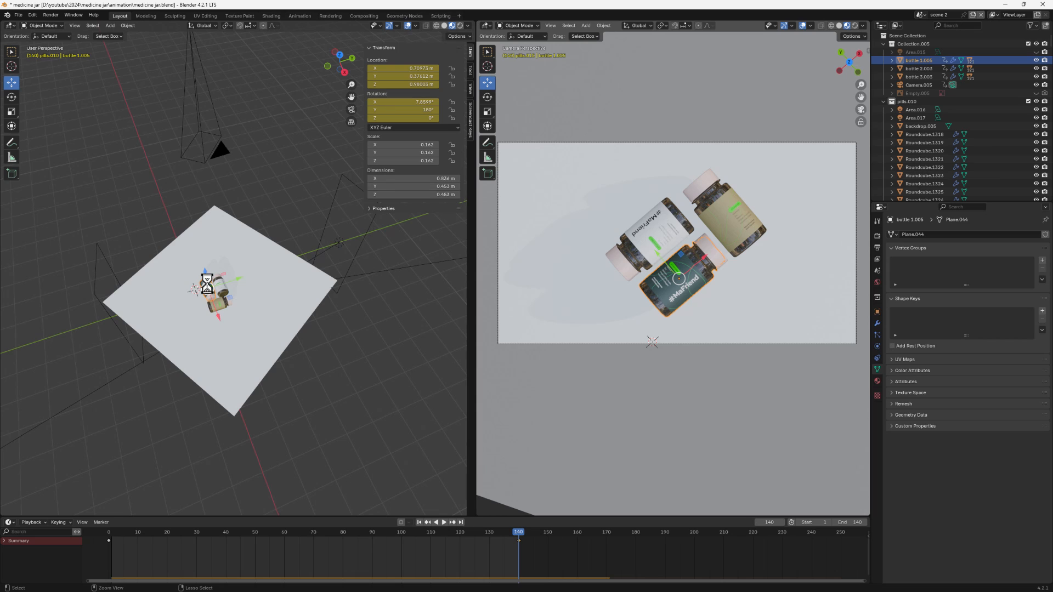
pyautogui.hotkey('ctrl', 's')
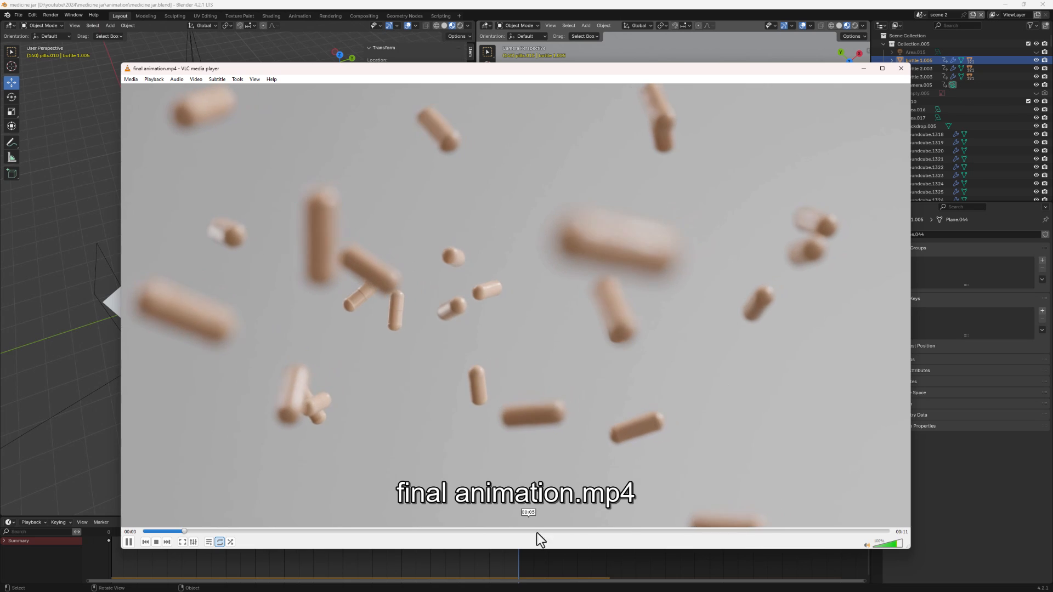
# Step: Review the shots in final animation.mp4 in VLC media player, including the closing bottle shot, and close the video
pyautogui.click(625, 531)
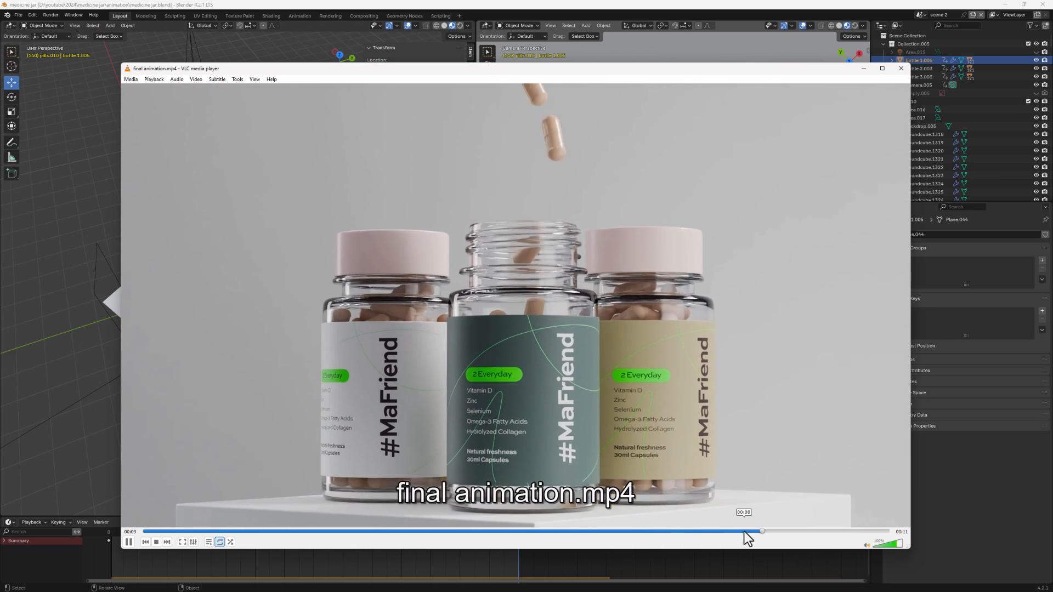
pyautogui.moveTo(799, 532); pyautogui.dragTo(621, 530)
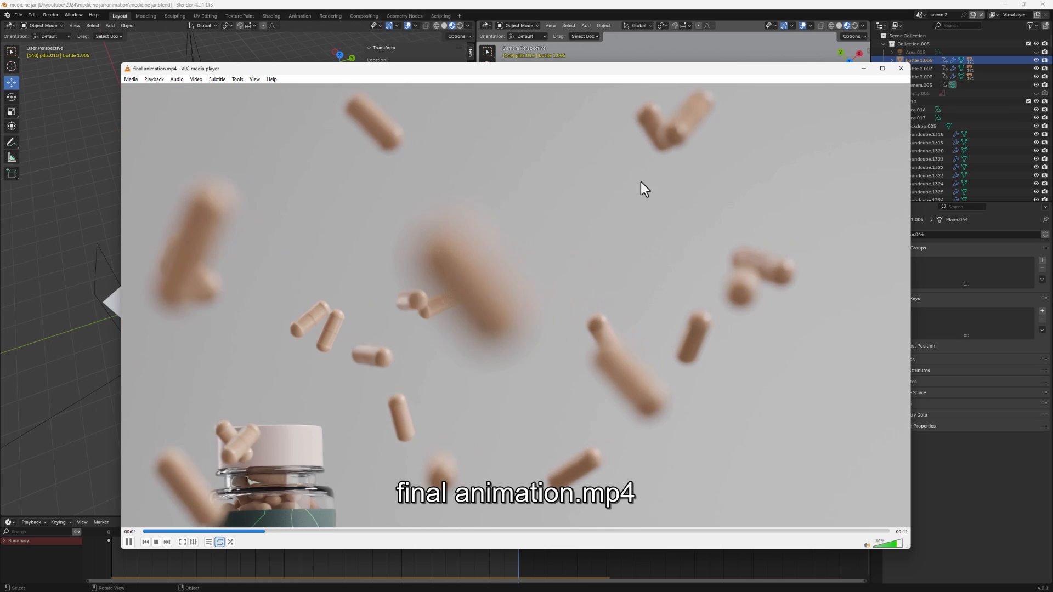
pyautogui.click(705, 174)
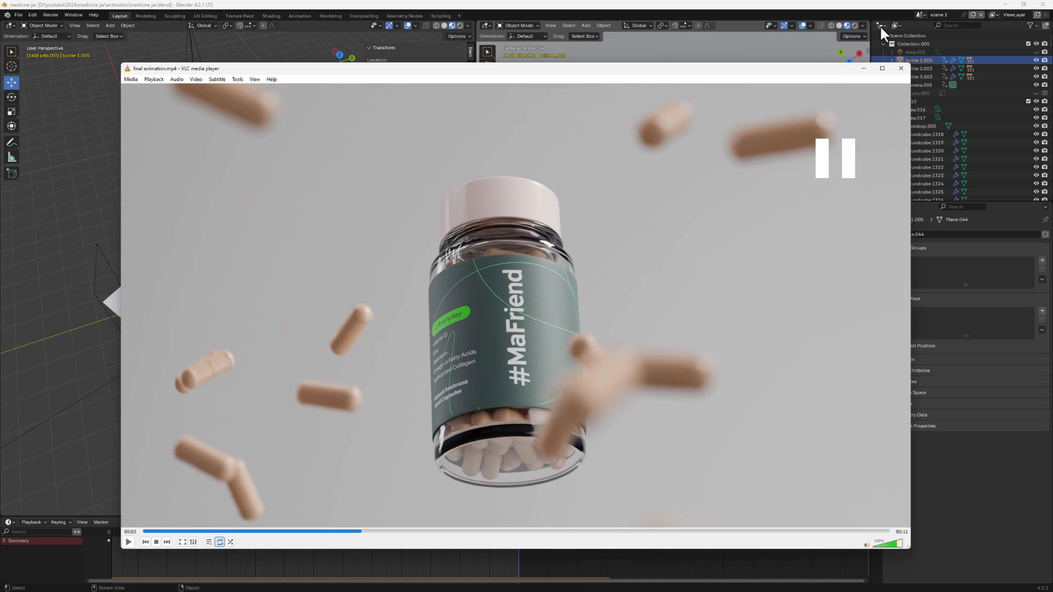
pyautogui.click(900, 67)
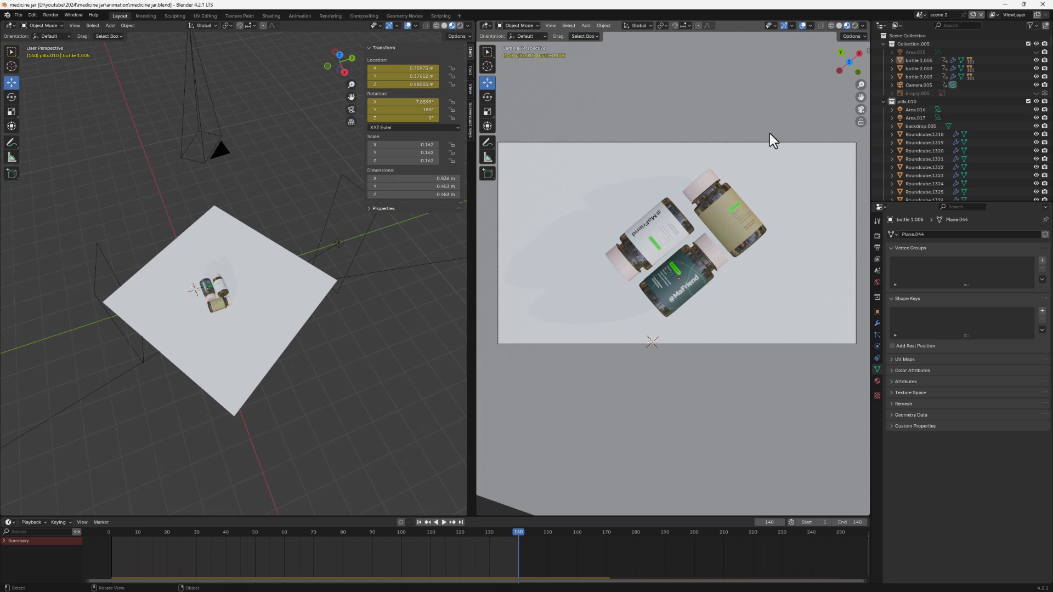
# Step: Create a full copy of the reference scene and name it endscene
pyautogui.click(921, 14)
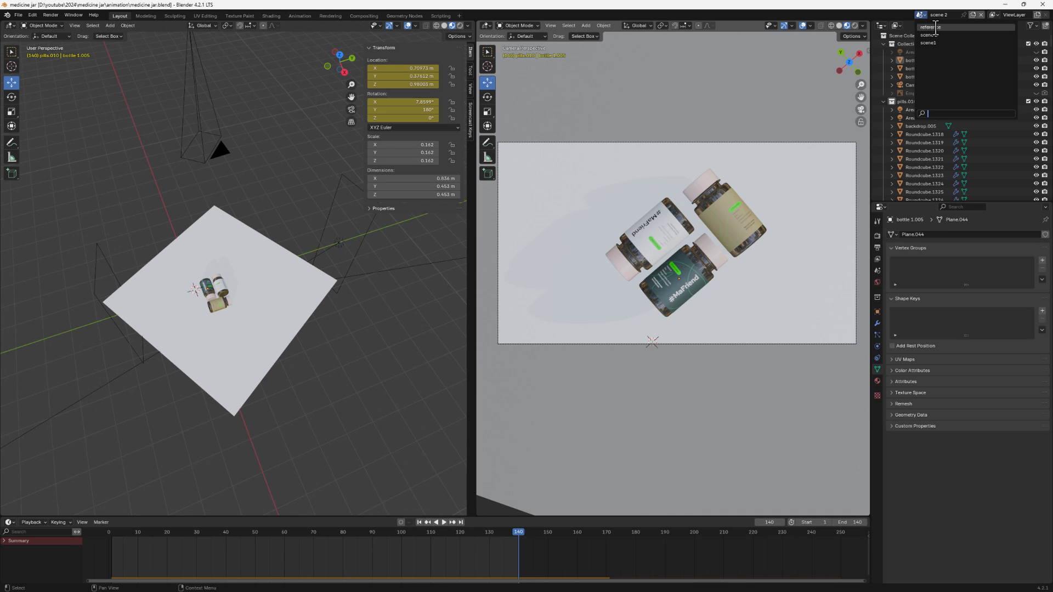
pyautogui.click(935, 28)
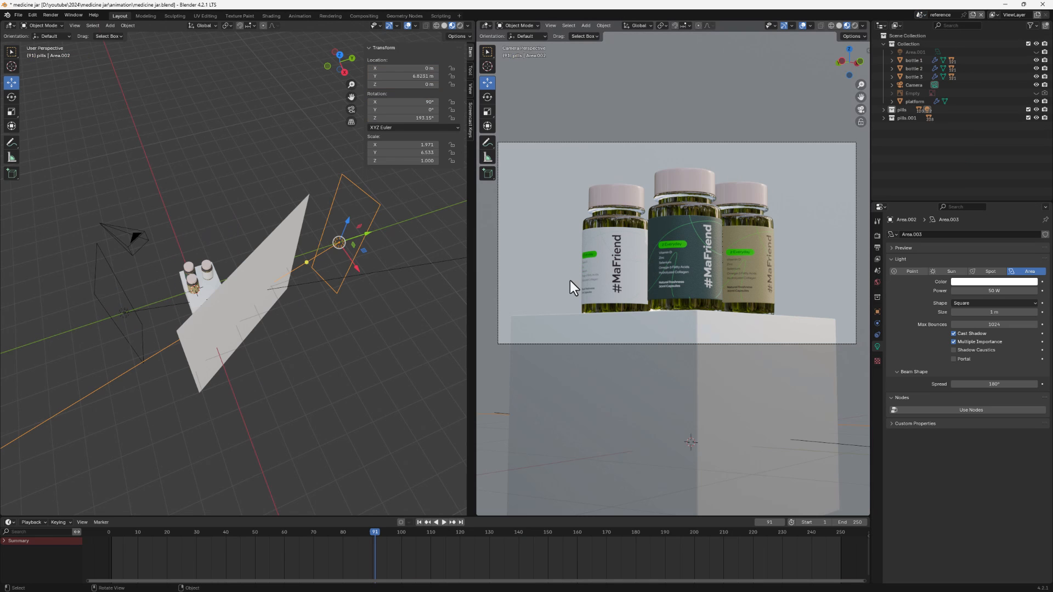
pyautogui.click(972, 13)
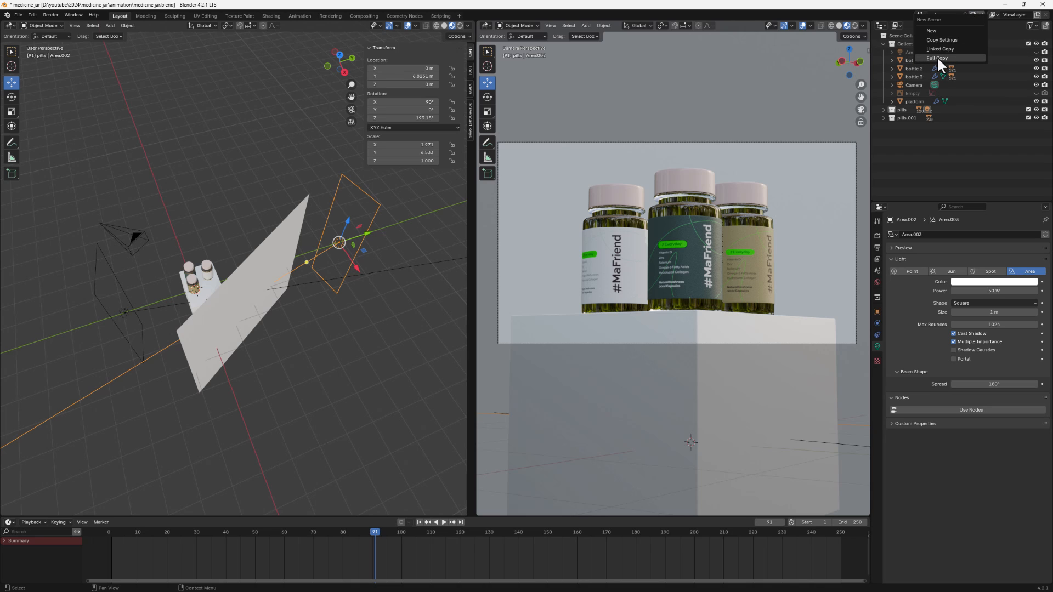
pyautogui.click(937, 57)
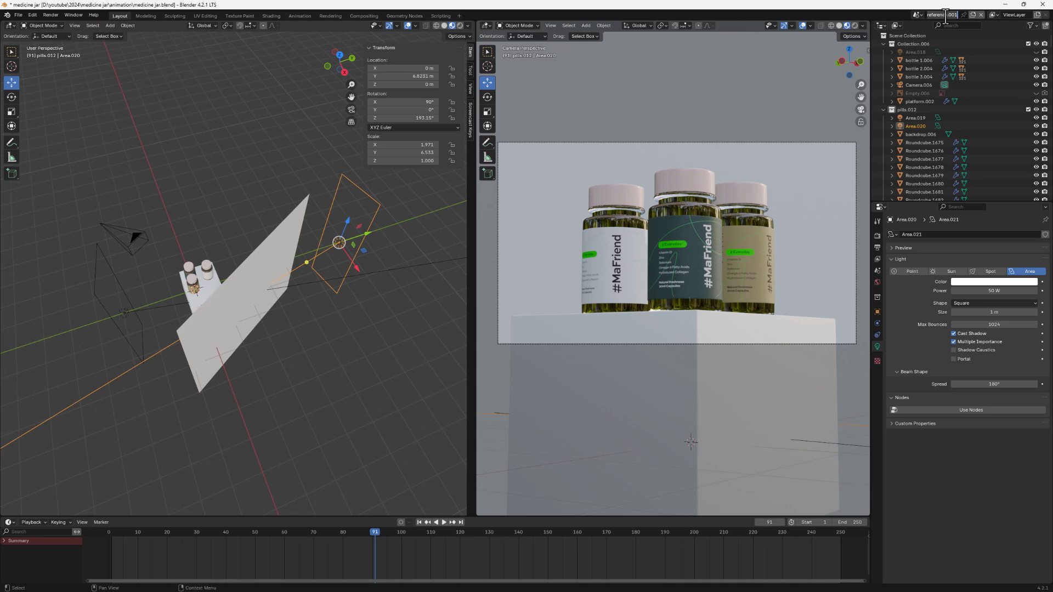
pyautogui.write('endscene')
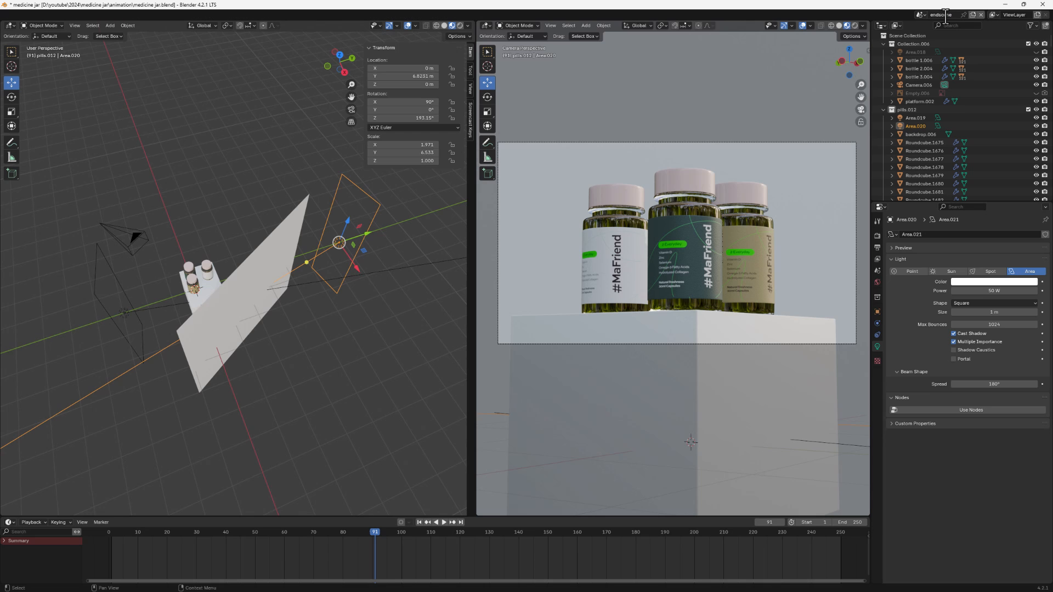
pyautogui.press('Return')
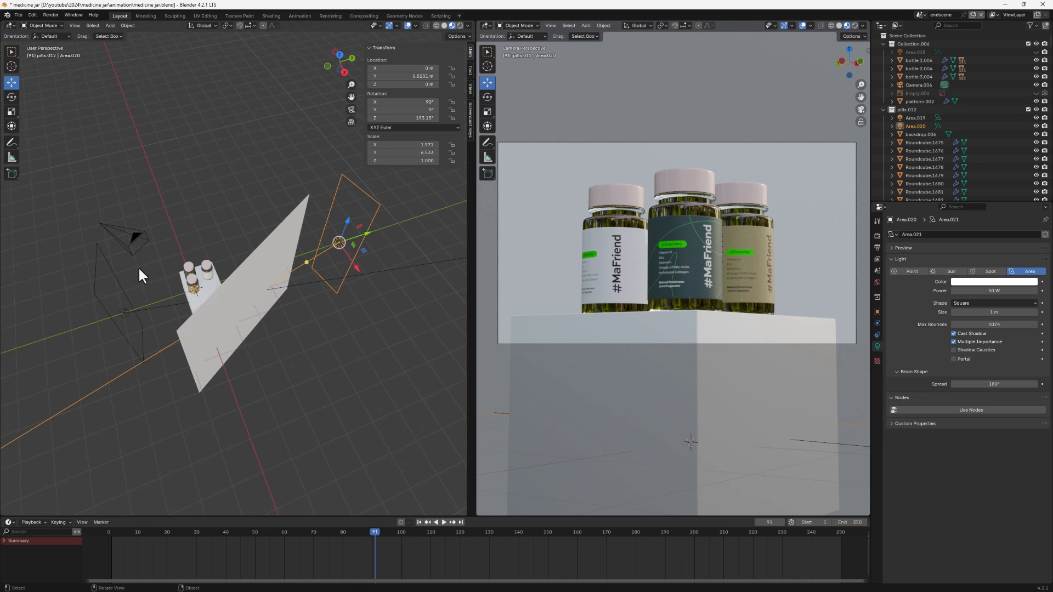
# Step: Hide the cap of the front green bottle (bottle 1.006) in the viewport
pyautogui.moveTo(138, 266); pyautogui.dragTo(300, 301, button='middle')
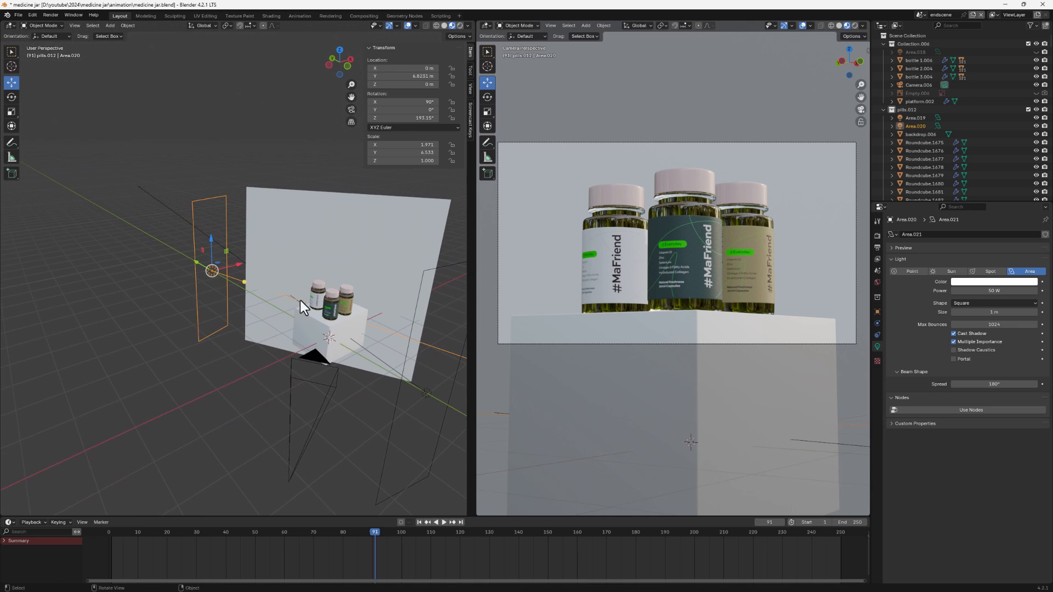
pyautogui.scroll(4, 329, 302)
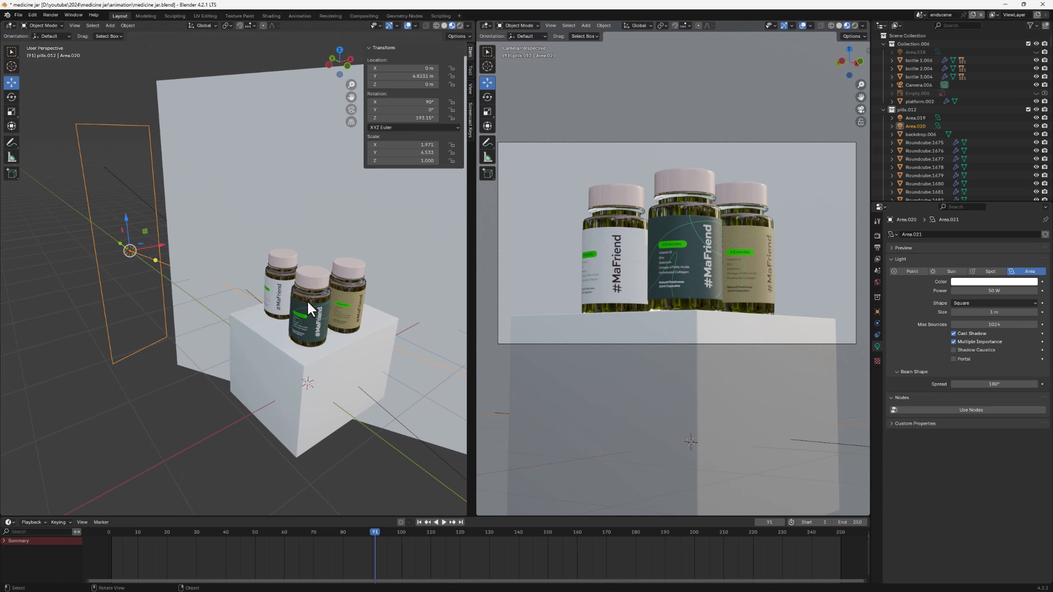
pyautogui.scroll(3, 312, 304)
pyautogui.keyDown('shift'); pyautogui.moveTo(315, 302); pyautogui.dragTo(335, 329, button='middle'); pyautogui.keyUp('shift')
pyautogui.click(317, 209)
pyautogui.keyDown('shift'); pyautogui.moveTo(311, 295); pyautogui.dragTo(207, 404, button='middle'); pyautogui.keyUp('shift')
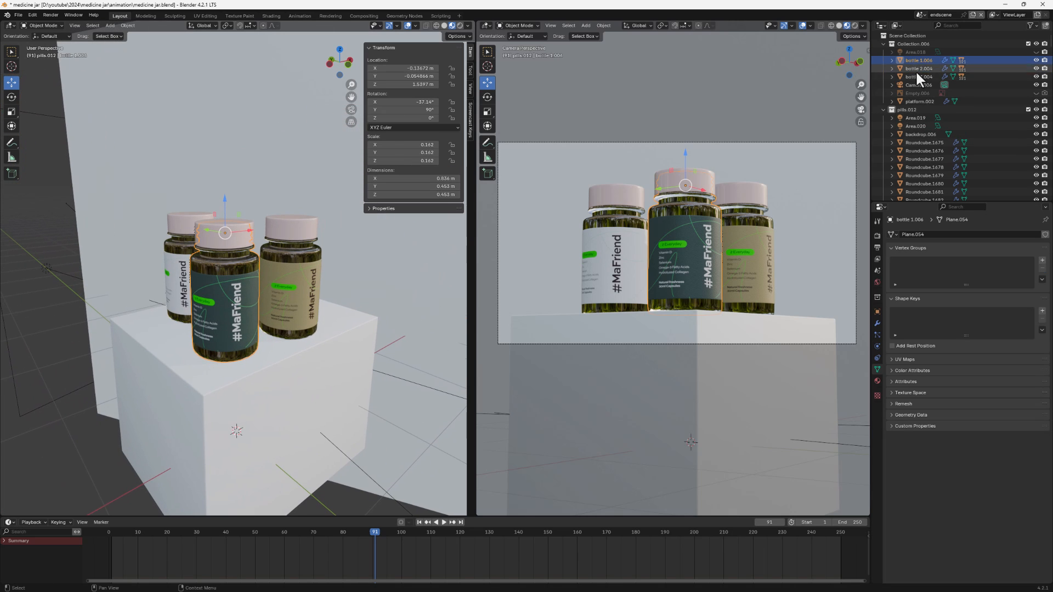
pyautogui.click(892, 60)
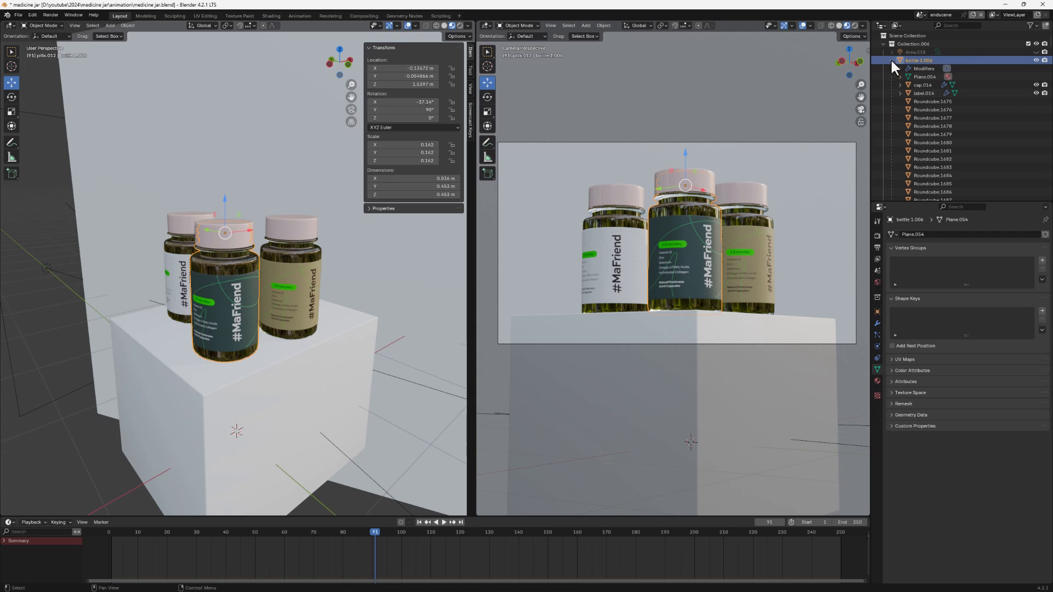
pyautogui.click(917, 85)
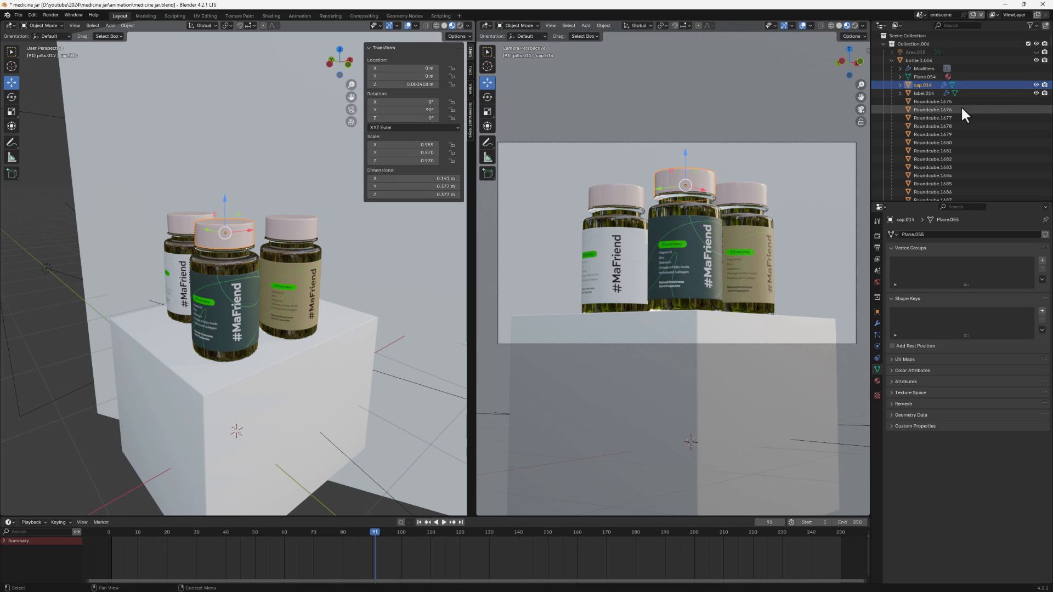
pyautogui.click(1036, 85)
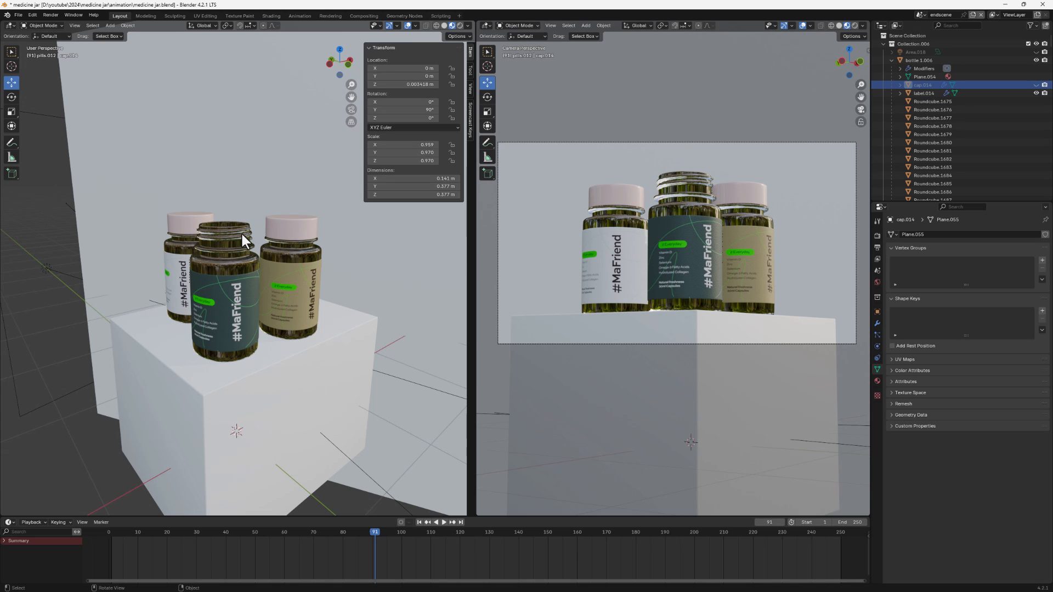
# Step: Switch the working viewport to solid shading and look down into the open green bottle at its pills
pyautogui.click(444, 26)
pyautogui.moveTo(163, 241)
pyautogui.mouseDown(button='middle')
pyautogui.moveTo(178, 265)
pyautogui.moveTo(183, 324)
pyautogui.moveTo(192, 306)
pyautogui.mouseUp(button='middle')
pyautogui.scroll(5, 198, 301)
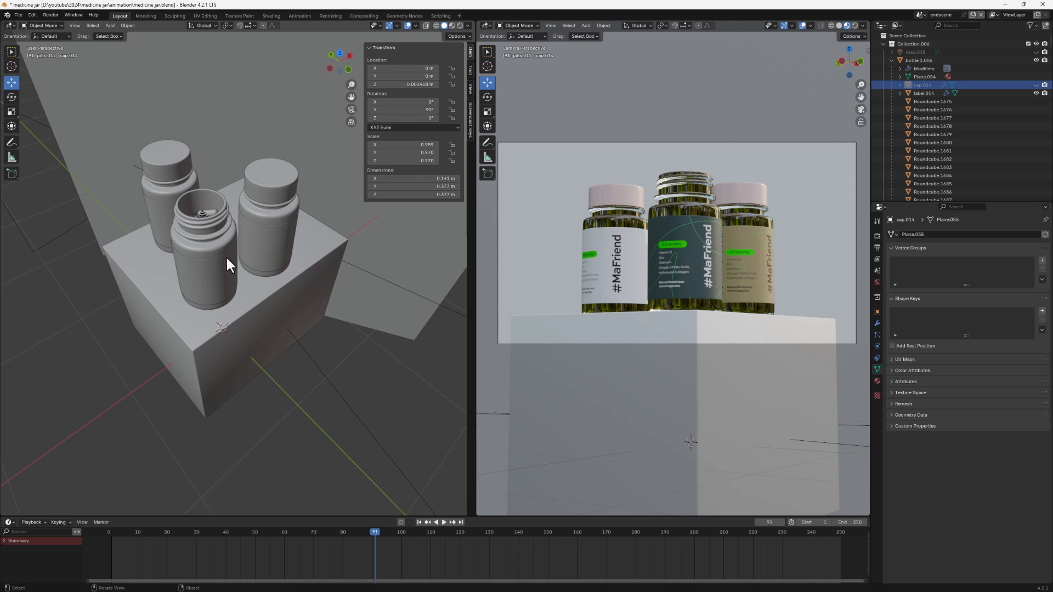
pyautogui.scroll(3, 212, 229)
pyautogui.moveTo(212, 230); pyautogui.dragTo(198, 259, button='middle')
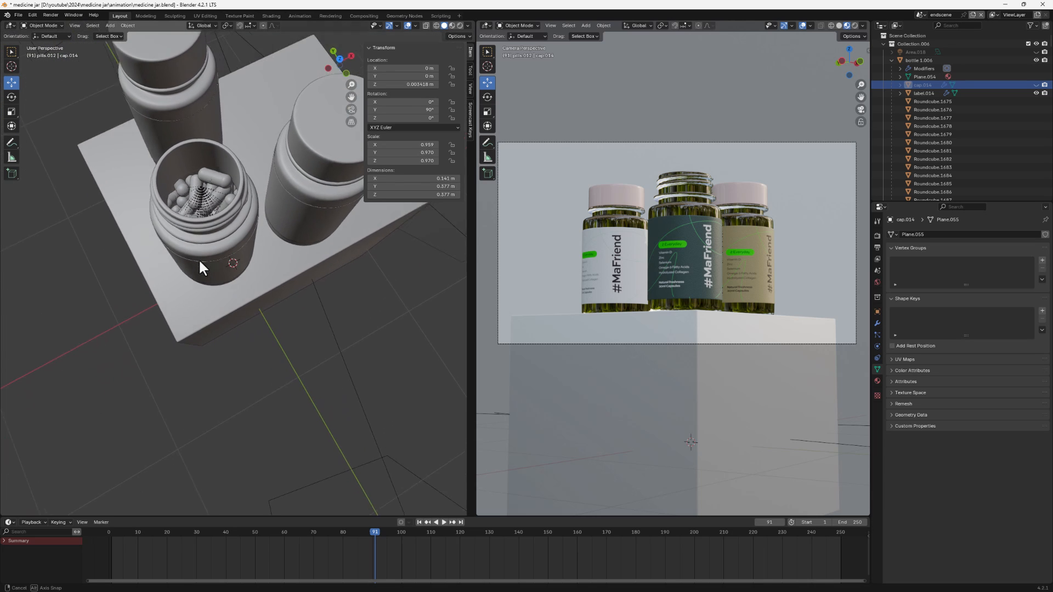
pyautogui.scroll(2, 197, 253)
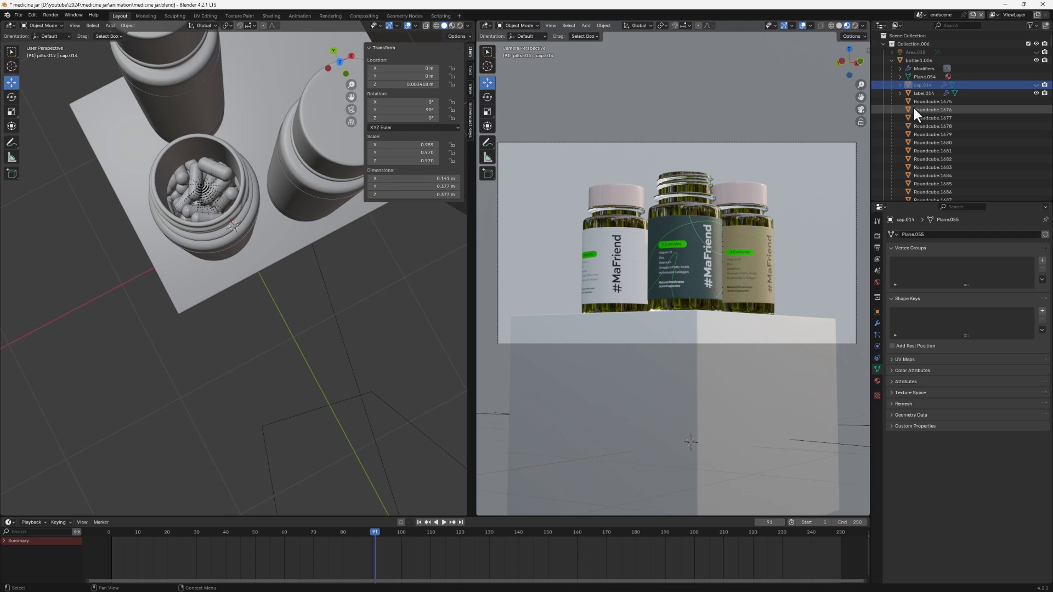
pyautogui.scroll(-3, 916, 96)
pyautogui.scroll(3, 913, 90)
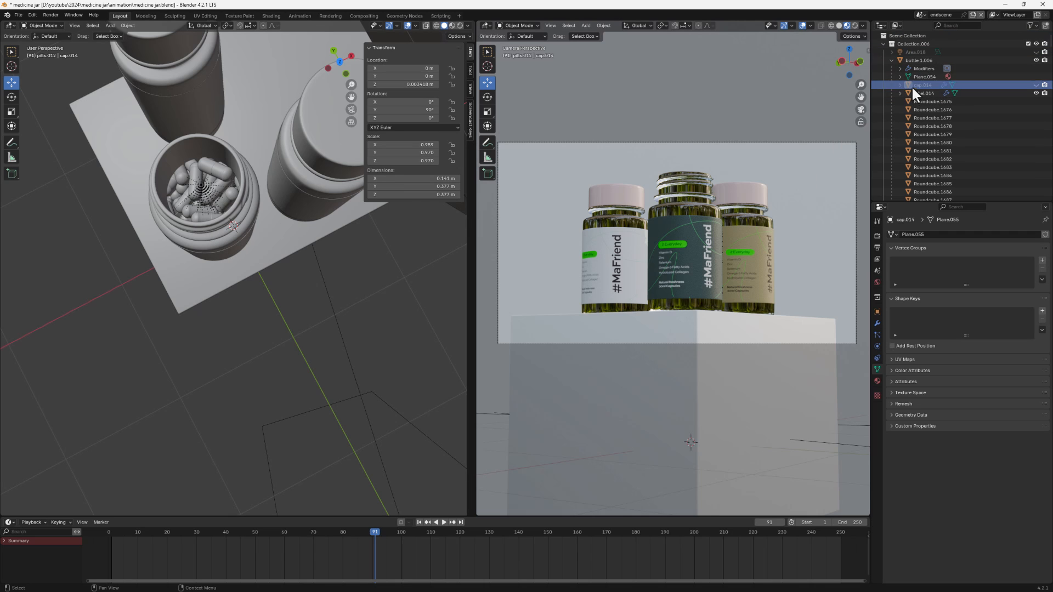
# Step: Enlarge the outliner to show more of the pill objects parented to bottle 1.006
pyautogui.click(890, 60)
pyautogui.scroll(-20, 891, 60)
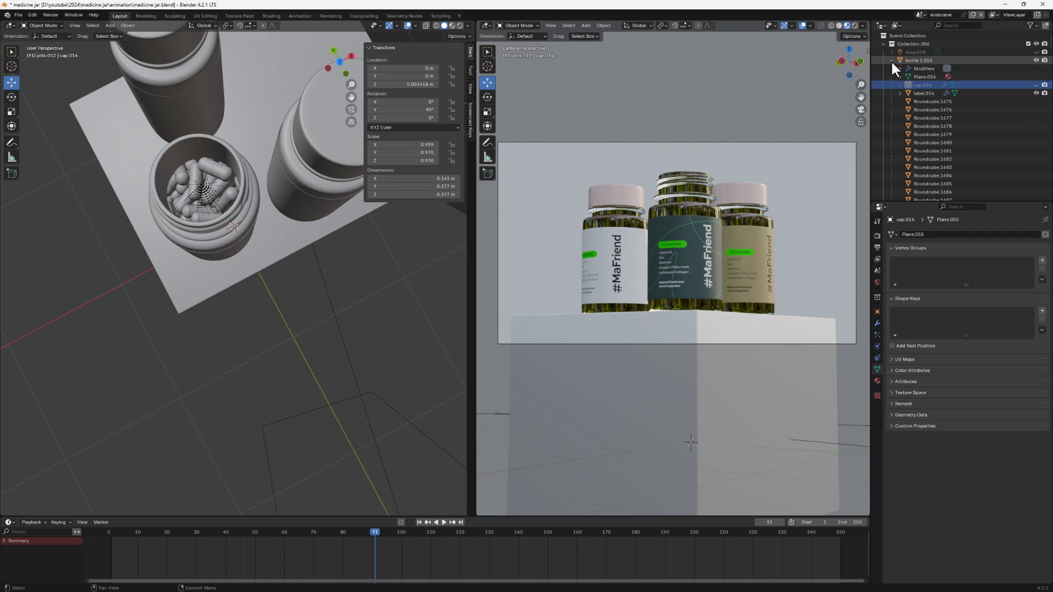
pyautogui.scroll(-1, 916, 107)
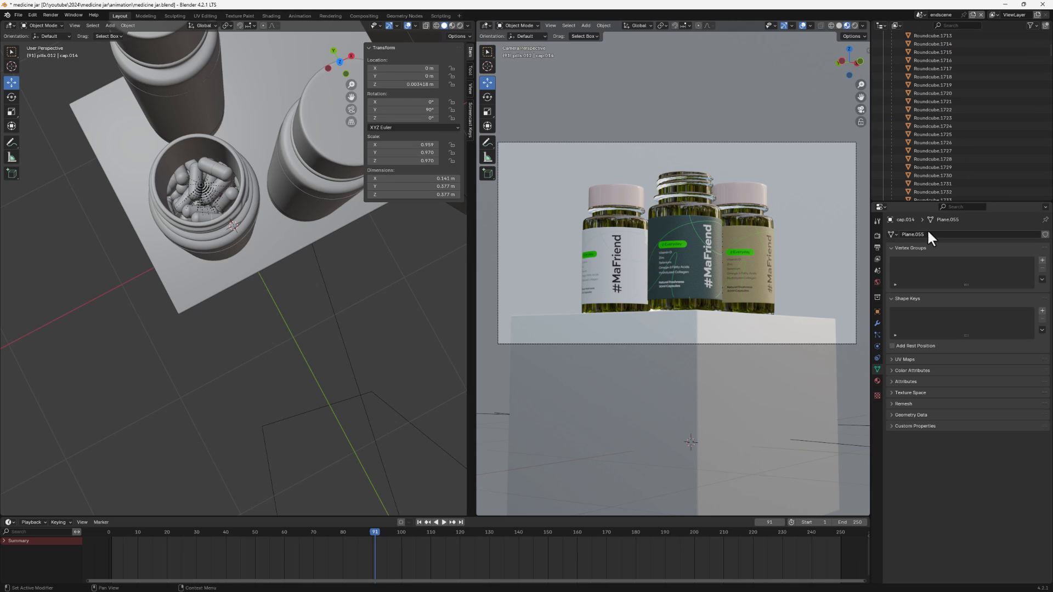
pyautogui.moveTo(913, 202); pyautogui.dragTo(913, 339)
pyautogui.scroll(5, 933, 266)
pyautogui.scroll(4, 937, 242)
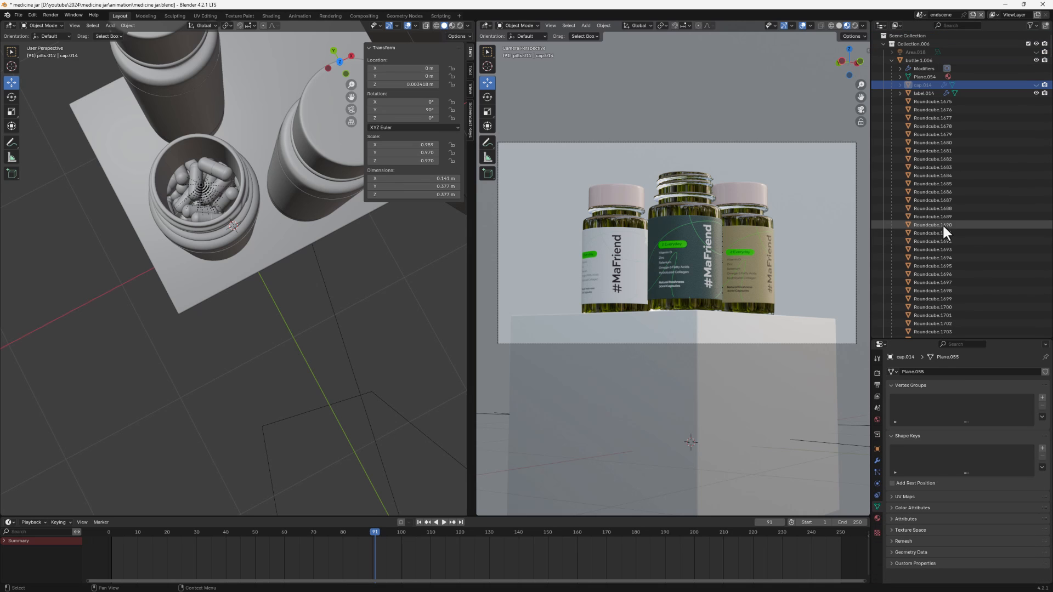
# Step: Delete the pills Roundcube.1676 through Roundcube.1793 from the green bottle, keeping only Roundcube.1675
pyautogui.click(932, 101)
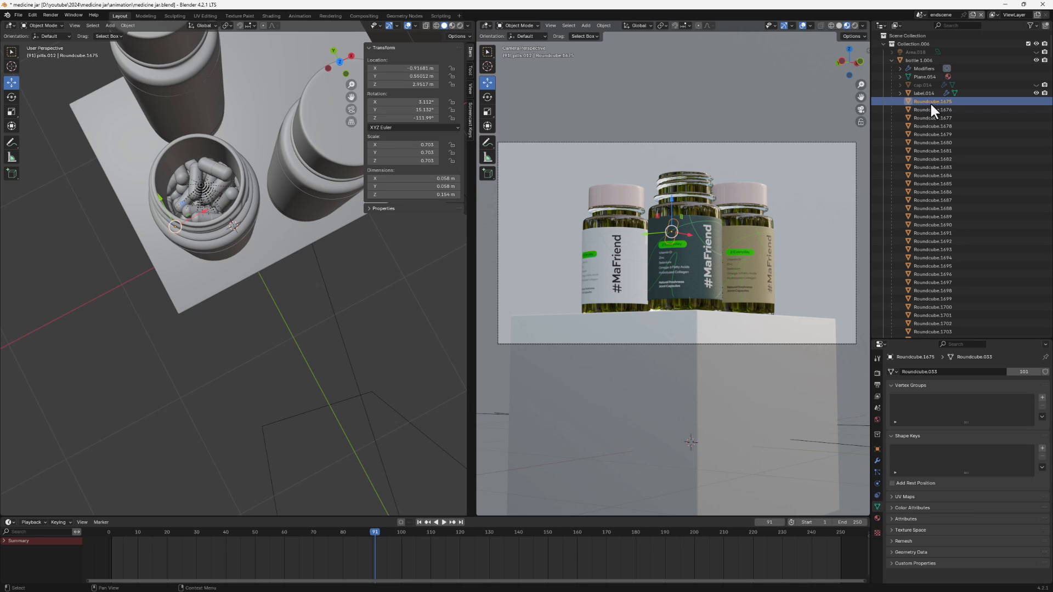
pyautogui.click(923, 111)
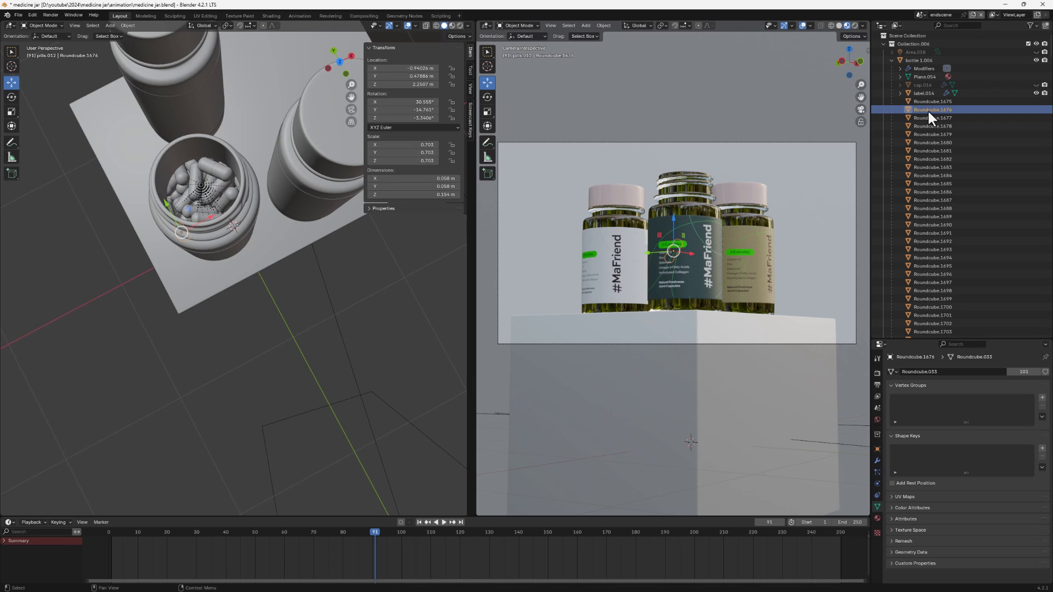
pyautogui.scroll(-20, 927, 115)
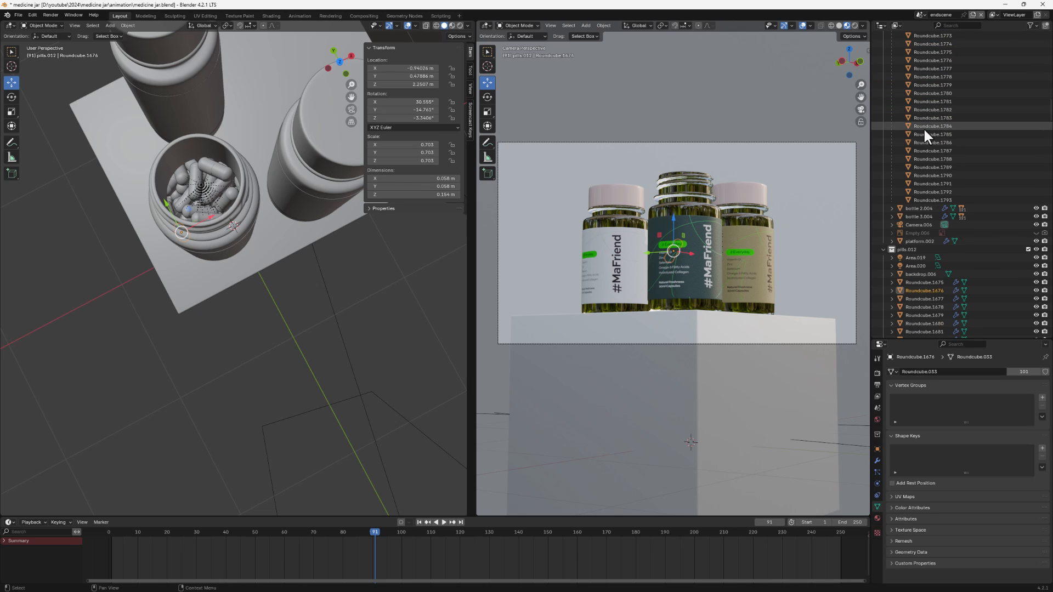
pyautogui.keyDown('shift'); pyautogui.click(930, 183); pyautogui.keyUp('shift')
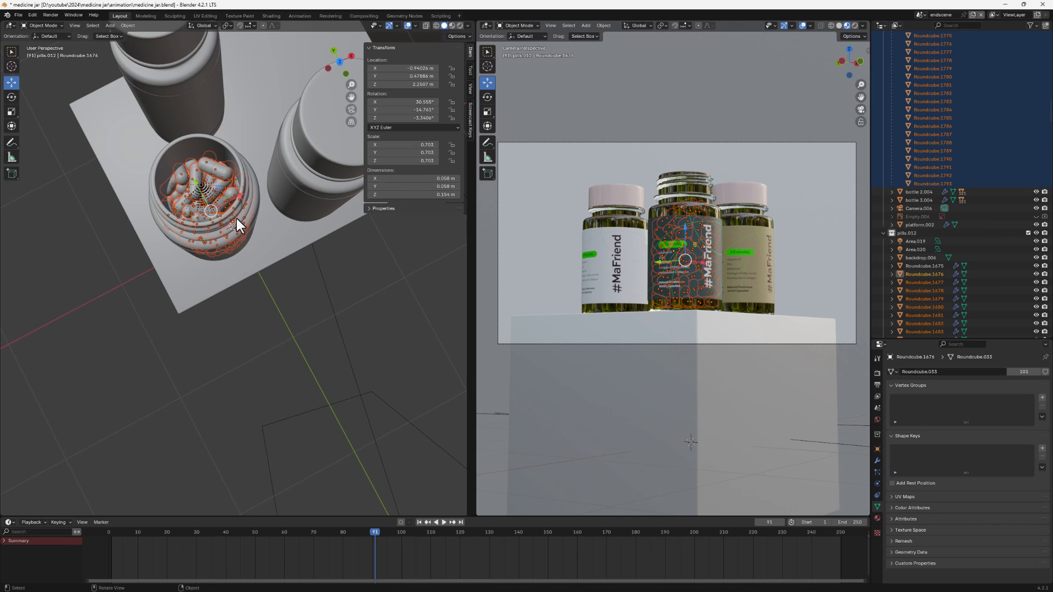
pyautogui.moveTo(236, 218); pyautogui.dragTo(235, 184, button='middle')
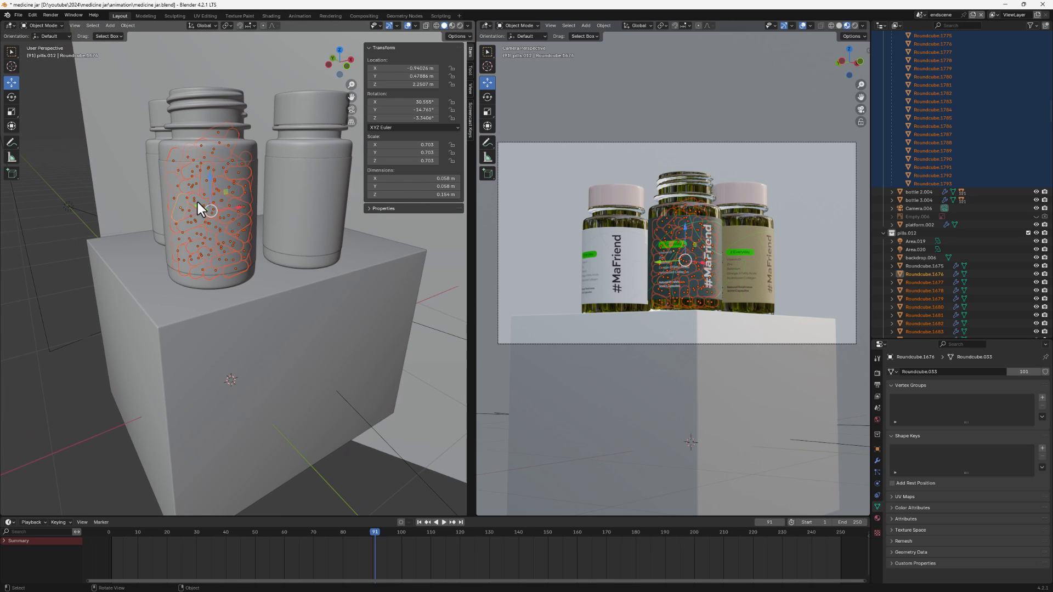
pyautogui.press('x')
pyautogui.click(203, 219)
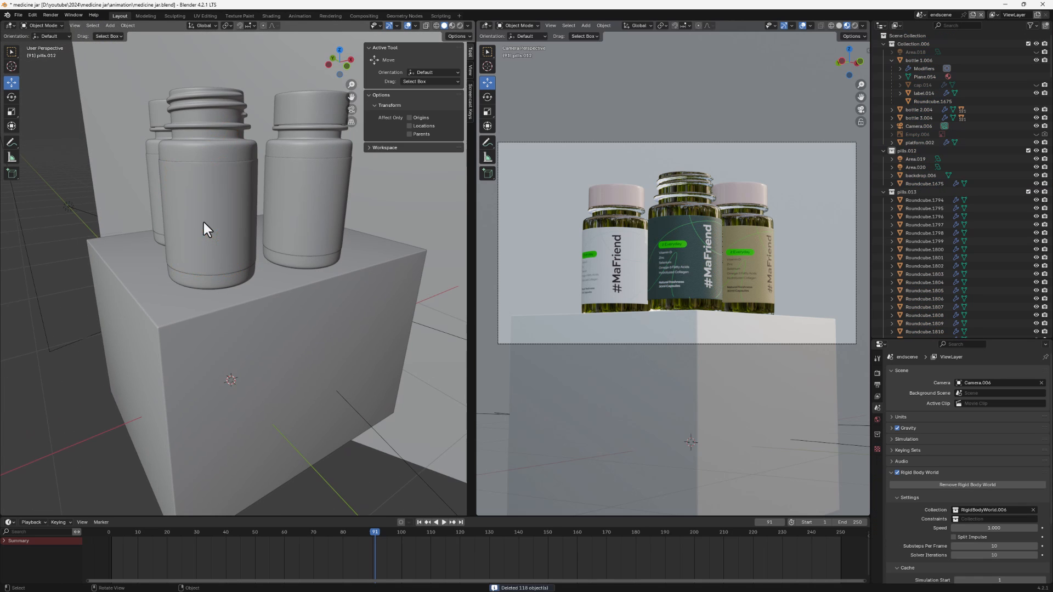
# Step: Move the remaining pill out of the green bottle and raise it above the bottles, to about 5.713 m on Z
pyautogui.moveTo(219, 210); pyautogui.dragTo(228, 174, button='middle')
pyautogui.click(202, 158)
pyautogui.moveTo(191, 164); pyautogui.dragTo(239, 101)
pyautogui.moveTo(239, 101); pyautogui.dragTo(202, 191, button='middle')
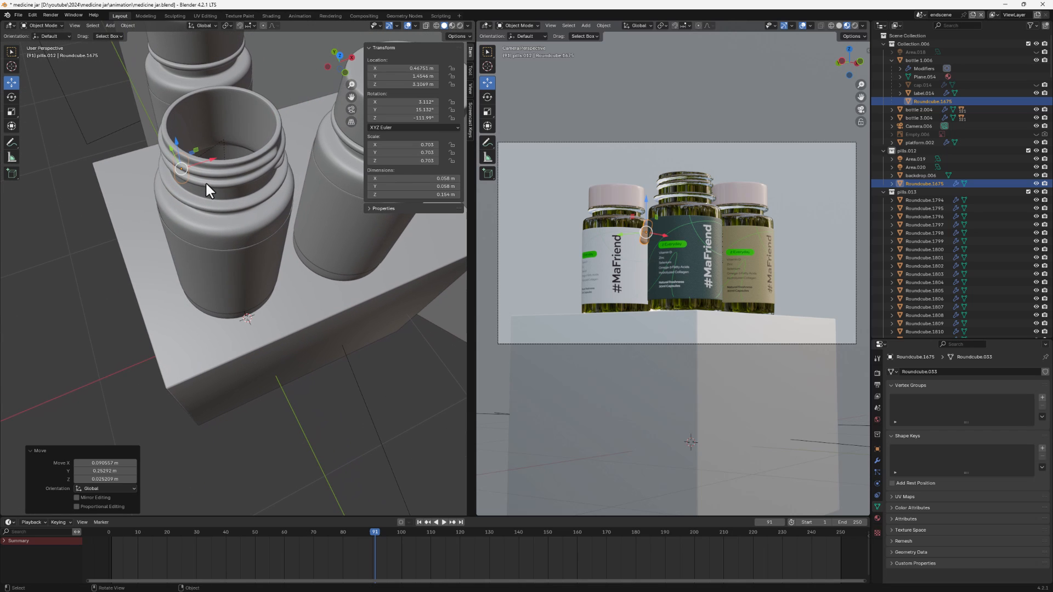
pyautogui.press('g')
pyautogui.click(258, 77)
pyautogui.moveTo(218, 137); pyautogui.dragTo(190, 195, button='middle')
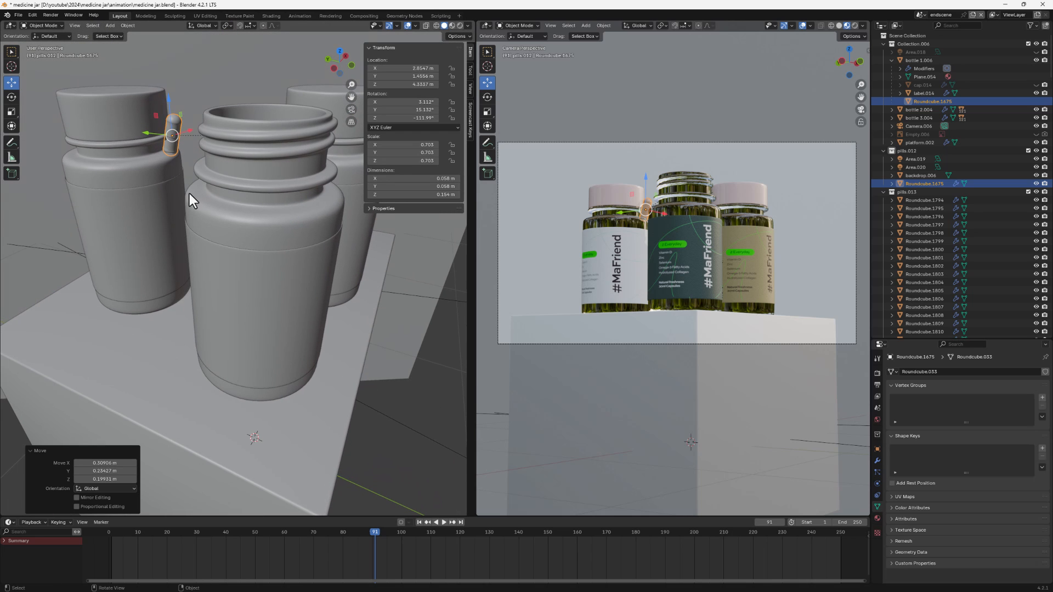
pyautogui.moveTo(173, 133); pyautogui.dragTo(266, 64)
pyautogui.moveTo(251, 107); pyautogui.dragTo(206, 173, button='middle')
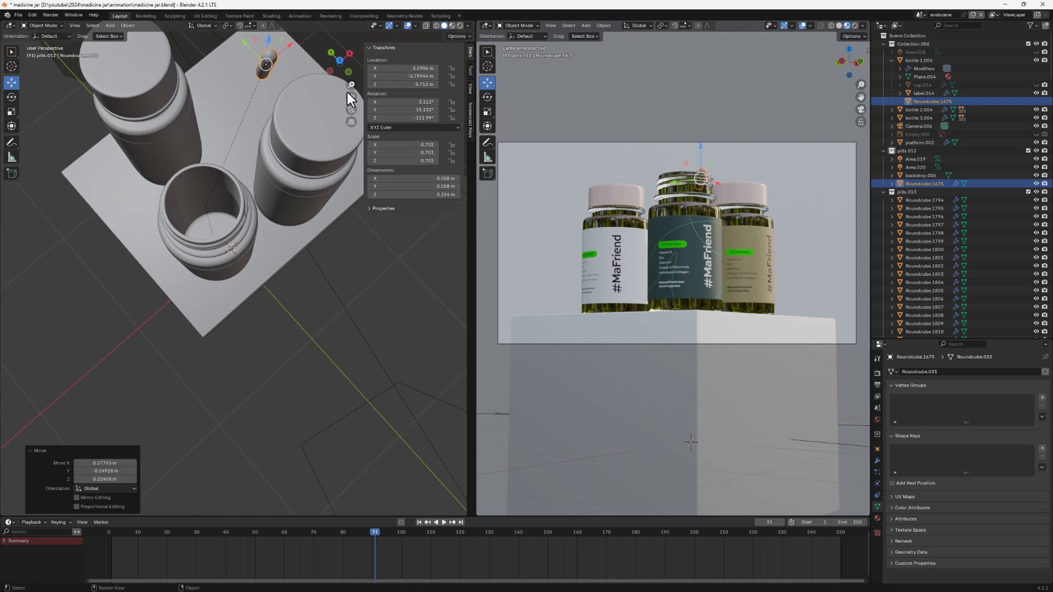
# Step: Position the pill in top view over the center of the green bottle's opening
pyautogui.click(339, 59)
pyautogui.scroll(-4, 205, 132)
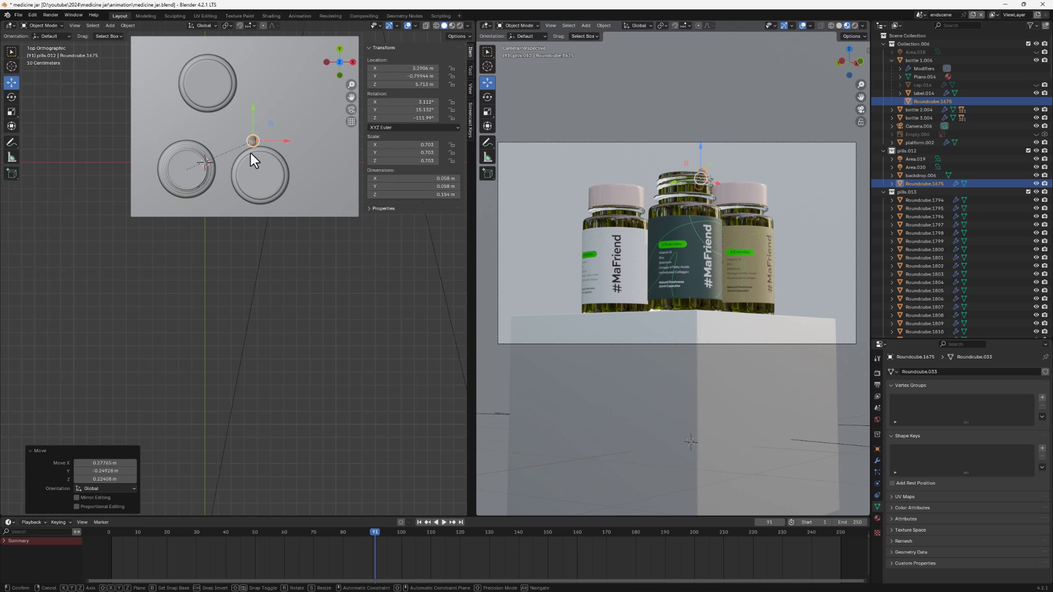
pyautogui.press('g')
pyautogui.click(184, 181)
pyautogui.moveTo(182, 208); pyautogui.dragTo(185, 165, button='middle')
pyautogui.scroll(6, 185, 165)
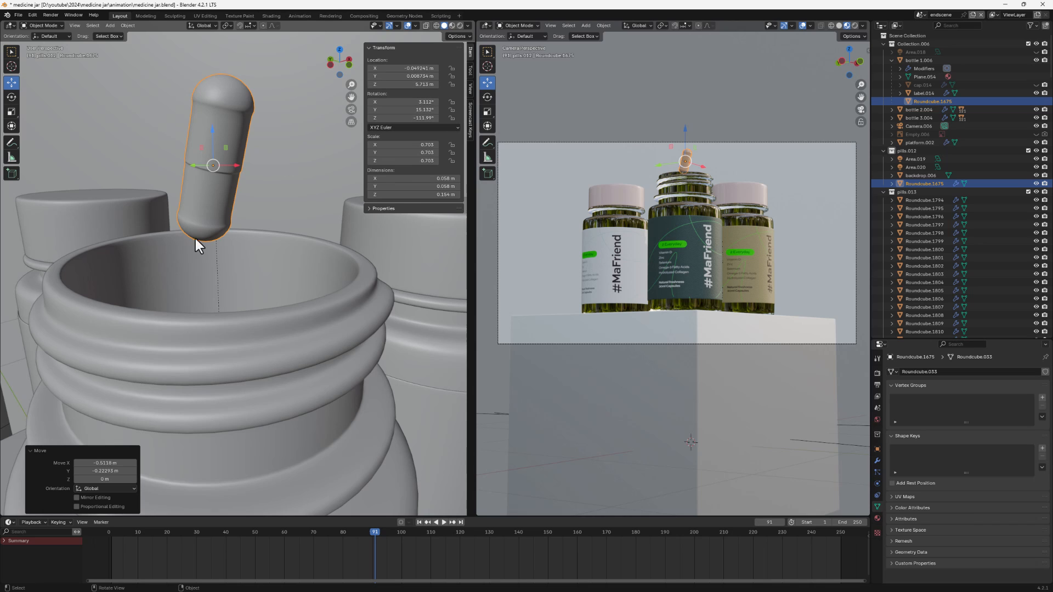
# Step: Set the pill's rotation to 0° on the X, Y and Z axes
pyautogui.click(423, 120)
pyautogui.write('0')
pyautogui.press('Return')
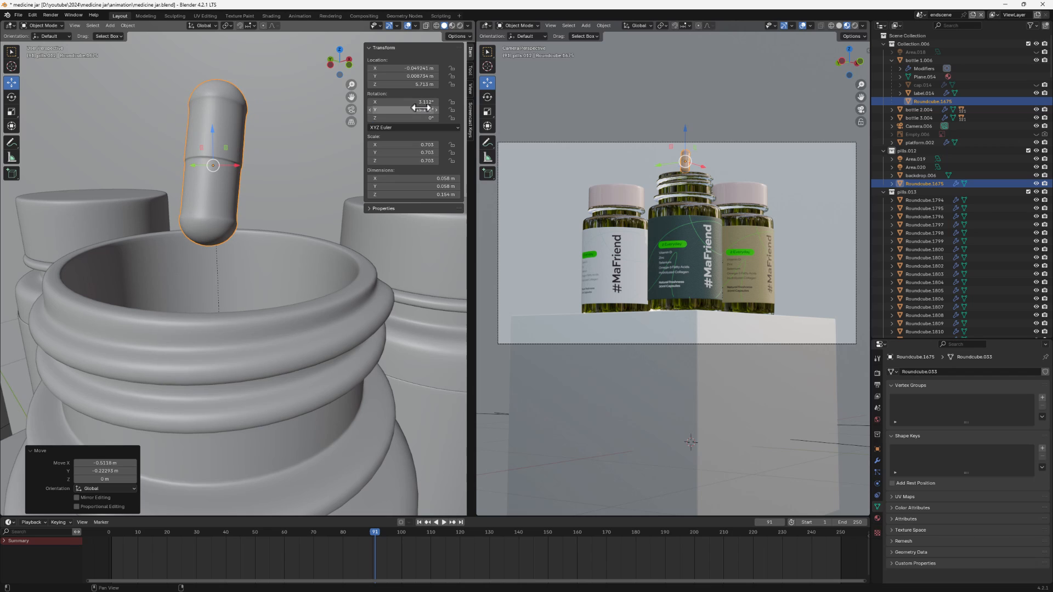
pyautogui.click(420, 109)
pyautogui.write('0')
pyautogui.press('Return')
pyautogui.click(409, 101)
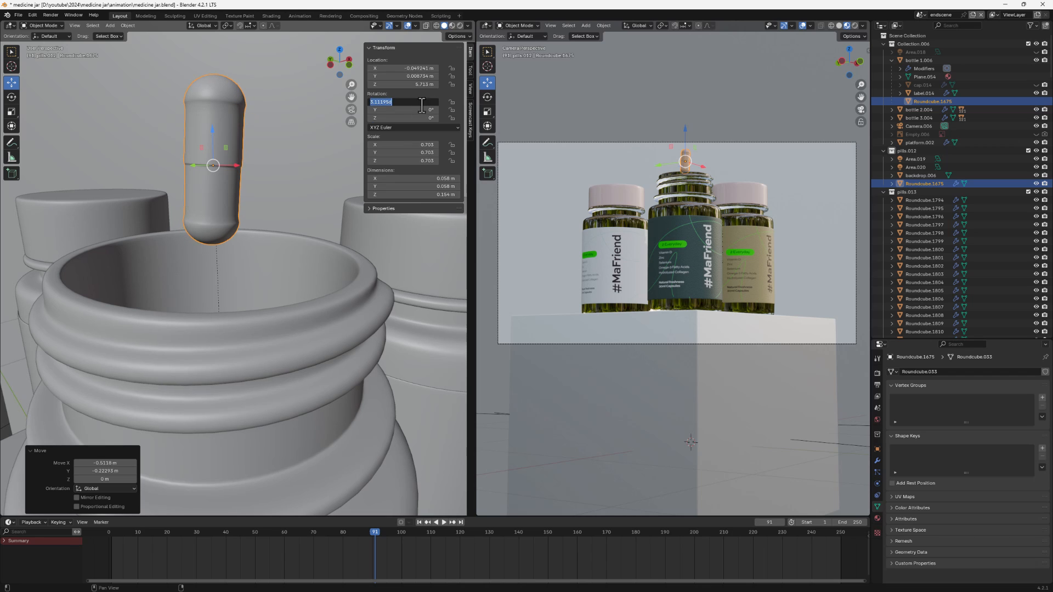
pyautogui.write('0')
pyautogui.press('Return')
pyautogui.scroll(-7, 121, 203)
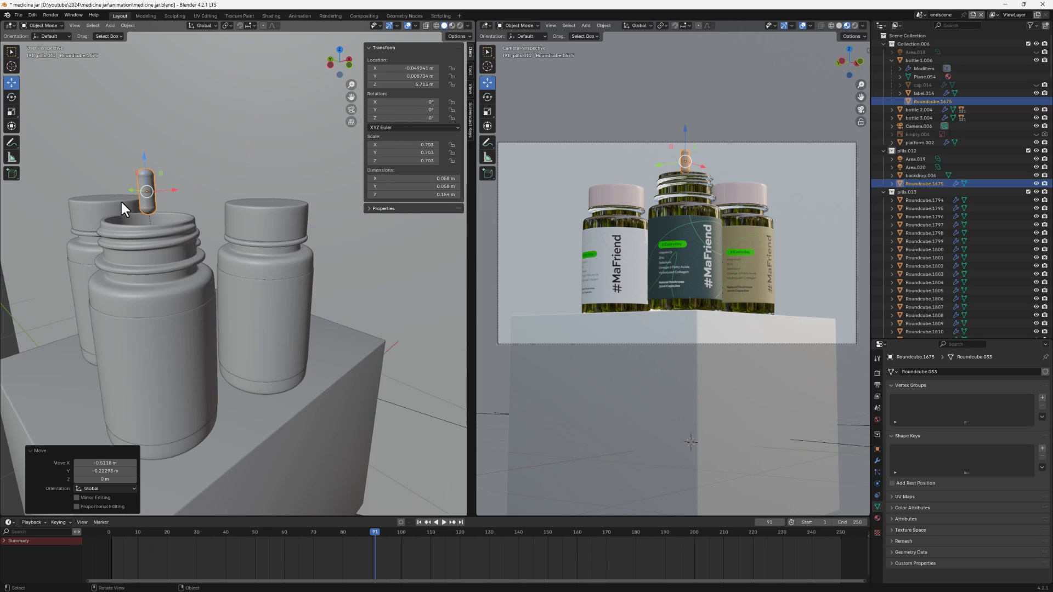
pyautogui.moveTo(147, 218); pyautogui.dragTo(134, 193, button='middle')
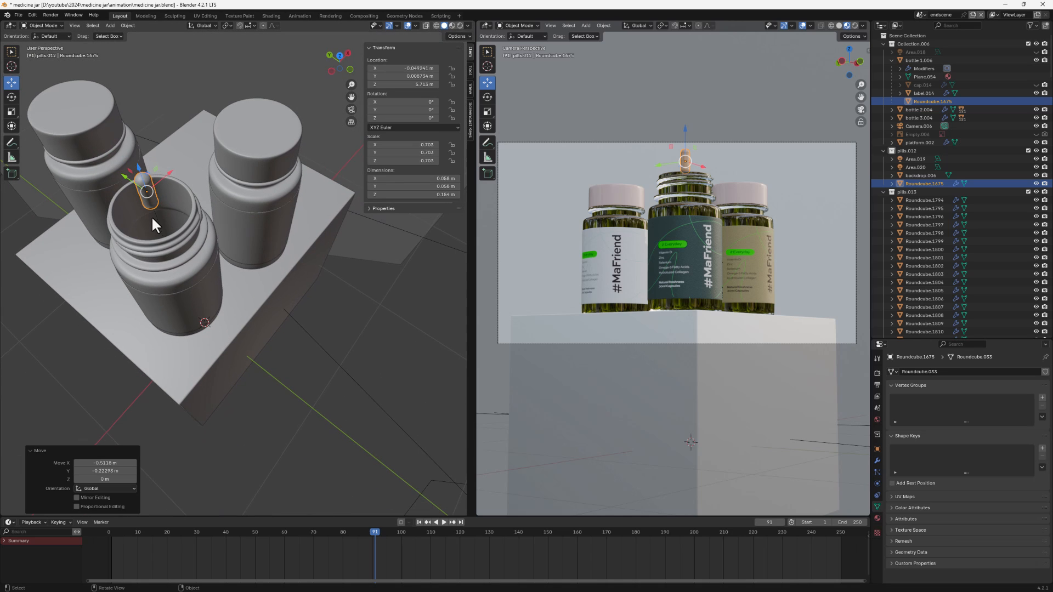
# Step: Collapse the pills.013 collection, restore the outliner's smaller height and add an Array modifier to the pill
pyautogui.click(883, 192)
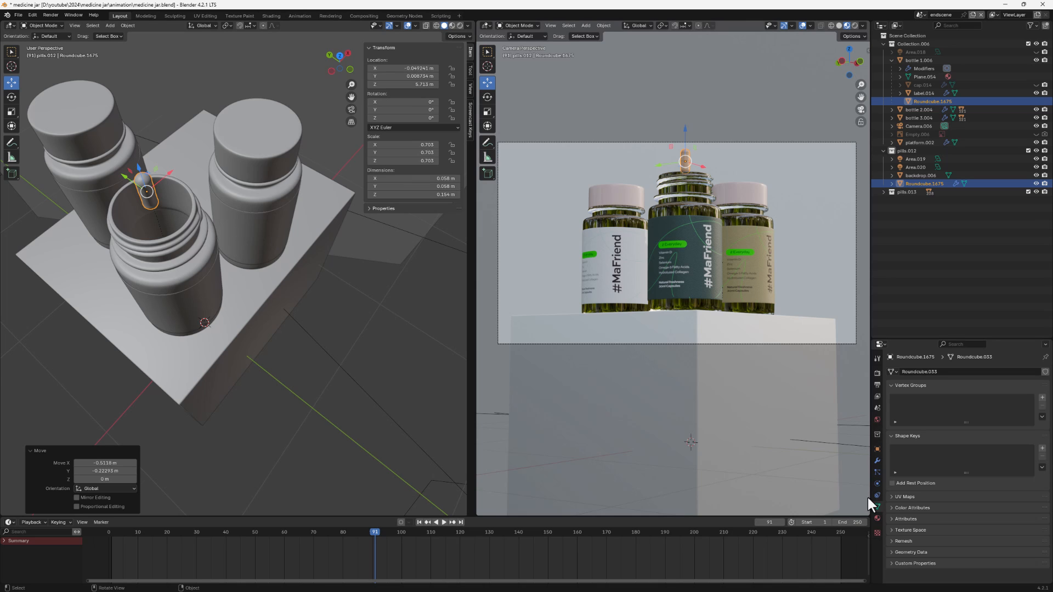
pyautogui.moveTo(913, 339); pyautogui.dragTo(912, 200)
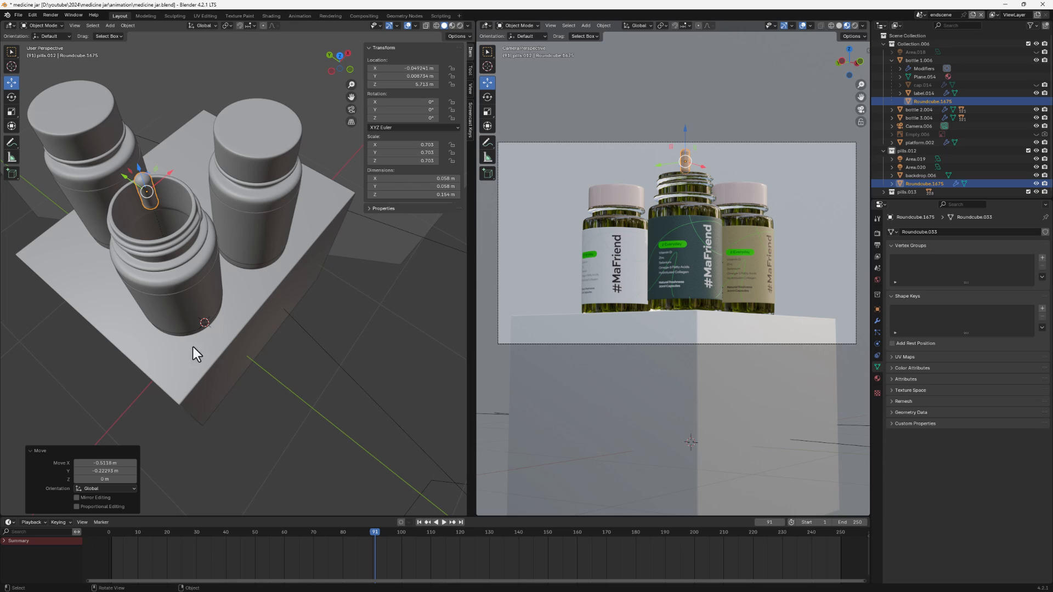
pyautogui.click(877, 321)
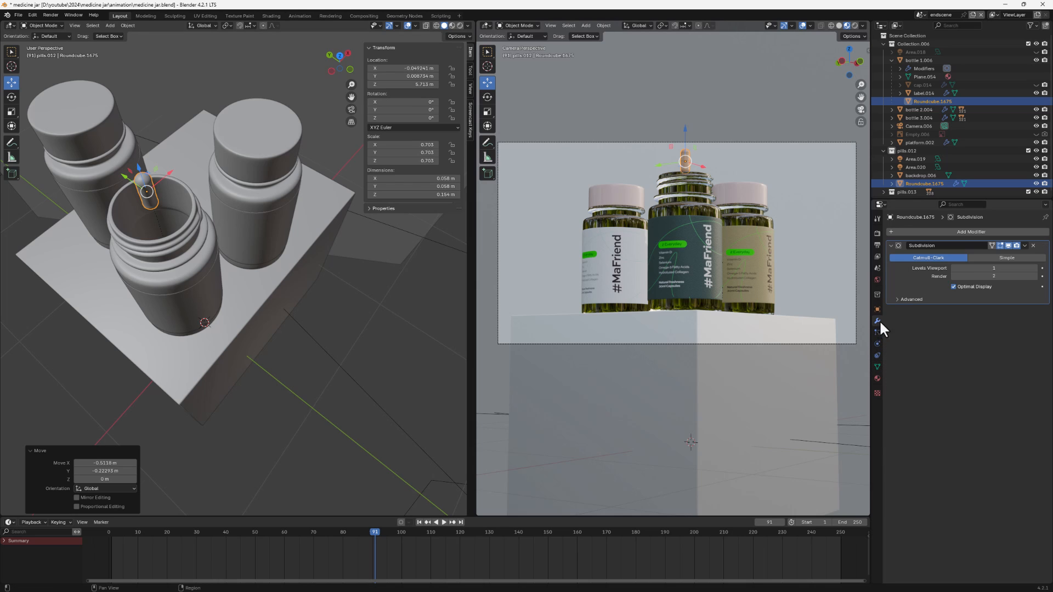
pyautogui.click(971, 233)
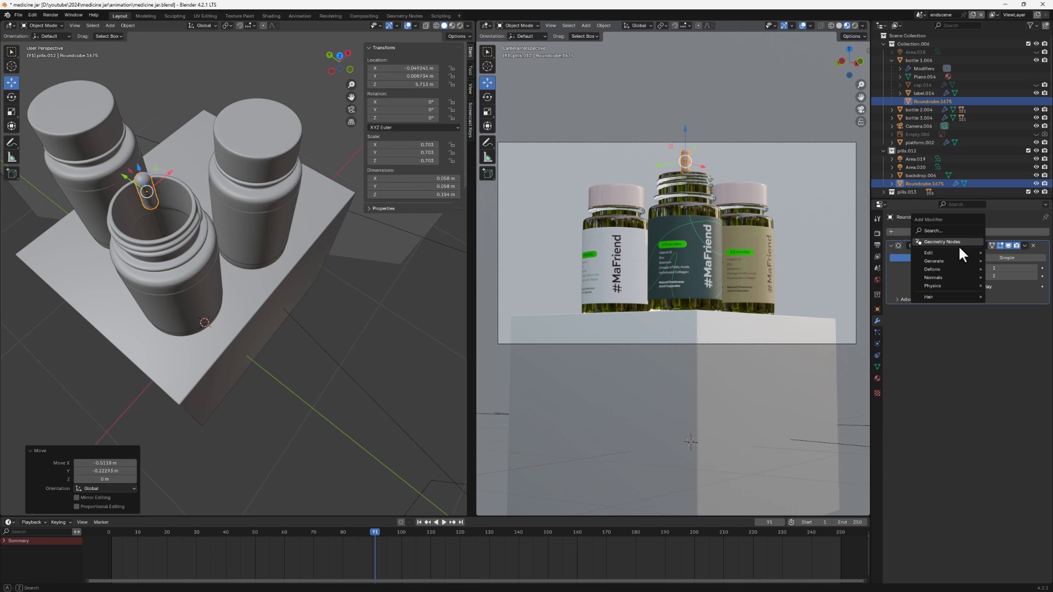
pyautogui.moveTo(959, 259)
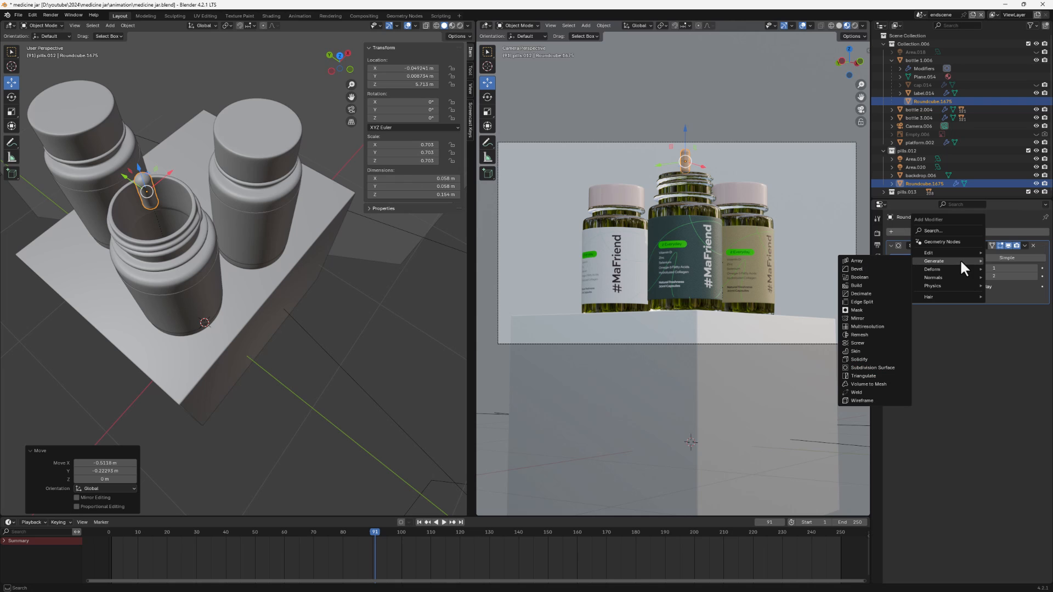
pyautogui.click(864, 261)
pyautogui.scroll(-3, 216, 225)
pyautogui.moveTo(216, 225); pyautogui.dragTo(140, 198, button='middle')
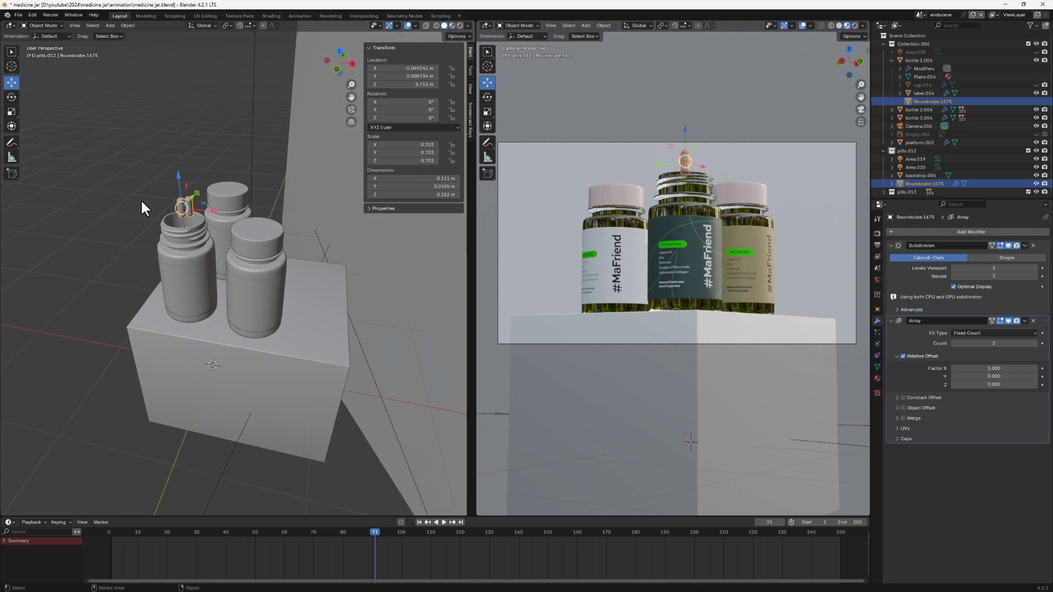
pyautogui.scroll(5, 211, 219)
pyautogui.moveTo(223, 215); pyautogui.dragTo(193, 280, button='middle')
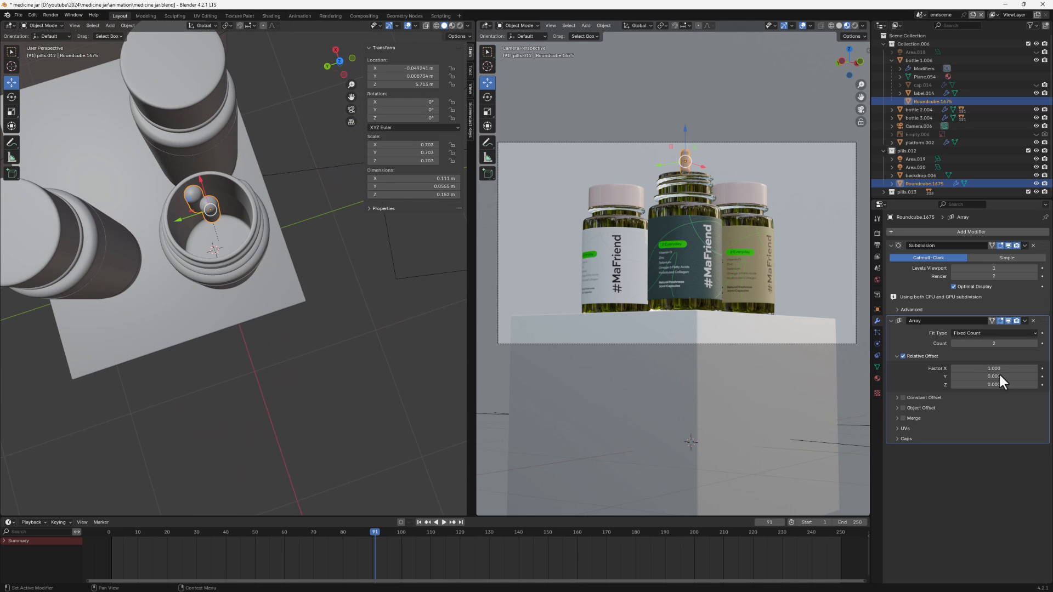
# Step: Set the pill's Array modifier to a relative X offset factor of 1.3 and a count of 3
pyautogui.moveTo(994, 368); pyautogui.dragTo(1020, 368)
pyautogui.moveTo(164, 197); pyautogui.dragTo(196, 189, button='middle')
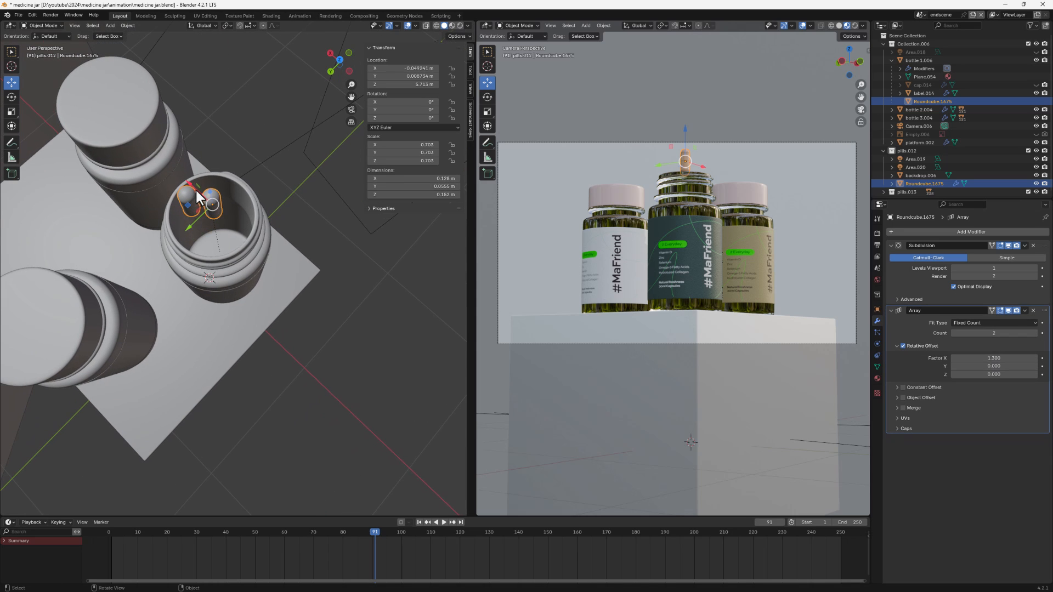
pyautogui.click(1035, 333)
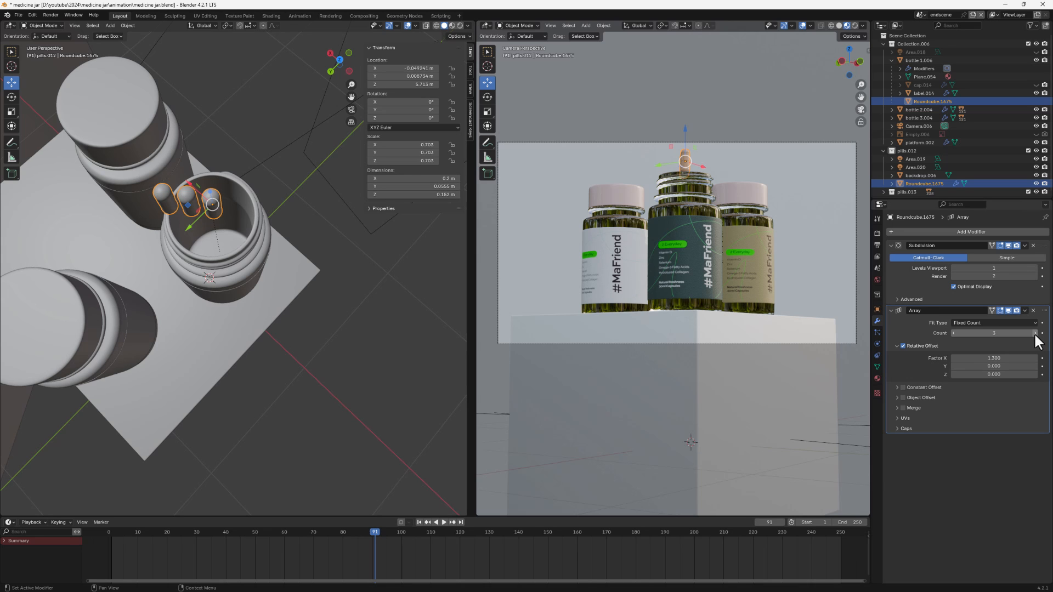
# Step: Move the row of pills along X and Y over the green bottle's opening
pyautogui.moveTo(273, 192); pyautogui.dragTo(197, 218, button='middle')
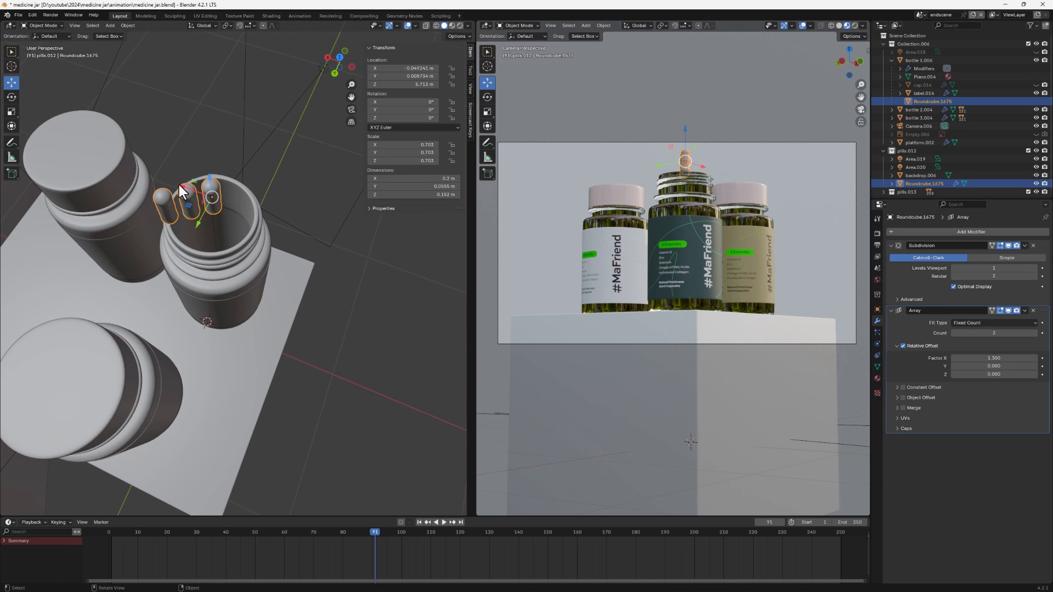
pyautogui.moveTo(179, 185); pyautogui.dragTo(202, 192)
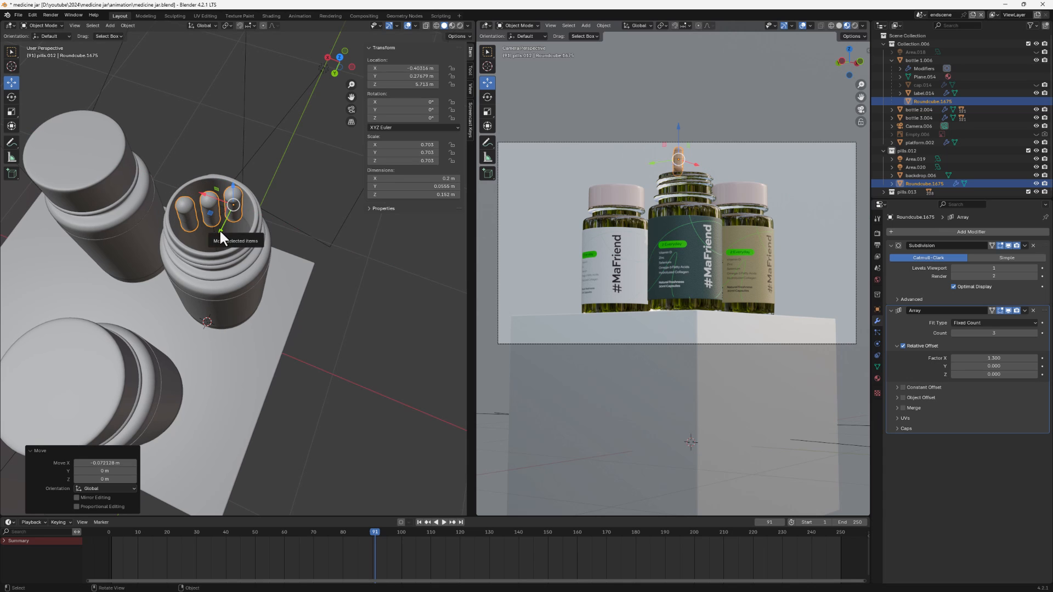
pyautogui.moveTo(219, 229); pyautogui.dragTo(259, 235)
pyautogui.moveTo(264, 236); pyautogui.dragTo(163, 246, button='middle')
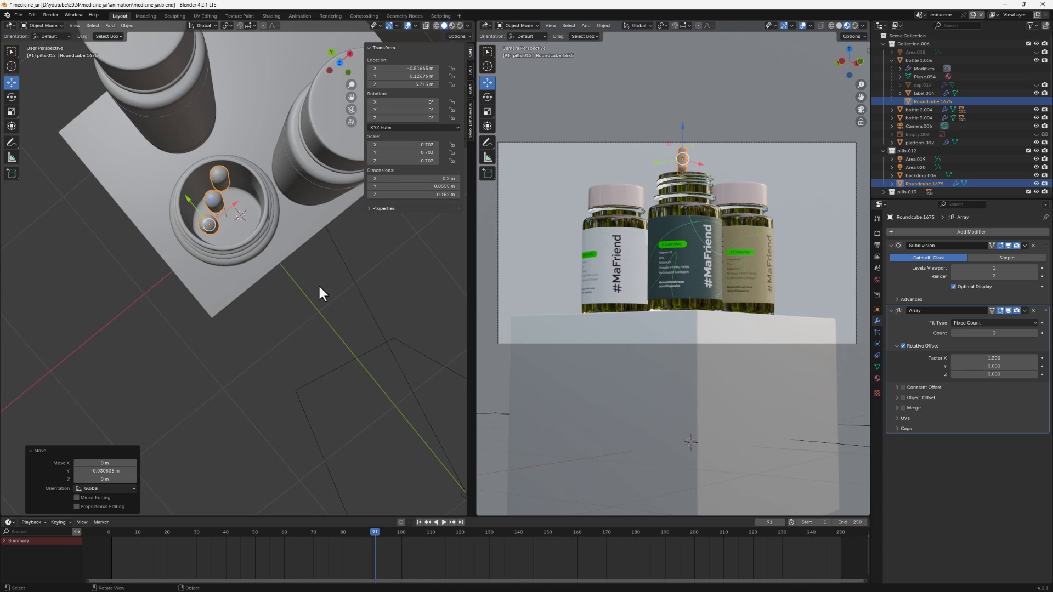
# Step: Rotate the pill row about 55° around Z and shift it along X and Y toward one side of the bottle's opening
pyautogui.press('r')
pyautogui.press('z')
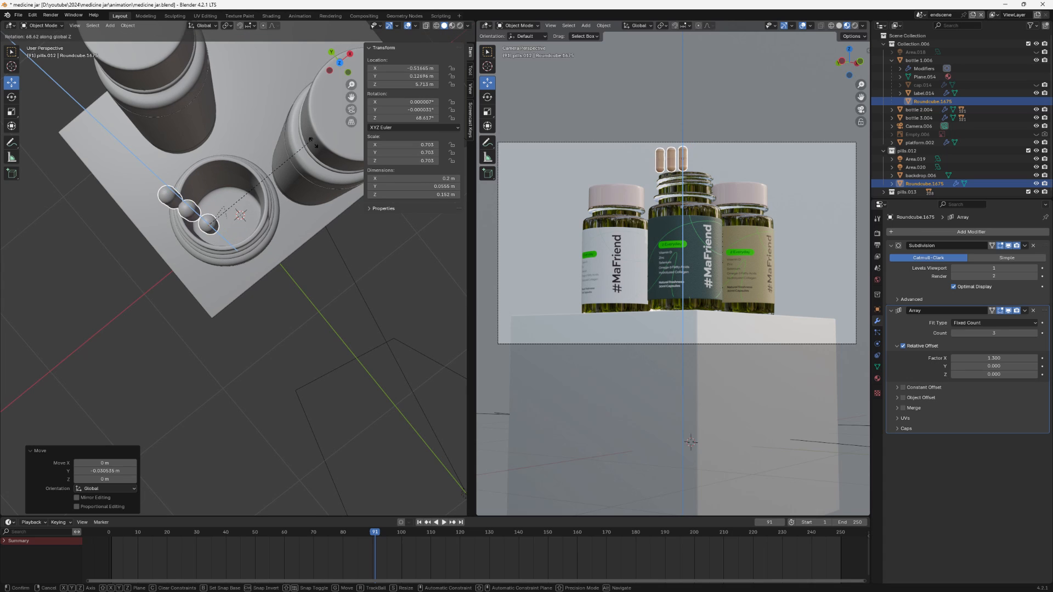
pyautogui.click(311, 169)
pyautogui.moveTo(236, 206); pyautogui.dragTo(263, 195)
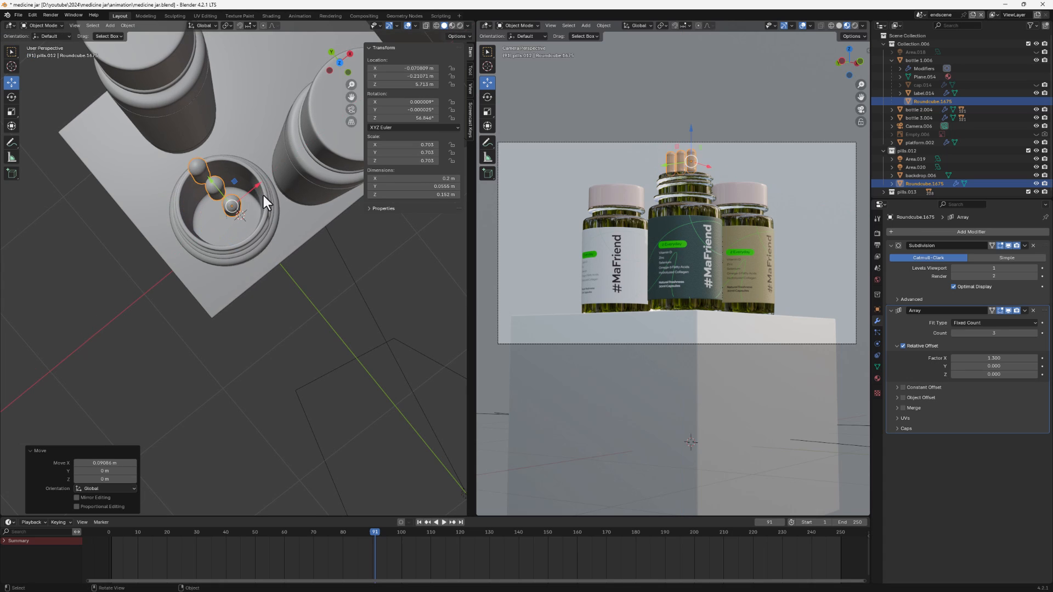
pyautogui.moveTo(263, 195); pyautogui.dragTo(329, 176, button='middle')
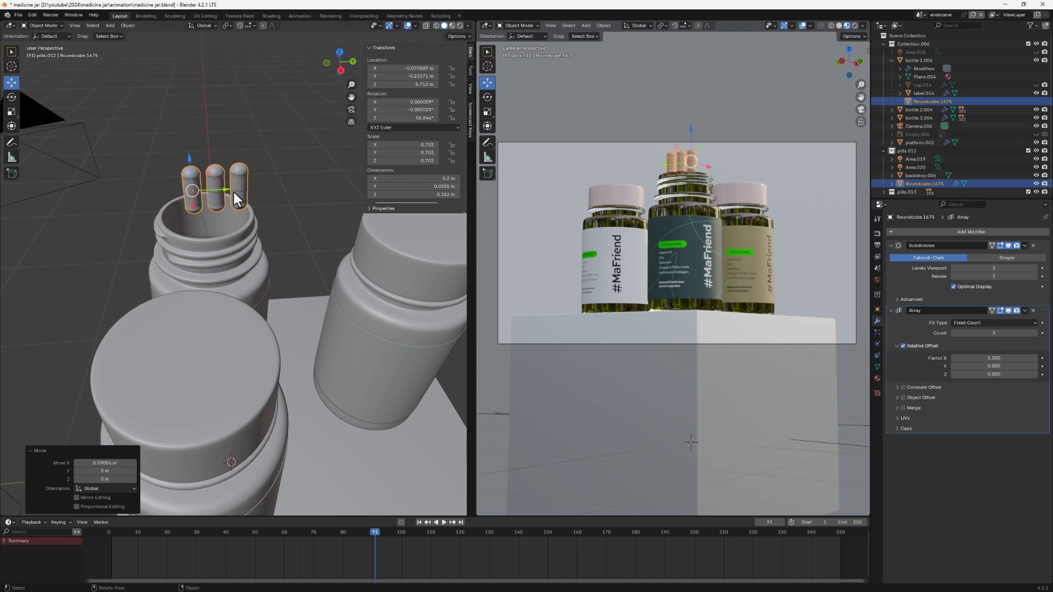
pyautogui.moveTo(234, 192); pyautogui.dragTo(218, 195)
pyautogui.moveTo(218, 195); pyautogui.dragTo(226, 274, button='middle')
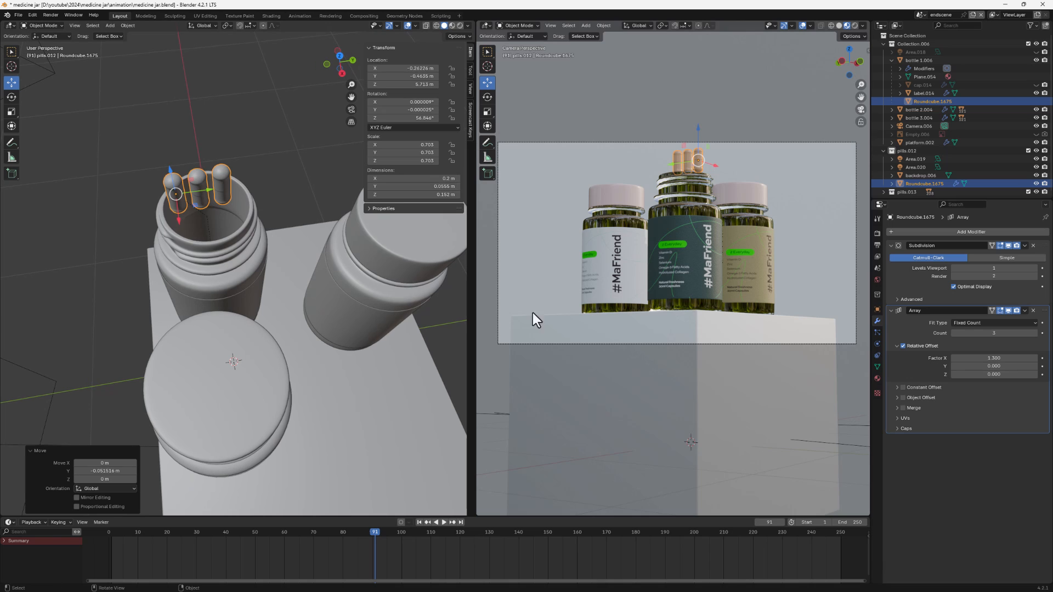
# Step: Duplicate the Array modifier and set the copy's relative offset factors to X 0 and Y 1.2
pyautogui.click(1023, 311)
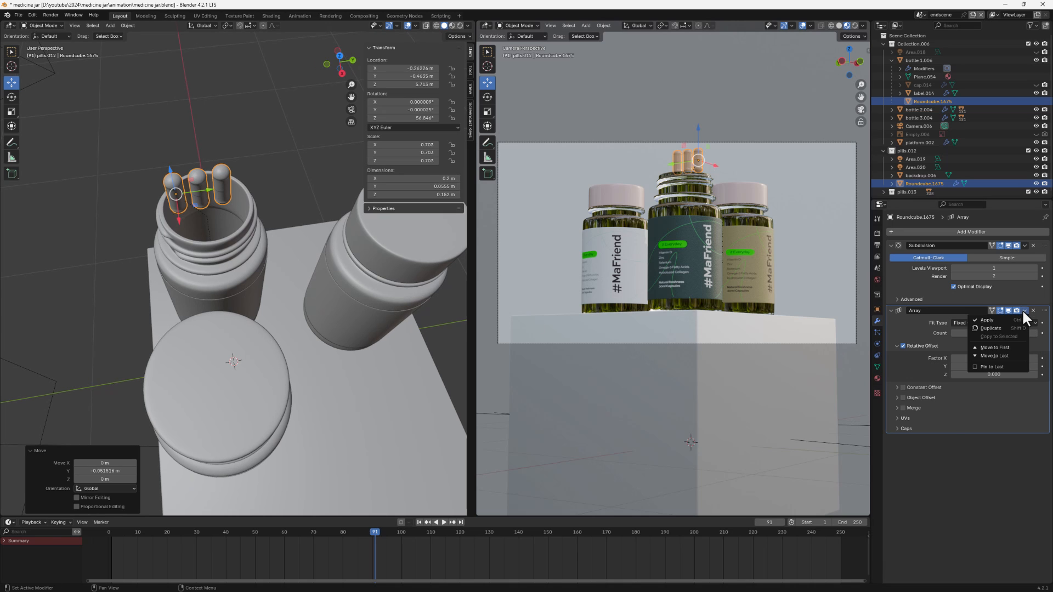
pyautogui.click(997, 328)
pyautogui.click(891, 310)
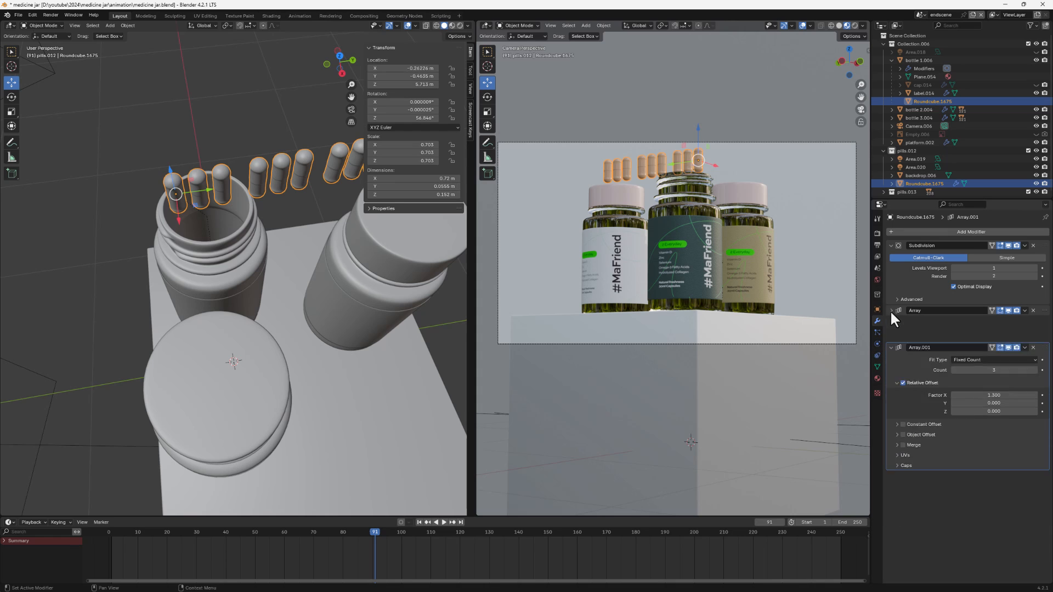
pyautogui.doubleClick(988, 369)
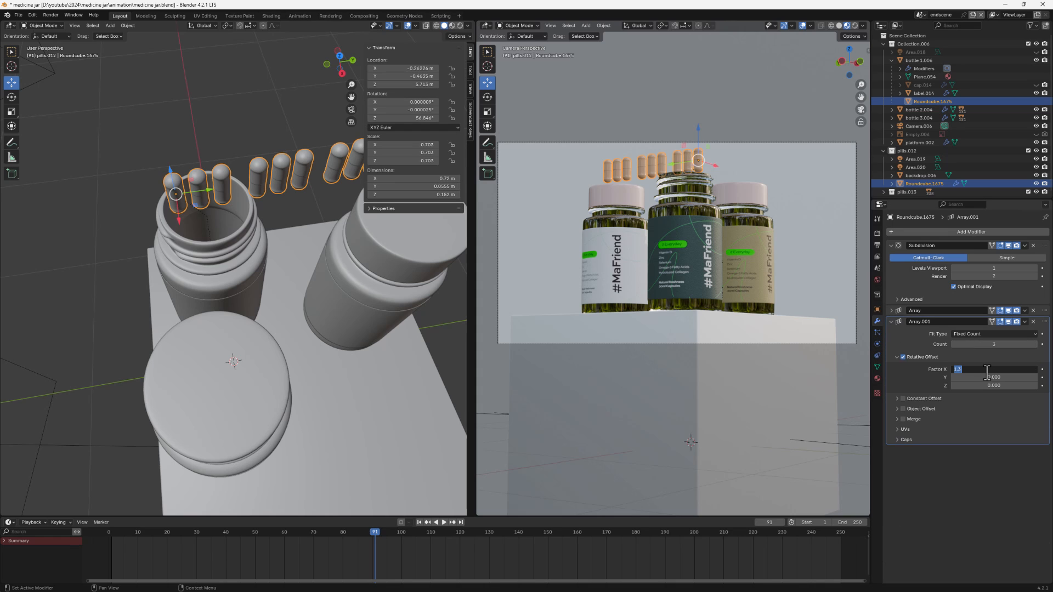
pyautogui.press('Return')
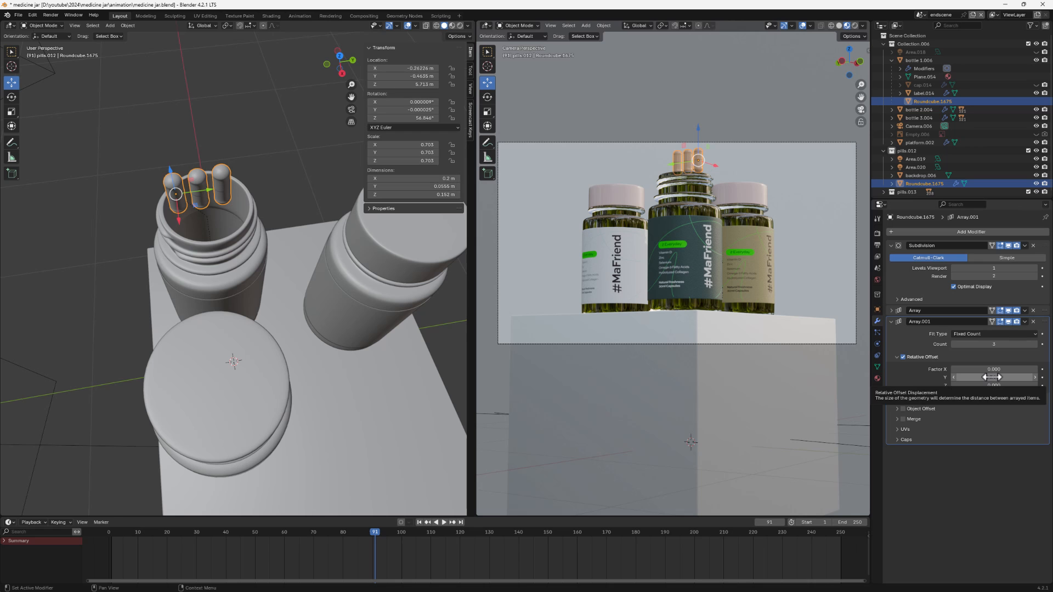
pyautogui.moveTo(992, 377); pyautogui.dragTo(1021, 377)
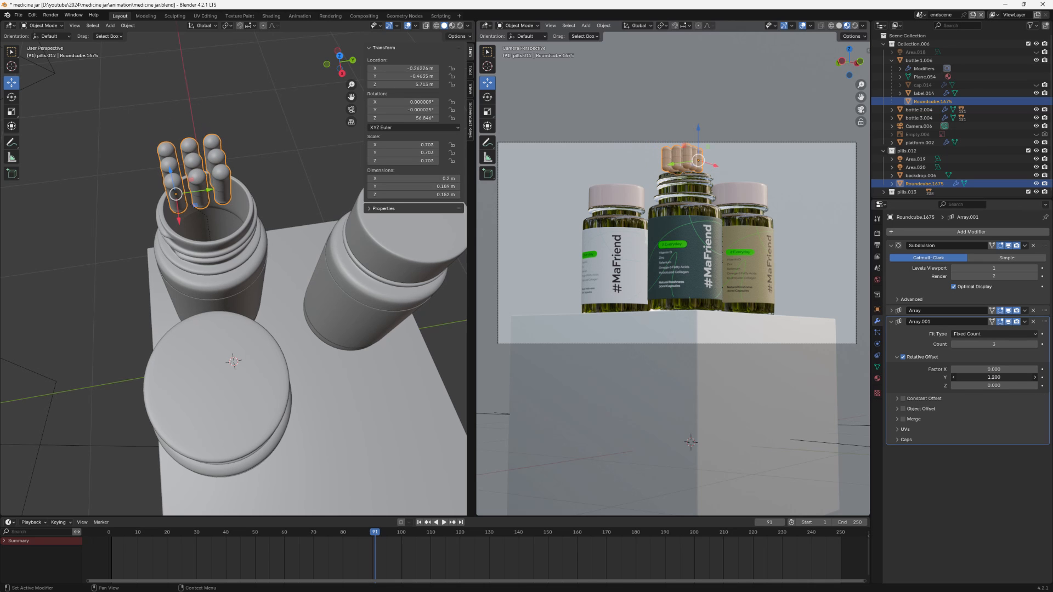
# Step: Shift the grid of pills along Y to fit over the green bottle's opening
pyautogui.moveTo(245, 263); pyautogui.dragTo(306, 253, button='middle')
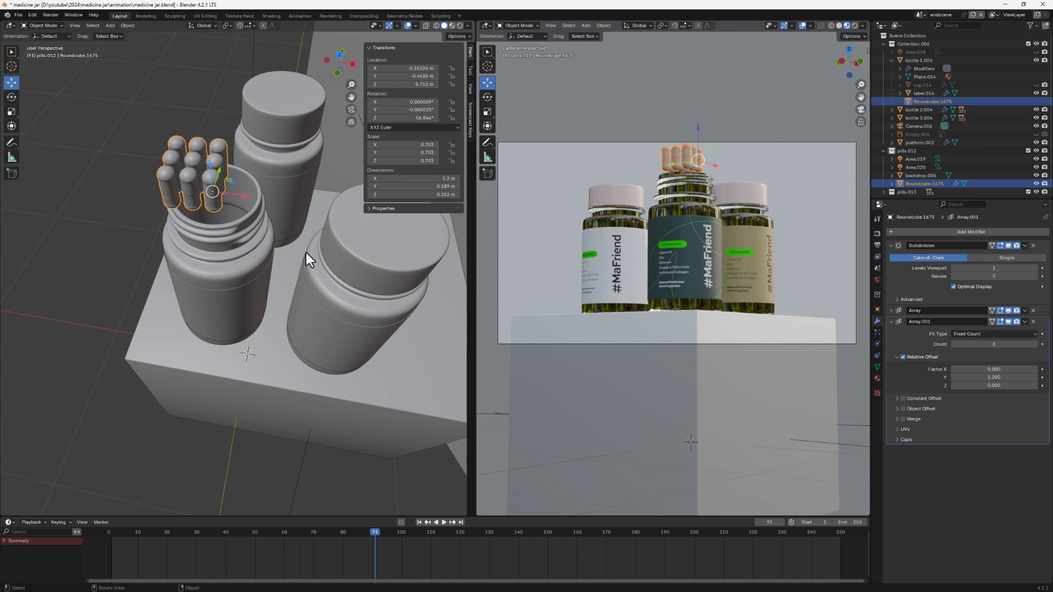
pyautogui.moveTo(233, 189); pyautogui.dragTo(236, 176)
pyautogui.moveTo(236, 176)
pyautogui.mouseDown(button='middle')
pyautogui.moveTo(261, 252)
pyautogui.moveTo(336, 220)
pyautogui.moveTo(252, 176)
pyautogui.mouseUp(button='middle')
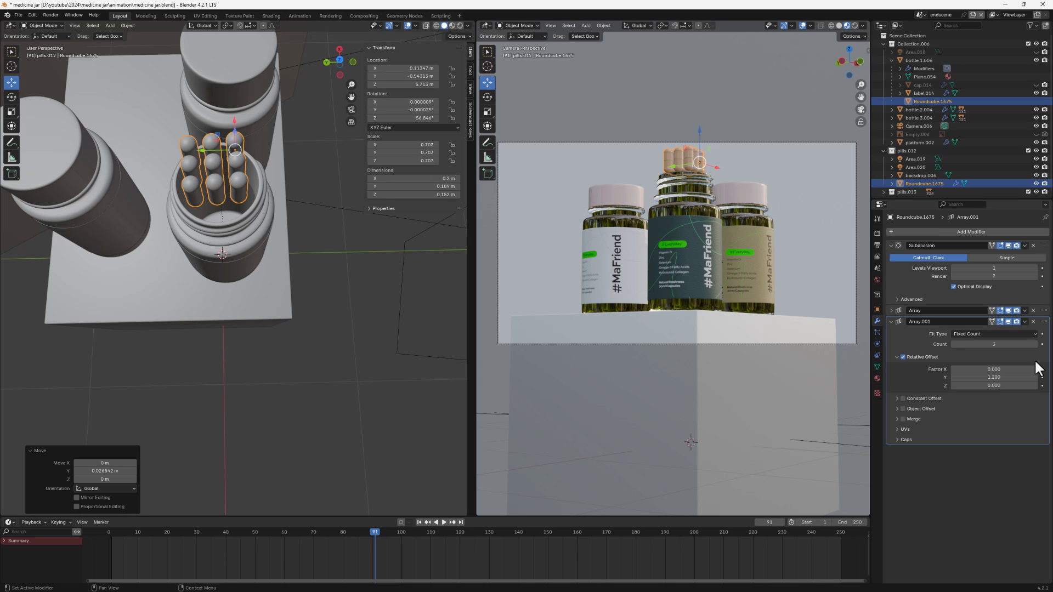
# Step: Duplicate the second Array modifier and set the new copy's relative Y offset factor to 0
pyautogui.click(1024, 321)
pyautogui.click(1006, 339)
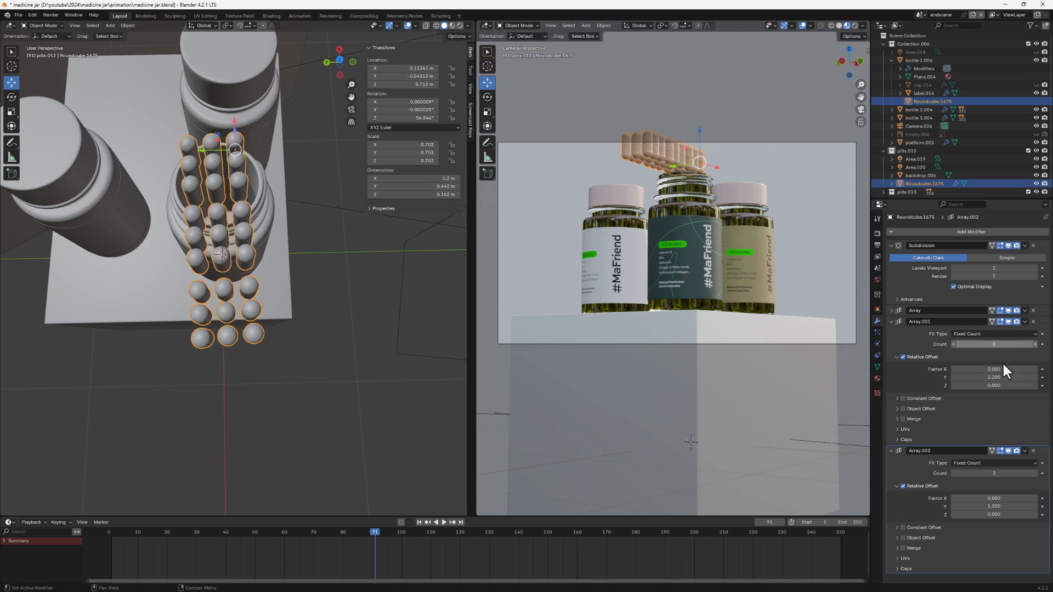
pyautogui.click(892, 322)
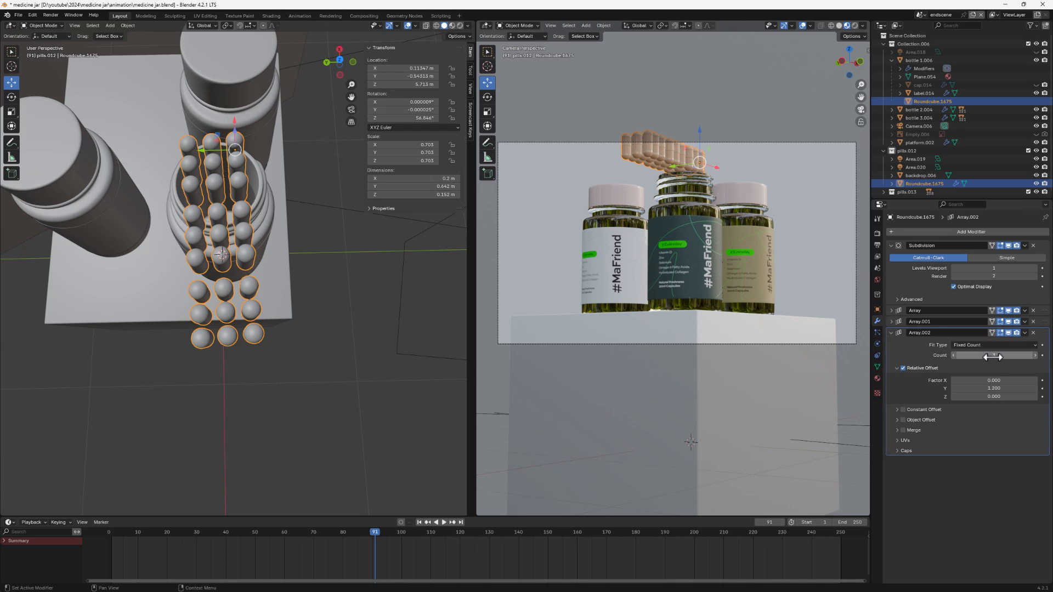
pyautogui.click(994, 389)
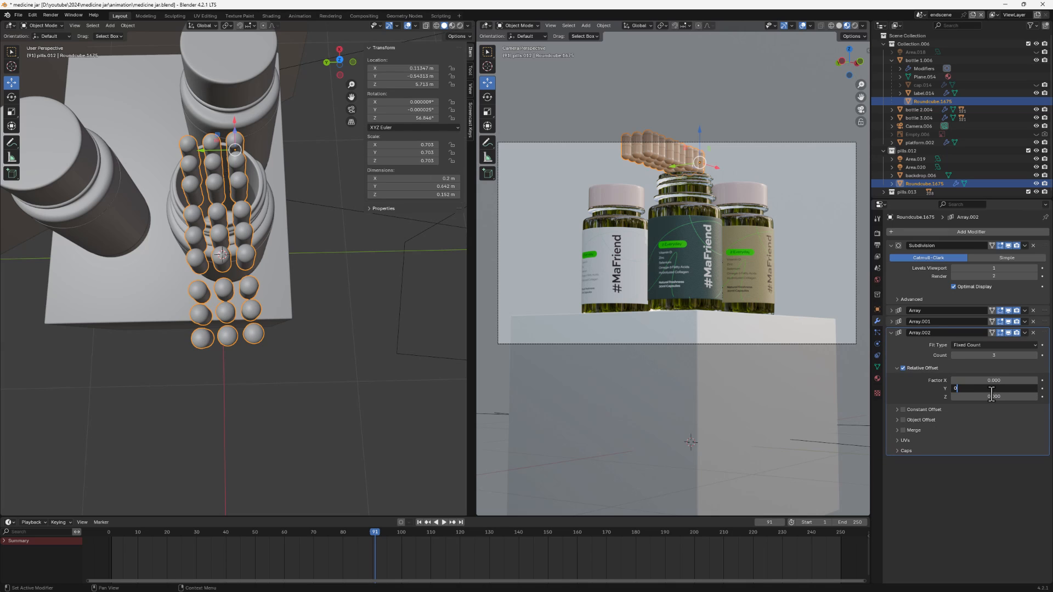
pyautogui.press('Return')
# Step: Set the third Array modifier's relative Z offset factor to 1.4
pyautogui.moveTo(345, 279); pyautogui.dragTo(239, 51, button='middle')
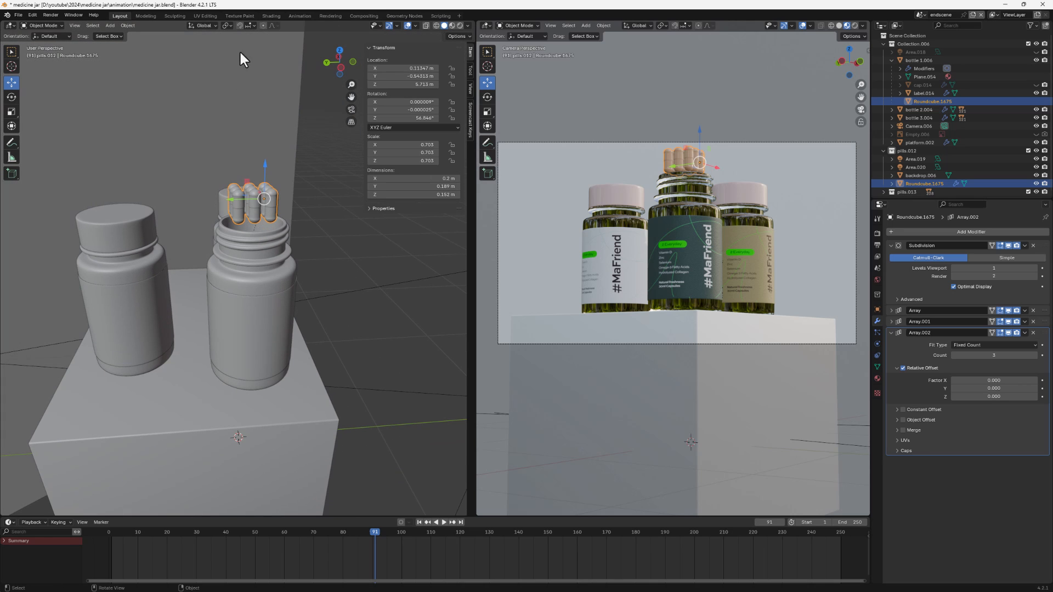
pyautogui.click(964, 396)
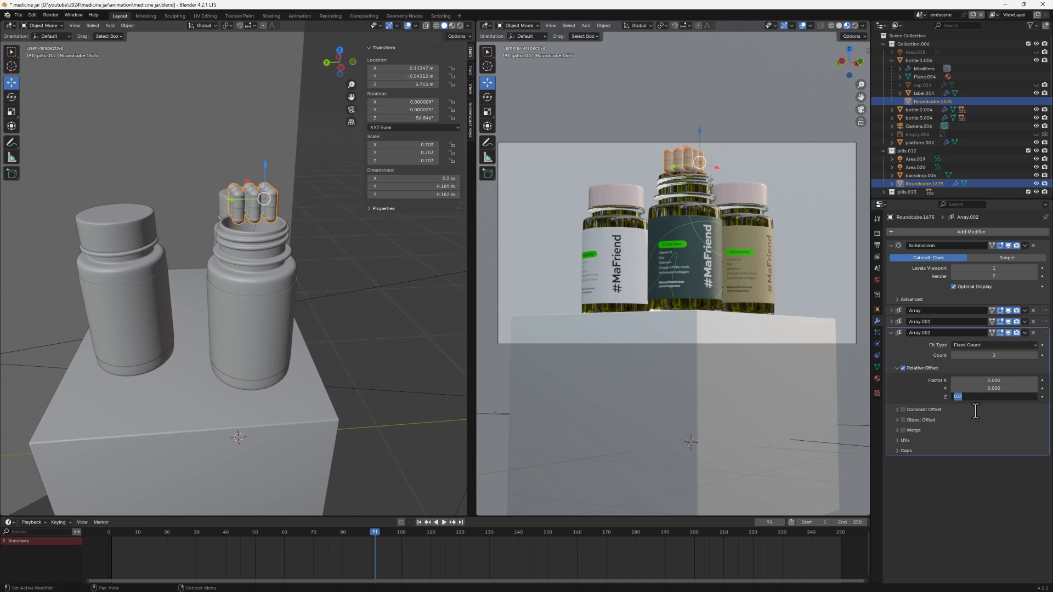
pyautogui.write('0.9')
pyautogui.press('Return')
pyautogui.moveTo(985, 397); pyautogui.dragTo(1031, 396)
# Step: Increase the third Array modifier's count to 9 to stack more layers of pills
pyautogui.click(1035, 356)
pyautogui.click(1035, 355)
pyautogui.click(1035, 355)
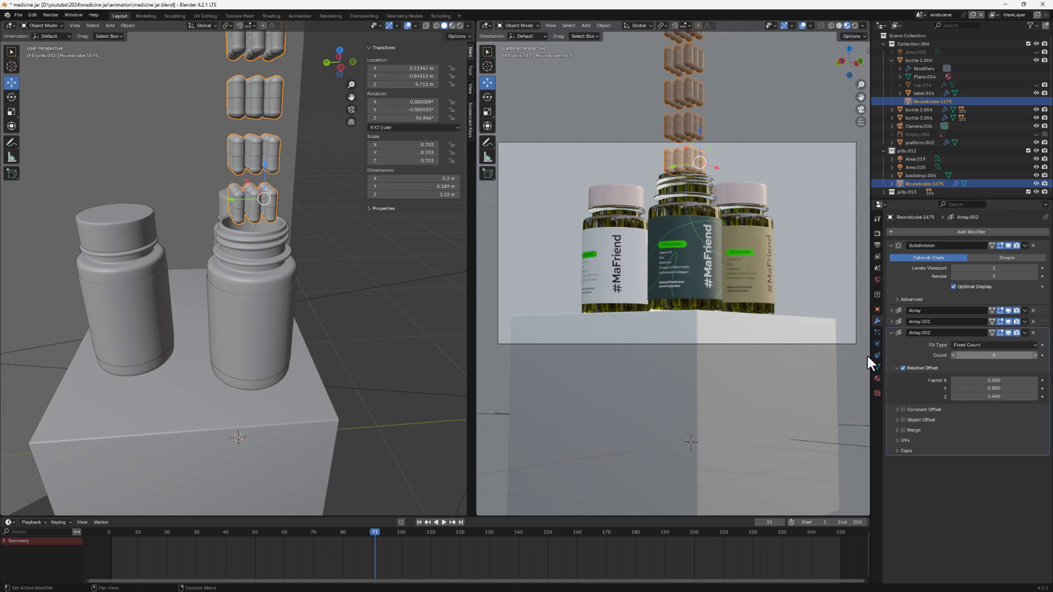
pyautogui.moveTo(362, 219); pyautogui.dragTo(343, 242, button='middle')
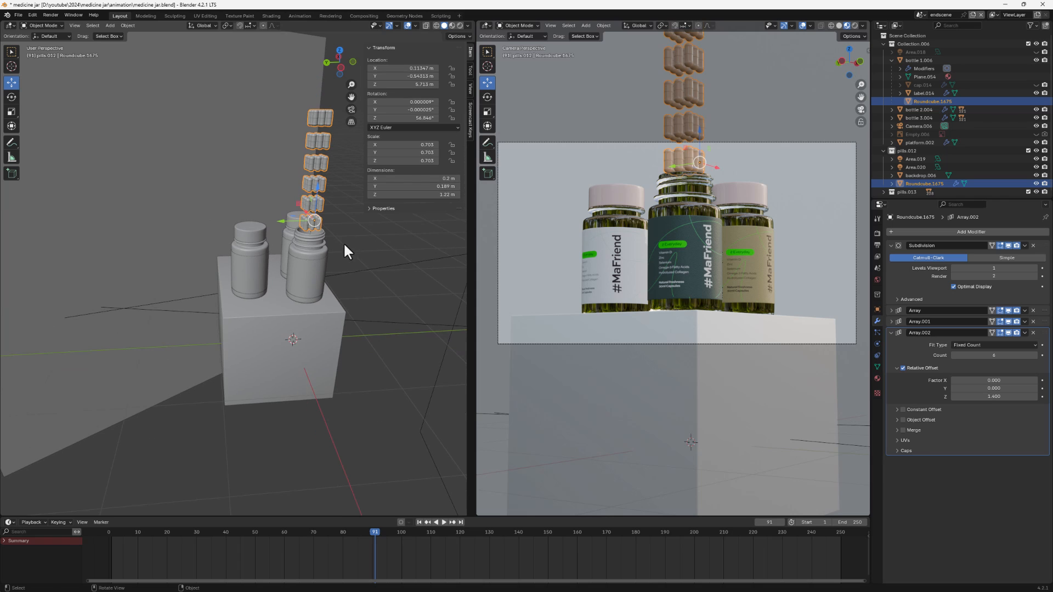
pyautogui.click(1035, 356)
pyautogui.click(1034, 355)
pyautogui.click(1035, 355)
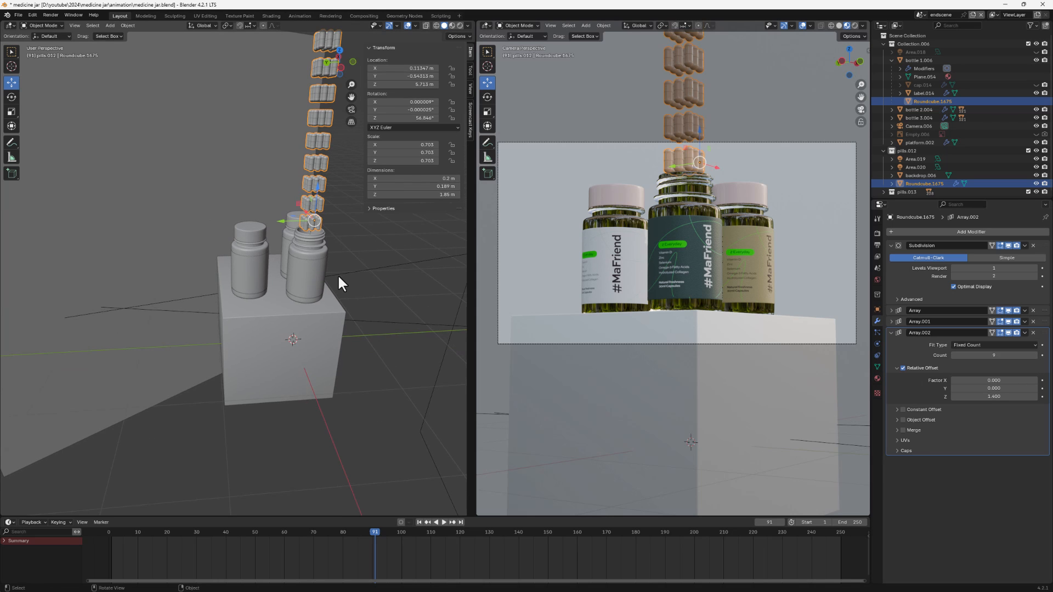
# Step: Raise the stack of pills above the bottles and out of the camera frame, to about 9.715 m on Z
pyautogui.moveTo(337, 274); pyautogui.dragTo(214, 253, button='middle')
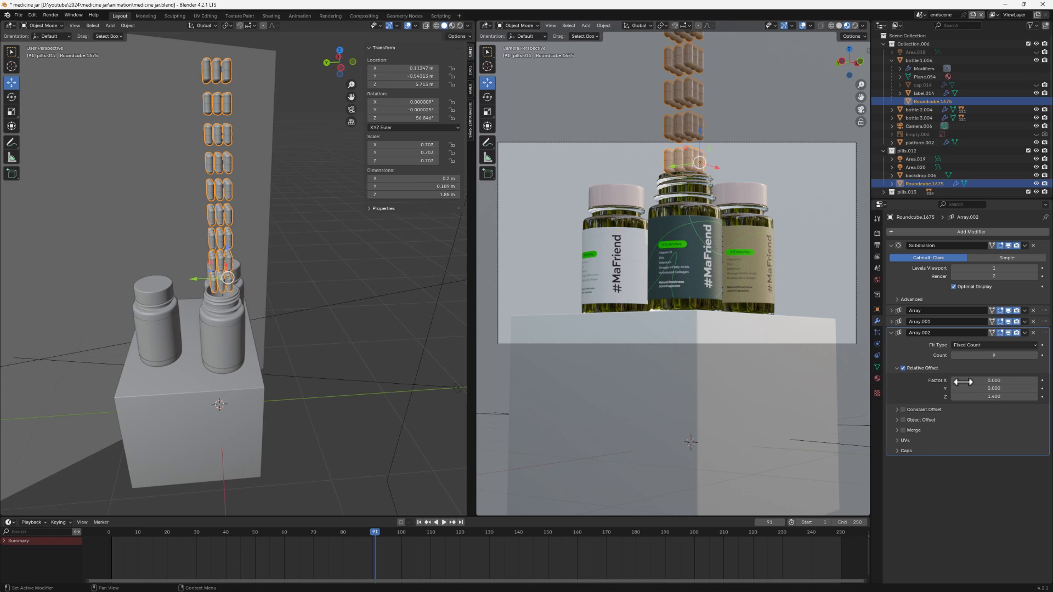
pyautogui.moveTo(242, 198); pyautogui.dragTo(217, 248, button='middle')
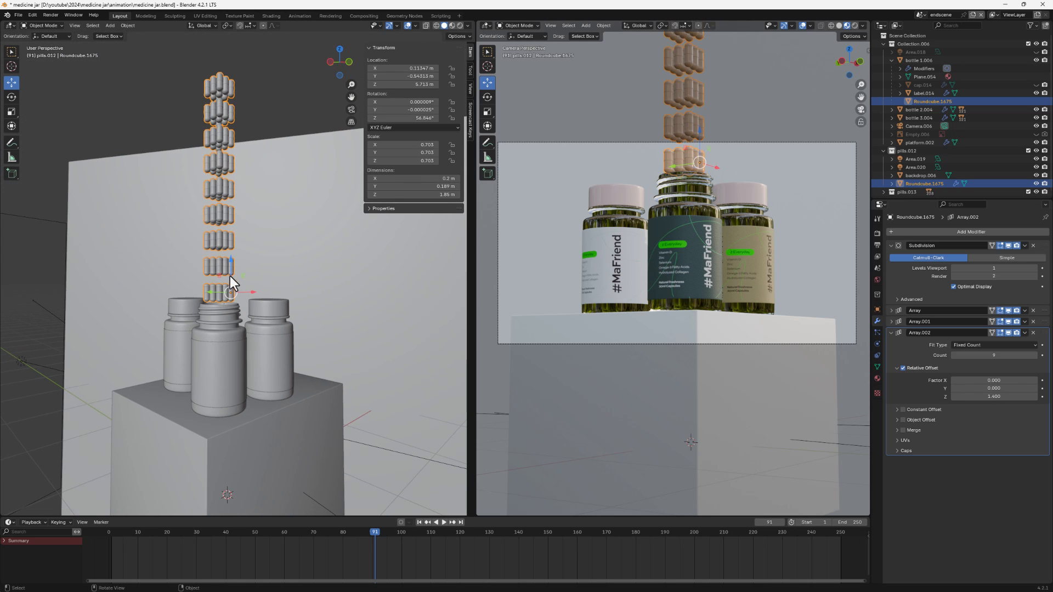
pyautogui.moveTo(229, 261); pyautogui.dragTo(251, 179)
pyautogui.moveTo(252, 180); pyautogui.dragTo(248, 88, button='middle')
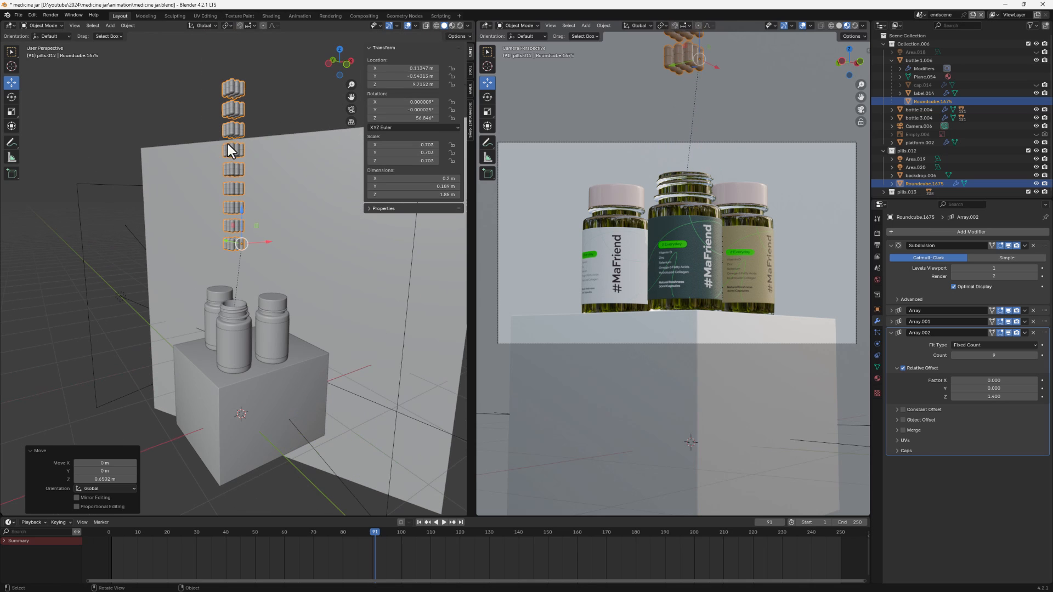
# Step: Apply the pill's three Array modifiers, starting with the last one, and keep the Subdivision modifier
pyautogui.click(1023, 332)
pyautogui.click(996, 343)
pyautogui.click(1024, 321)
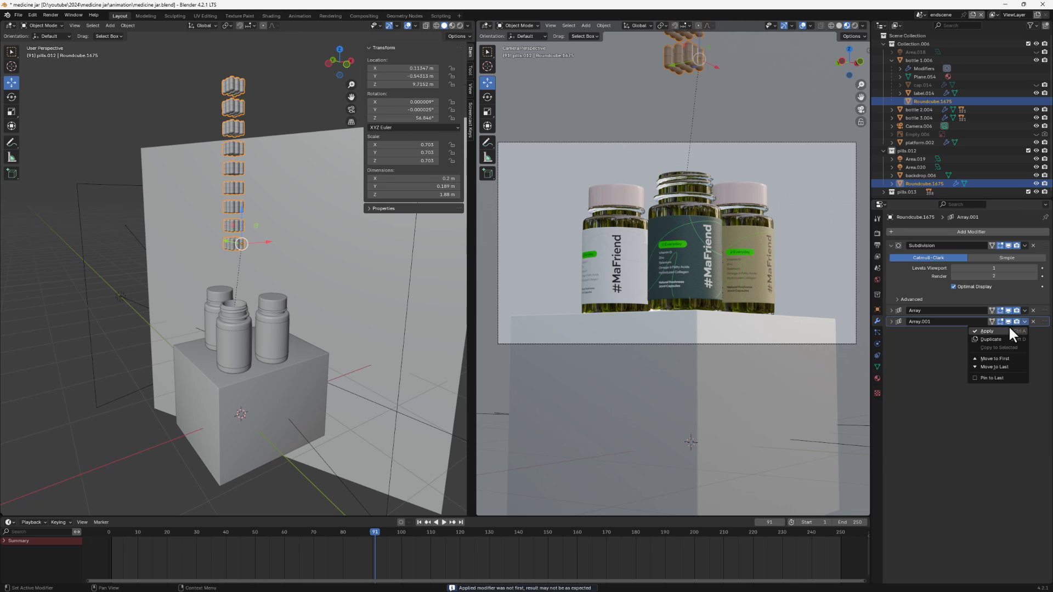
pyautogui.click(1004, 332)
pyautogui.click(1025, 310)
pyautogui.click(988, 320)
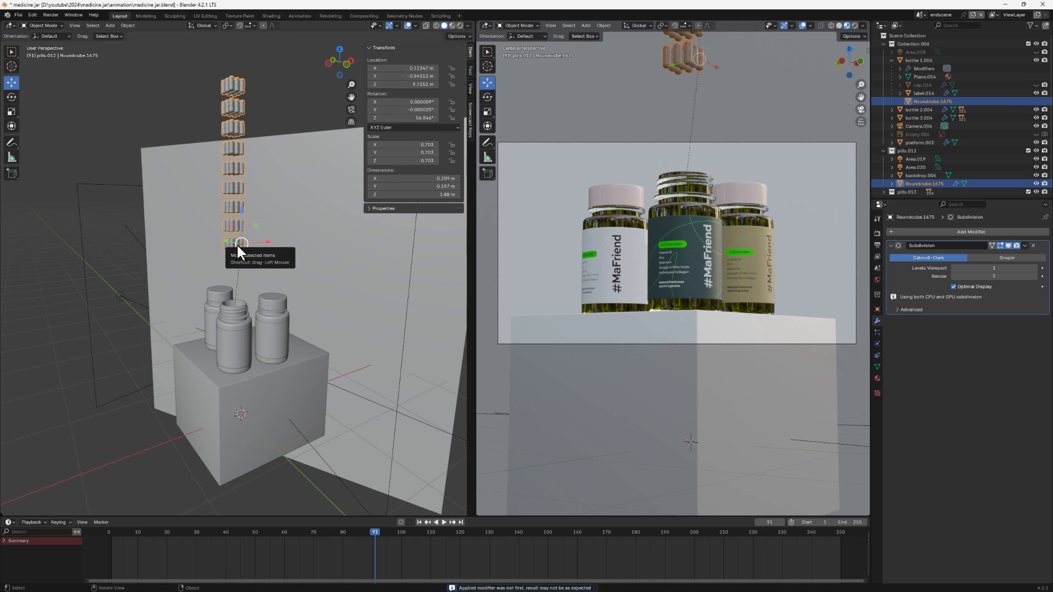
# Step: Separate the pill stack's mesh by loose parts into individual pills and look over the resulting objects in the outliner
pyautogui.press('Tab')
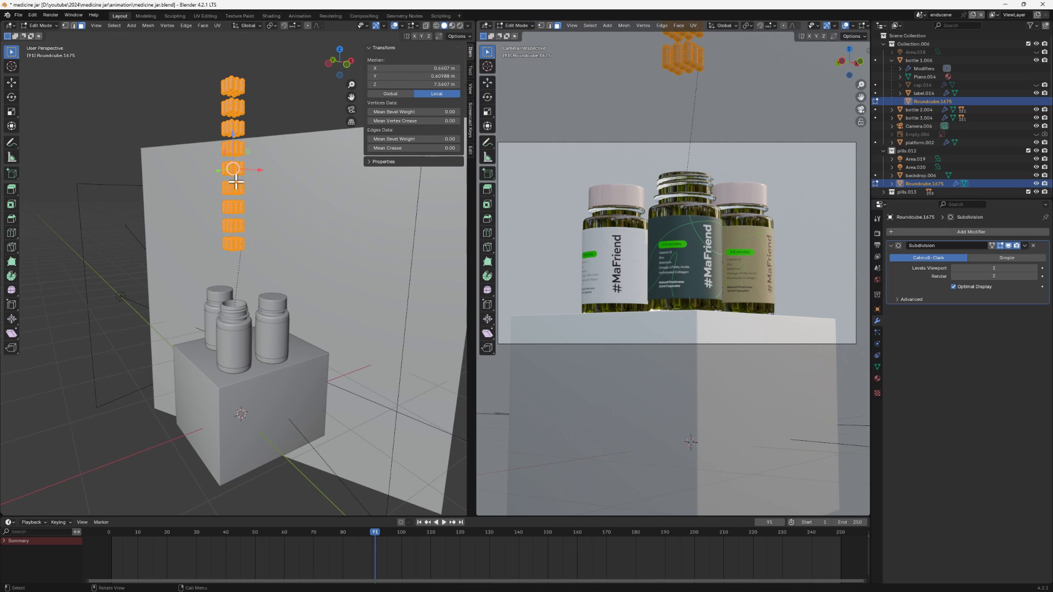
pyautogui.press('p')
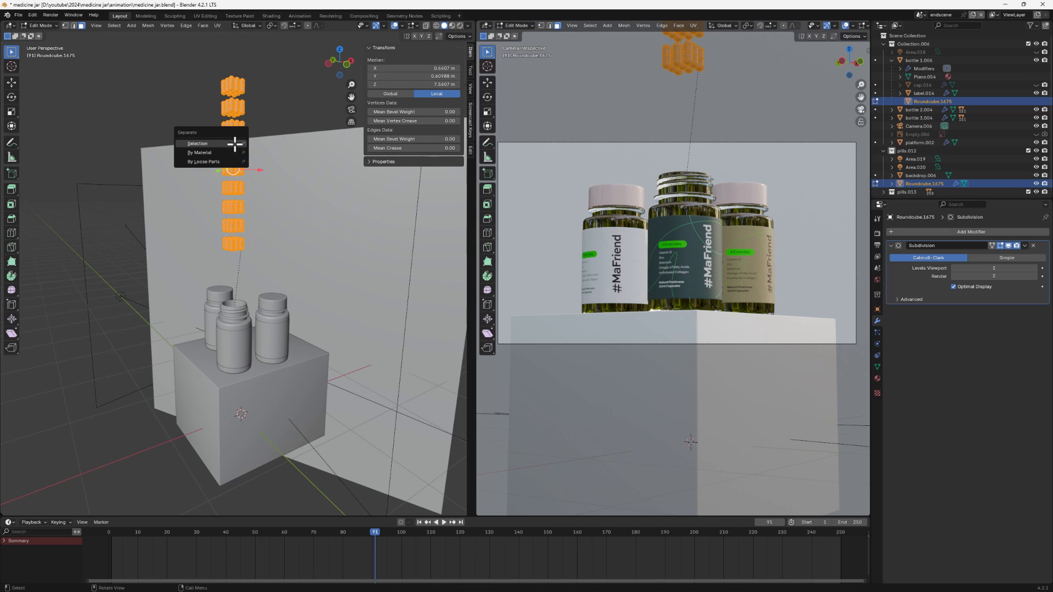
pyautogui.click(212, 162)
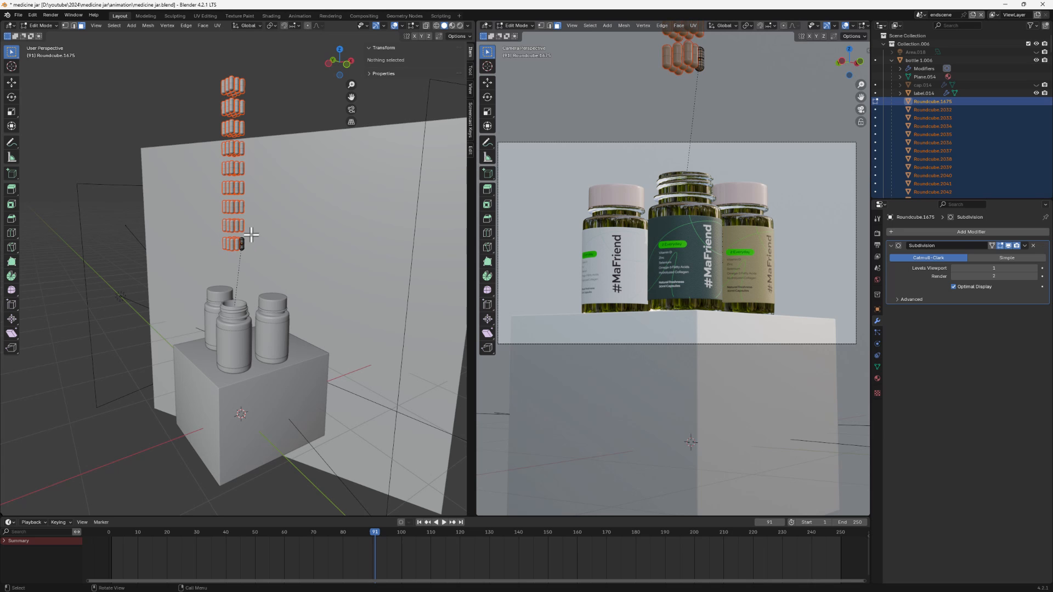
pyautogui.scroll(3, 235, 255)
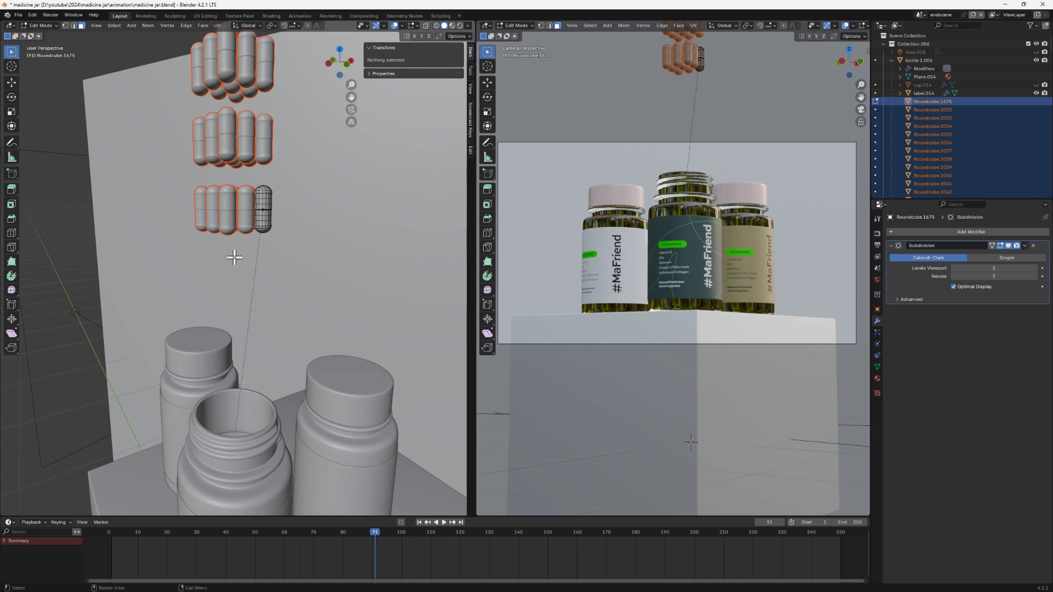
pyautogui.scroll(-5, 235, 257)
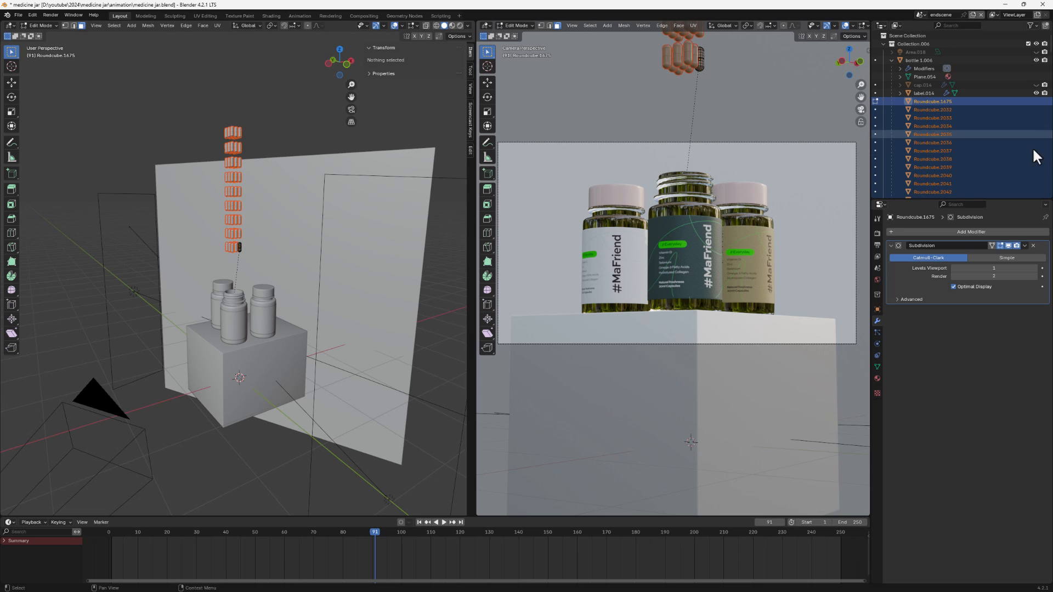
pyautogui.scroll(-5, 959, 160)
pyautogui.scroll(-10, 958, 159)
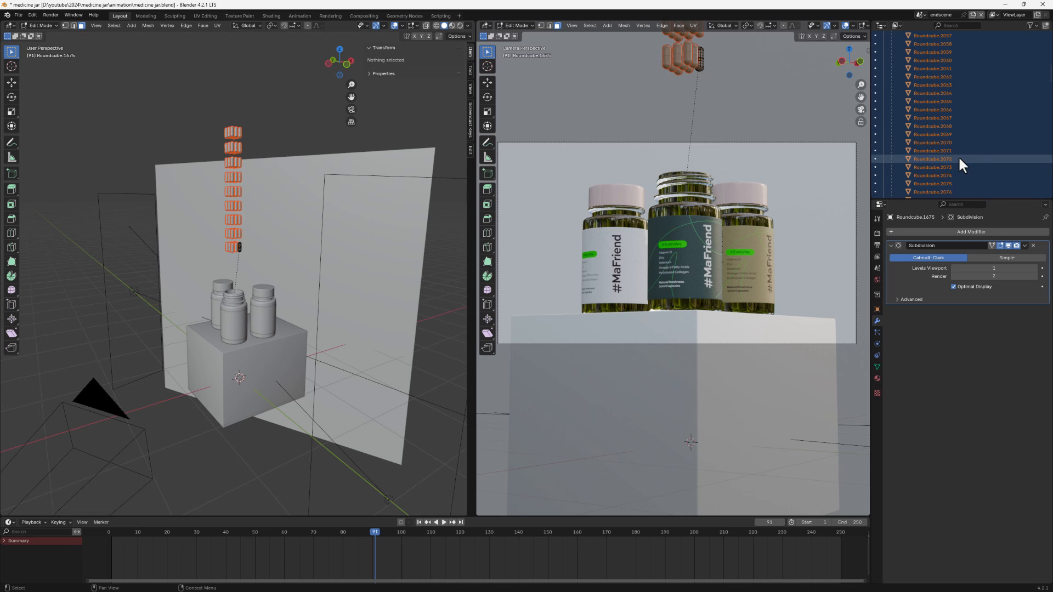
# Step: Return to Object Mode and set every separated pill's origin to its own geometry
pyautogui.scroll(-1, 959, 157)
pyautogui.scroll(5, 237, 206)
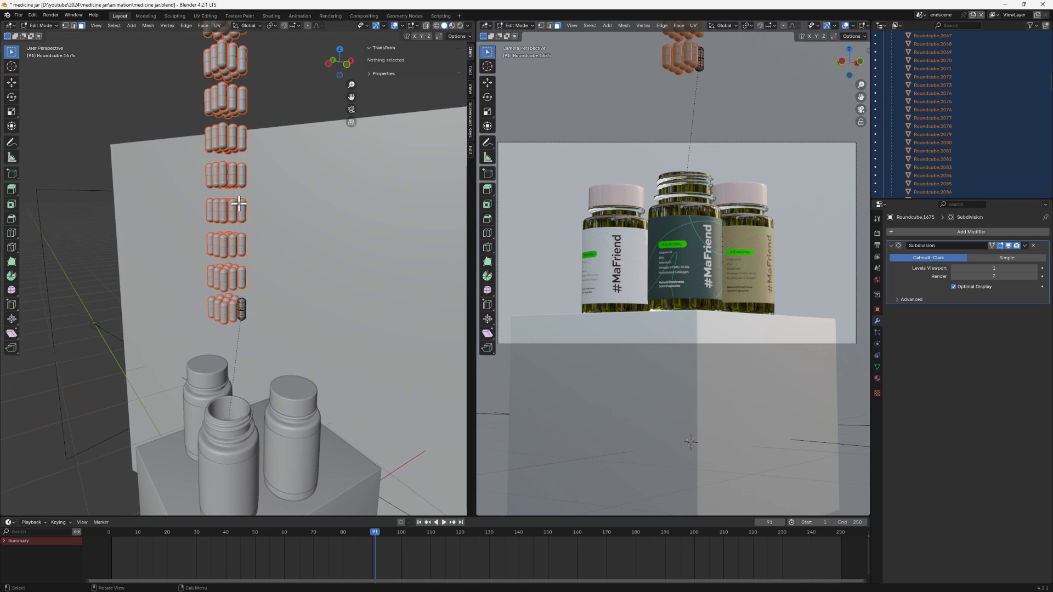
pyautogui.press('Tab')
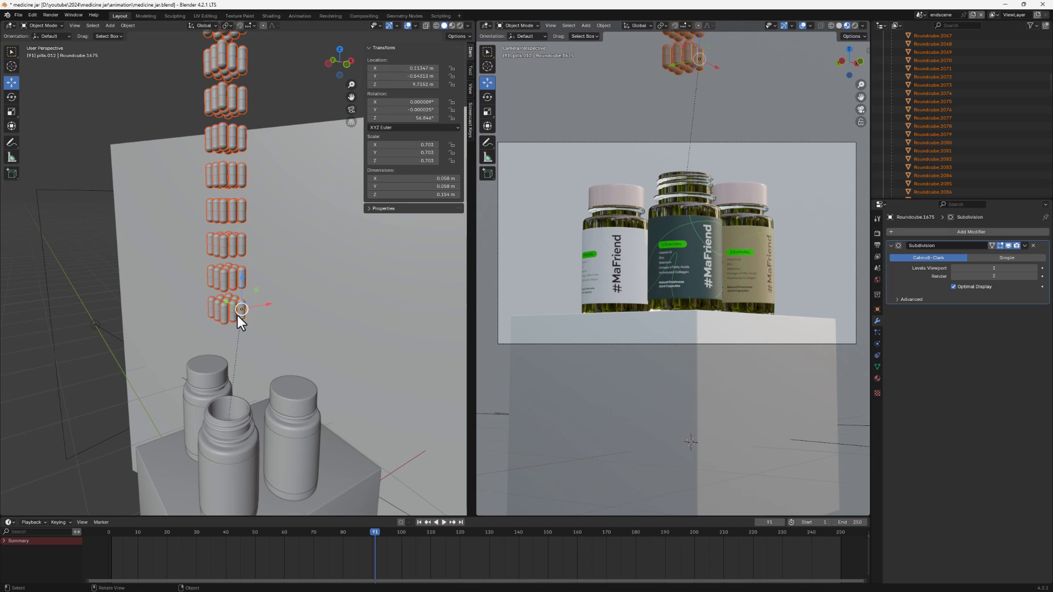
pyautogui.click(127, 25)
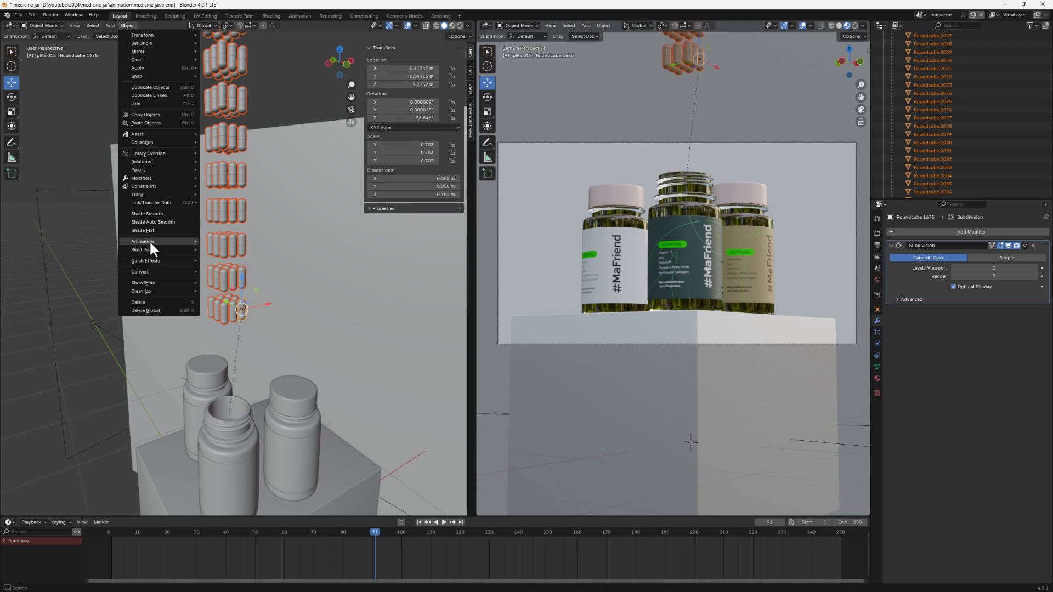
pyautogui.moveTo(171, 41)
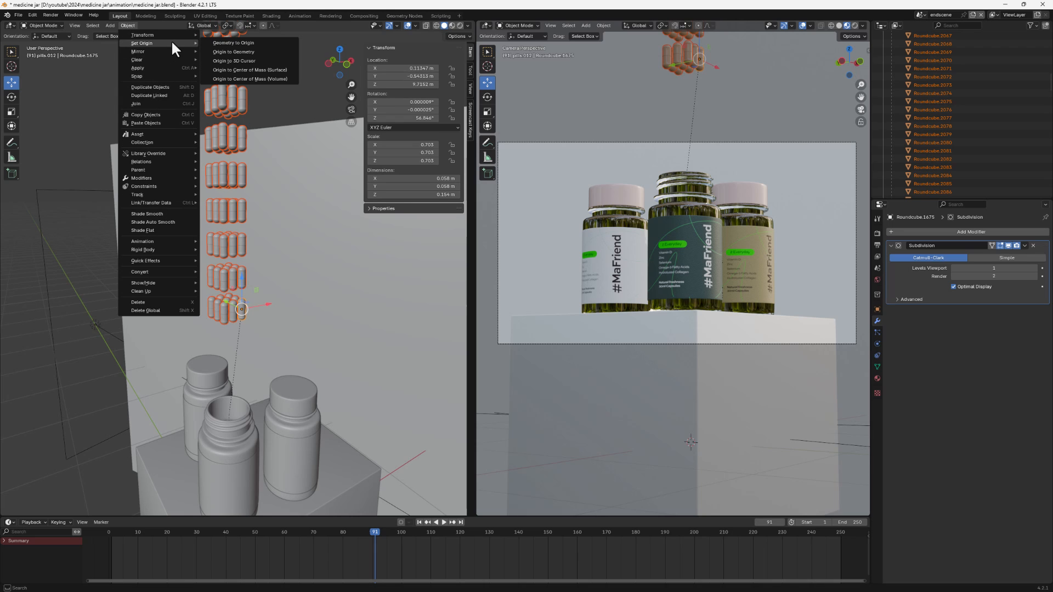
pyautogui.click(245, 51)
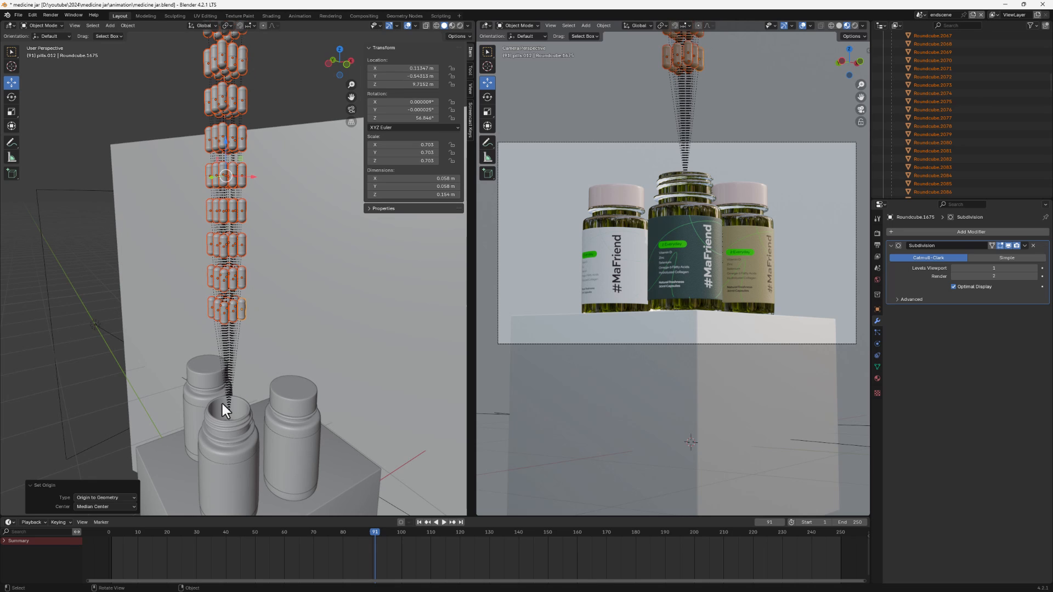
pyautogui.scroll(-2, 222, 403)
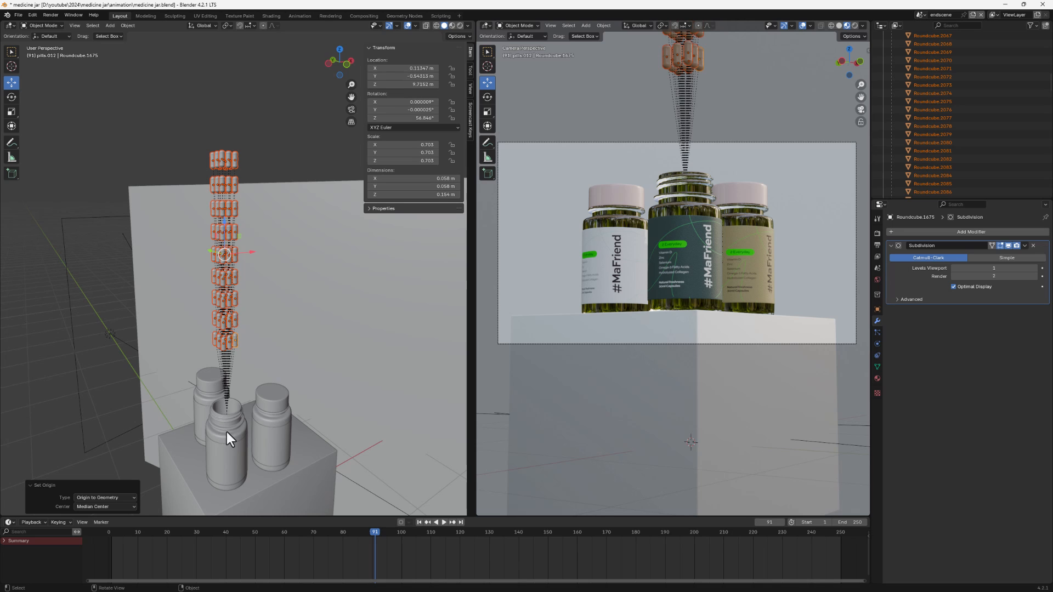
# Step: Clear the parent of all the selected pills while keeping their transformation
pyautogui.scroll(3, 222, 442)
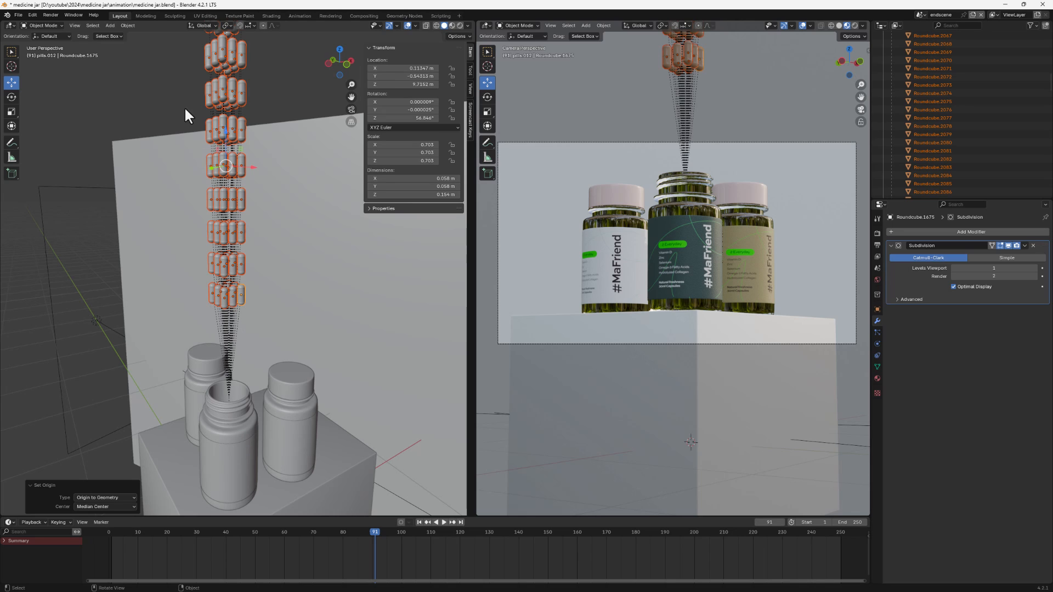
pyautogui.hotkey('alt', 'p')
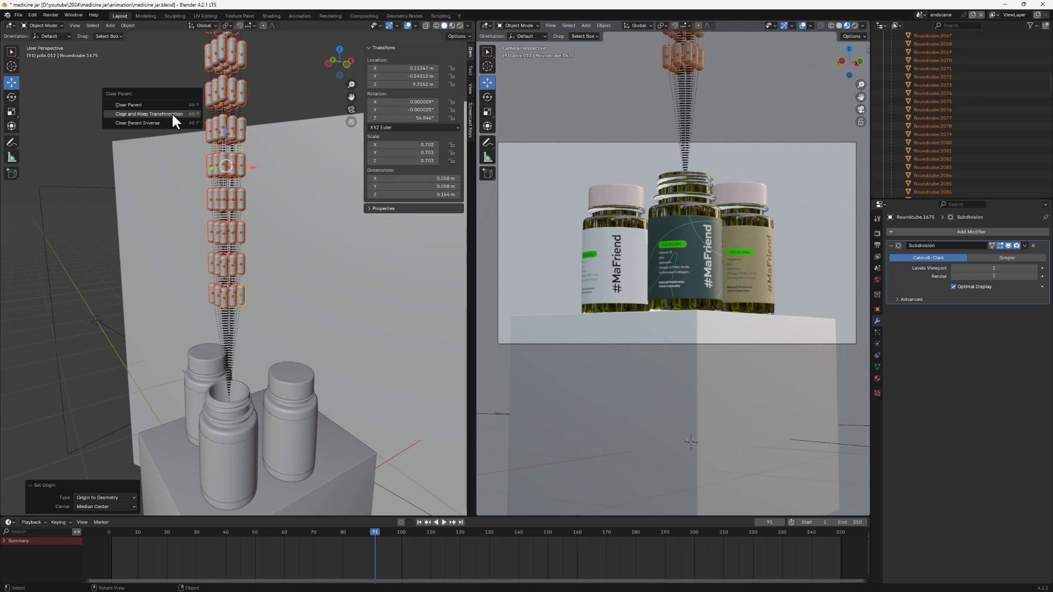
pyautogui.click(172, 112)
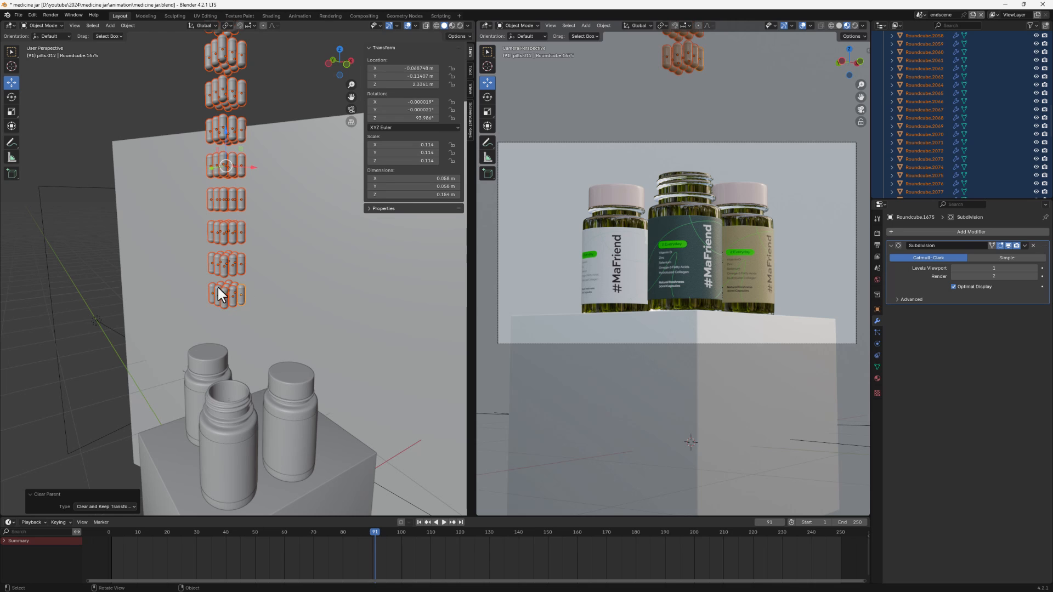
pyautogui.scroll(-4, 252, 231)
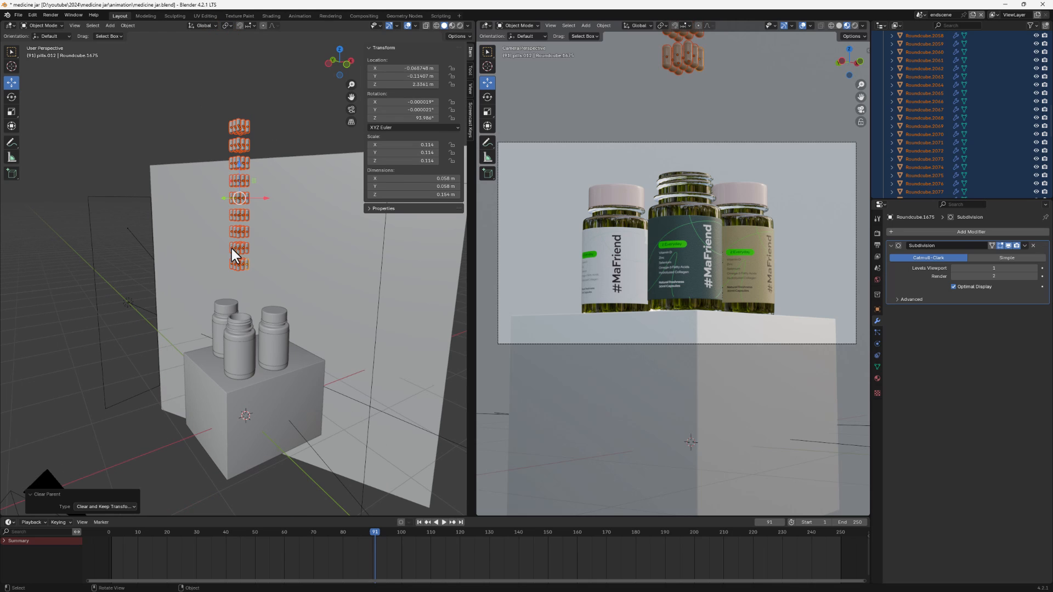
pyautogui.scroll(3, 248, 279)
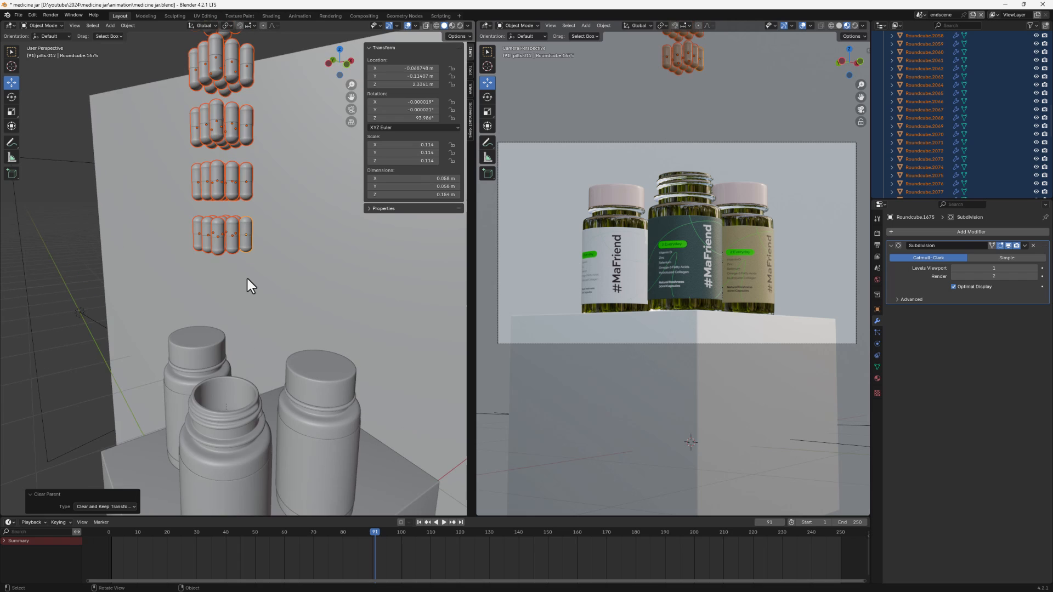
pyautogui.scroll(-2, 248, 279)
# Step: Link the object data of all the selected pills so they share the active pill's mesh
pyautogui.moveTo(247, 280); pyautogui.dragTo(238, 294, button='middle')
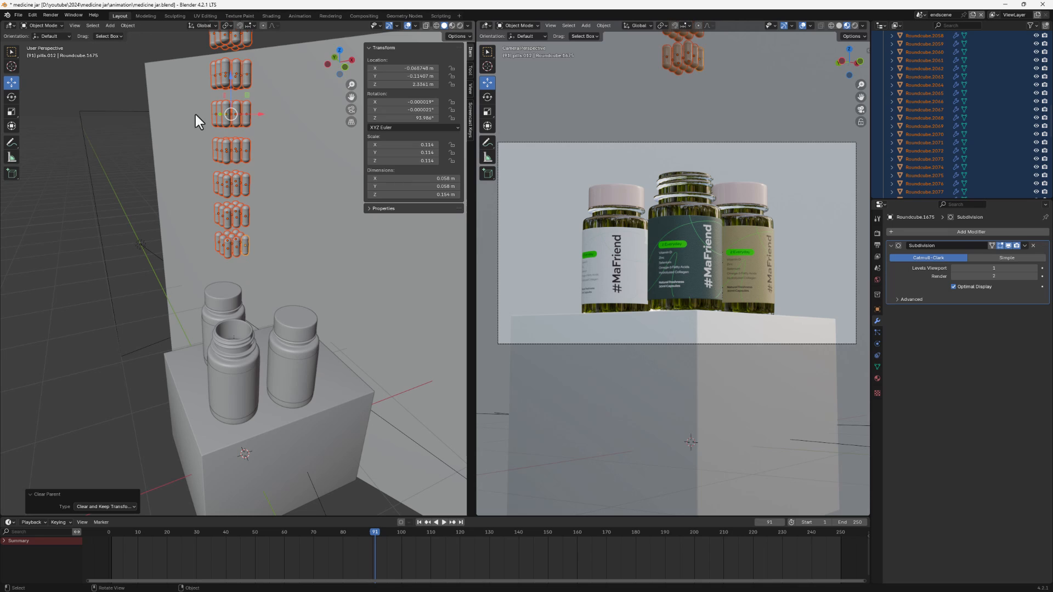
pyautogui.click(130, 24)
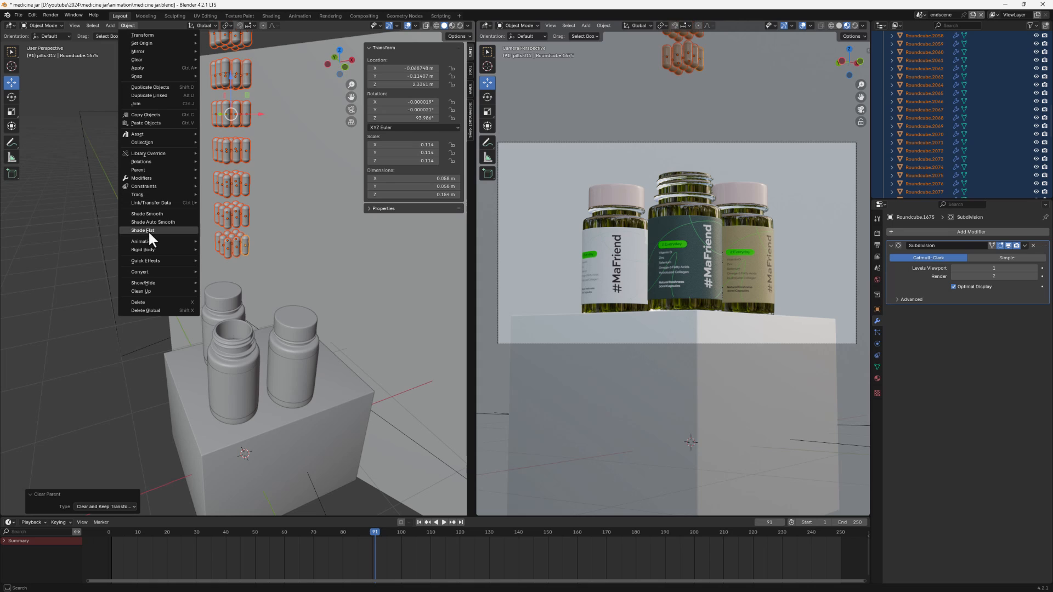
pyautogui.moveTo(156, 202)
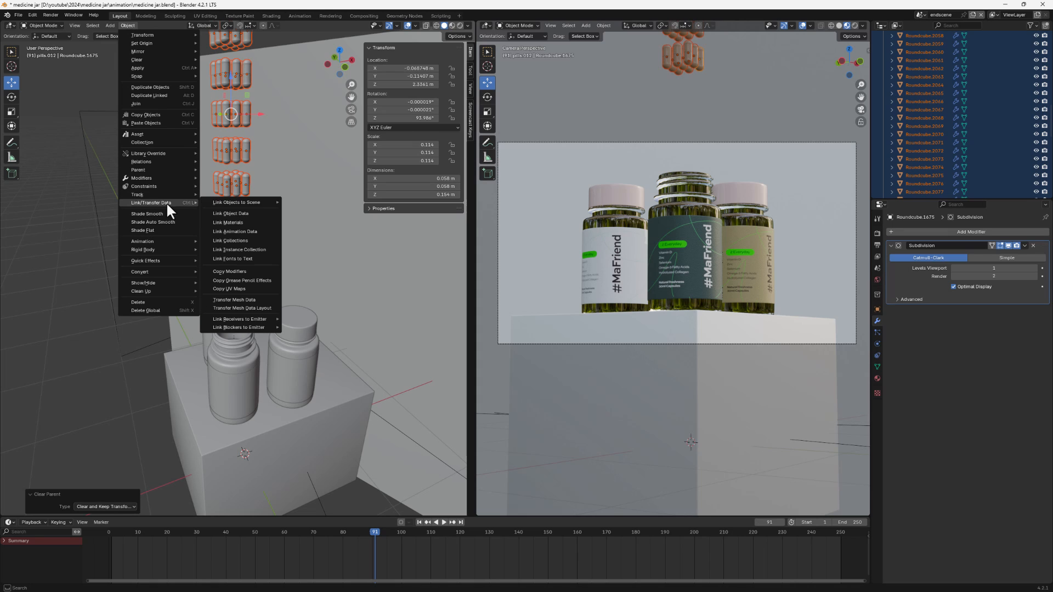
pyautogui.click(238, 214)
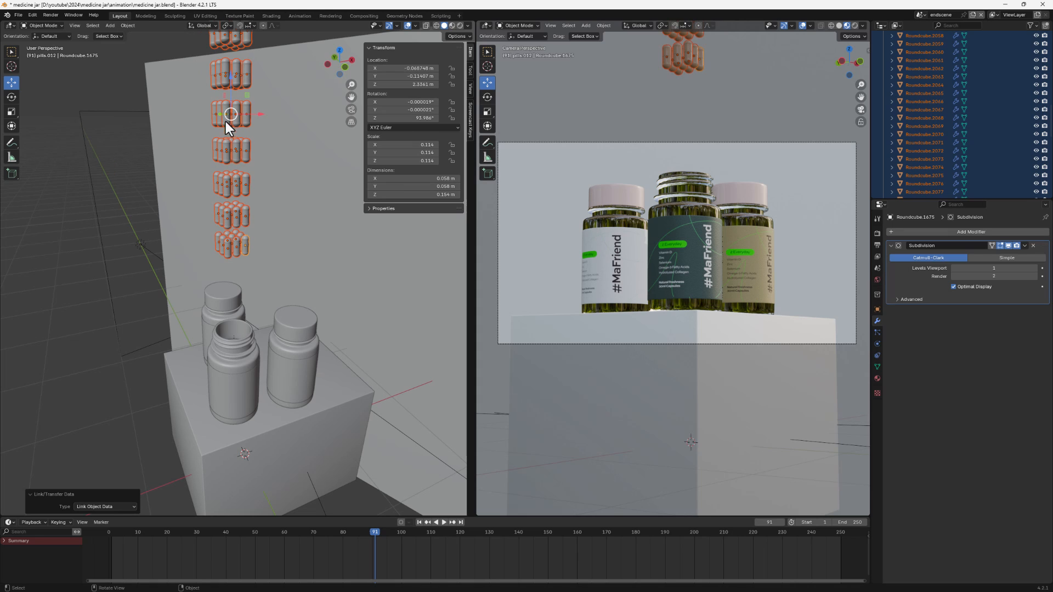
# Step: Test the linked mesh data by moving part of one lowest-layer pill's mesh in Edit Mode, and undo the deformation
pyautogui.click(243, 252)
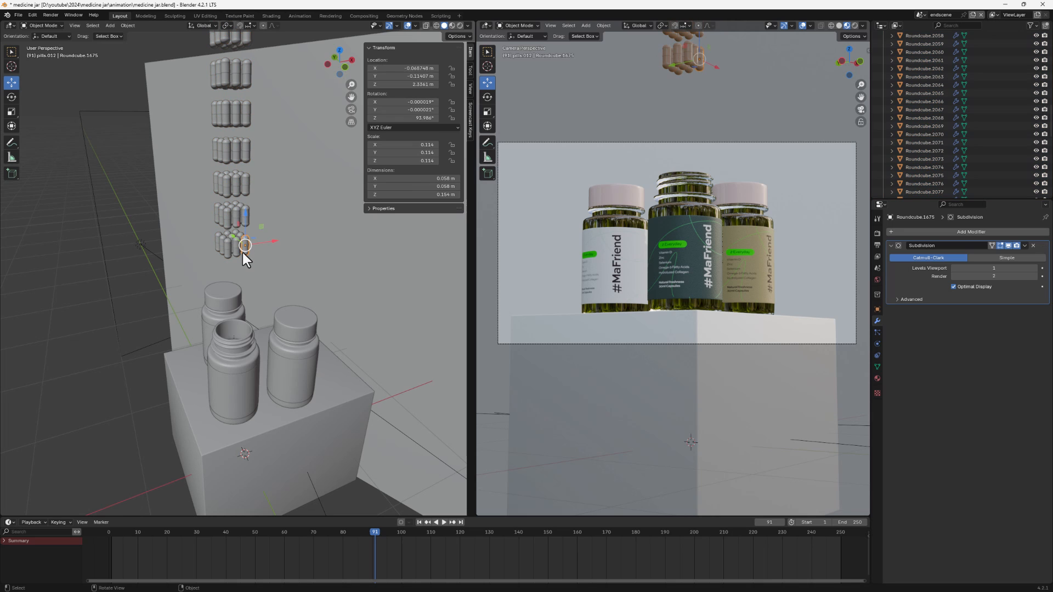
pyautogui.scroll(6, 251, 239)
pyautogui.scroll(-6, 238, 245)
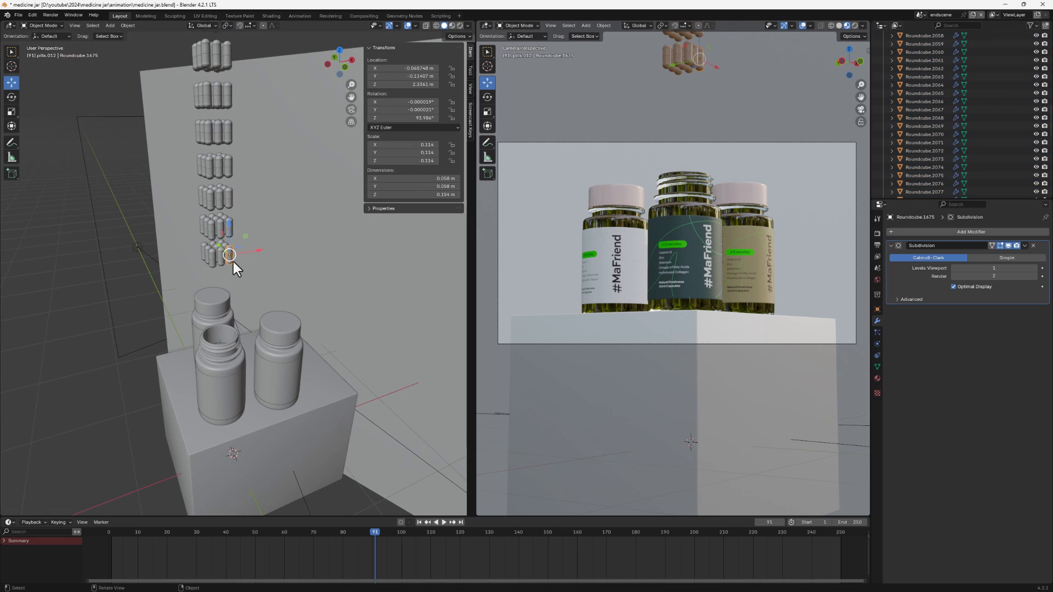
pyautogui.scroll(3, 200, 254)
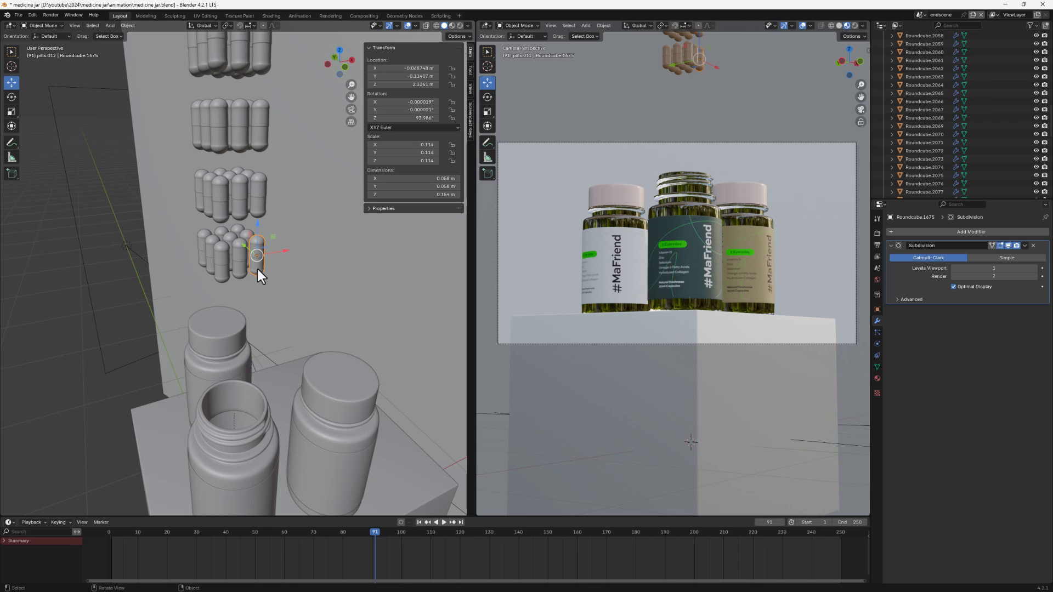
pyautogui.press('Tab')
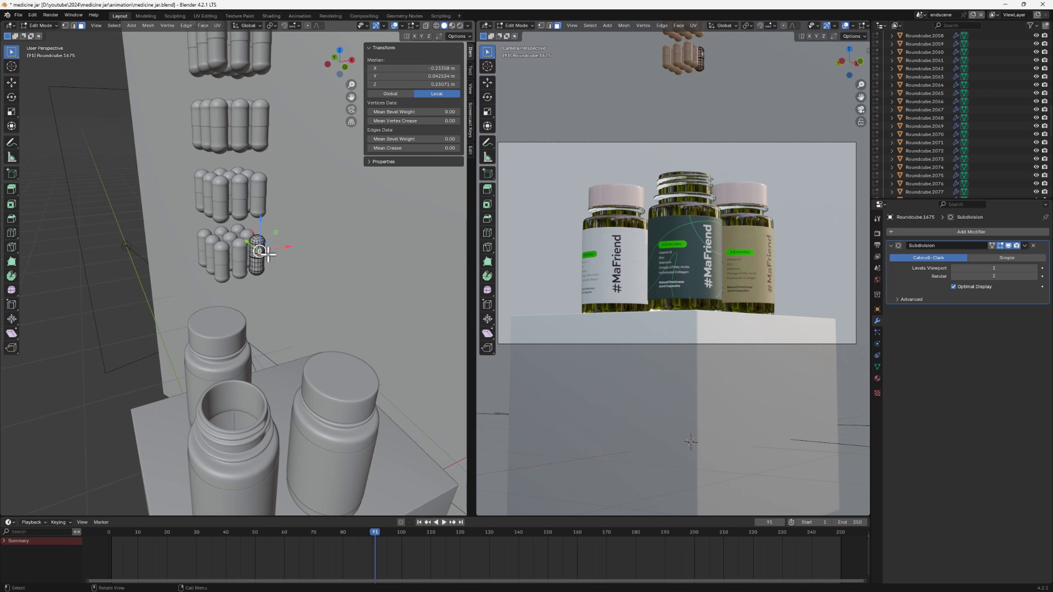
pyautogui.press('g')
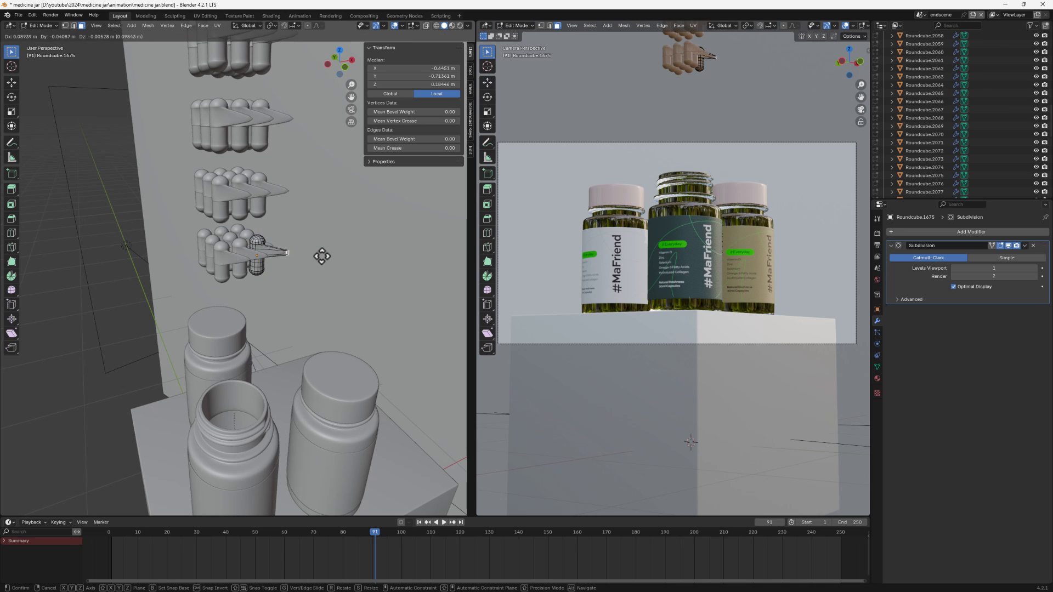
pyautogui.click(322, 256)
pyautogui.moveTo(200, 139); pyautogui.dragTo(256, 157, button='middle')
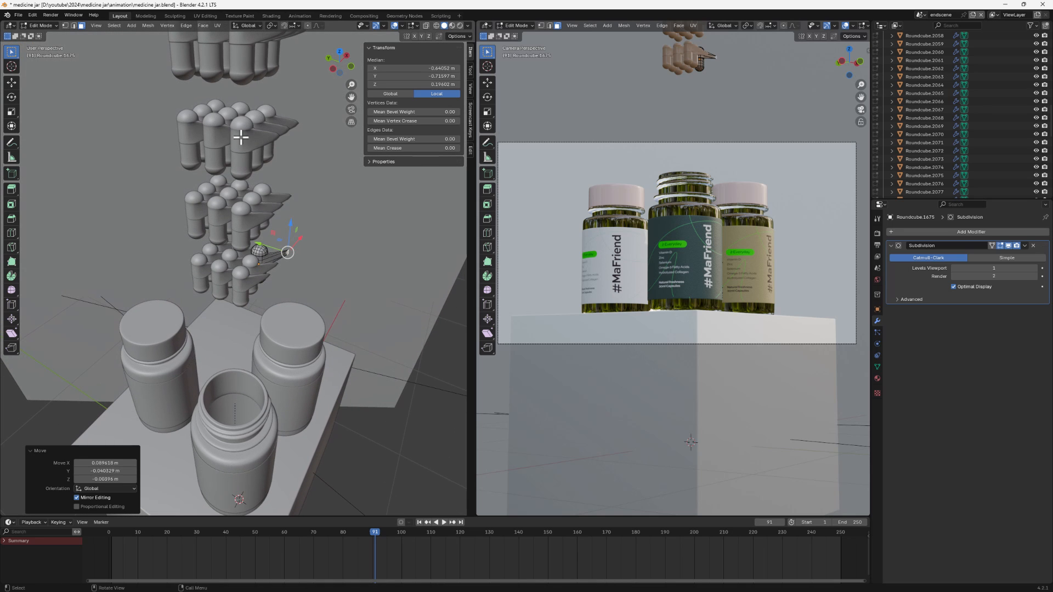
pyautogui.scroll(1, 266, 255)
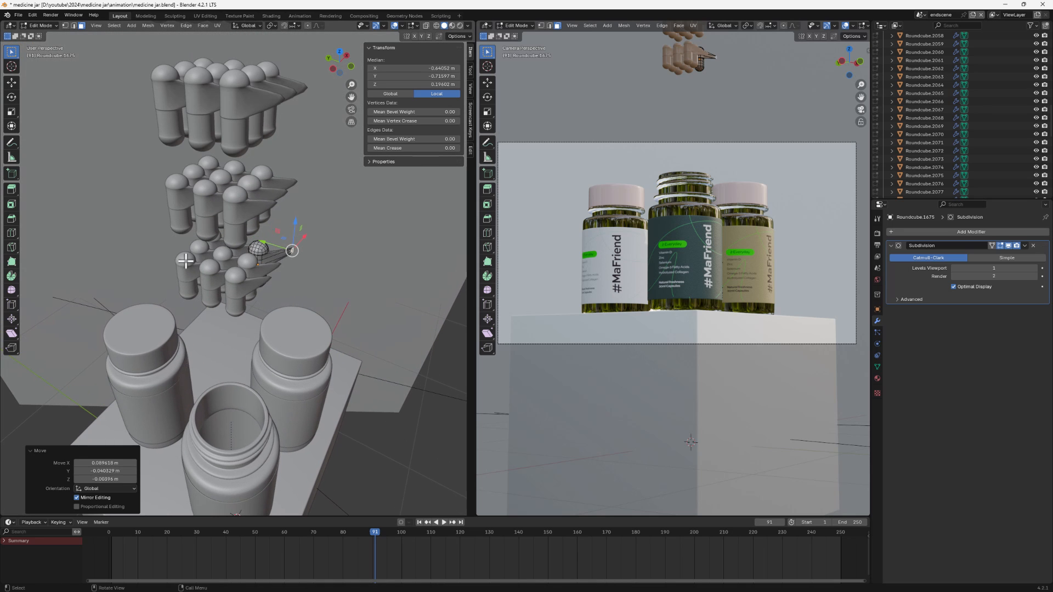
pyautogui.click(220, 268)
pyautogui.scroll(-5, 228, 274)
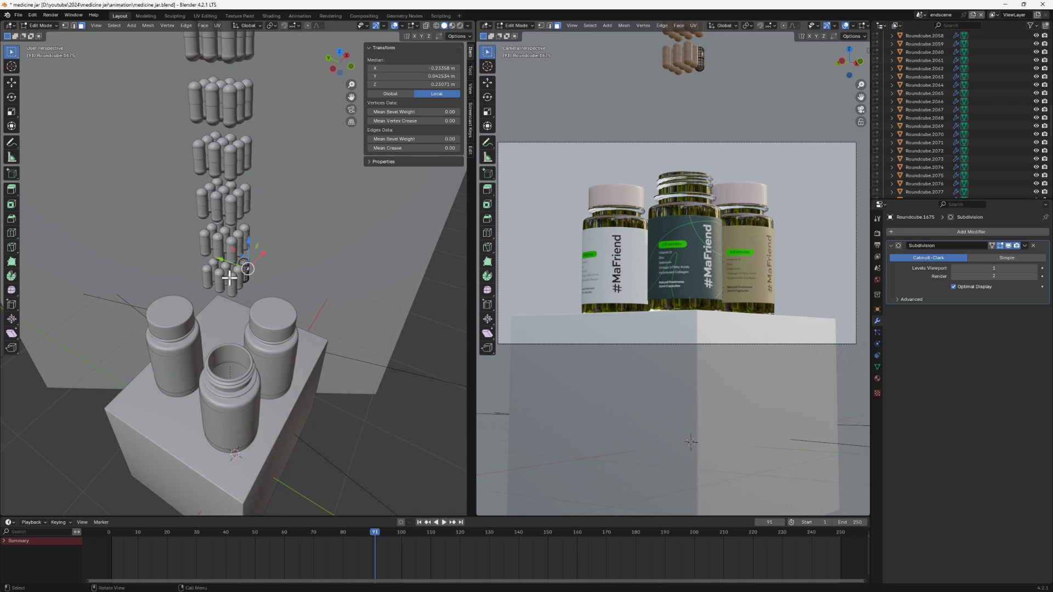
pyautogui.scroll(6, 229, 277)
pyautogui.press('Tab')
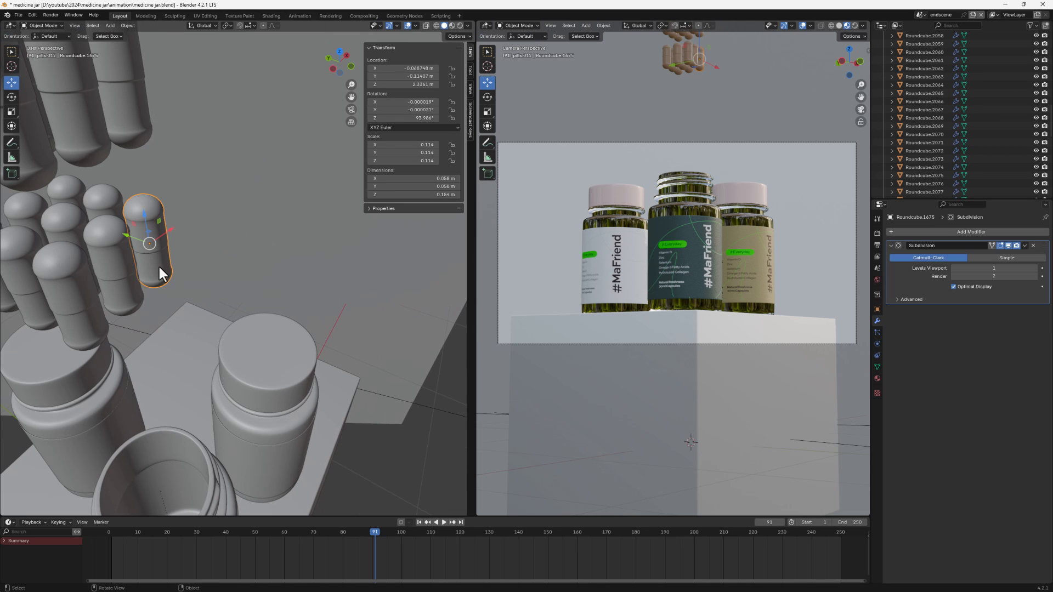
# Step: Add an active Rigid Body to the single corner pill in the lowest layer and set its collision shape to Capsule
pyautogui.moveTo(158, 264); pyautogui.dragTo(207, 267, button='middle')
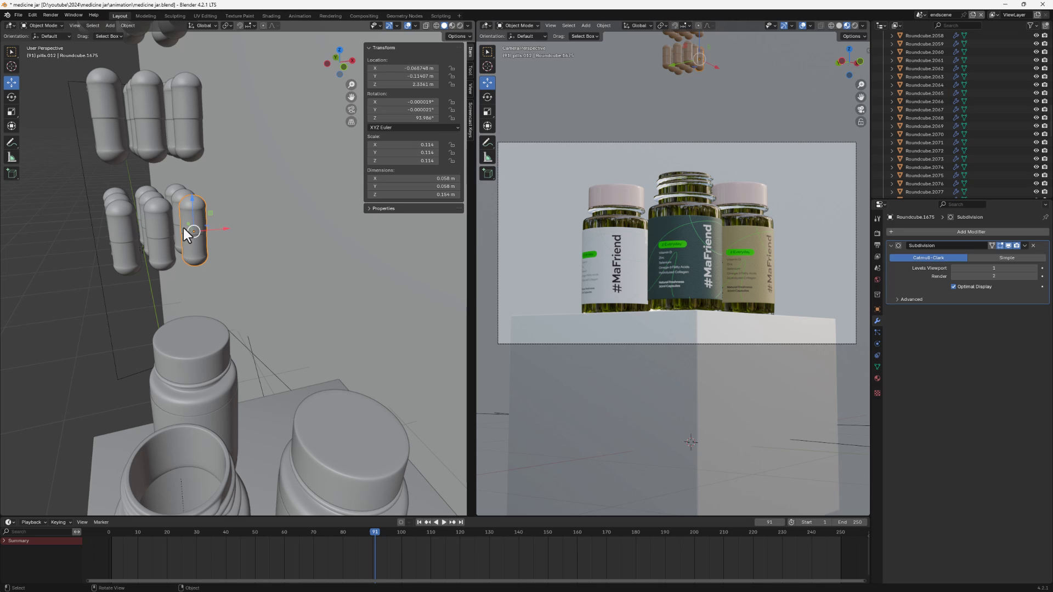
pyautogui.click(878, 344)
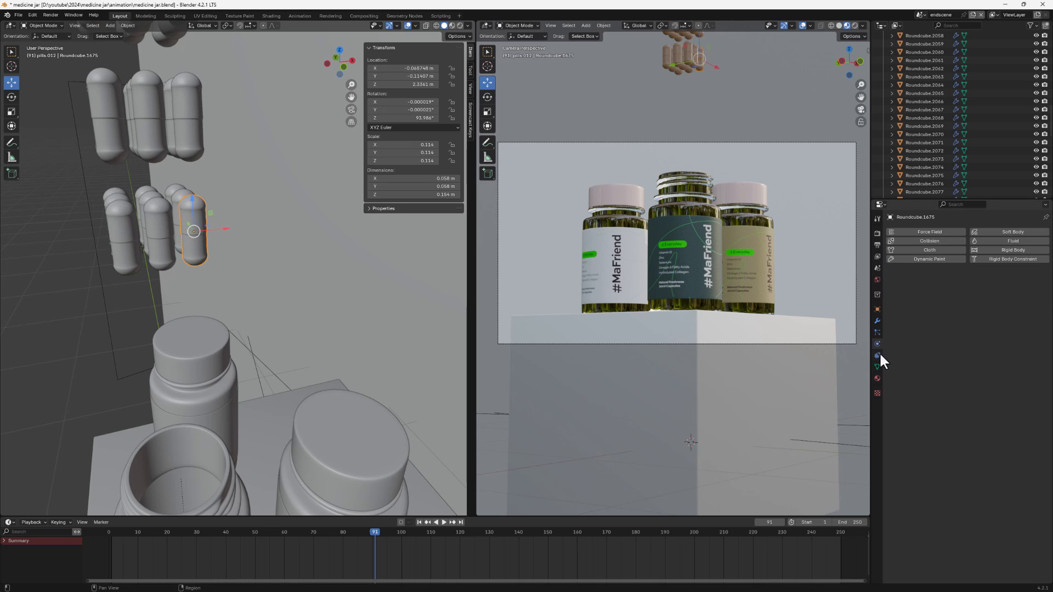
pyautogui.click(996, 251)
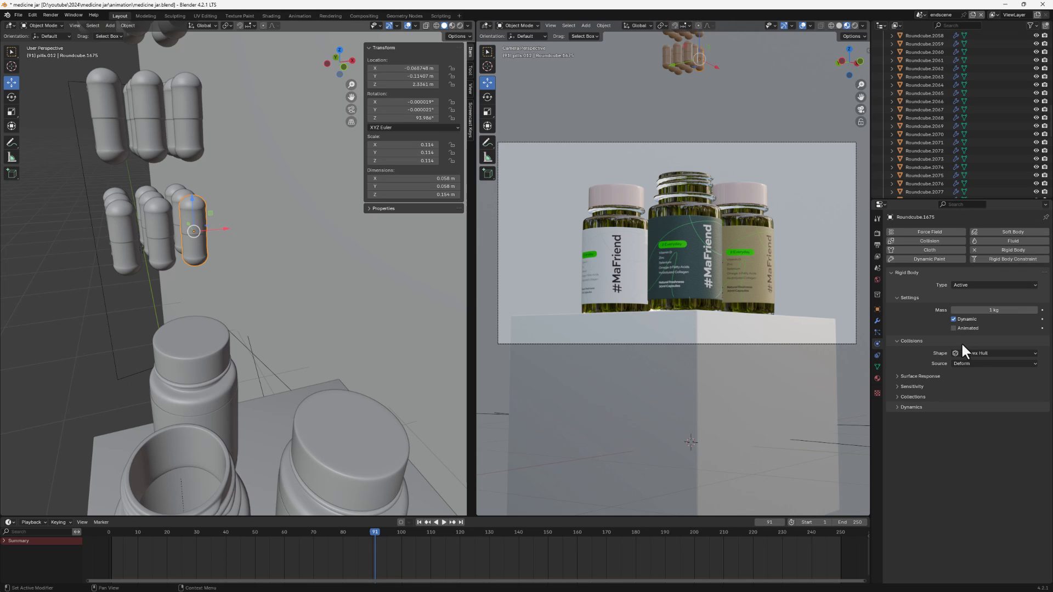
pyautogui.click(977, 354)
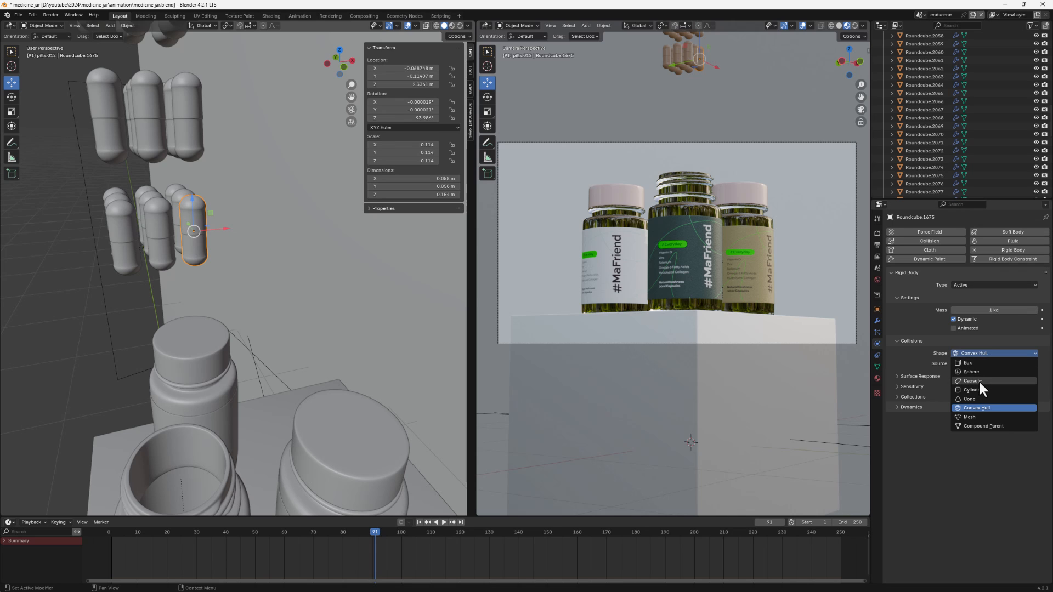
pyautogui.click(979, 380)
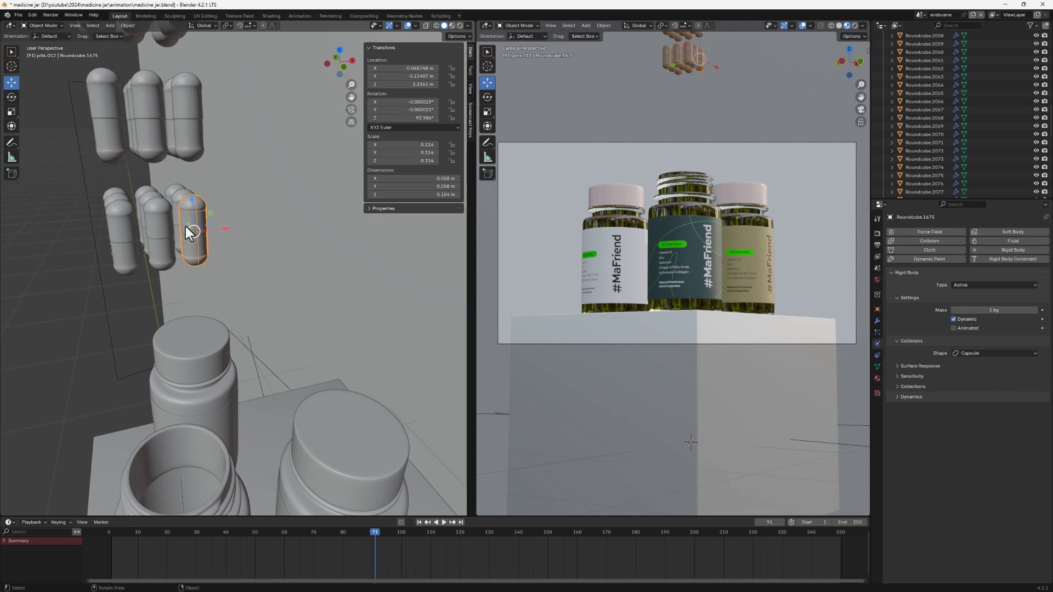
pyautogui.moveTo(186, 226); pyautogui.dragTo(208, 223, button='middle')
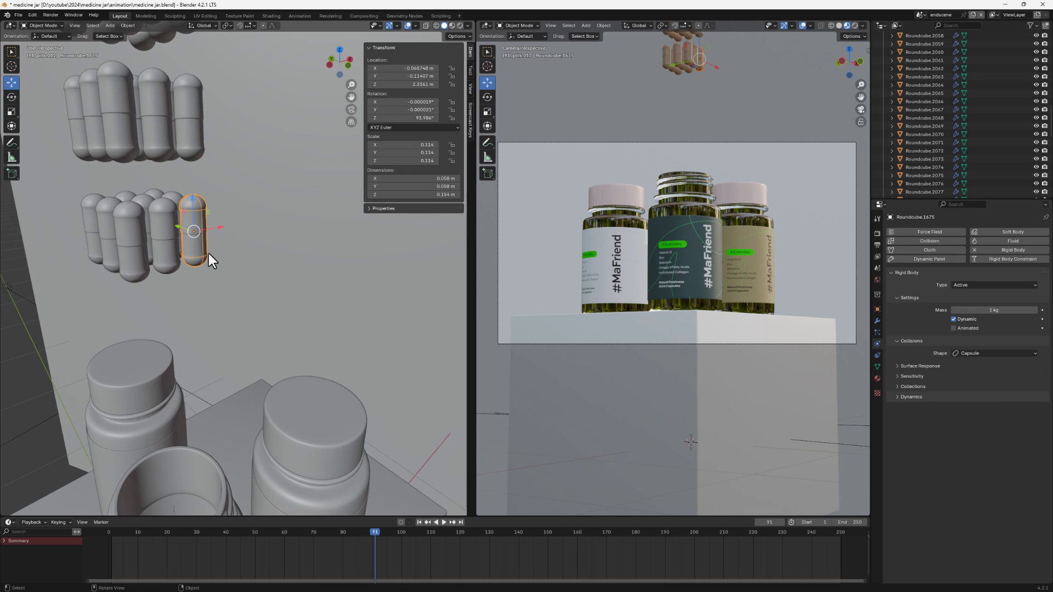
# Step: Select all pill objects from Roundcube.1675 through Roundcube.2111, keeping the rigid-body pill as the active object
pyautogui.scroll(-5, 201, 236)
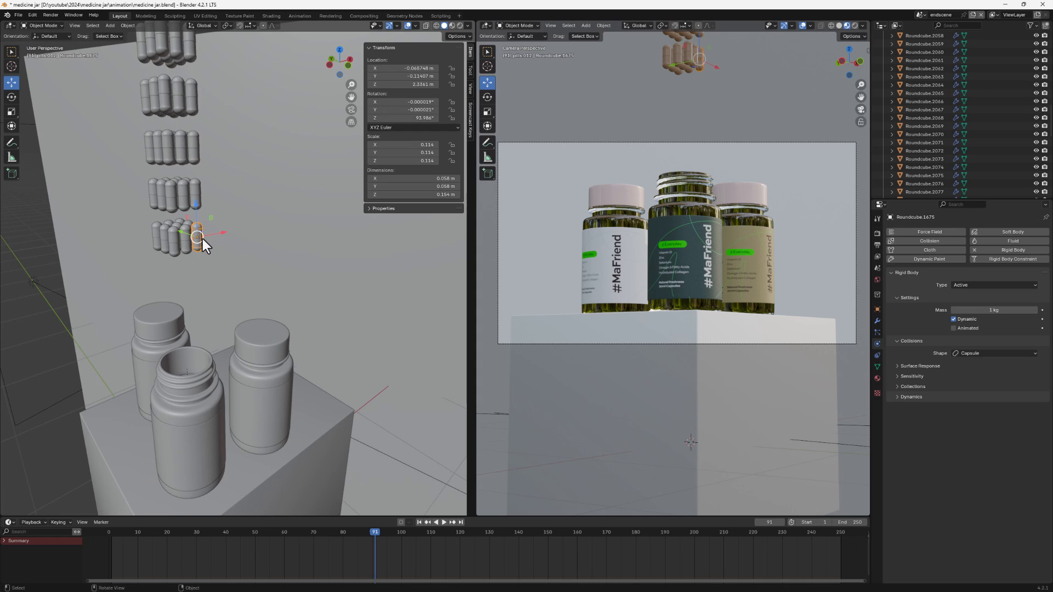
pyautogui.scroll(20, 1004, 116)
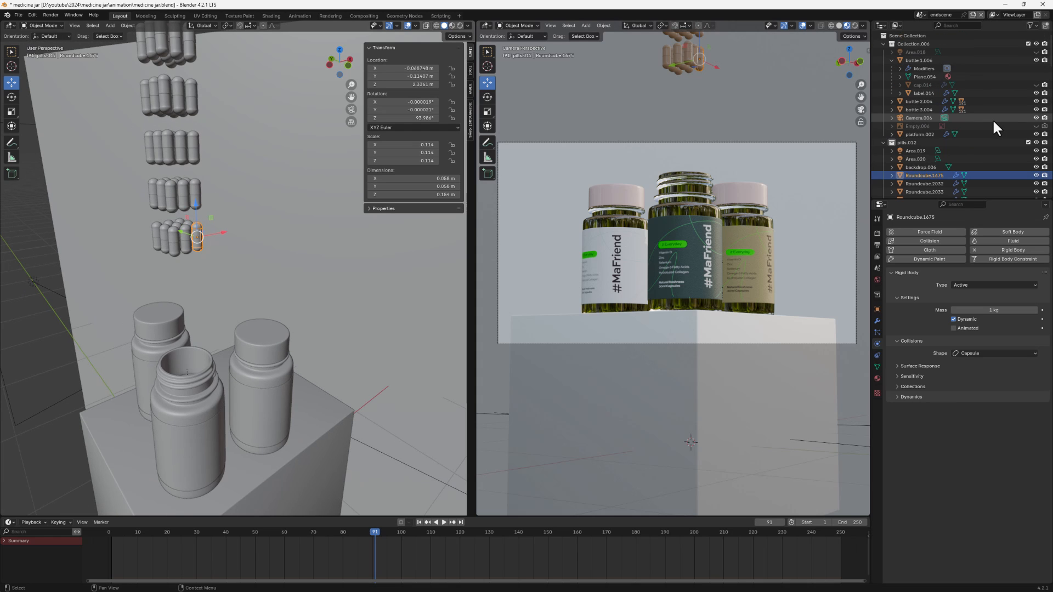
pyautogui.scroll(-3, 989, 121)
pyautogui.scroll(-3, 986, 127)
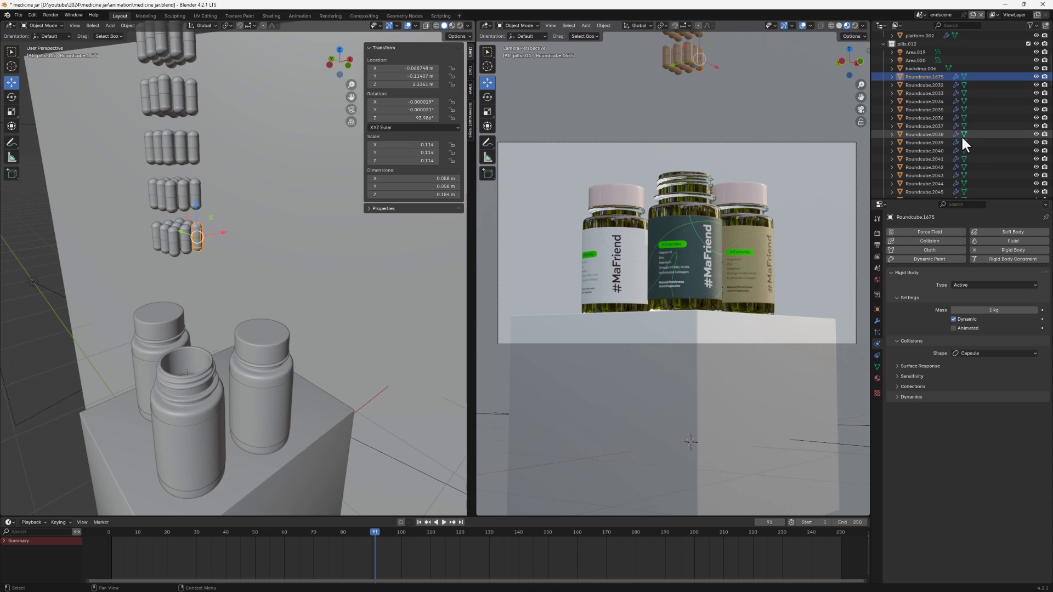
pyautogui.scroll(-2, 943, 132)
pyautogui.scroll(-15, 931, 126)
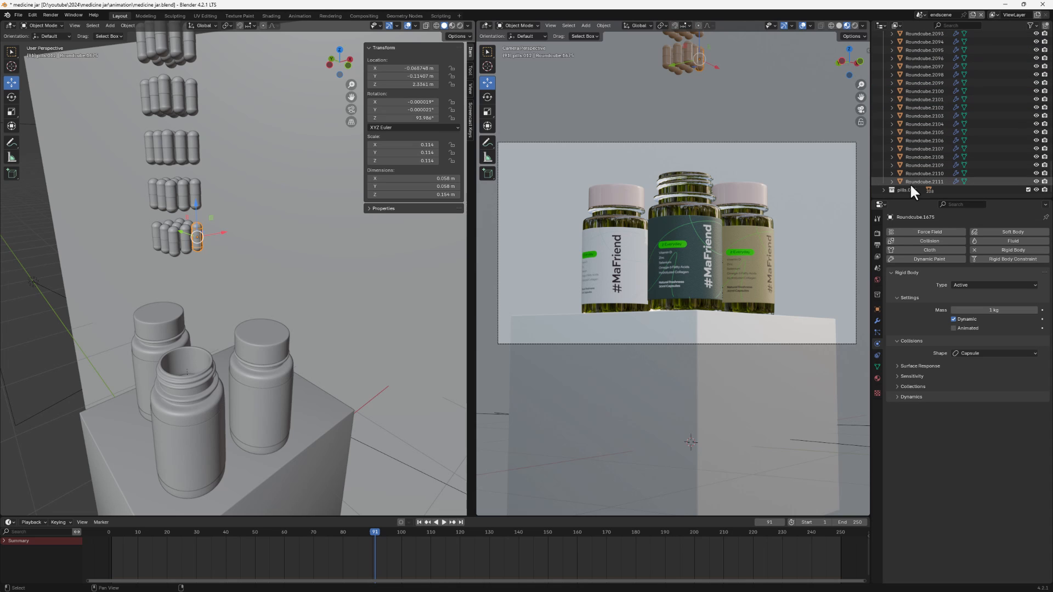
pyautogui.keyDown('shift'); pyautogui.click(913, 183); pyautogui.keyUp('shift')
pyautogui.scroll(-5, 157, 105)
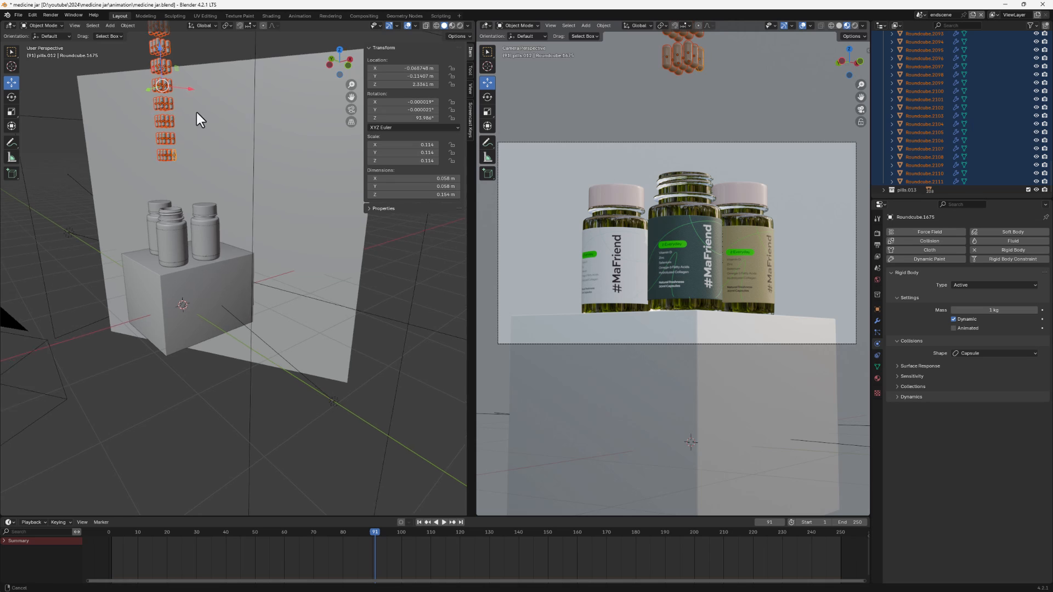
# Step: Move the selected pills into a new collection named "falling pills"
pyautogui.keyDown('shift'); pyautogui.moveTo(176, 34); pyautogui.dragTo(202, 118, button='middle'); pyautogui.keyUp('shift')
pyautogui.press('m')
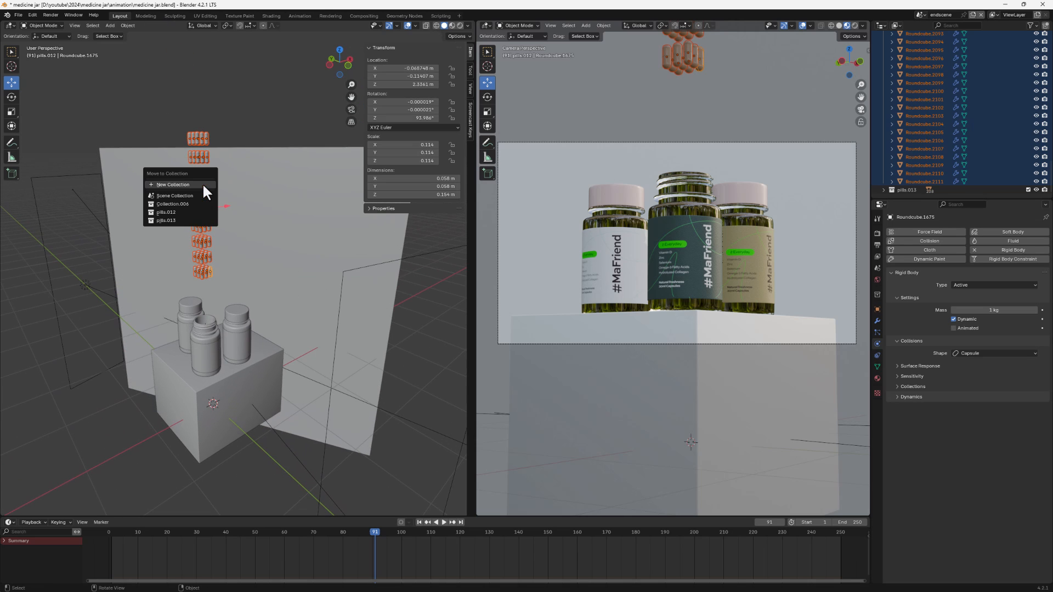
pyautogui.click(203, 183)
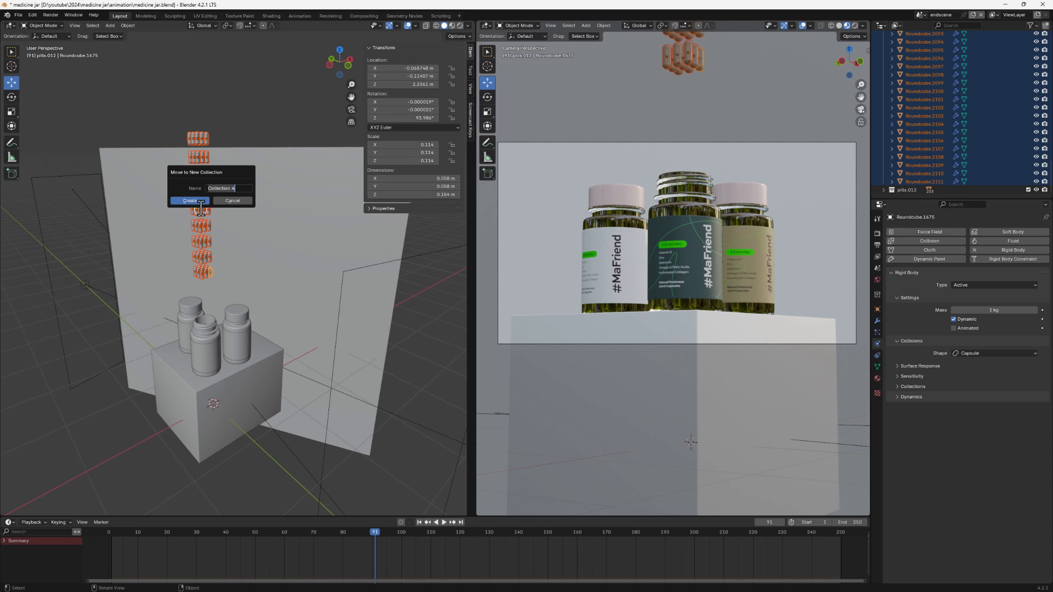
pyautogui.write('falling pills')
pyautogui.click(191, 200)
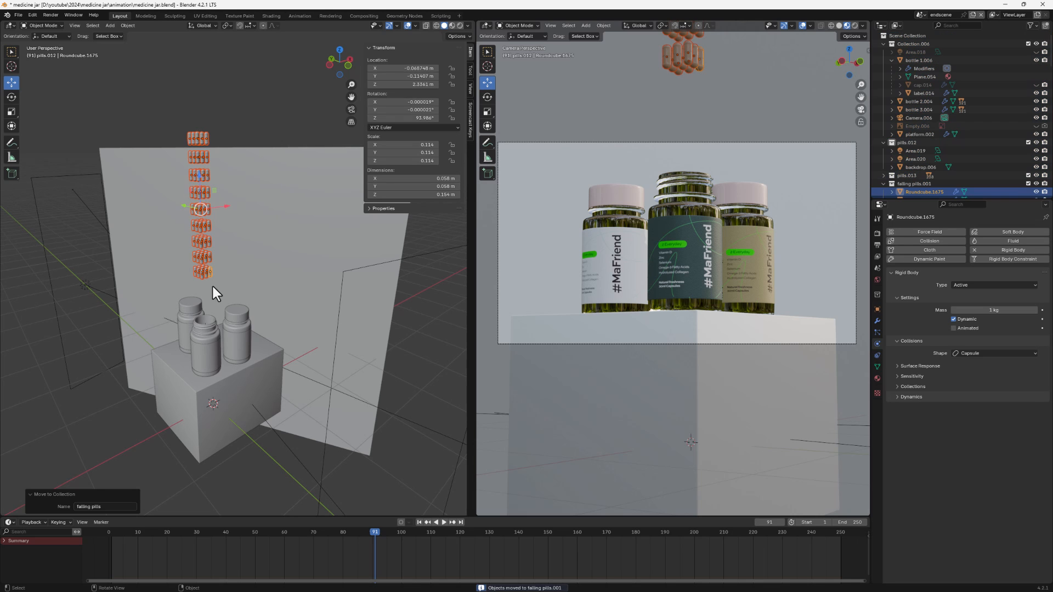
# Step: Copy the active pill's rigid body settings to all the other selected pills
pyautogui.scroll(3, 213, 287)
pyautogui.scroll(3, 203, 264)
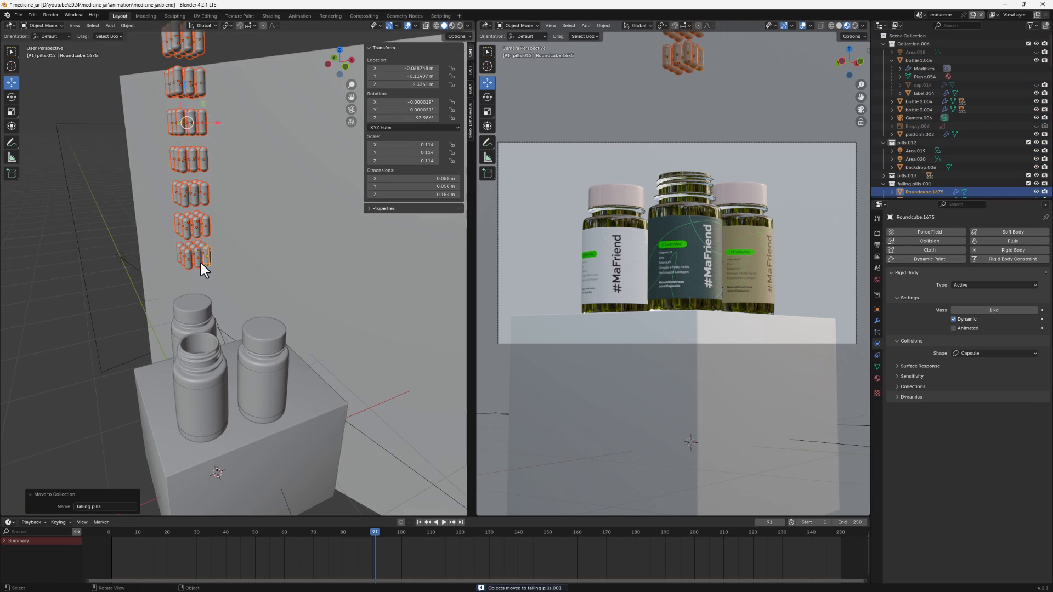
pyautogui.scroll(2, 206, 262)
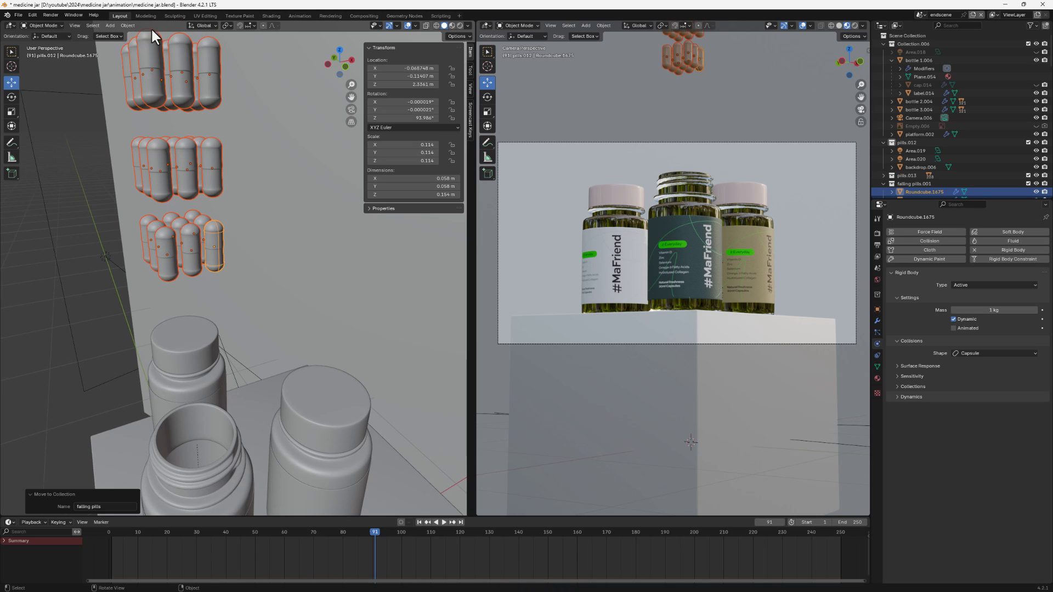
pyautogui.click(128, 25)
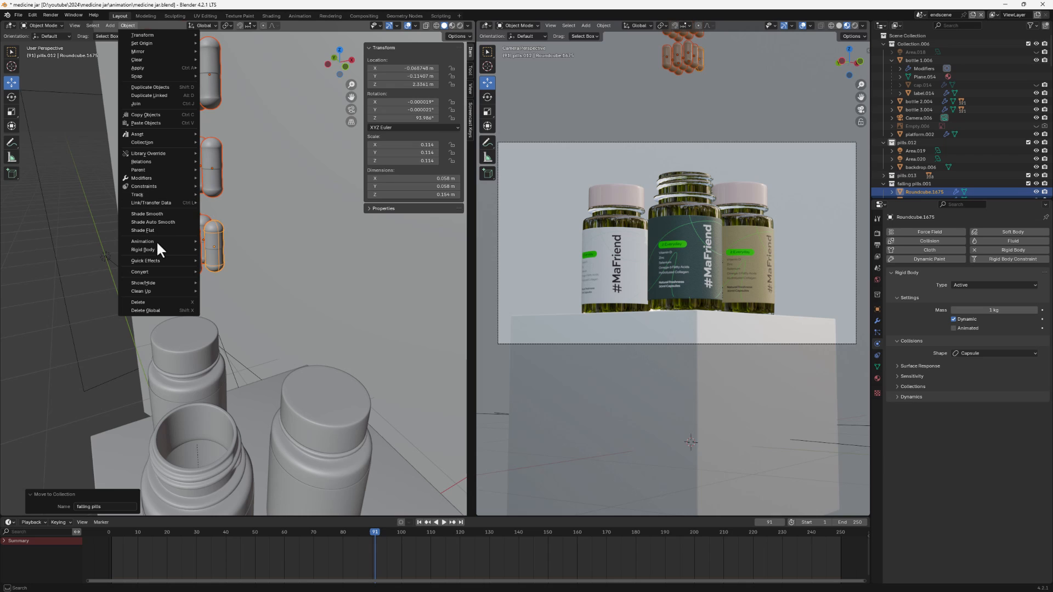
pyautogui.moveTo(156, 250)
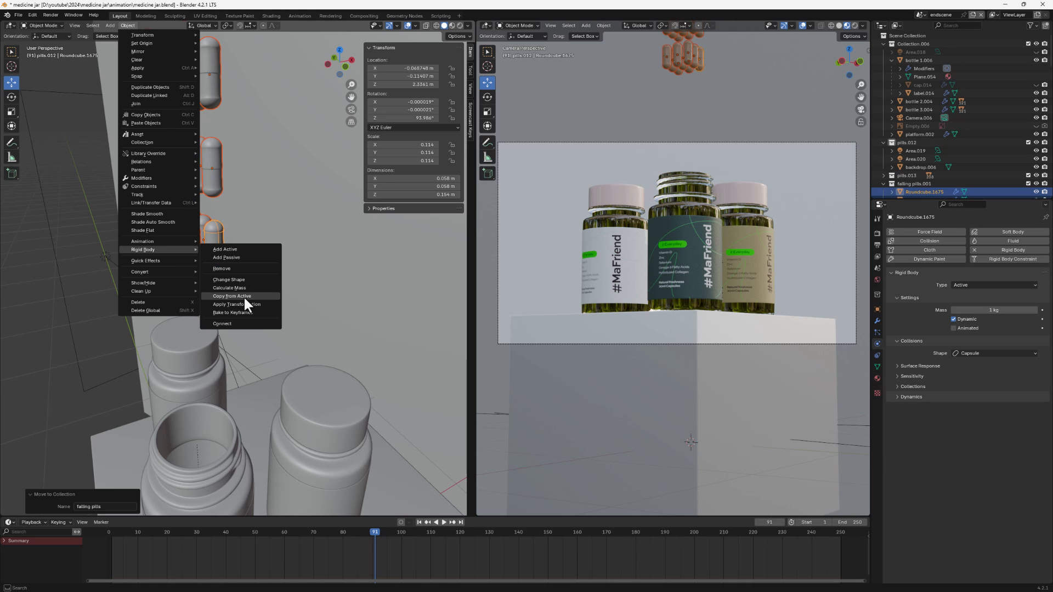
pyautogui.click(244, 296)
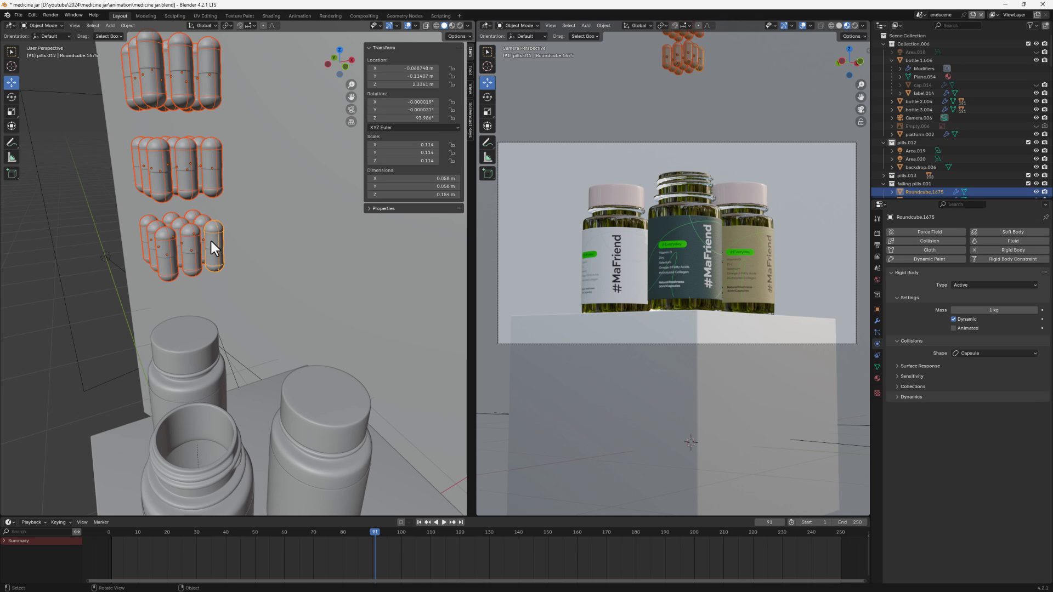
# Step: Save the file and play the falling pills simulation from frame 1
pyautogui.scroll(-6, 210, 239)
pyautogui.scroll(4, 213, 255)
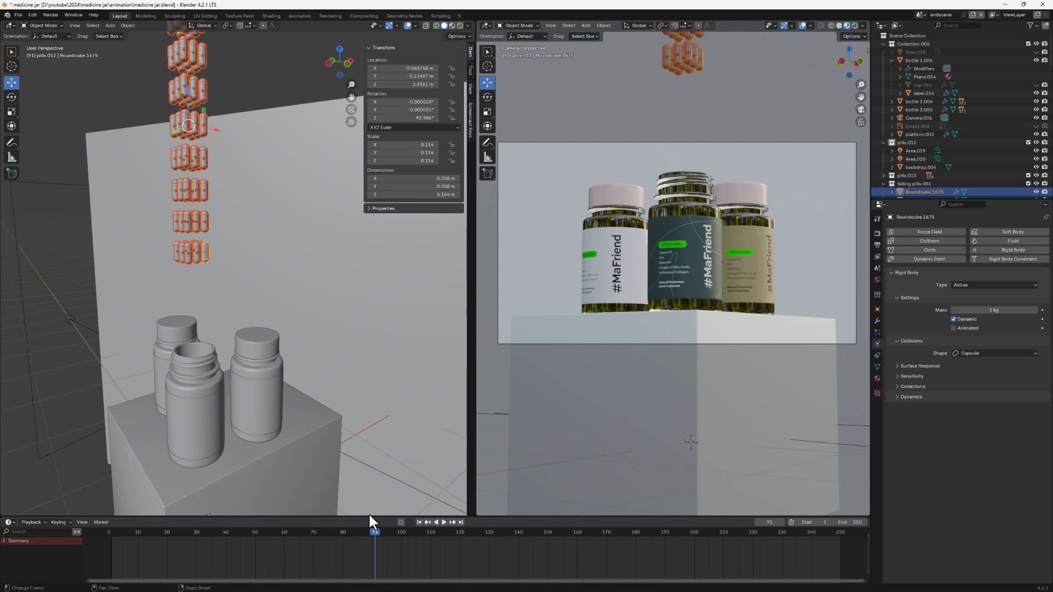
pyautogui.hotkey('ctrl', 's')
pyautogui.click(419, 523)
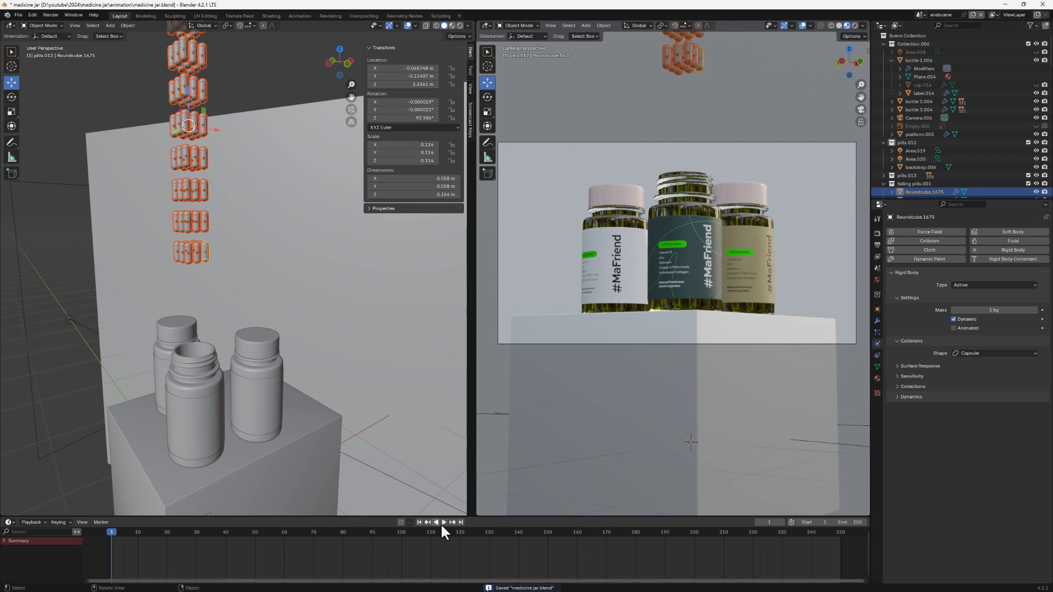
pyautogui.click(442, 521)
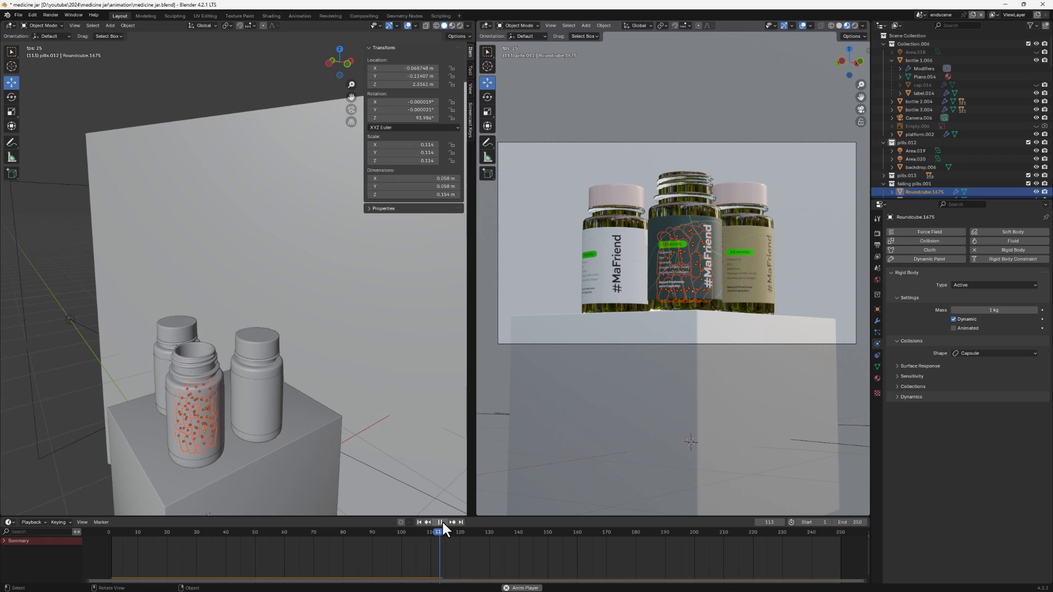
pyautogui.click(441, 521)
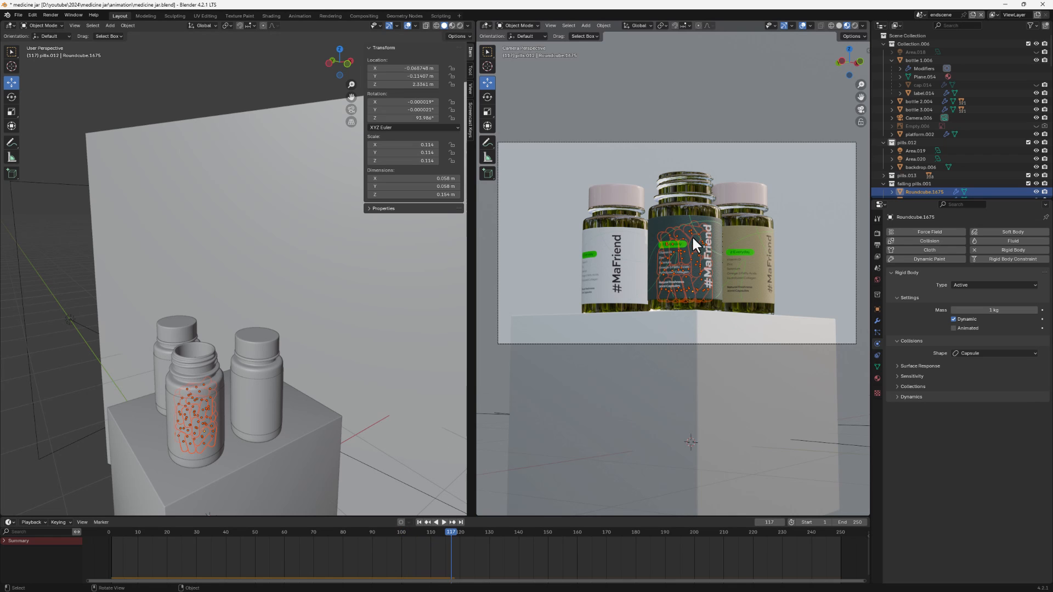
# Step: Replay the simulation from the first frame to examine how the pills fill the open bottle, and return the timeline to frame 0
pyautogui.scroll(-2, 692, 236)
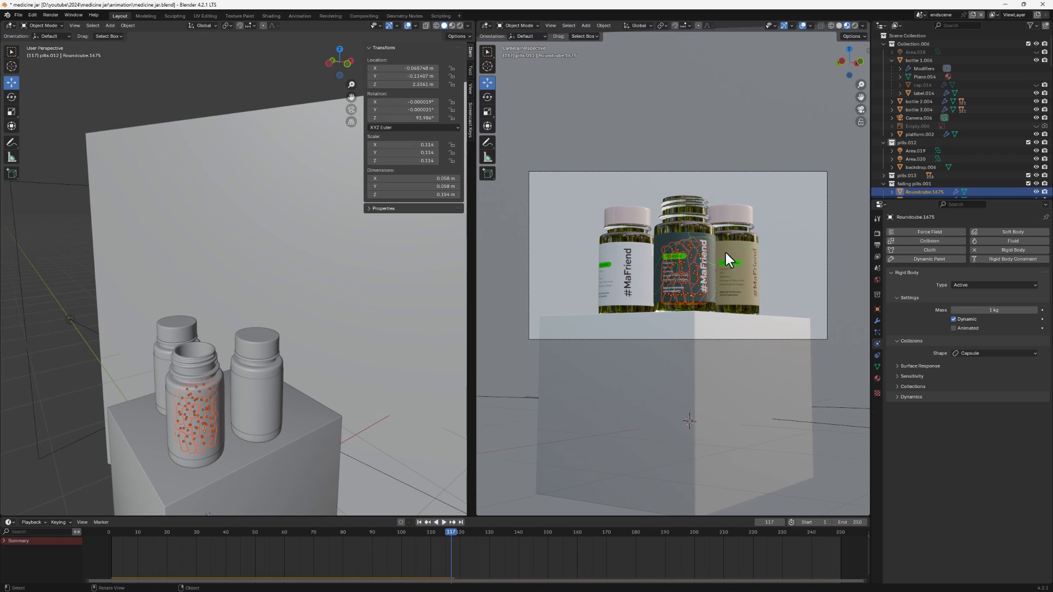
pyautogui.click(419, 522)
pyautogui.click(443, 522)
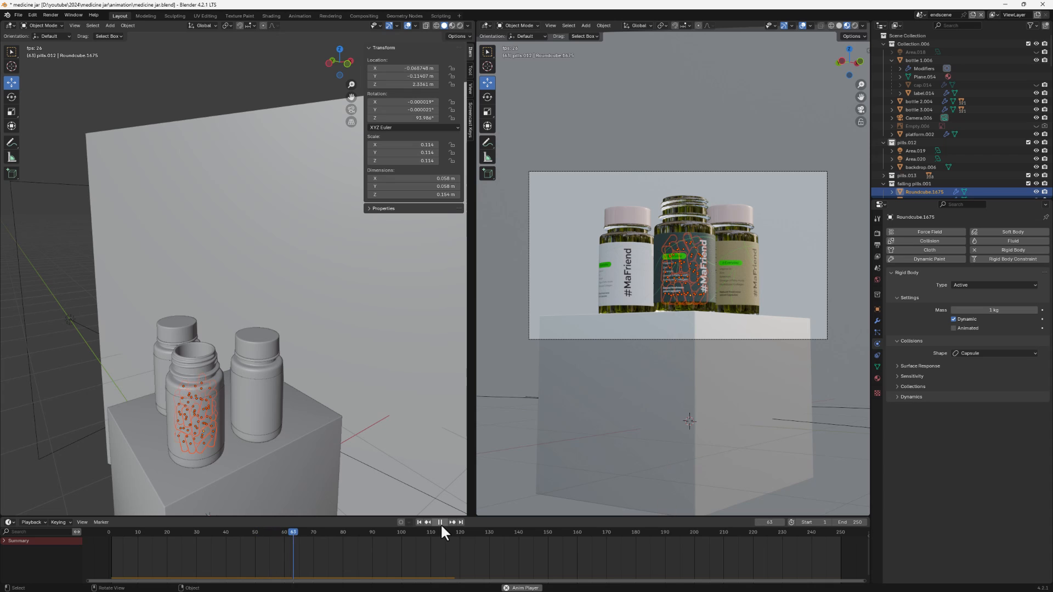
pyautogui.click(439, 524)
pyautogui.click(419, 522)
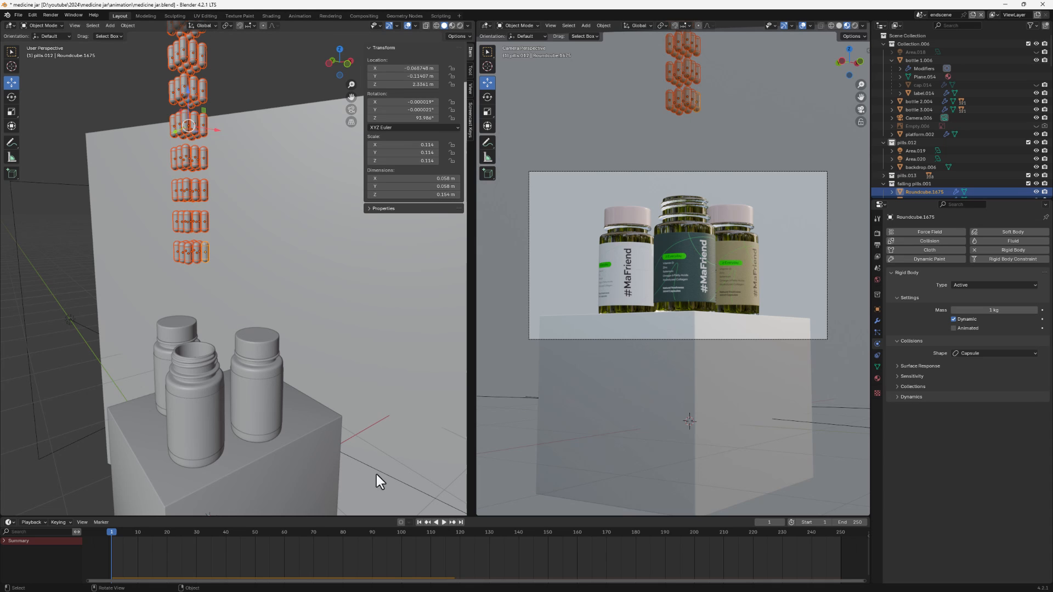
pyautogui.click(444, 522)
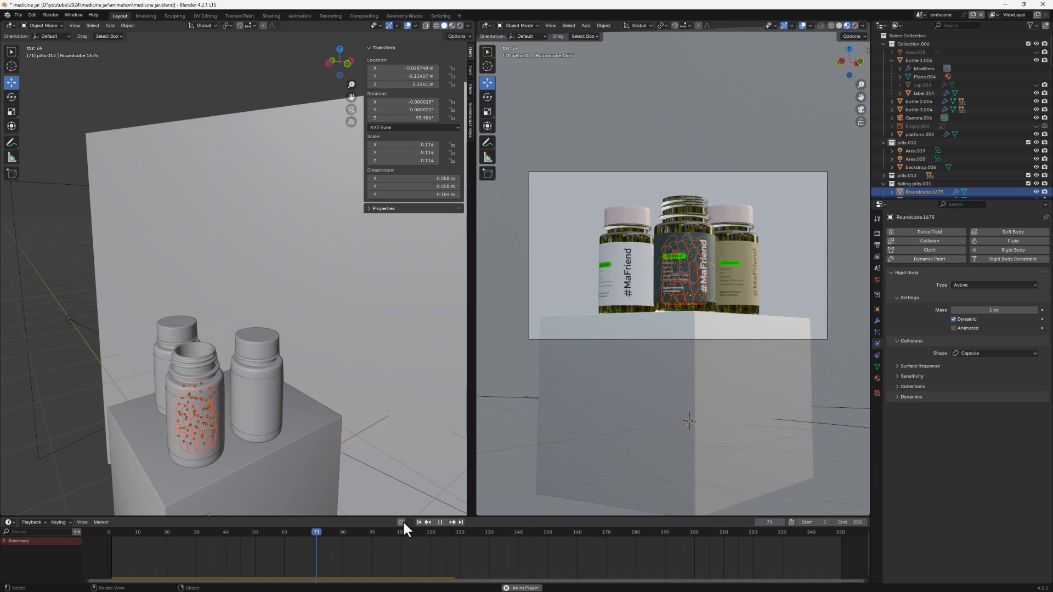
pyautogui.press('space')
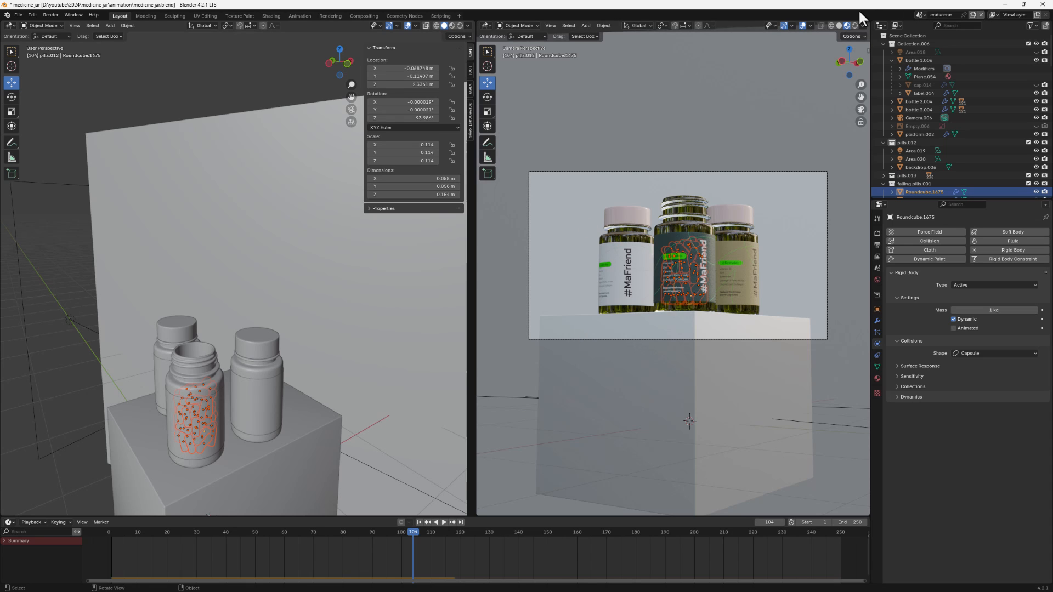
pyautogui.moveTo(417, 525); pyautogui.dragTo(131, 457)
pyautogui.moveTo(132, 530); pyautogui.dragTo(108, 527)
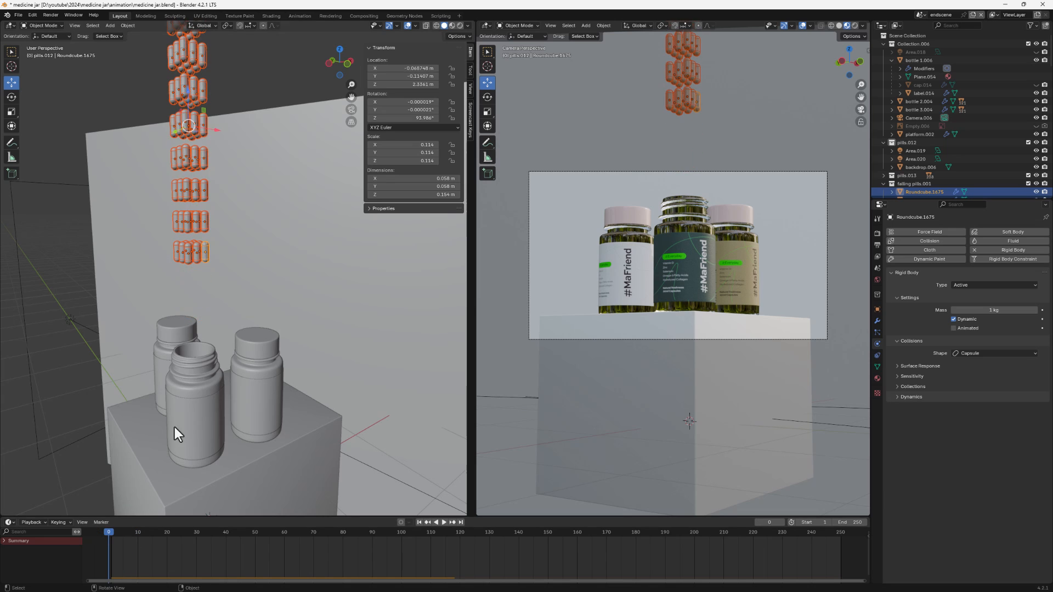
# Step: Raise the whole stack of pills about 0.29 m along Z, farther above the open bottle
pyautogui.scroll(-3, 208, 255)
pyautogui.moveTo(209, 256); pyautogui.dragTo(179, 257, button='middle')
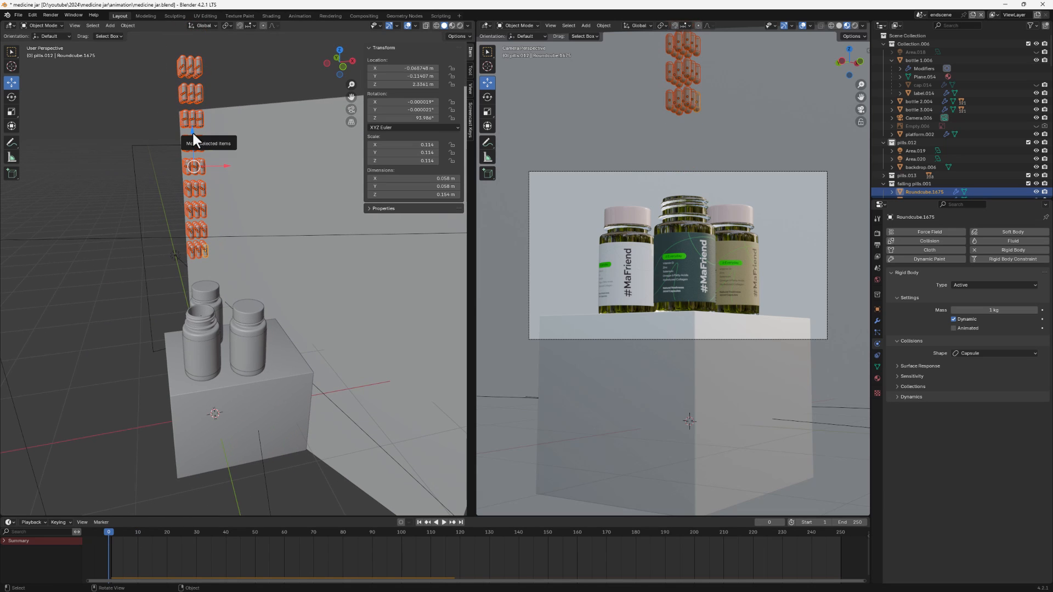
pyautogui.moveTo(192, 130); pyautogui.dragTo(190, 97)
pyautogui.moveTo(244, 361); pyautogui.dragTo(262, 344, button='middle')
pyautogui.scroll(4, 216, 320)
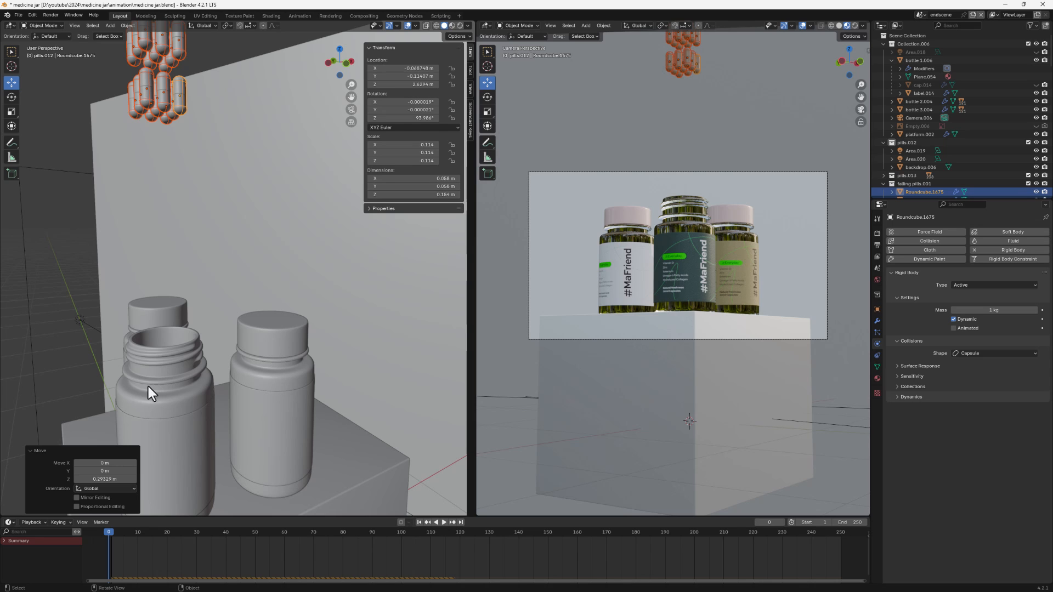
pyautogui.scroll(-2, 153, 388)
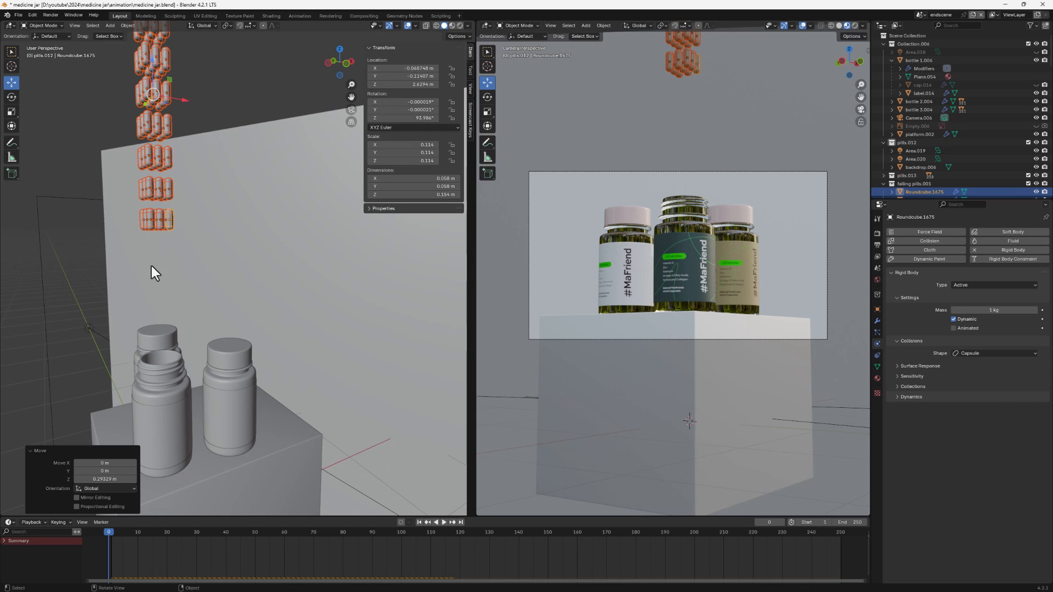
# Step: Add a mesh cylinder, raise it about 3.05 m along Z and scale it down to about 0.225
pyautogui.click(226, 79)
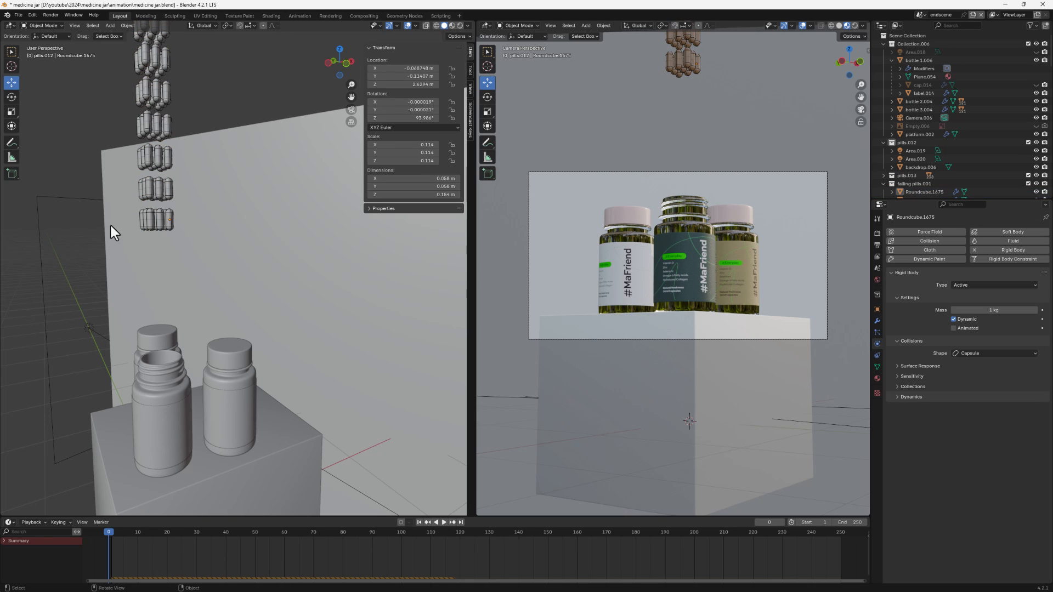
pyautogui.hotkey('shift', 'a')
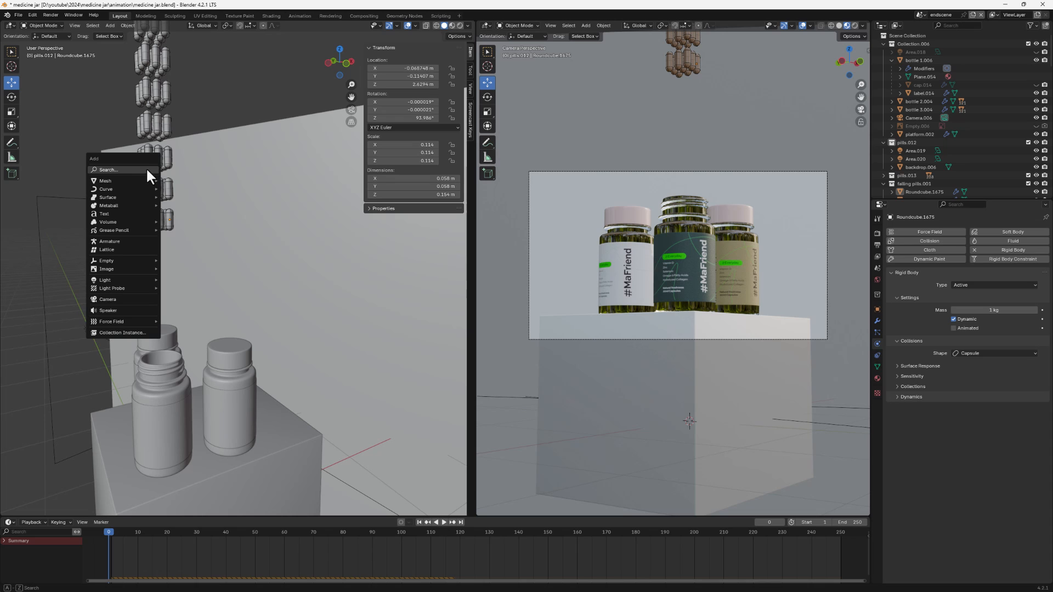
pyautogui.moveTo(129, 180)
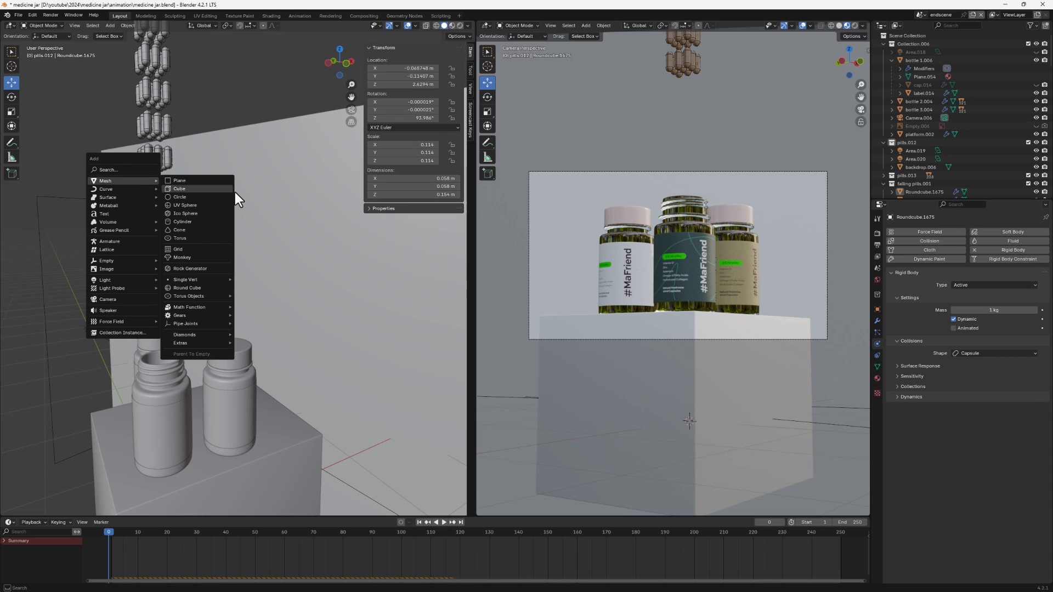
pyautogui.click(184, 222)
pyautogui.scroll(-4, 139, 351)
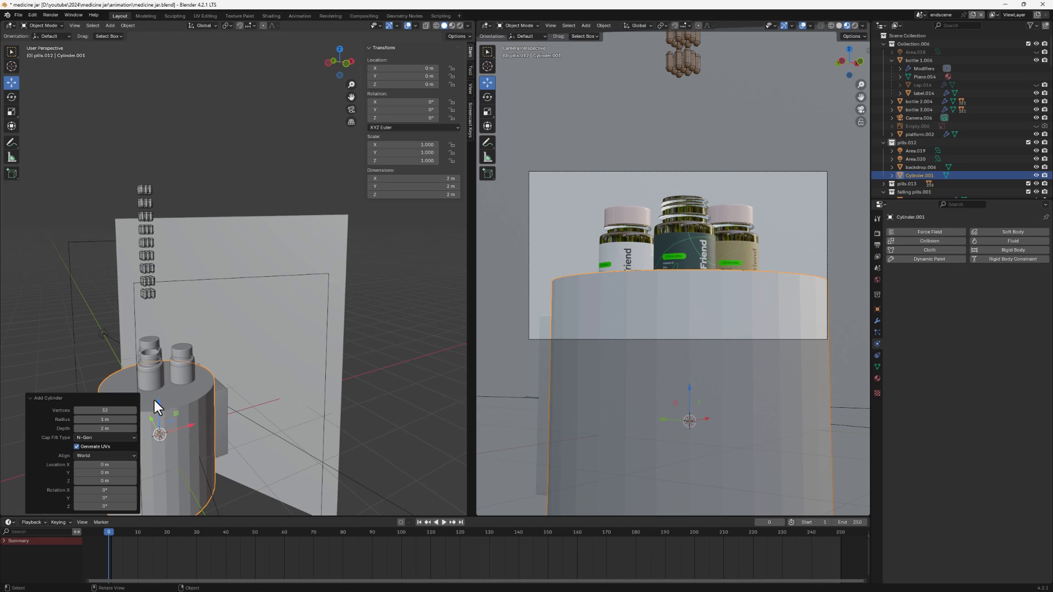
pyautogui.moveTo(155, 403); pyautogui.dragTo(258, 302)
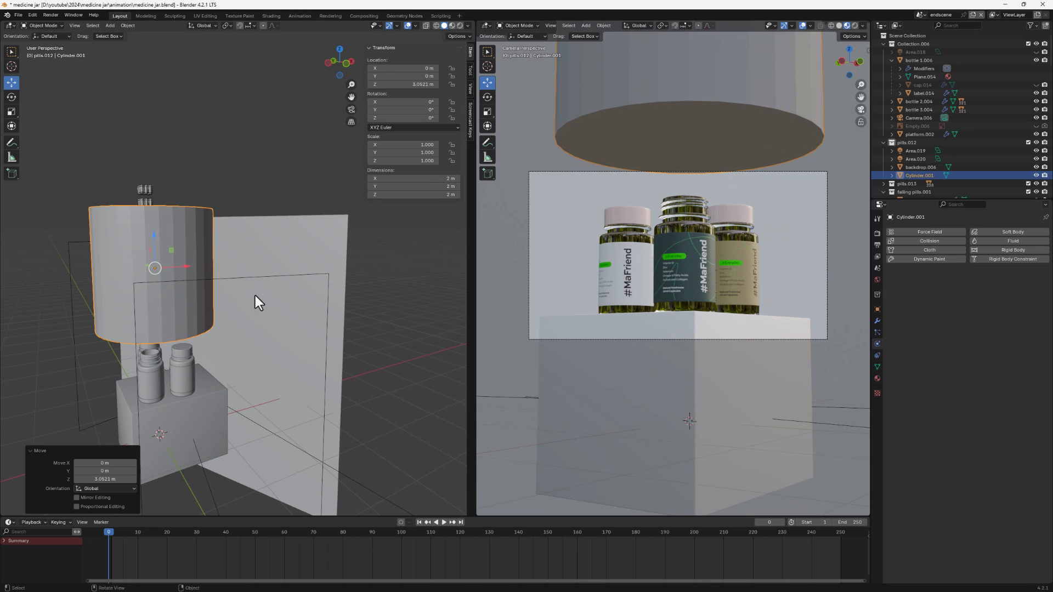
pyautogui.press('s')
pyautogui.click(179, 275)
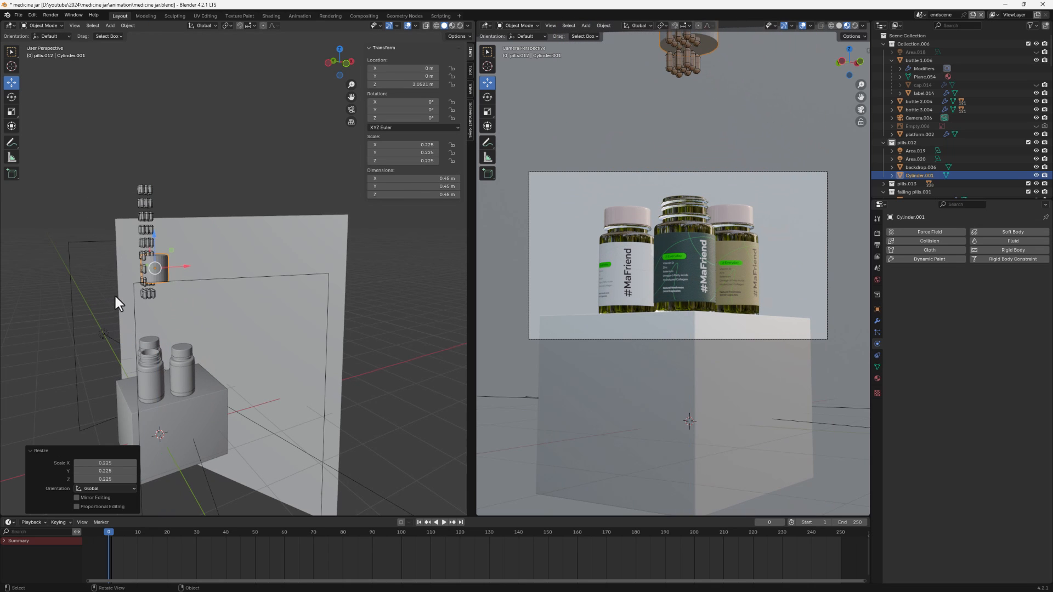
# Step: Centre the cylinder around the pill stack in the top view, at about -0.15 m in X and -0.05 m in Y
pyautogui.moveTo(116, 296); pyautogui.dragTo(202, 295, button='middle')
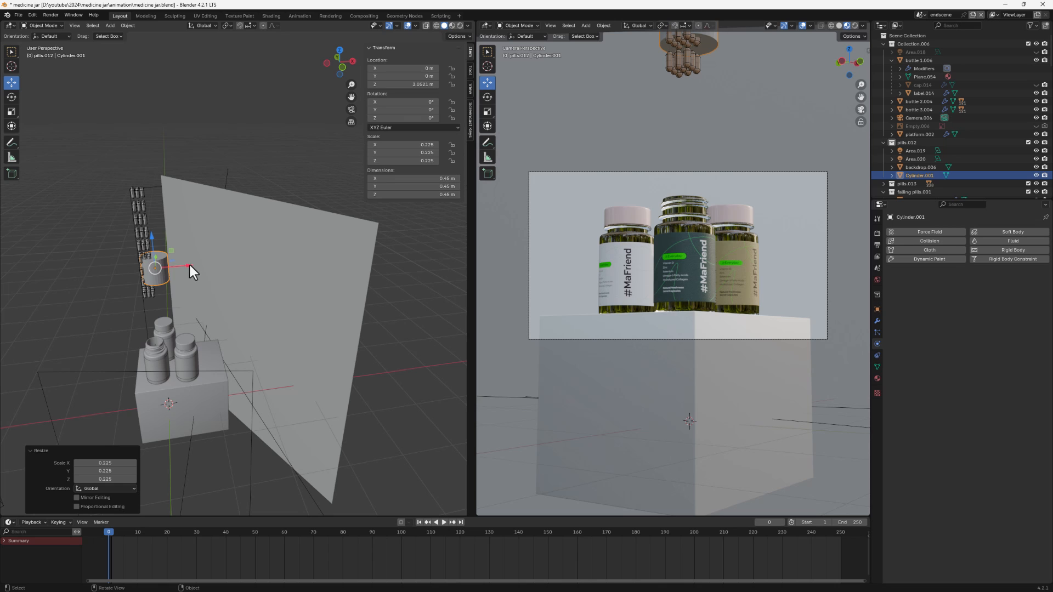
pyautogui.moveTo(190, 265); pyautogui.dragTo(174, 265)
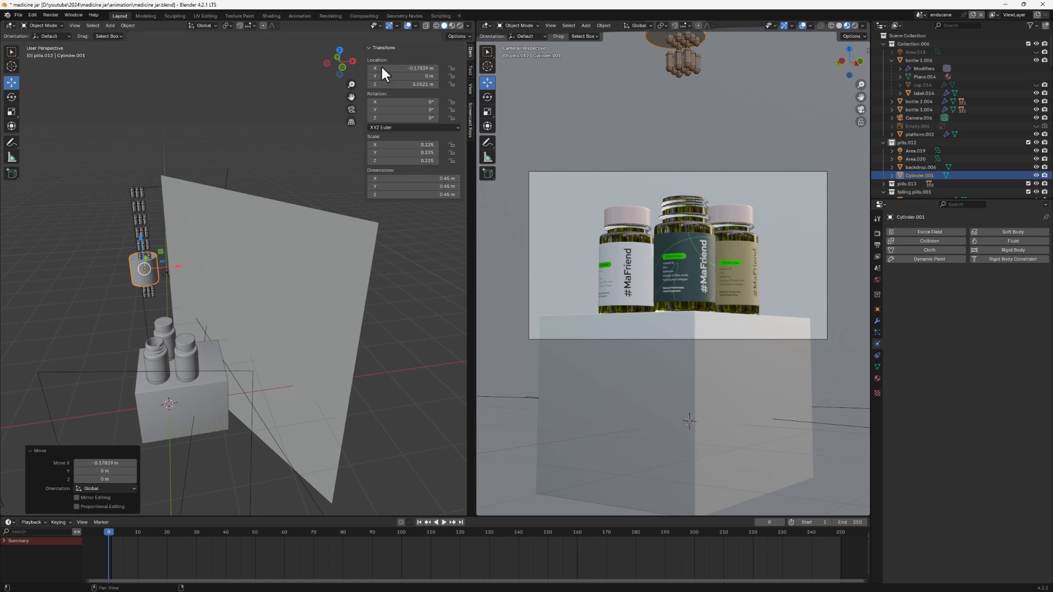
pyautogui.click(337, 48)
pyautogui.scroll(6, 130, 265)
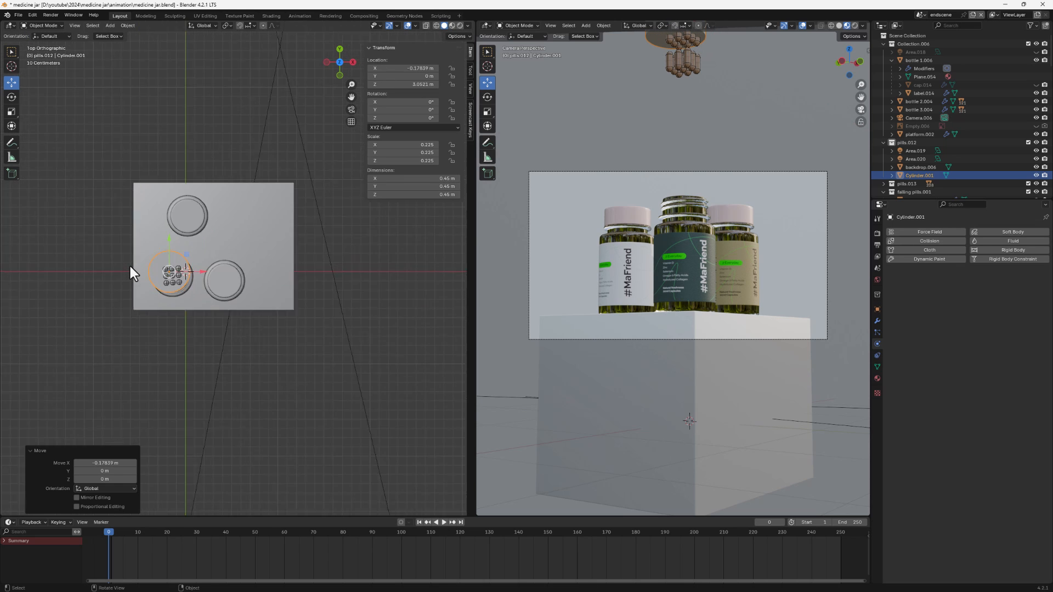
pyautogui.moveTo(199, 241); pyautogui.dragTo(200, 249)
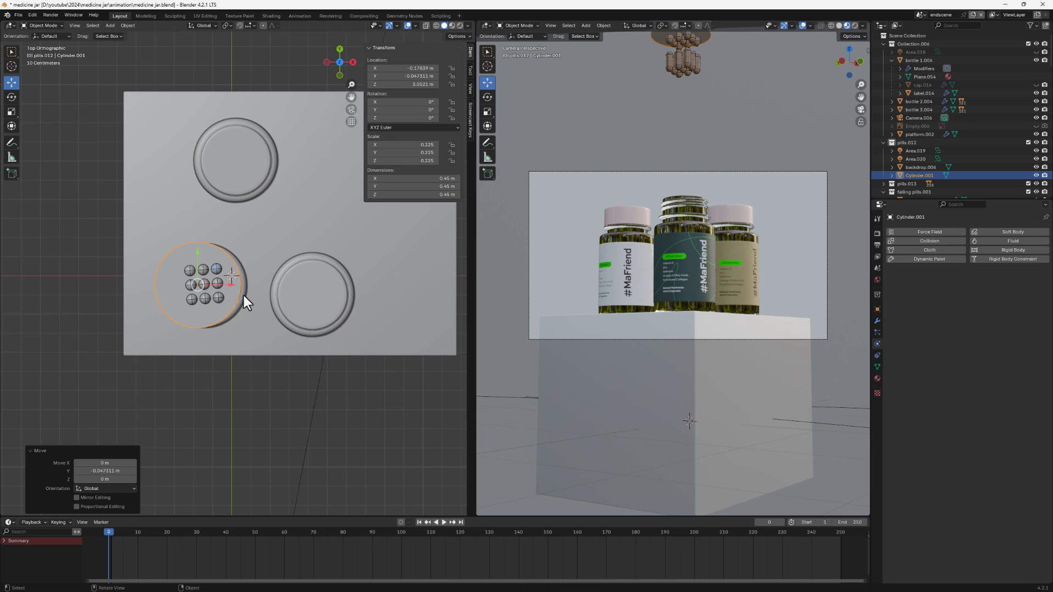
pyautogui.moveTo(231, 285); pyautogui.dragTo(239, 286)
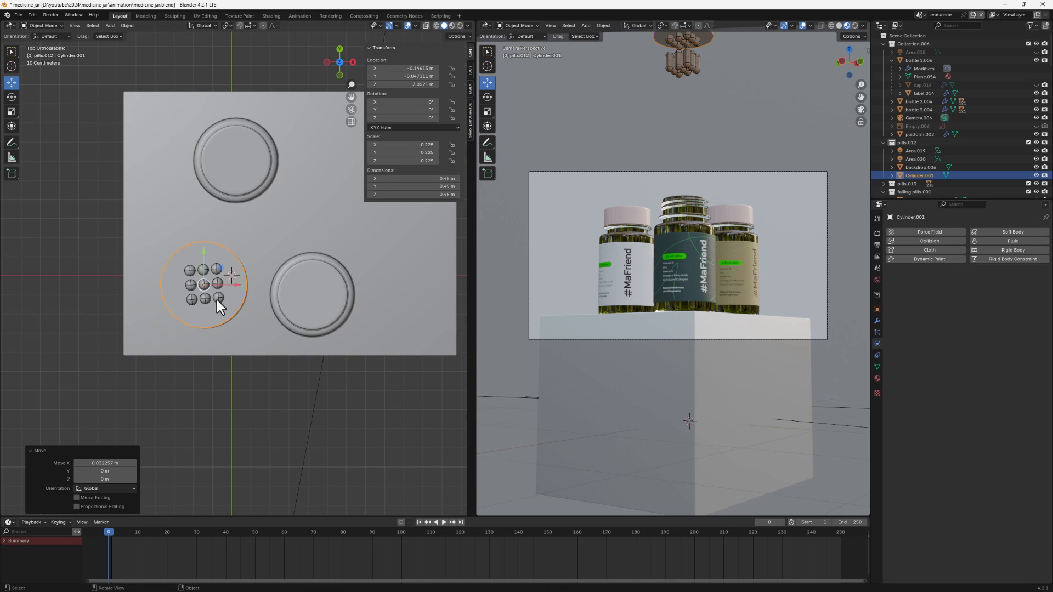
# Step: Lower the cylinder about 0.46 m along Z to between the lowest pill layer and the open bottle, and enter Edit Mode on it
pyautogui.moveTo(216, 301); pyautogui.dragTo(216, 277, button='middle')
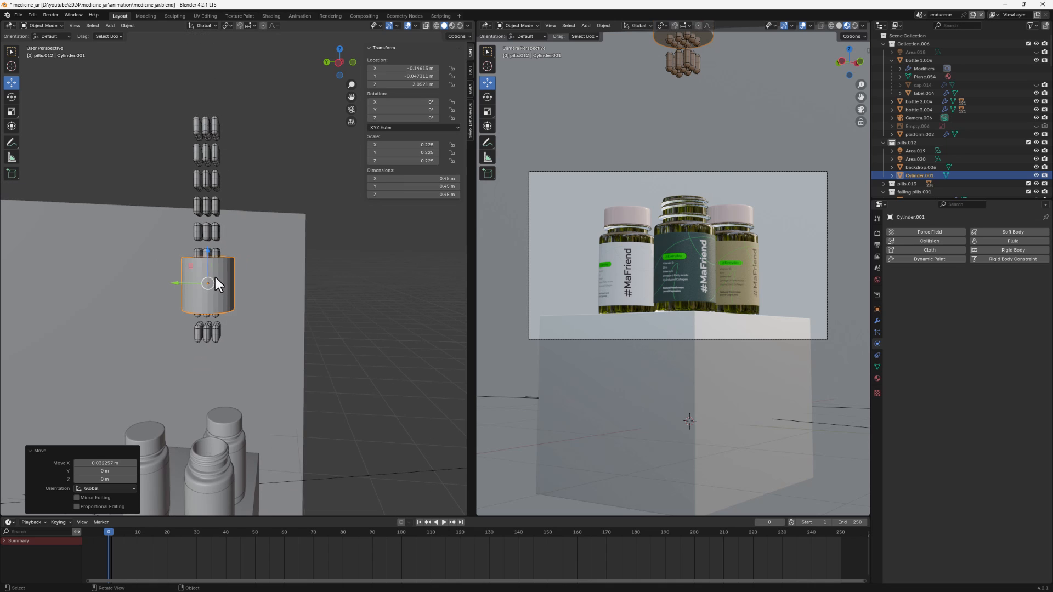
pyautogui.moveTo(213, 254); pyautogui.dragTo(215, 341)
pyautogui.moveTo(215, 341); pyautogui.dragTo(204, 360, button='middle')
pyautogui.press('capslock')
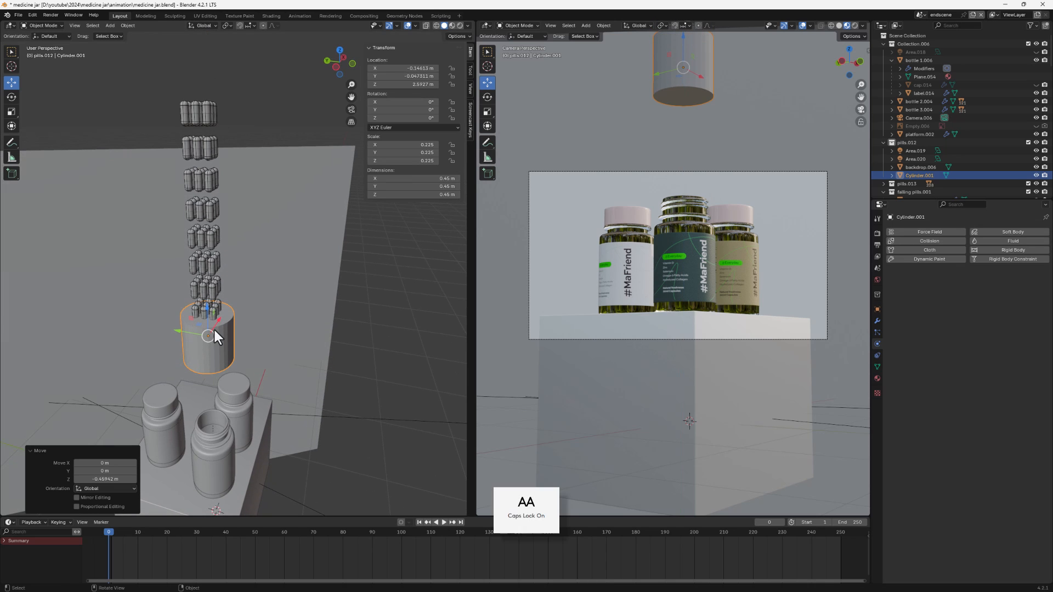
pyautogui.press('capslock')
pyautogui.press('Tab')
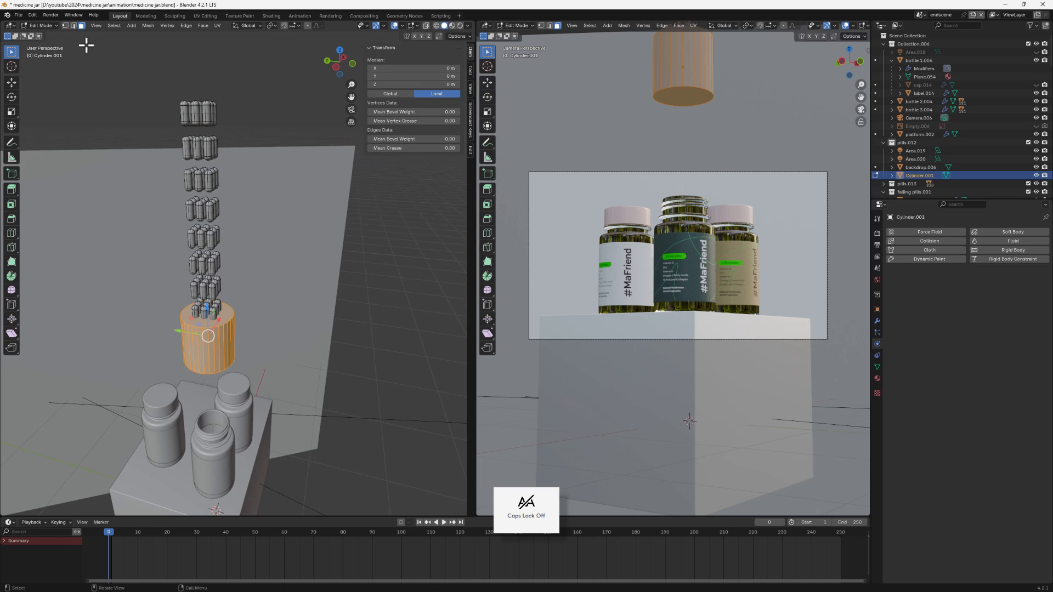
# Step: Delete the top and bottom cap faces of the cylinder to leave an open tube
pyautogui.click(224, 310)
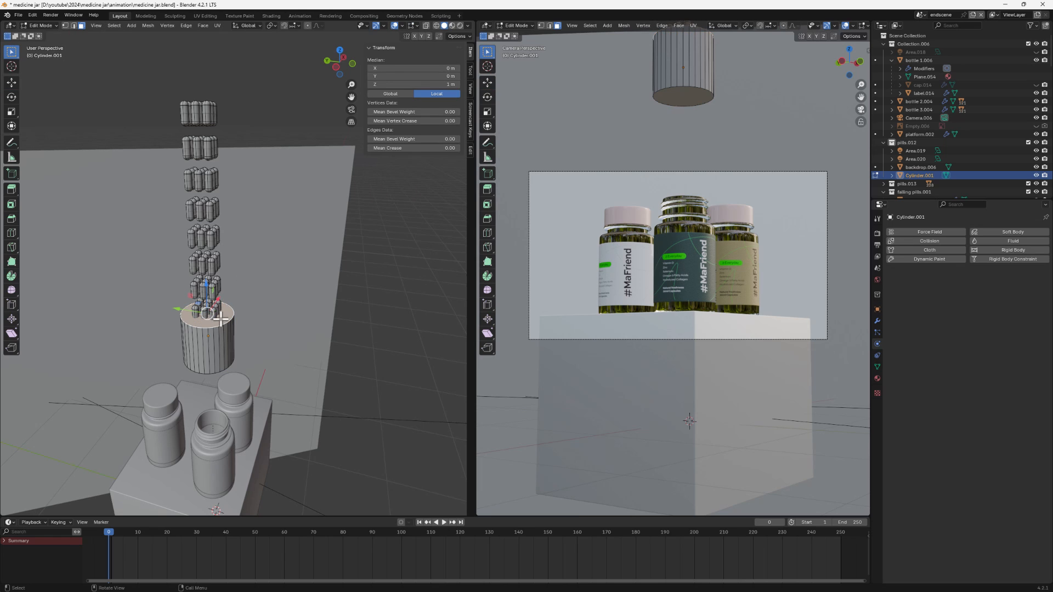
pyautogui.press('x')
pyautogui.click(192, 338)
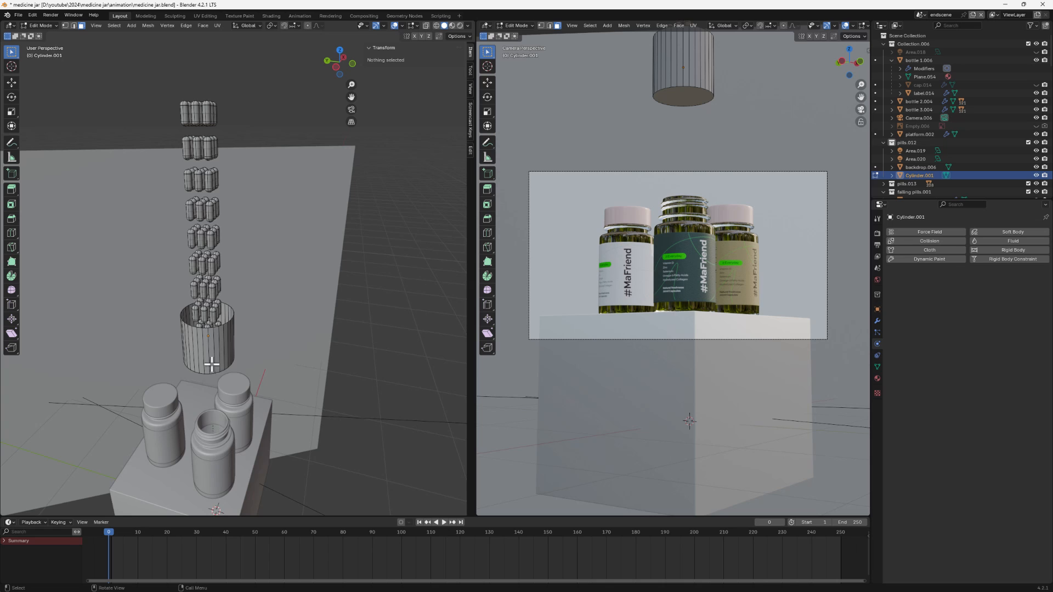
pyautogui.moveTo(192, 337); pyautogui.dragTo(187, 347, button='middle')
pyautogui.click(202, 387)
pyautogui.press('x')
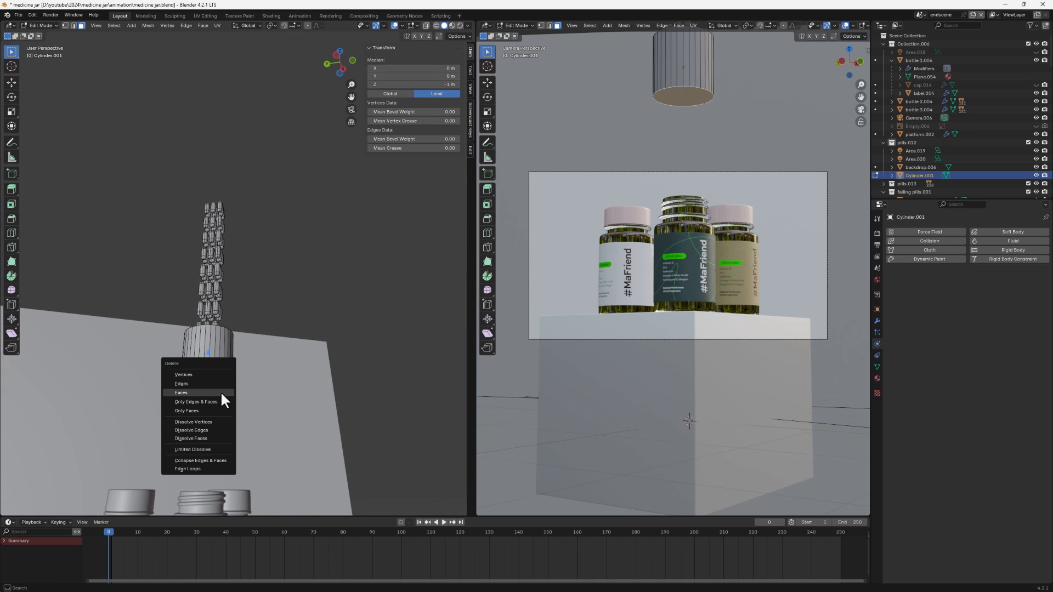
pyautogui.click(220, 391)
pyautogui.moveTo(203, 388); pyautogui.dragTo(205, 362, button='middle')
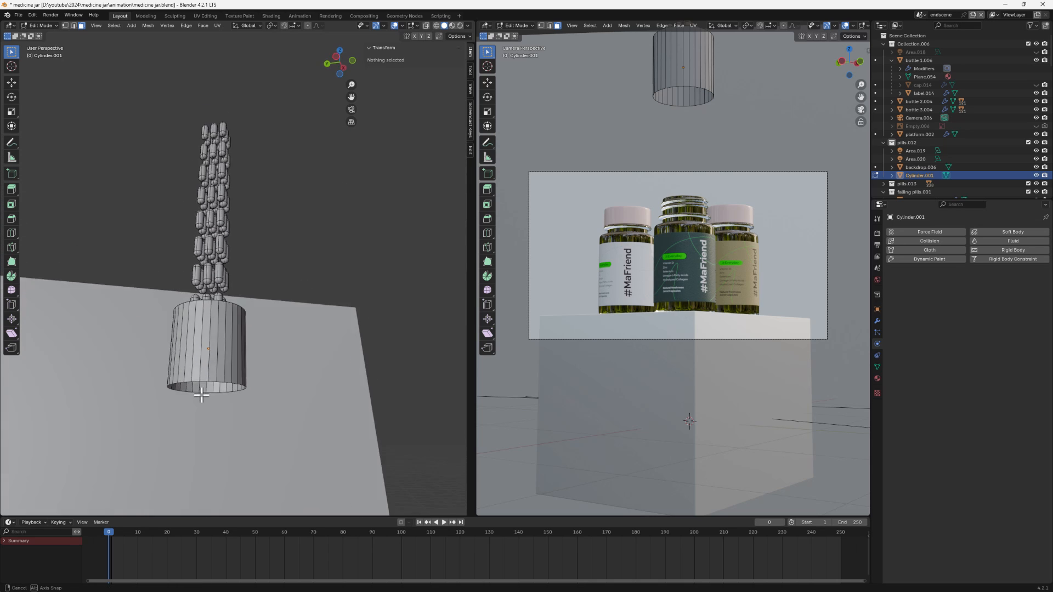
# Step: Extrude the cylinder's top edge loop upward about 0.31 m along Z
pyautogui.scroll(2, 205, 359)
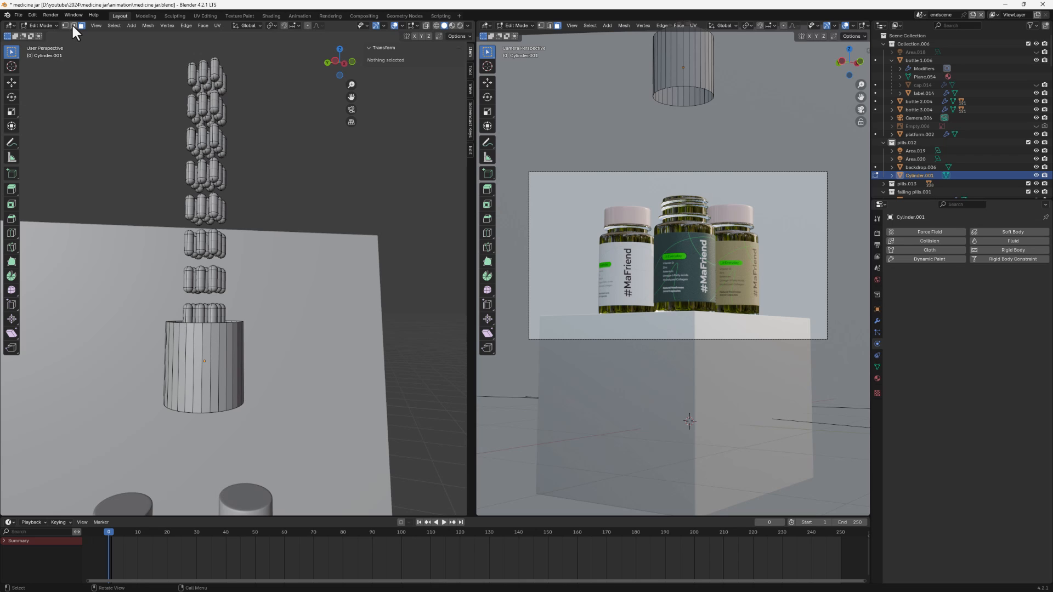
pyautogui.keyDown('alt'); pyautogui.click(195, 324); pyautogui.keyUp('alt')
pyautogui.keyDown('alt'); pyautogui.click(201, 326); pyautogui.keyUp('alt')
pyautogui.keyDown('alt'); pyautogui.click(196, 323); pyautogui.keyUp('alt')
pyautogui.moveTo(211, 326); pyautogui.dragTo(210, 344, button='middle')
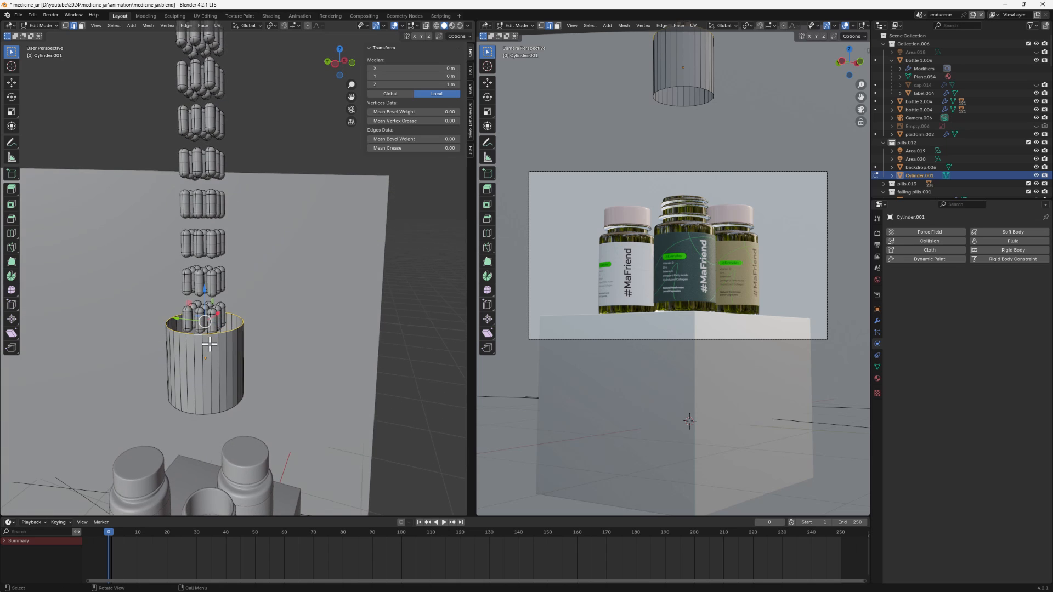
pyautogui.press('e')
pyautogui.press('z')
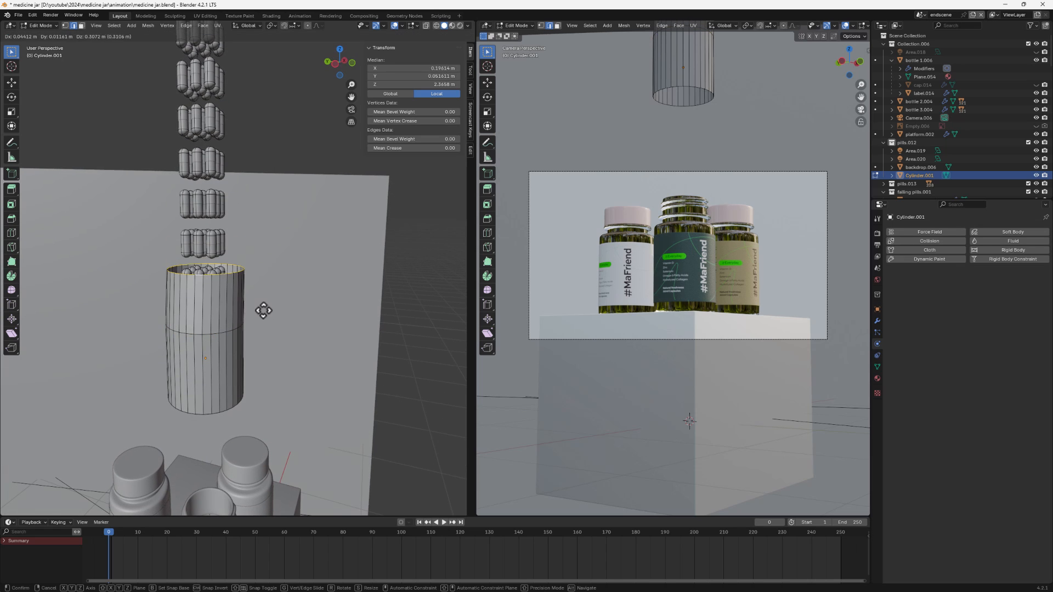
pyautogui.click(266, 312)
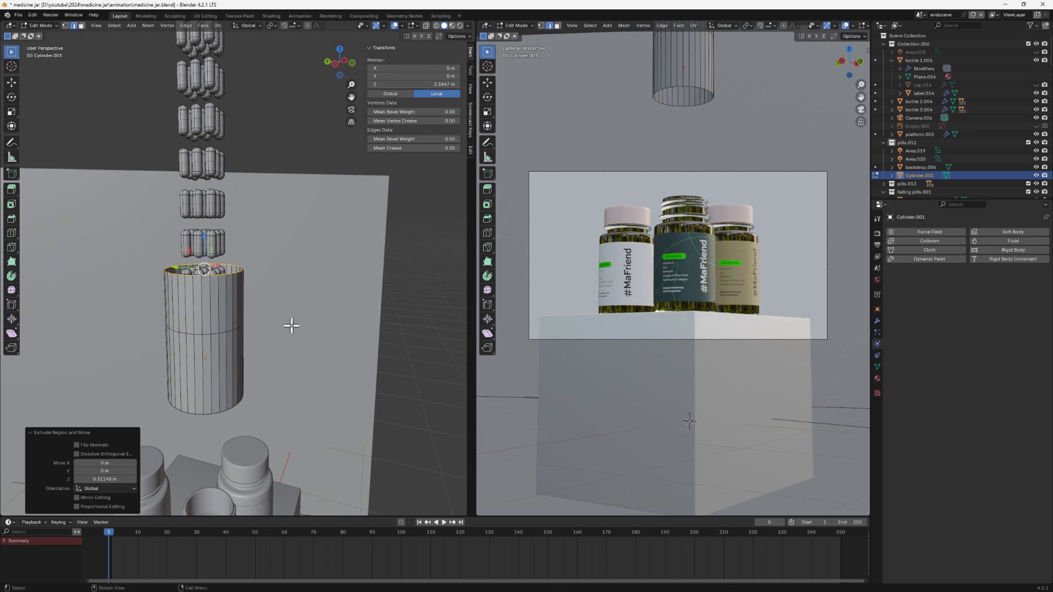
# Step: Scale the extruded top loop outward about 4 times to form a funnel, and return to Object Mode
pyautogui.press('s')
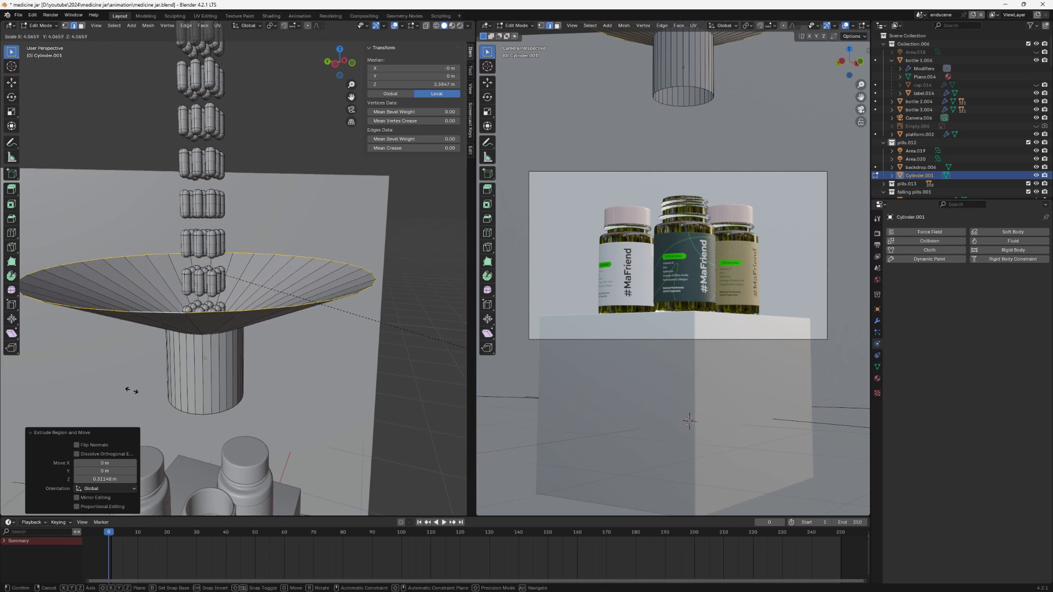
pyautogui.click(132, 384)
pyautogui.scroll(-6, 156, 365)
pyautogui.scroll(1, 169, 407)
pyautogui.moveTo(169, 406); pyautogui.dragTo(181, 375, button='middle')
pyautogui.press('Tab')
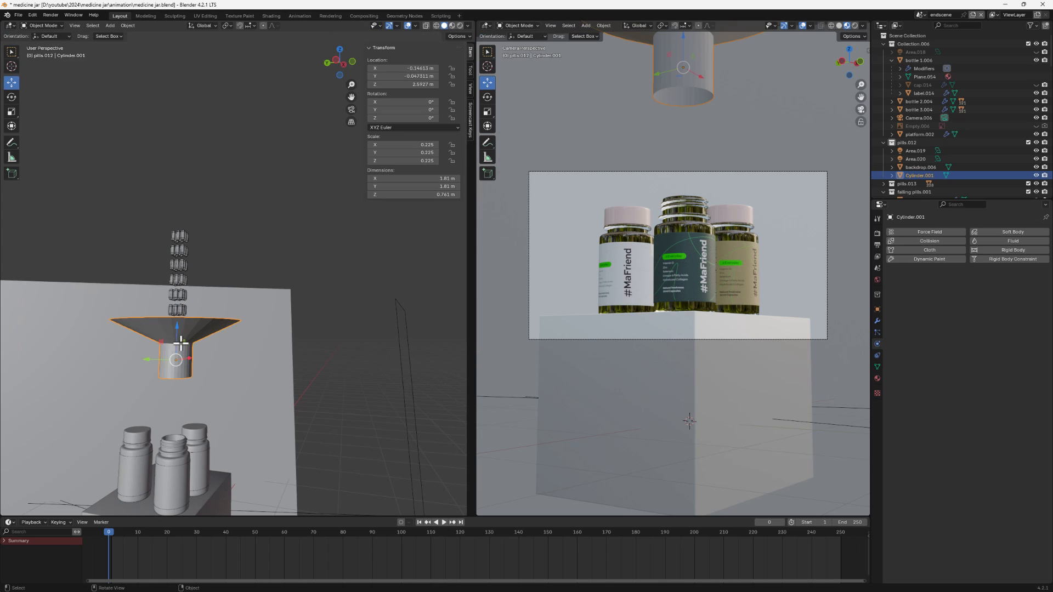
# Step: Lower the funnel about 0.43 m along Z towards the open bottle and apply its scale
pyautogui.moveTo(177, 321); pyautogui.dragTo(178, 411)
pyautogui.hotkey('ctrl', 'a')
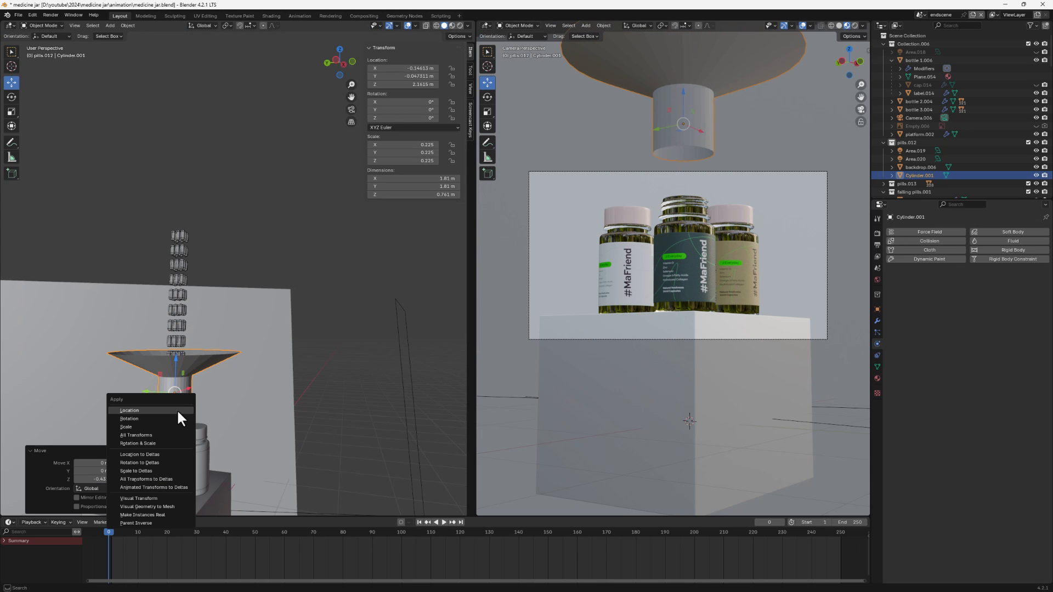
pyautogui.click(124, 426)
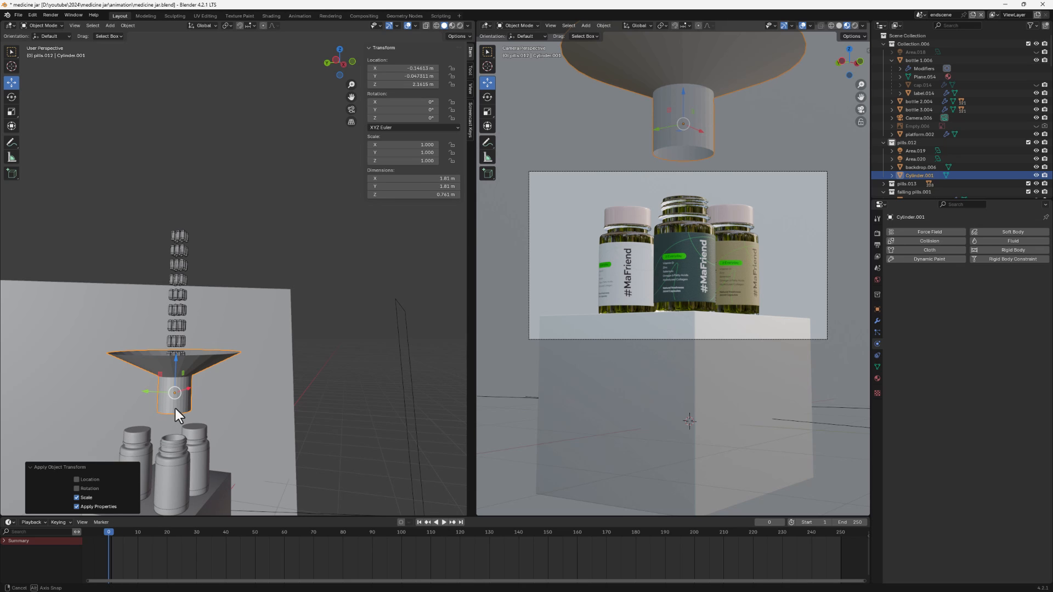
# Step: Scale the whole funnel down uniformly to about 0.84
pyautogui.moveTo(175, 408); pyautogui.dragTo(180, 409, button='middle')
pyautogui.press('s')
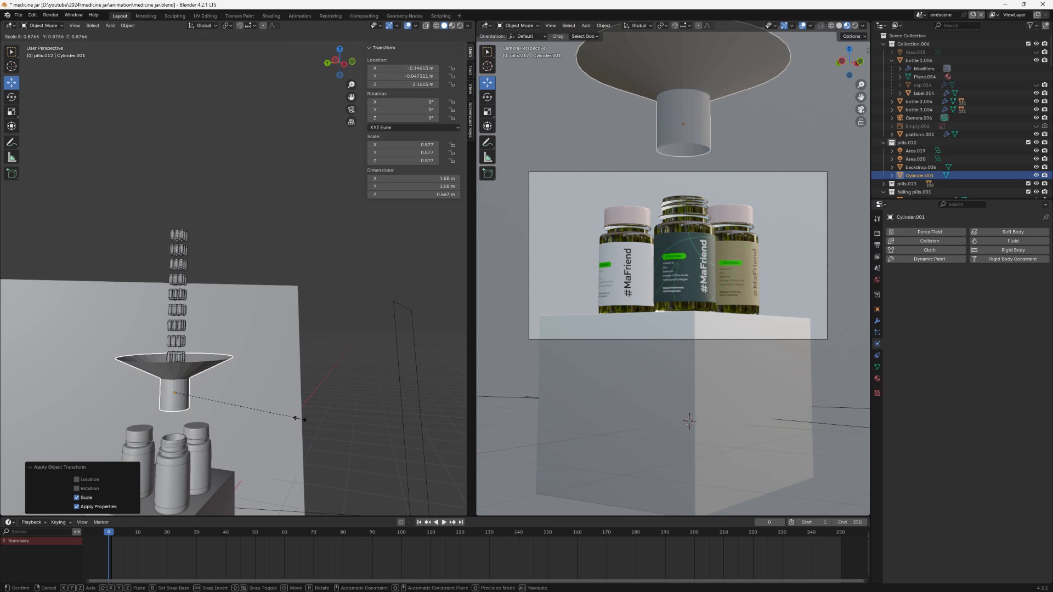
pyautogui.click(228, 417)
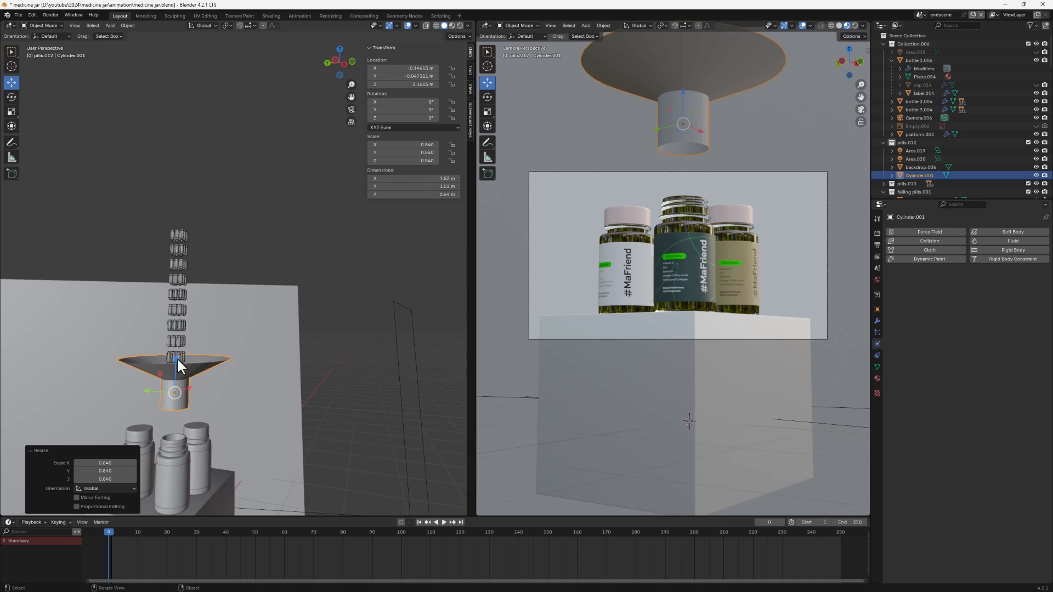
pyautogui.moveTo(176, 357)
pyautogui.mouseDown(button='middle')
pyautogui.moveTo(168, 396)
pyautogui.moveTo(167, 371)
pyautogui.moveTo(117, 389)
pyautogui.moveTo(163, 353)
pyautogui.mouseUp(button='middle')
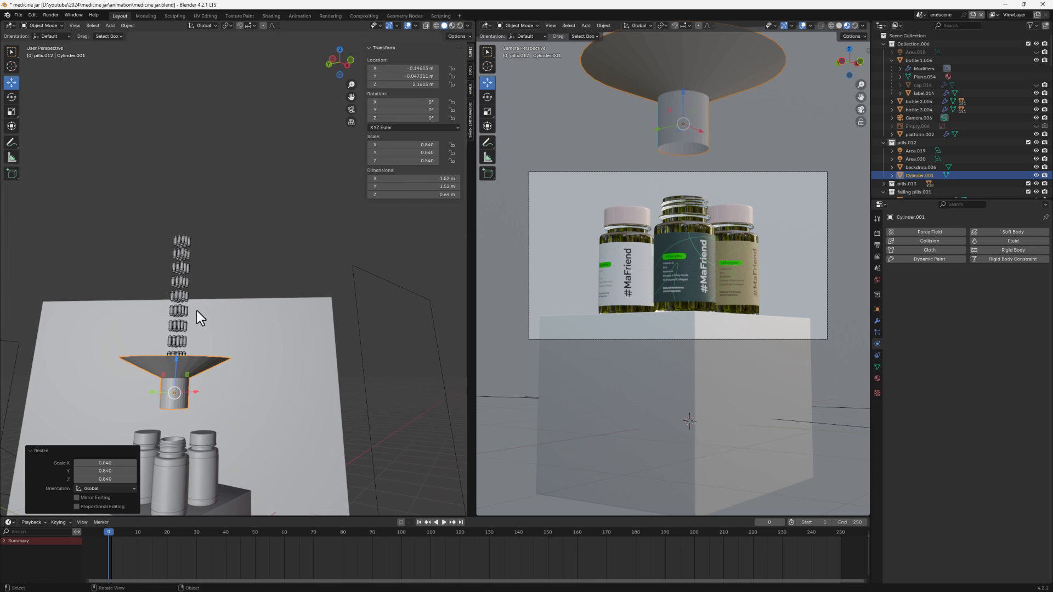
# Step: Select all objects in the falling pills.001 collection, raise them clear above the funnel and shift them slightly along X
pyautogui.moveTo(196, 310); pyautogui.dragTo(176, 361, button='middle')
pyautogui.scroll(-3, 890, 169)
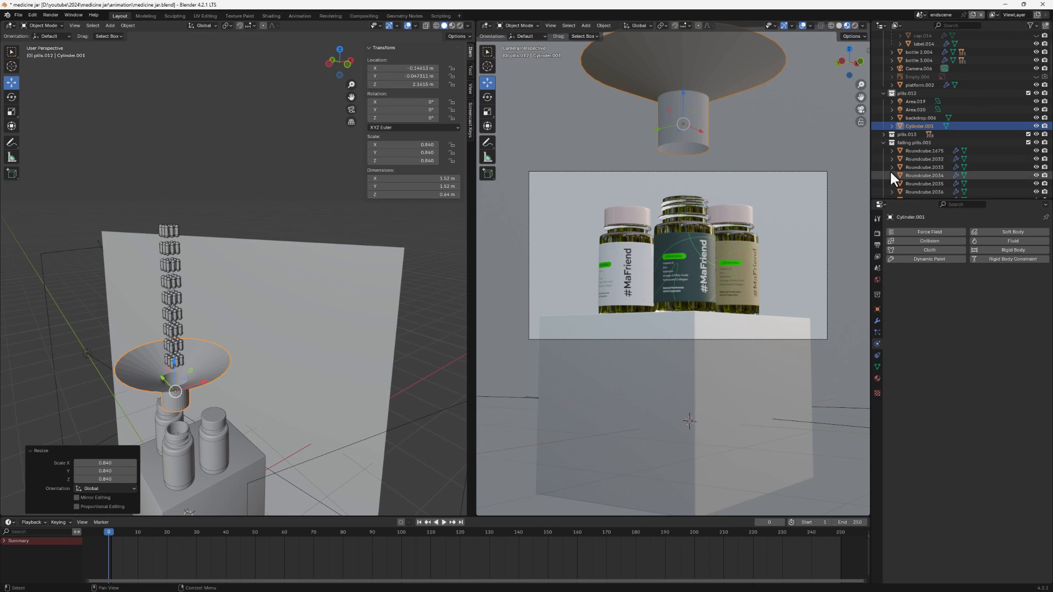
pyautogui.click(914, 140)
pyautogui.rightClick(913, 141)
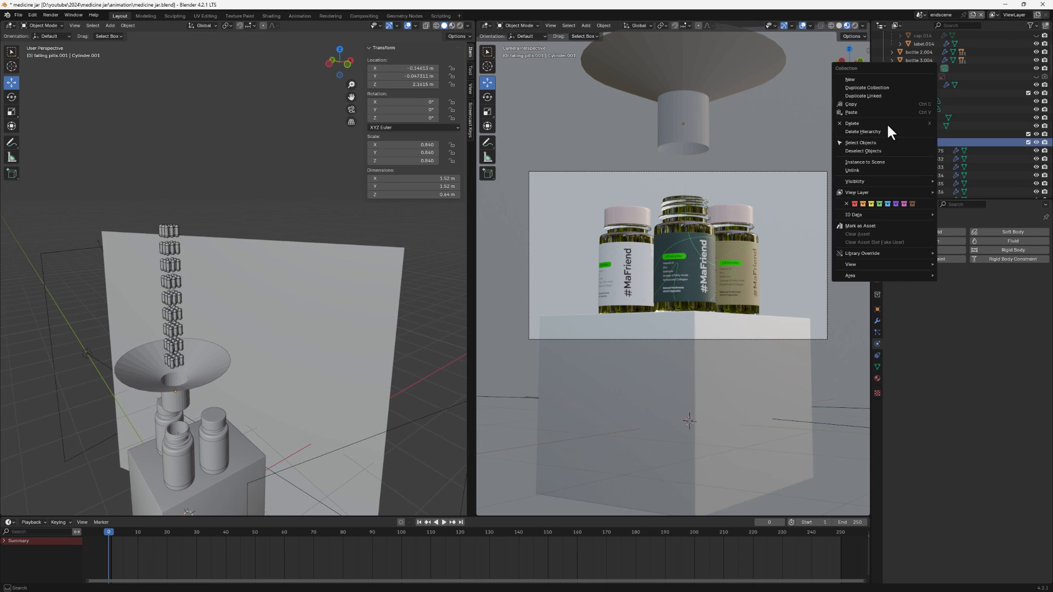
pyautogui.click(854, 142)
pyautogui.moveTo(168, 268); pyautogui.dragTo(204, 247)
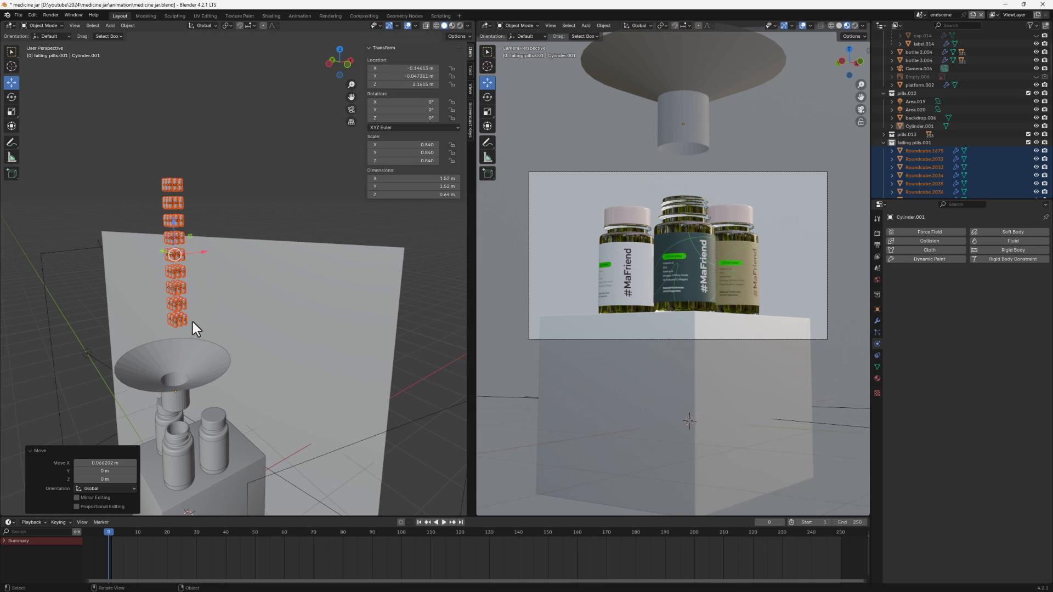
# Step: Add a rigid body to the funnel with type Passive and collision shape Mesh
pyautogui.click(179, 374)
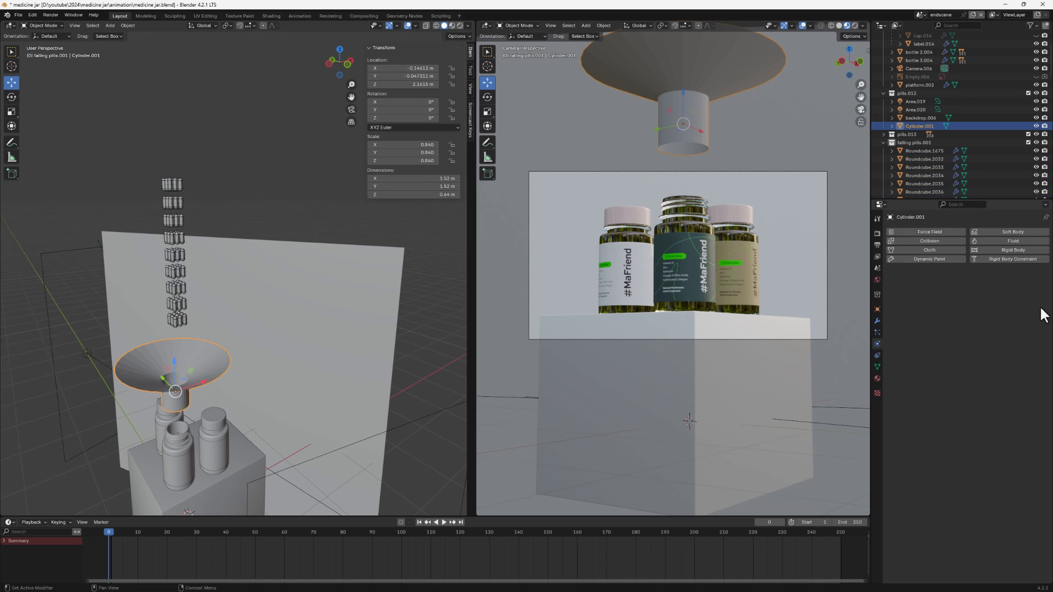
pyautogui.click(1012, 249)
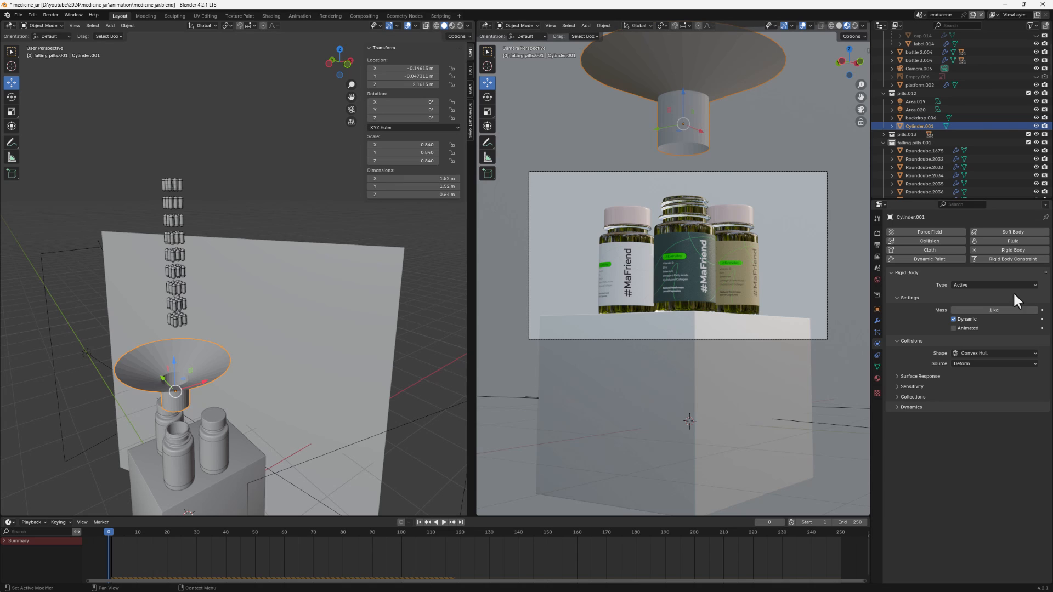
pyautogui.click(967, 283)
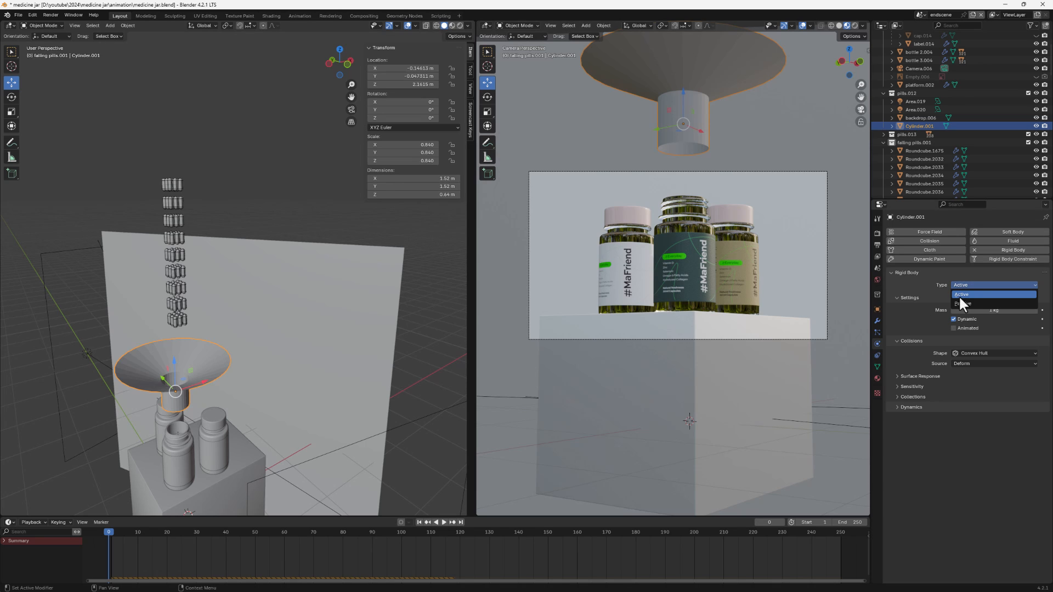
pyautogui.click(962, 301)
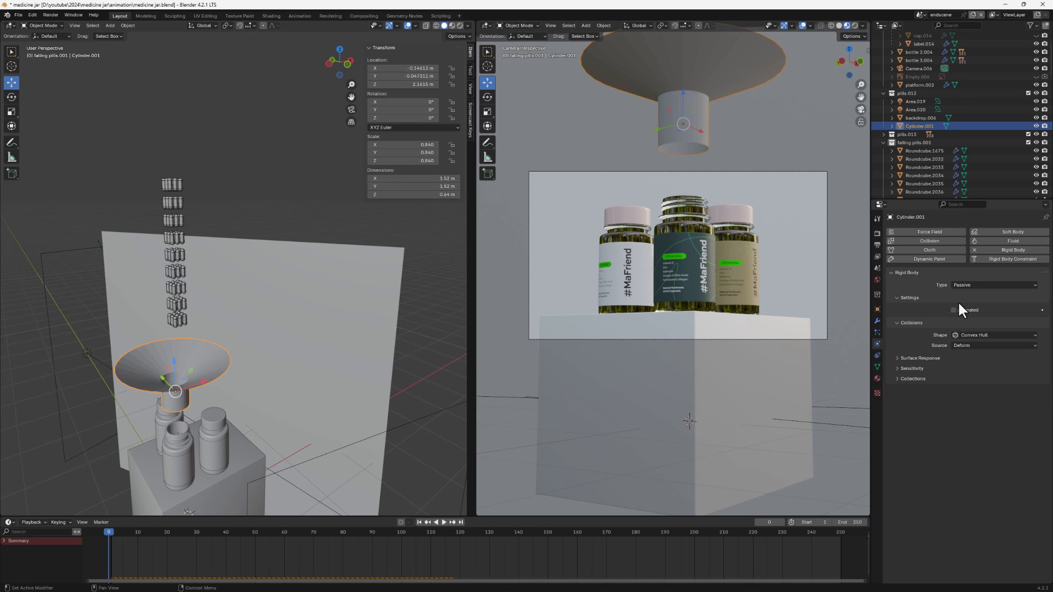
pyautogui.click(969, 335)
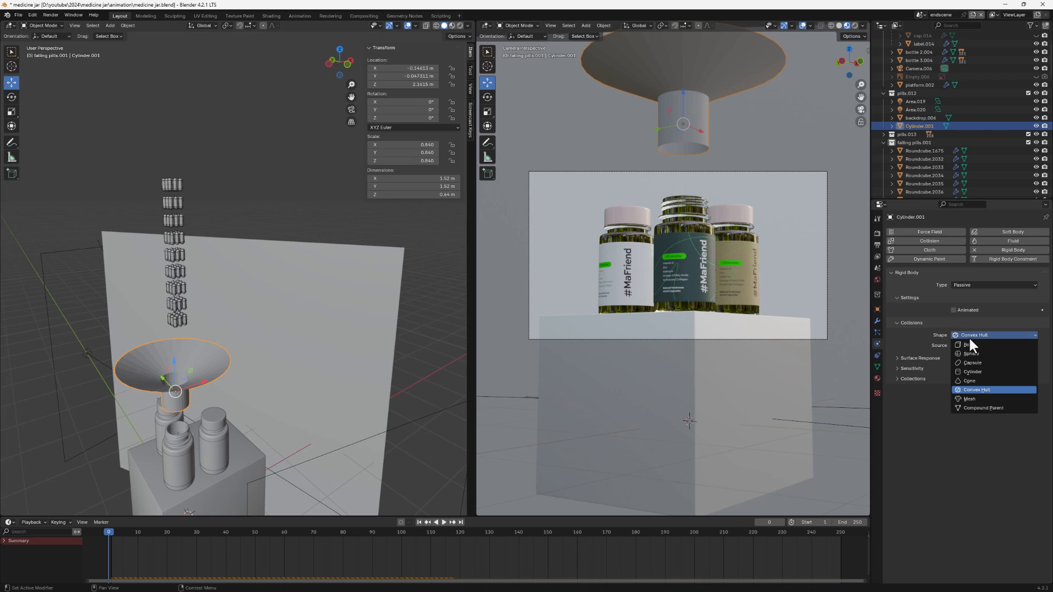
pyautogui.click(973, 401)
# Step: Play the simulation from the start twice to check how the pills fall through the funnel towards the open bottle
pyautogui.moveTo(193, 327); pyautogui.dragTo(352, 482, button='middle')
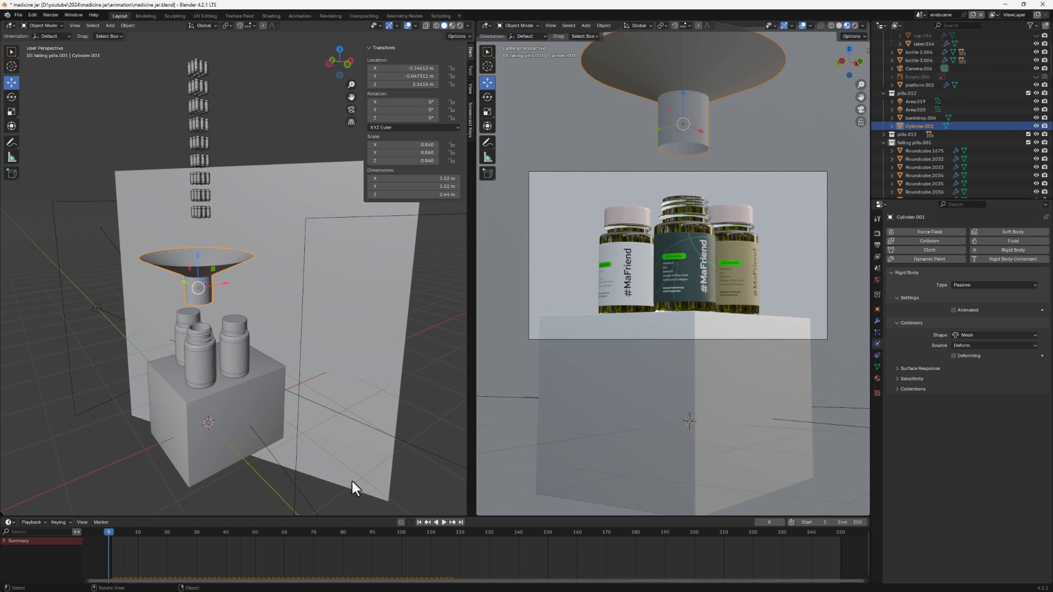
pyautogui.moveTo(265, 310); pyautogui.dragTo(275, 323, button='middle')
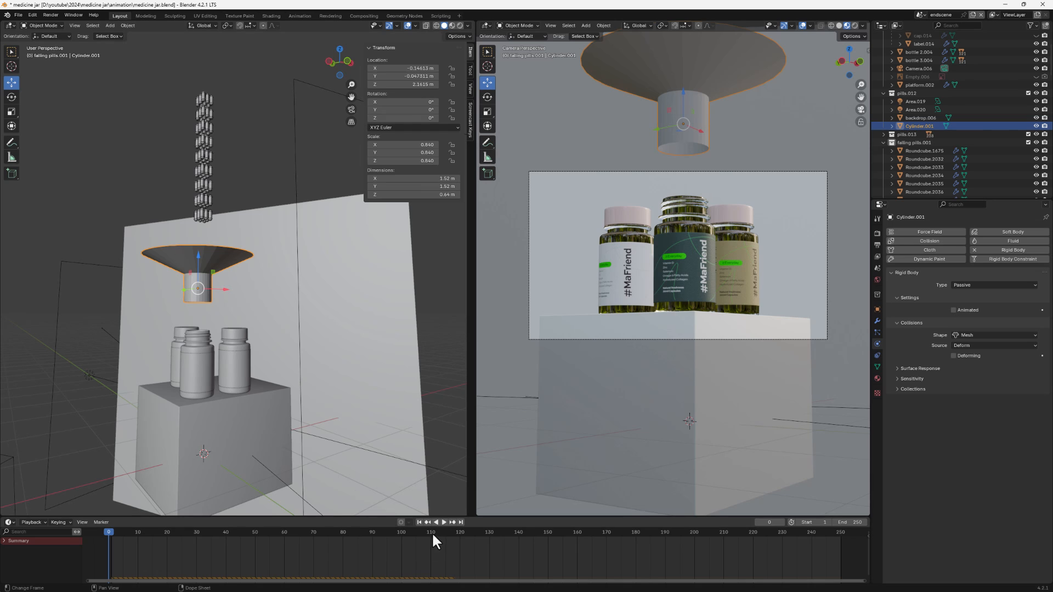
pyautogui.click(443, 522)
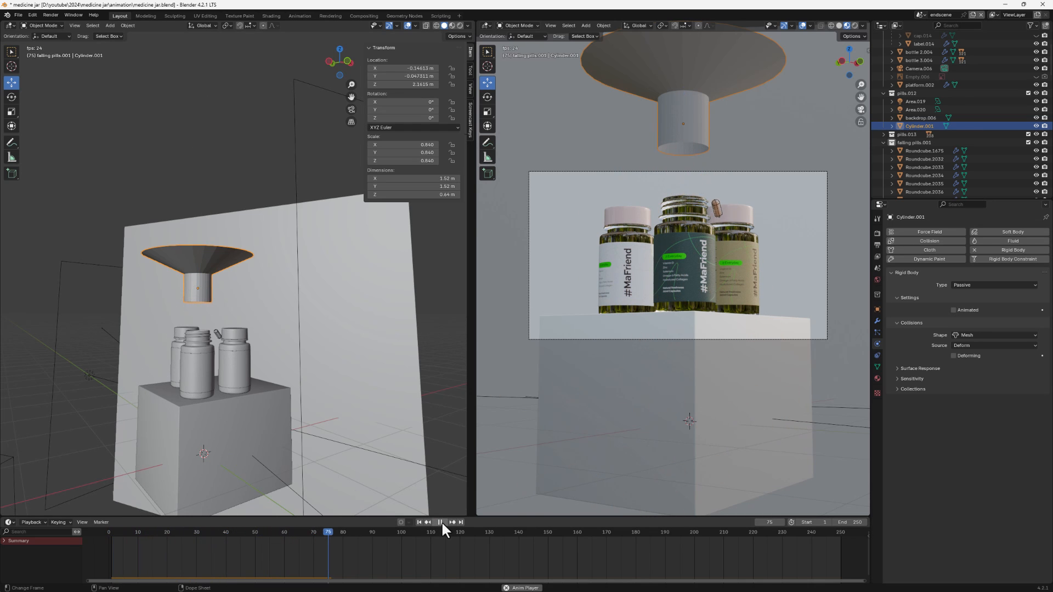
pyautogui.click(441, 522)
pyautogui.hotkey('shift', 'Left')
pyautogui.click(442, 521)
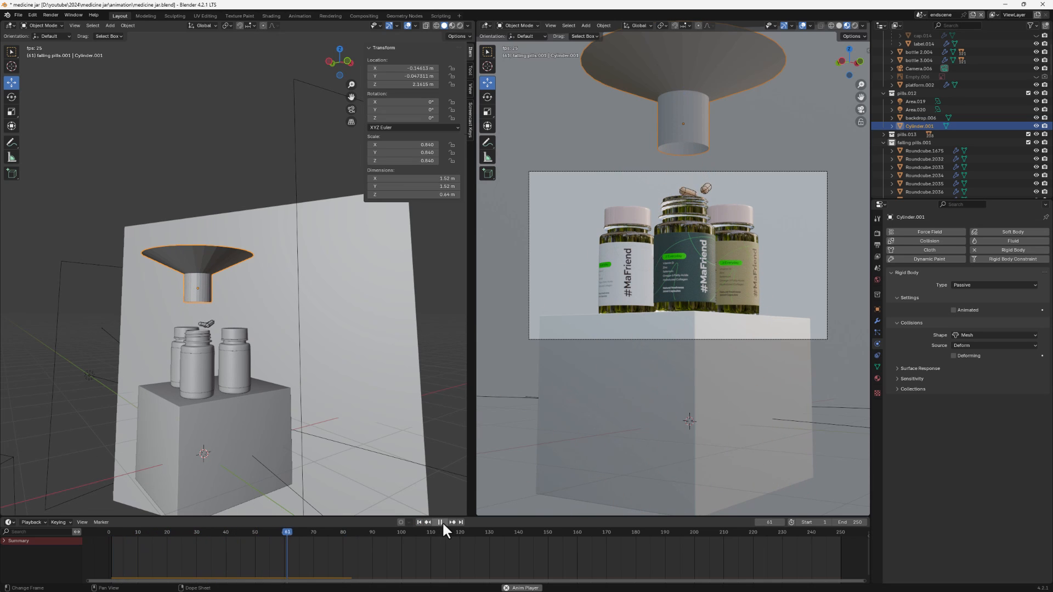
pyautogui.click(438, 522)
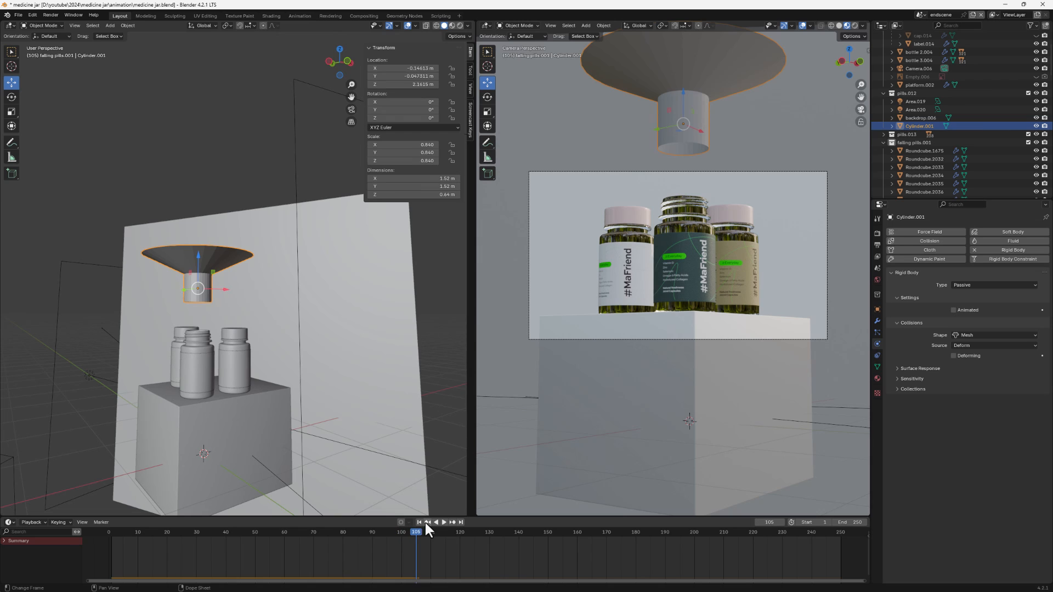
# Step: Scale the funnel down uniformly by about 0.766 so its spout is narrower than the bottle neck
pyautogui.scroll(6, 181, 290)
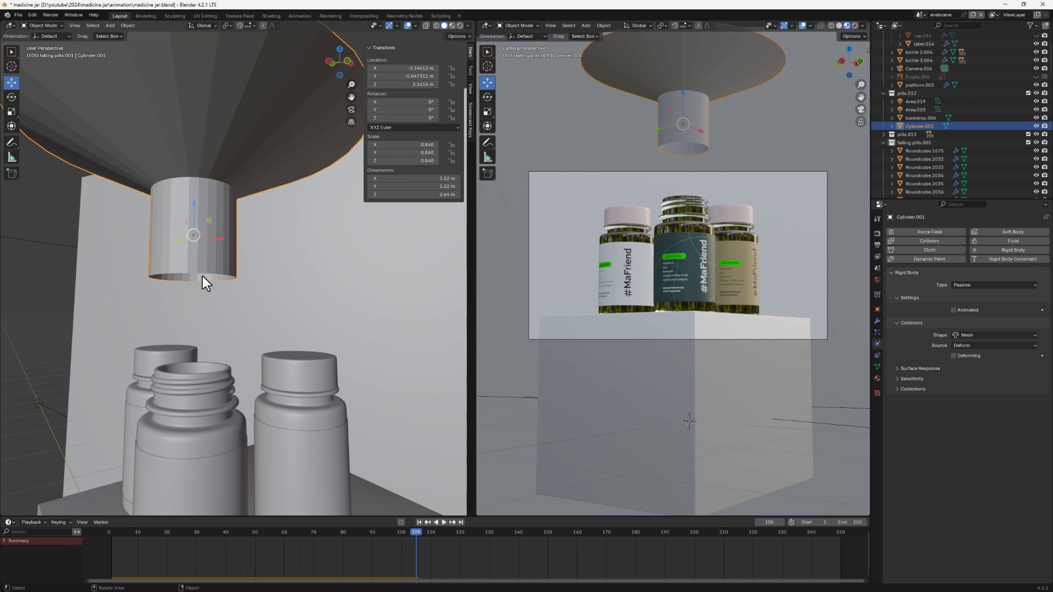
pyautogui.press('s')
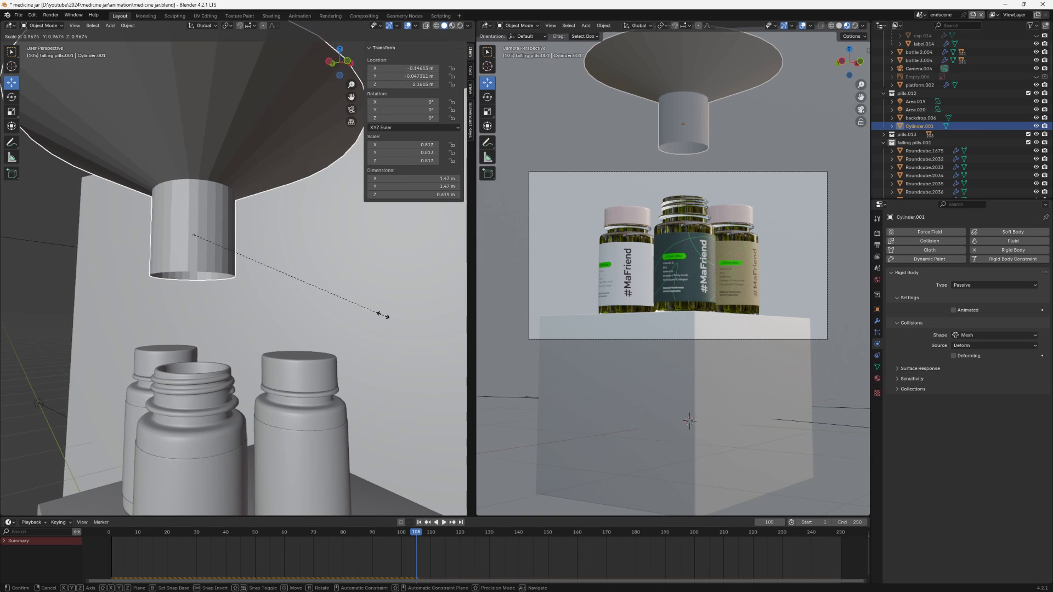
pyautogui.click(343, 301)
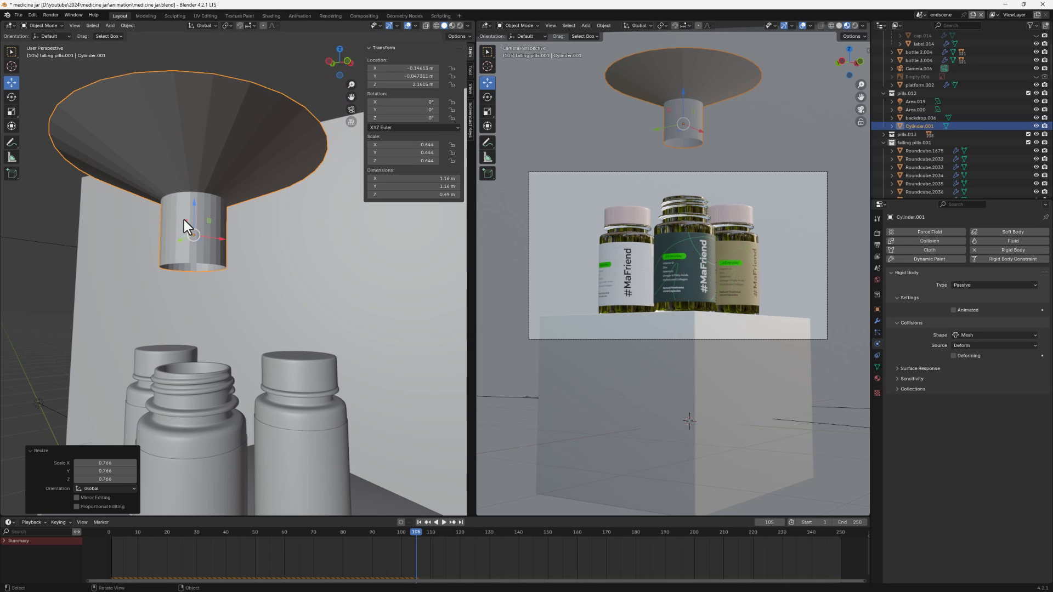
# Step: Lower the funnel about 0.19 m along Z, closer to the bottle opening, and apply its scale
pyautogui.moveTo(193, 203); pyautogui.dragTo(192, 245)
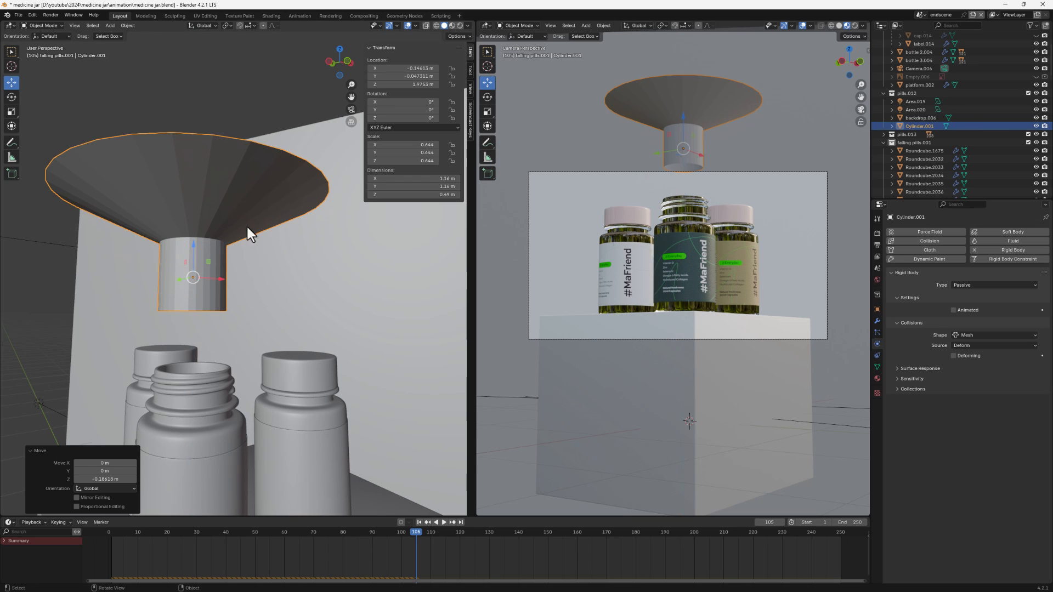
pyautogui.hotkey('ctrl', 'a')
pyautogui.click(212, 238)
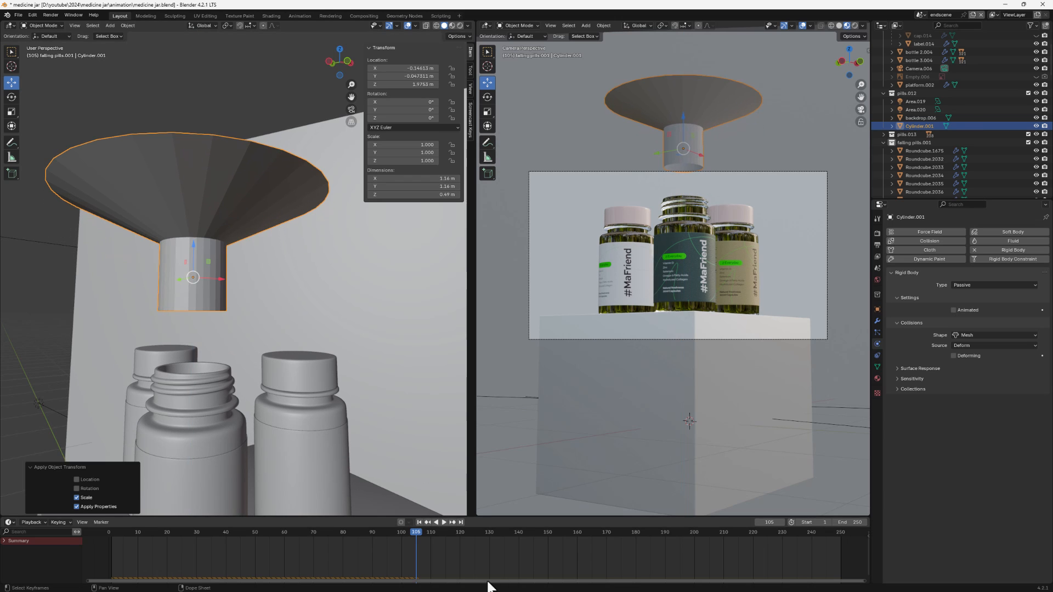
# Step: Replay the simulation from the first frame to check whether the pills land inside the open bottle
pyautogui.click(419, 522)
pyautogui.click(445, 522)
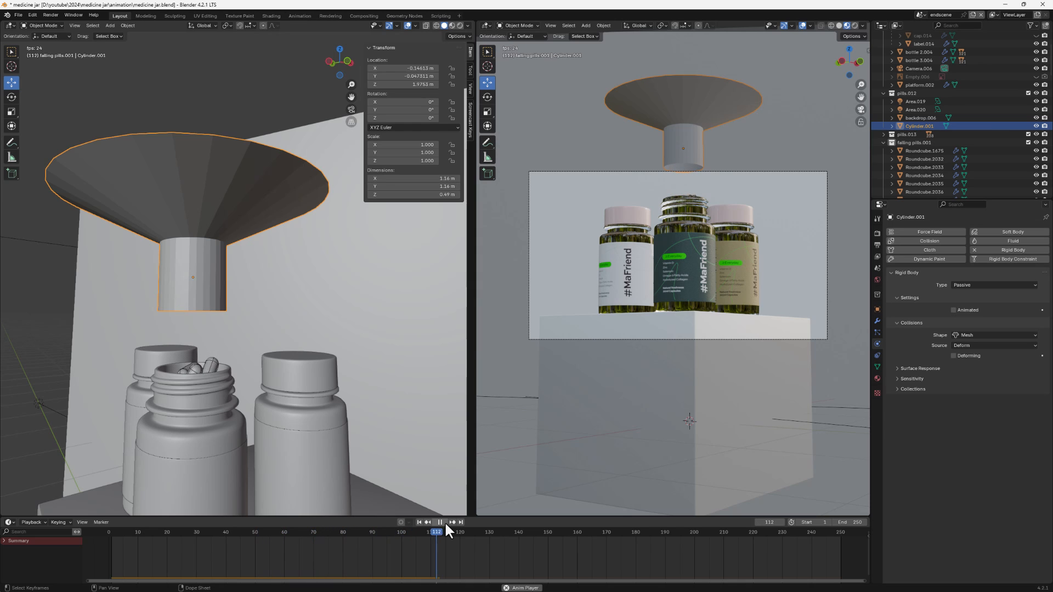
pyautogui.click(441, 522)
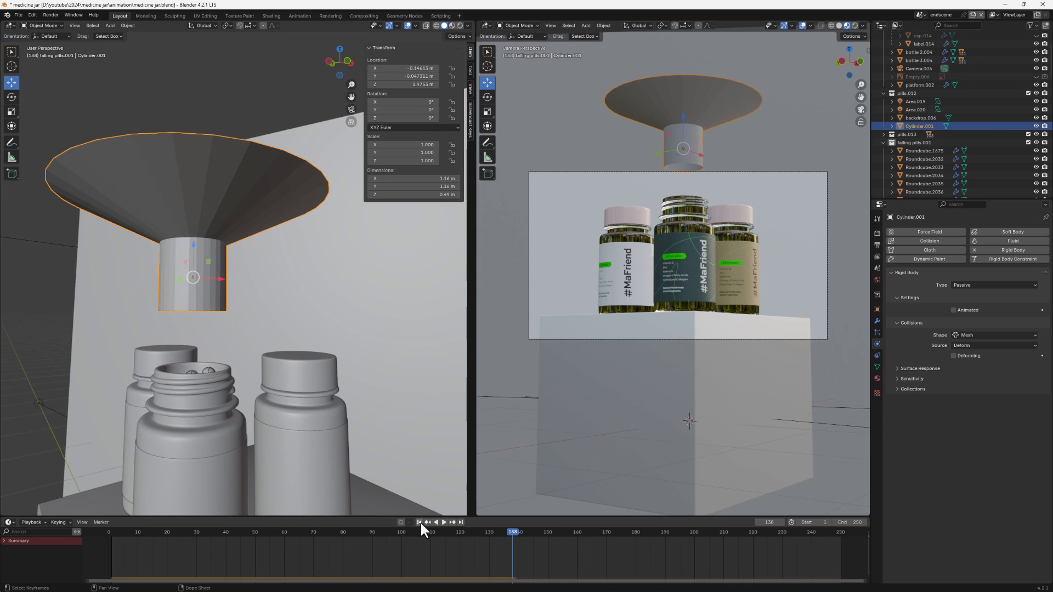
# Step: Play the simulation from the start again to check how the pills drop into the open bottle
pyautogui.moveTo(443, 531); pyautogui.dragTo(112, 486)
pyautogui.press('space')
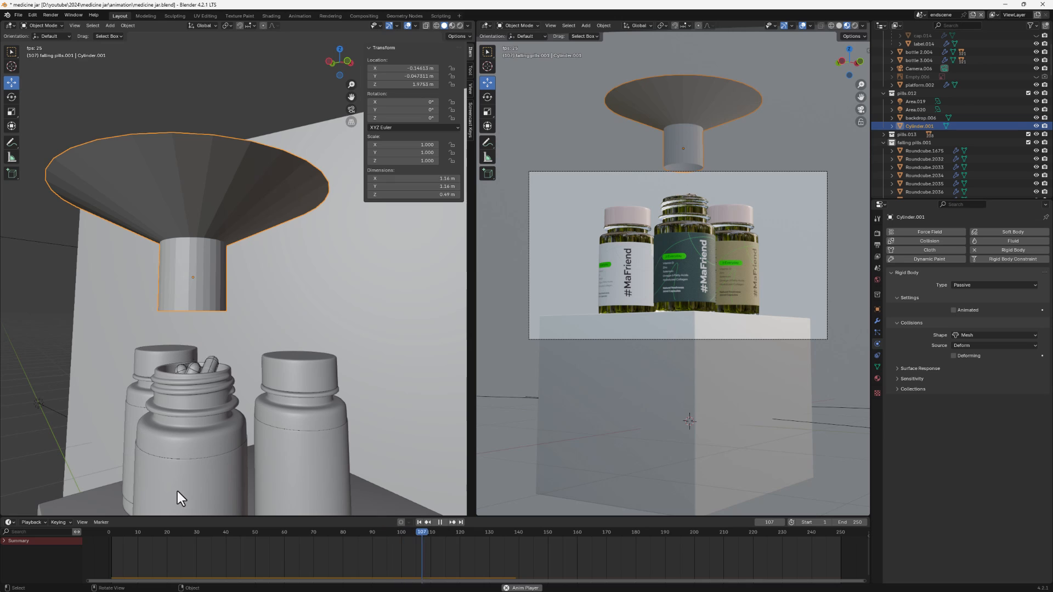
pyautogui.press('space')
# Step: Lock the camera to the view and reframe the shot so the three bottles sit lower and slightly smaller in frame
pyautogui.scroll(-1, 717, 282)
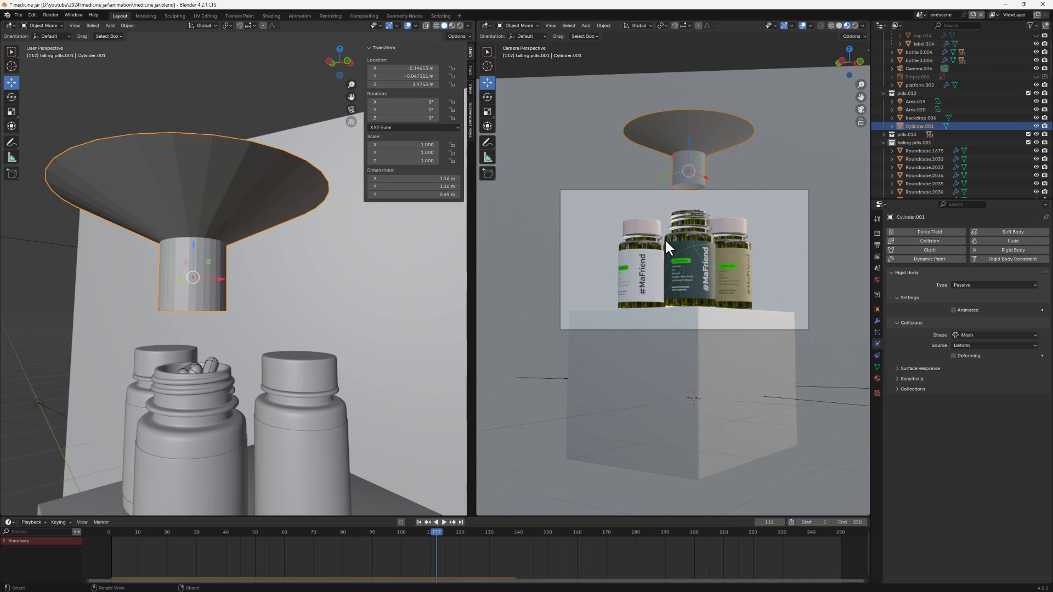
pyautogui.scroll(1, 665, 238)
pyautogui.click(860, 123)
pyautogui.moveTo(749, 192); pyautogui.dragTo(718, 259, button='middle')
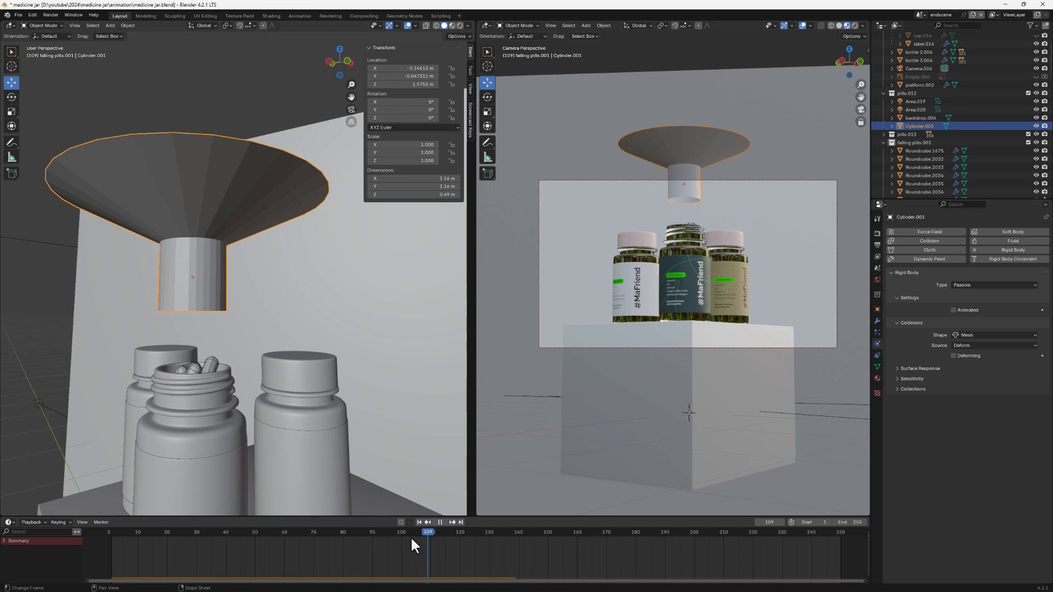
# Step: Replay the simulation from the first frame to check the falling pills in the new camera framing
pyautogui.hotkey('shift', 'Left')
pyautogui.press('space')
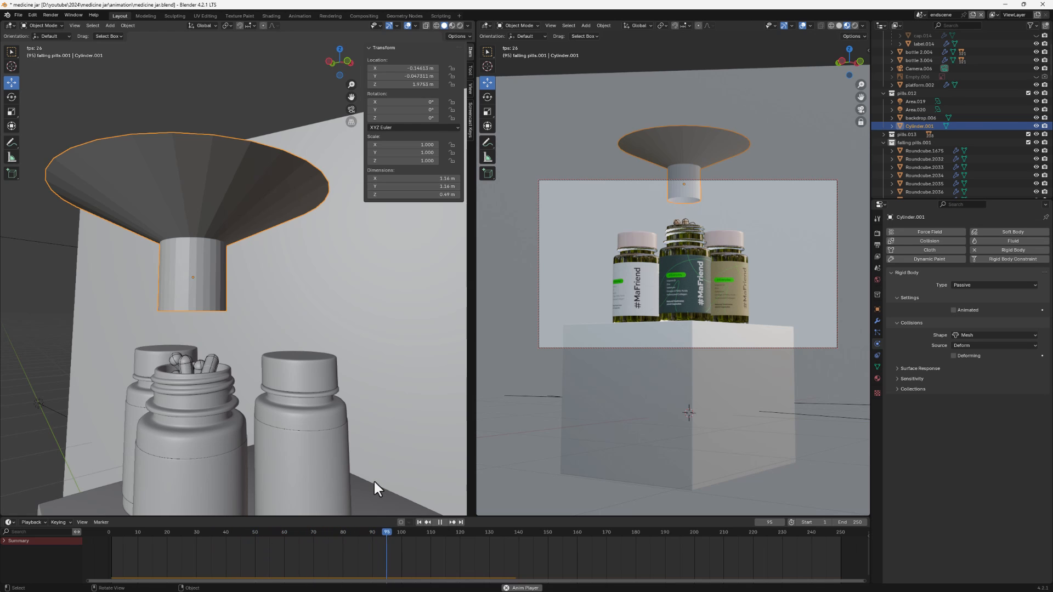
pyautogui.press('space')
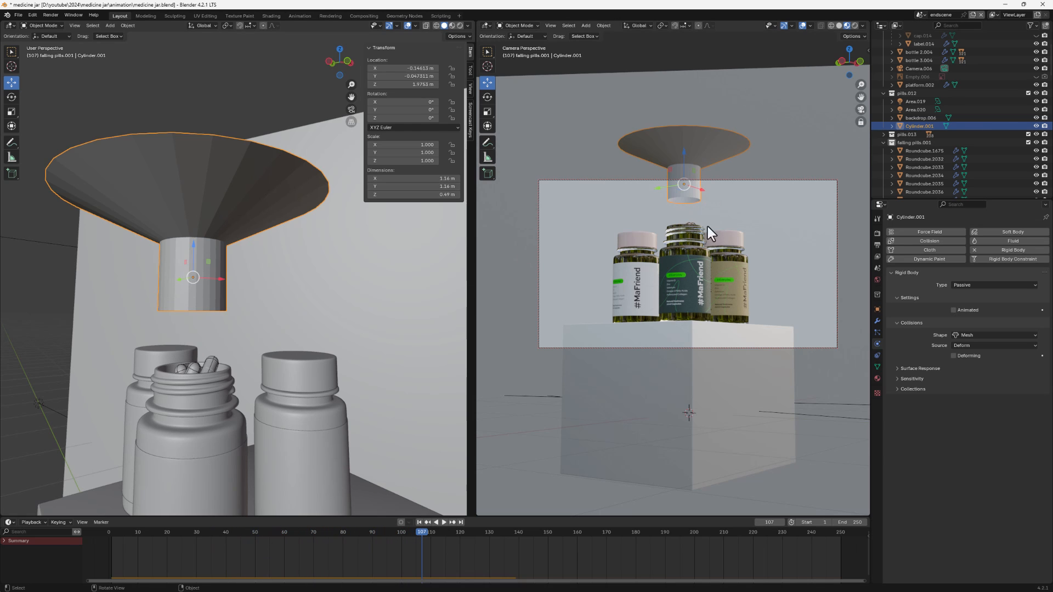
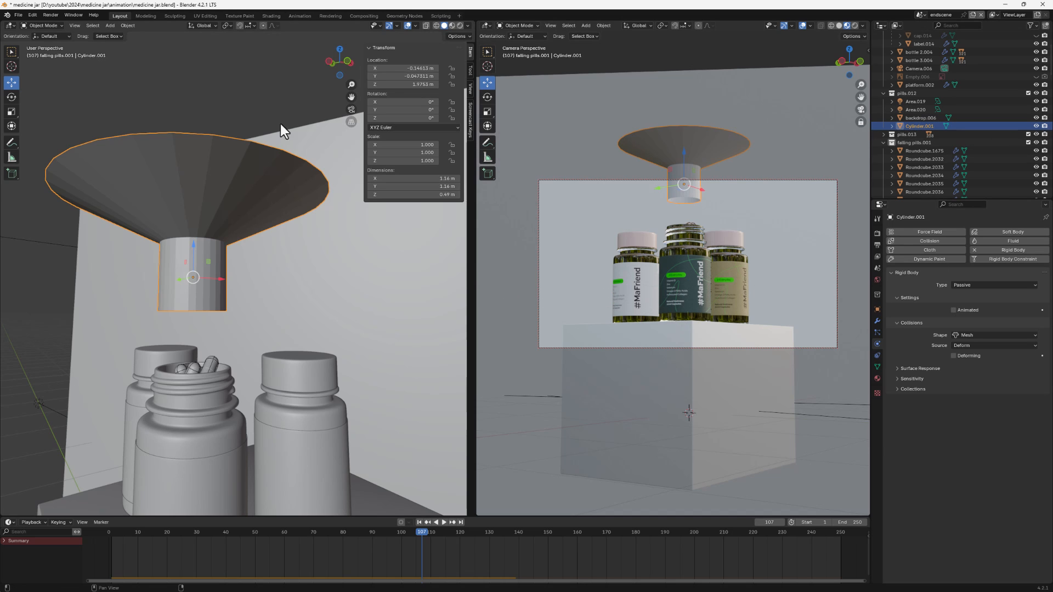
# Step: Rename Cylinder.001 to "funnel" and hide it from both the viewport and the render
pyautogui.doubleClick(916, 126)
pyautogui.scroll(-1, 918, 127)
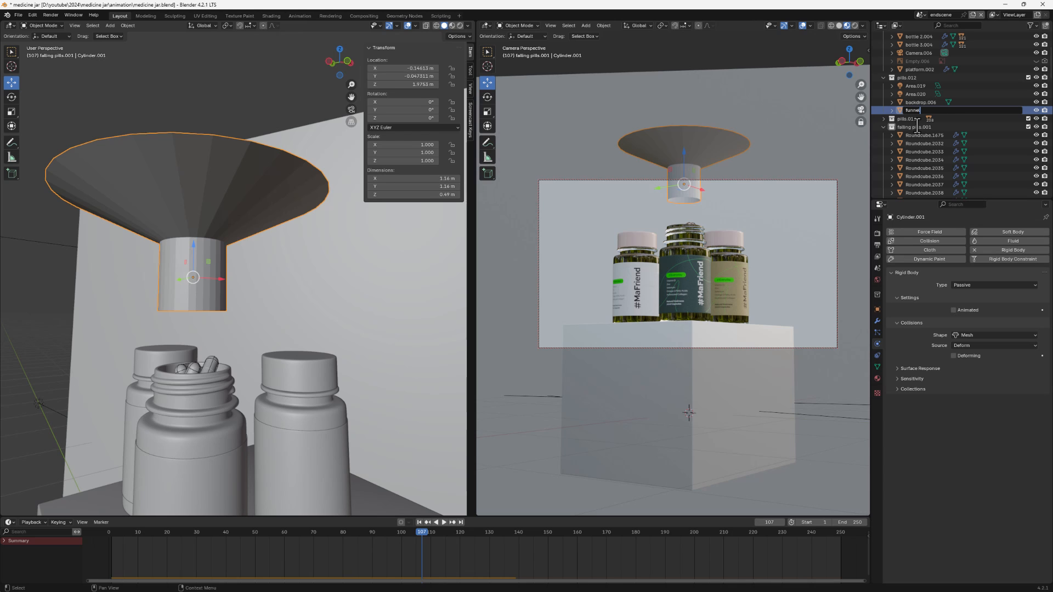
pyautogui.write('funnel')
pyautogui.press('Return')
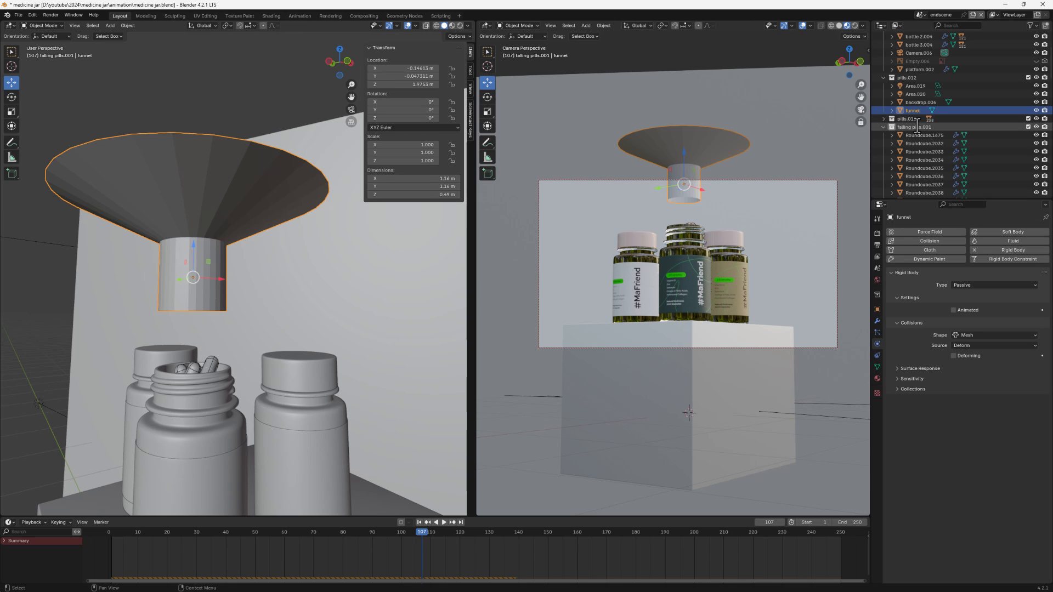
pyautogui.click(1036, 111)
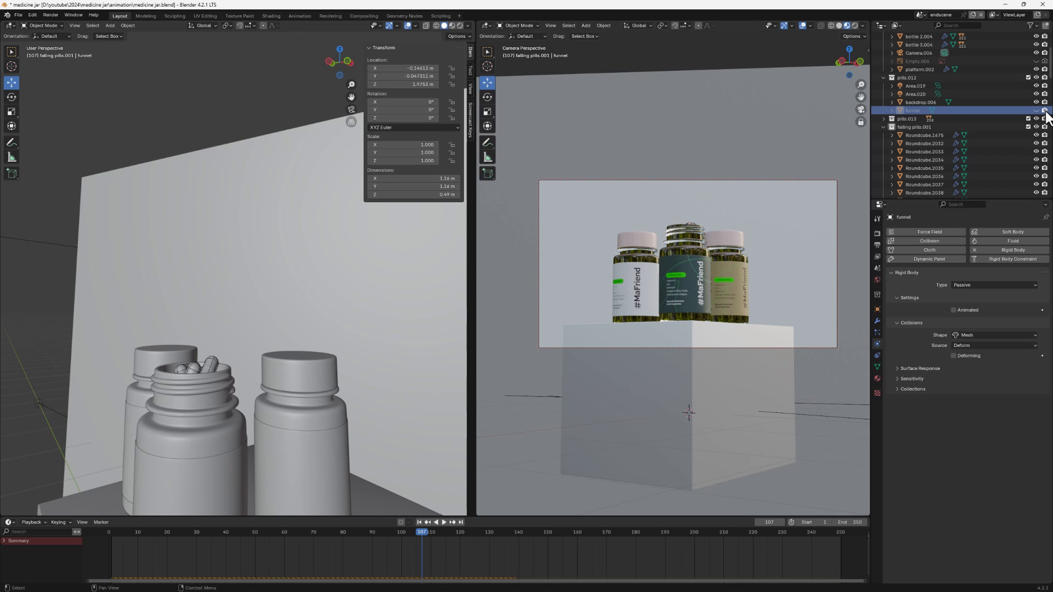
pyautogui.click(1046, 111)
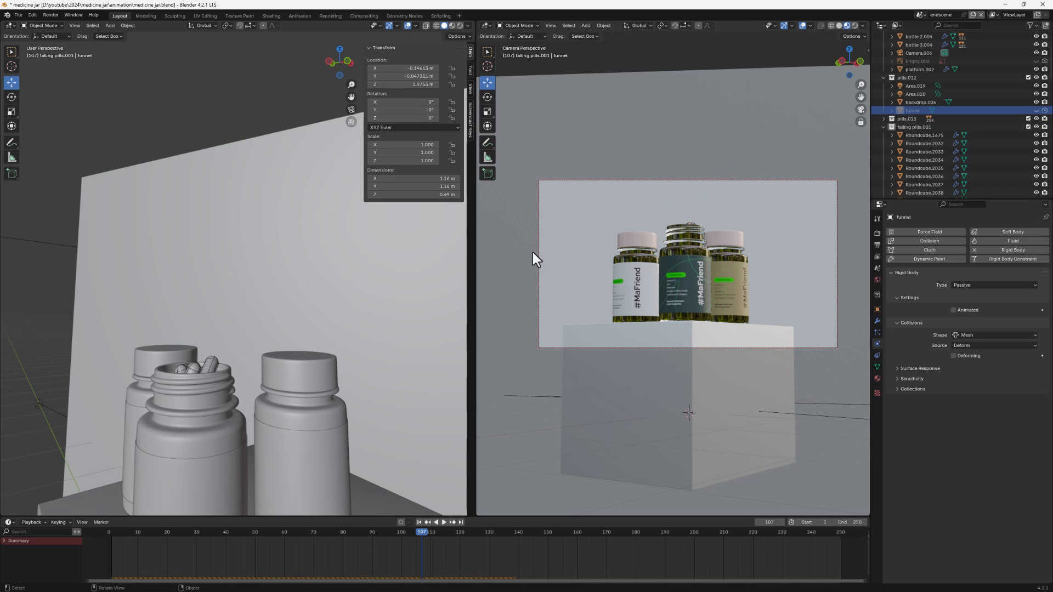
# Step: Replay the pill simulation twice from the start with the funnel hidden and examine the bottle around frame 120
pyautogui.moveTo(400, 537); pyautogui.dragTo(91, 541)
pyautogui.press('space')
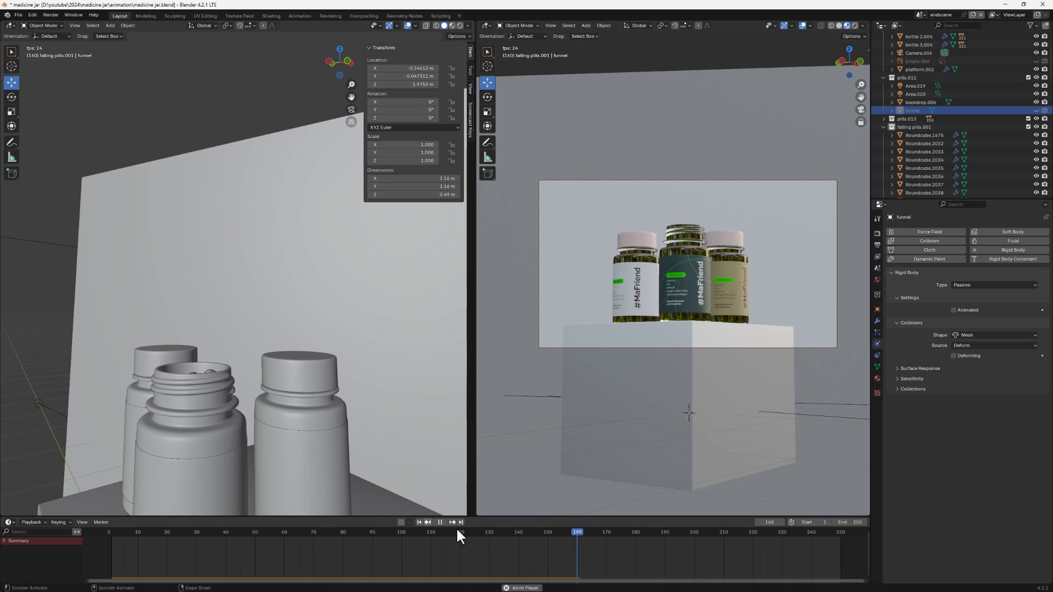
pyautogui.press('space')
pyautogui.moveTo(614, 540); pyautogui.dragTo(94, 535)
pyautogui.press('space')
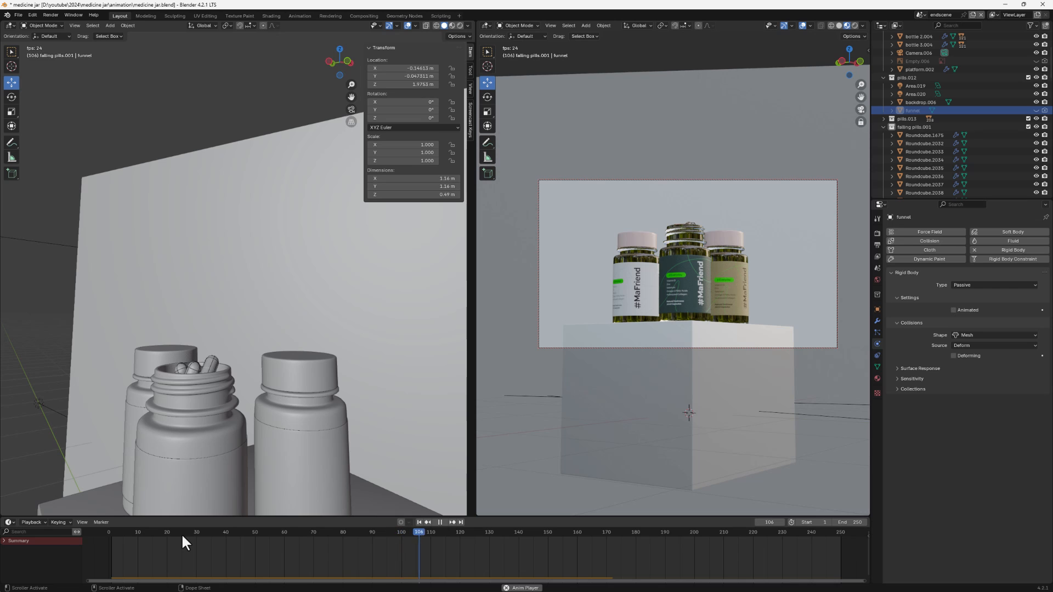
pyautogui.press('space')
pyautogui.moveTo(468, 536)
pyautogui.mouseDown()
pyautogui.moveTo(224, 545)
pyautogui.moveTo(460, 546)
pyautogui.mouseUp()
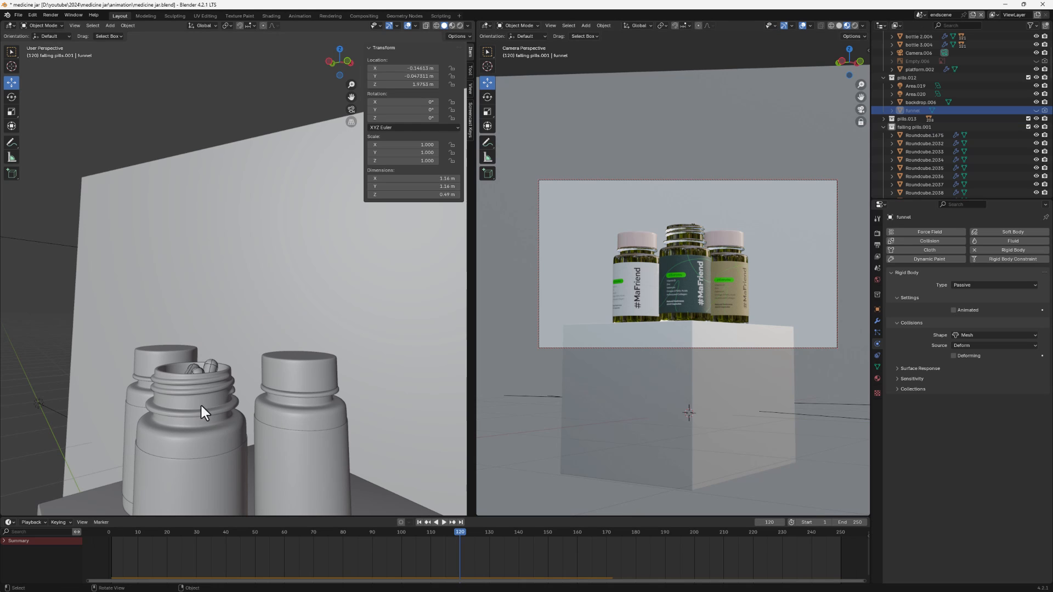
# Step: Unhide the green bottle's cap, cap.014 under bottle 1.006, in the viewport
pyautogui.click(189, 413)
pyautogui.scroll(-4, 946, 139)
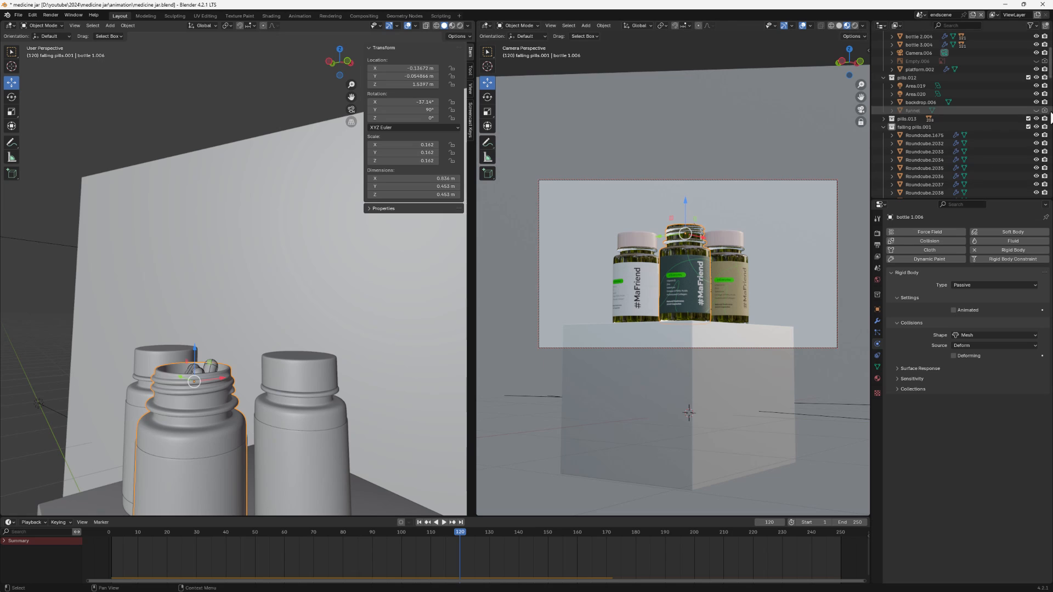
pyautogui.scroll(8, 944, 140)
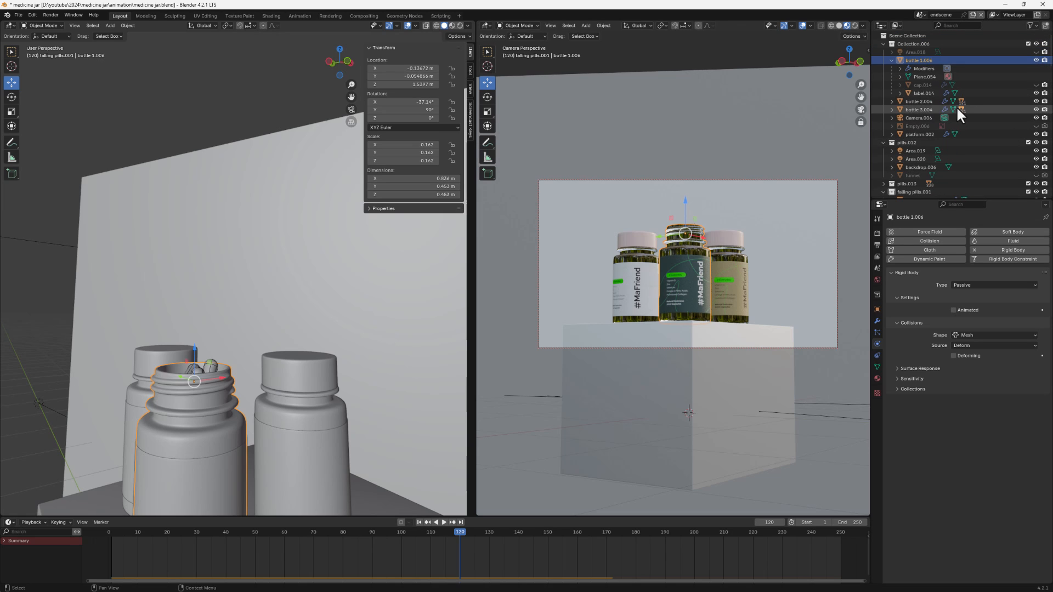
pyautogui.click(1036, 85)
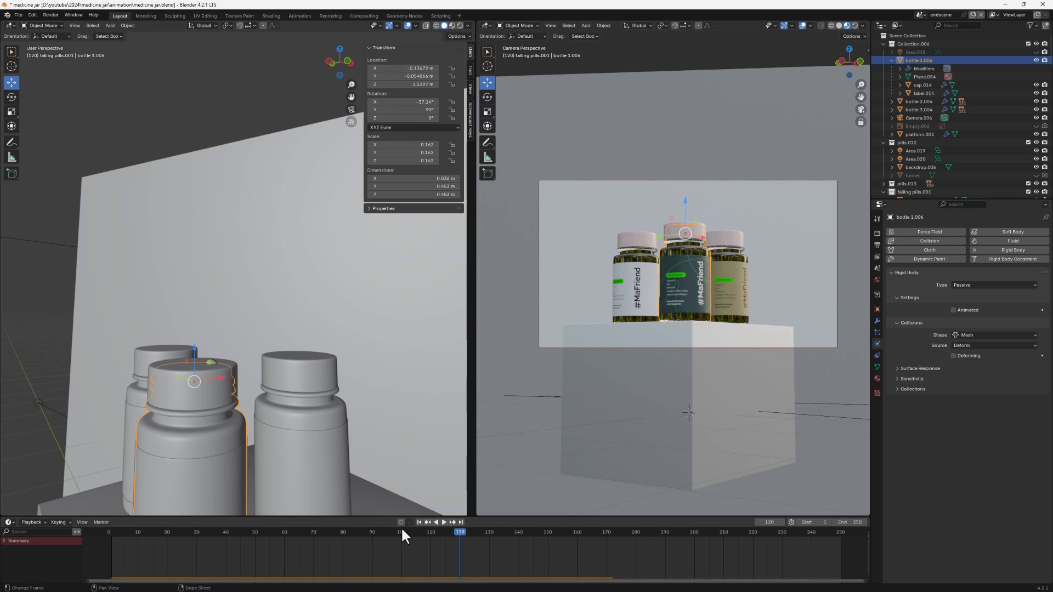
# Step: Insert a Location & Rotation keyframe for the closed green bottle cap at frame 130
pyautogui.moveTo(458, 541); pyautogui.dragTo(491, 535)
pyautogui.click(212, 405)
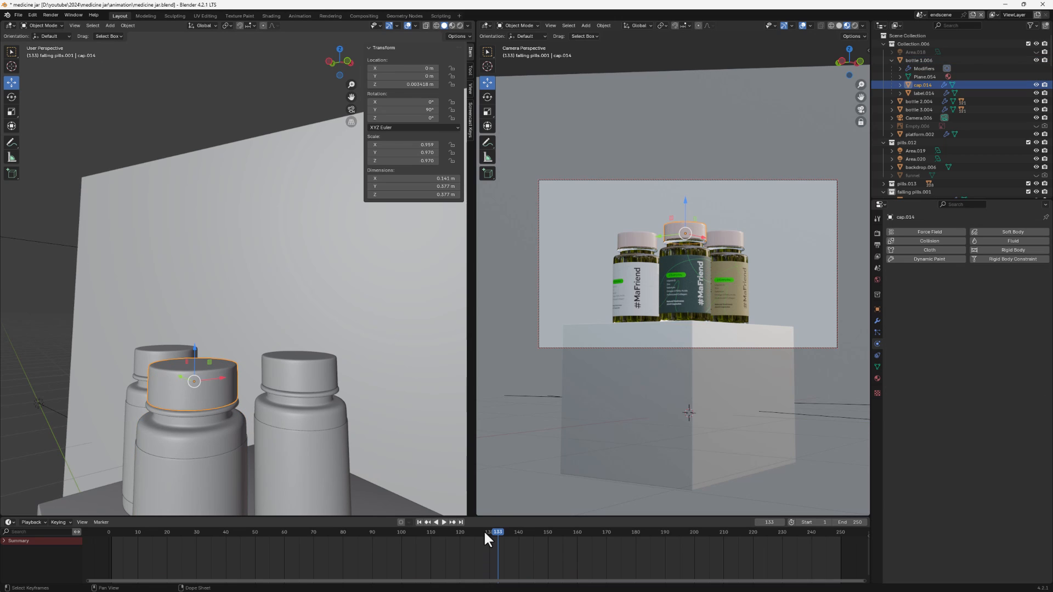
pyautogui.moveTo(498, 529); pyautogui.dragTo(488, 533)
pyautogui.press('i')
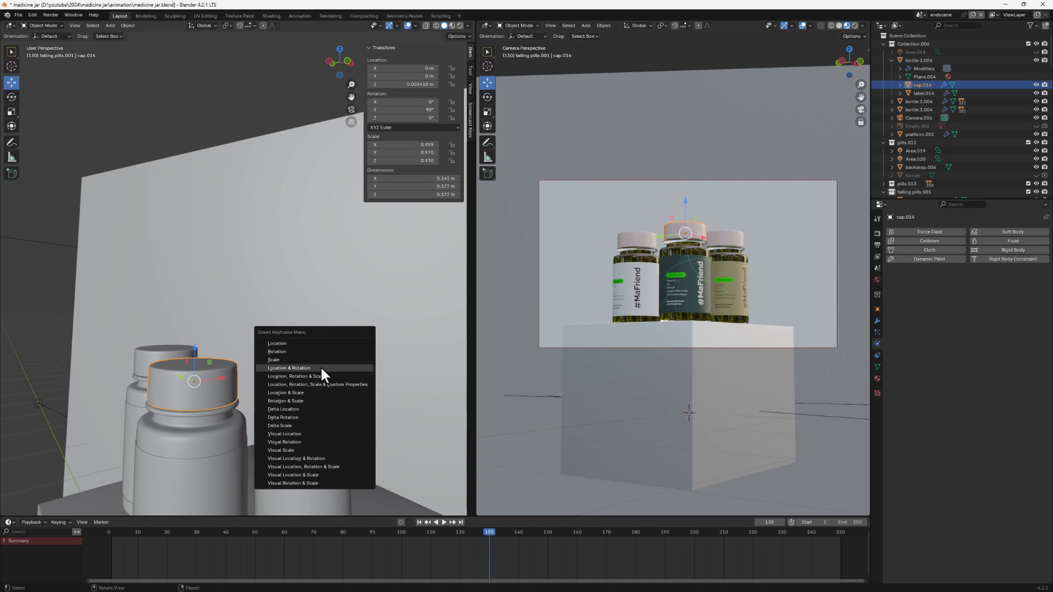
pyautogui.press('k')
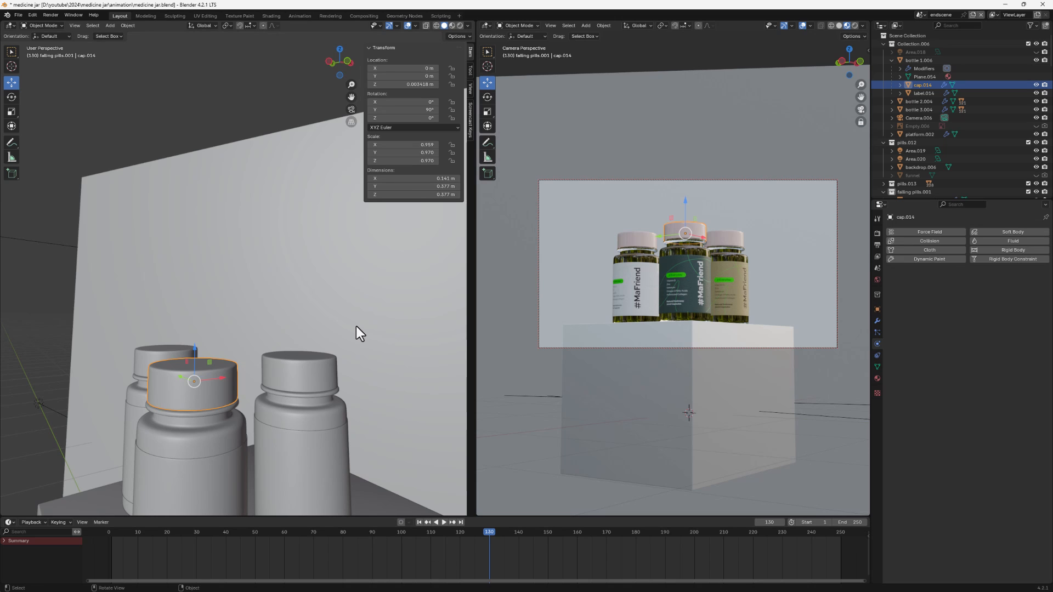
pyautogui.press('k')
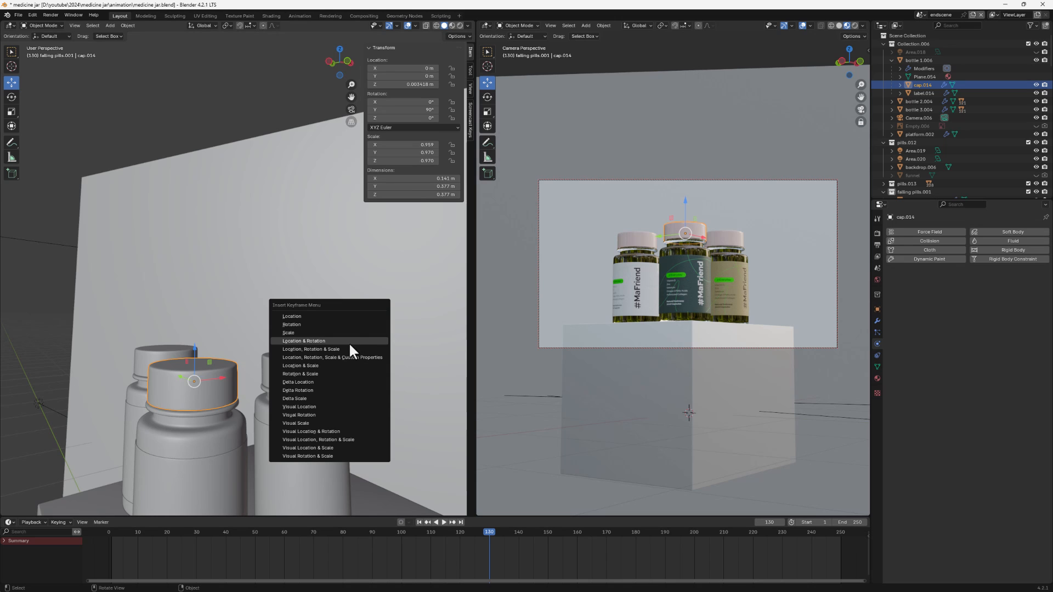
pyautogui.click(300, 342)
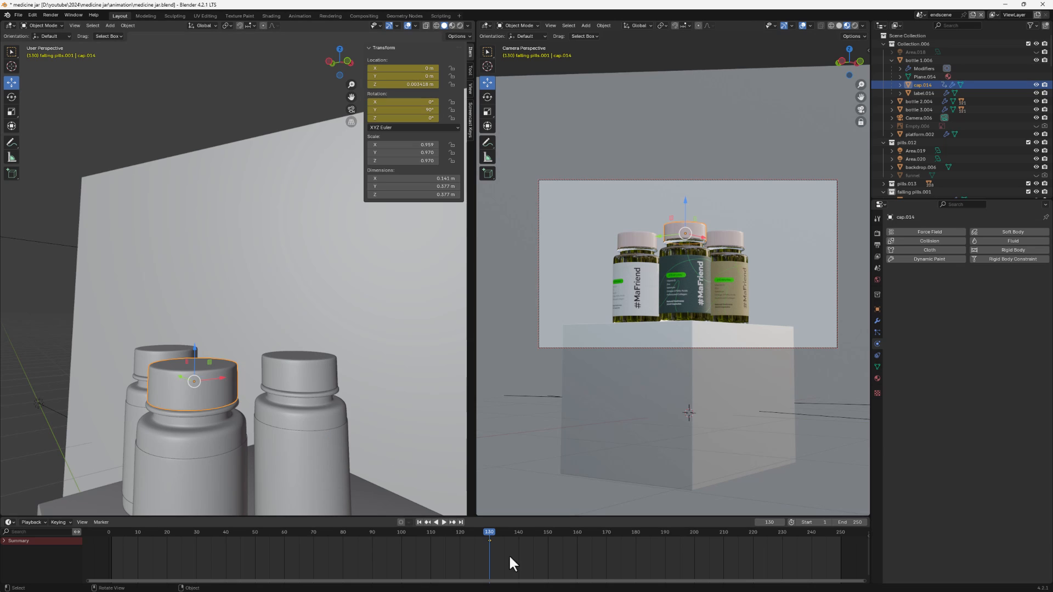
# Step: At frame 90, raise the cap about 0.62 m along Z, rotate it freely to a slight tilt, and keyframe its location and rotation
pyautogui.press('space')
pyautogui.moveTo(488, 534); pyautogui.dragTo(372, 548)
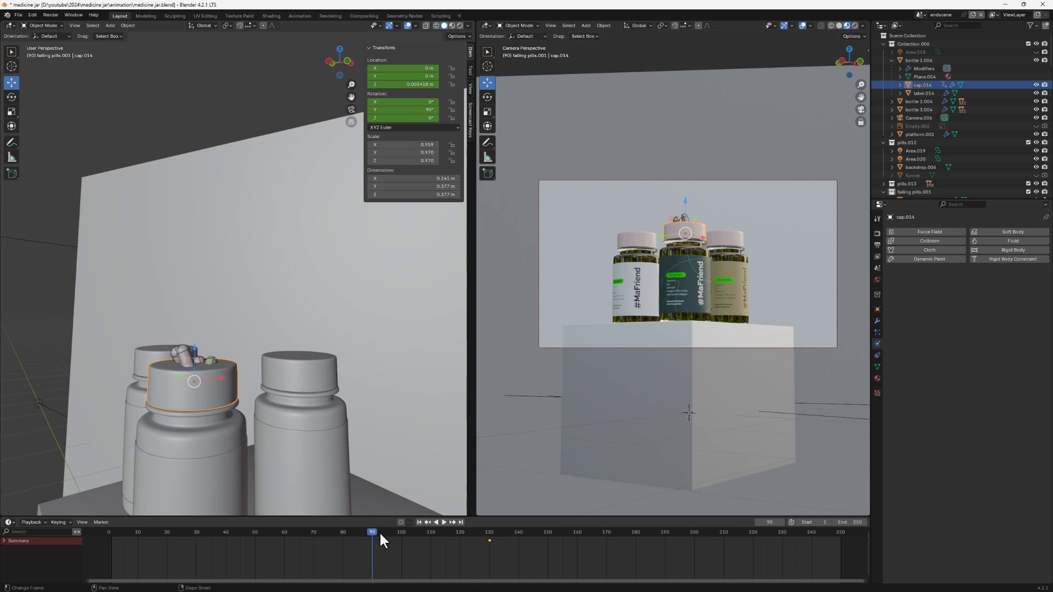
pyautogui.moveTo(193, 347); pyautogui.dragTo(206, 199)
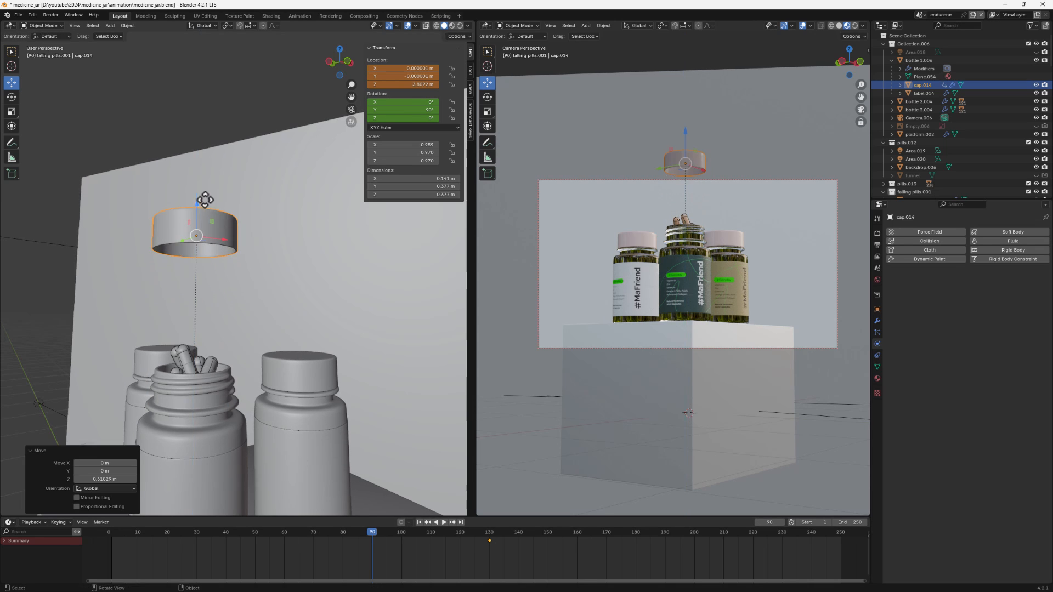
pyautogui.press('r')
pyautogui.press('r')
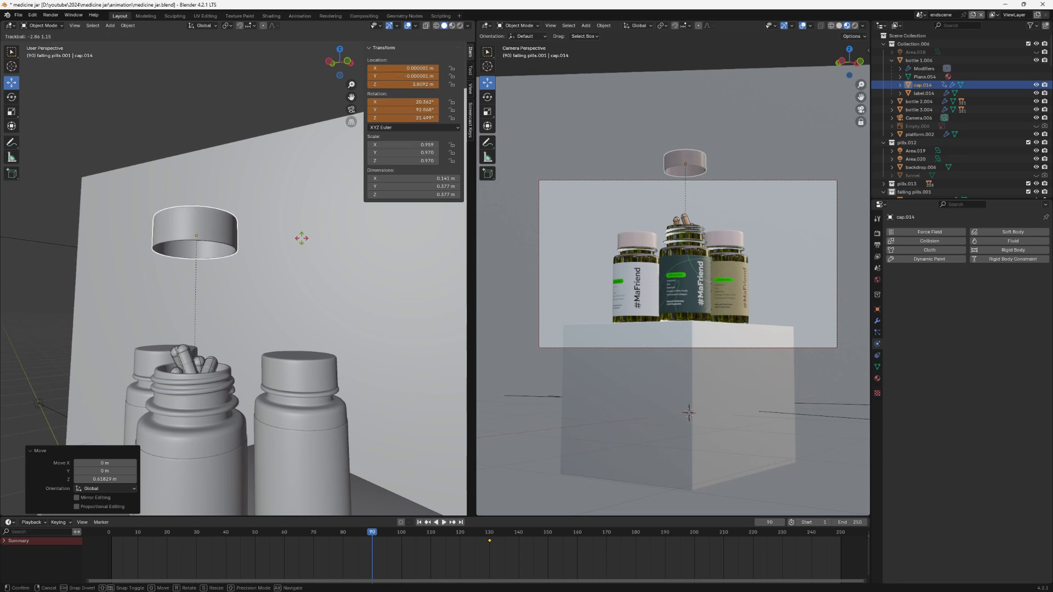
pyautogui.click(303, 234)
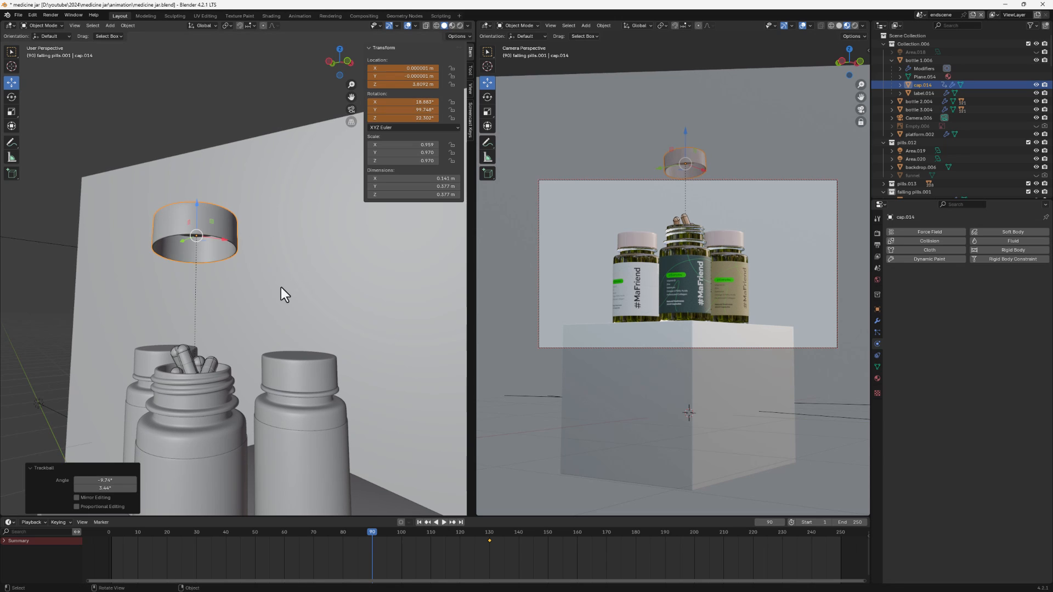
pyautogui.press('k')
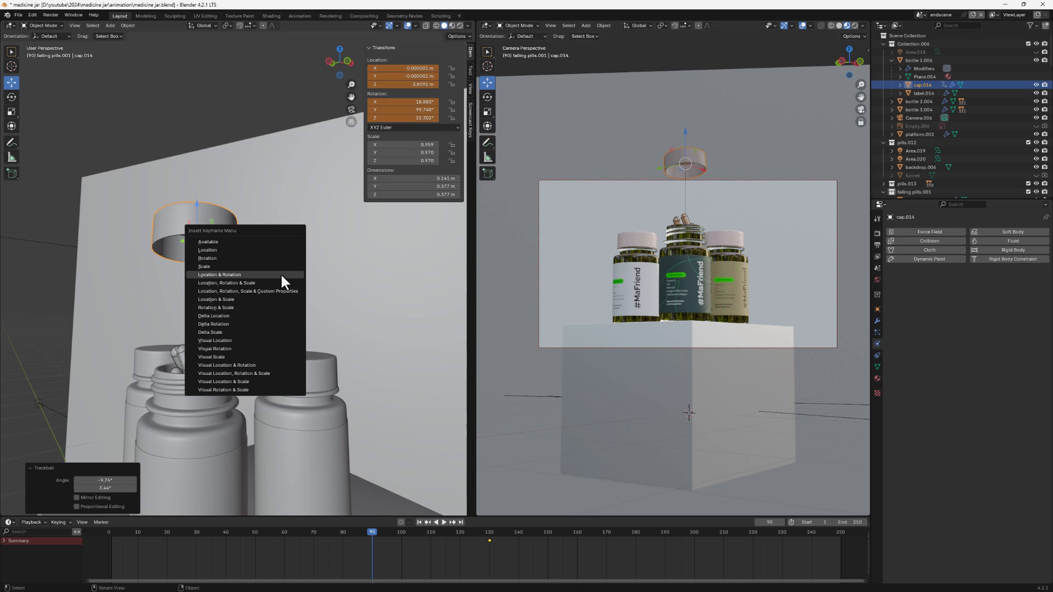
pyautogui.click(235, 274)
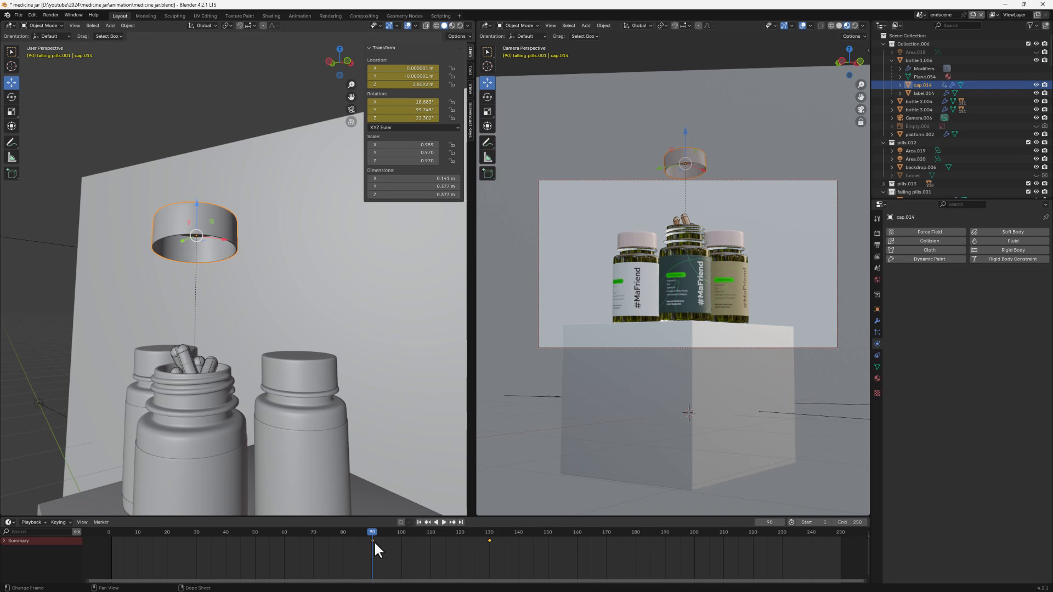
# Step: Play the animation from the first frame to check how the cap closes after the pills fall
pyautogui.click(419, 522)
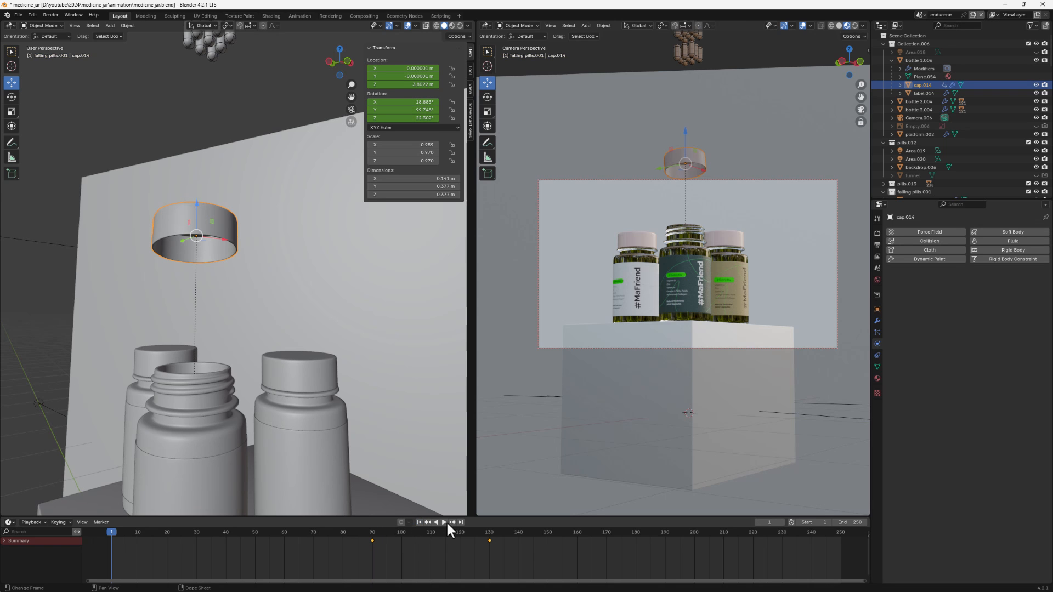
pyautogui.click(444, 522)
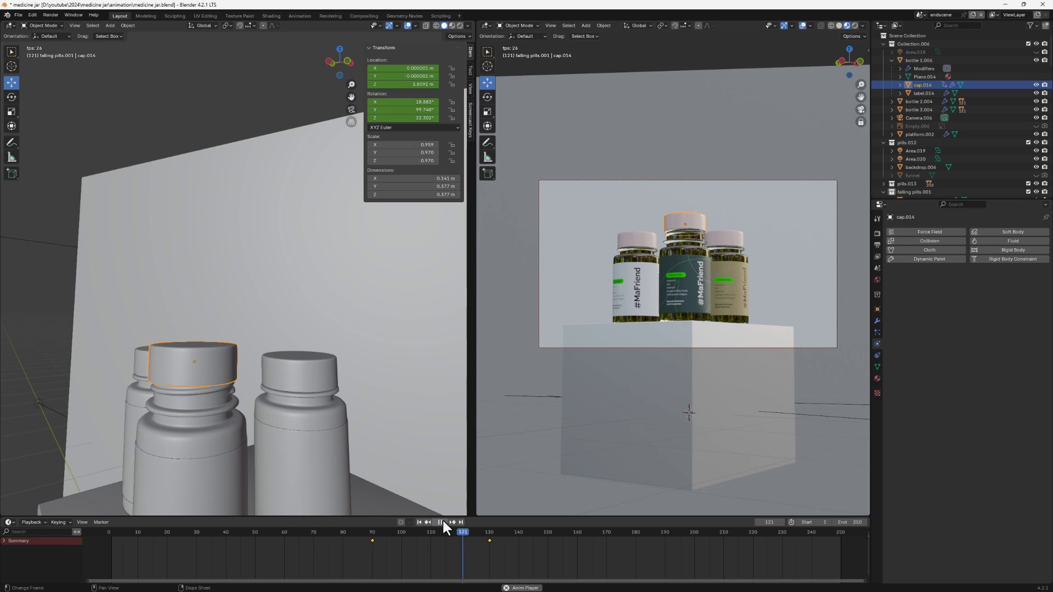
pyautogui.click(442, 523)
# Step: Move the cap's closing keyframe earlier on the timeline, to about frame 125
pyautogui.click(489, 540)
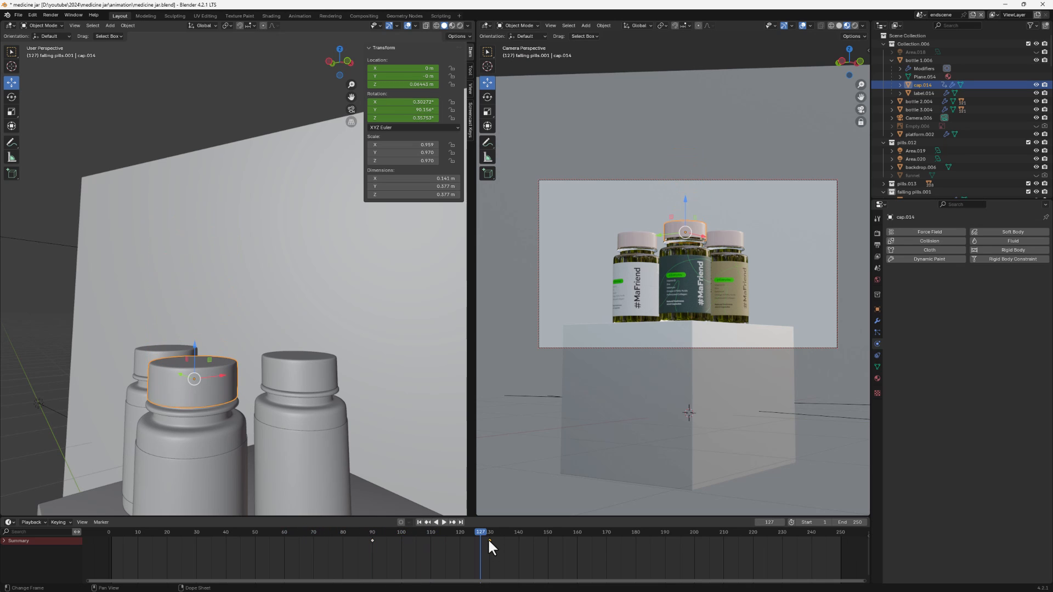
pyautogui.press('g')
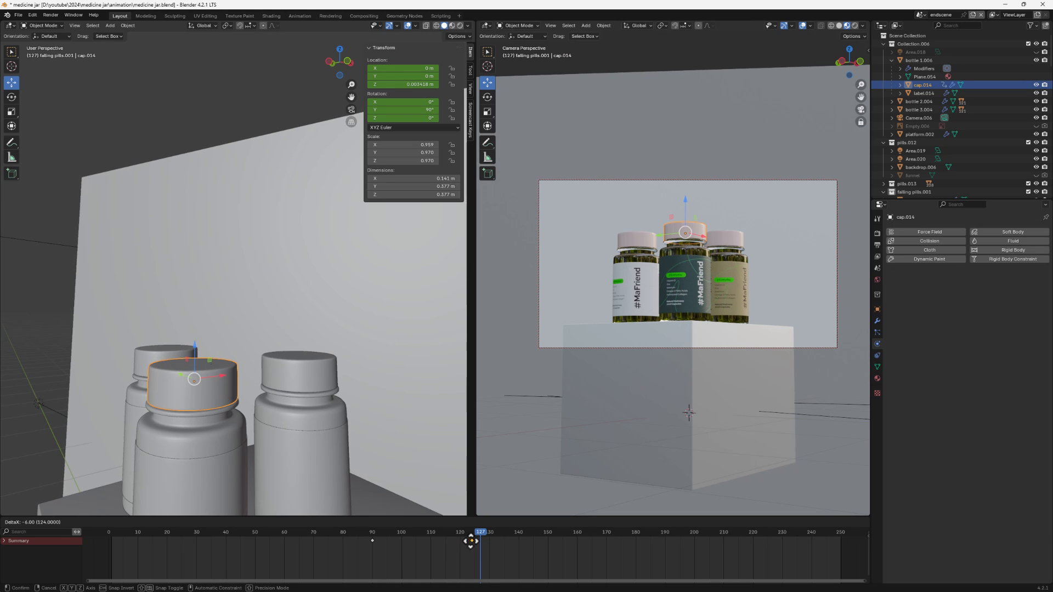
pyautogui.click(476, 541)
pyautogui.press('g')
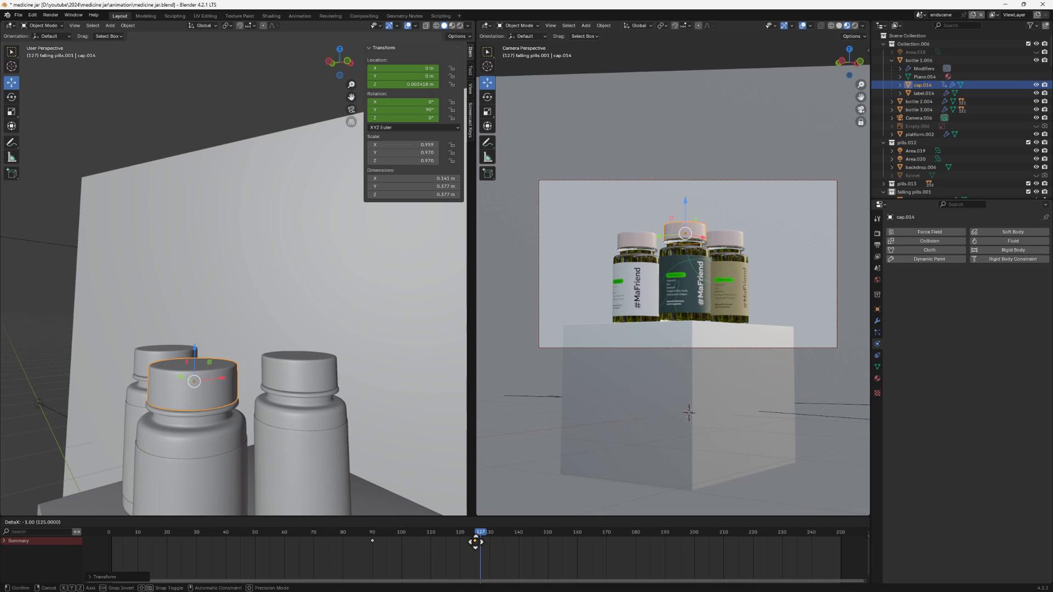
pyautogui.click(475, 542)
# Step: Bring the cap's closing keyframe to frame 115 while replaying the animation from the start, and save the file
pyautogui.press('space')
pyautogui.moveTo(479, 534); pyautogui.dragTo(108, 546)
pyautogui.press('space')
pyautogui.press('space')
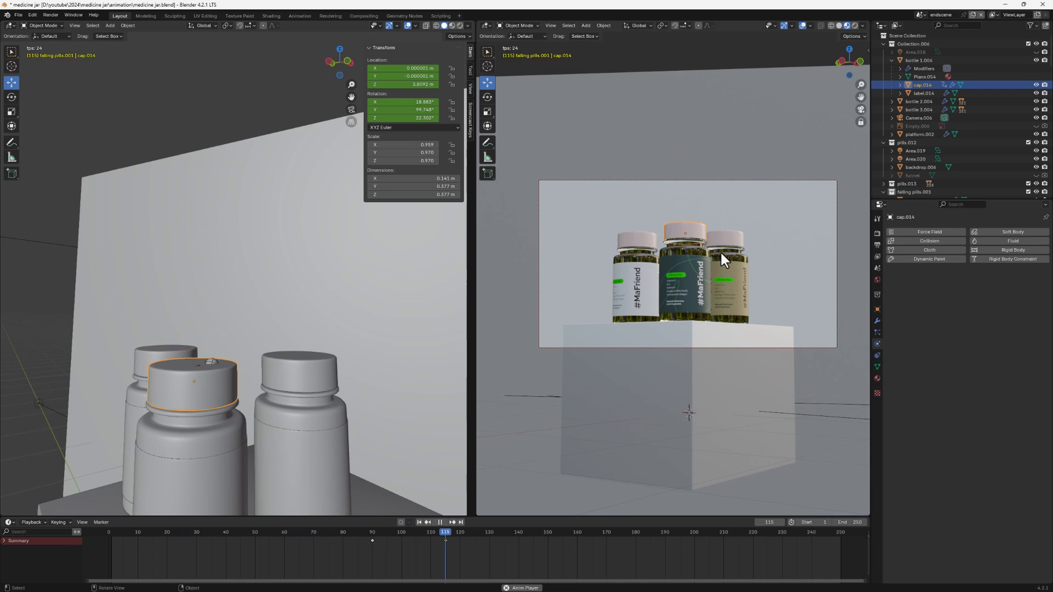
pyautogui.press('space')
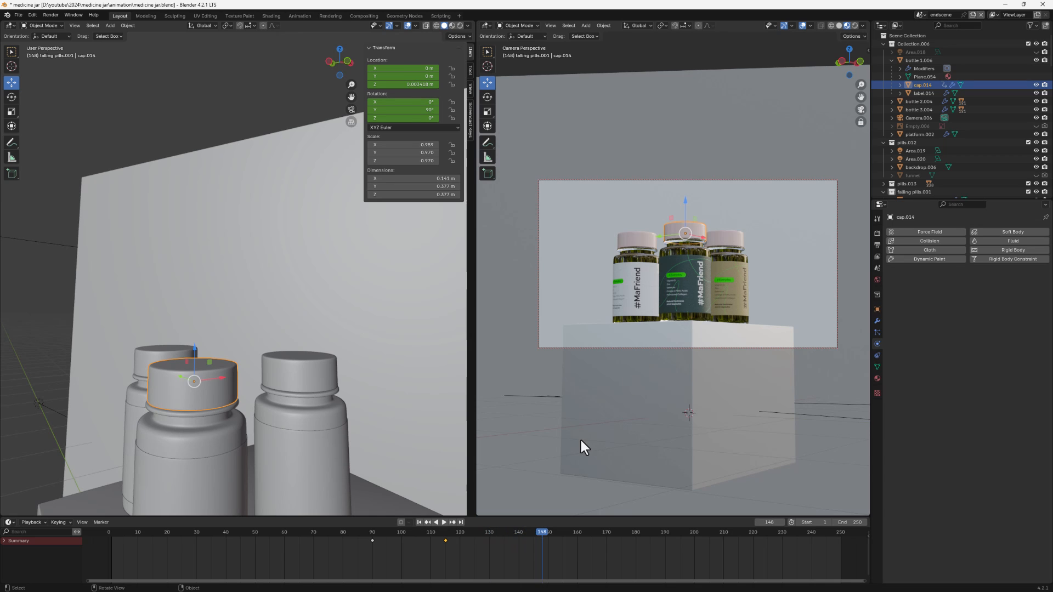
pyautogui.hotkey('ctrl', 's')
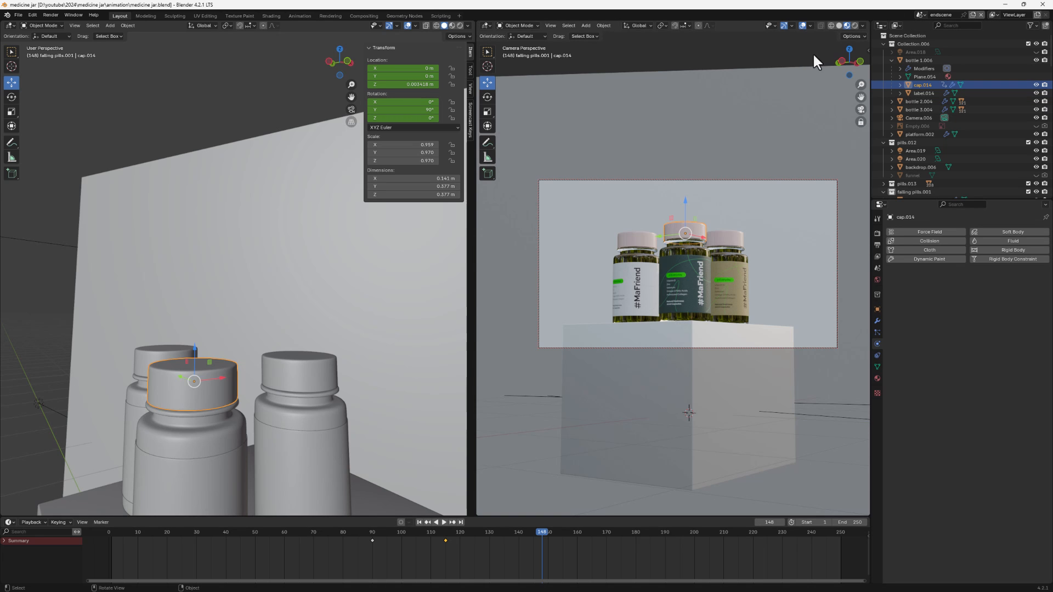
# Step: Preview the pill fall and cap closing in Rendered shading, switch back to Material Preview, and save the file
pyautogui.click(854, 25)
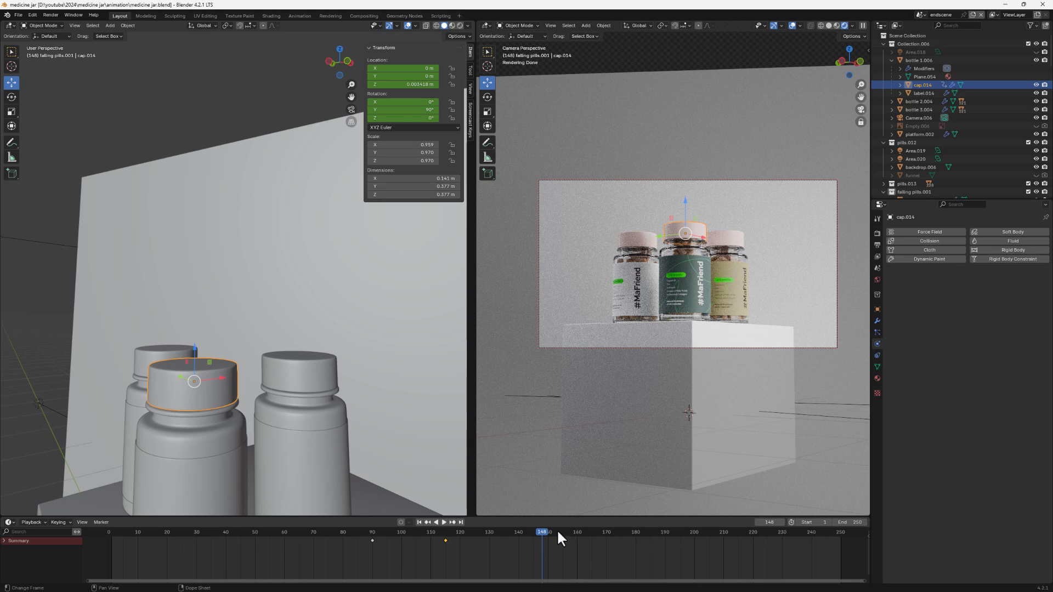
pyautogui.click(877, 234)
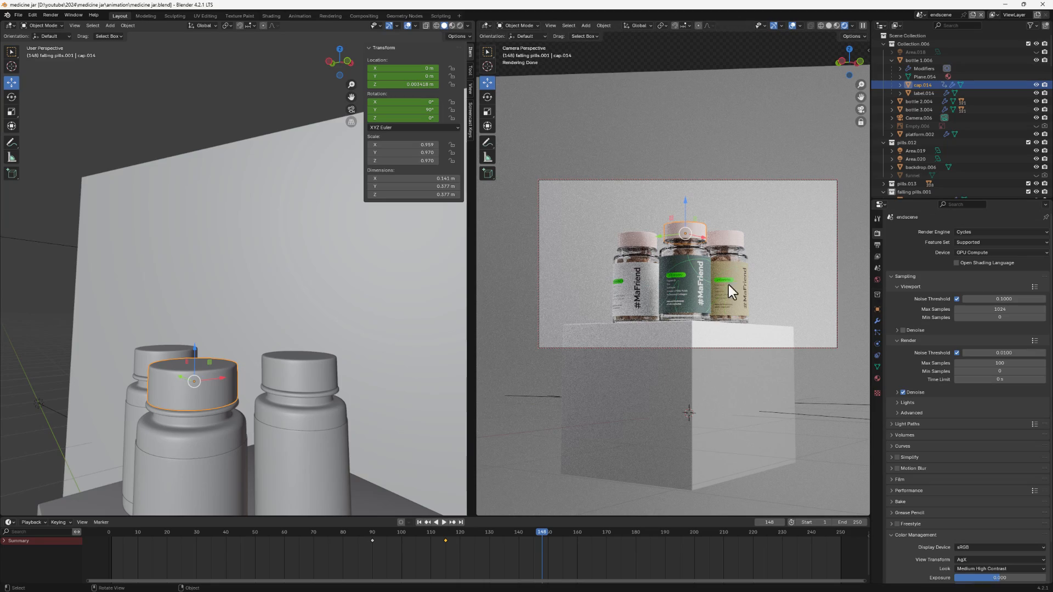
pyautogui.moveTo(542, 529); pyautogui.dragTo(157, 510)
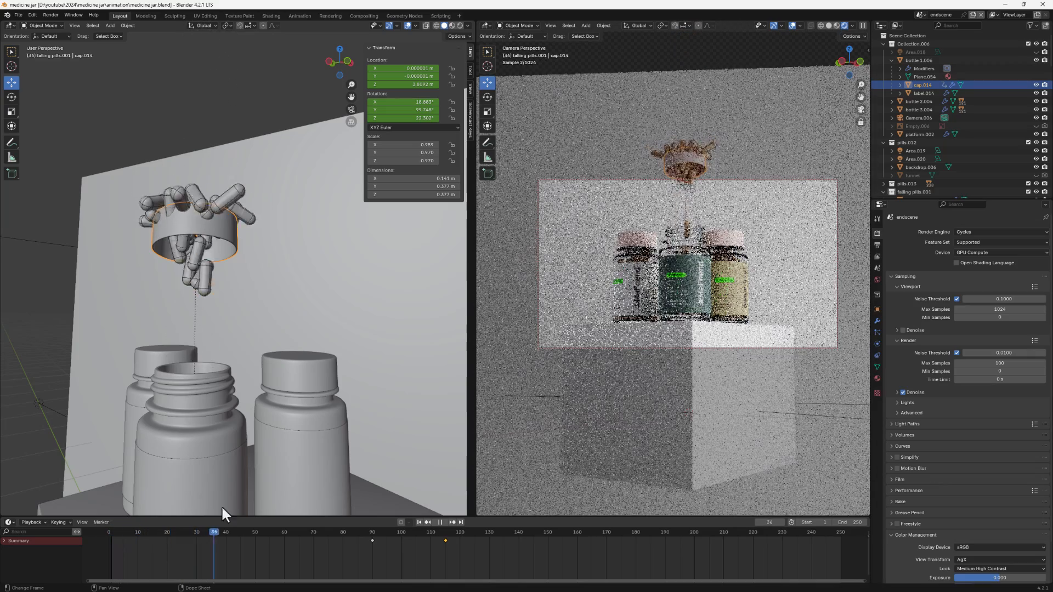
pyautogui.moveTo(300, 512); pyautogui.dragTo(445, 511)
pyautogui.click(837, 25)
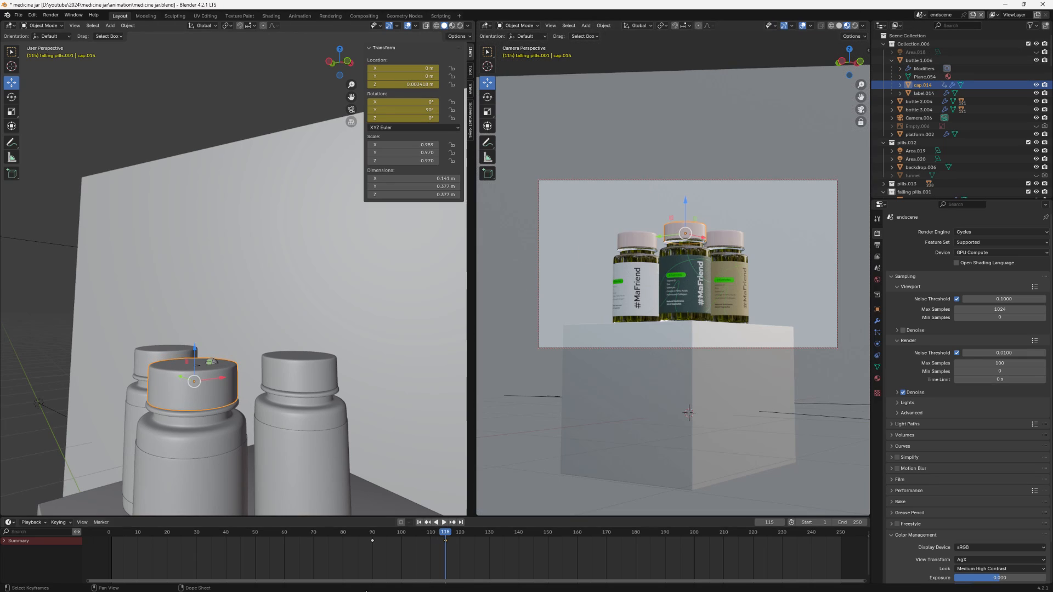
pyautogui.hotkey('ctrl', 's')
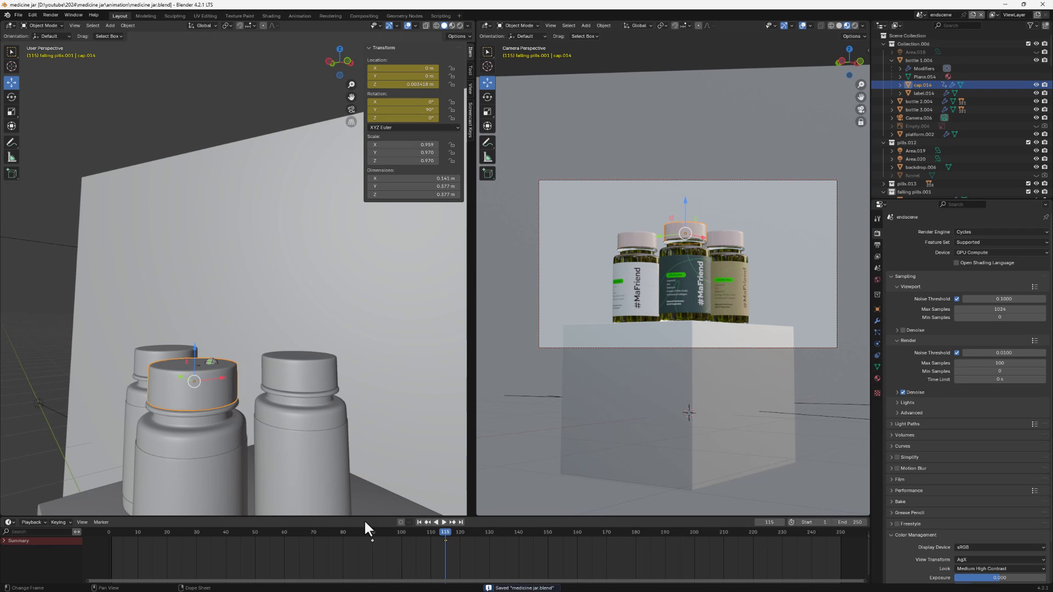
# Step: Select the scene camera and insert a Location & Rotation keyframe for it at frame 1
pyautogui.scroll(-6, 200, 265)
pyautogui.moveTo(198, 268); pyautogui.dragTo(281, 348, button='middle')
pyautogui.click(384, 368)
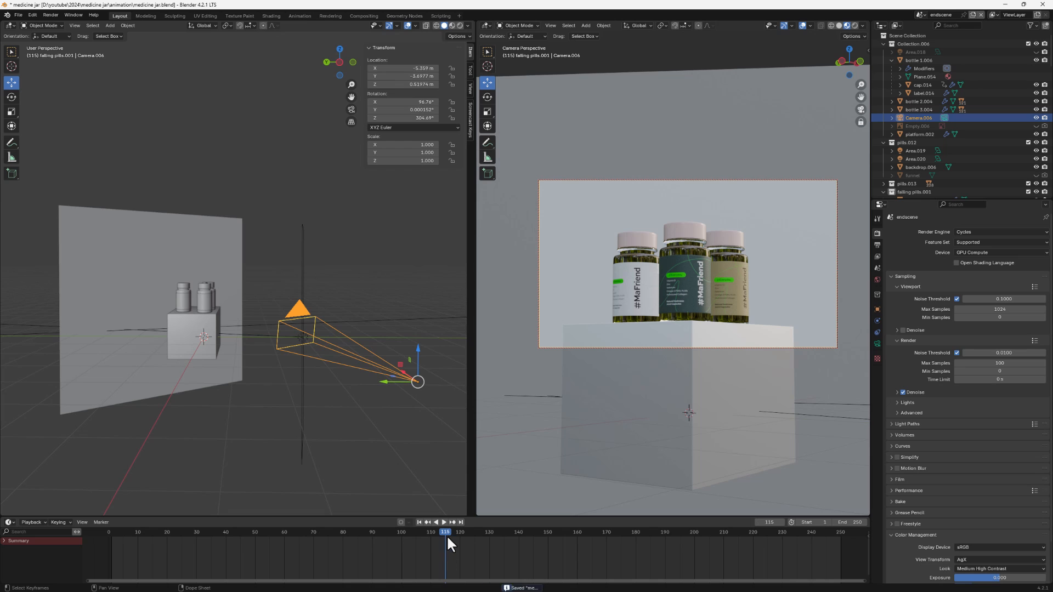
pyautogui.press('space')
pyautogui.moveTo(464, 531); pyautogui.dragTo(110, 529)
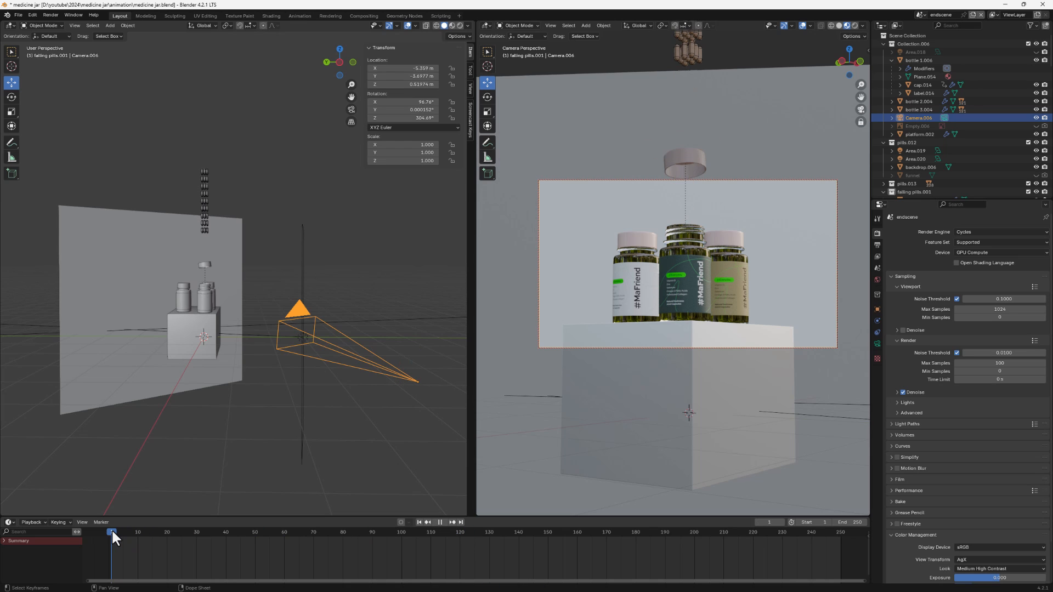
pyautogui.press('space')
pyautogui.press('k')
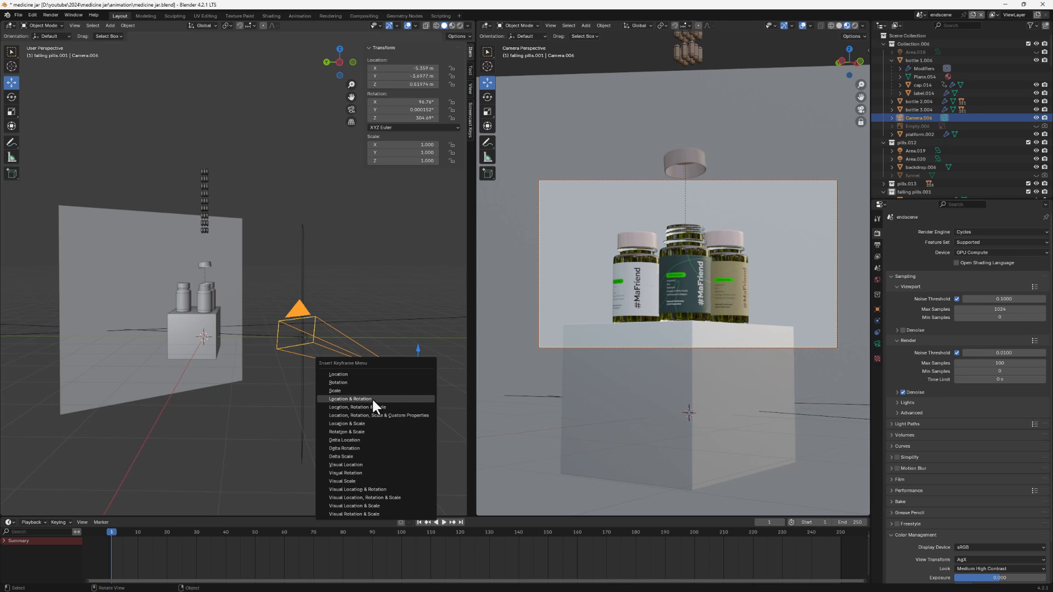
pyautogui.click(372, 397)
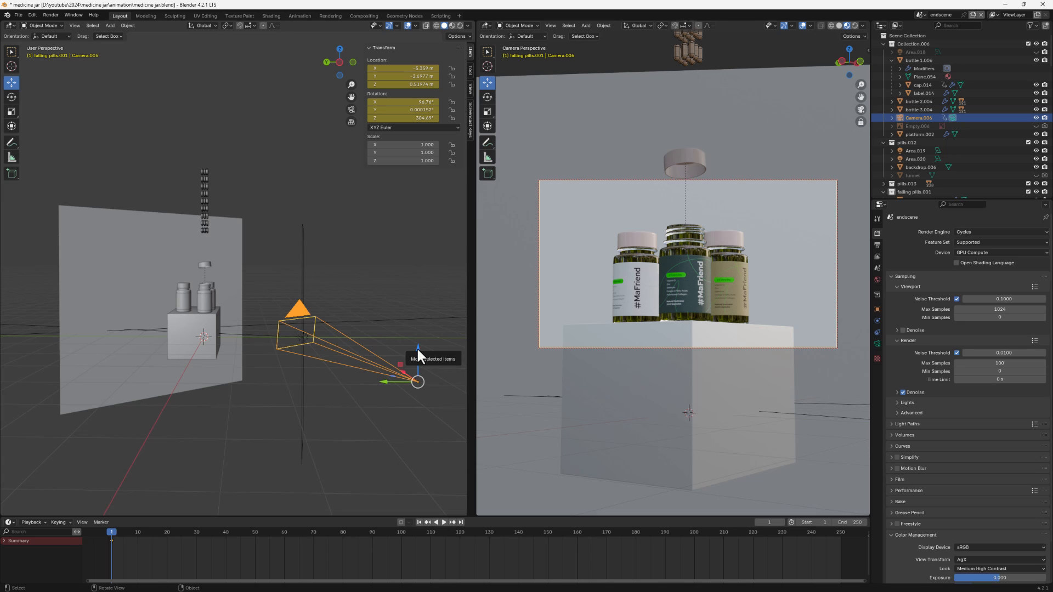
# Step: Lower the camera about 0.38 m along Z at frame 1 and keyframe its location and rotation
pyautogui.moveTo(416, 347); pyautogui.dragTo(420, 369)
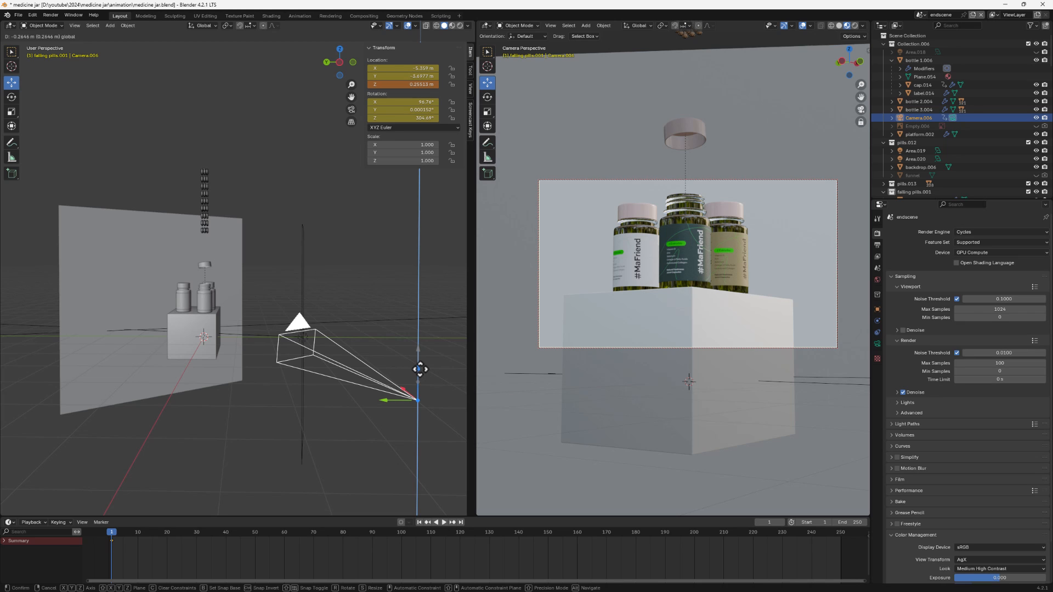
pyautogui.moveTo(420, 369)
pyautogui.mouseDown()
pyautogui.moveTo(426, 328)
pyautogui.moveTo(430, 380)
pyautogui.mouseUp()
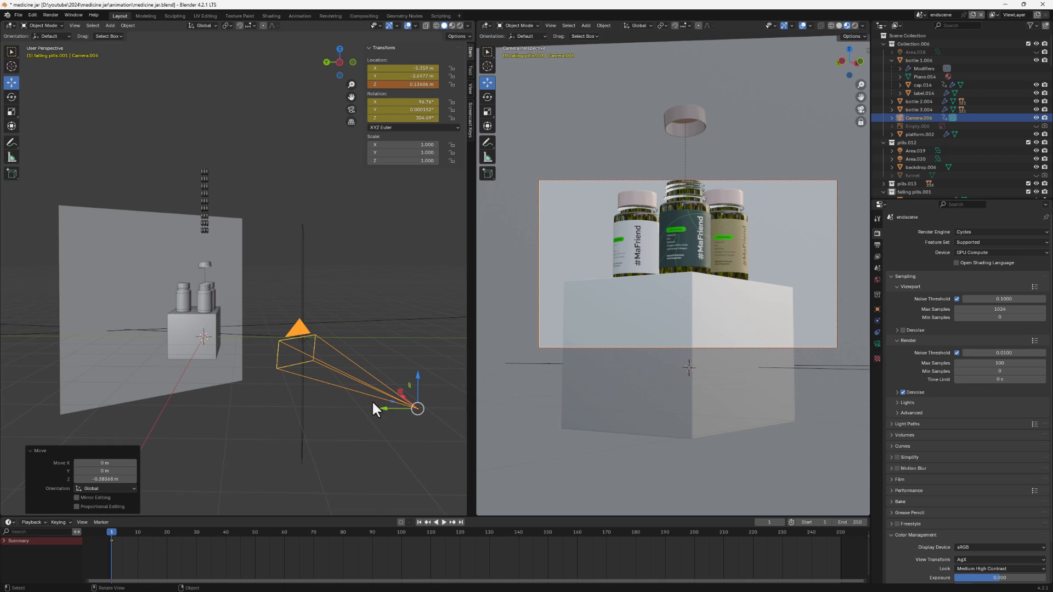
pyautogui.press('i')
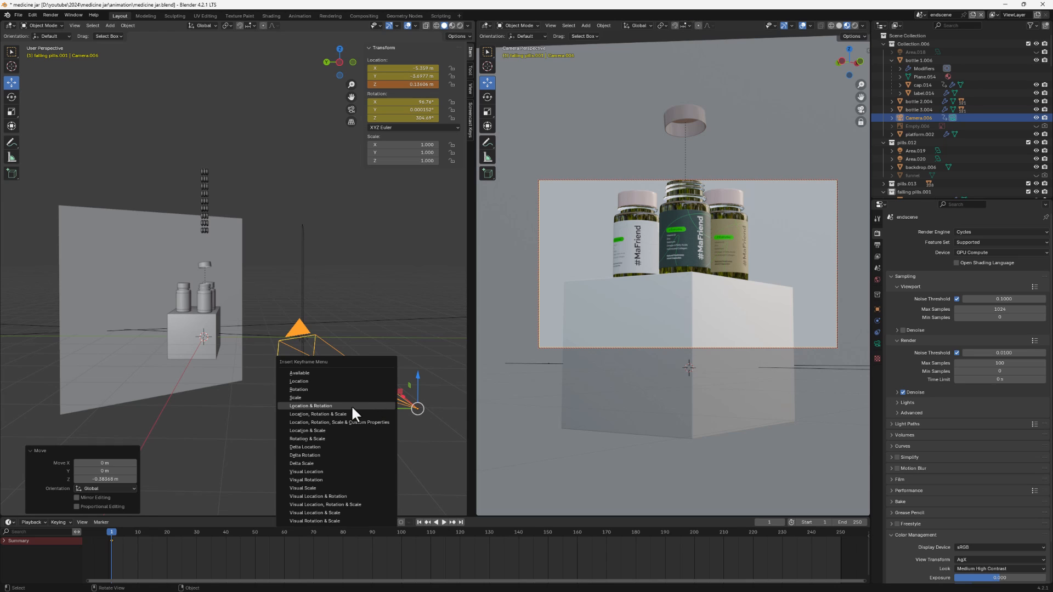
pyautogui.click(352, 407)
# Step: At frame 125, raise the camera about 0.26 m along Z and keyframe its location and rotation
pyautogui.moveTo(112, 529); pyautogui.dragTo(473, 541)
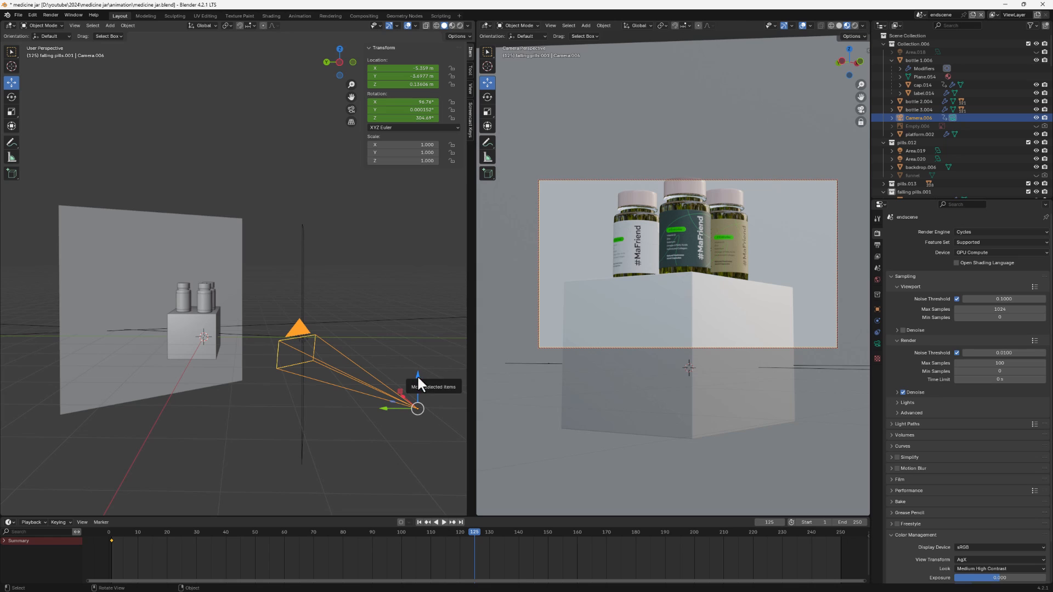
pyautogui.moveTo(417, 374); pyautogui.dragTo(426, 358)
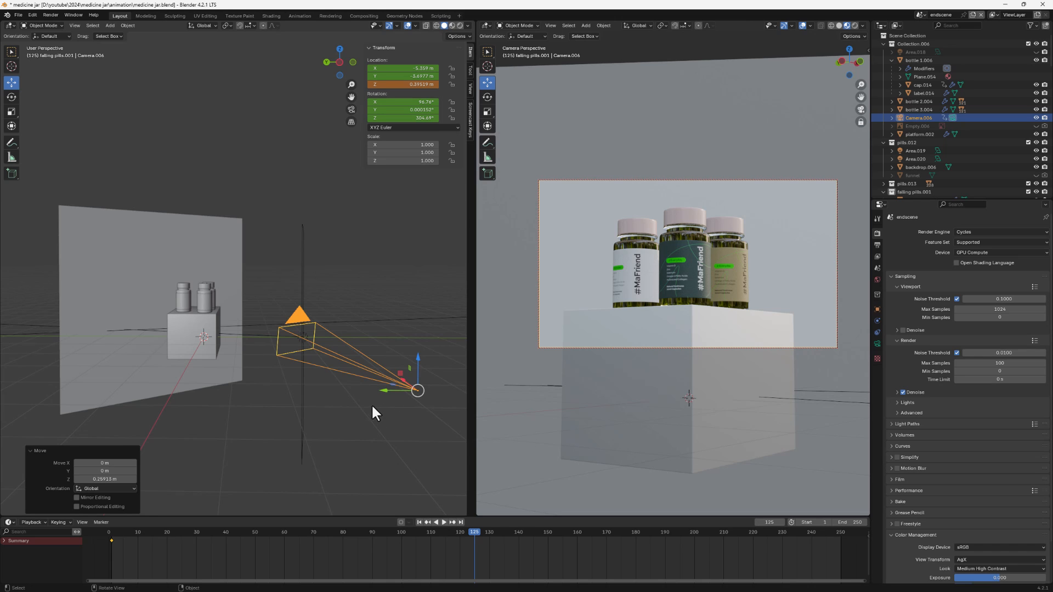
pyautogui.scroll(-2, 371, 405)
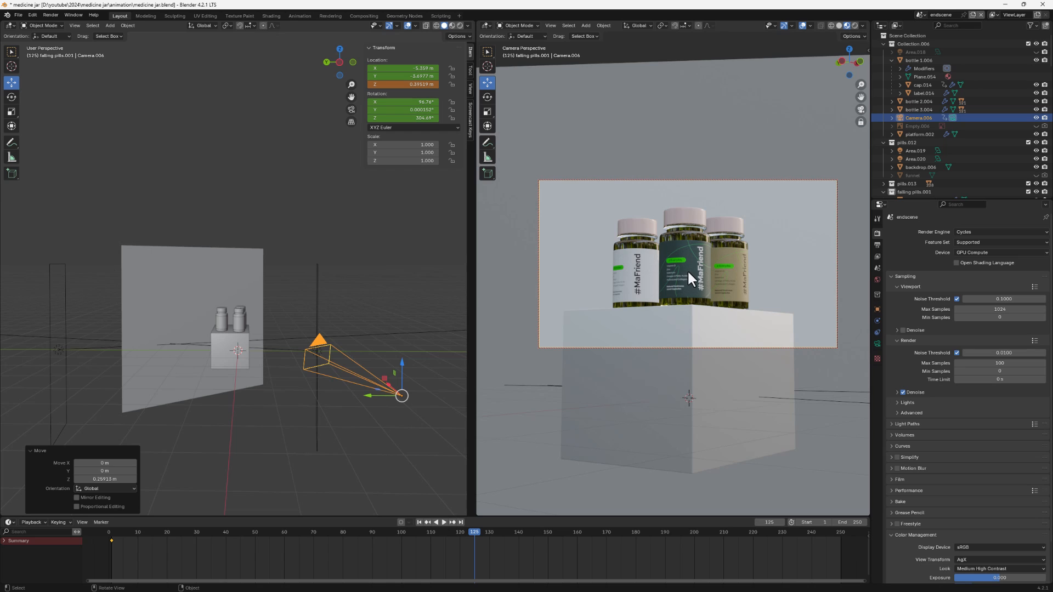
pyautogui.keyDown('shift'); pyautogui.moveTo(688, 272); pyautogui.dragTo(691, 278, button='middle'); pyautogui.keyUp('shift')
pyautogui.hotkey('ctrl', 'z')
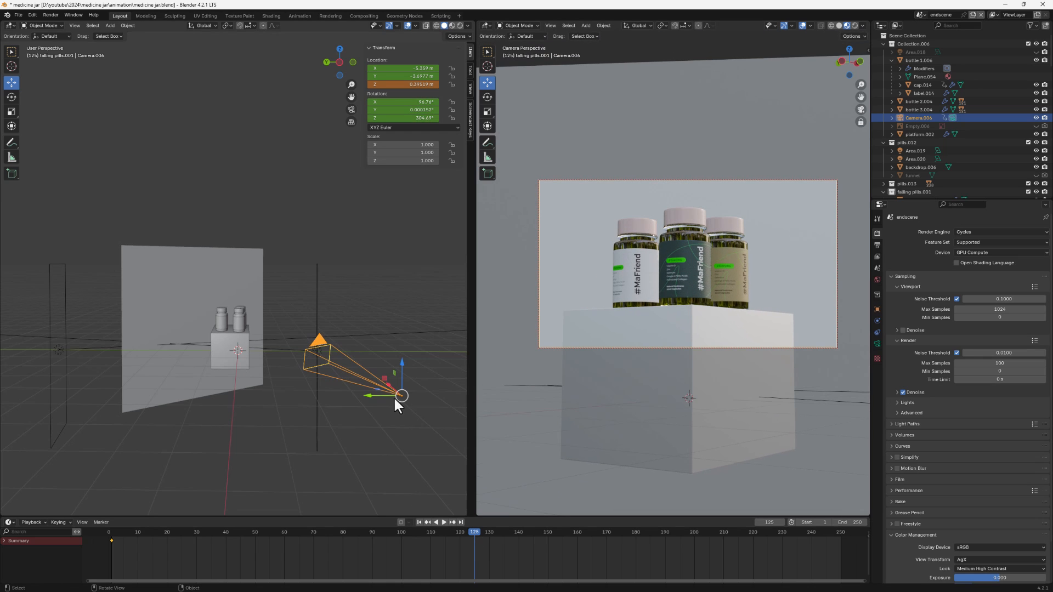
pyautogui.press('k')
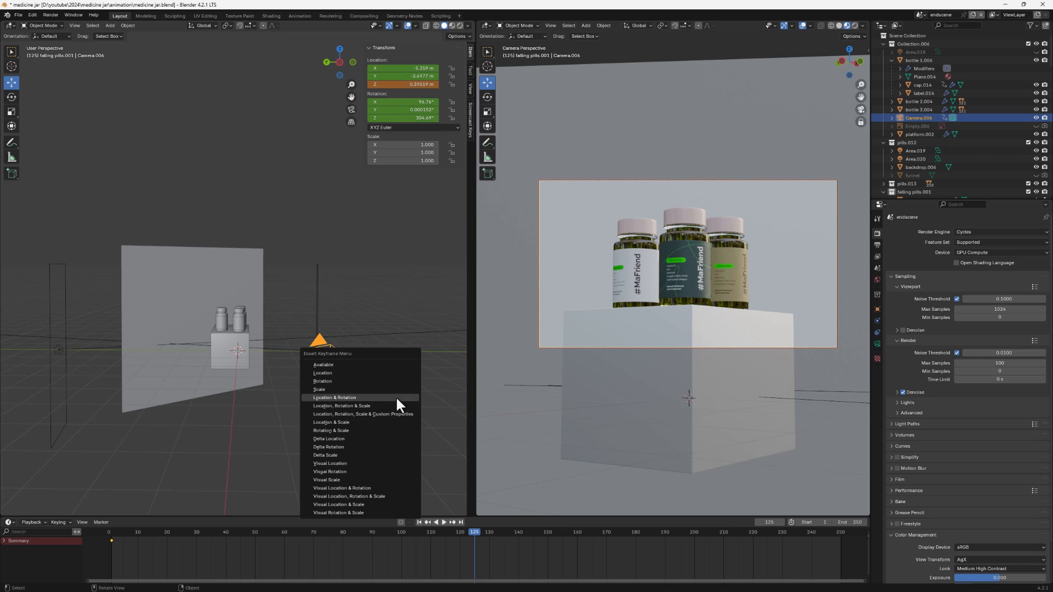
pyautogui.click(349, 399)
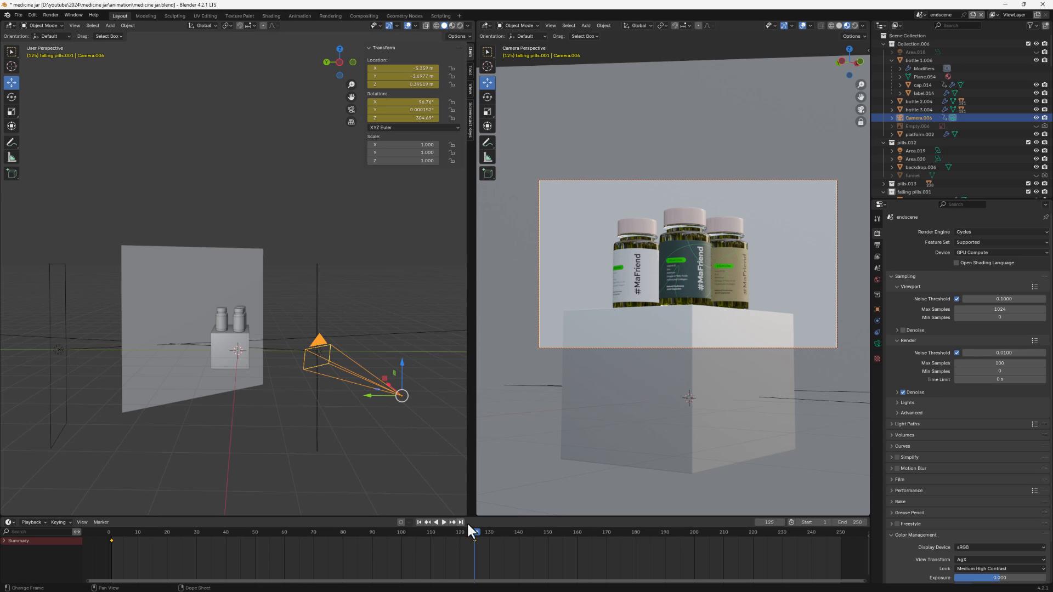
# Step: Play the animation from the first frame to review the rising camera move
pyautogui.press('space')
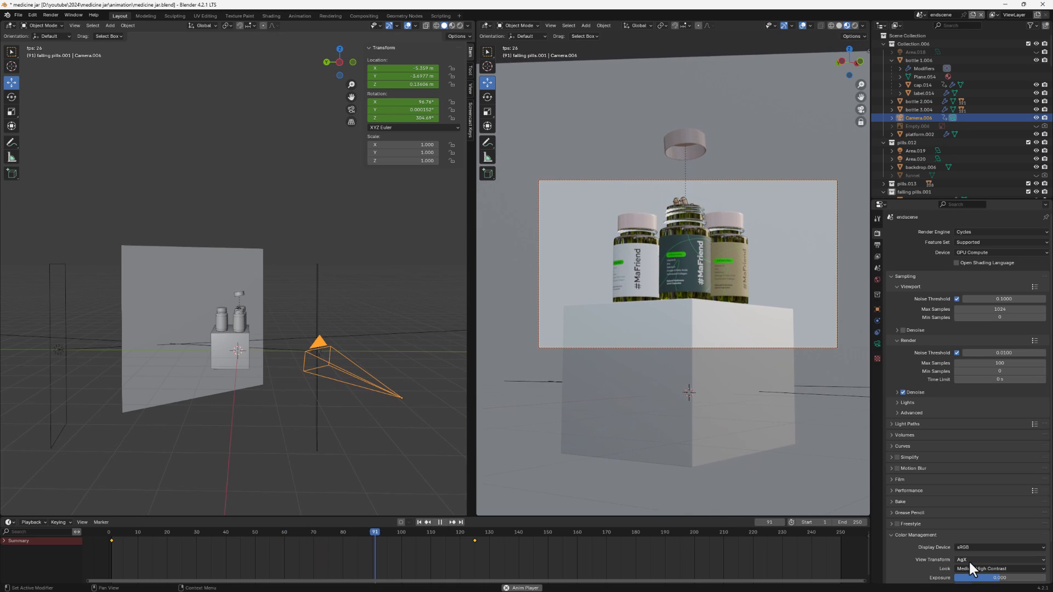
pyautogui.press('space')
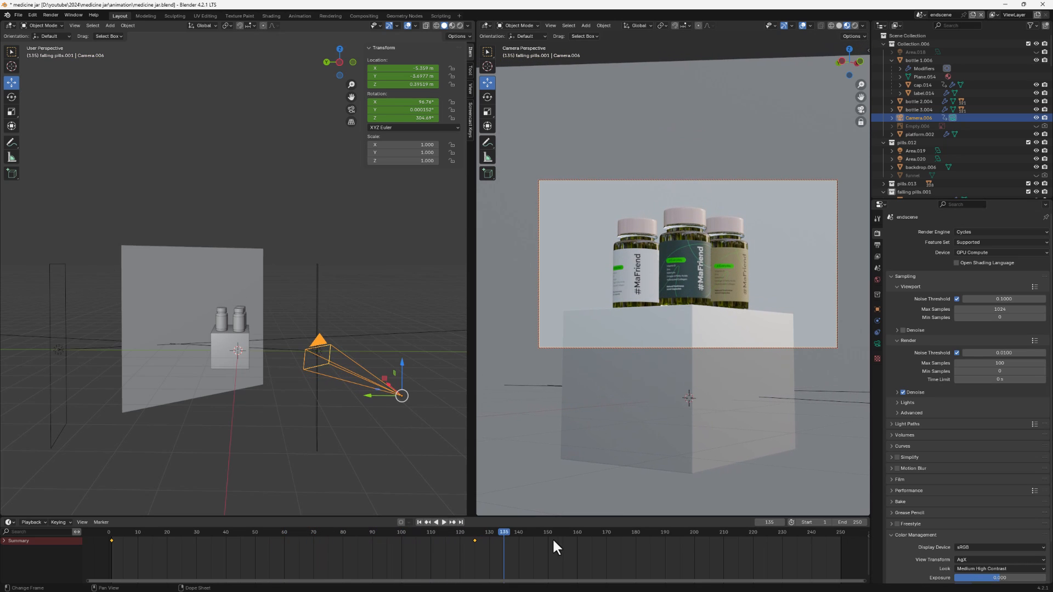
pyautogui.moveTo(506, 529); pyautogui.dragTo(110, 518)
pyautogui.press('space')
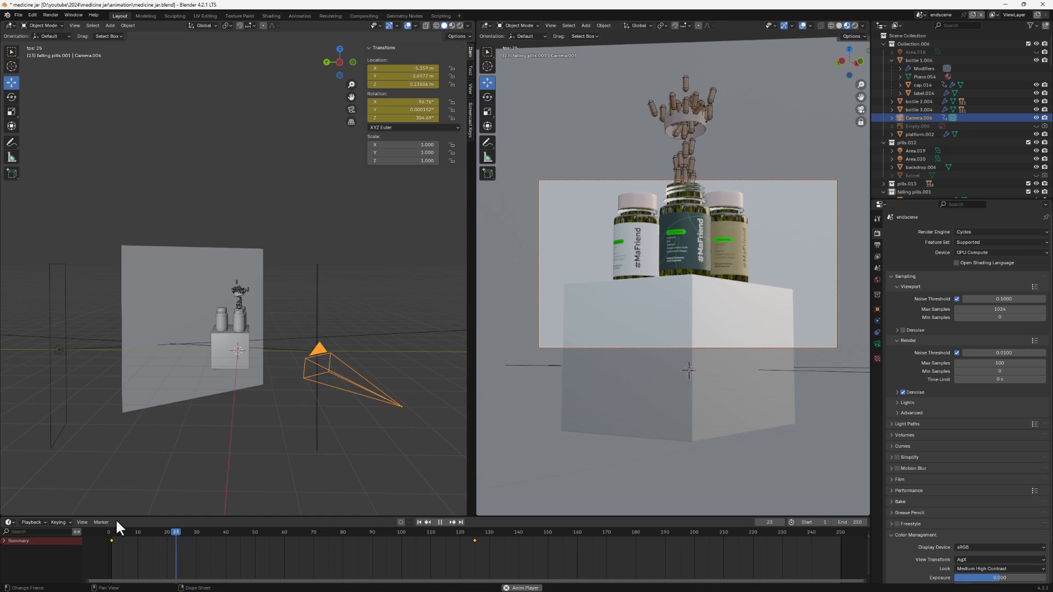
pyautogui.press('space')
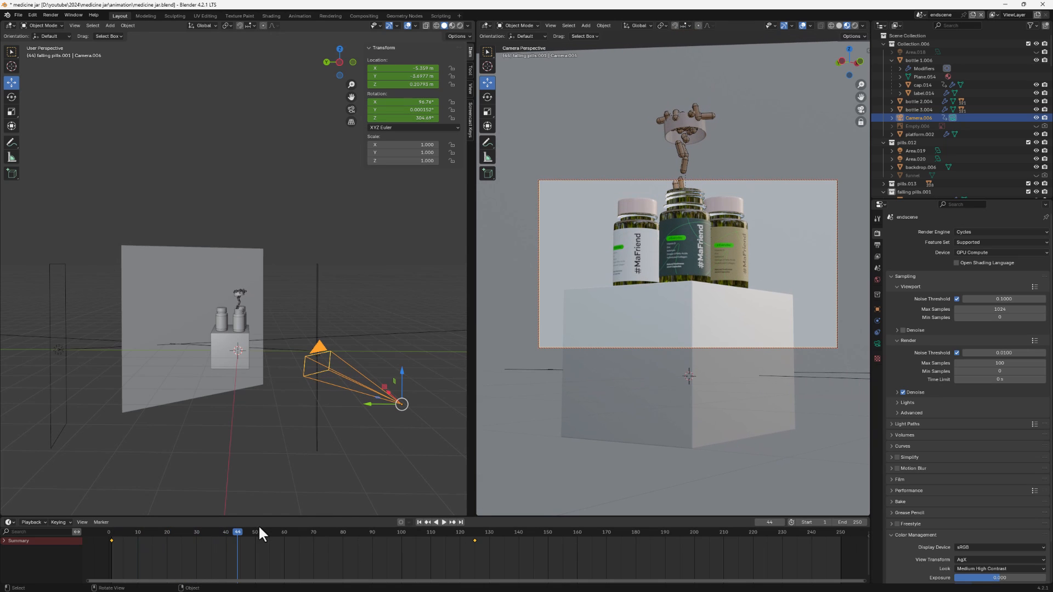
# Step: Remove the camera's frame 125 keyframe, and at frame 1 raise the camera to about 0.58 m in Z and keyframe location and rotation
pyautogui.hotkey('shift', 'Left')
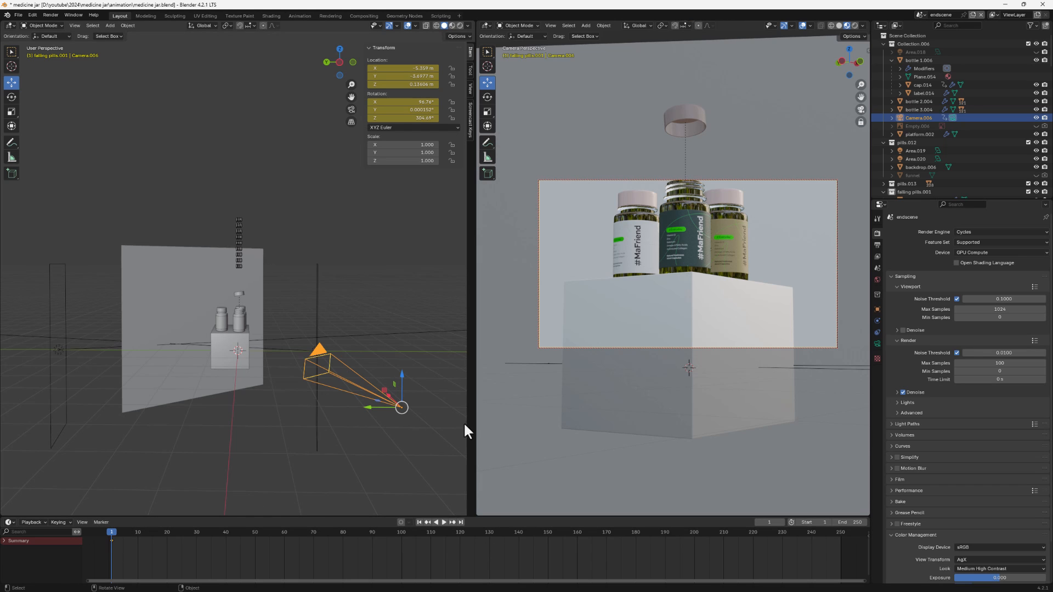
pyautogui.moveTo(401, 373); pyautogui.dragTo(406, 351)
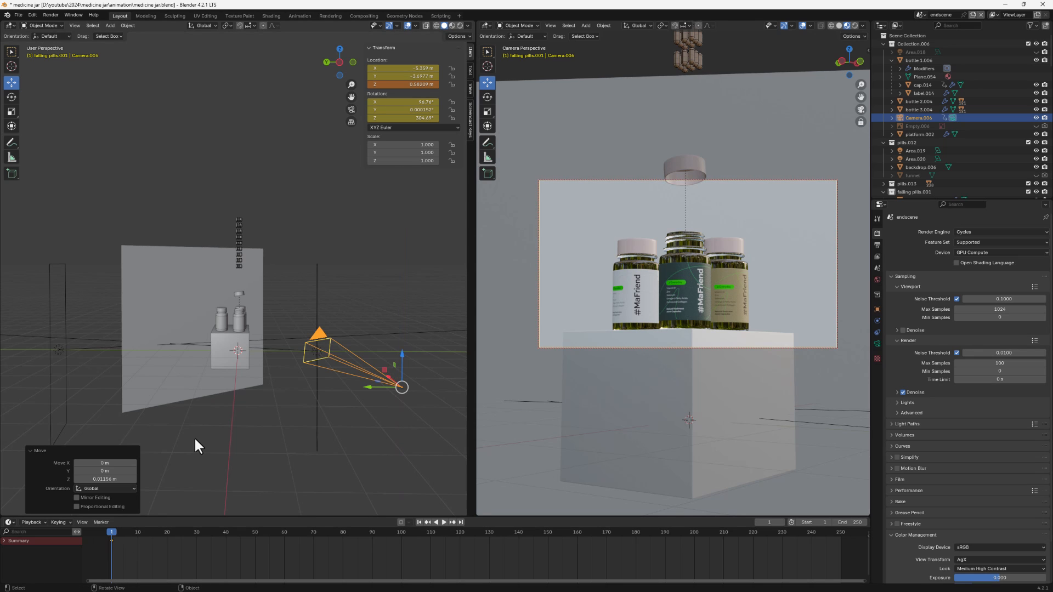
pyautogui.press('k')
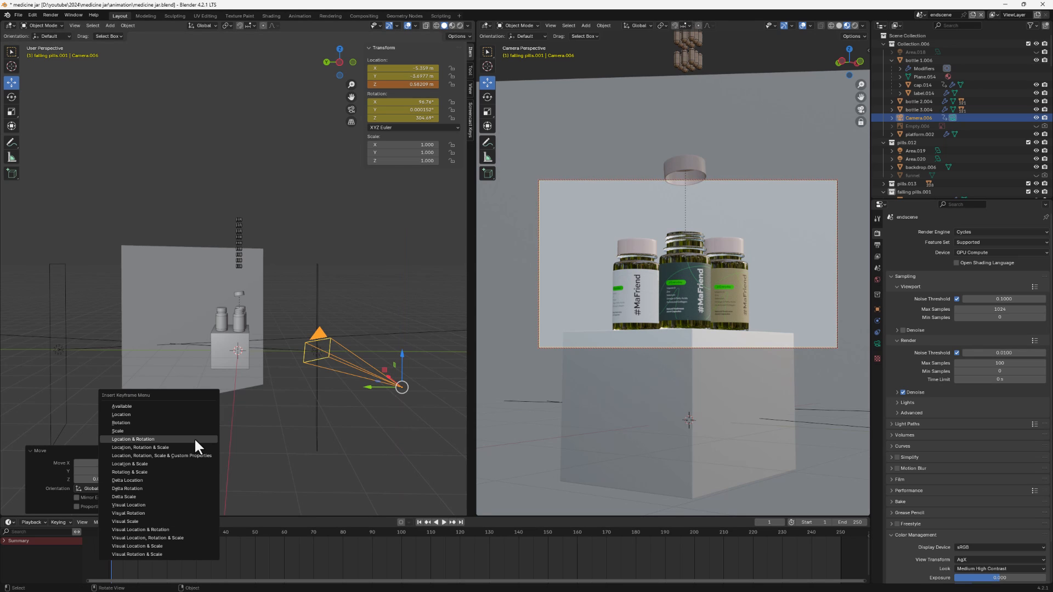
pyautogui.click(195, 438)
# Step: At frame 130, lower the camera to about 0.54 m in Z and keyframe its location and rotation
pyautogui.press('space')
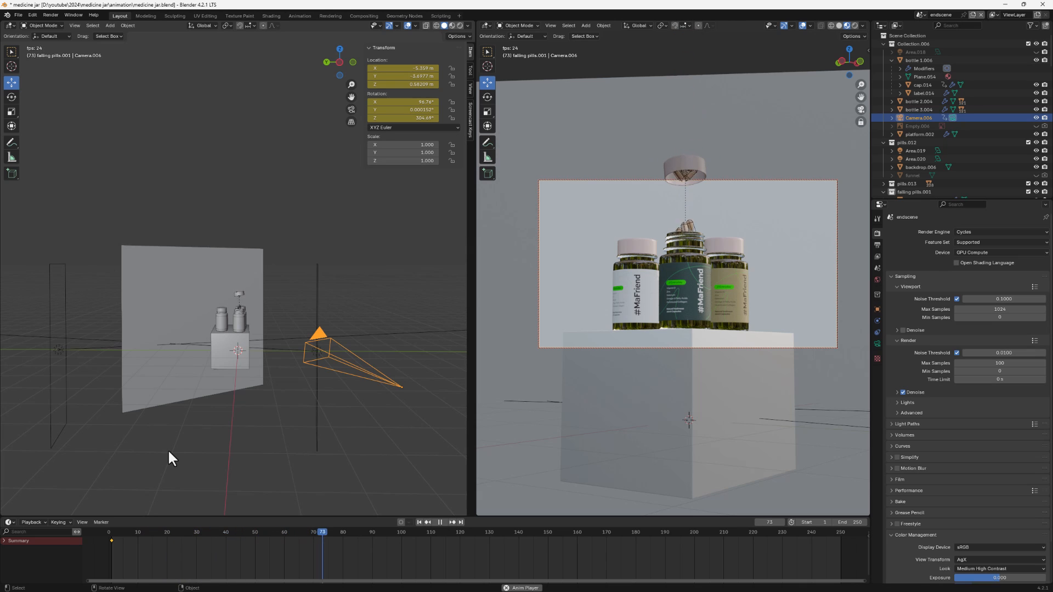
pyautogui.press('space')
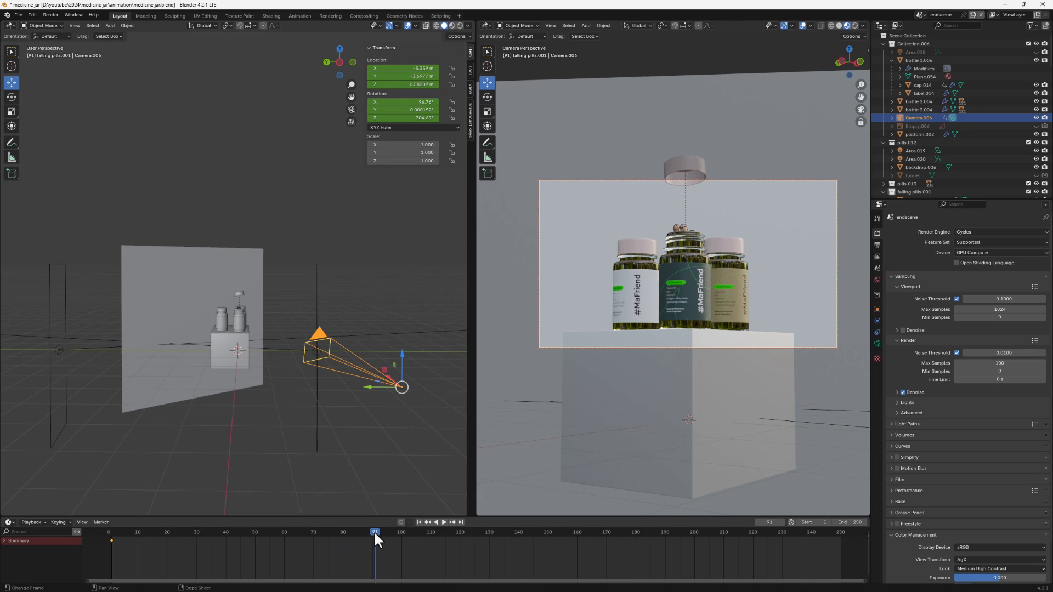
pyautogui.moveTo(374, 531); pyautogui.dragTo(488, 525)
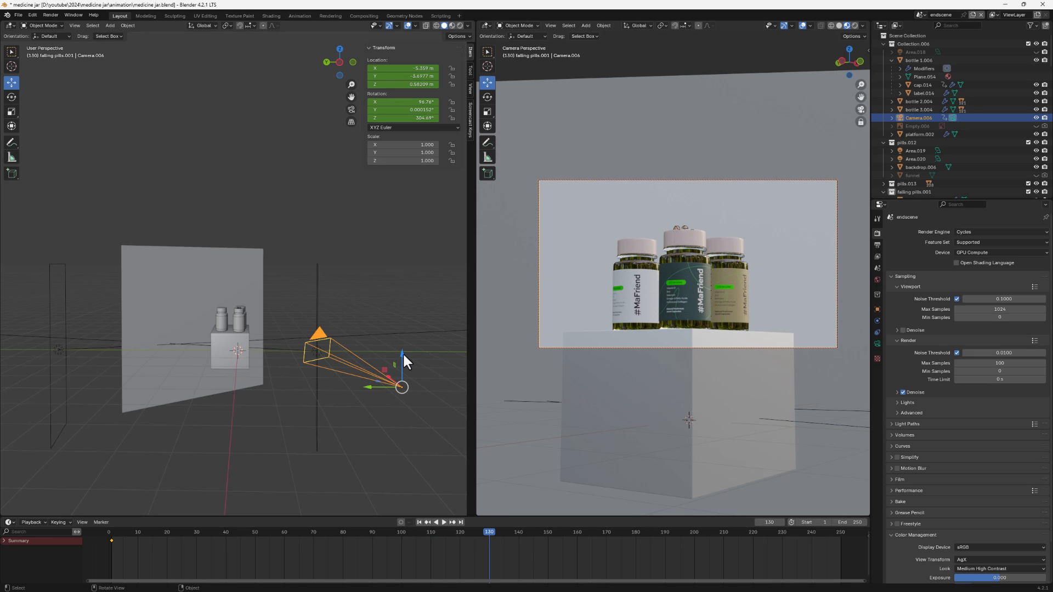
pyautogui.moveTo(403, 352); pyautogui.dragTo(404, 367)
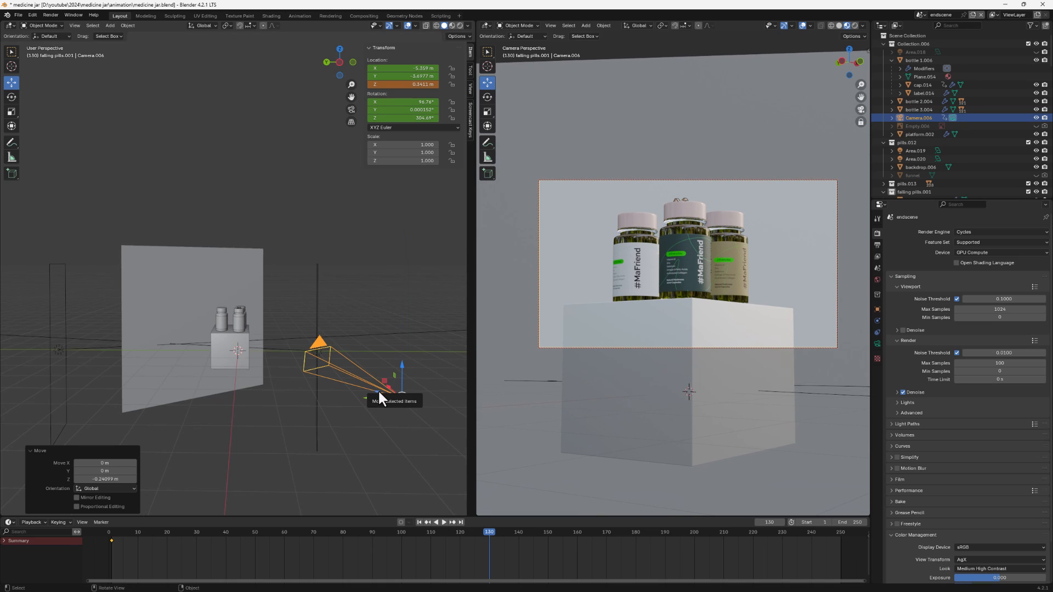
pyautogui.click(694, 273)
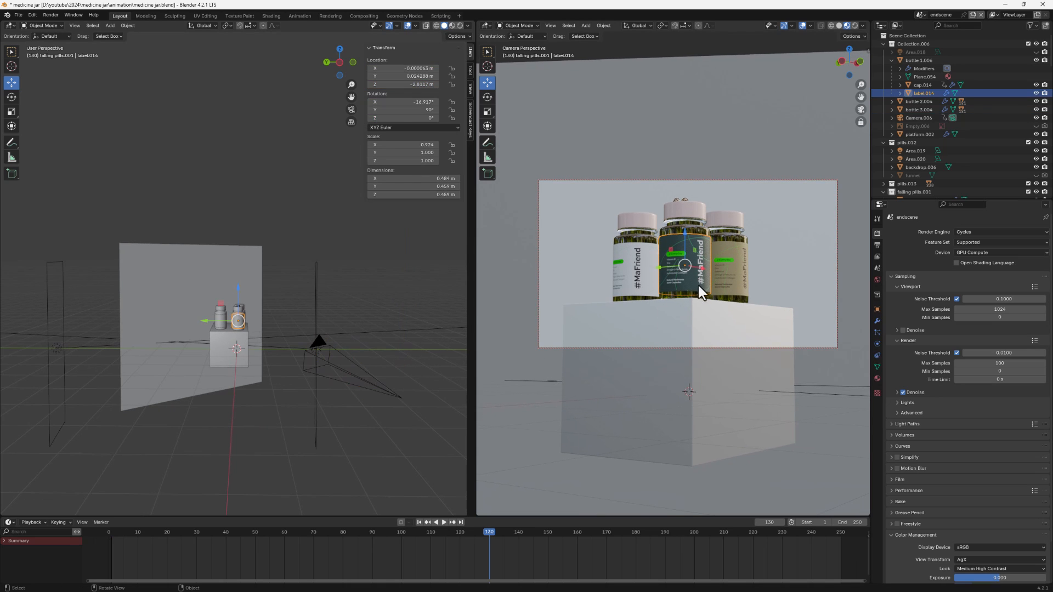
pyautogui.scroll(2, 677, 308)
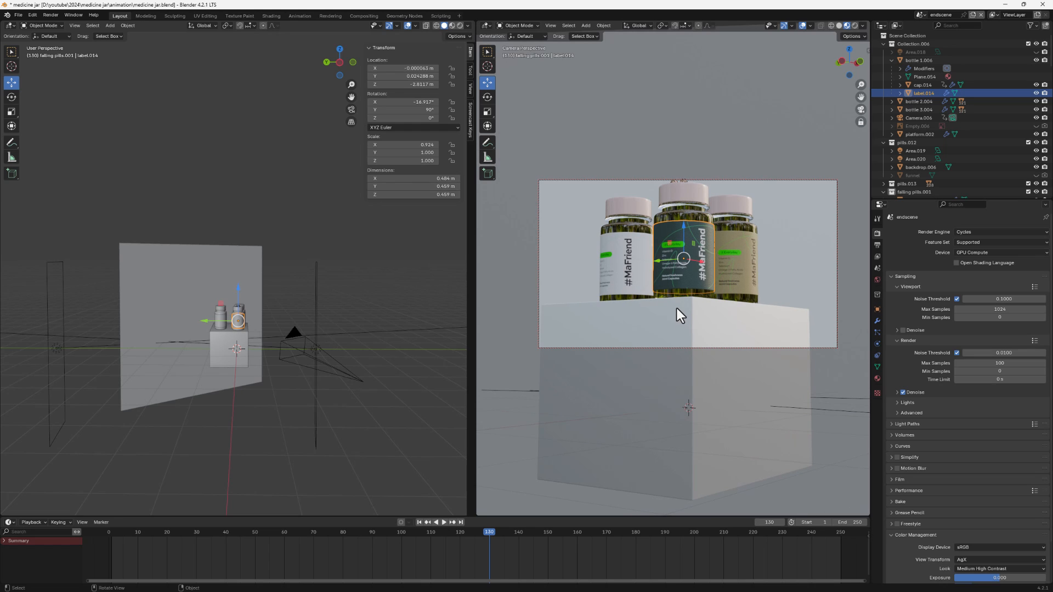
pyautogui.scroll(-1, 677, 308)
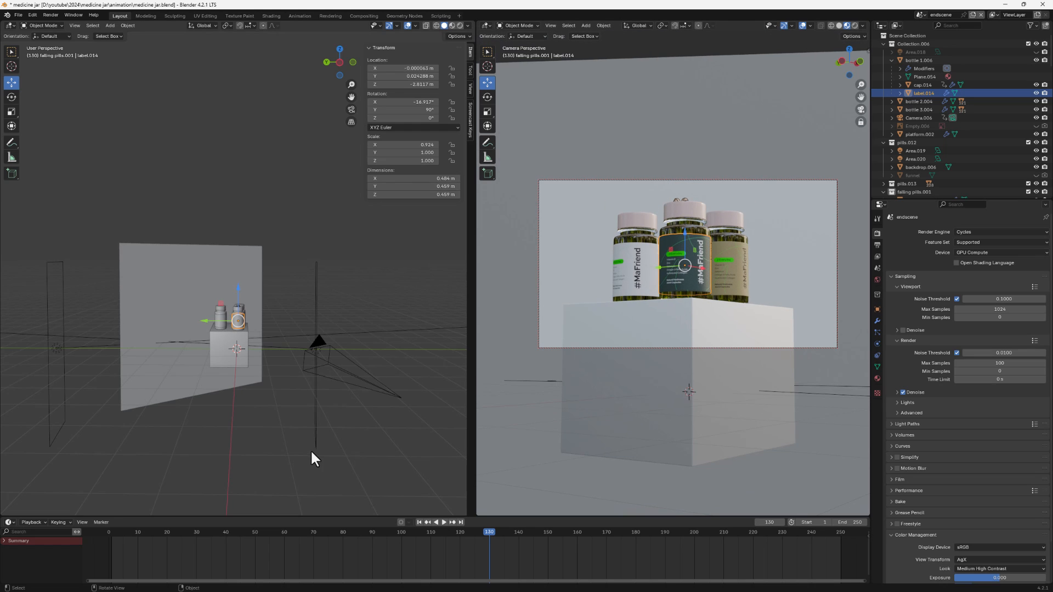
pyautogui.click(375, 386)
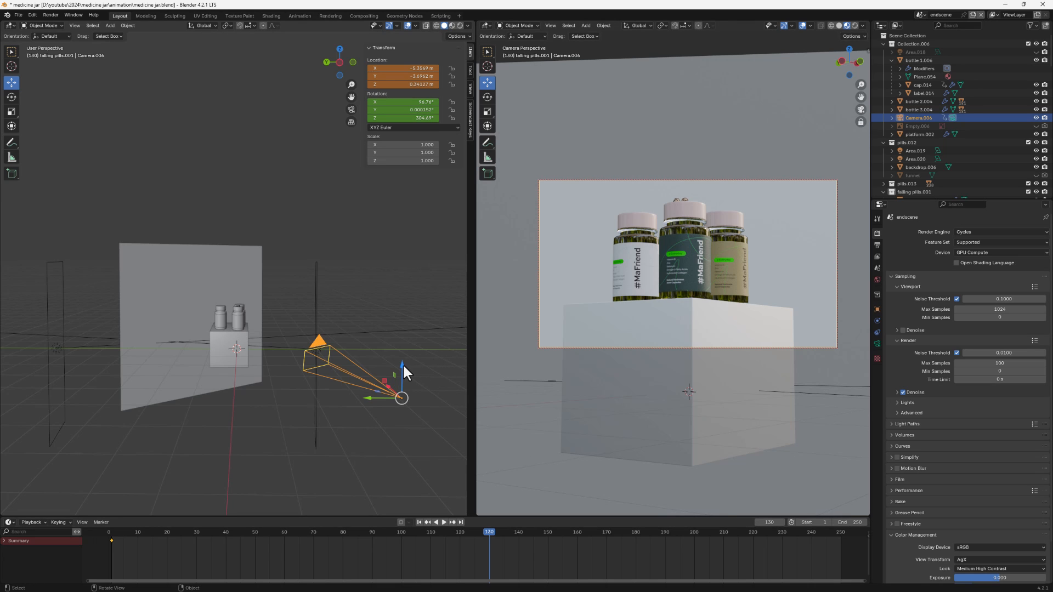
pyautogui.moveTo(402, 363); pyautogui.dragTo(406, 355)
pyautogui.press('k')
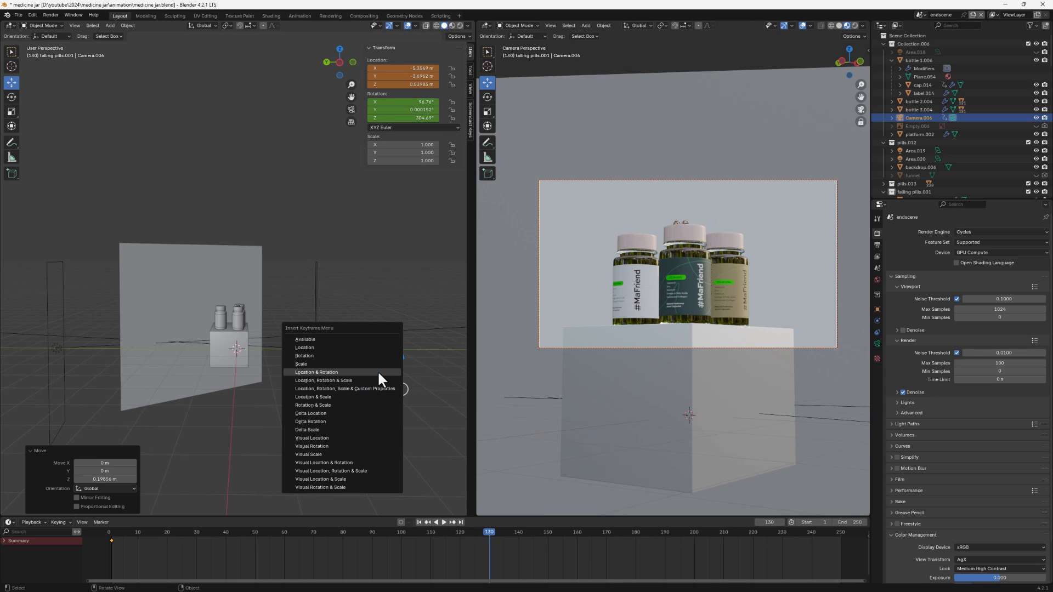
pyautogui.click(334, 373)
# Step: Play the animation from the first frame to review the camera's descent toward frame 130
pyautogui.moveTo(485, 535); pyautogui.dragTo(853, 507)
pyautogui.press('space')
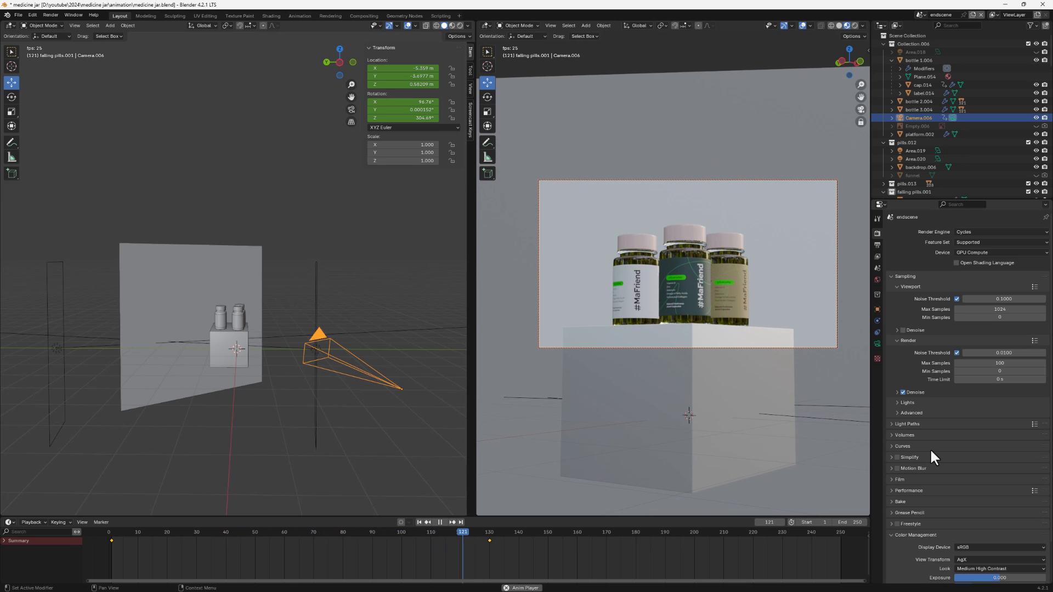
pyautogui.press('space')
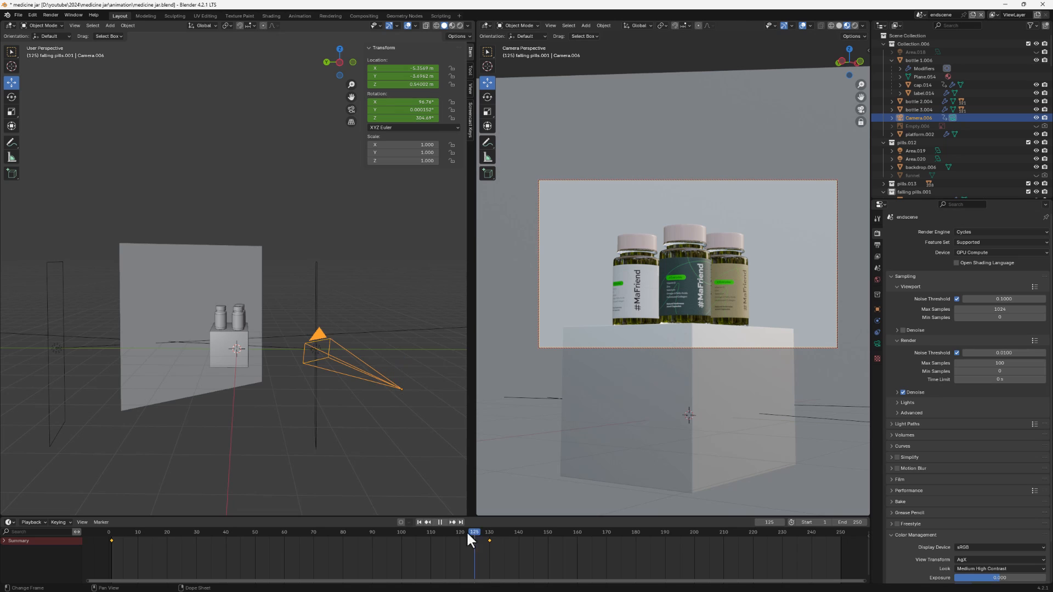
pyautogui.moveTo(466, 532); pyautogui.dragTo(111, 502)
pyautogui.press('space')
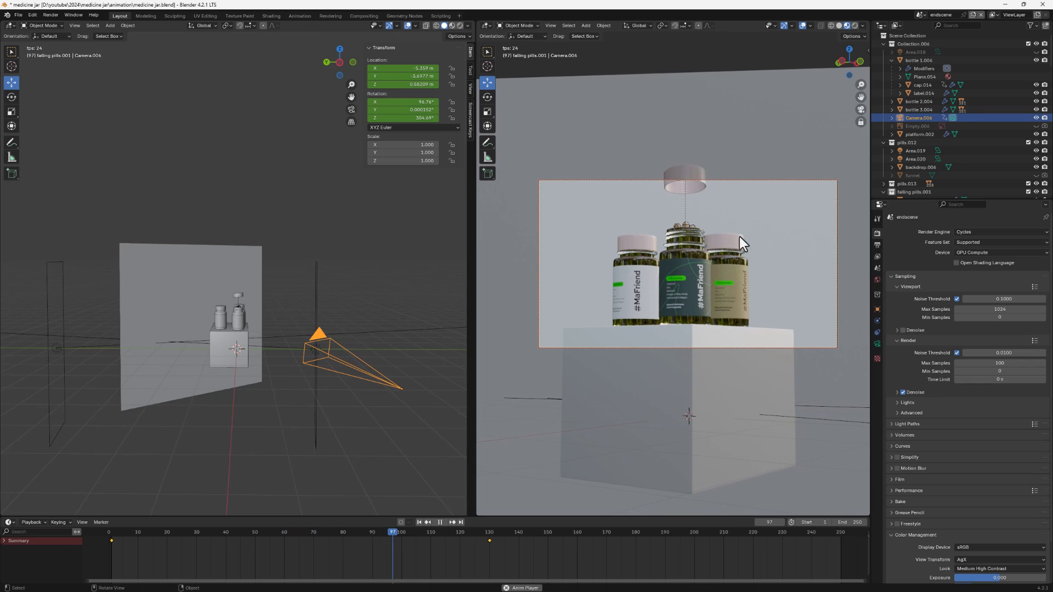
pyautogui.press('space')
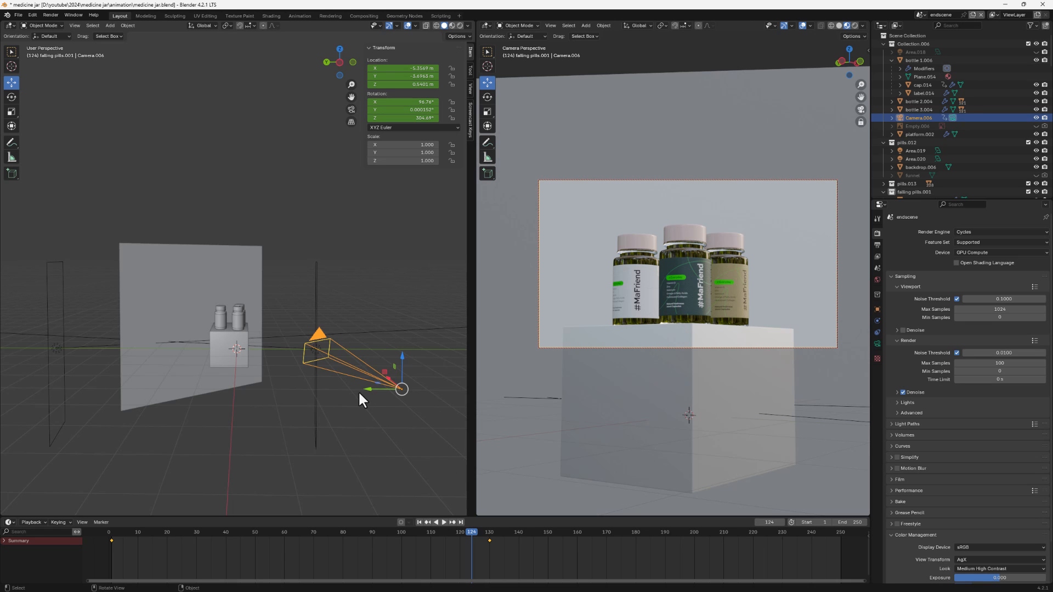
# Step: Enlarge the timeline area, switch it to the Graph Editor and show the F-curve modifier settings
pyautogui.moveTo(366, 515); pyautogui.dragTo(366, 456)
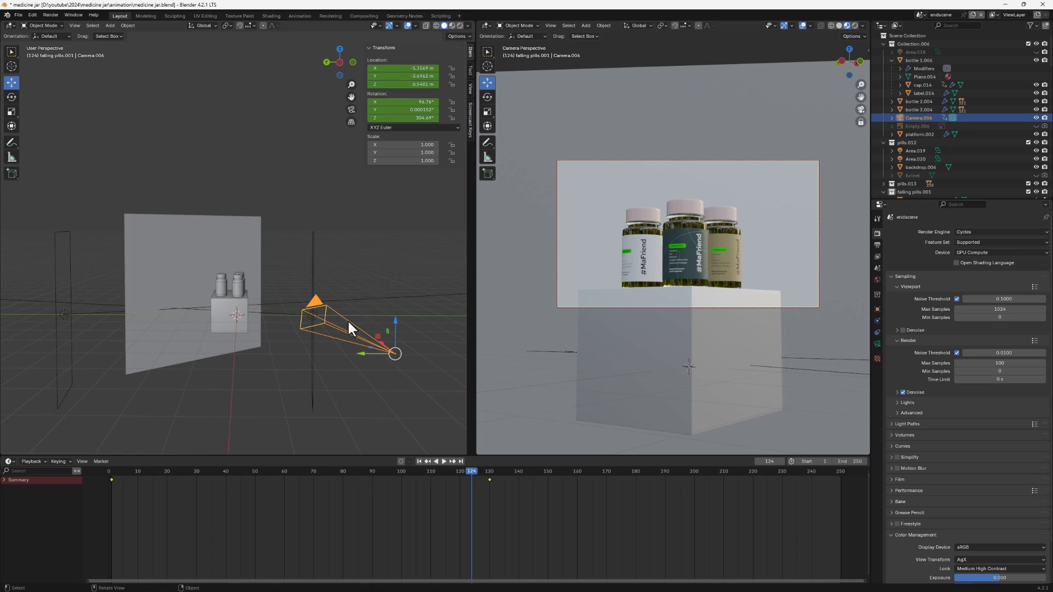
pyautogui.click(9, 461)
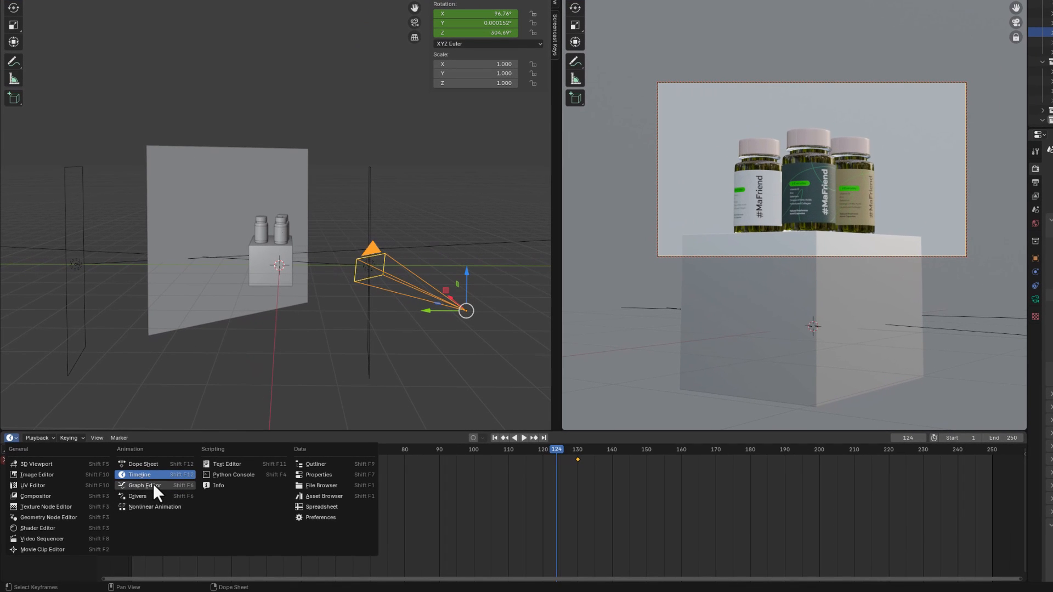
pyautogui.click(144, 485)
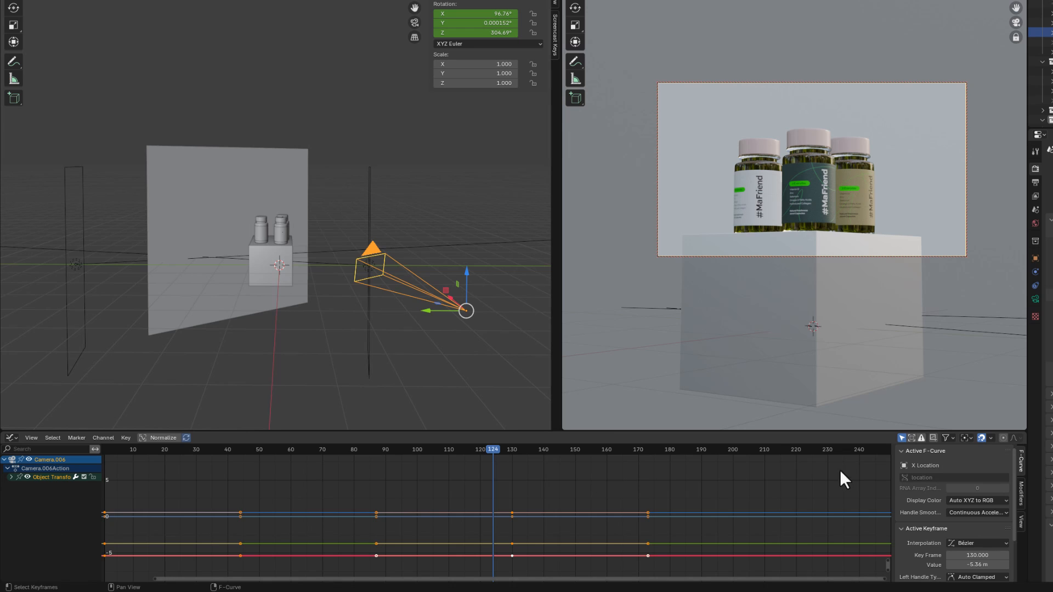
pyautogui.moveTo(790, 431); pyautogui.dragTo(781, 382)
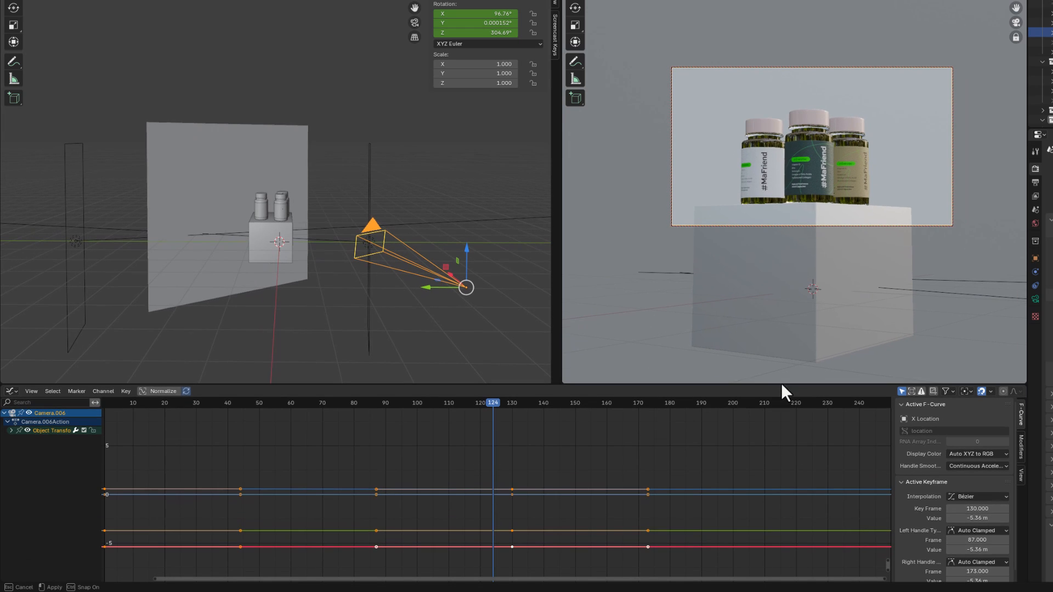
pyautogui.click(1020, 449)
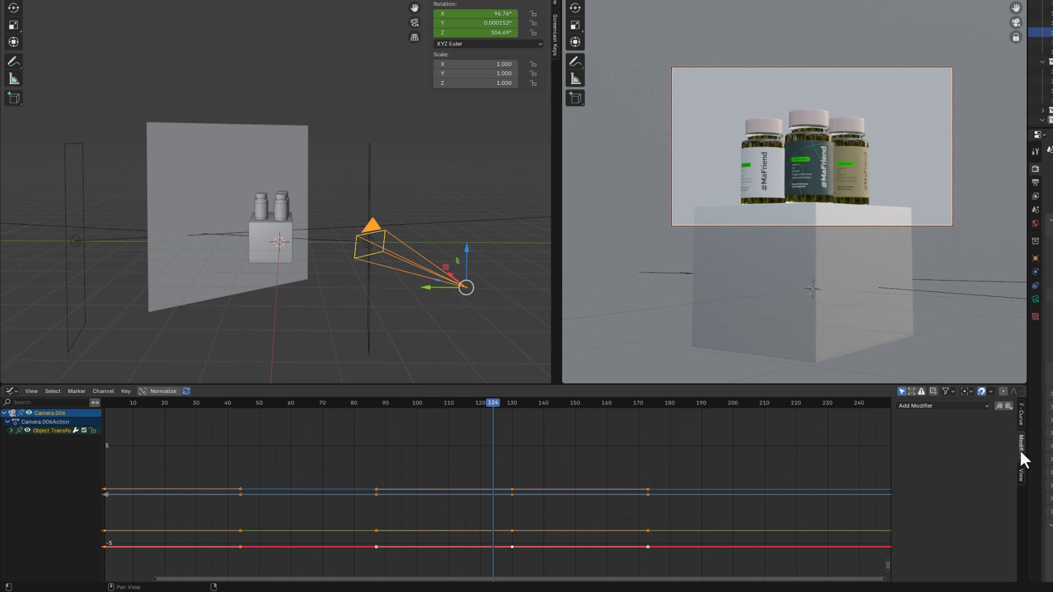
# Step: Expand the camera's transform channels and add a Noise modifier to the X Euler Rotation curve
pyautogui.click(966, 405)
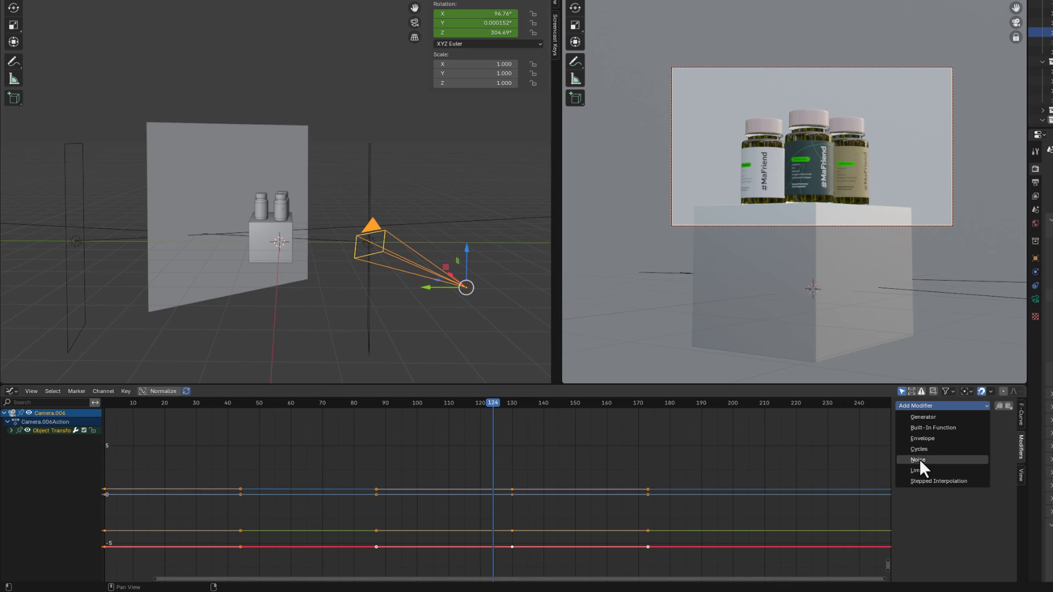
pyautogui.click(11, 431)
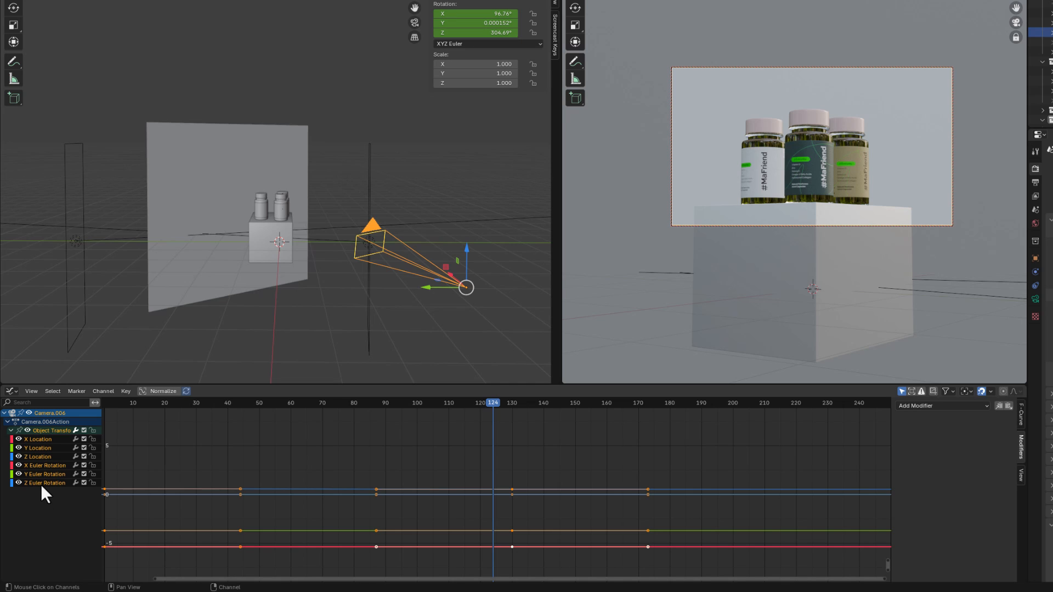
pyautogui.click(51, 466)
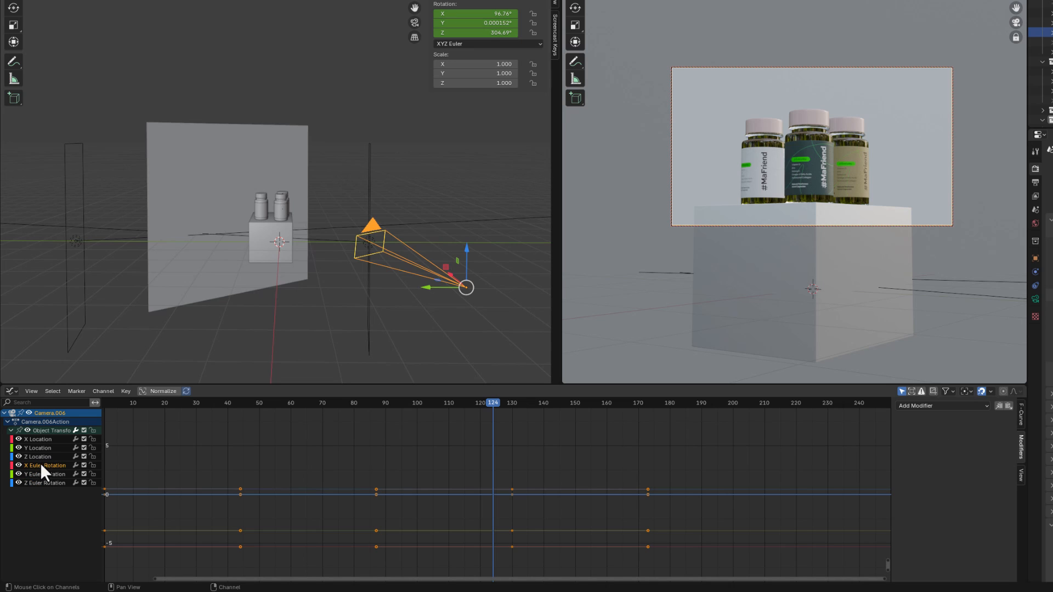
pyautogui.click(944, 406)
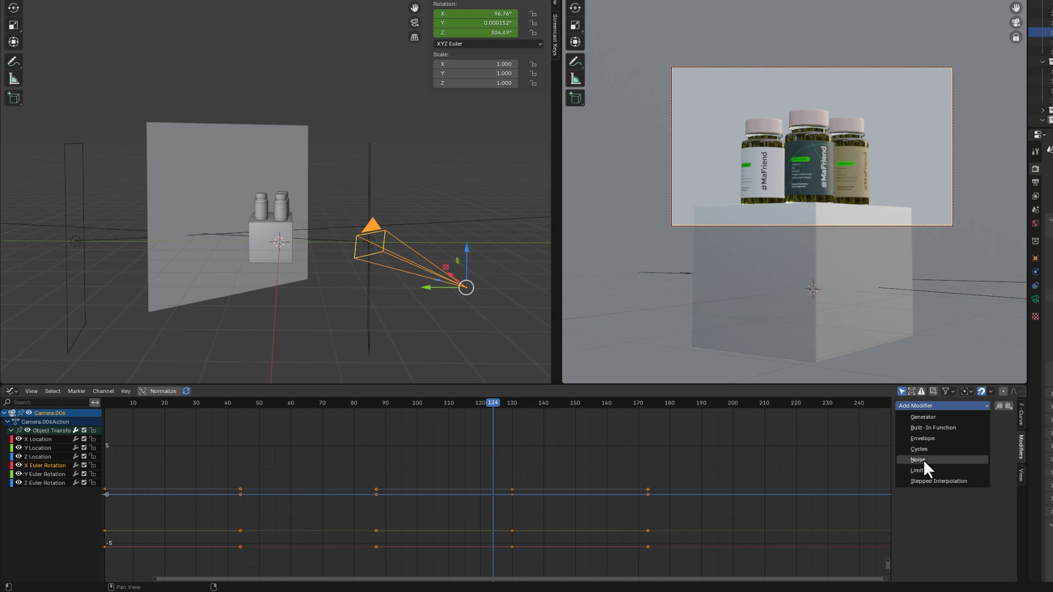
pyautogui.click(923, 459)
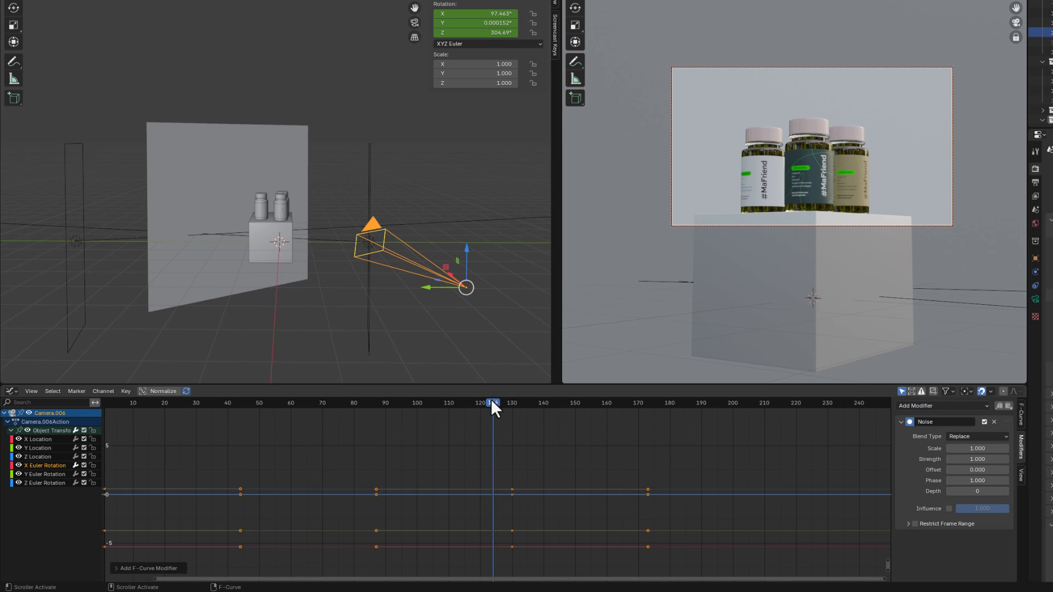
# Step: Play the animation from the start to review the camera shake on X Euler Rotation
pyautogui.moveTo(492, 399); pyautogui.dragTo(117, 407)
pyautogui.press('space')
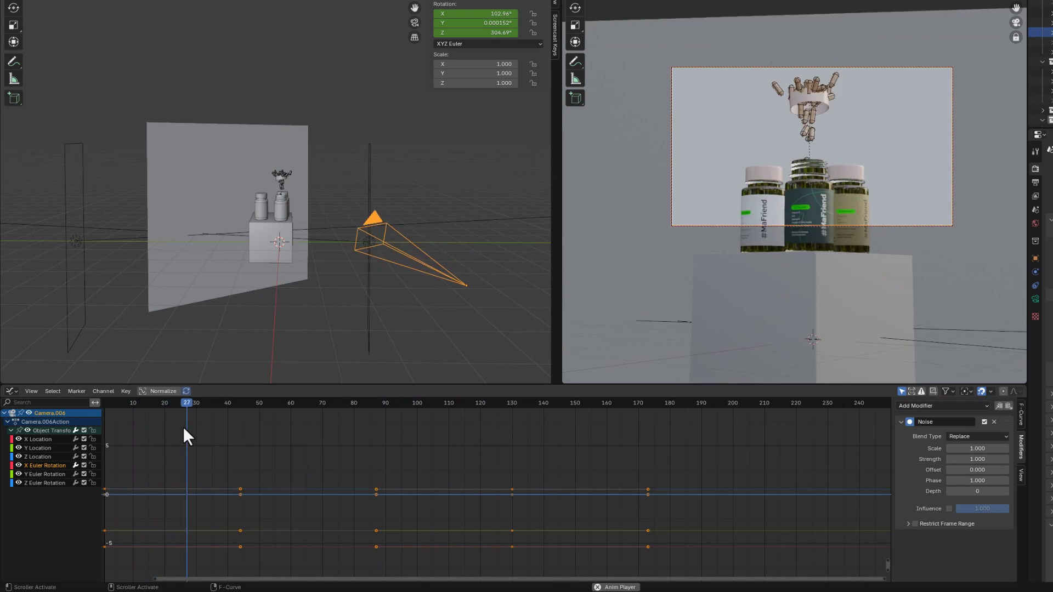
pyautogui.press('space')
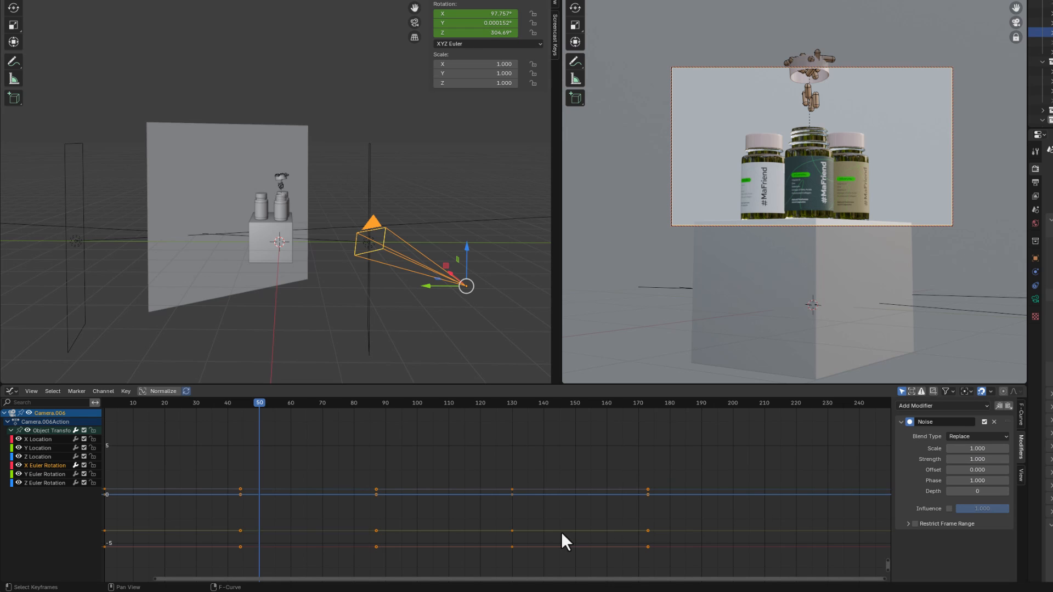
pyautogui.scroll(3, 561, 532)
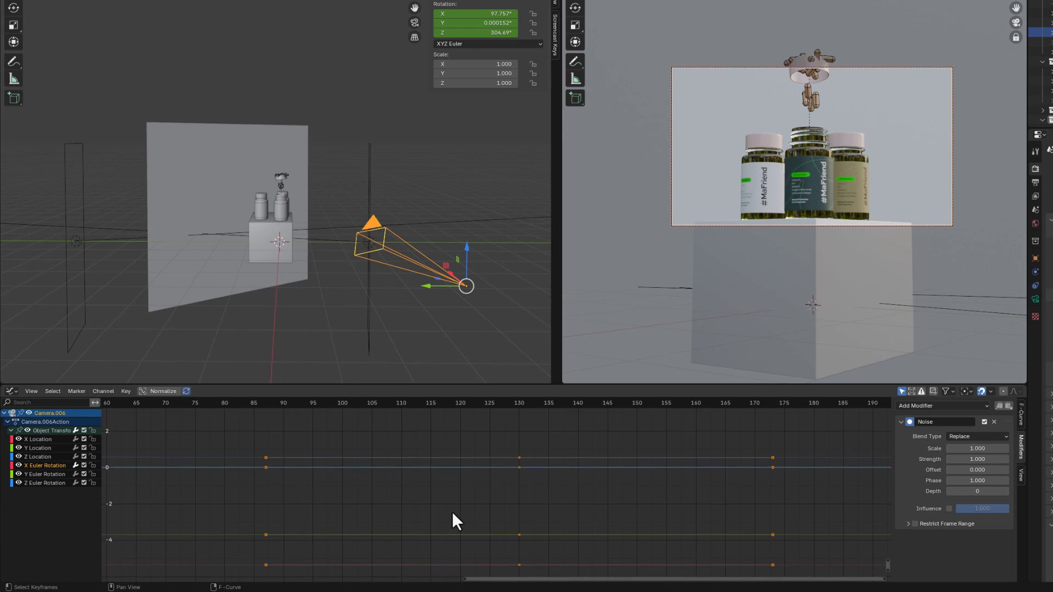
pyautogui.scroll(-2, 449, 514)
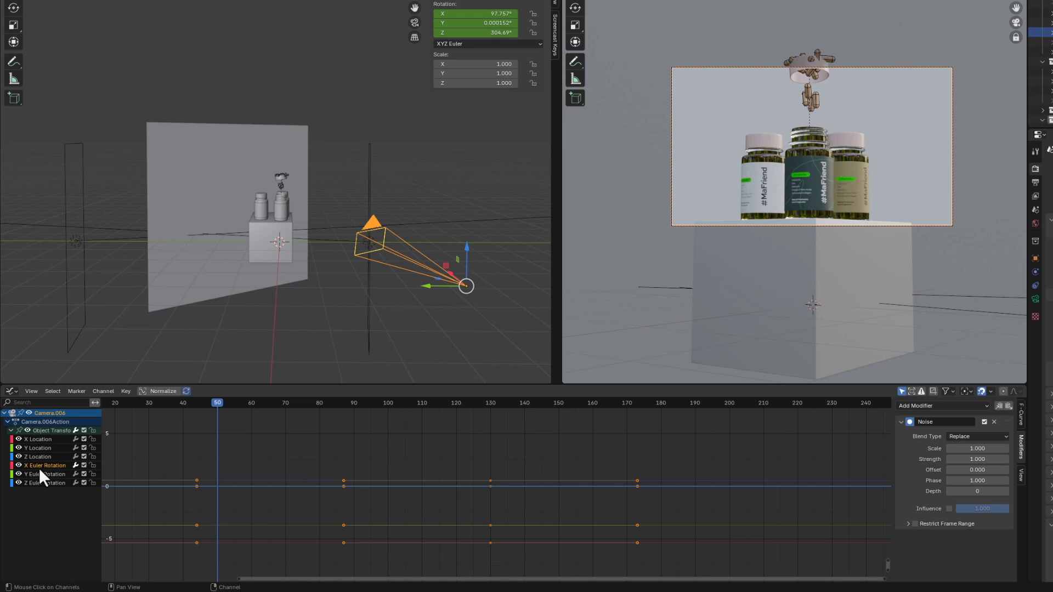
# Step: Set the X Euler Rotation noise scale to 278.2 and strength to 0.06, and play the result
pyautogui.moveTo(977, 448); pyautogui.dragTo(917, 462)
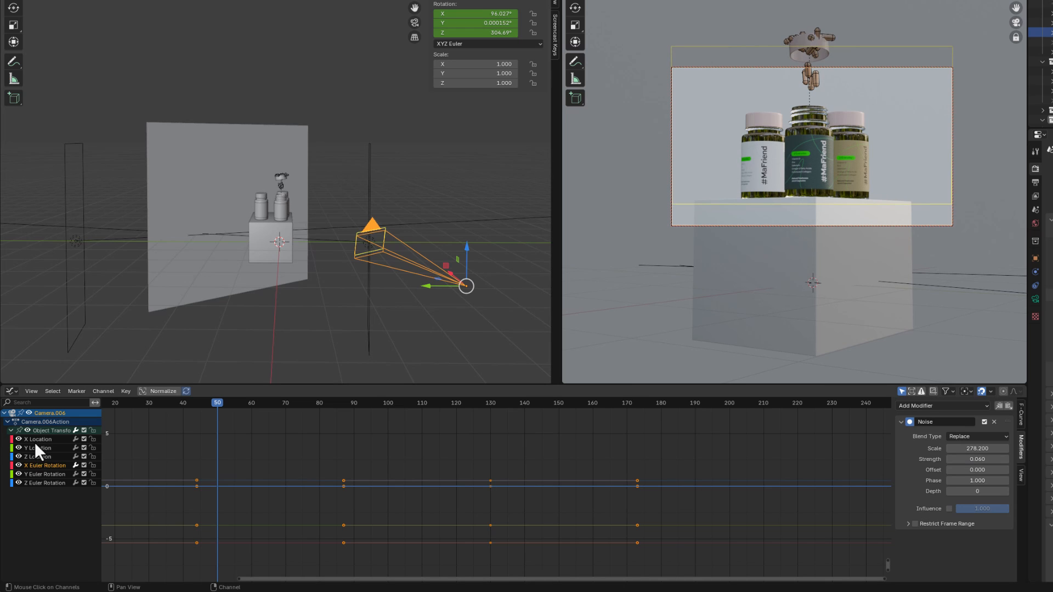
pyautogui.press('space')
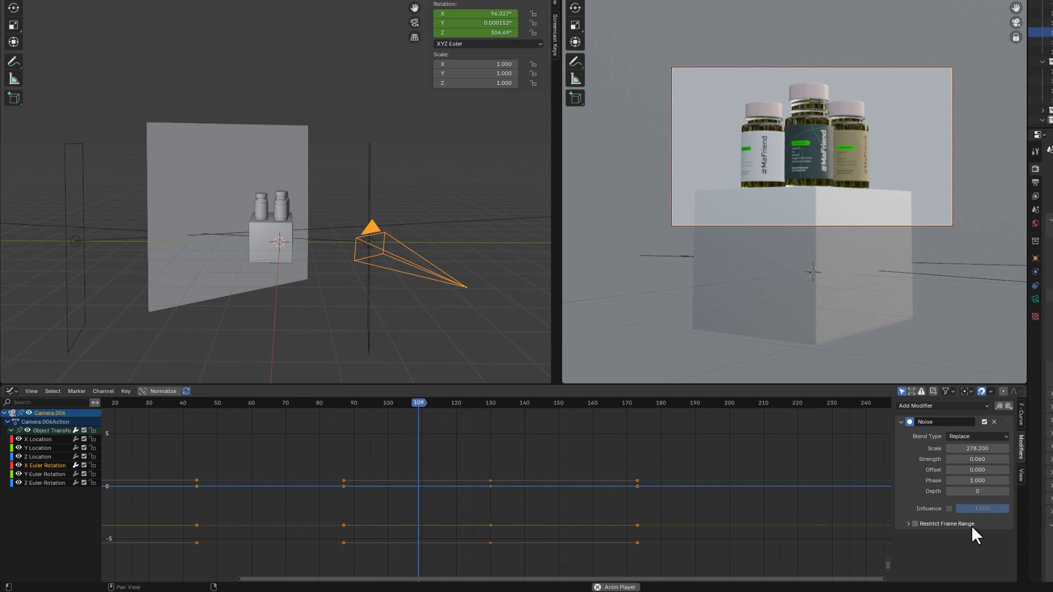
pyautogui.press('space')
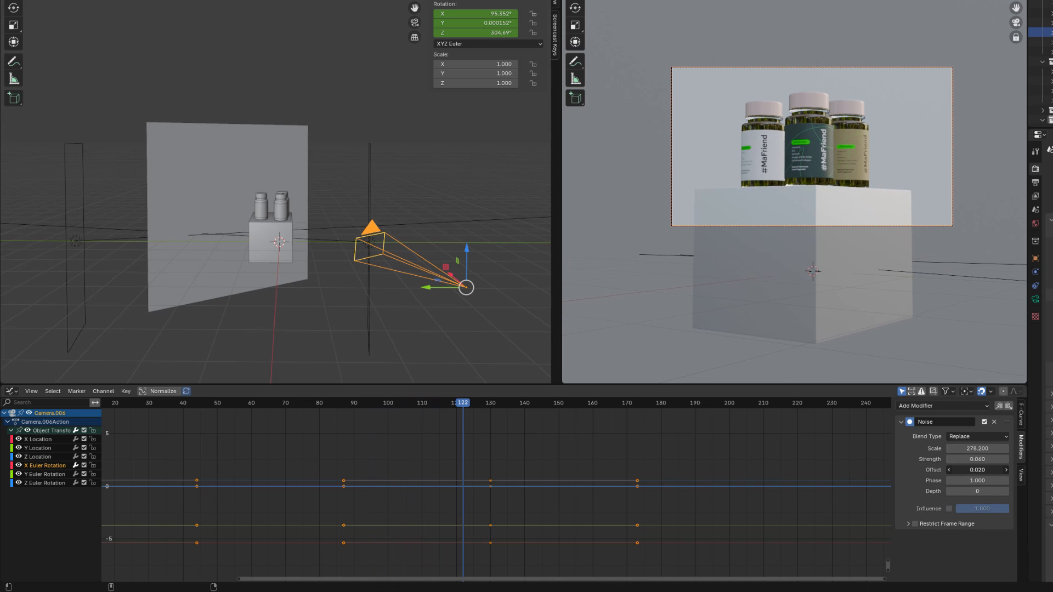
# Step: Set the X Euler Rotation noise offset to 0.13 and strength to 0.09, and replay the animation
pyautogui.moveTo(977, 470); pyautogui.dragTo(990, 459)
pyautogui.moveTo(465, 407); pyautogui.dragTo(271, 412)
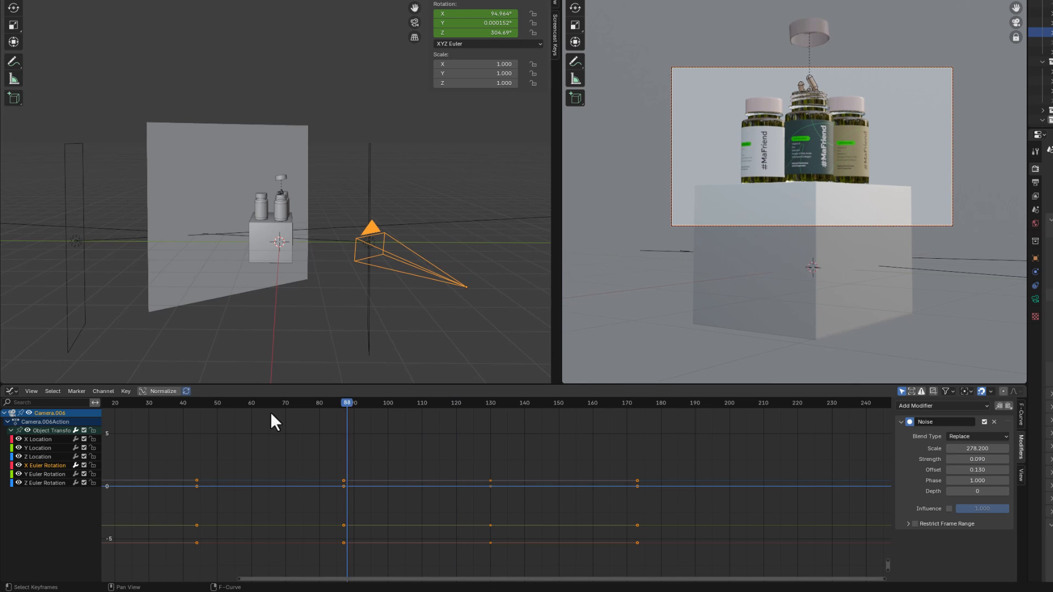
pyautogui.press('space')
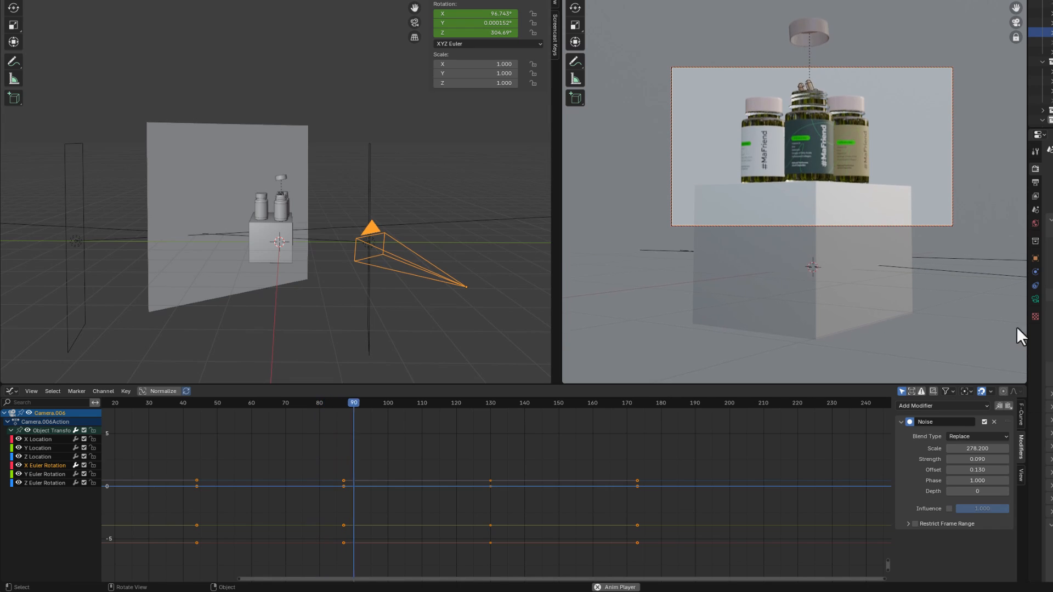
pyautogui.press('space')
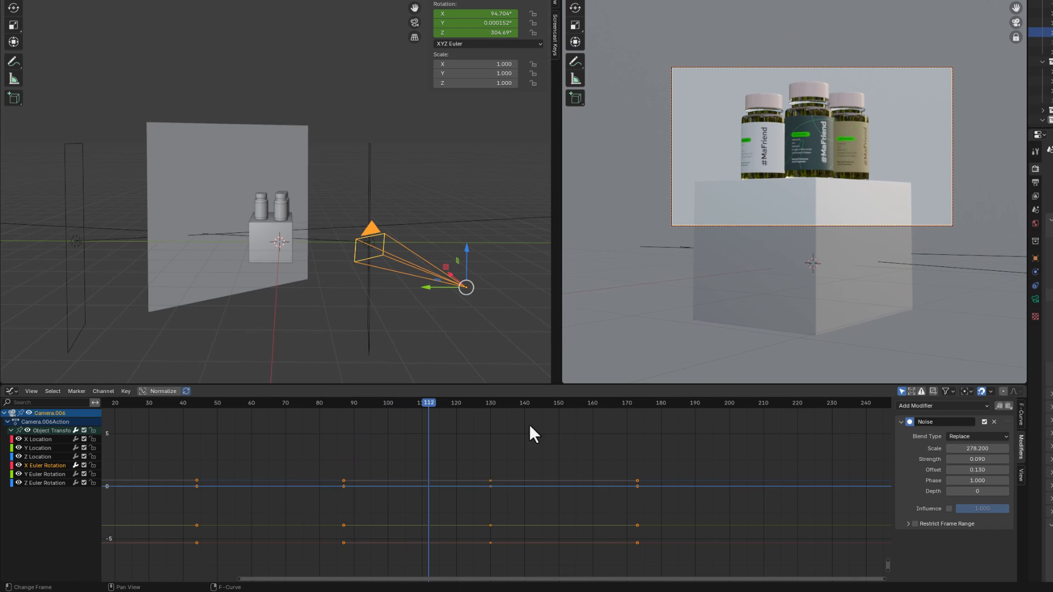
# Step: Copy the Noise modifier from X Euler Rotation to the Y Euler Rotation curve and play the animation
pyautogui.click(43, 481)
pyautogui.click(47, 466)
pyautogui.click(44, 475)
pyautogui.click(1008, 406)
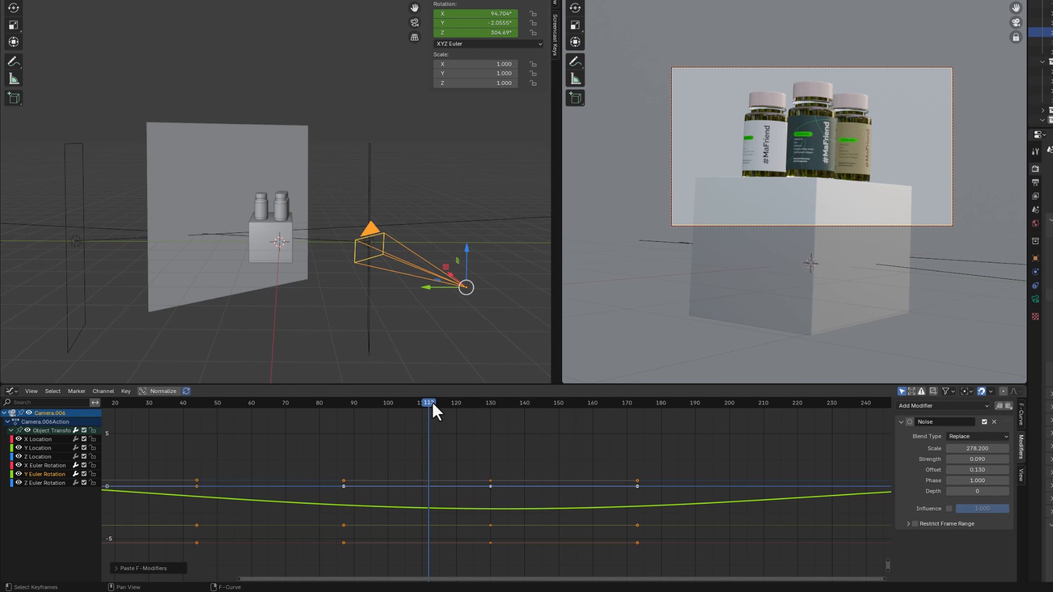
pyautogui.moveTo(432, 403); pyautogui.dragTo(189, 423)
pyautogui.press('space')
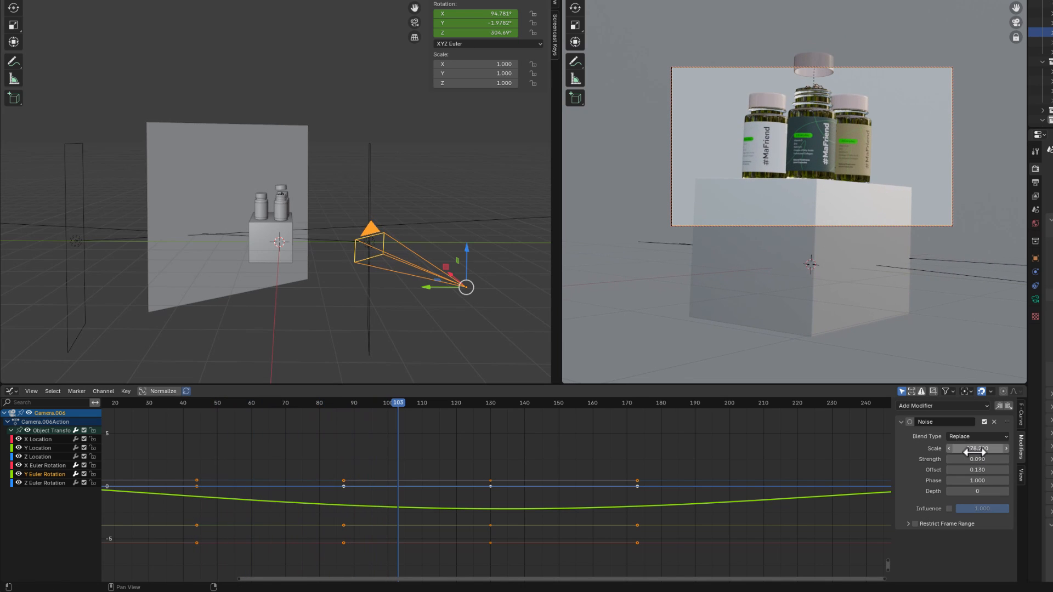
# Step: Set the Y Euler Rotation noise scale to 53.63 and strength to 0.01, and play the result
pyautogui.moveTo(978, 449); pyautogui.dragTo(899, 449)
pyautogui.moveTo(963, 456); pyautogui.dragTo(951, 456)
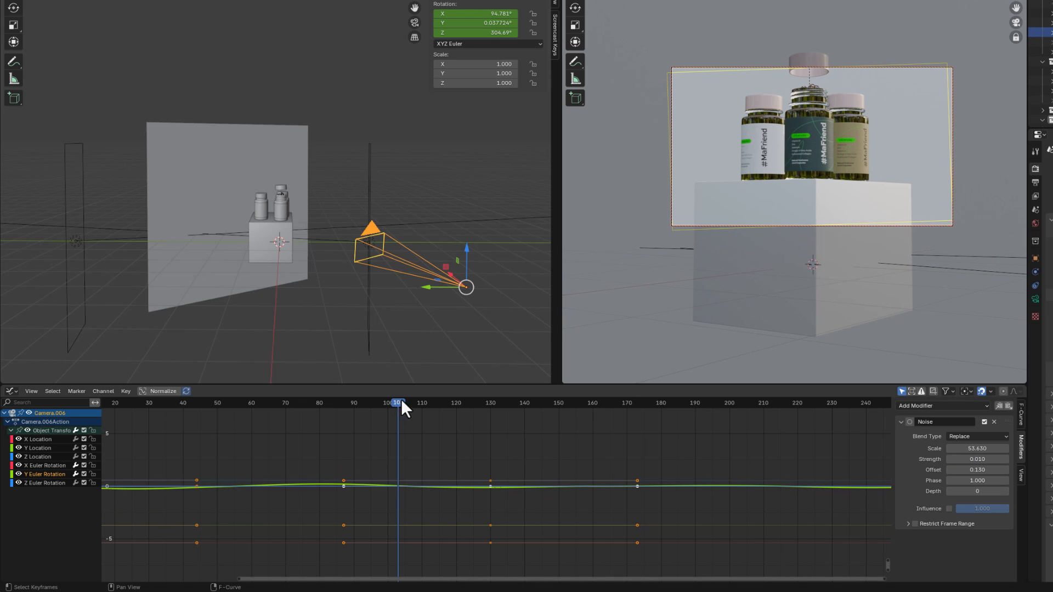
pyautogui.moveTo(404, 409); pyautogui.dragTo(294, 406)
pyautogui.press('space')
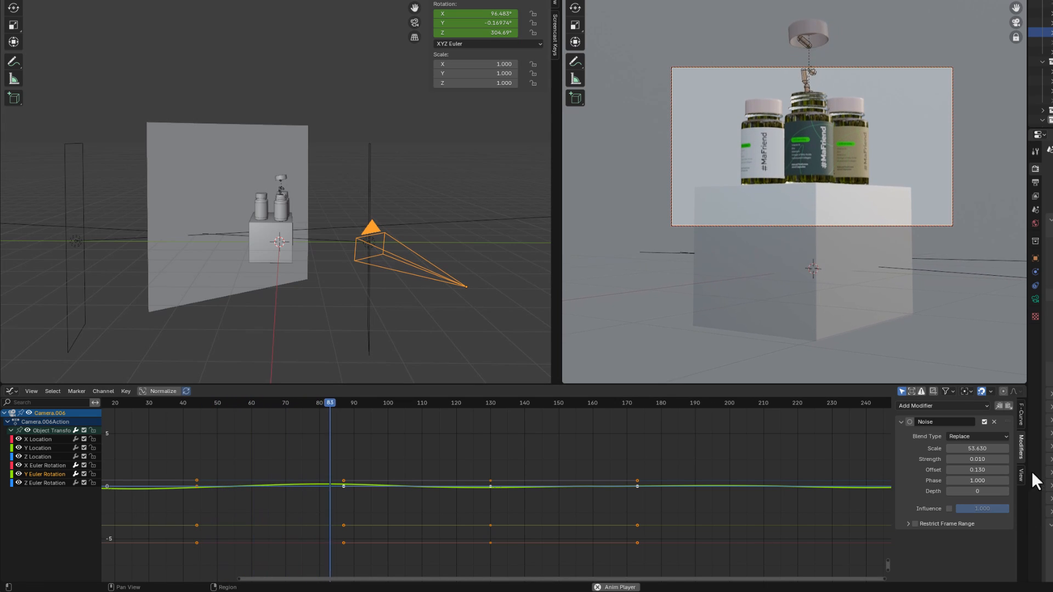
pyautogui.press('space')
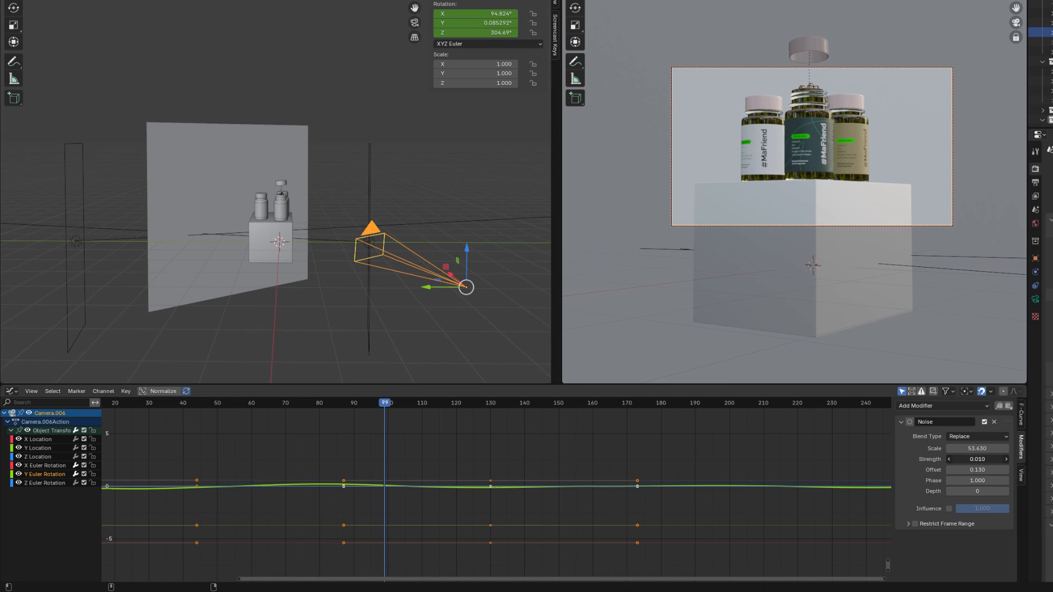
# Step: Try a strength of 0.08 for the Y Euler Rotation noise and play the animation
pyautogui.moveTo(977, 459)
pyautogui.mouseDown()
pyautogui.moveTo(1005, 459)
pyautogui.moveTo(995, 459)
pyautogui.mouseUp()
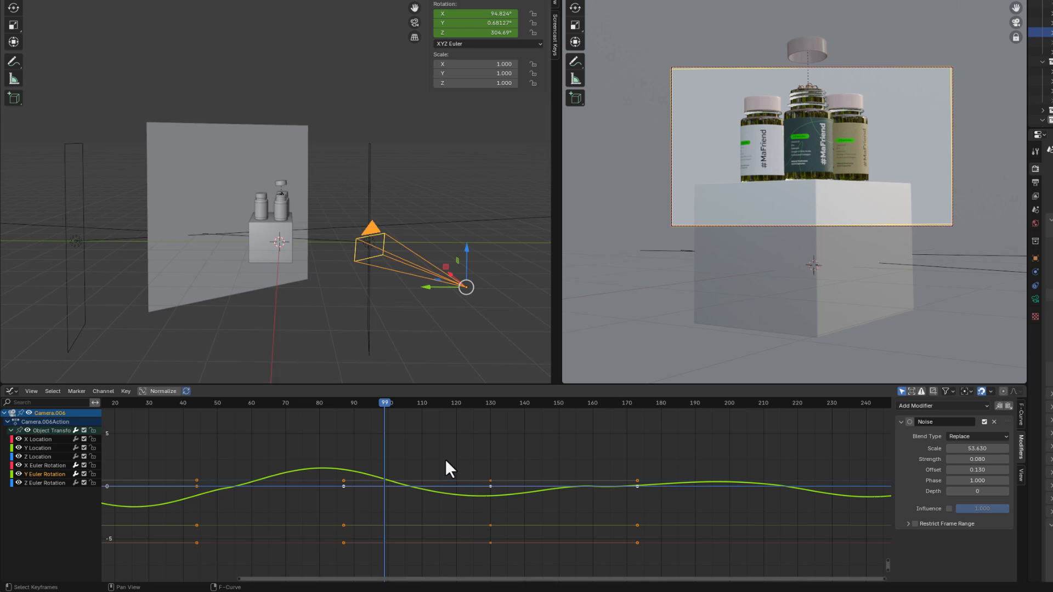
pyautogui.press('space')
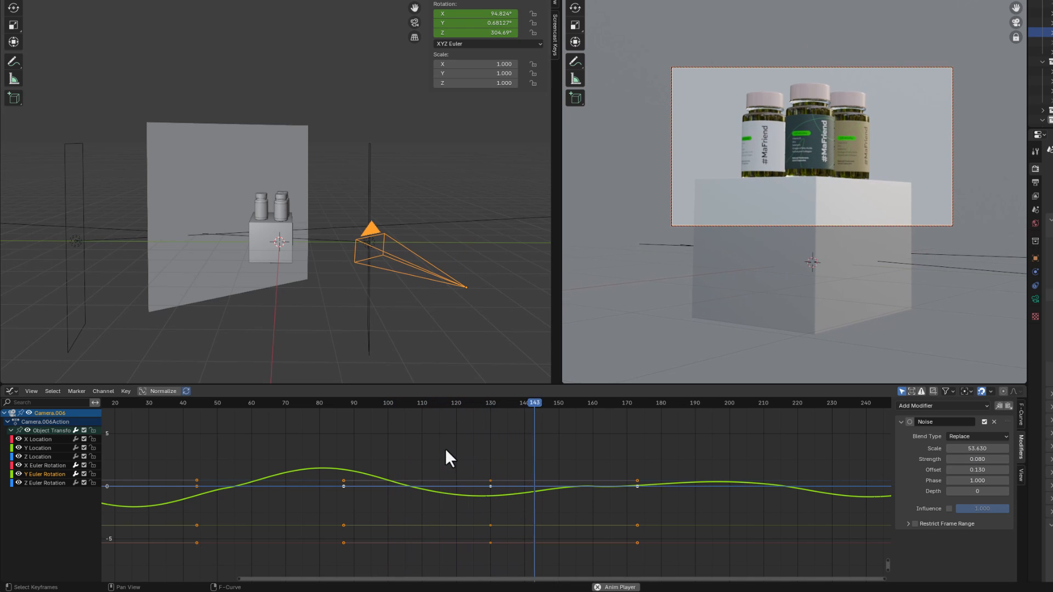
pyautogui.press('space')
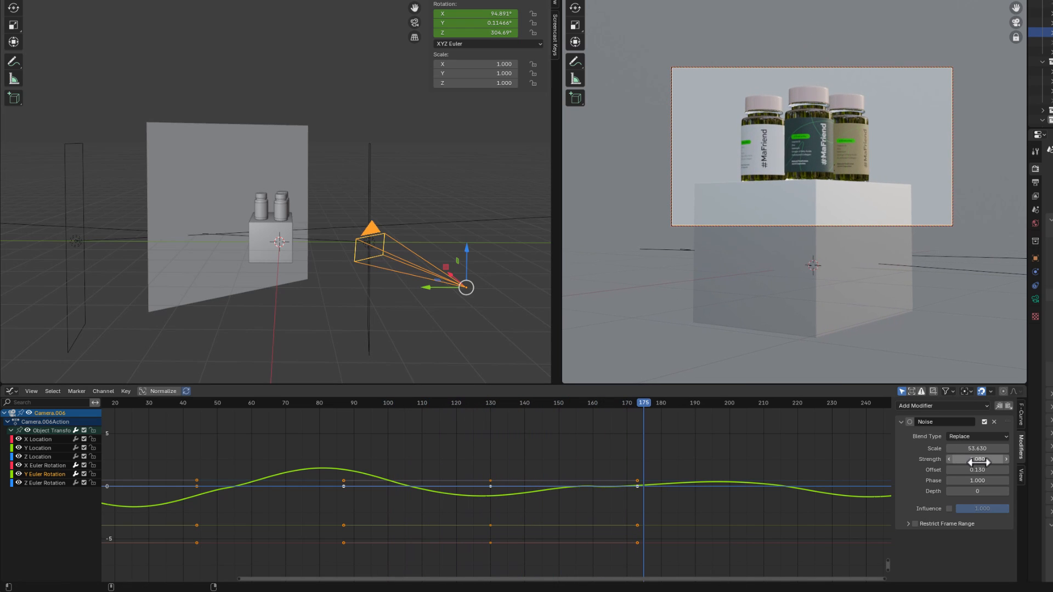
# Step: Set the Y Euler Rotation noise strength back to 0.01 and review the playback
pyautogui.moveTo(979, 463); pyautogui.dragTo(959, 462)
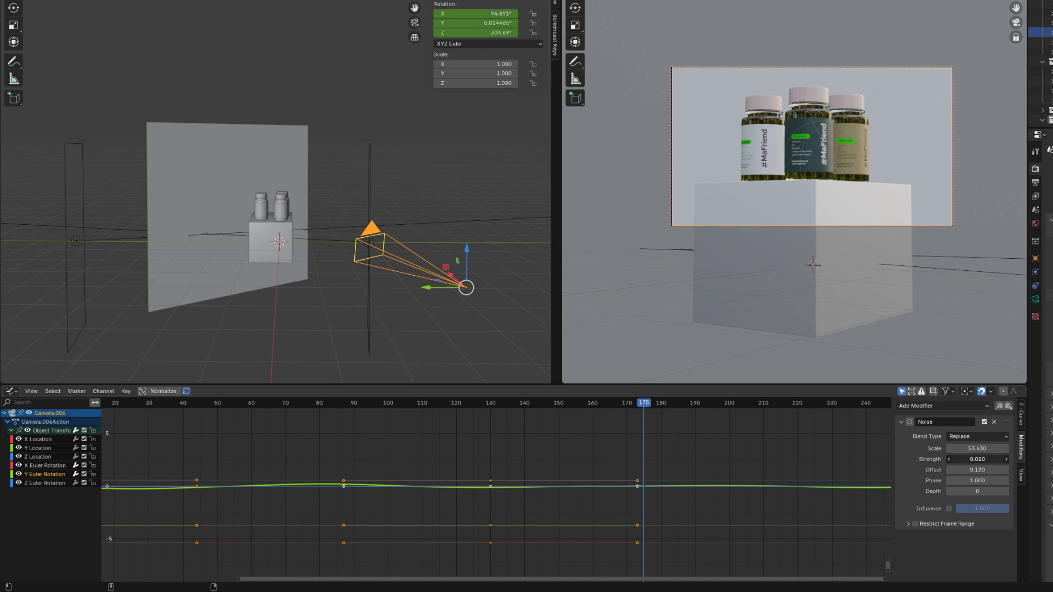
pyautogui.press('space')
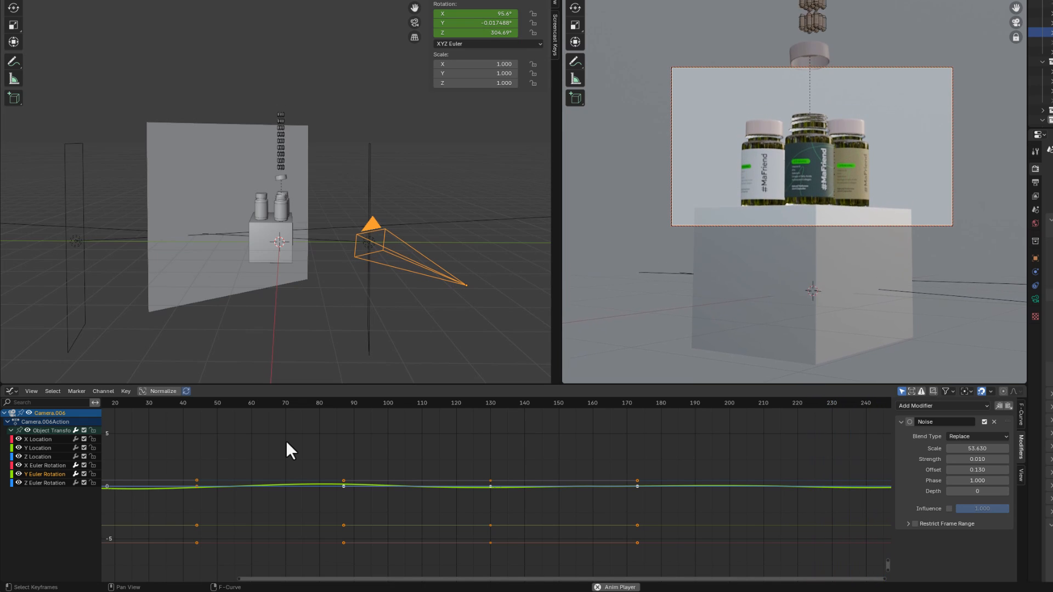
pyautogui.press('space')
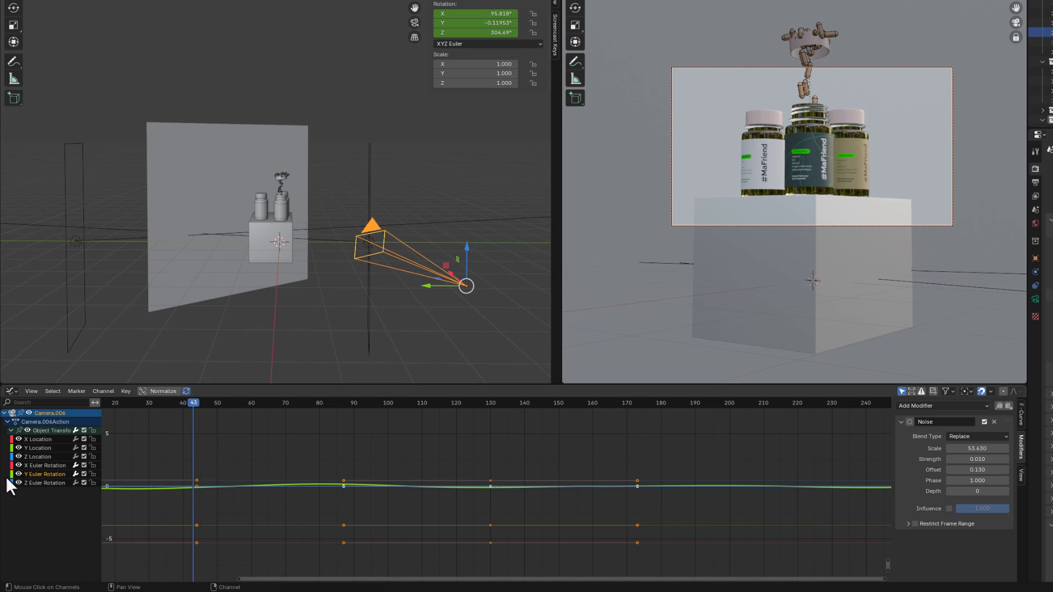
# Step: Change the Graph Editor area to the Timeline and review the animation up to frame 129
pyautogui.click(4, 414)
pyautogui.click(10, 391)
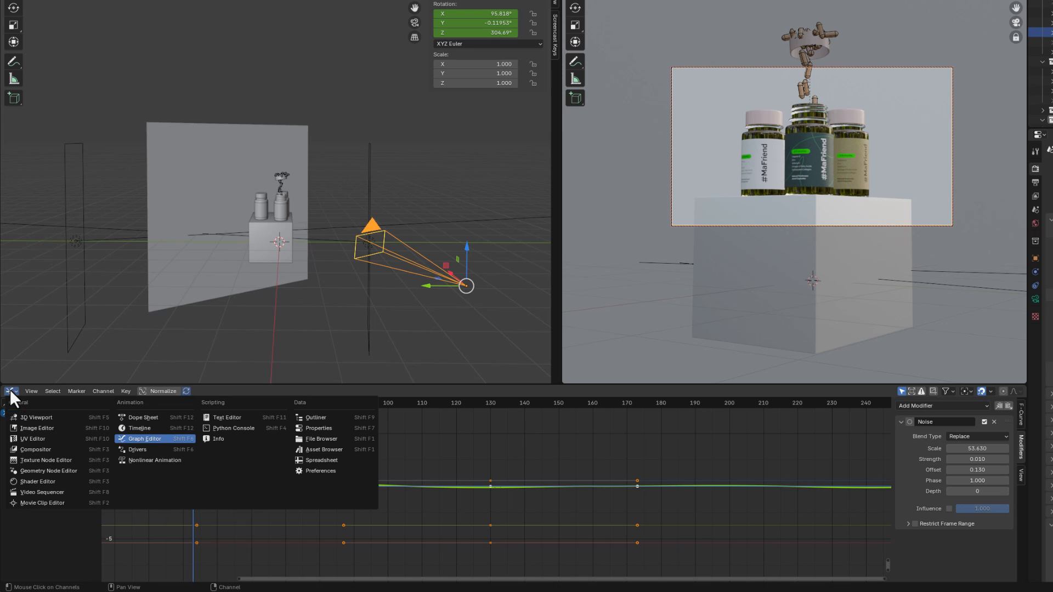
pyautogui.click(144, 429)
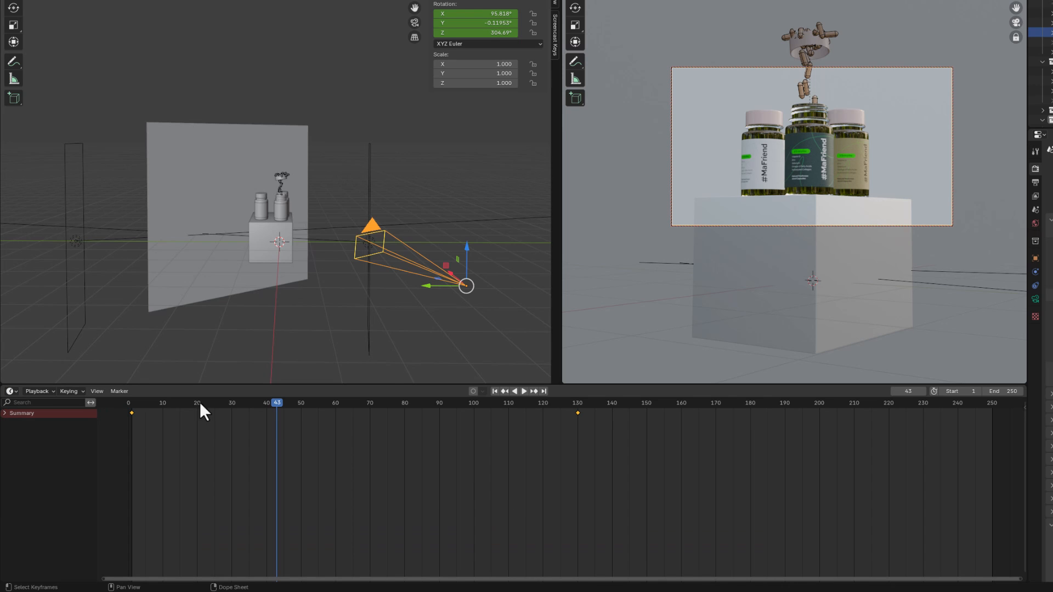
pyautogui.moveTo(286, 400); pyautogui.dragTo(487, 496)
pyautogui.press('space')
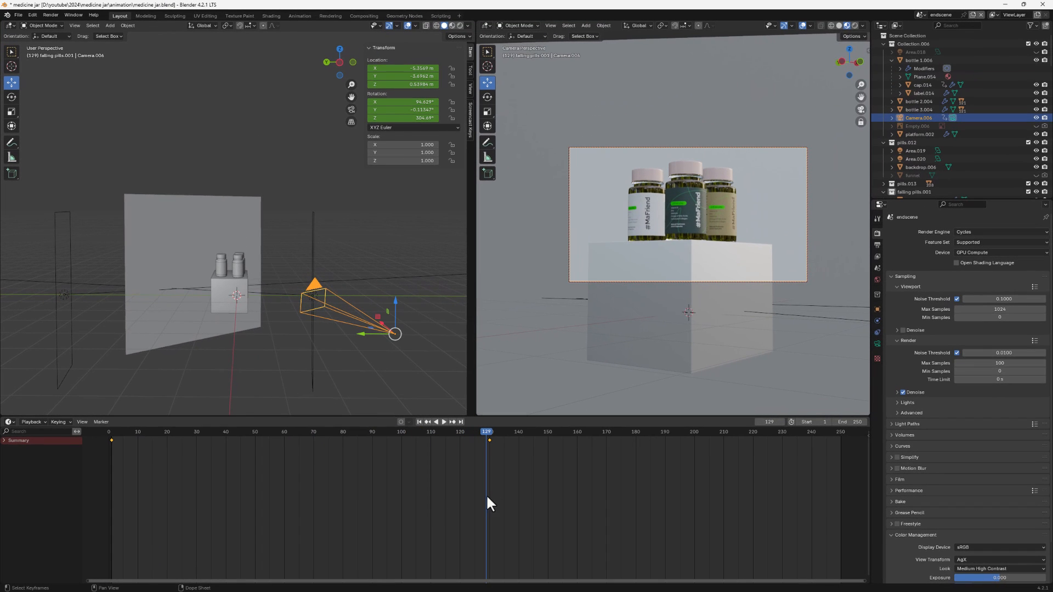
# Step: Set the endscene's end frame to 130 and save the file
pyautogui.click(859, 419)
pyautogui.press('Return')
pyautogui.hotkey('ctrl', 's')
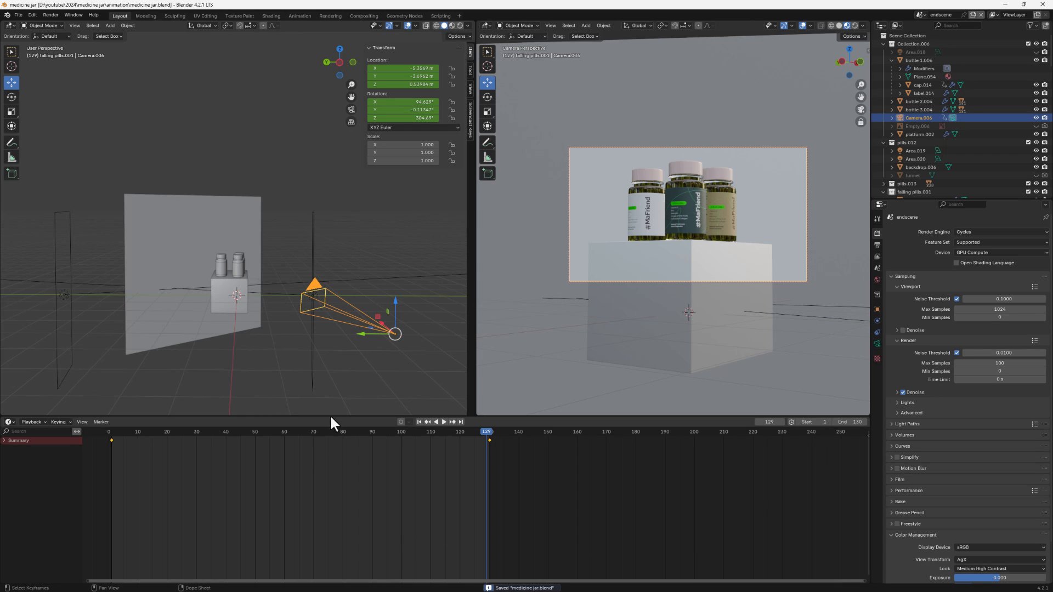
# Step: Check the frame range of scene 2 and switch to scene1
pyautogui.click(921, 14)
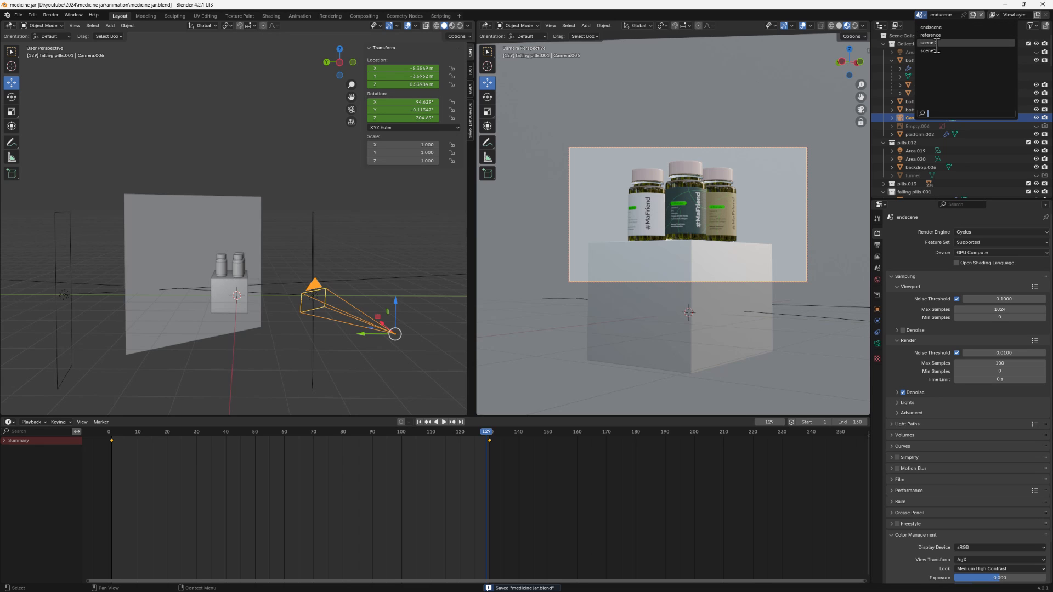
pyautogui.click(938, 44)
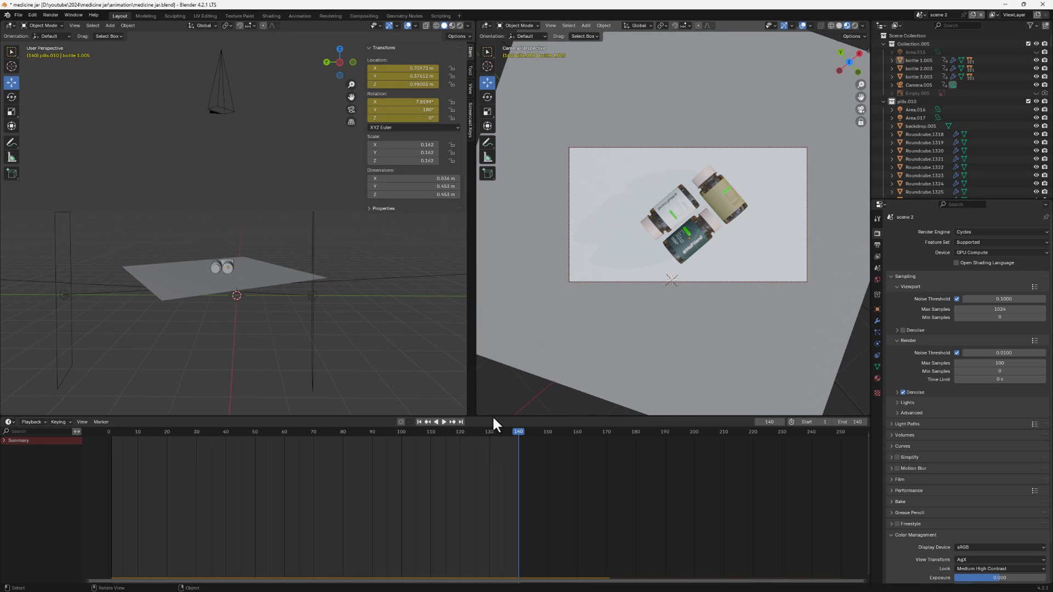
pyautogui.click(921, 14)
pyautogui.click(934, 51)
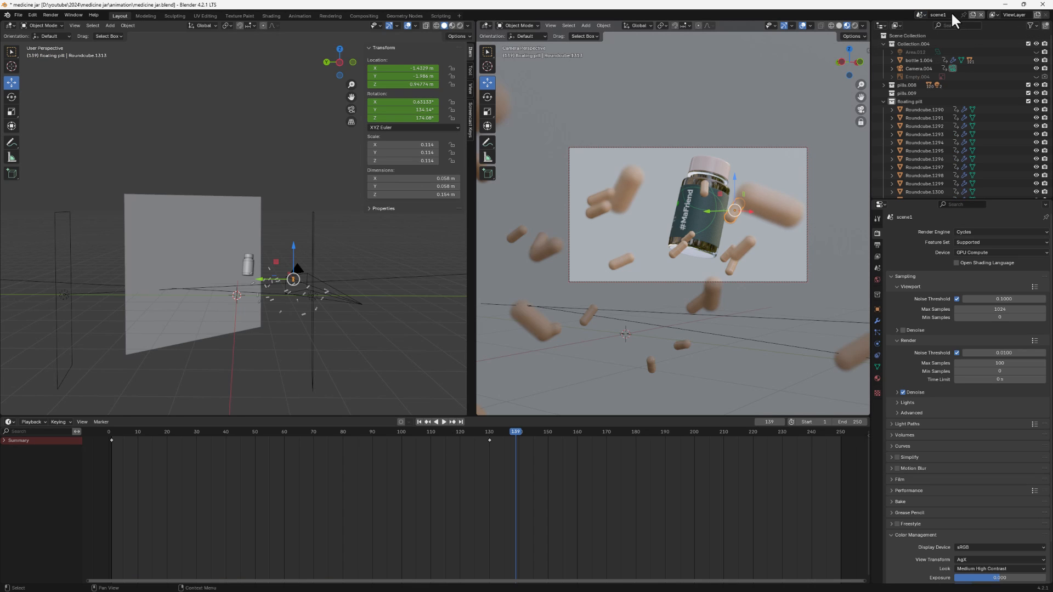
# Step: Move the playhead to frame 140 and set scene1's end frame to 140
pyautogui.moveTo(512, 431)
pyautogui.mouseDown()
pyautogui.moveTo(494, 432)
pyautogui.moveTo(519, 434)
pyautogui.mouseUp()
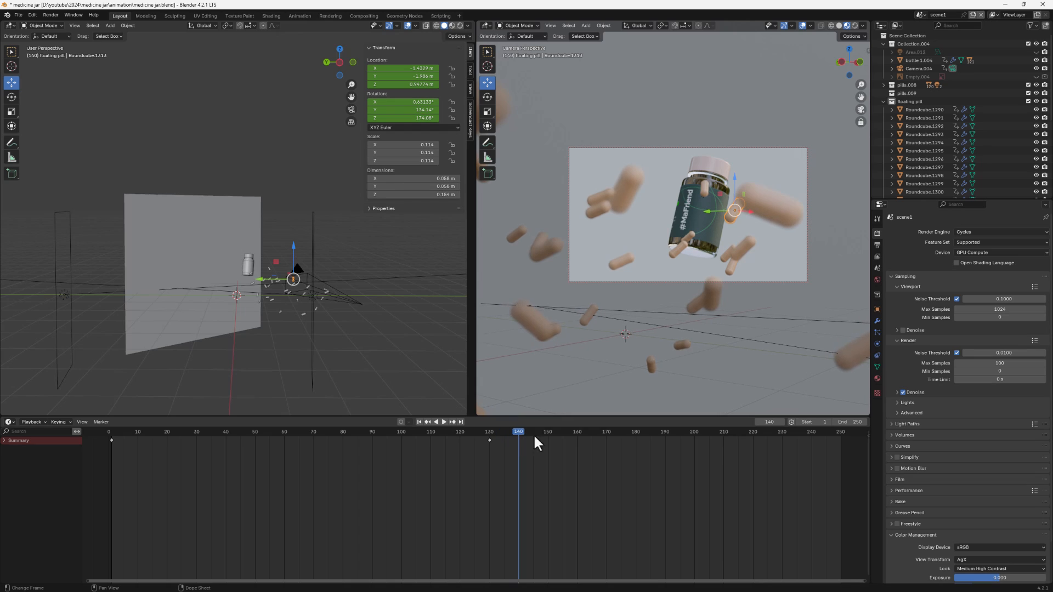
pyautogui.click(856, 422)
pyautogui.write('140')
pyautogui.press('Return')
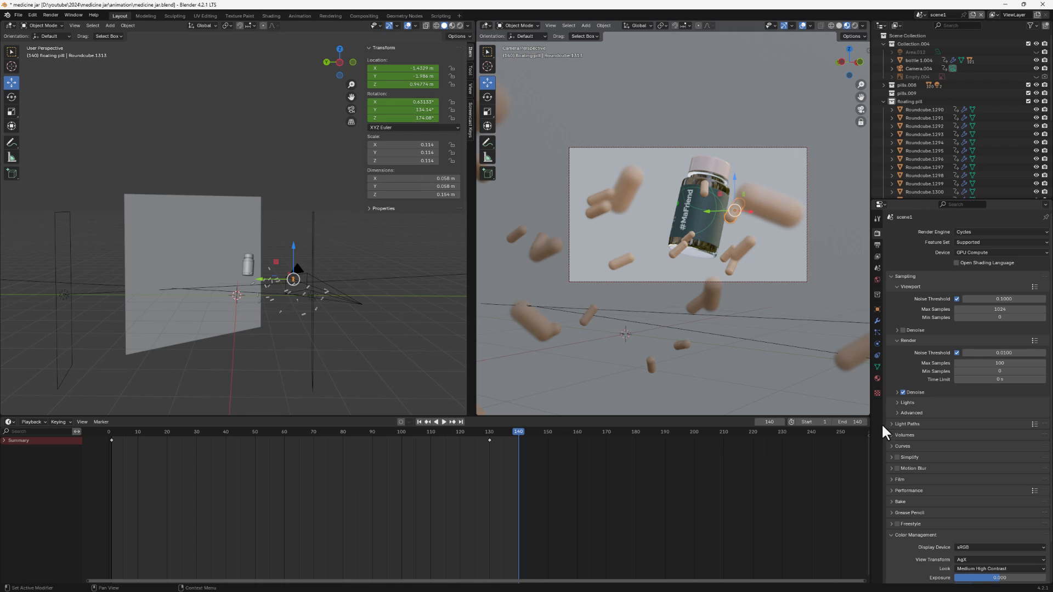
# Step: Show the camera view in Rendered shading, set the render Max Samples to 10, and bring up scene1's output settings
pyautogui.click(853, 25)
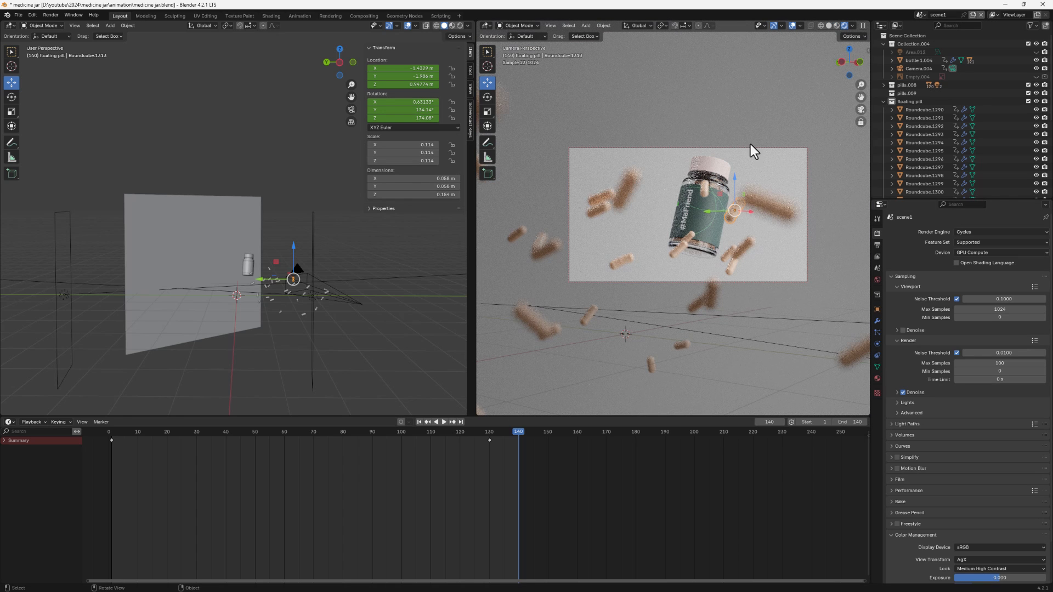
pyautogui.scroll(-2, 936, 424)
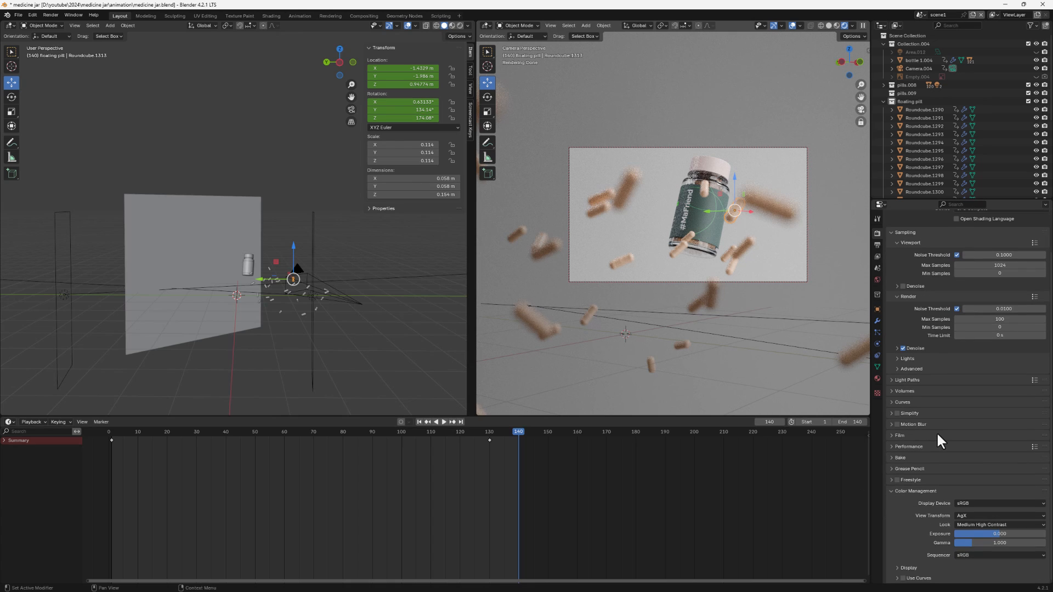
pyautogui.scroll(2, 937, 432)
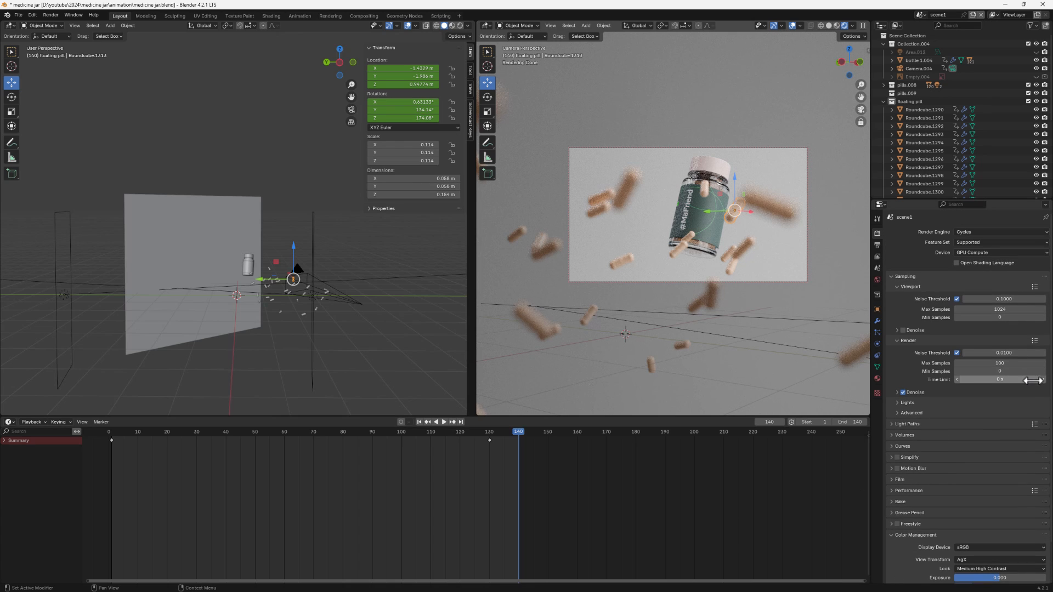
pyautogui.click(1001, 364)
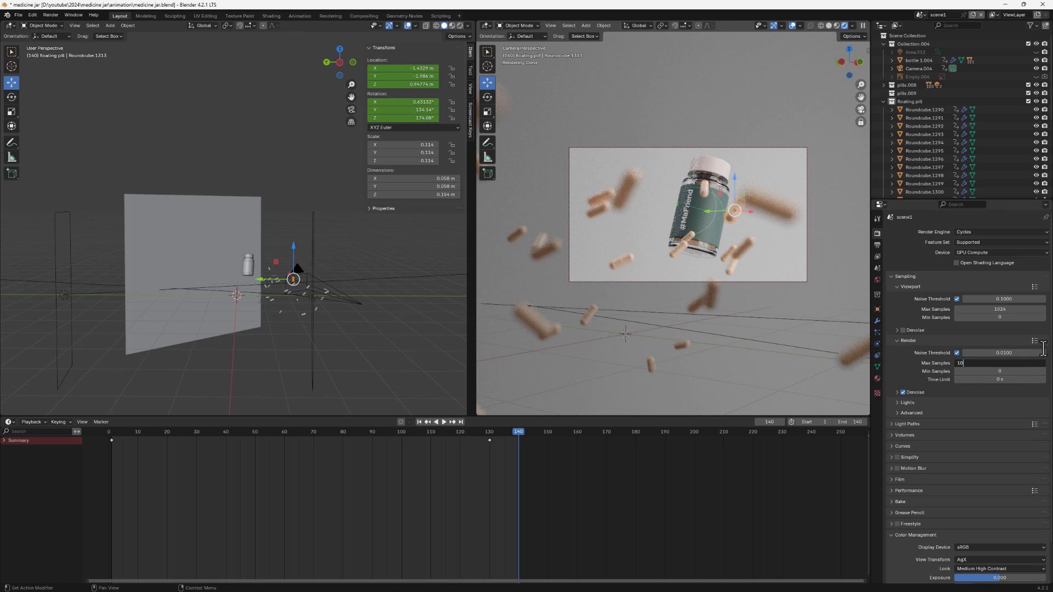
pyautogui.press('Return')
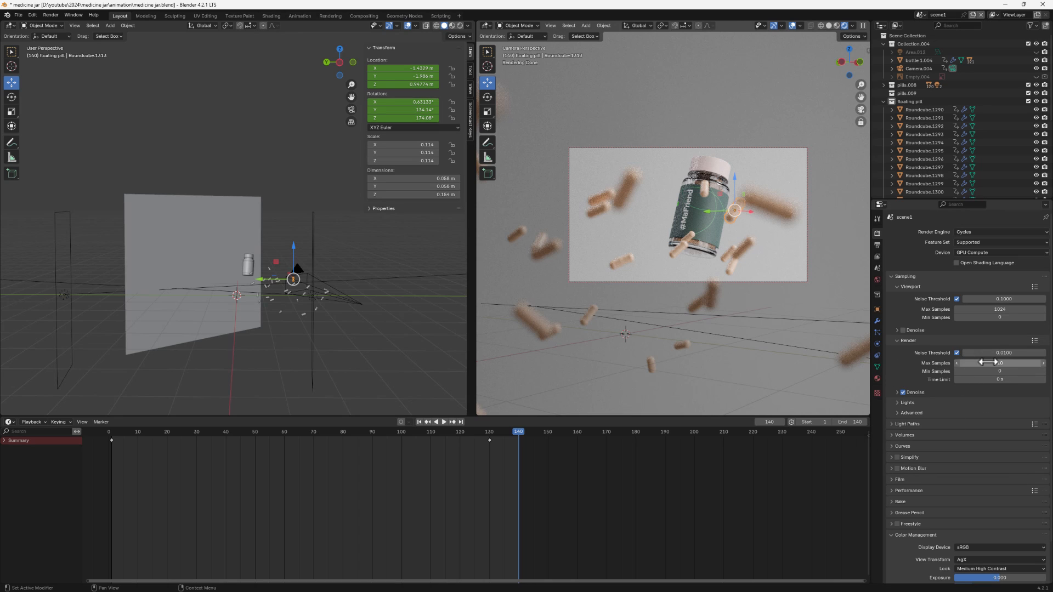
pyautogui.click(877, 245)
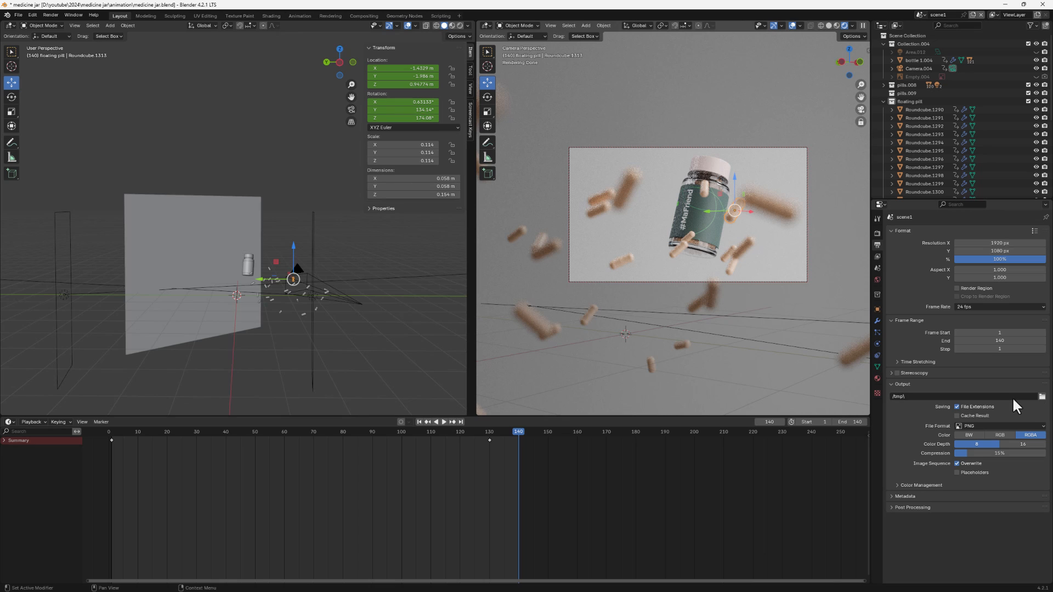
pyautogui.click(1042, 397)
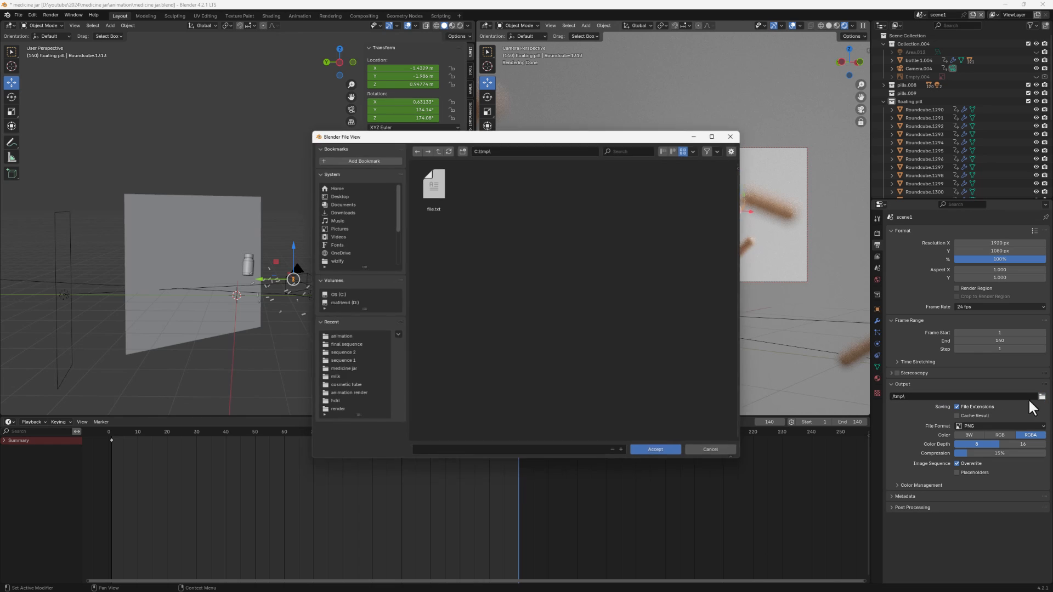
pyautogui.click(345, 337)
pyautogui.click(344, 345)
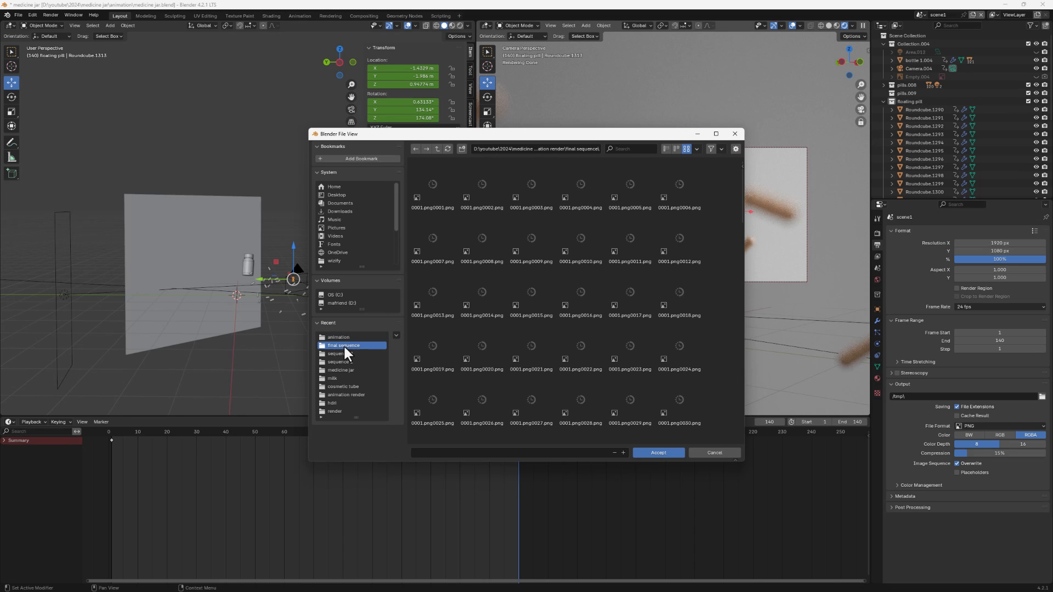
pyautogui.click(344, 369)
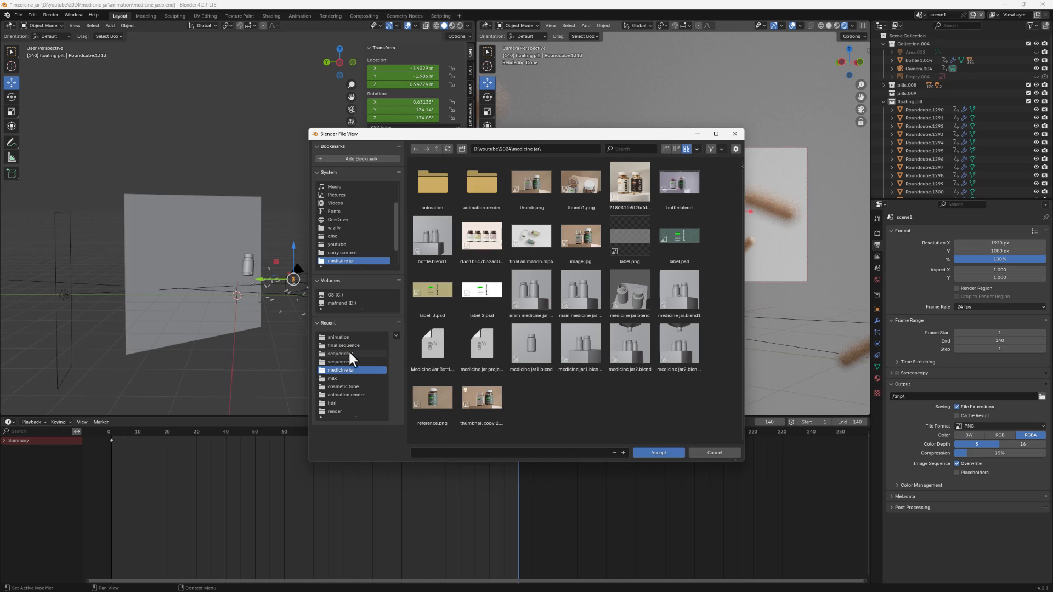
pyautogui.doubleClick(477, 192)
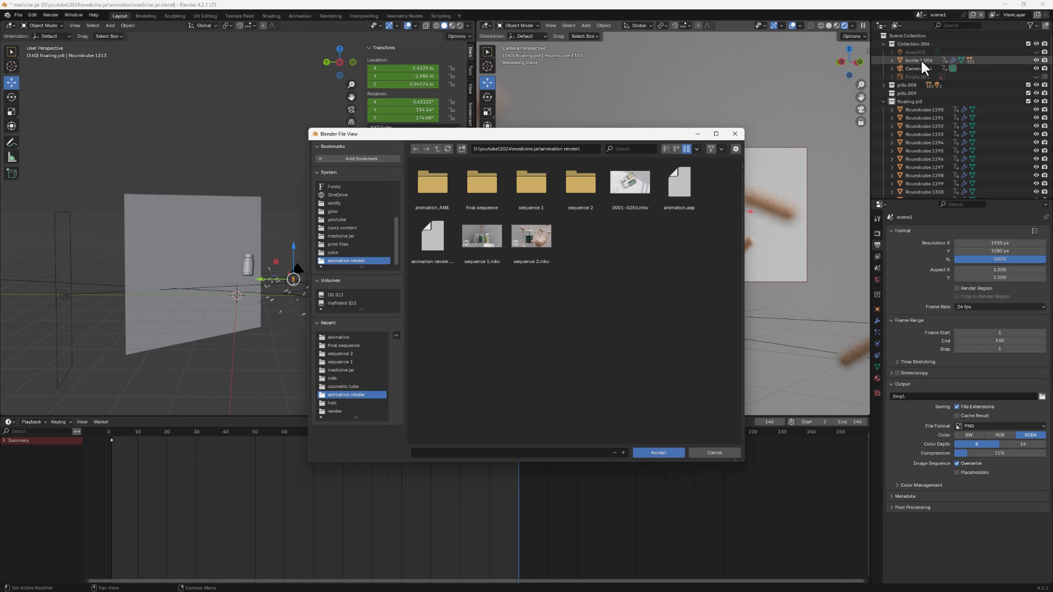
pyautogui.click(948, 14)
pyautogui.click(536, 186)
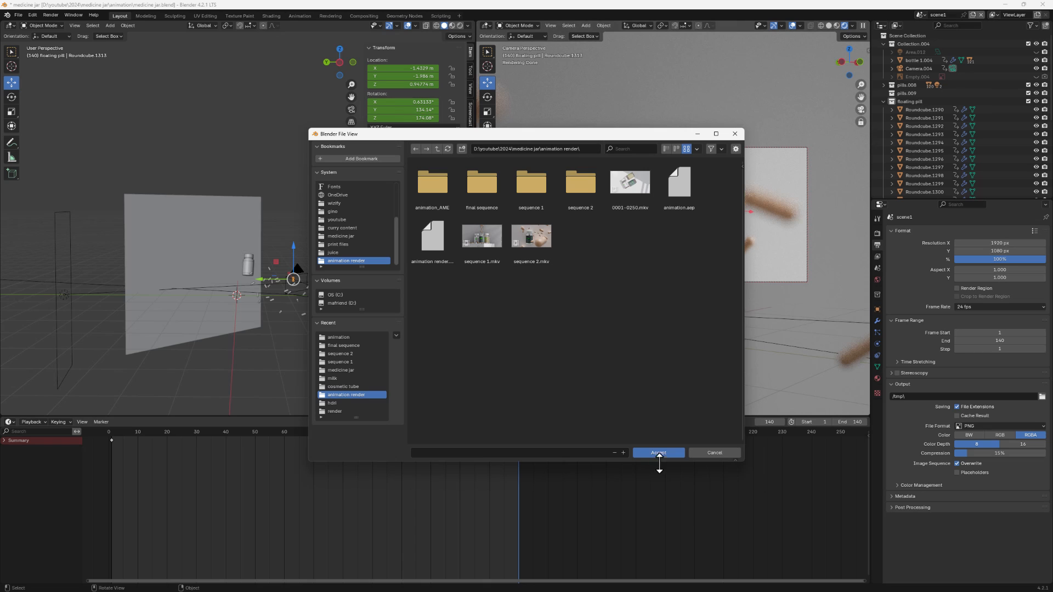
pyautogui.doubleClick(529, 186)
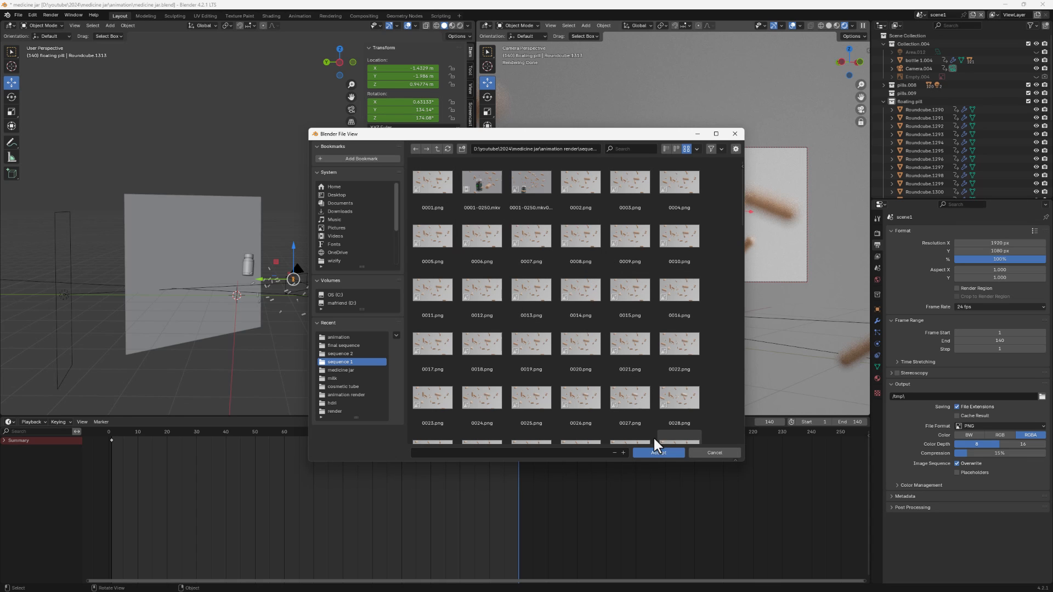
pyautogui.click(713, 454)
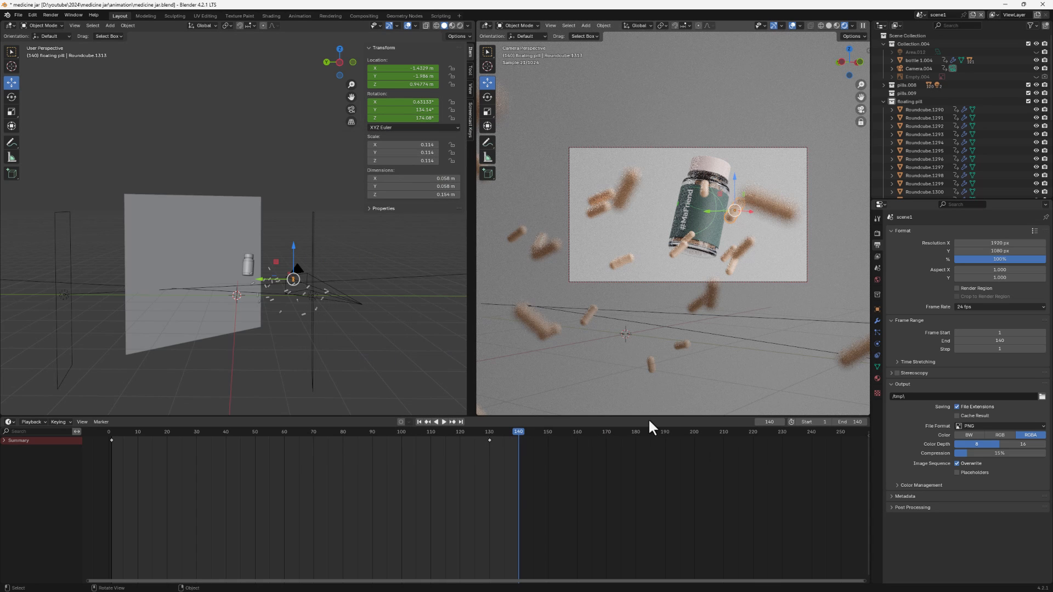
# Step: Set scene1's output path to the final sequence folder, with RGB color and 0% PNG compression
pyautogui.click(1042, 397)
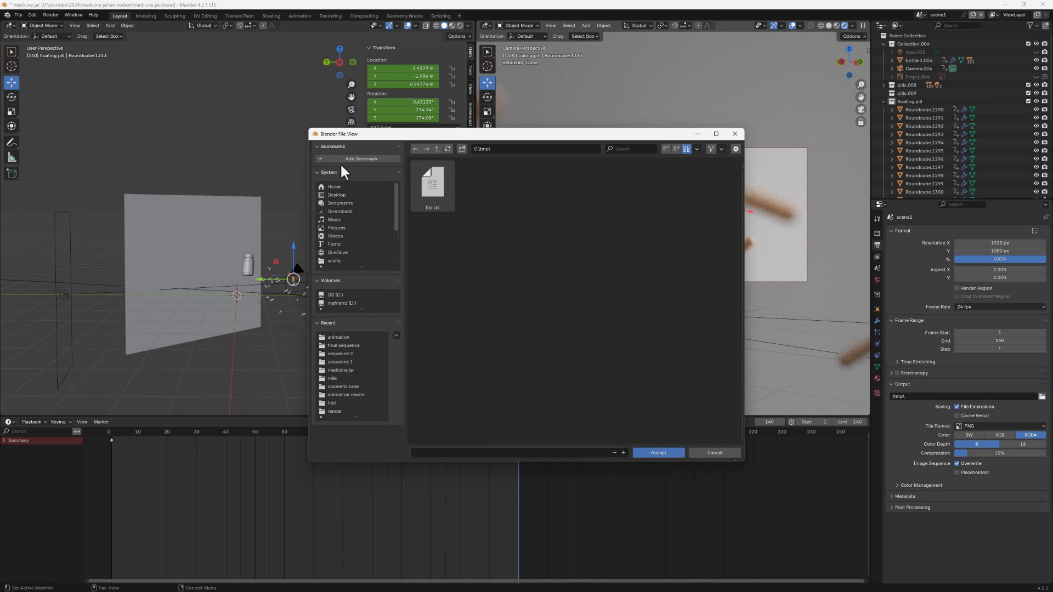
pyautogui.click(340, 347)
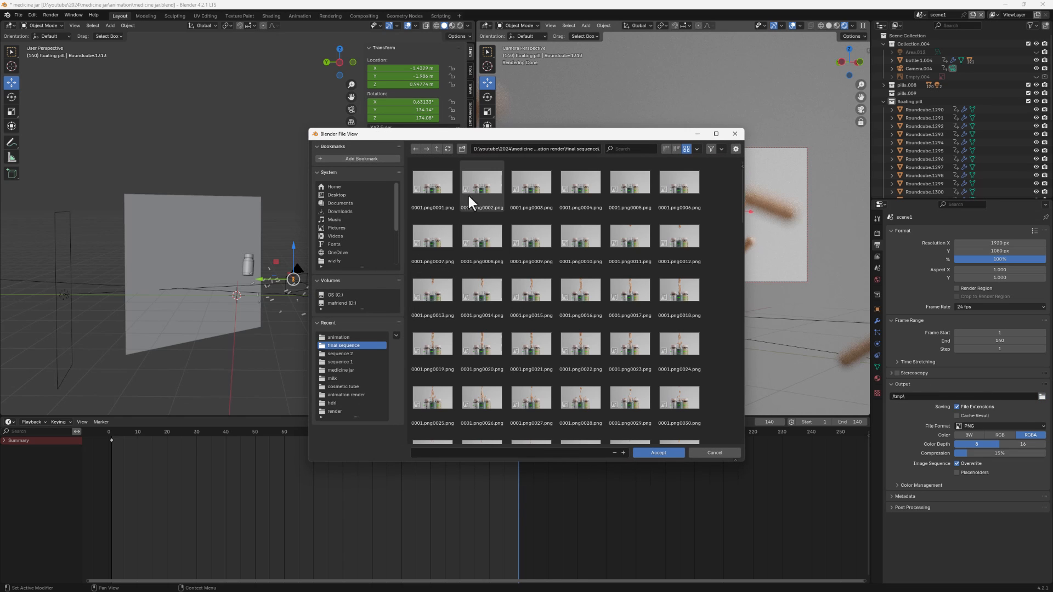
pyautogui.press('Return')
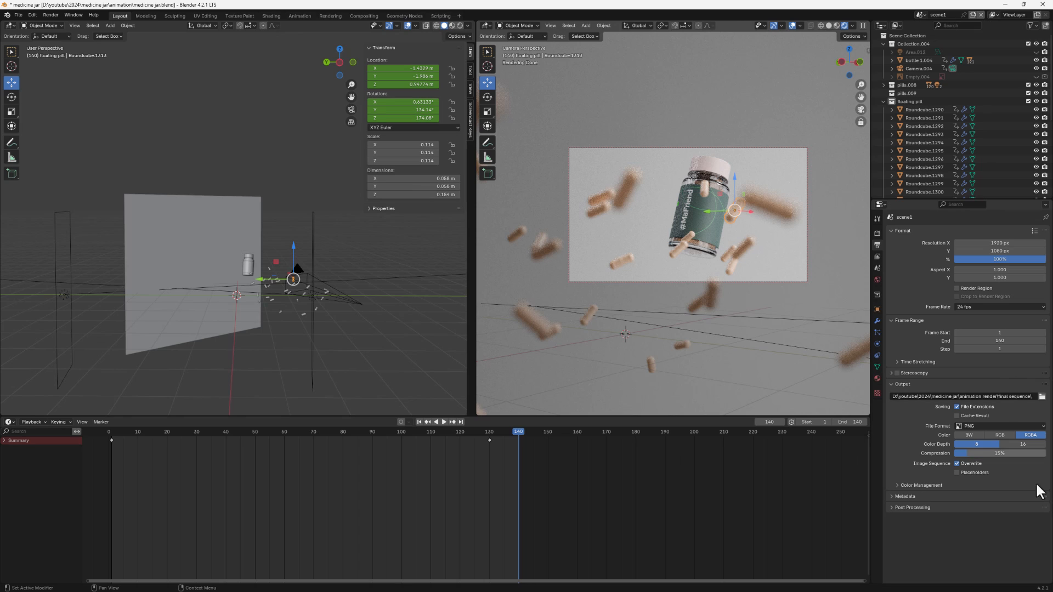
pyautogui.click(1007, 435)
pyautogui.moveTo(962, 452); pyautogui.dragTo(956, 454)
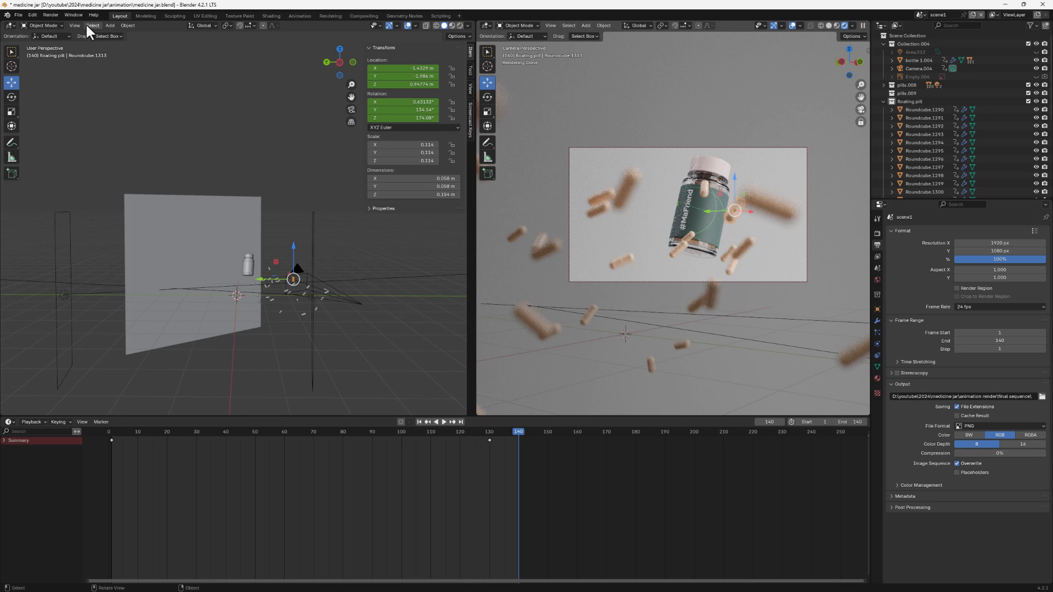
# Step: Render a still image of scene1 at frame 140 and close the render window
pyautogui.click(49, 15)
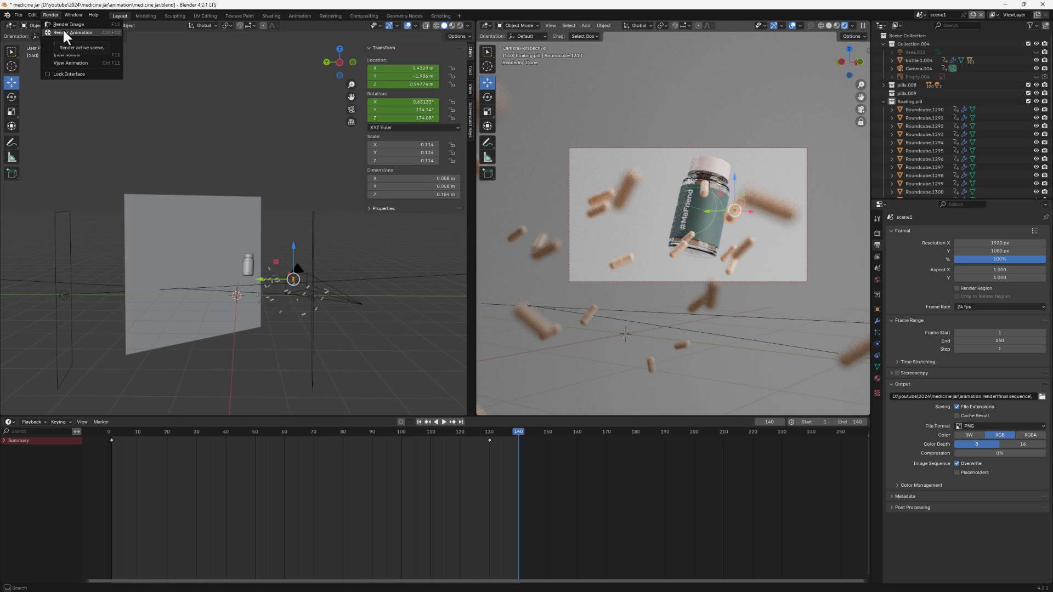
pyautogui.click(48, 16)
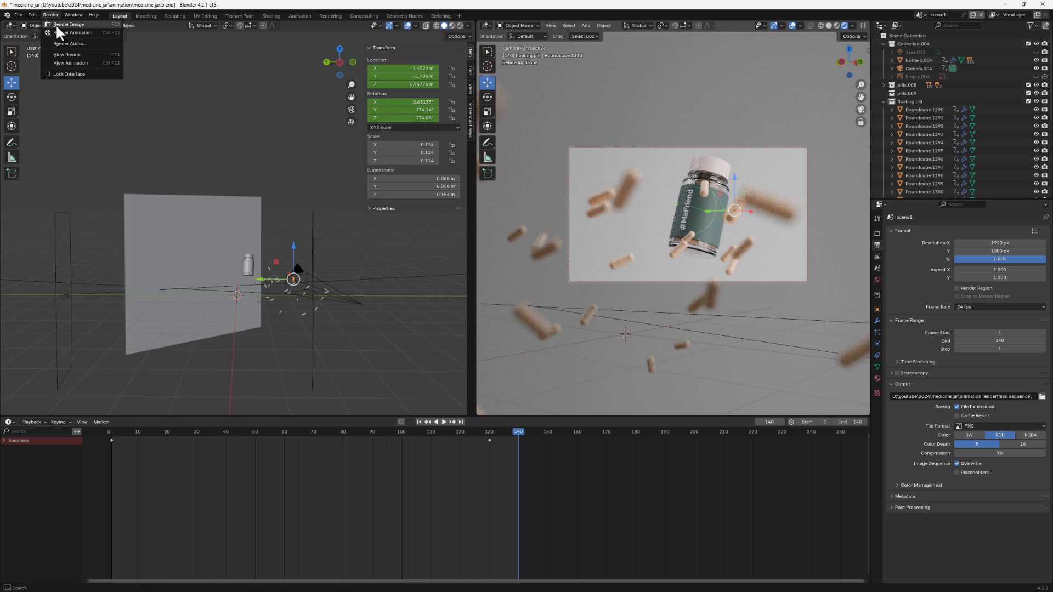
pyautogui.click(55, 24)
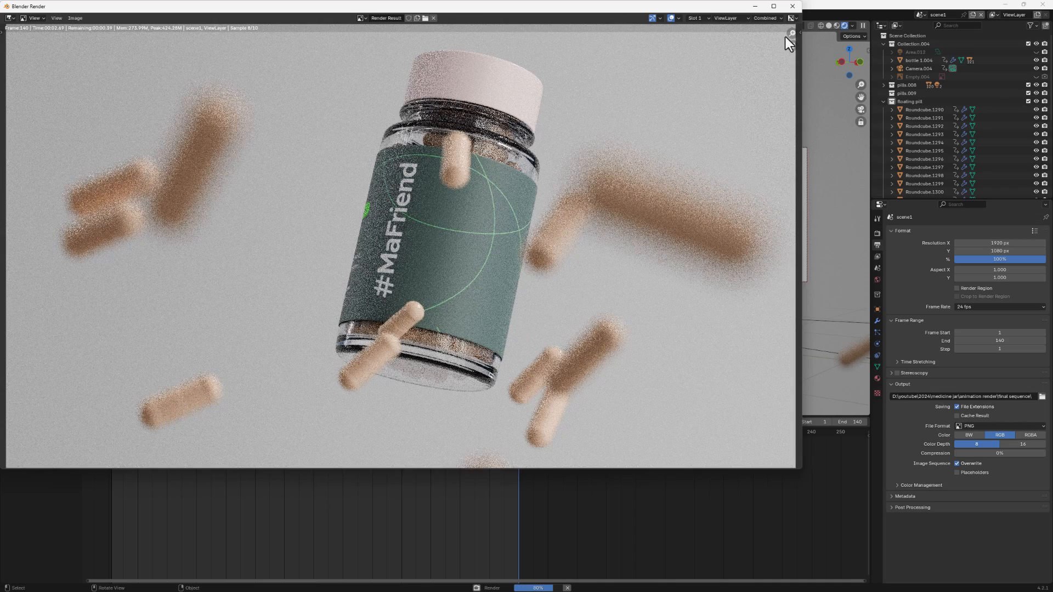
pyautogui.click(792, 1)
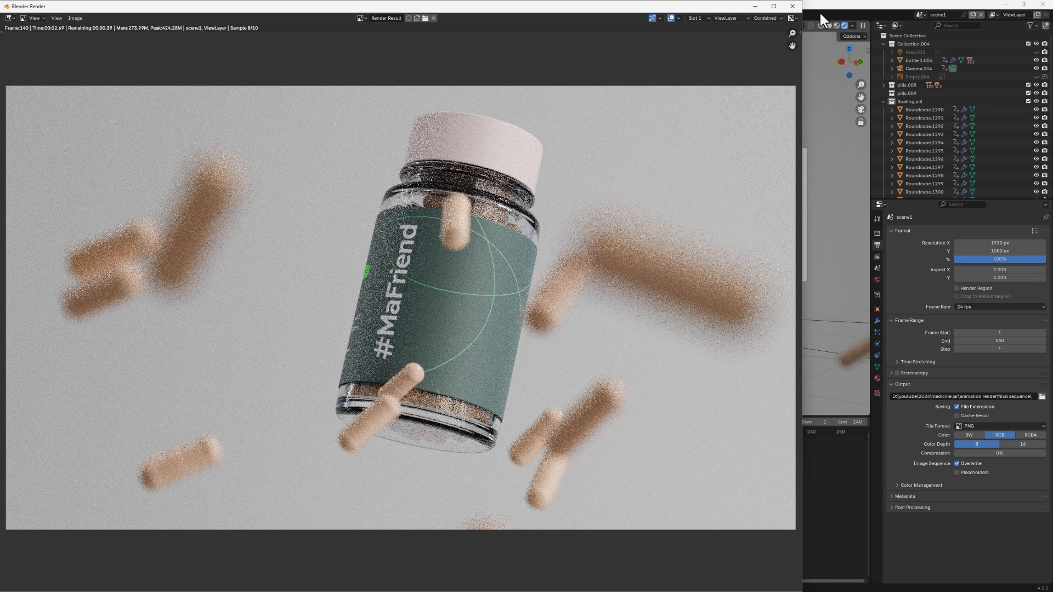
pyautogui.click(793, 7)
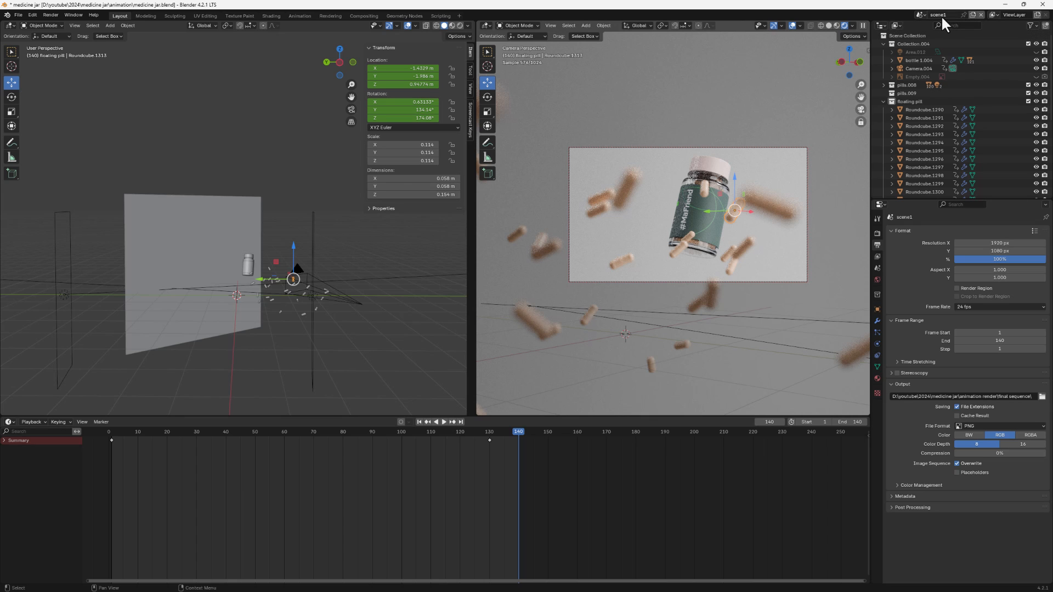
# Step: Switch the active scene to scene 2
pyautogui.click(921, 14)
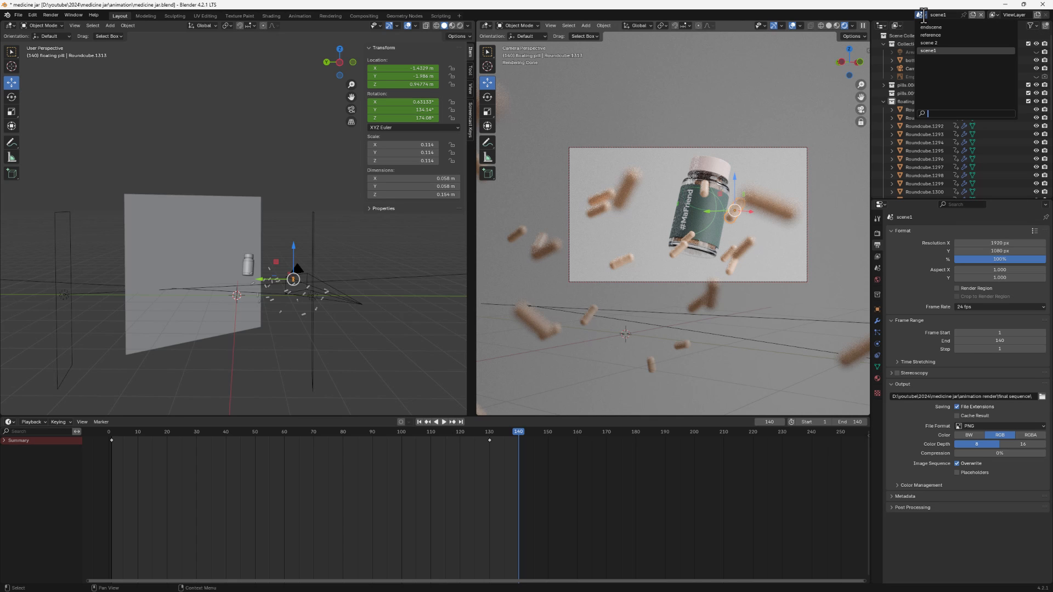
pyautogui.click(932, 43)
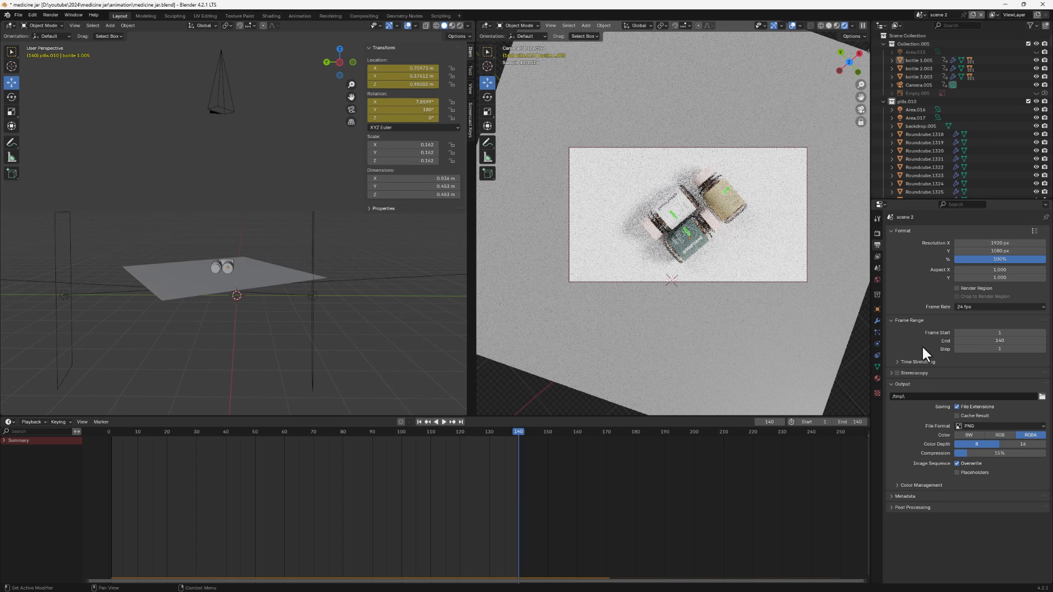
pyautogui.click(1042, 397)
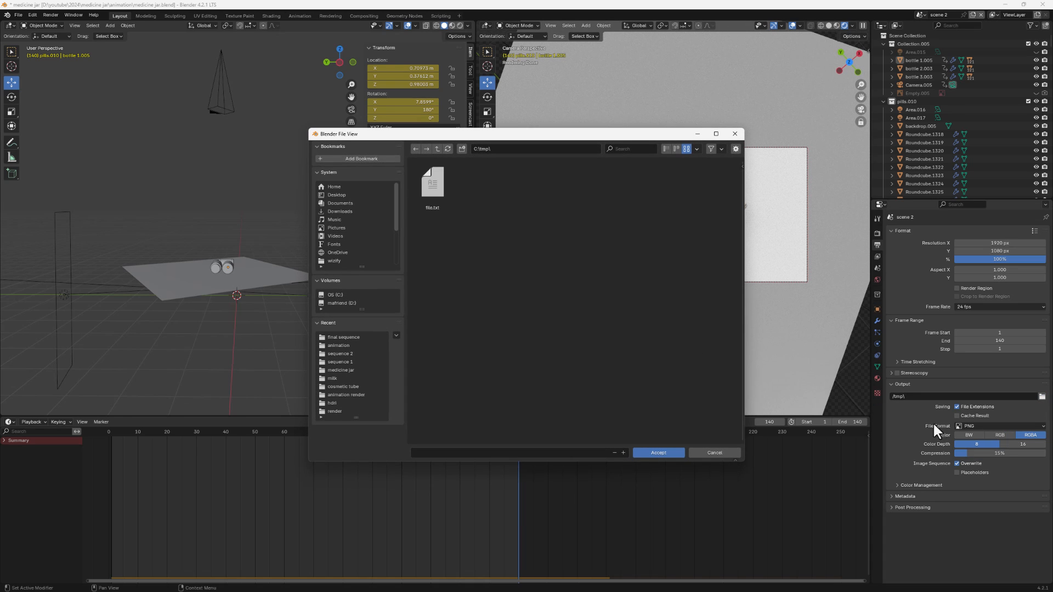
pyautogui.click(954, 458)
pyautogui.click(498, 335)
pyautogui.click(339, 345)
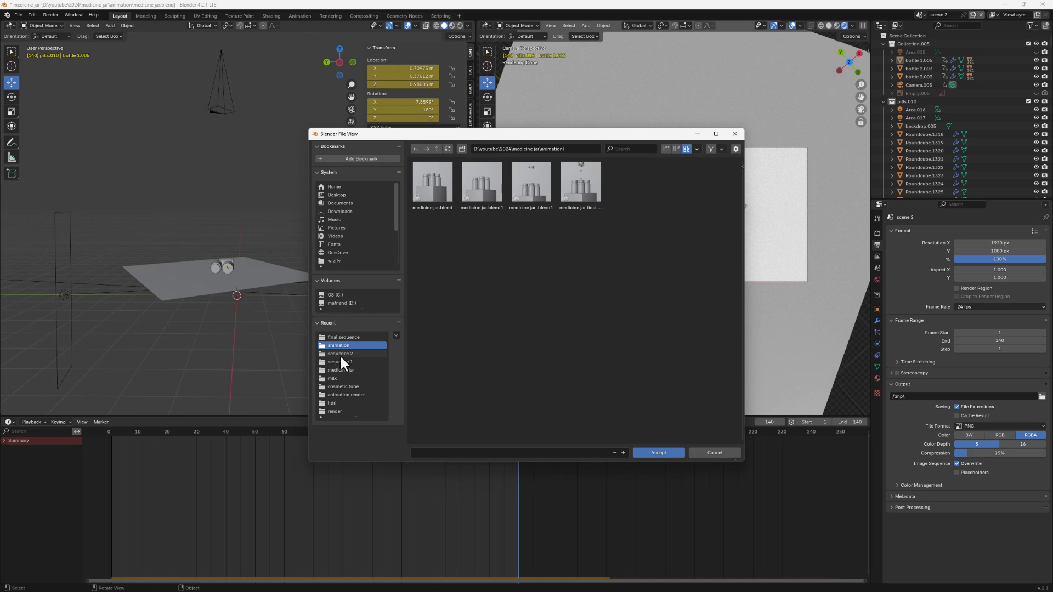
pyautogui.click(341, 371)
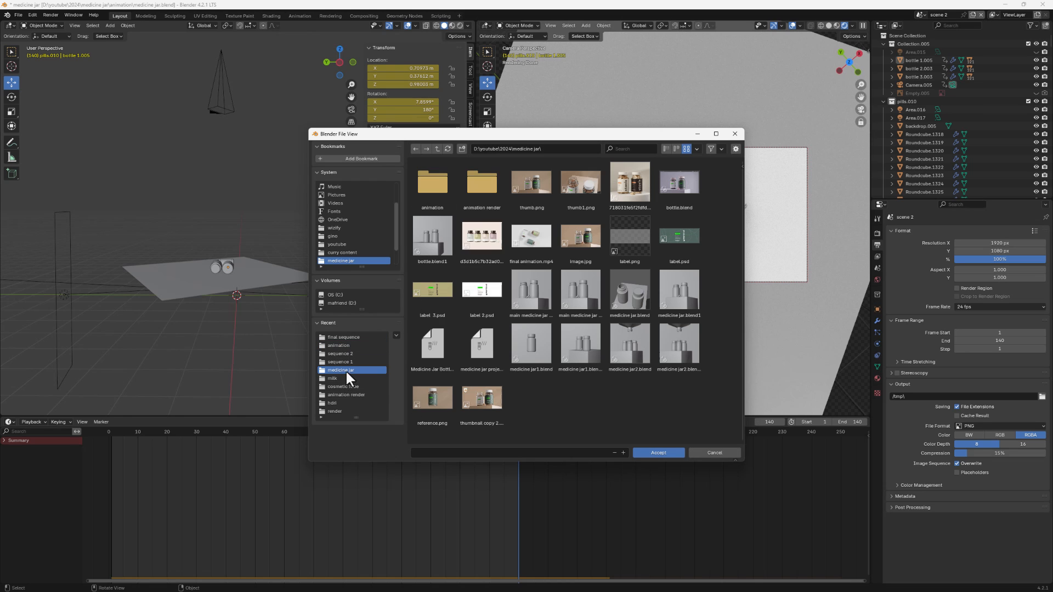
pyautogui.doubleClick(473, 180)
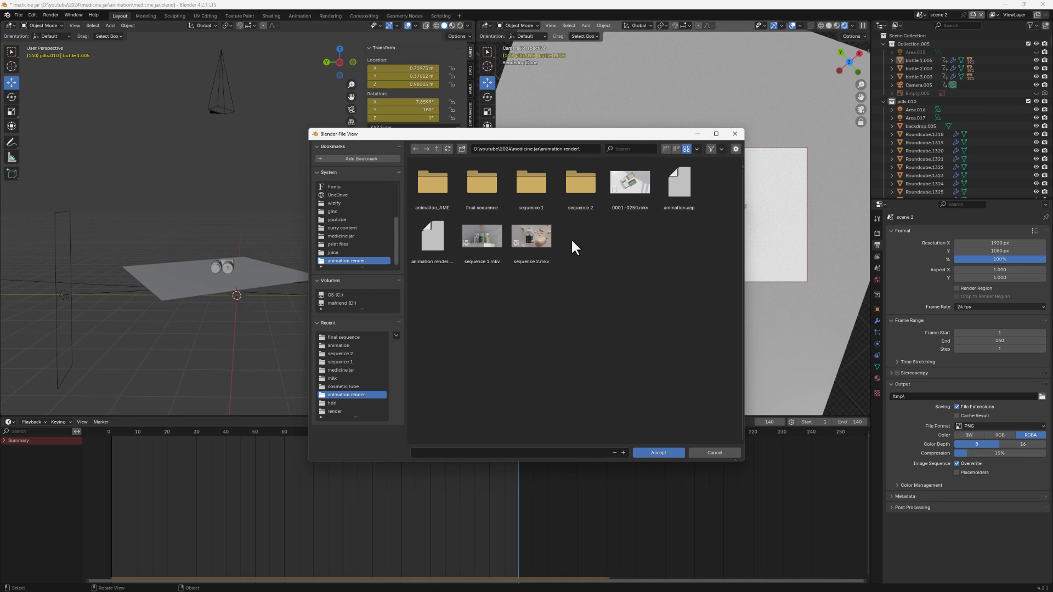
pyautogui.click(714, 452)
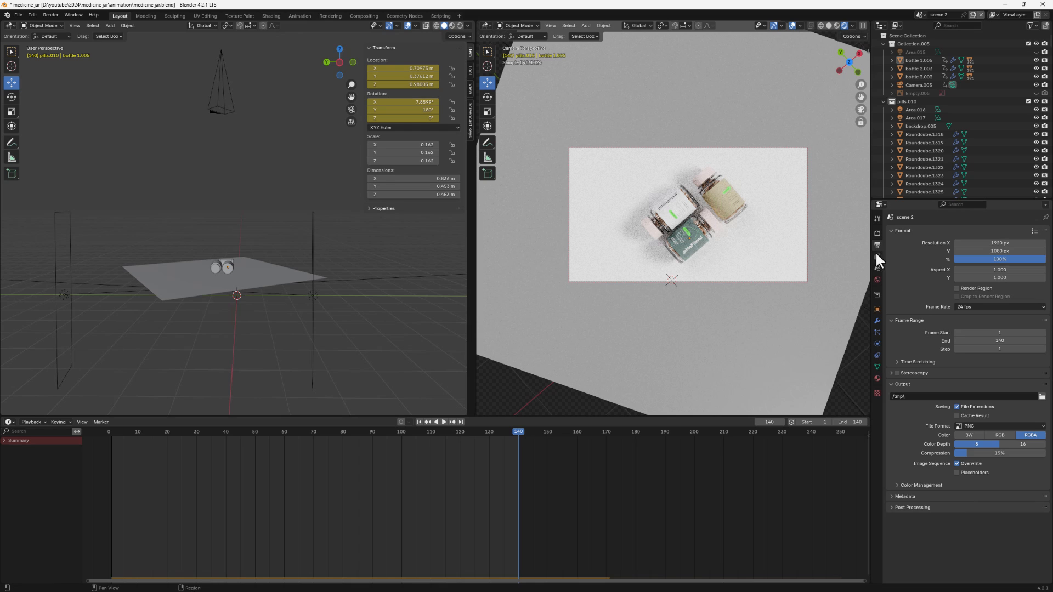
pyautogui.click(877, 233)
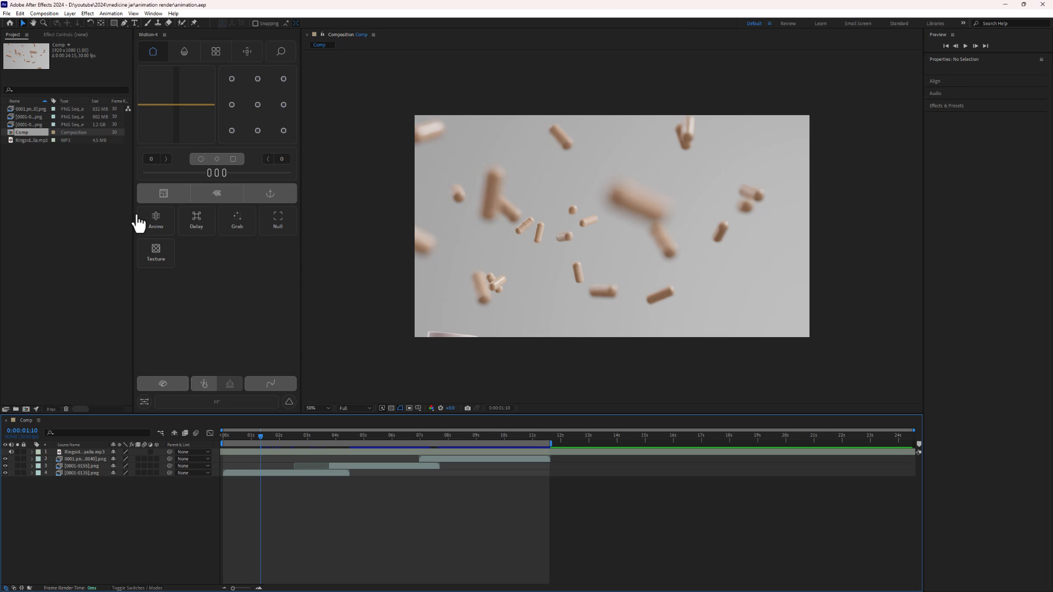
# Step: Switch to After Effects and browse for footage to import in the animation render project's sequence 1 folder
pyautogui.click(40, 202)
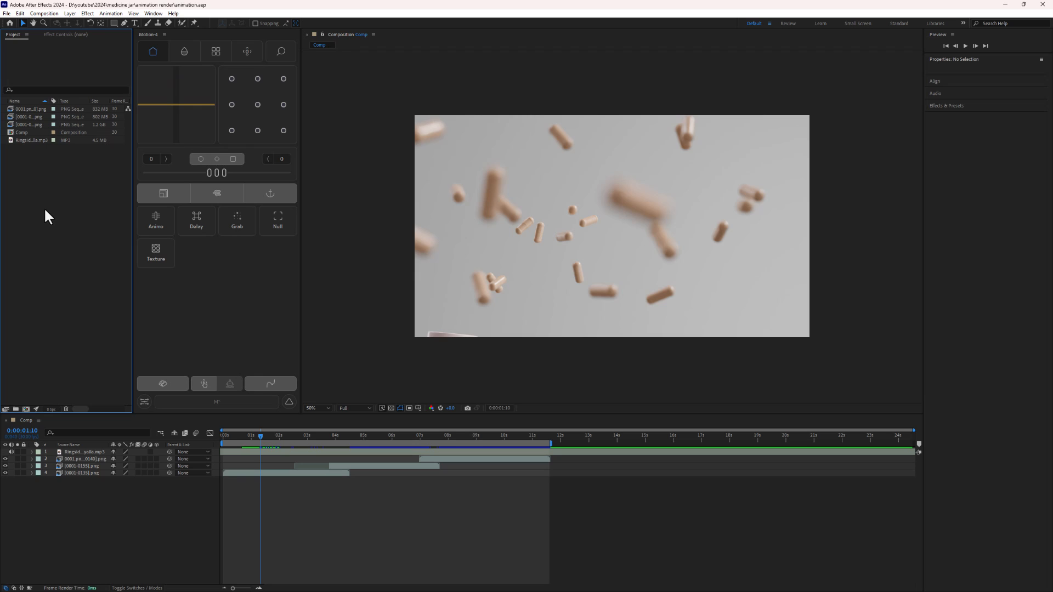
pyautogui.doubleClick(44, 206)
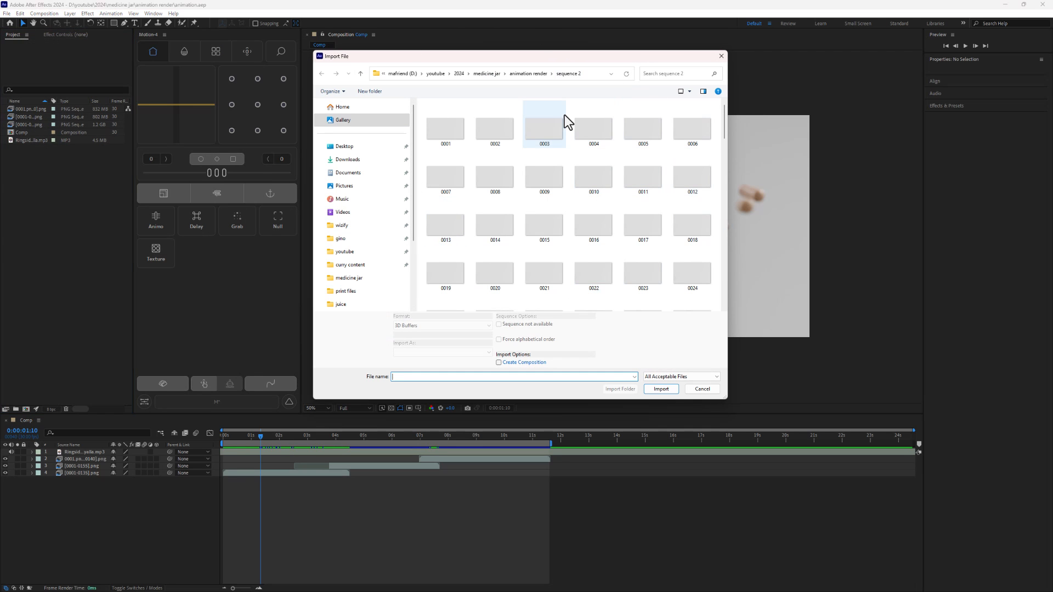
pyautogui.click(525, 76)
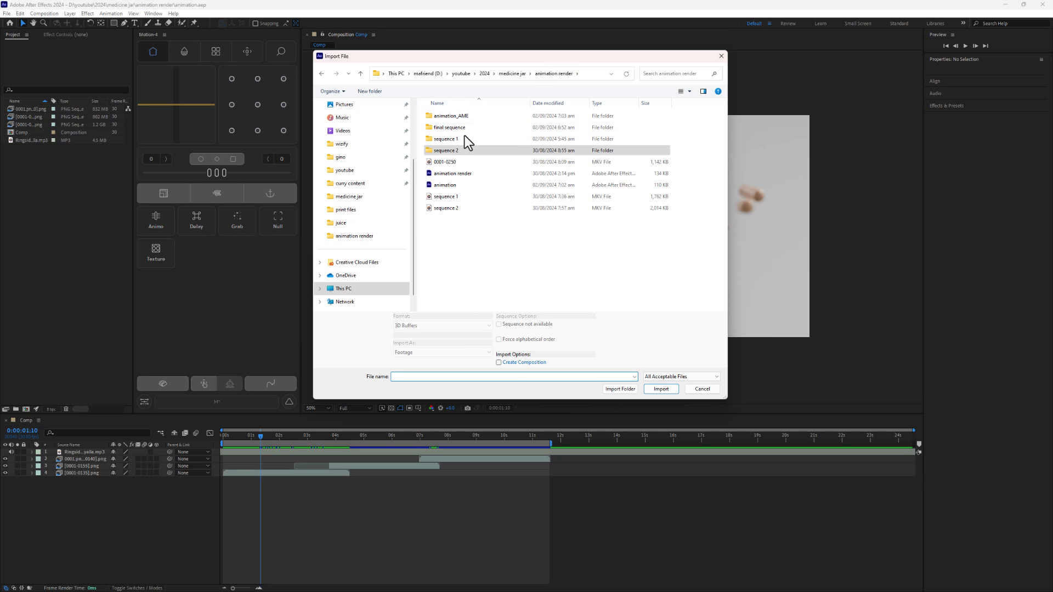
pyautogui.click(451, 149)
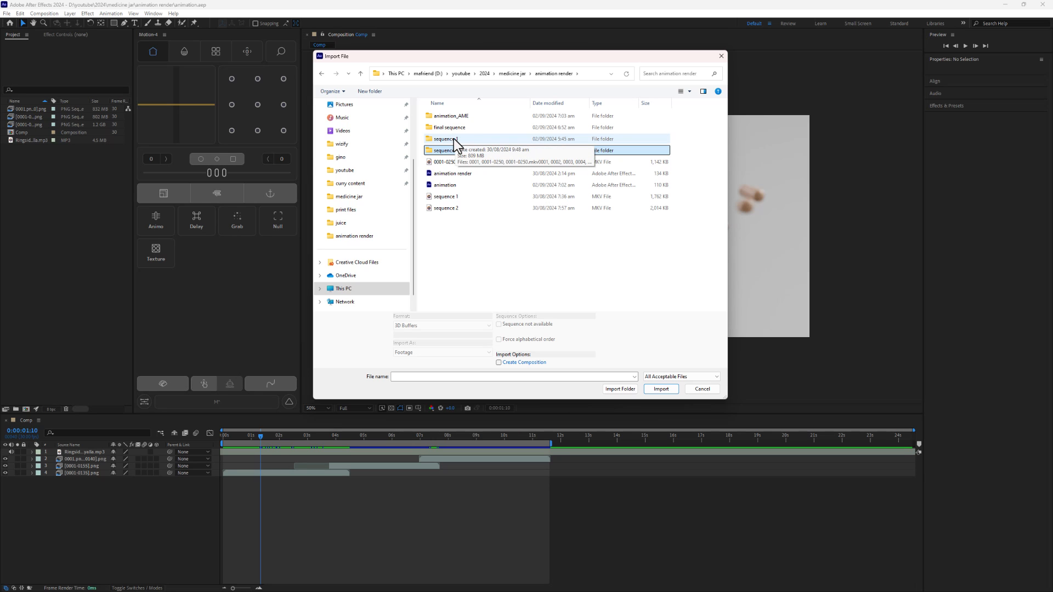
pyautogui.doubleClick(454, 141)
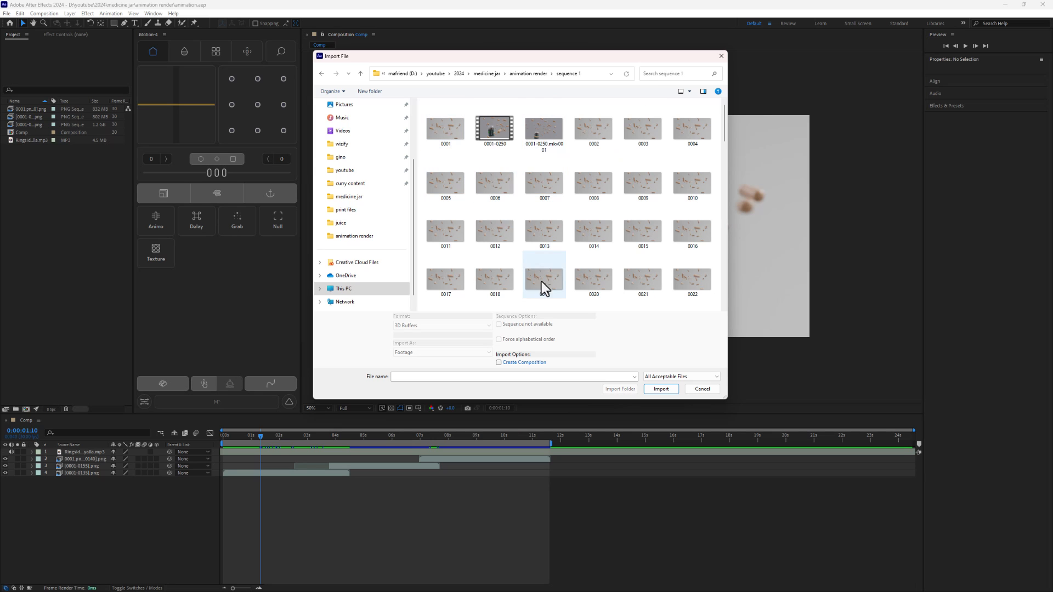
# Step: Look through the rendered frames in sequence 1, choose 0001 as a PNG sequence, and cancel the import
pyautogui.scroll(-3, 541, 263)
pyautogui.scroll(-6, 535, 248)
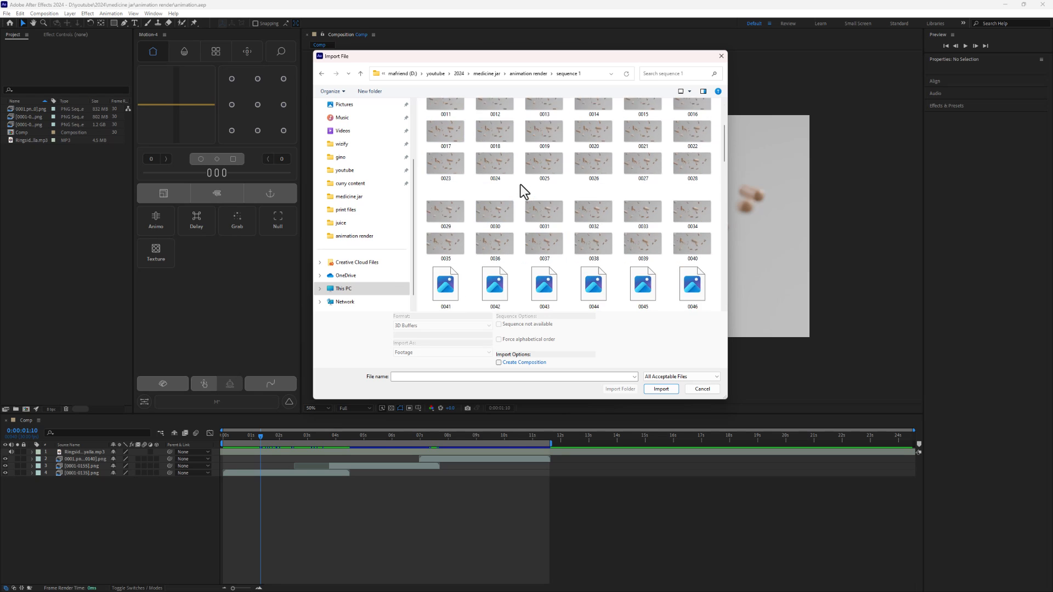
pyautogui.scroll(-5, 535, 224)
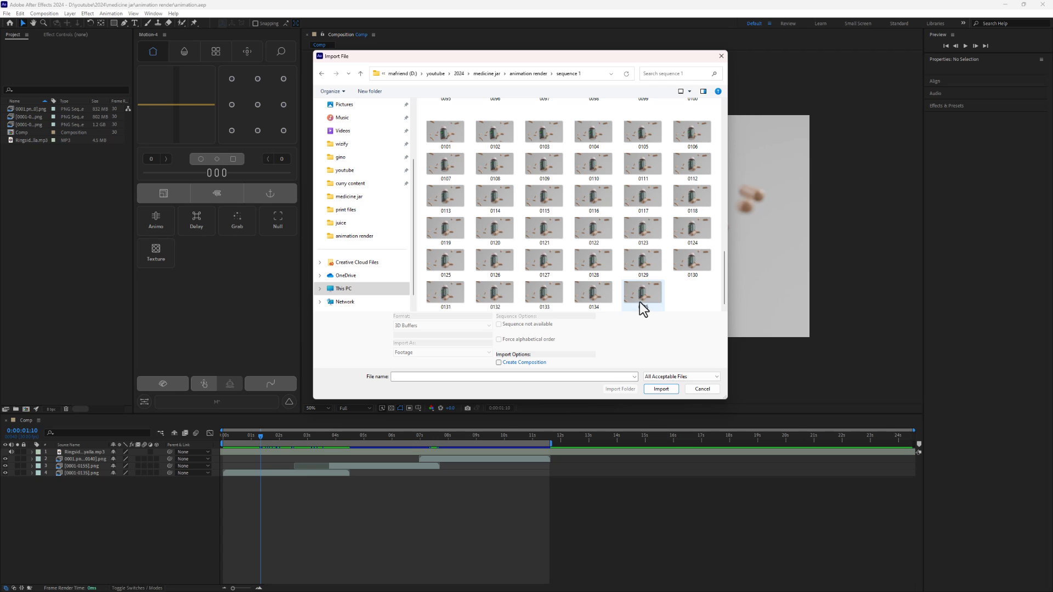
pyautogui.scroll(8, 549, 258)
pyautogui.scroll(4, 521, 248)
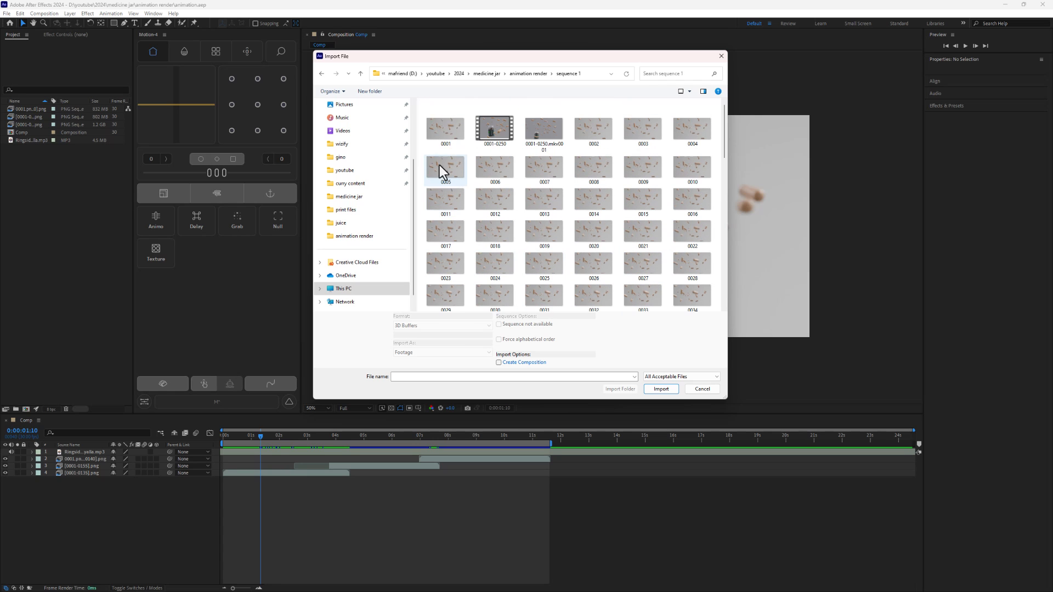
pyautogui.click(442, 128)
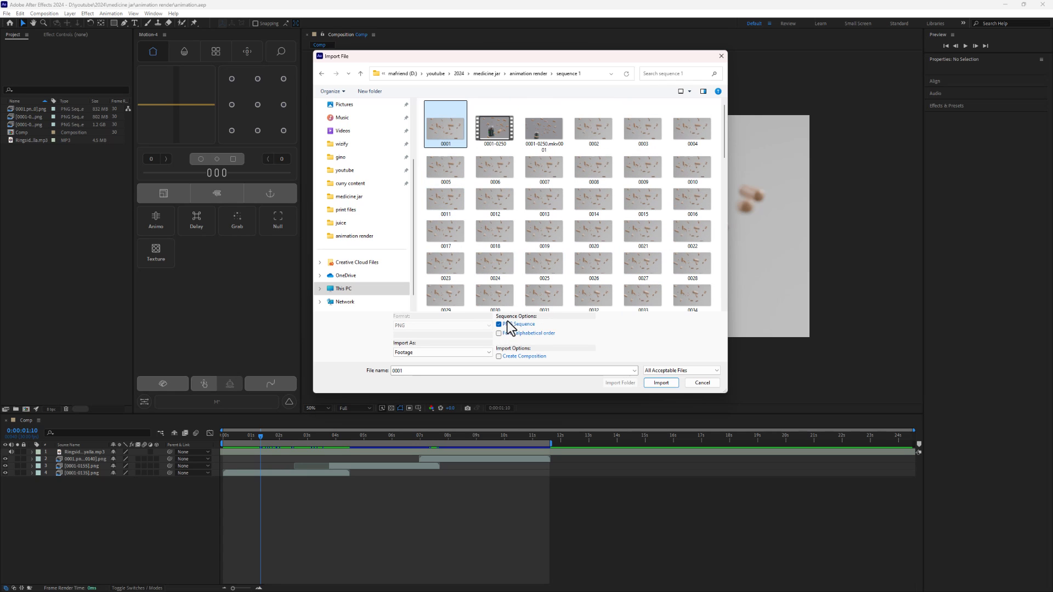
pyautogui.click(699, 383)
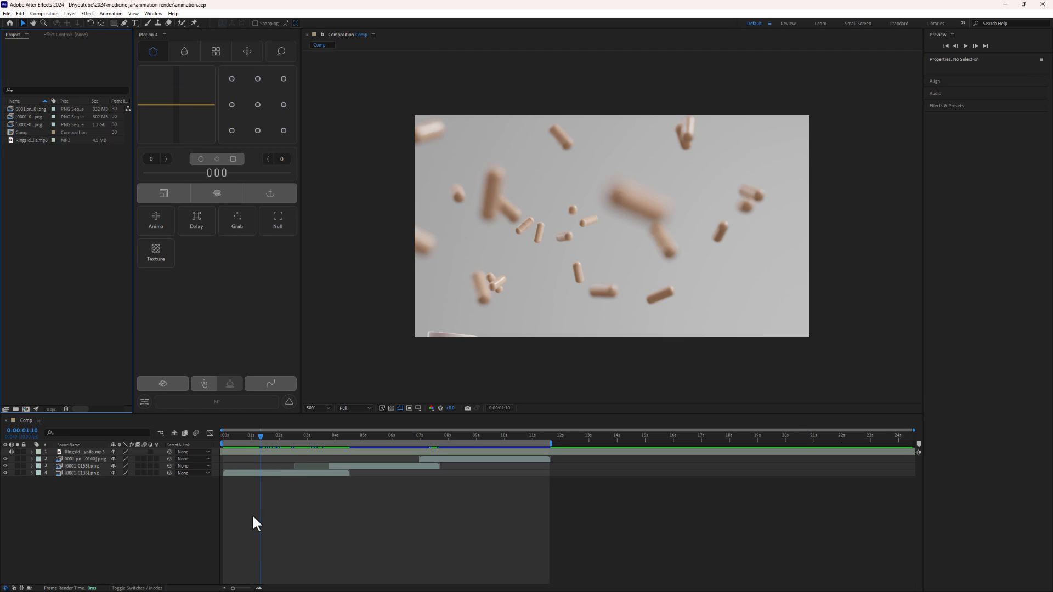
# Step: Go through the image sequence layers in the Comp timeline, mute the MP3 music layer, and play the composition preview
pyautogui.click(268, 471)
pyautogui.click(344, 465)
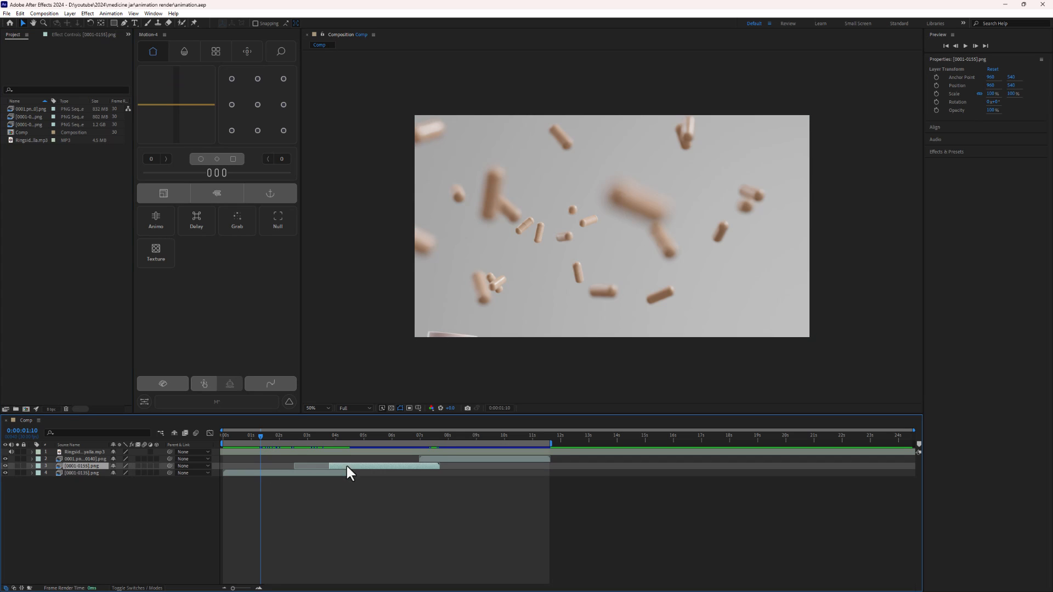
pyautogui.click(455, 459)
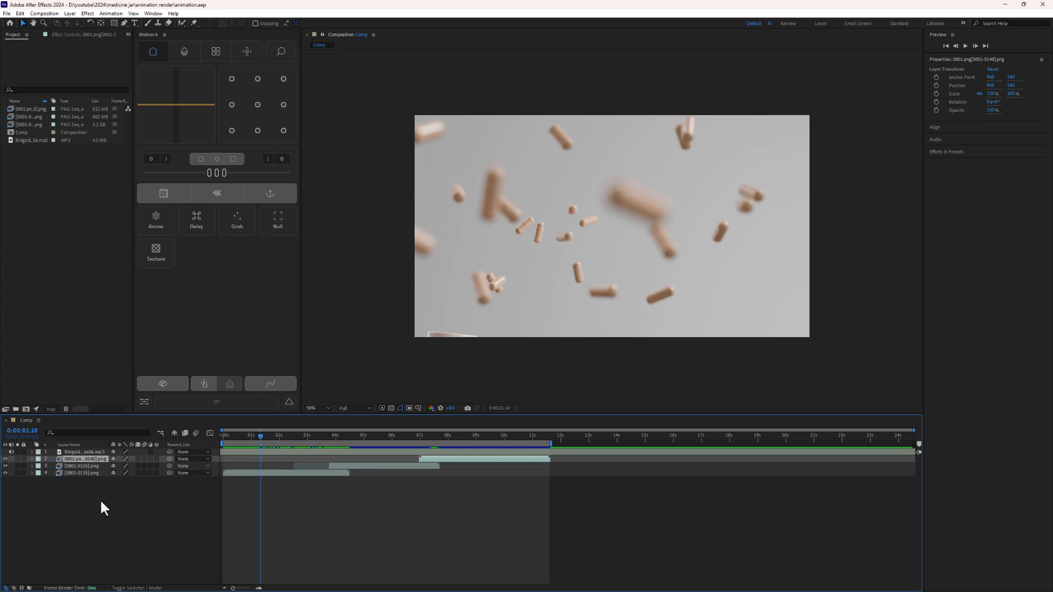
pyautogui.click(69, 452)
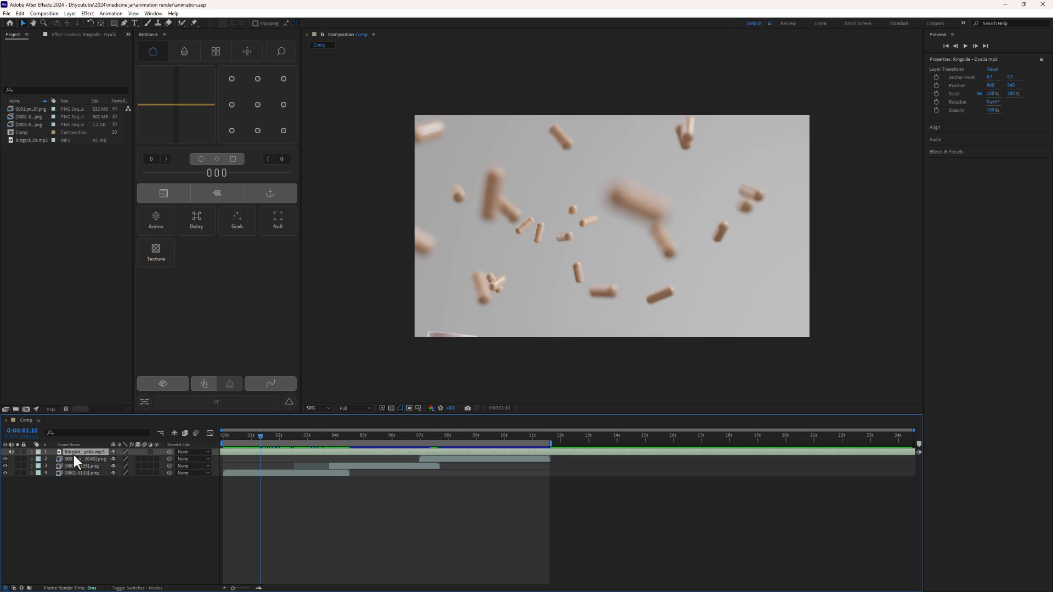
pyautogui.click(11, 452)
pyautogui.press('space')
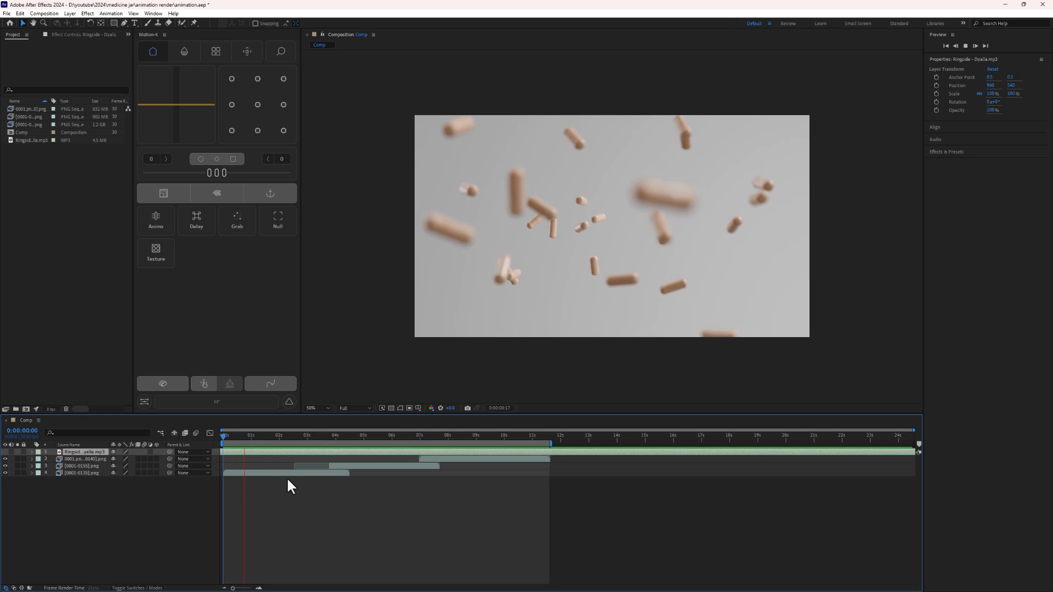